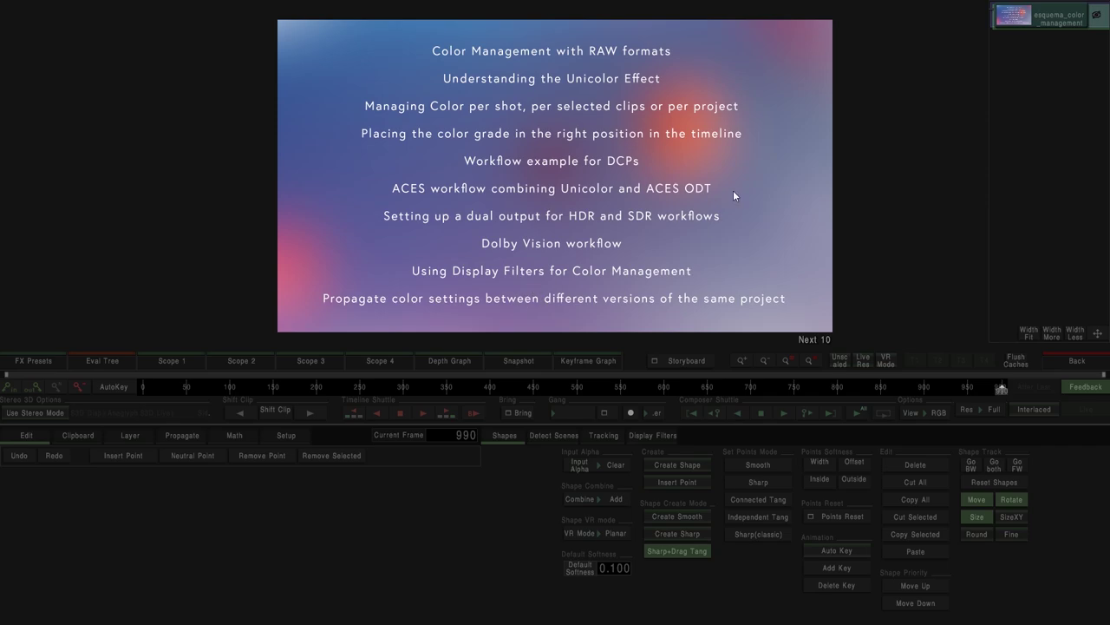
# Return from the effect editor to the timeline and move the title clip earlier, away from the footage clips
pyautogui.click(1090, 362)
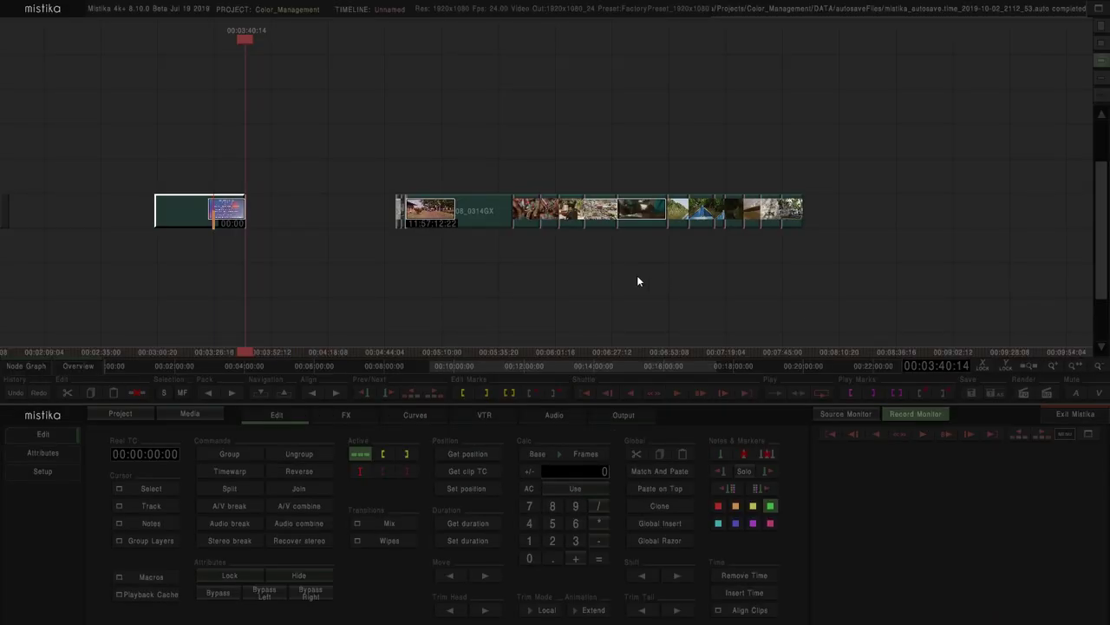
pyautogui.scroll(-3, 500, 280)
pyautogui.hscroll(1, 390, 273)
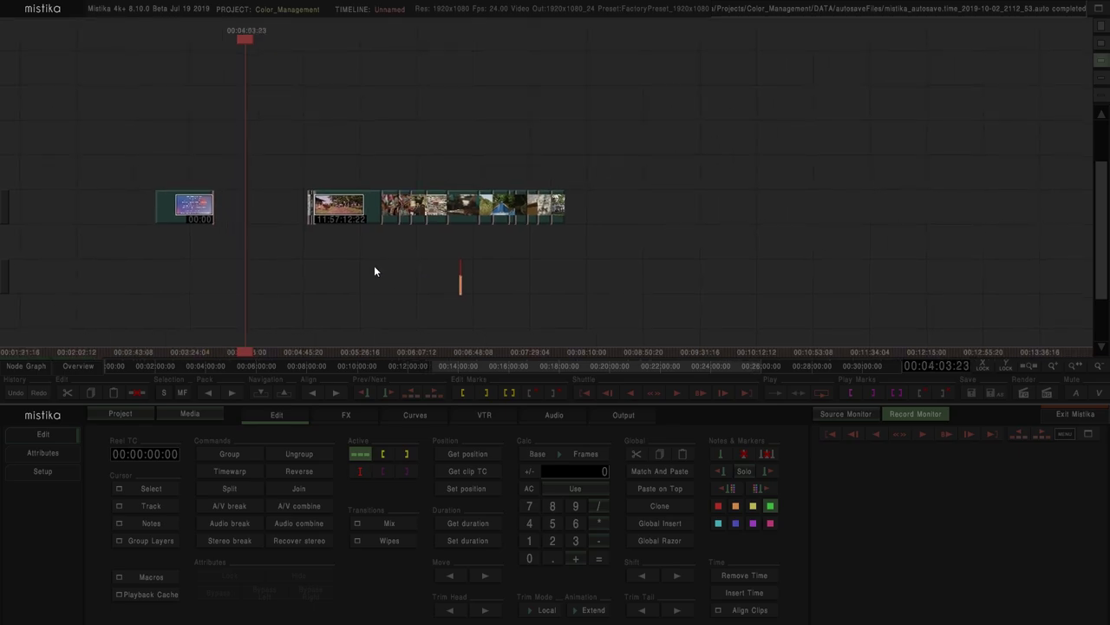
pyautogui.moveTo(185, 199); pyautogui.dragTo(96, 199)
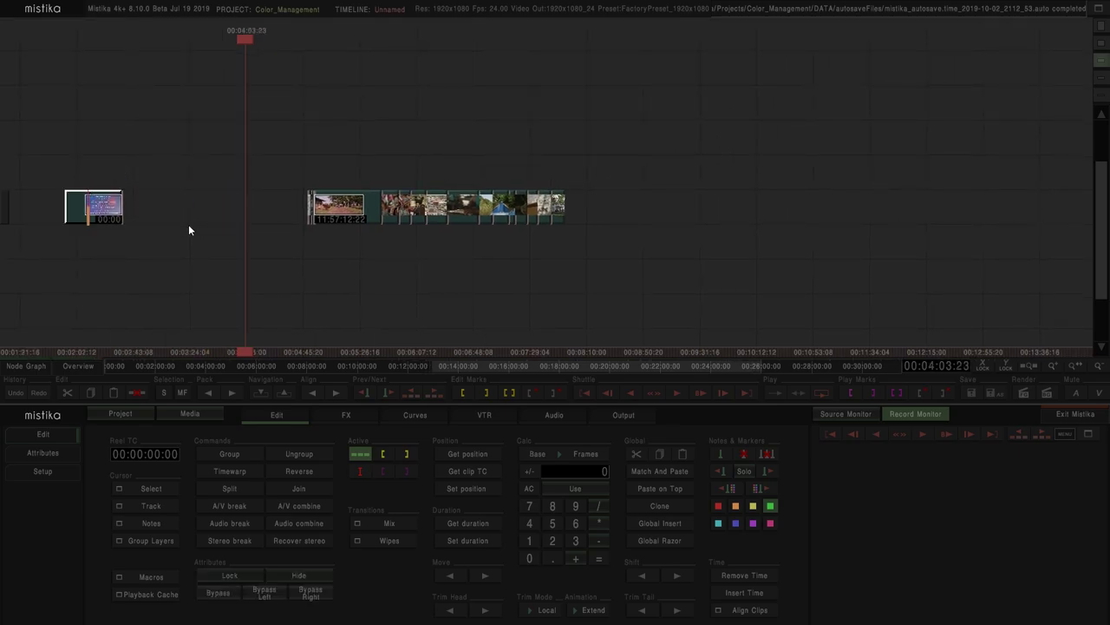
# Examine the sequence of RAW footage clips on the timeline, including the short clips at its start
pyautogui.scroll(2, 295, 258)
pyautogui.scroll(-3, 398, 254)
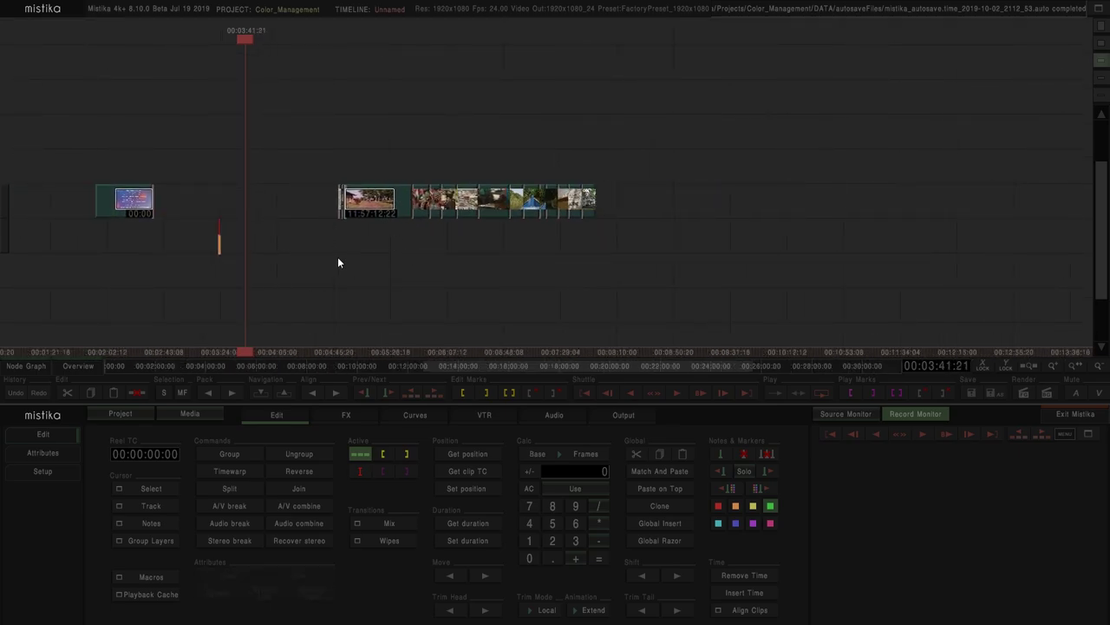
pyautogui.moveTo(256, 45)
pyautogui.mouseDown()
pyautogui.moveTo(241, 64)
pyautogui.moveTo(240, 47)
pyautogui.mouseUp()
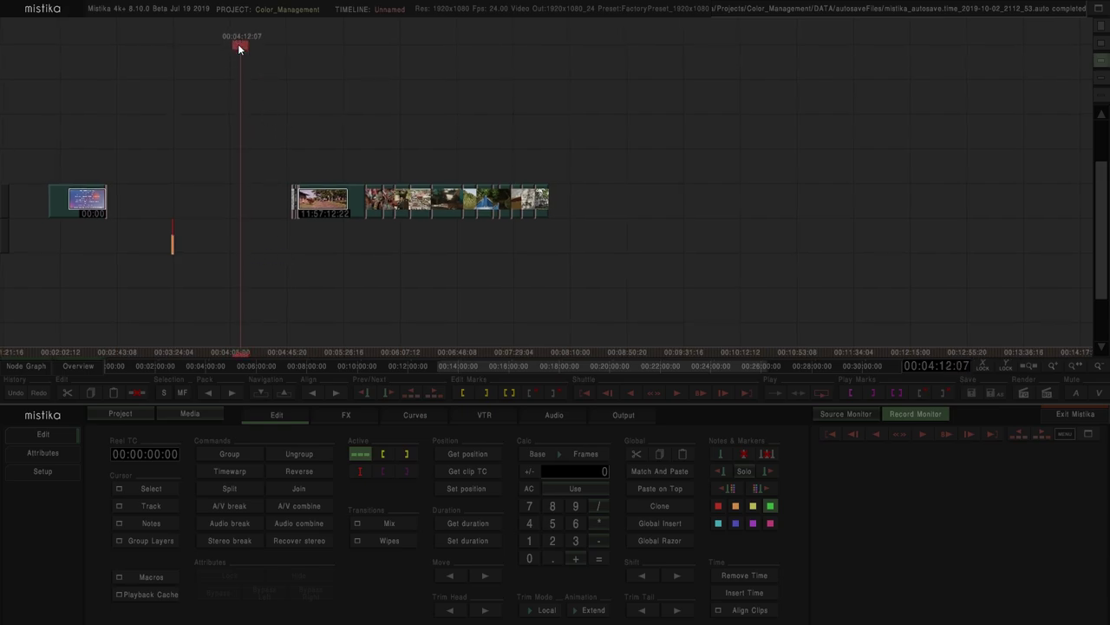
pyautogui.hscroll(-2, 629, 306)
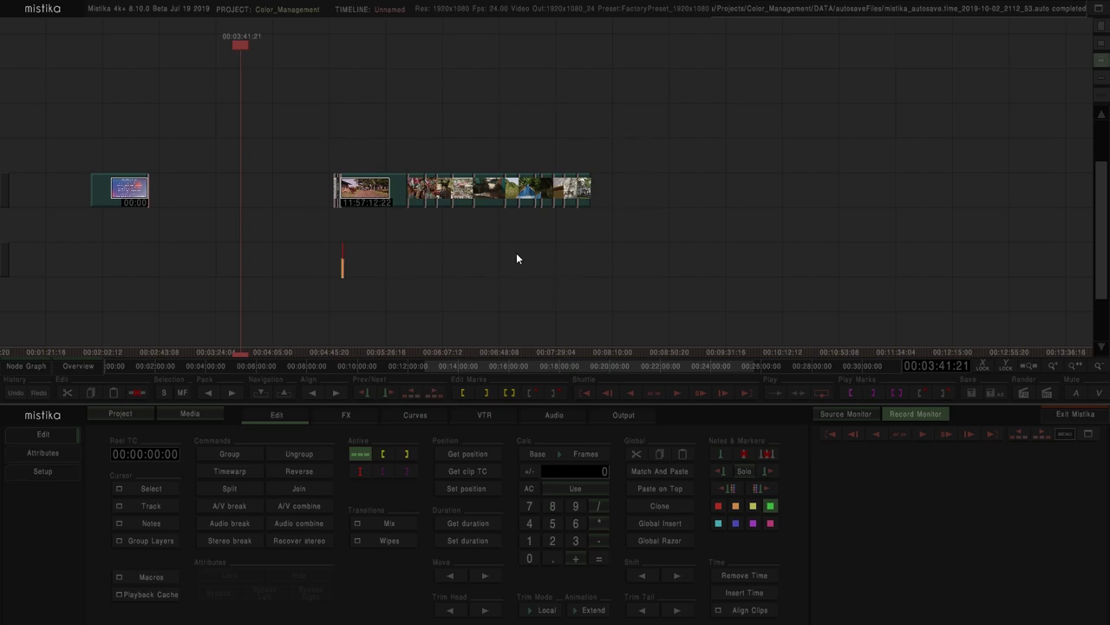
pyautogui.scroll(3, 516, 258)
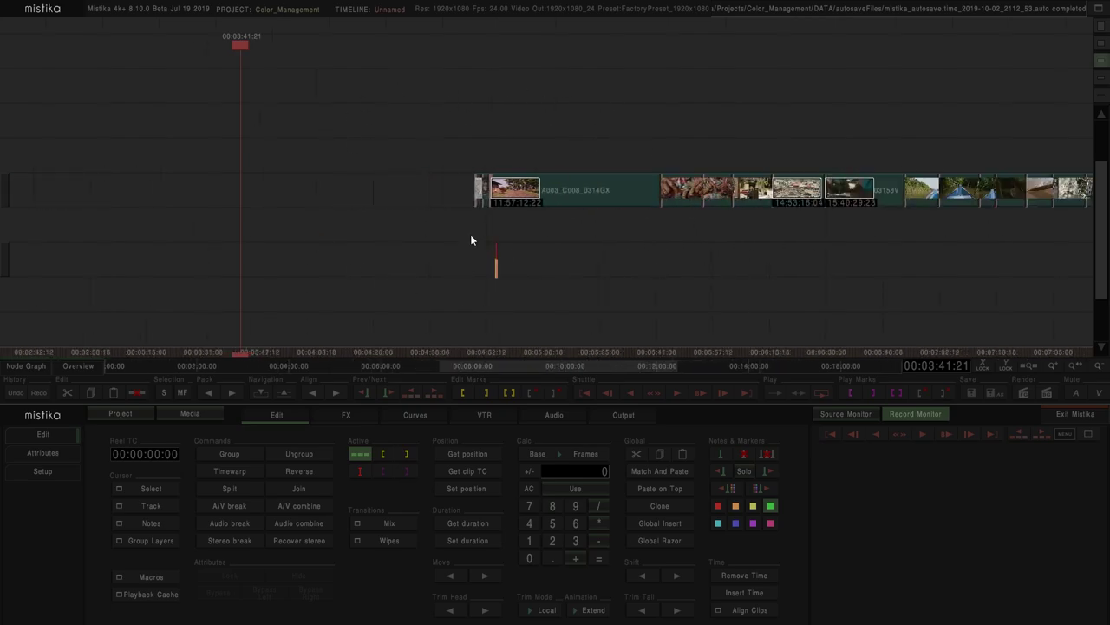
pyautogui.scroll(-1, 572, 224)
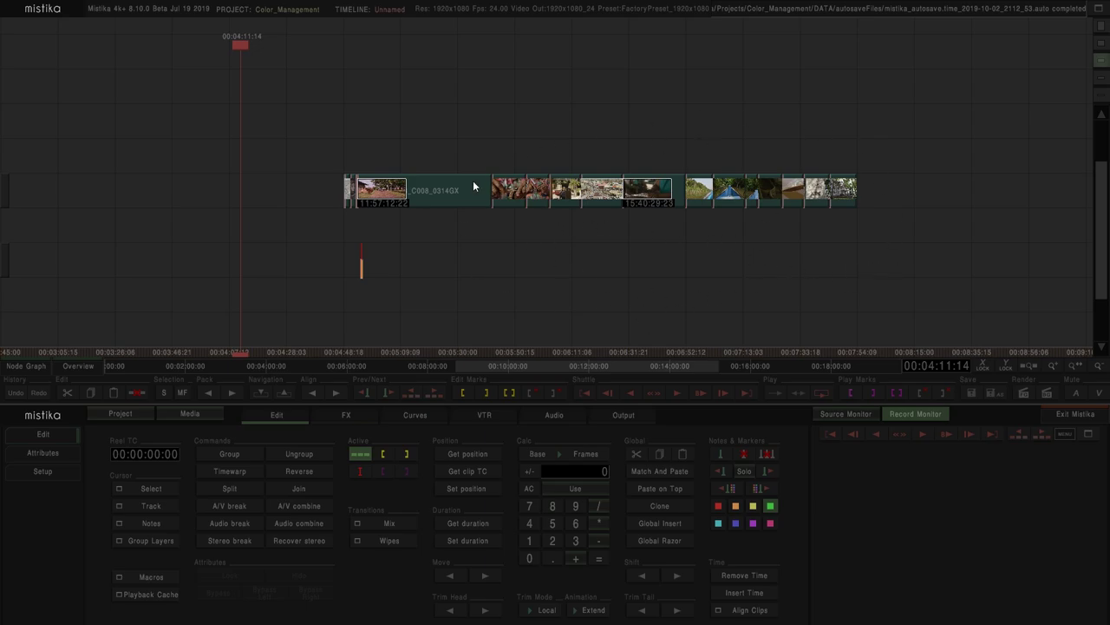
pyautogui.moveTo(574, 270); pyautogui.dragTo(392, 189)
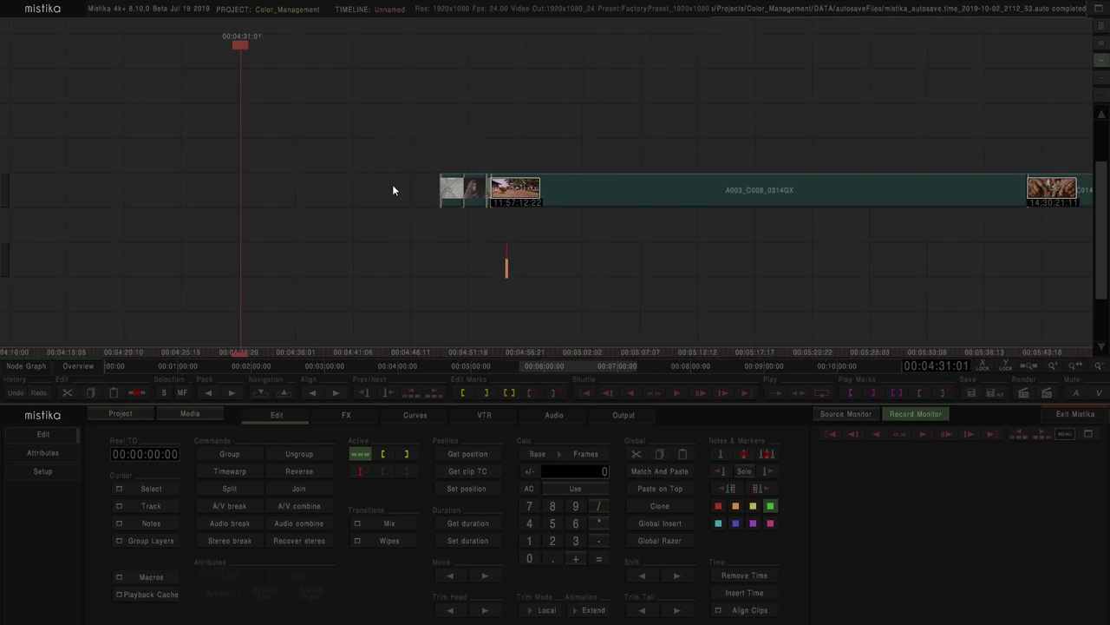
pyautogui.moveTo(403, 284); pyautogui.dragTo(387, 265)
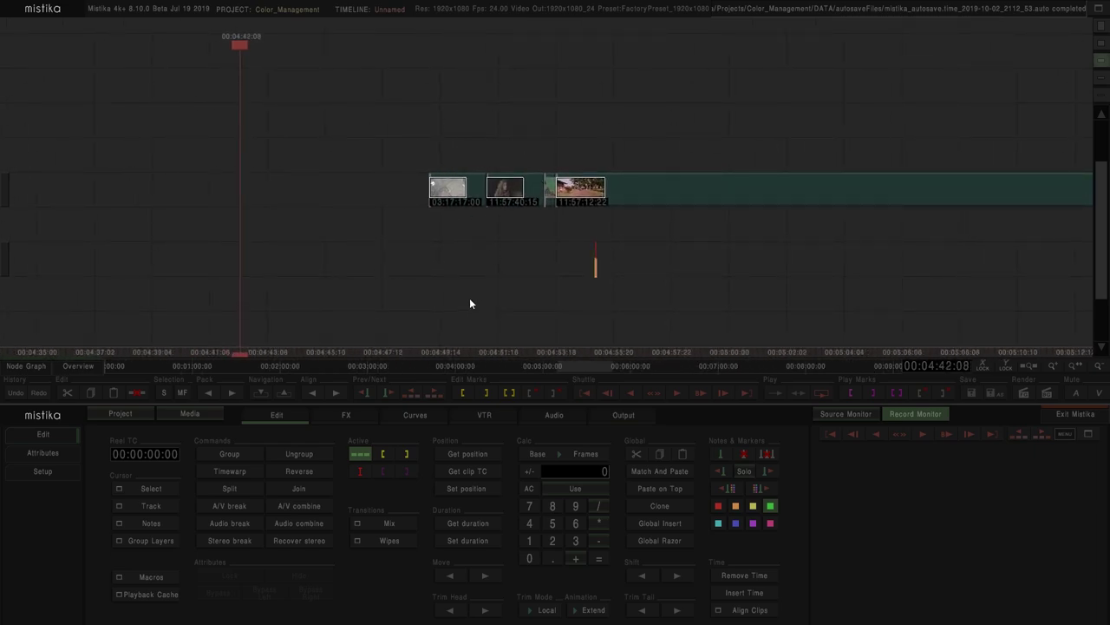
pyautogui.moveTo(461, 290)
pyautogui.mouseDown()
pyautogui.moveTo(448, 292)
pyautogui.moveTo(506, 267)
pyautogui.moveTo(563, 265)
pyautogui.moveTo(452, 267)
pyautogui.moveTo(474, 269)
pyautogui.mouseUp()
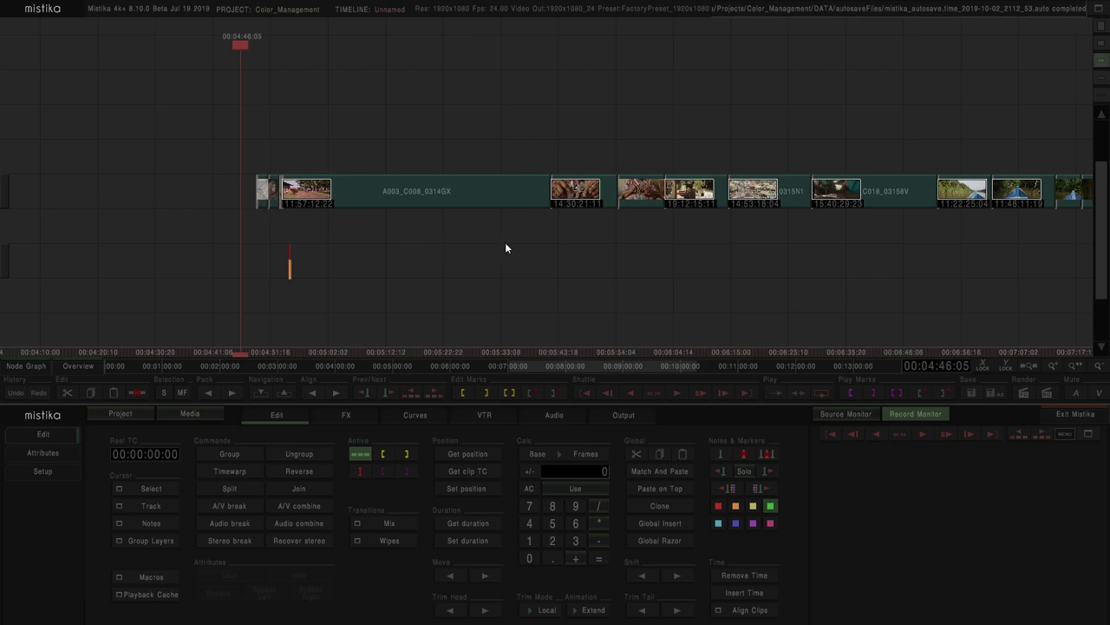
pyautogui.scroll(-5, 506, 248)
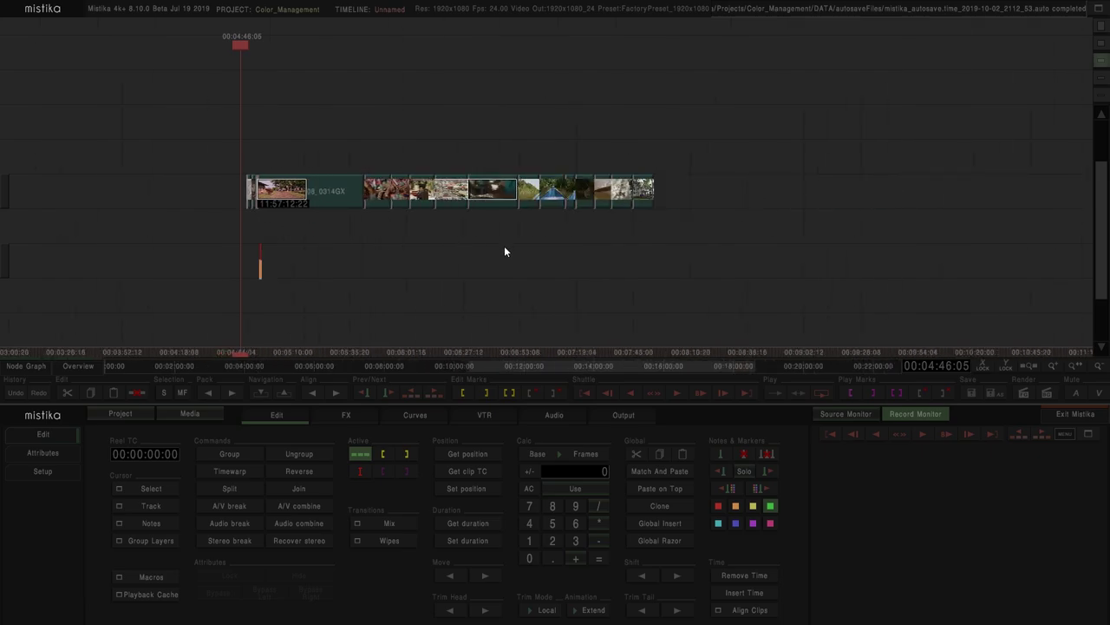
pyautogui.moveTo(478, 245); pyautogui.dragTo(446, 263)
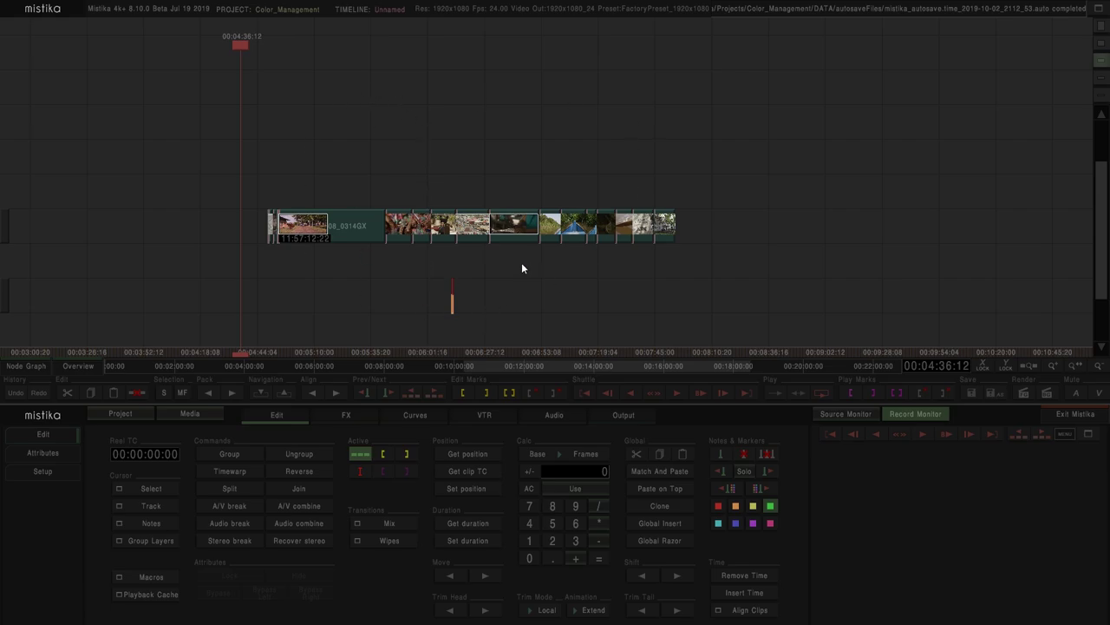
# Display the available effects and look over the decode effects and the footage clips they relate to
pyautogui.click(496, 271)
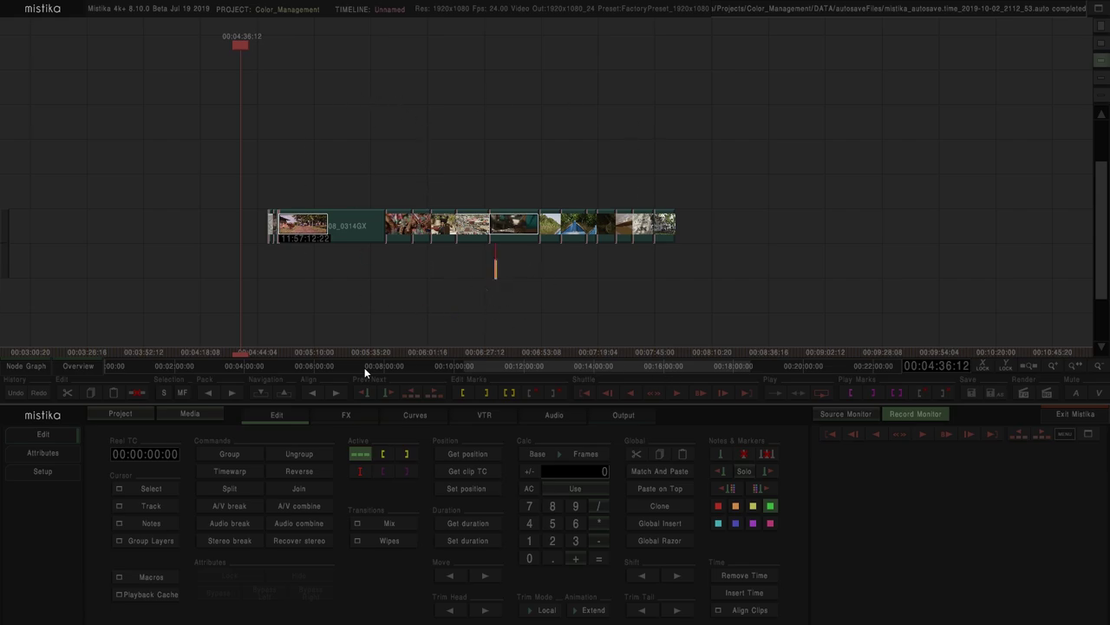
pyautogui.click(344, 415)
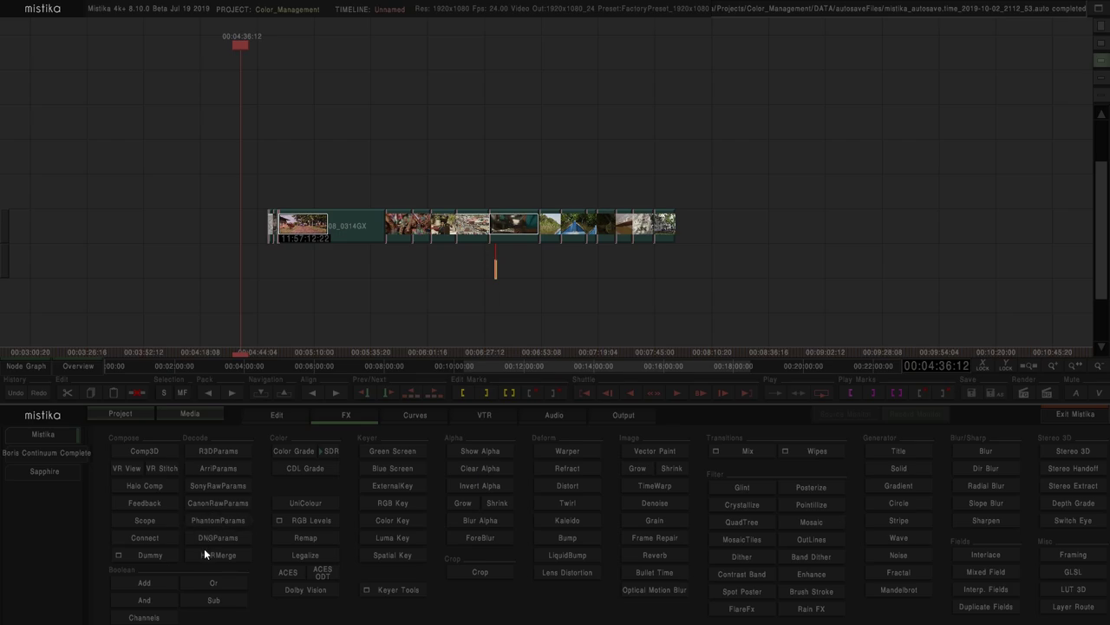
pyautogui.scroll(2, 379, 265)
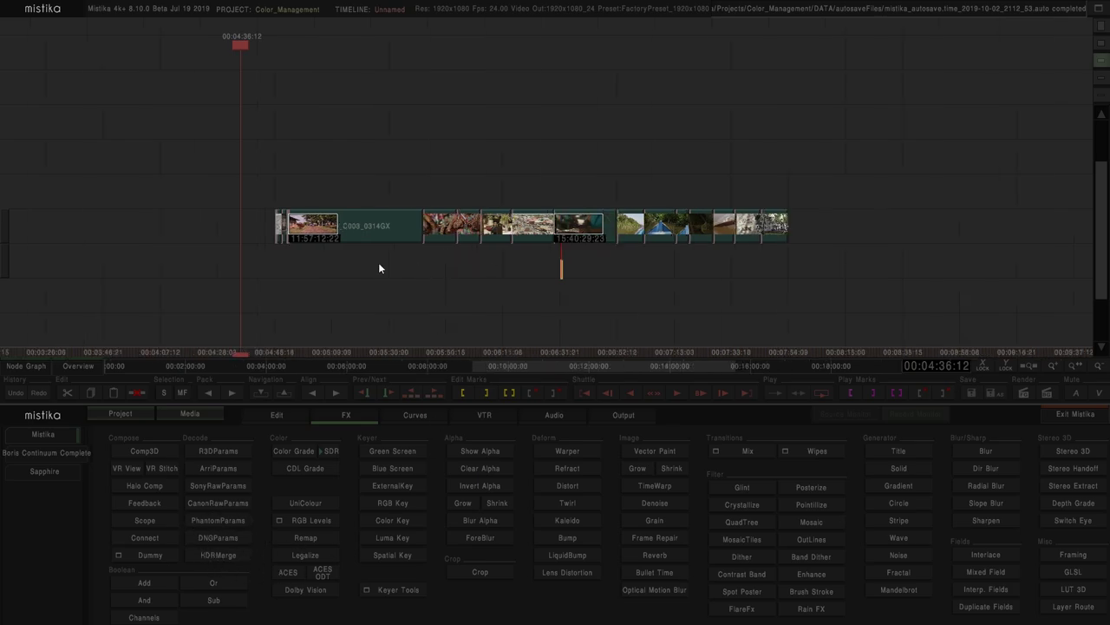
pyautogui.moveTo(507, 267); pyautogui.dragTo(462, 270)
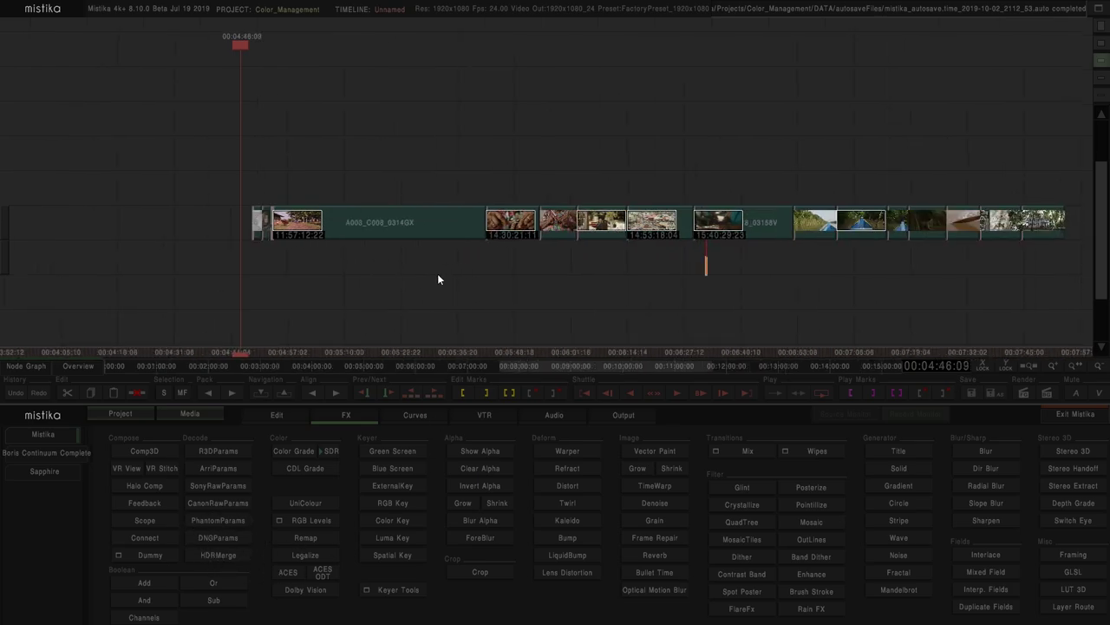
pyautogui.moveTo(196, 276); pyautogui.dragTo(349, 222)
pyautogui.moveTo(275, 199); pyautogui.dragTo(275, 201)
pyautogui.scroll(2, 274, 286)
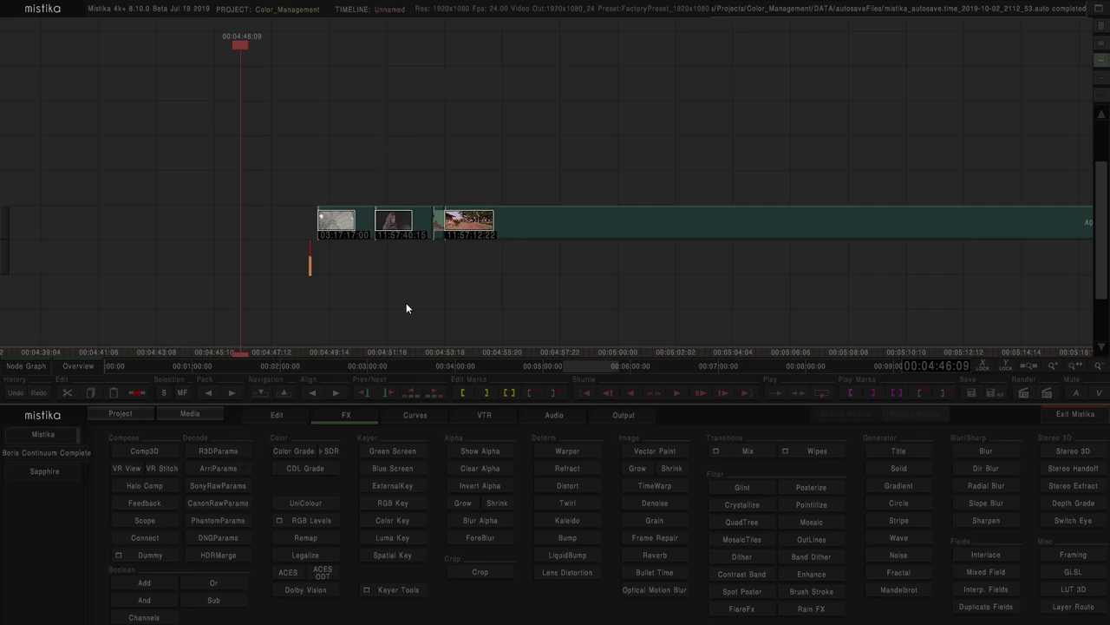
pyautogui.scroll(-4, 406, 303)
pyautogui.moveTo(483, 294); pyautogui.dragTo(387, 315)
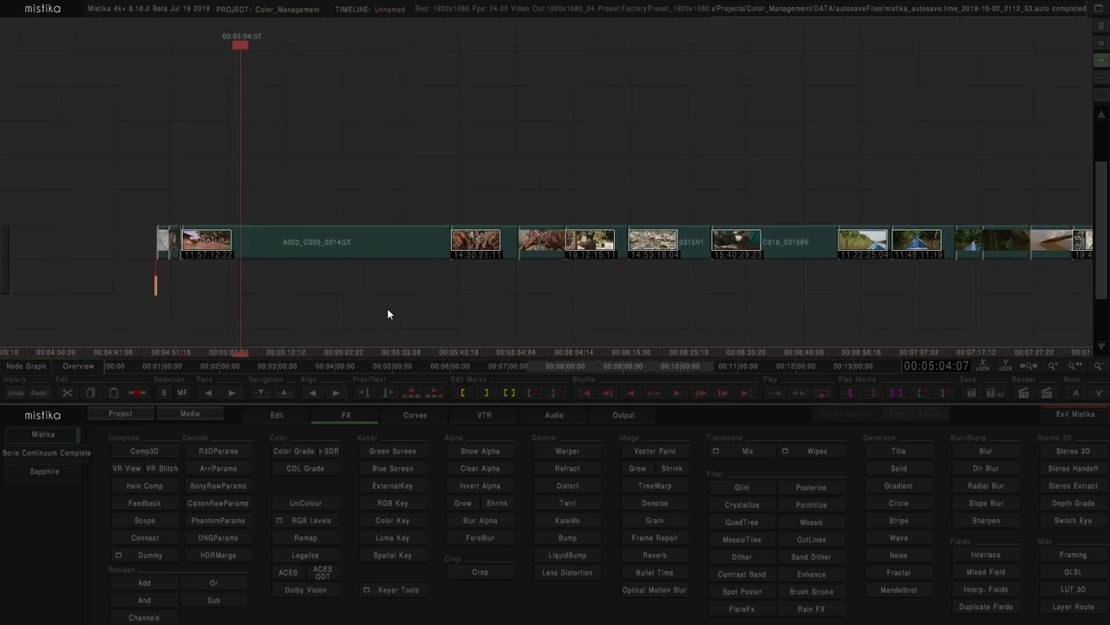
# Raise the A003_C008_0314GX clip above the other clips and apply an R3DParams effect to it
pyautogui.moveTo(299, 247); pyautogui.dragTo(300, 200)
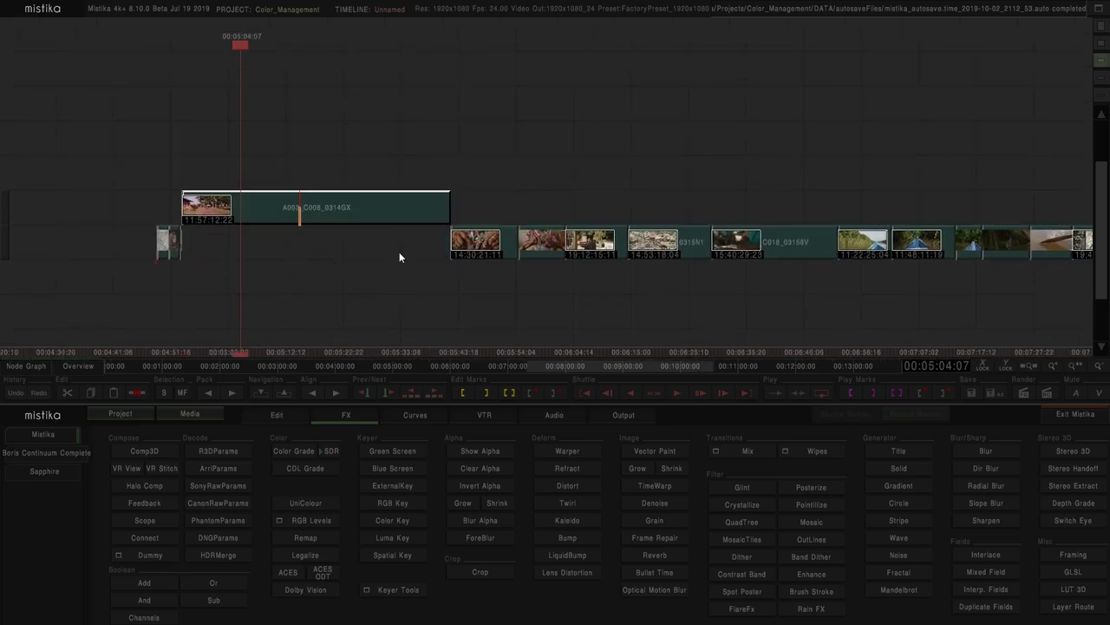
pyautogui.click(222, 451)
pyautogui.click(304, 314)
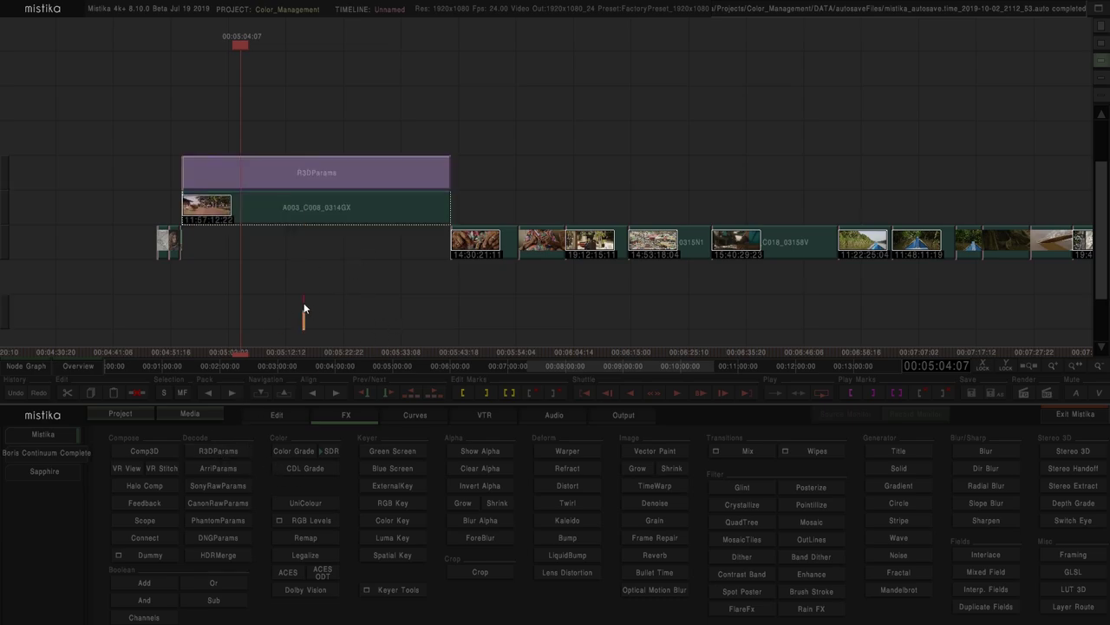
# Preview the R3DParams effect on the clip at frame 293, and return to the timeline
pyautogui.doubleClick(320, 171)
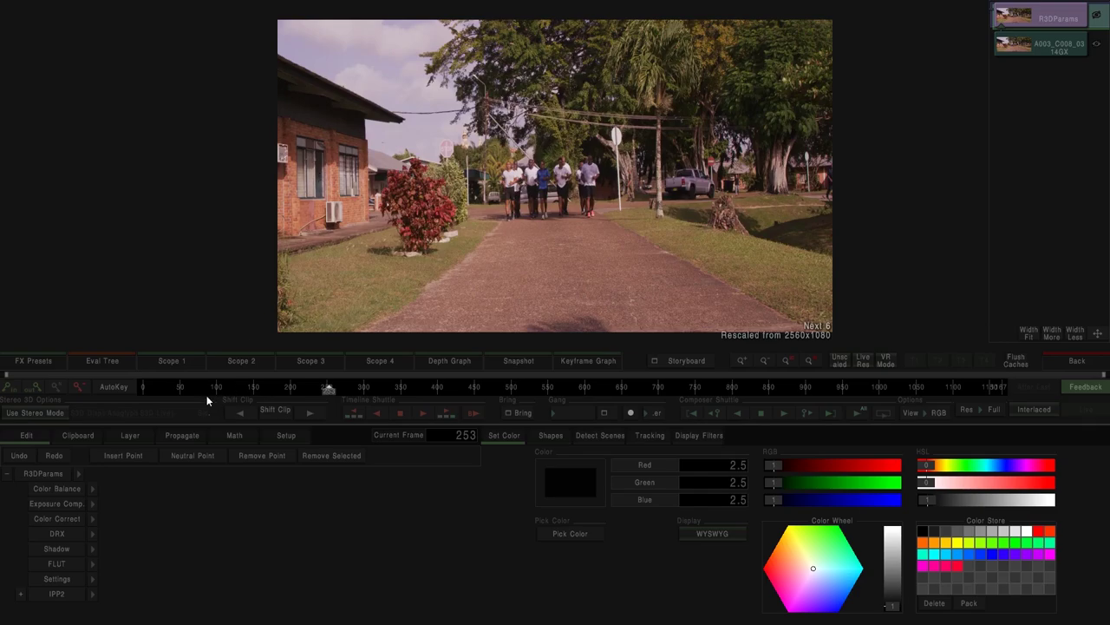
pyautogui.moveTo(144, 389); pyautogui.dragTo(360, 389)
pyautogui.click(1059, 361)
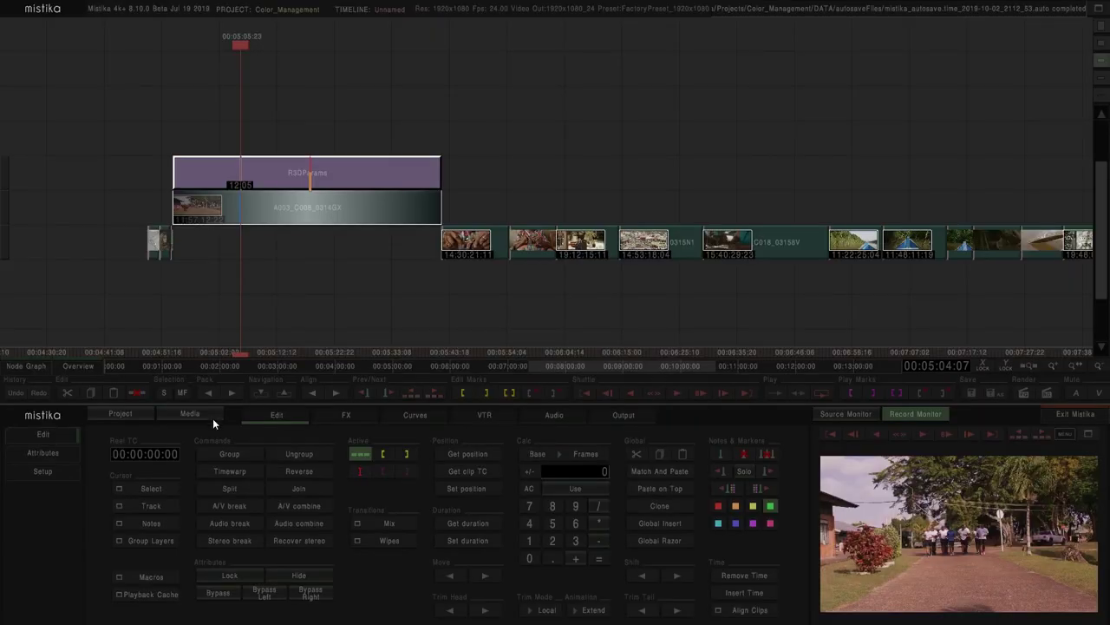
# Reopen the R3DParams effect, examine its parameter groups from Color Balance through Settings and IPP2, and return to the timeline
pyautogui.click(364, 418)
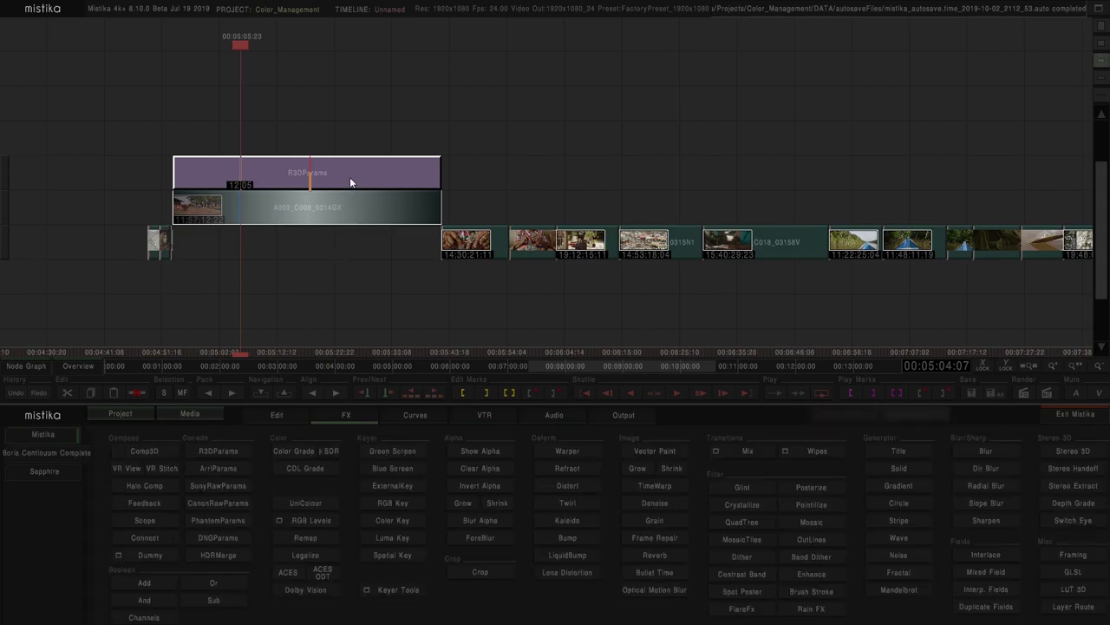
pyautogui.doubleClick(350, 177)
pyautogui.click(79, 474)
pyautogui.scroll(-2, 244, 547)
pyautogui.scroll(2, 250, 483)
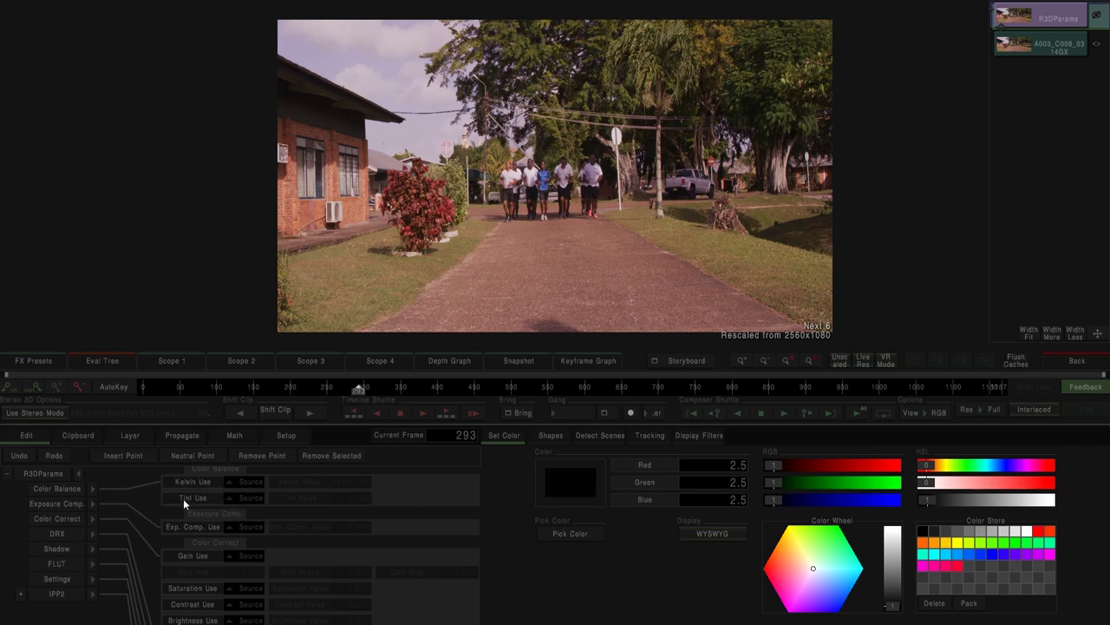
pyautogui.scroll(-5, 236, 553)
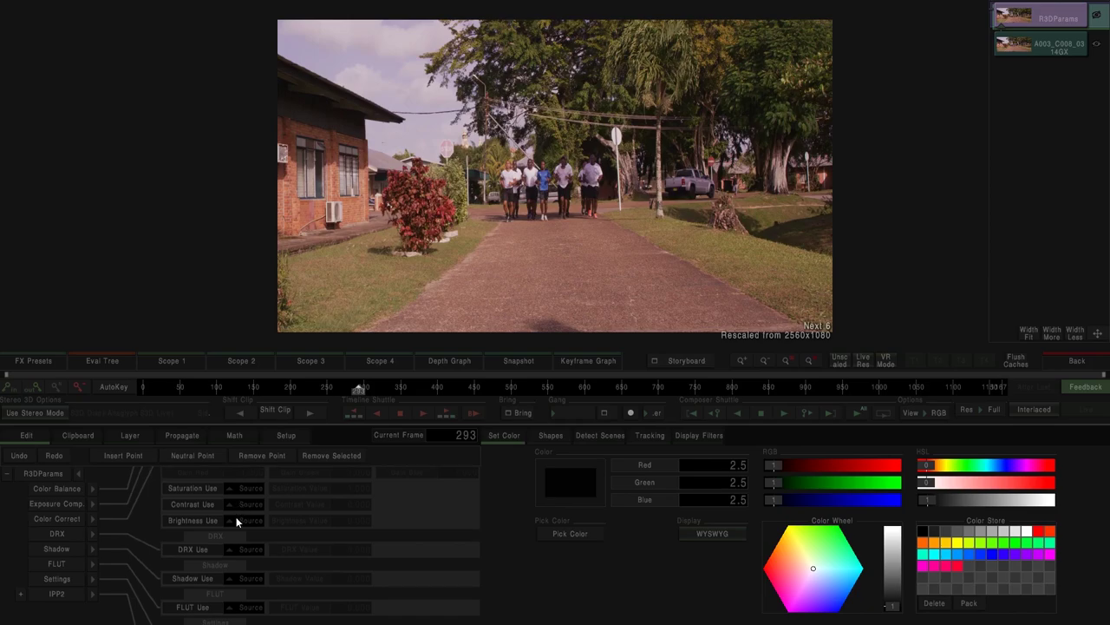
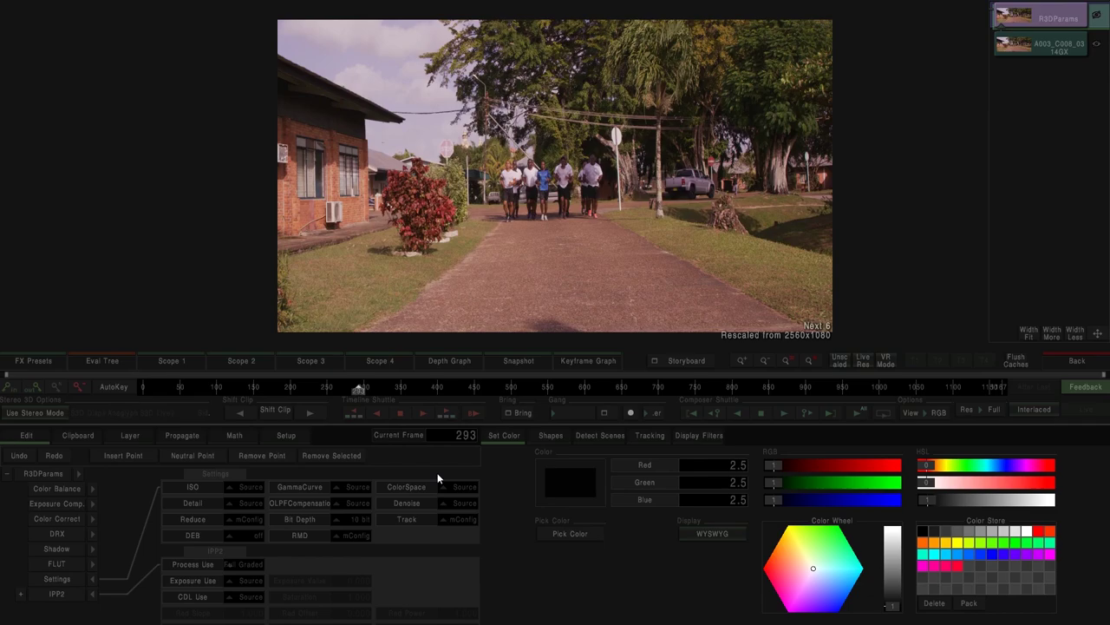
pyautogui.click(94, 594)
pyautogui.click(92, 578)
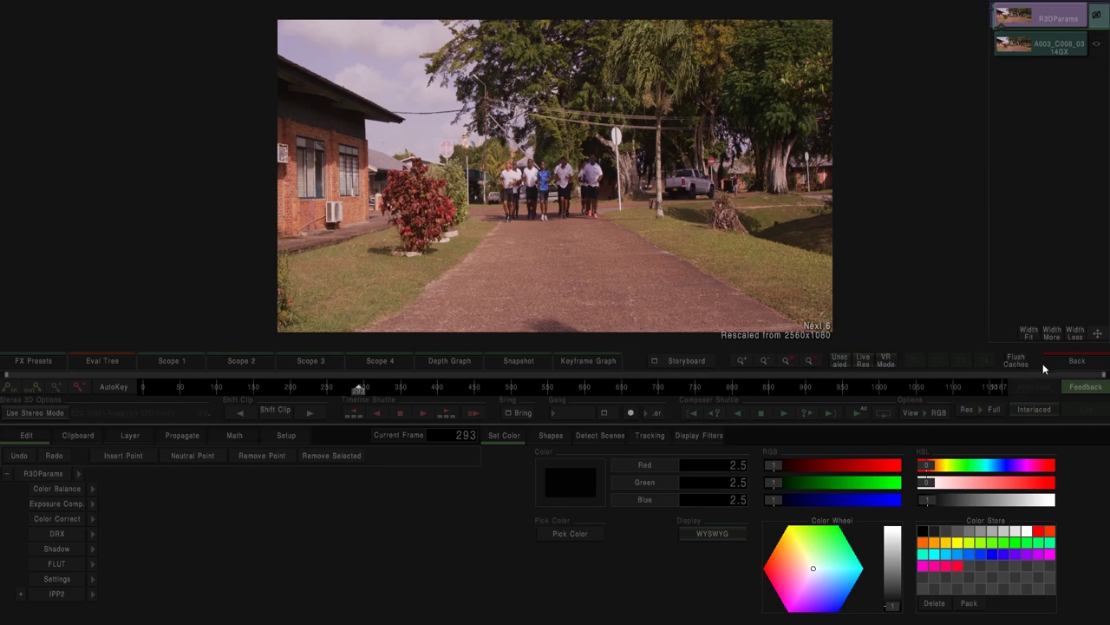
pyautogui.click(1076, 360)
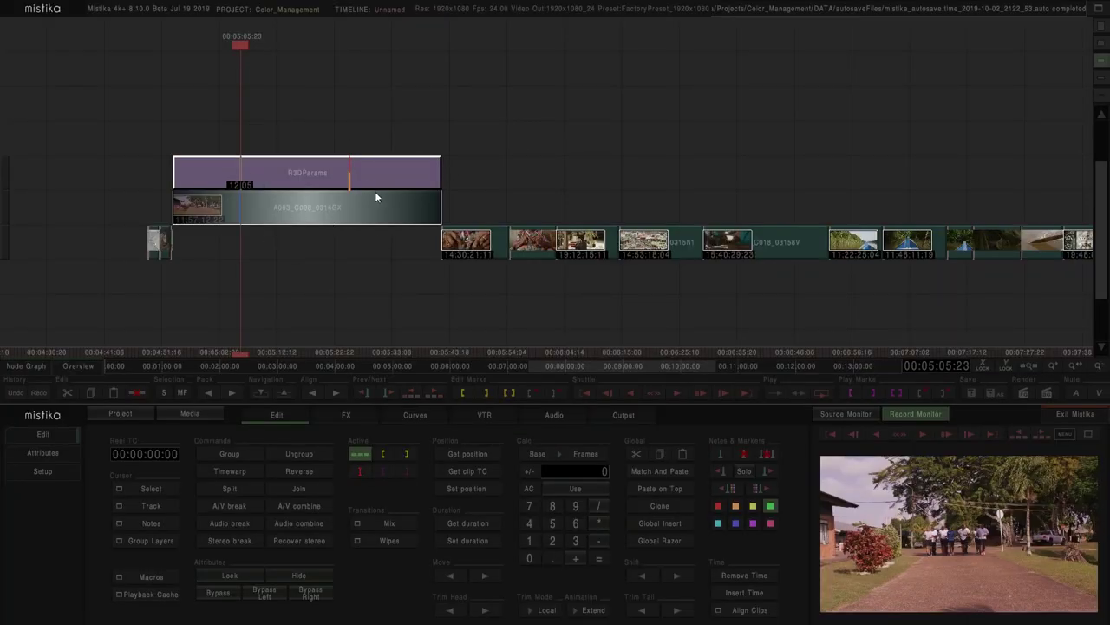
# Run the Load RawParams macro on the clip's R3DParams effect
pyautogui.click(277, 416)
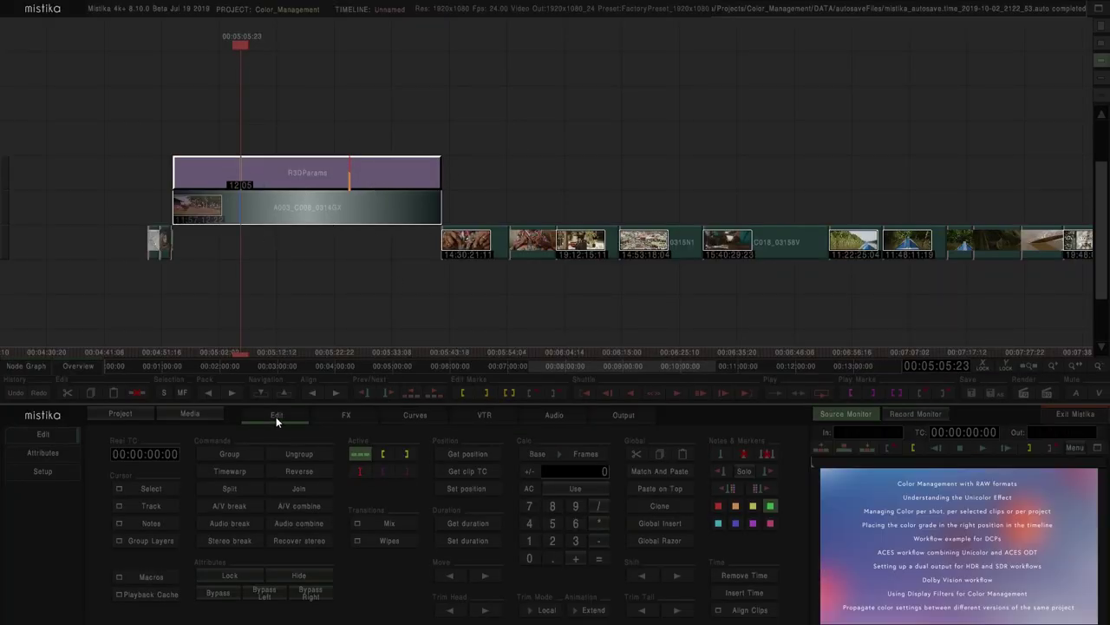
pyautogui.click(150, 575)
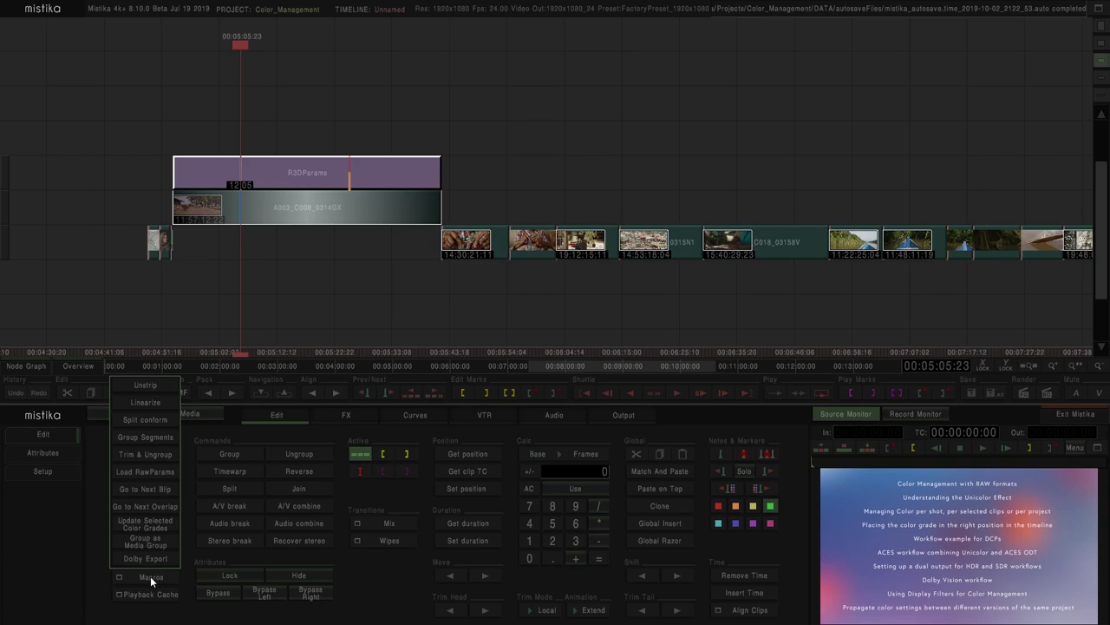
pyautogui.click(158, 472)
pyautogui.click(339, 178)
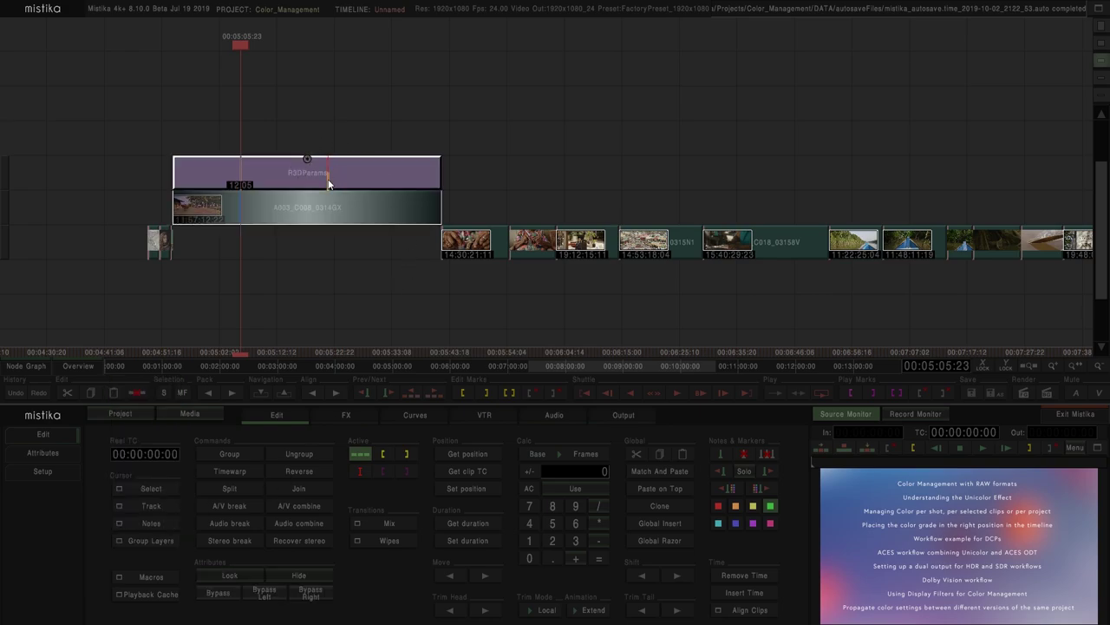
# Reopen the clip's R3DParams effect and examine the GammaCurve and ColorSpace options in its Settings group
pyautogui.moveTo(329, 184); pyautogui.dragTo(326, 178)
pyautogui.doubleClick(324, 172)
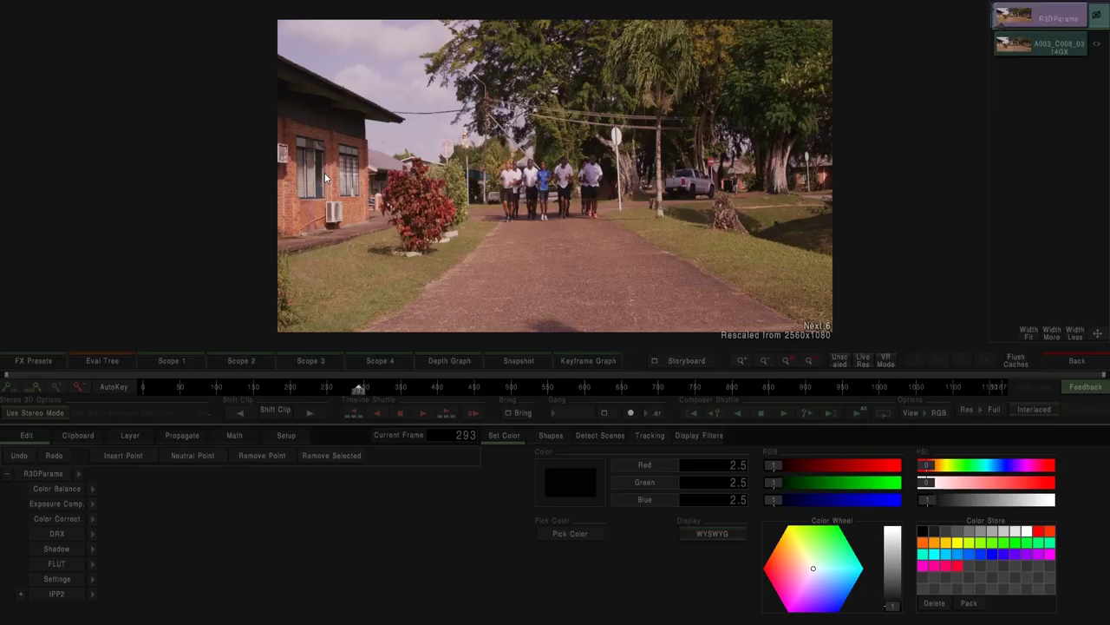
pyautogui.click(74, 475)
pyautogui.click(93, 579)
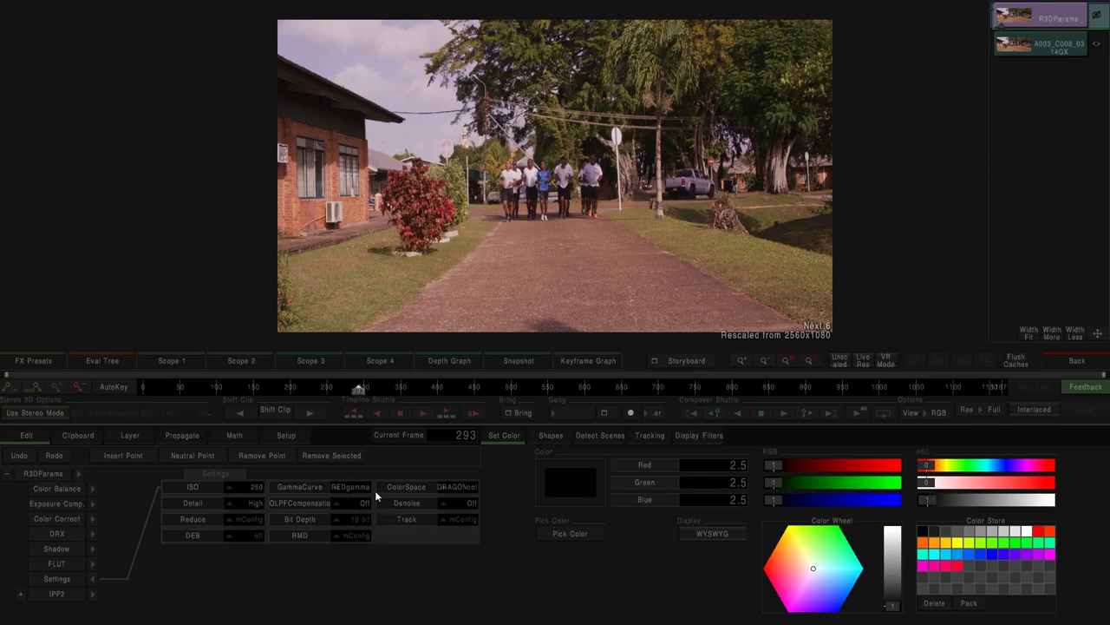
pyautogui.click(339, 489)
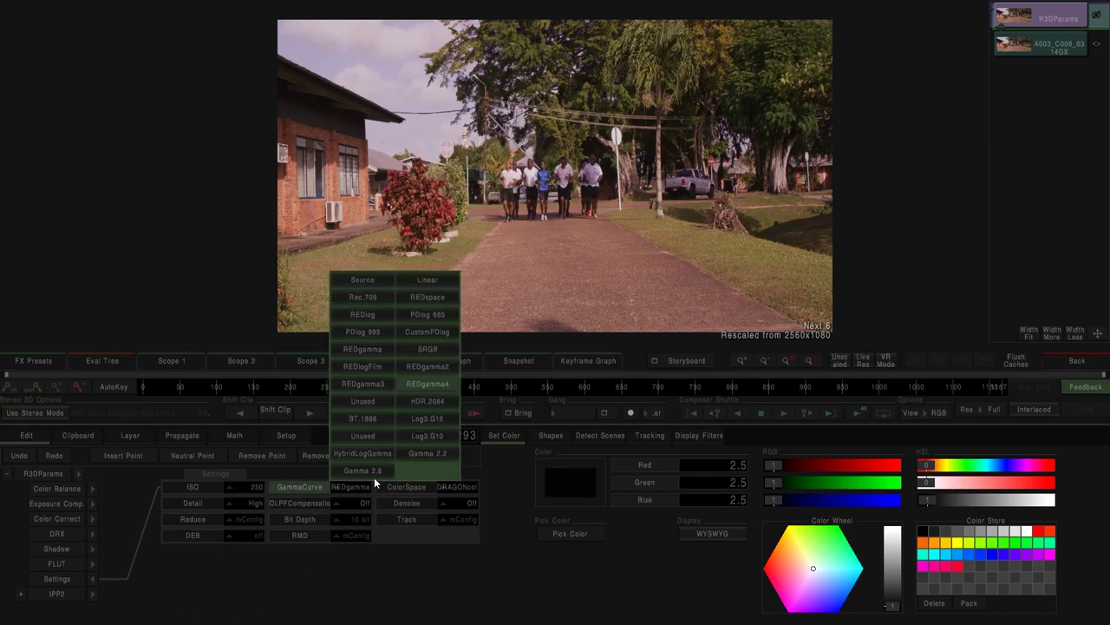
pyautogui.click(472, 489)
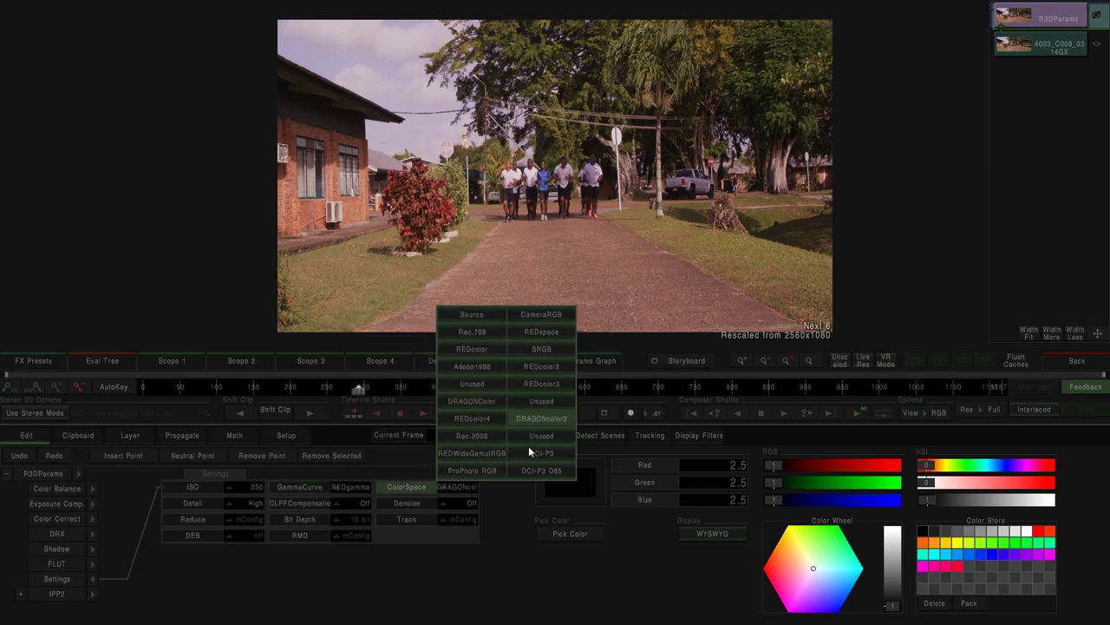
# Examine the effect's IPP2 parameters, collapse the IPP2 and Settings groups, and return to the timeline
pyautogui.click(109, 594)
pyautogui.scroll(-3, 239, 581)
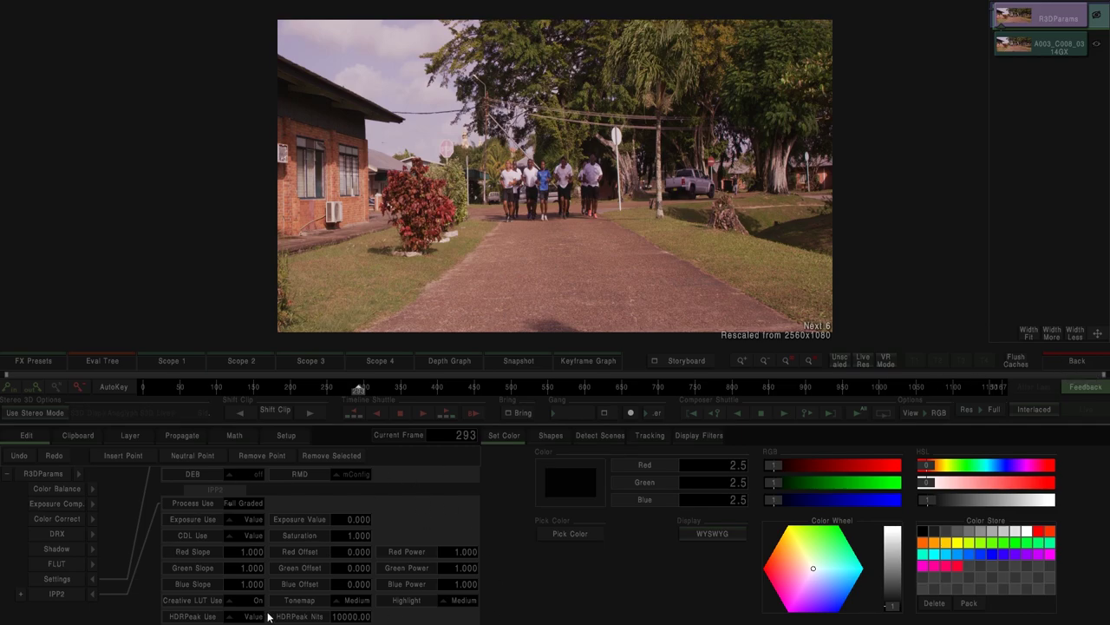
pyautogui.scroll(3, 298, 501)
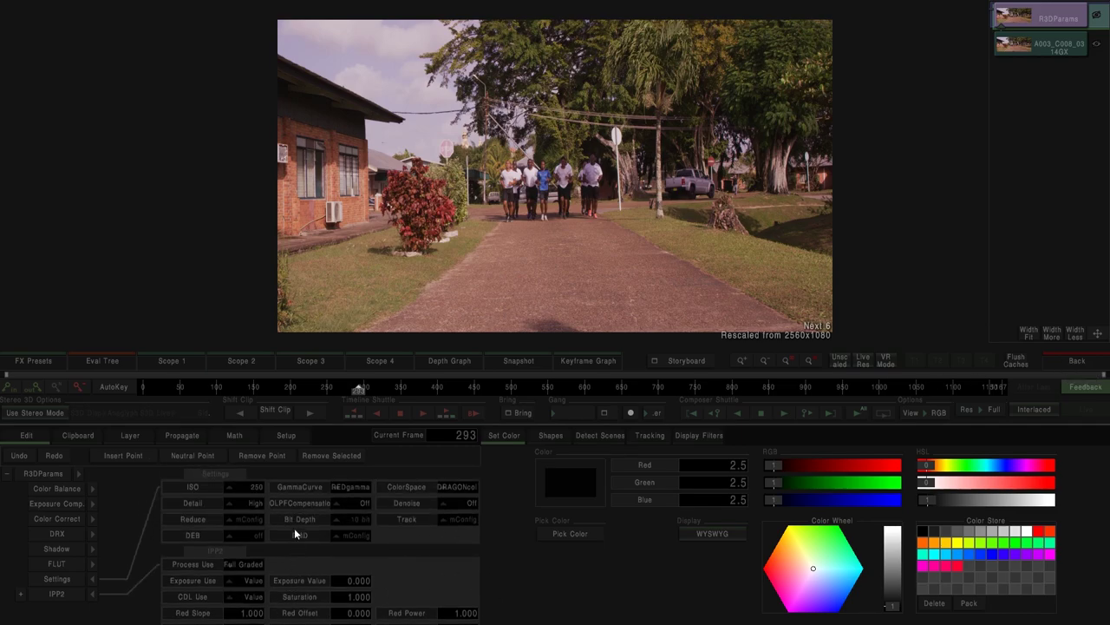
pyautogui.click(93, 594)
pyautogui.click(93, 579)
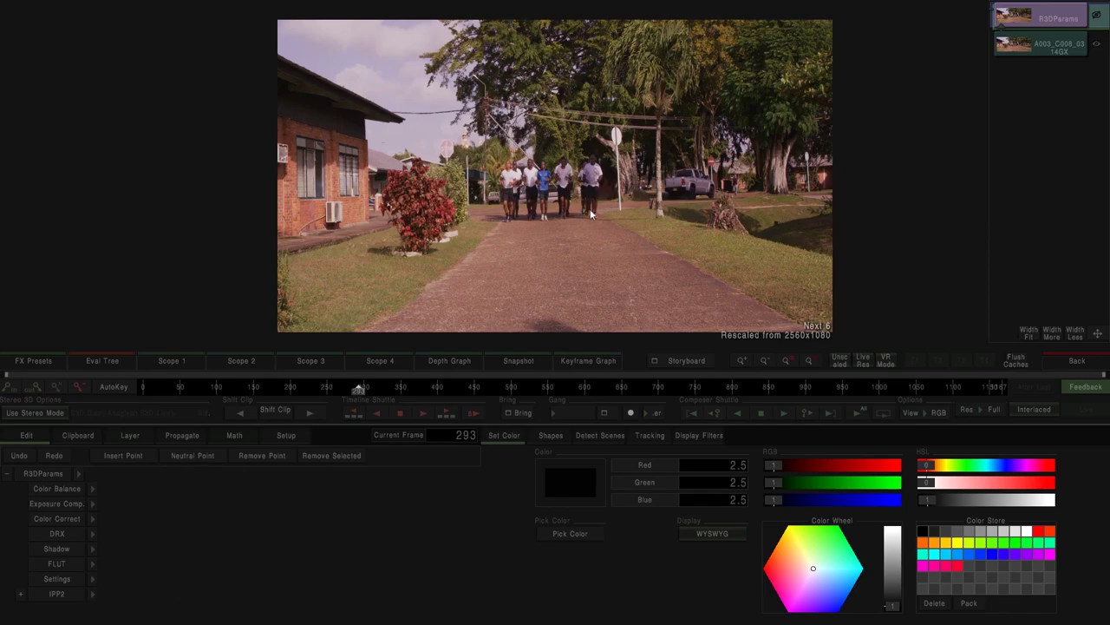
pyautogui.click(1063, 360)
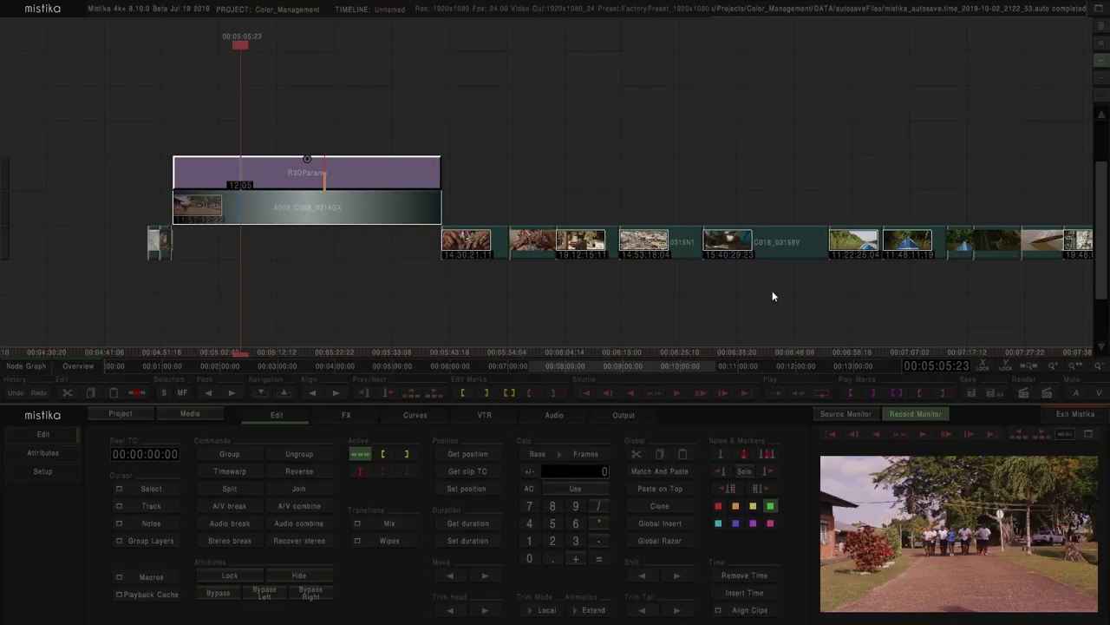
# Move the R3DParams effect below the A003_C008_0314GX clip, and put it back on top of the clip
pyautogui.moveTo(363, 177); pyautogui.dragTo(368, 309)
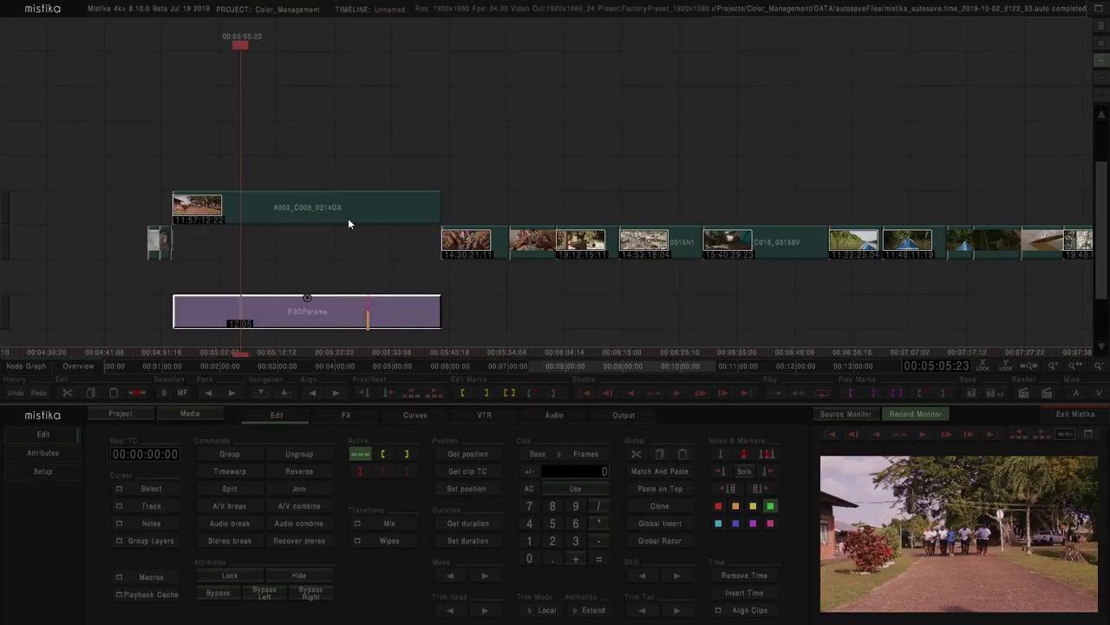
pyautogui.click(347, 219)
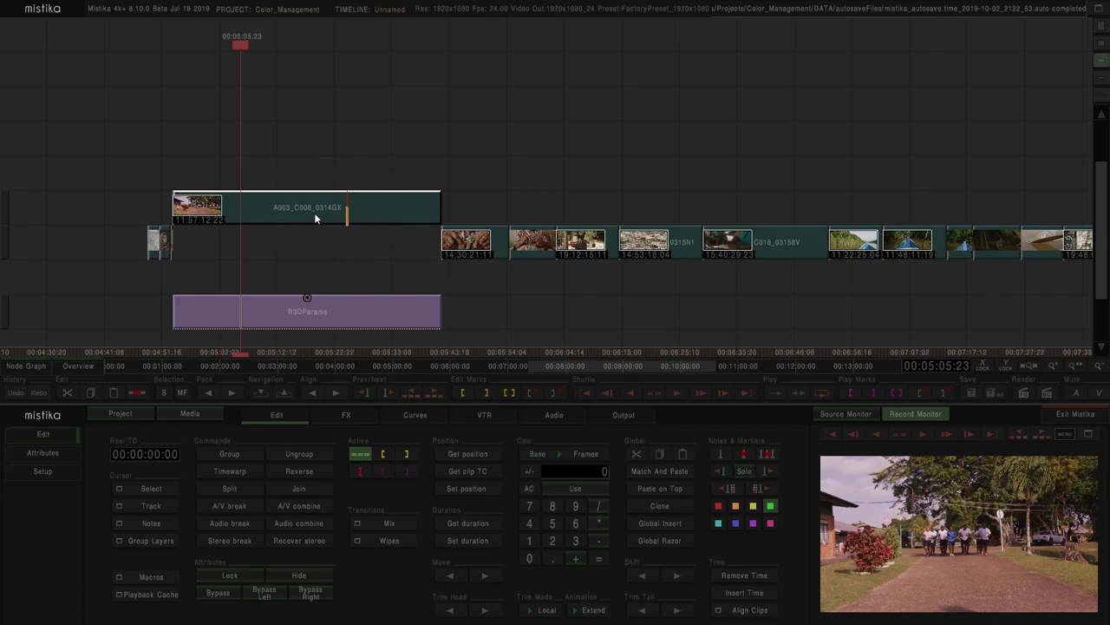
pyautogui.moveTo(328, 308); pyautogui.dragTo(319, 182)
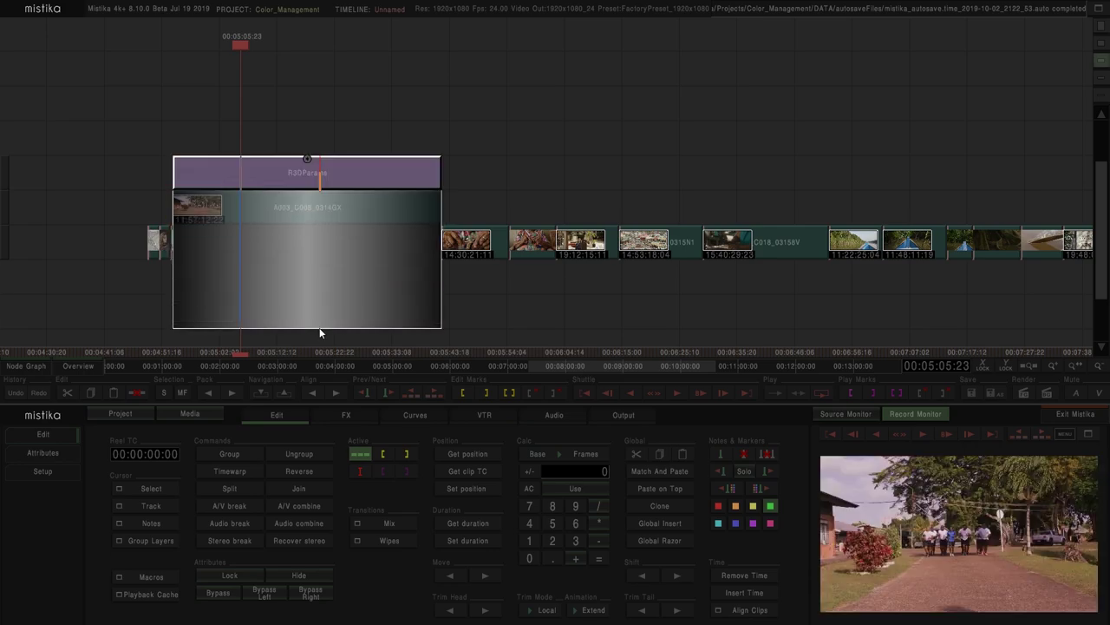
pyautogui.click(318, 327)
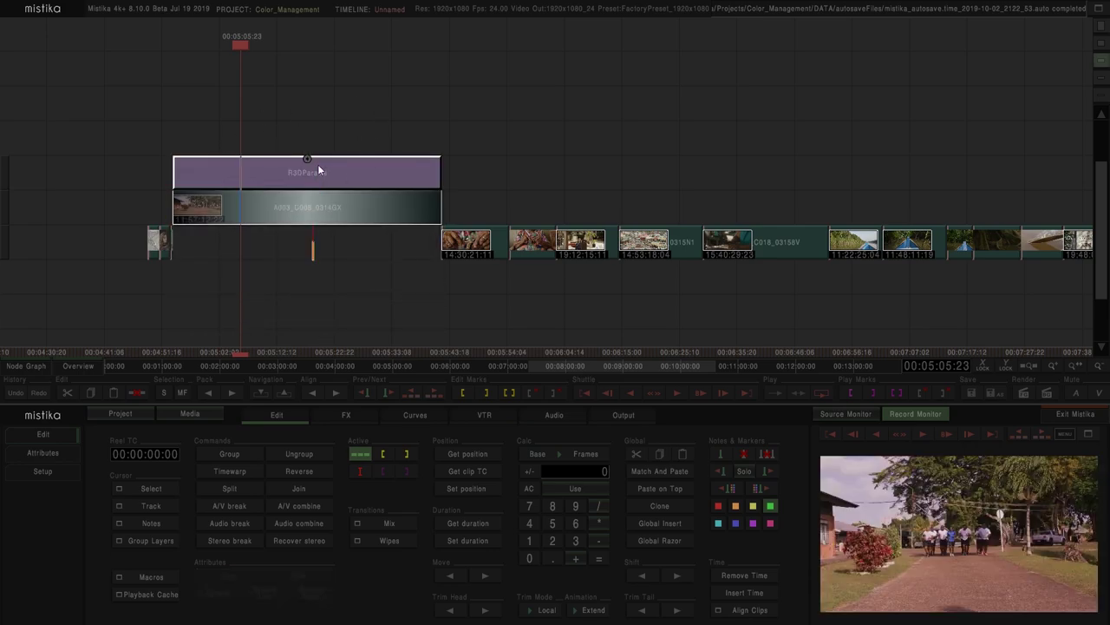
# Delete the R3DParams effect and lower the A003_C008_0314GX clip back in line with the other clips
pyautogui.click(358, 177)
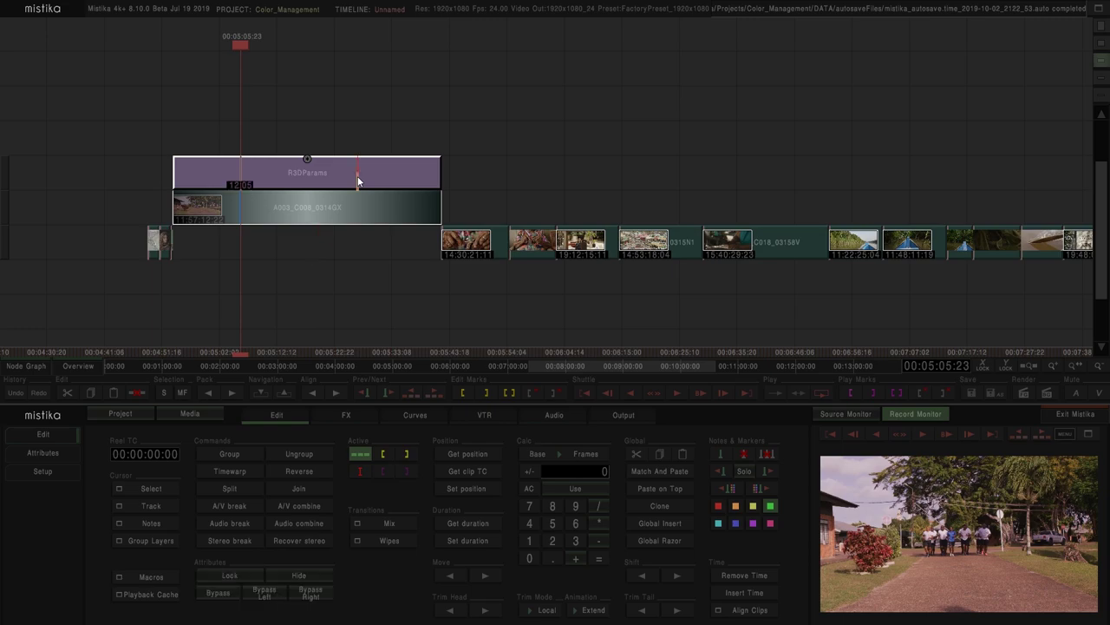
pyautogui.moveTo(314, 206)
pyautogui.mouseDown()
pyautogui.moveTo(336, 253)
pyautogui.moveTo(310, 243)
pyautogui.moveTo(318, 245)
pyautogui.mouseUp()
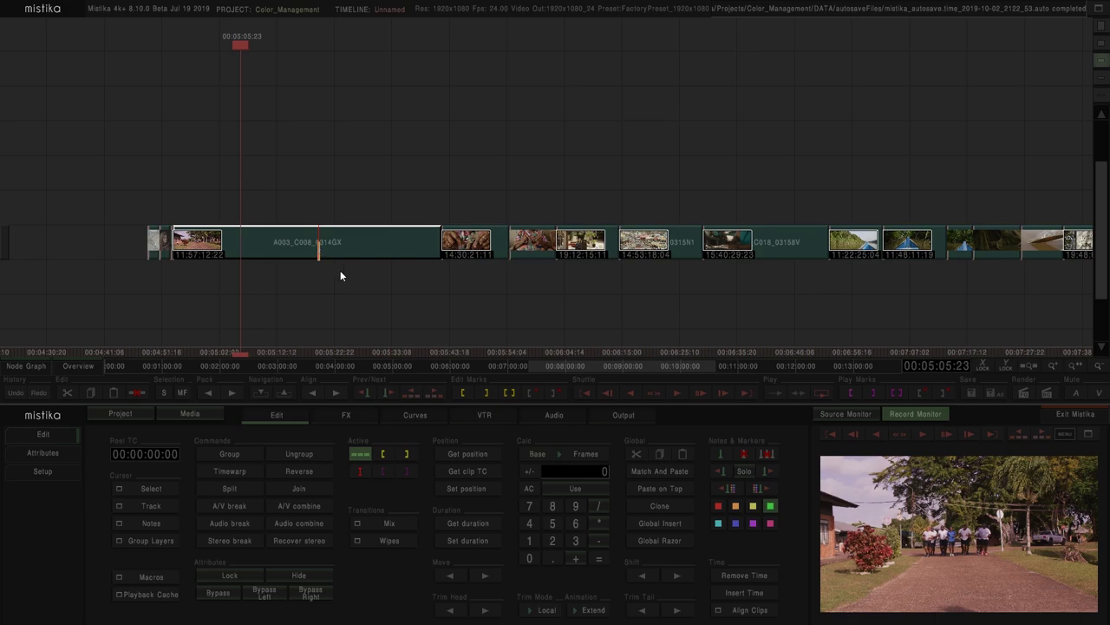
# Select all the clips from A003_C008_0314GX to the end of the timeline and apply R3DParams to them
pyautogui.scroll(-3, 364, 276)
pyautogui.click(469, 304)
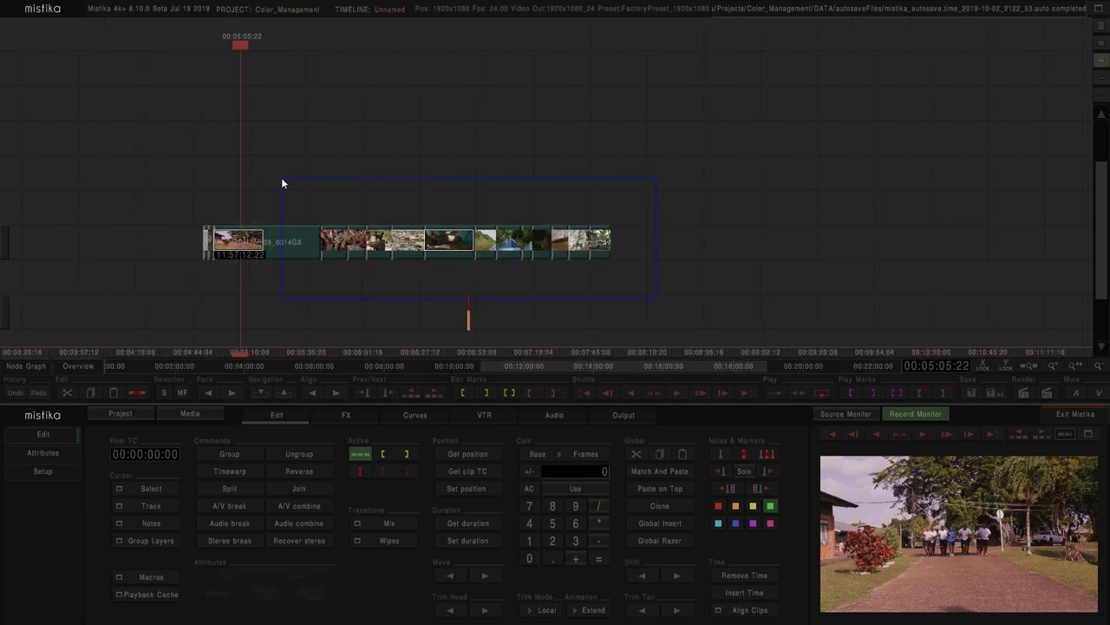
pyautogui.moveTo(281, 177); pyautogui.dragTo(281, 177)
pyautogui.click(346, 415)
pyautogui.click(243, 452)
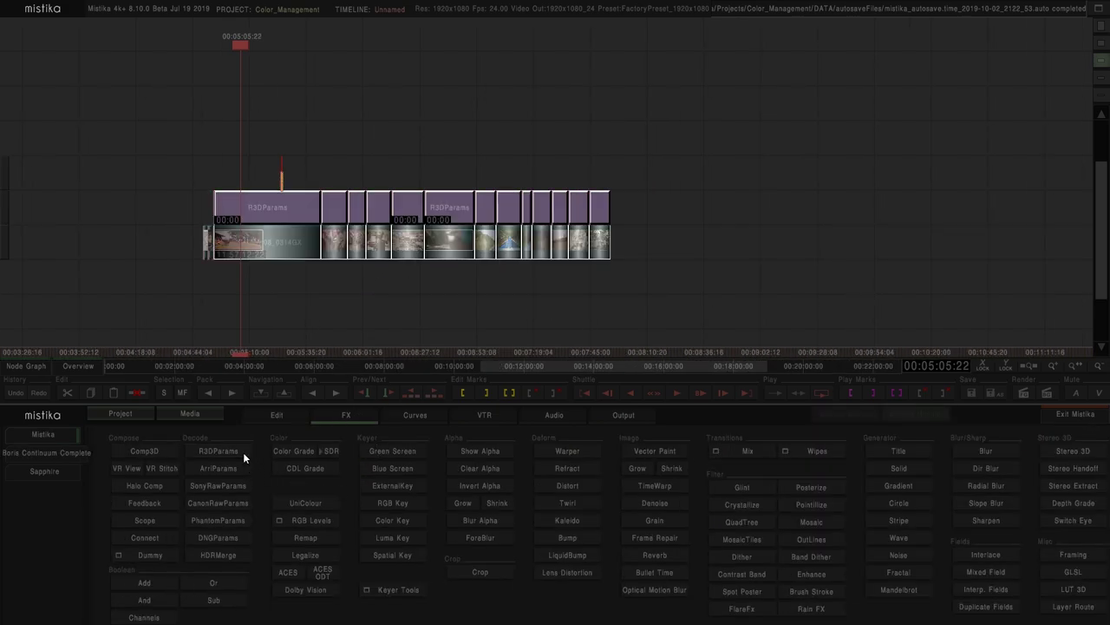
# Select all the R3DParams effects and run the Load RawParams macro on them
pyautogui.scroll(10, 269, 295)
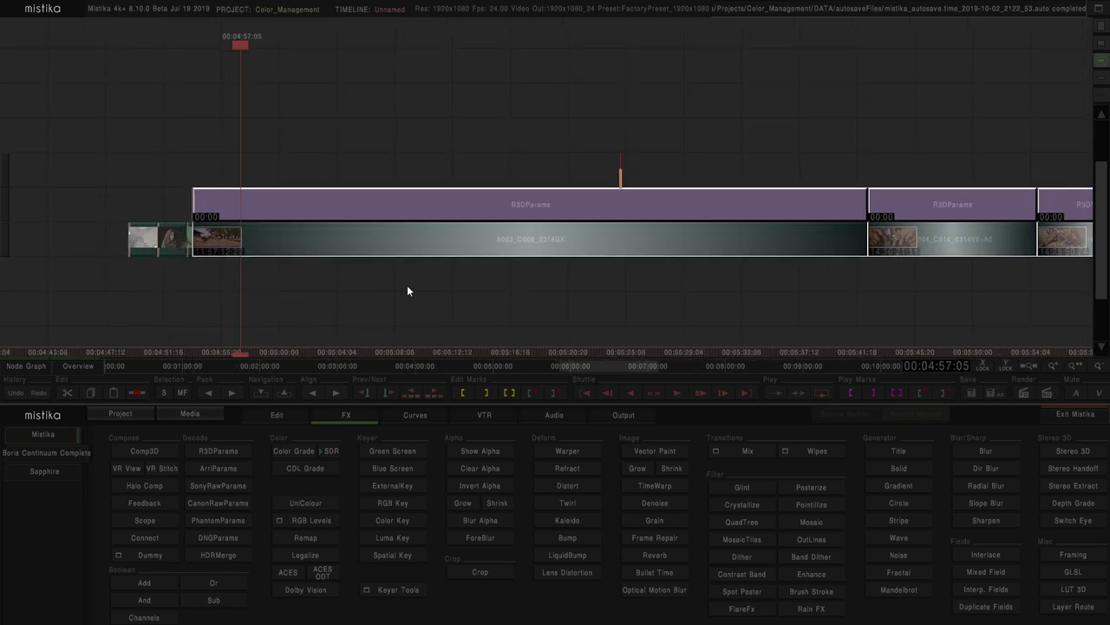
pyautogui.scroll(-6, 407, 291)
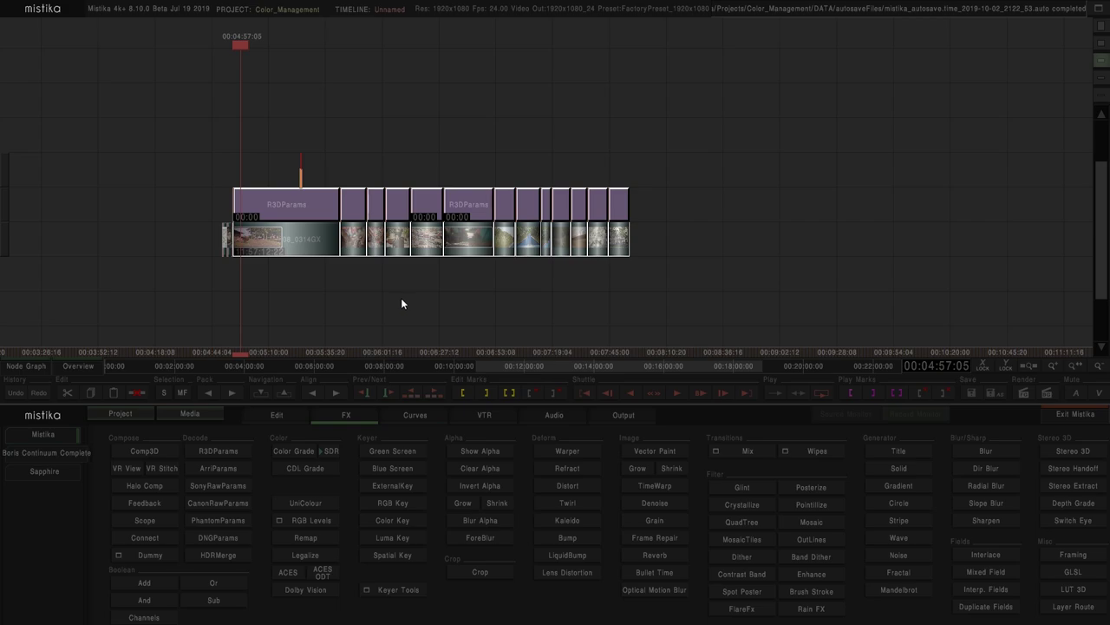
pyautogui.click(402, 302)
pyautogui.moveTo(694, 297); pyautogui.dragTo(297, 169)
pyautogui.click(276, 414)
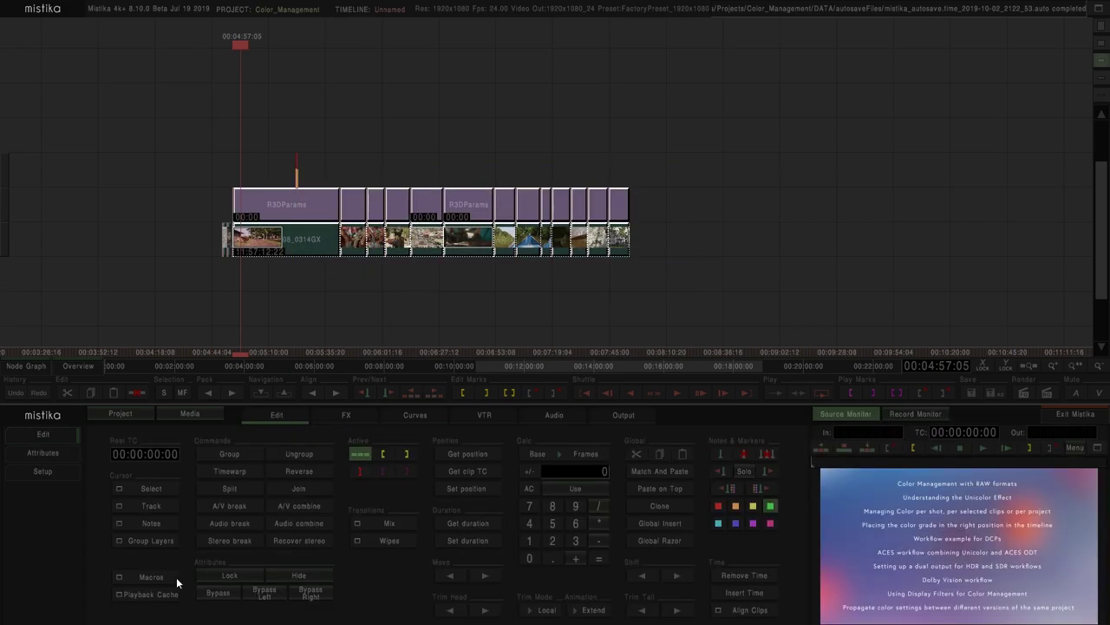
pyautogui.click(151, 577)
pyautogui.click(144, 472)
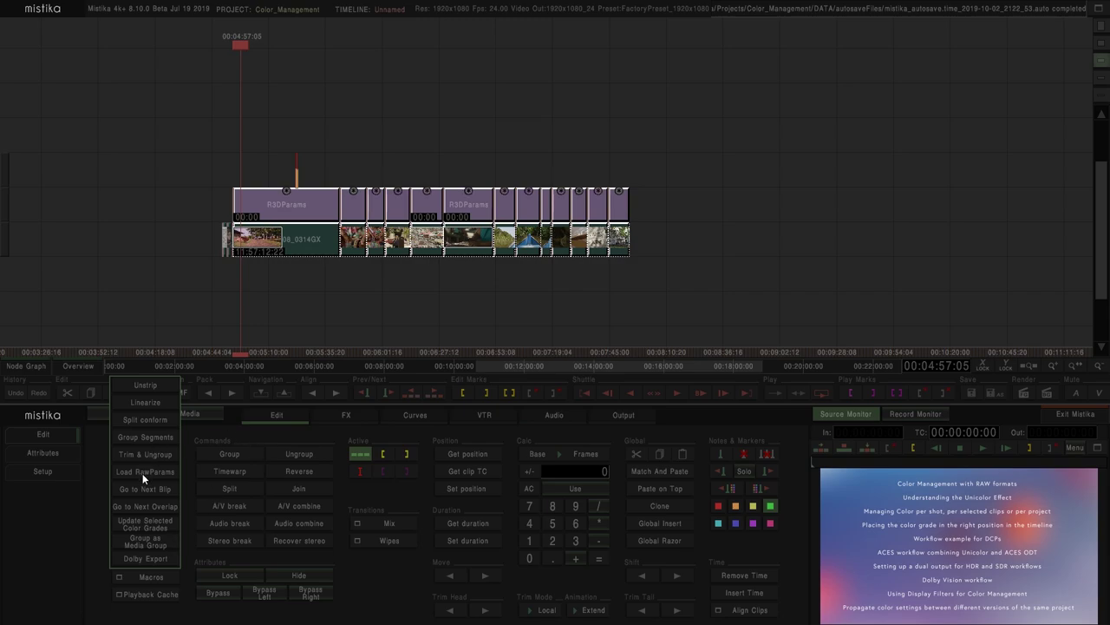
# Open the R3DParams effect on the second R3D clip (A004_C014), examine its expanded parameter groups, and return to the timeline
pyautogui.click(525, 146)
pyautogui.scroll(3, 452, 222)
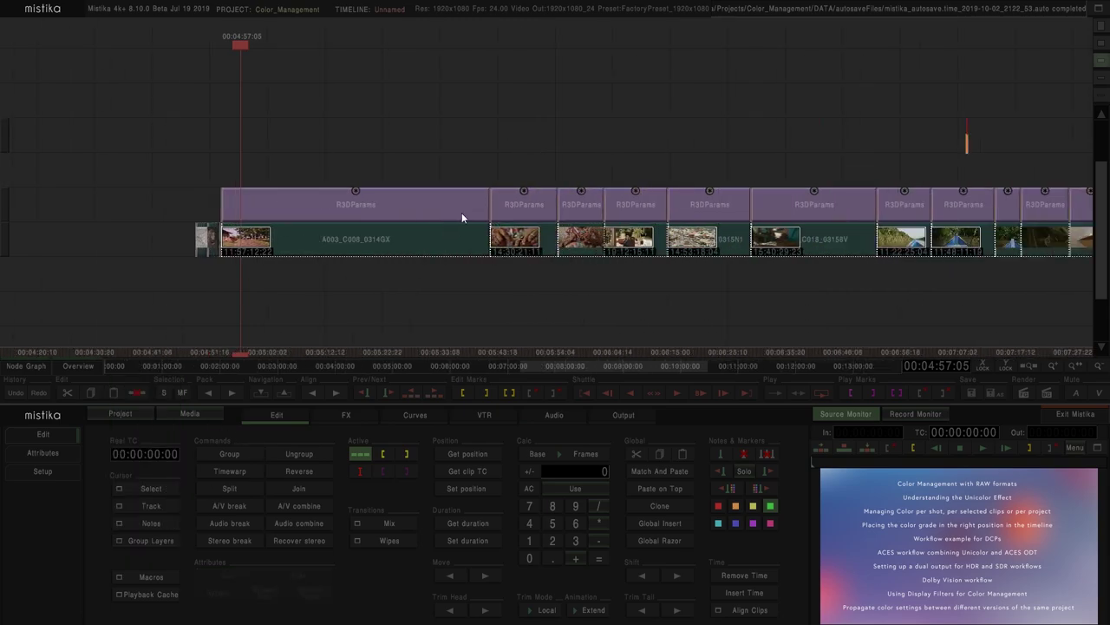
pyautogui.scroll(-2, 403, 119)
pyautogui.doubleClick(340, 196)
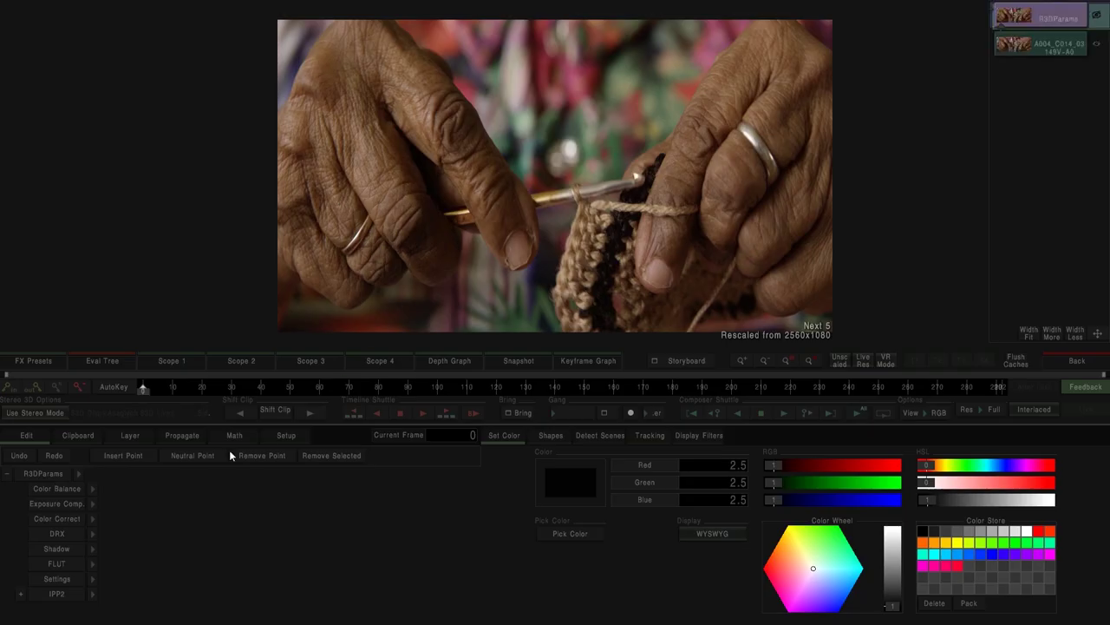
pyautogui.click(85, 475)
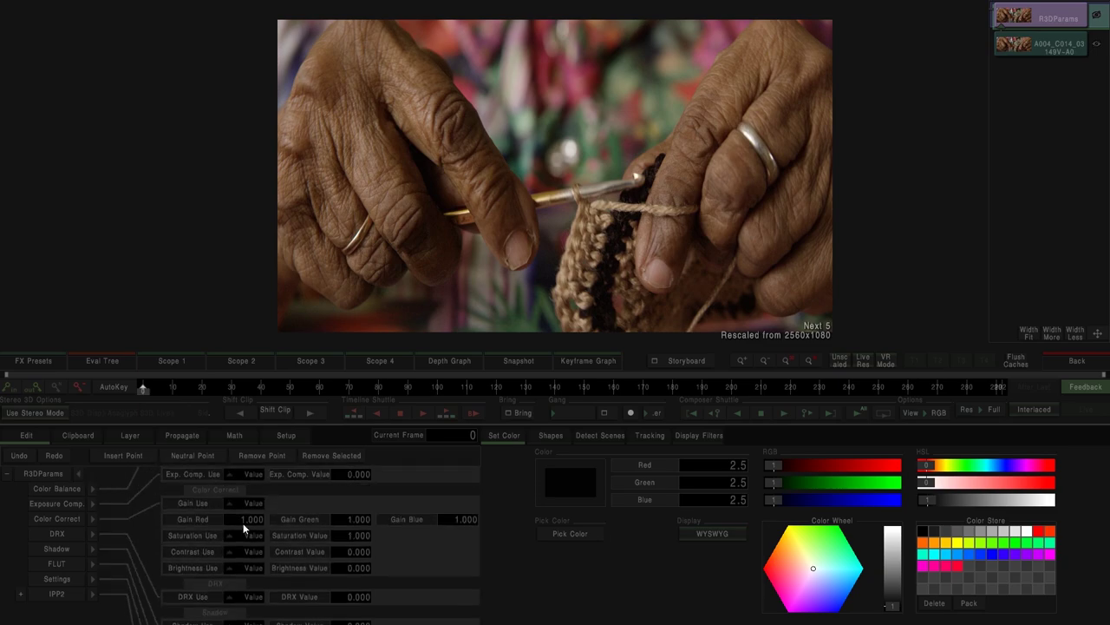
pyautogui.click(78, 474)
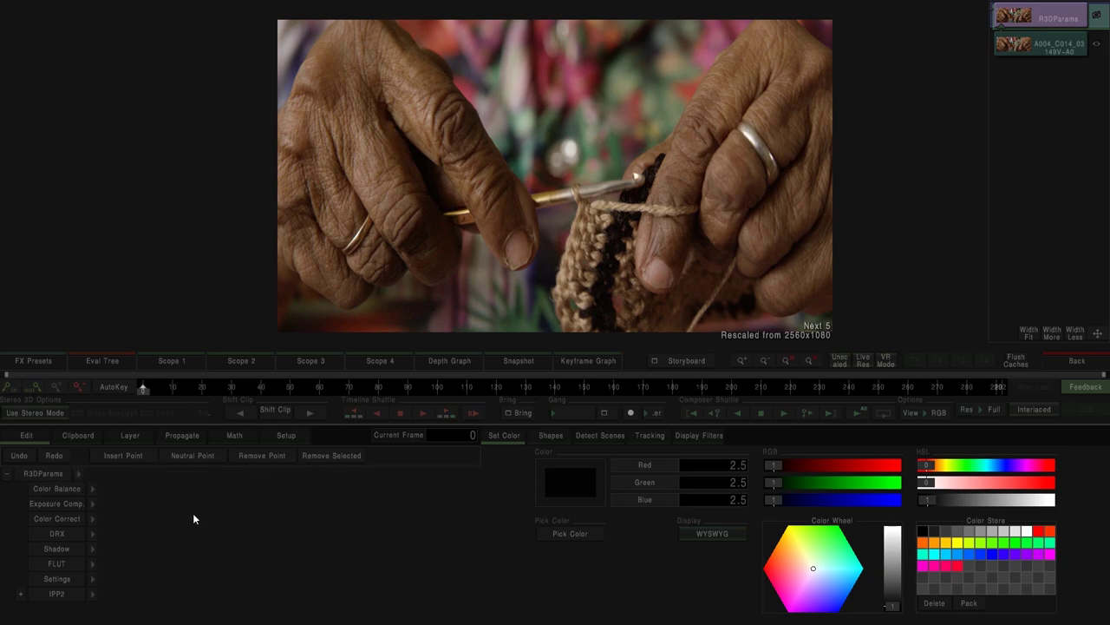
pyautogui.click(1042, 353)
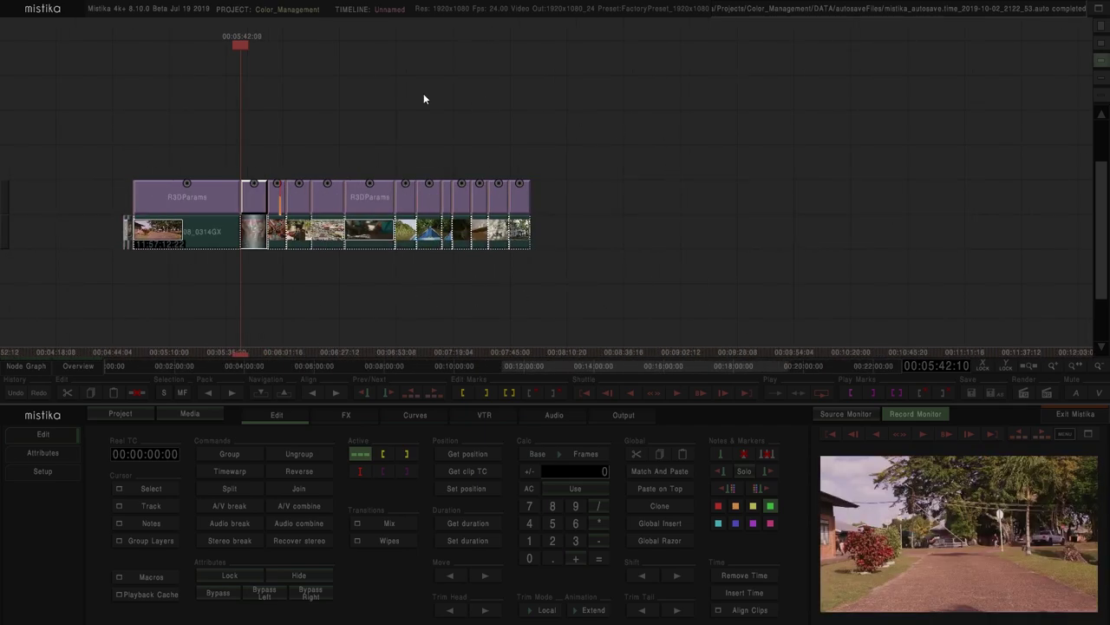
# Select all the R3DParams effects above the R3D clips and delete them
pyautogui.click(213, 139)
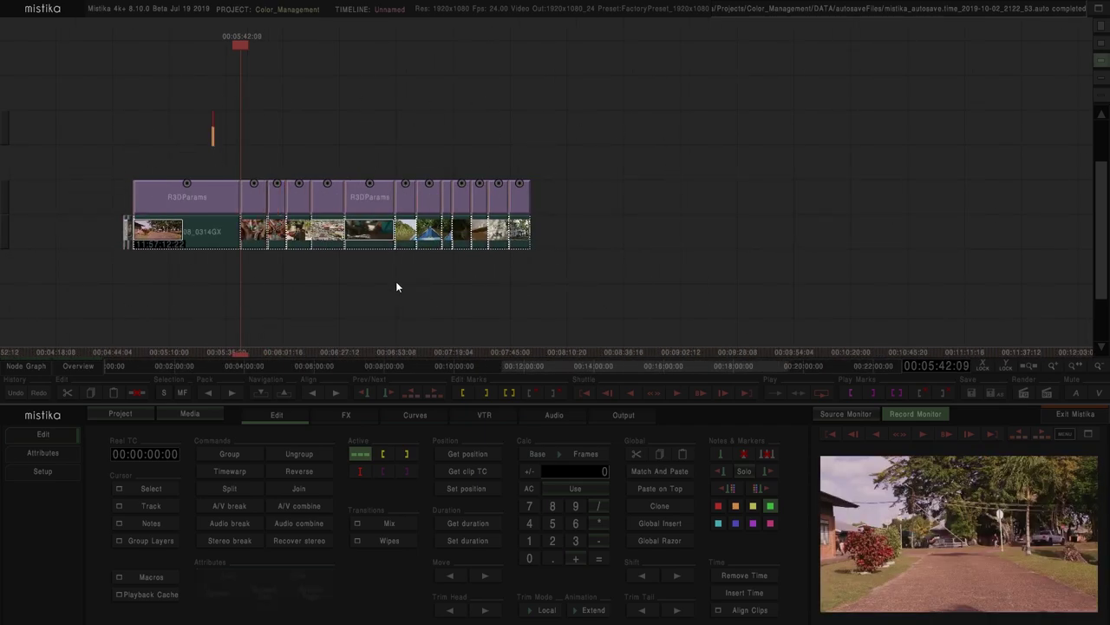
pyautogui.moveTo(226, 265)
pyautogui.mouseDown()
pyautogui.moveTo(280, 283)
pyautogui.moveTo(233, 285)
pyautogui.mouseUp()
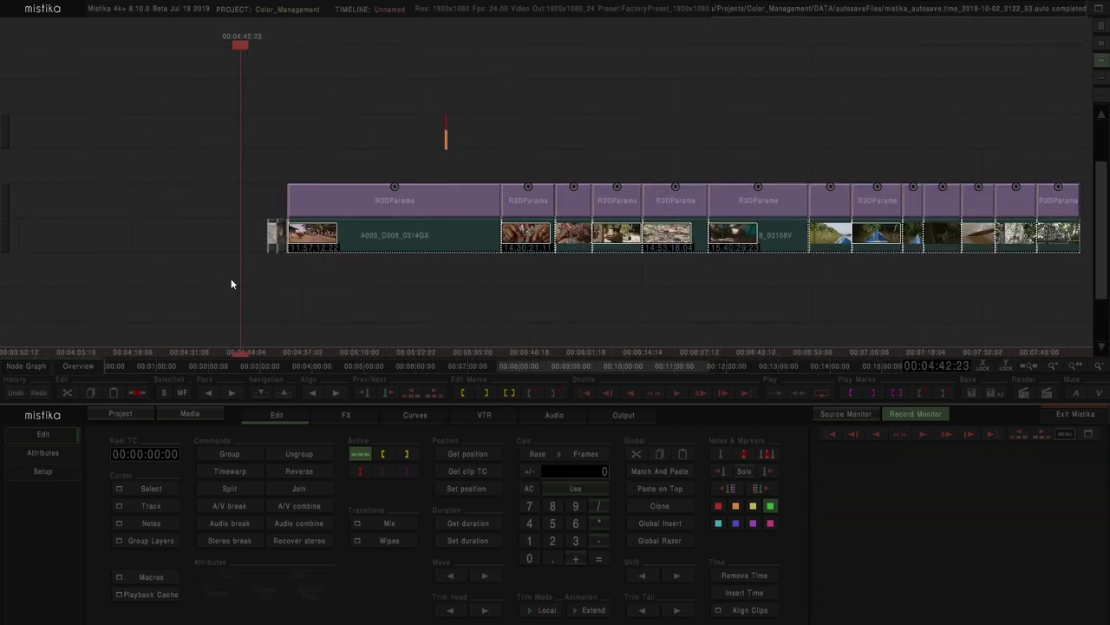
pyautogui.moveTo(600, 198); pyautogui.dragTo(349, 218)
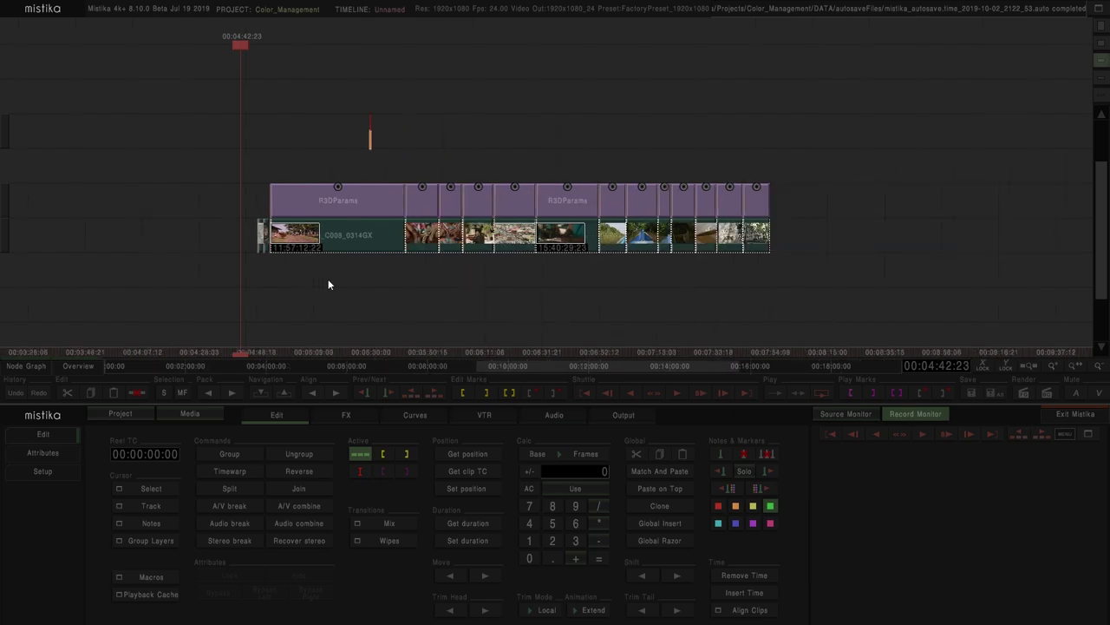
pyautogui.moveTo(284, 130); pyautogui.dragTo(782, 247)
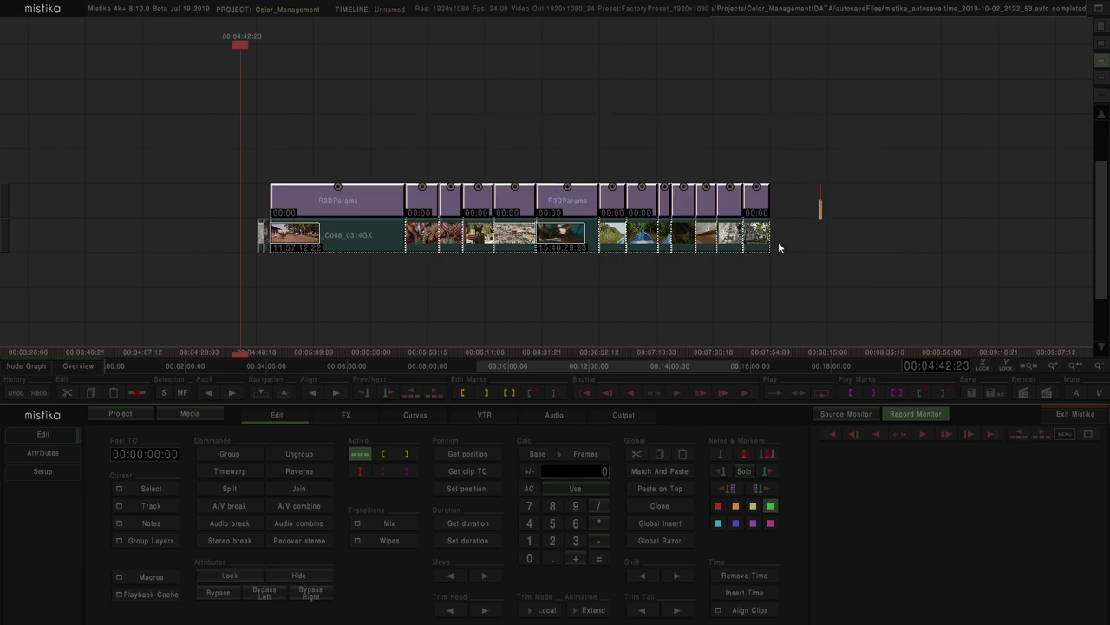
pyautogui.press('Delete')
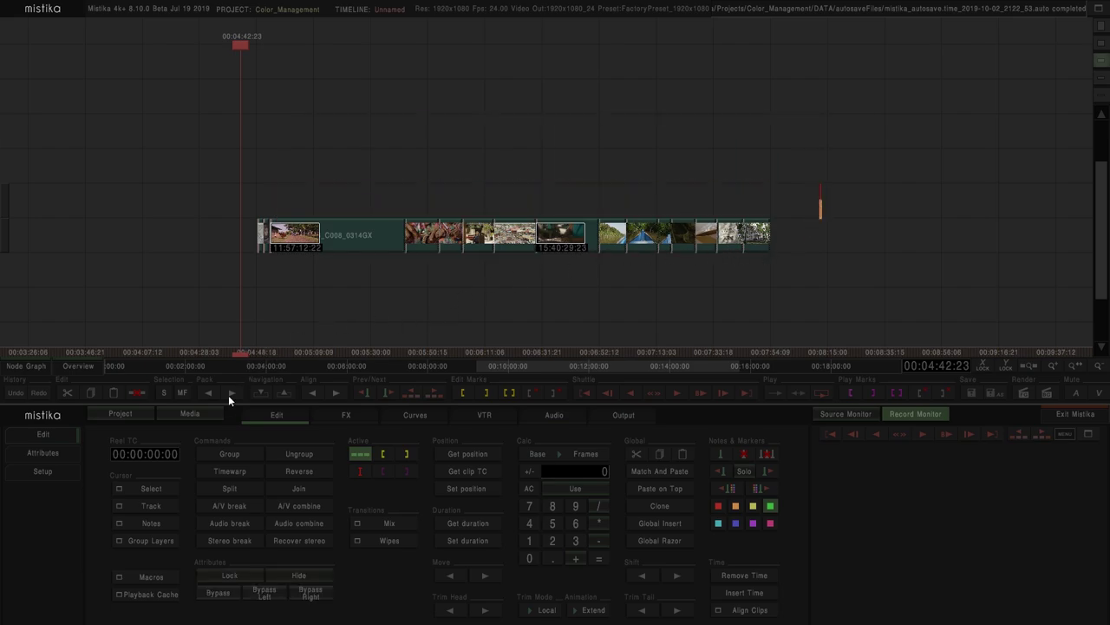
# In the media manager, select the three clips in the ARRI folder and use Find and select to locate them on the timeline
pyautogui.click(190, 415)
pyautogui.moveTo(537, 178); pyautogui.dragTo(461, 294)
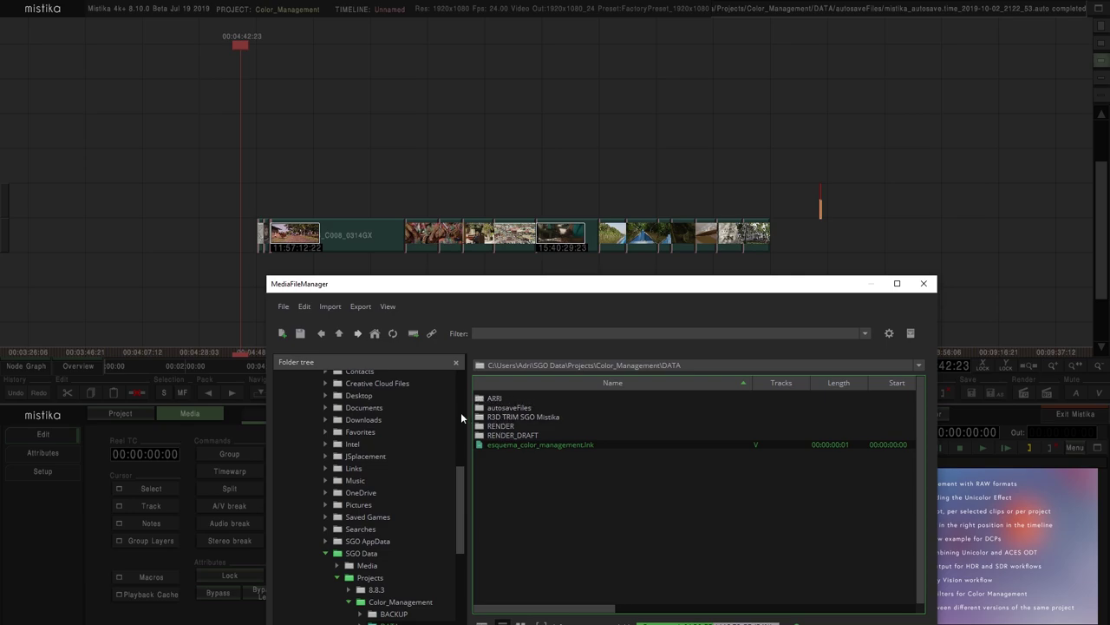
pyautogui.doubleClick(499, 399)
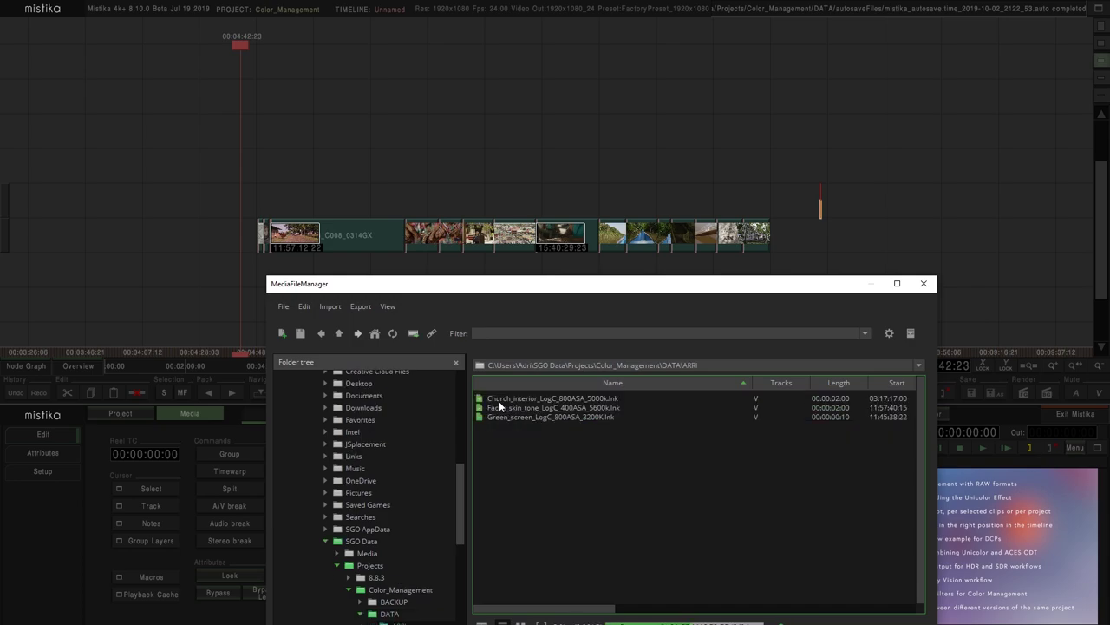
pyautogui.moveTo(590, 438); pyautogui.dragTo(556, 395)
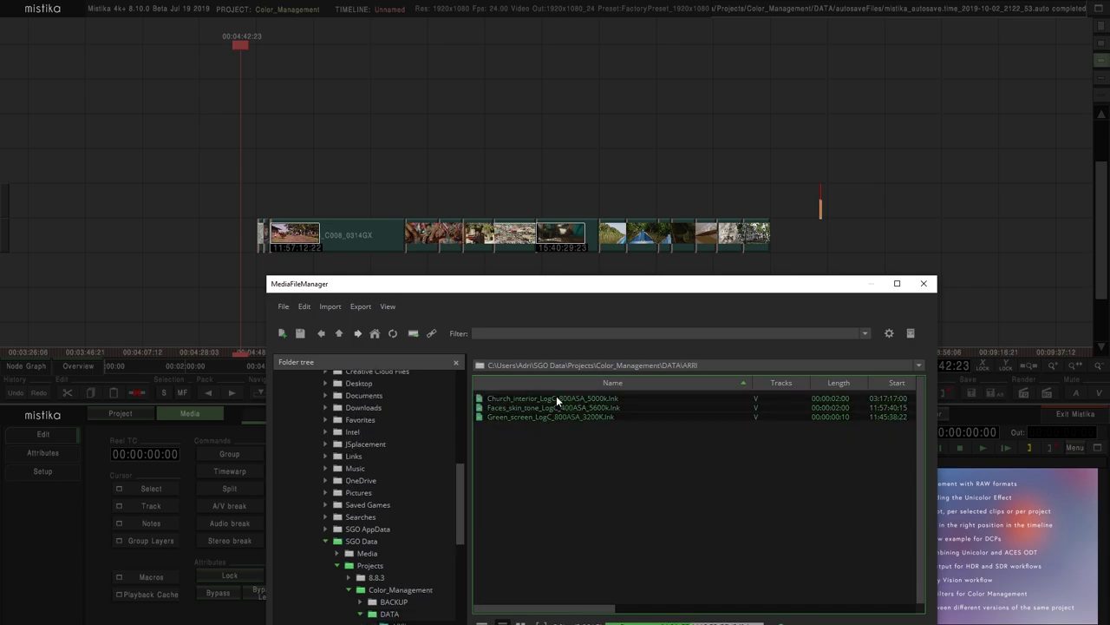
pyautogui.click(304, 305)
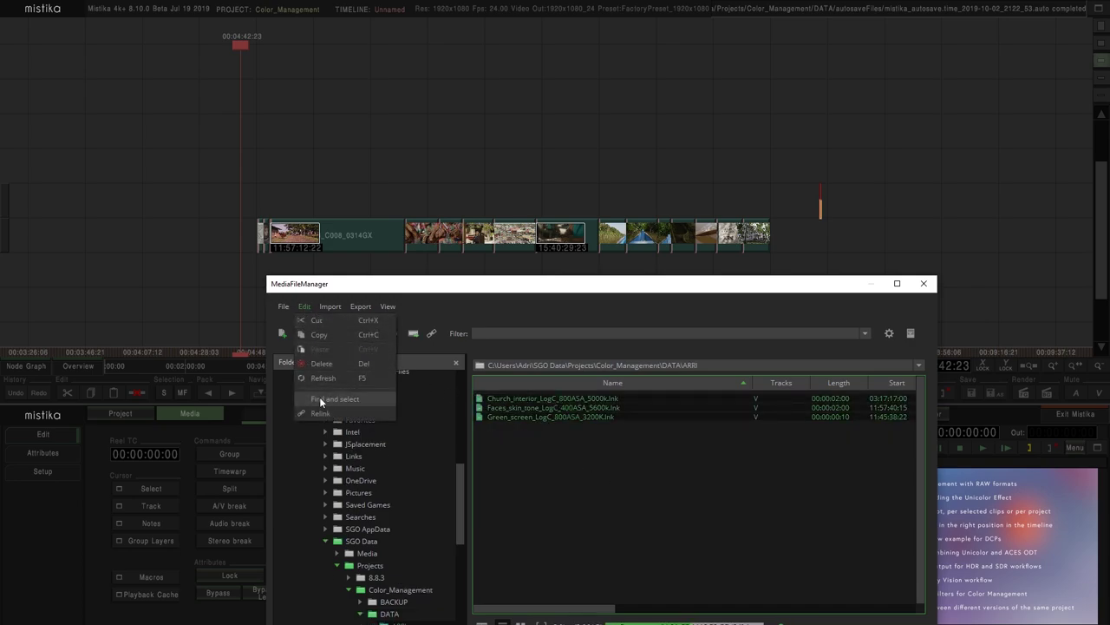
pyautogui.click(331, 398)
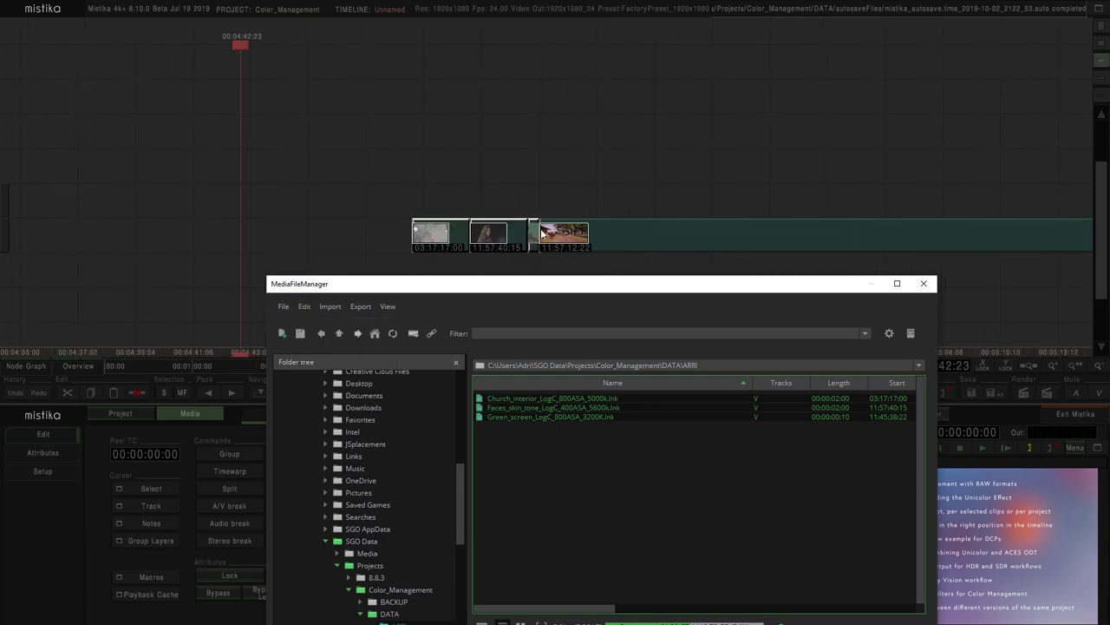
# Close the media manager and apply the ArriParams effect to the three selected ARRI clips
pyautogui.click(924, 283)
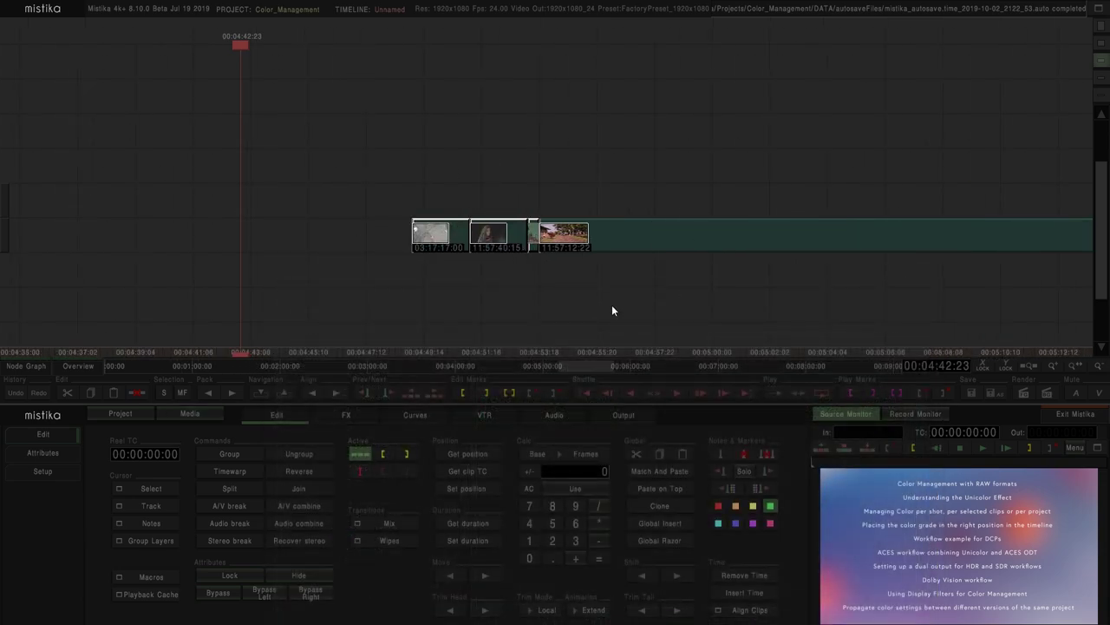
pyautogui.click(346, 415)
pyautogui.click(218, 469)
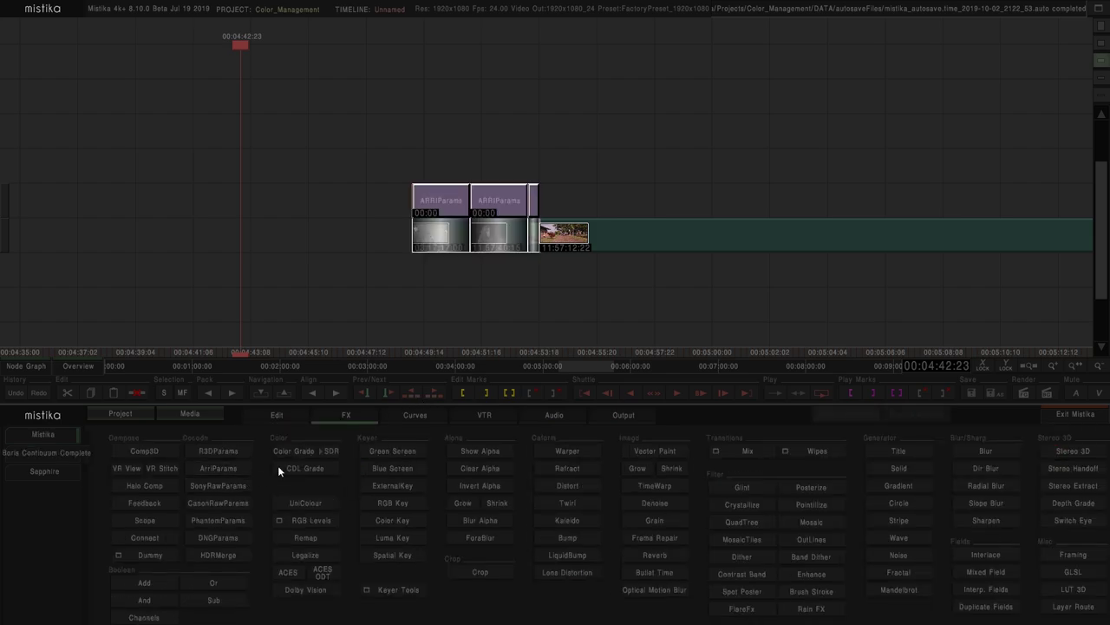
# Use Find and select on all clips in the R3D TRIM SGO Mistika folder, and apply R3DParams to them on the timeline
pyautogui.scroll(-5, 507, 291)
pyautogui.click(217, 413)
pyautogui.click(339, 333)
pyautogui.doubleClick(512, 417)
pyautogui.moveTo(541, 567); pyautogui.dragTo(486, 392)
pyautogui.click(303, 306)
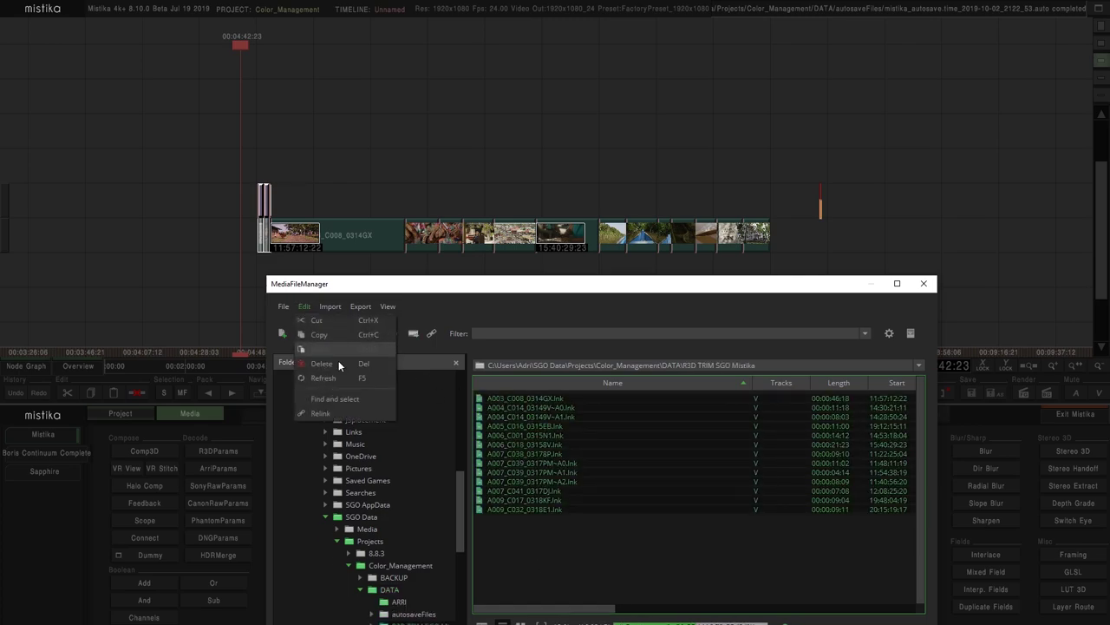
pyautogui.click(332, 399)
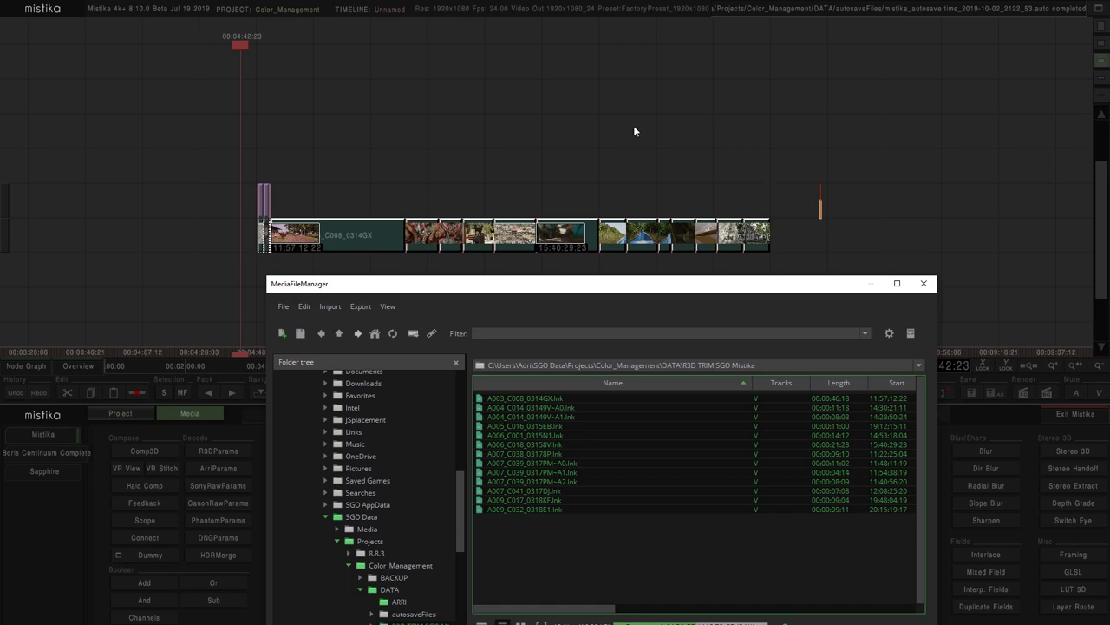
pyautogui.click(923, 282)
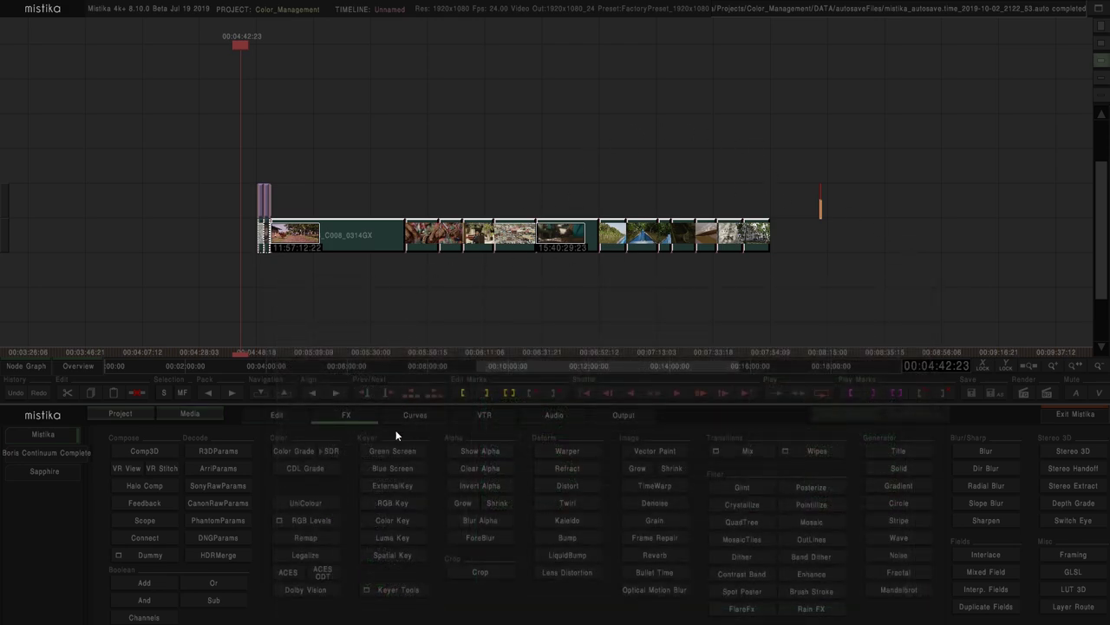
pyautogui.click(218, 451)
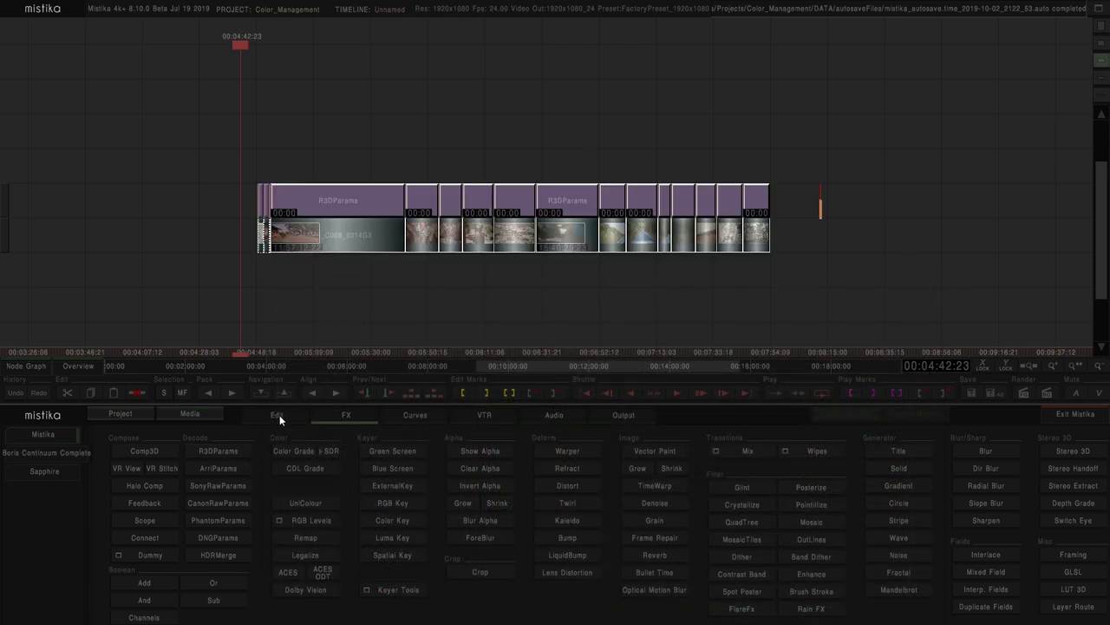
# Select all the ARRIParams and R3DParams effects together and run the Load RawParams macro on them
pyautogui.scroll(-3, 361, 302)
pyautogui.moveTo(687, 310); pyautogui.dragTo(223, 126)
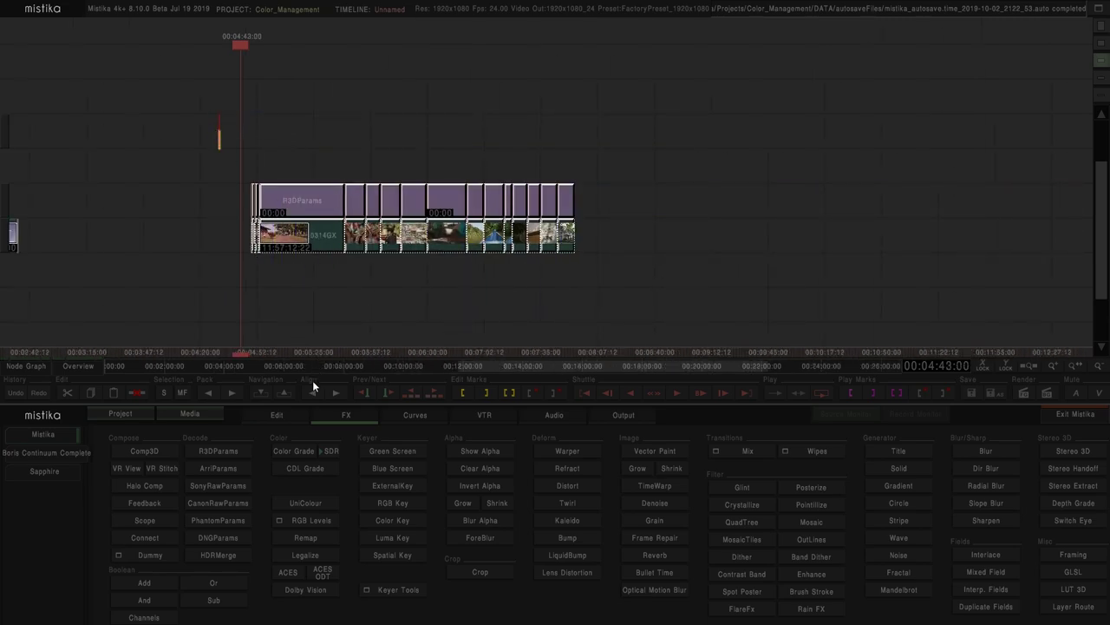
pyautogui.click(277, 415)
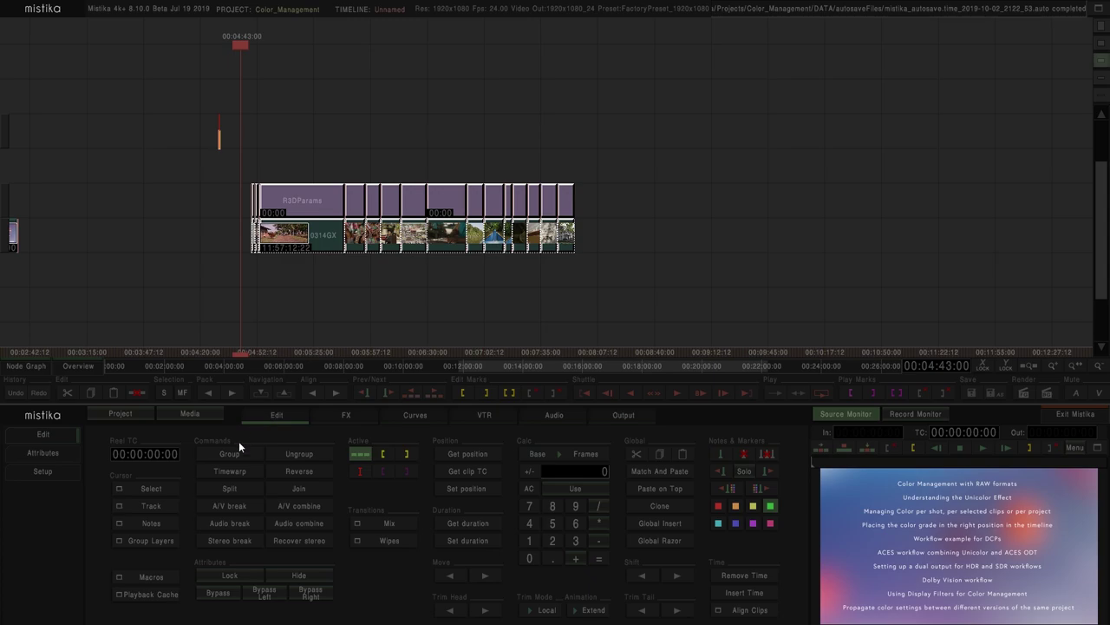
pyautogui.click(156, 576)
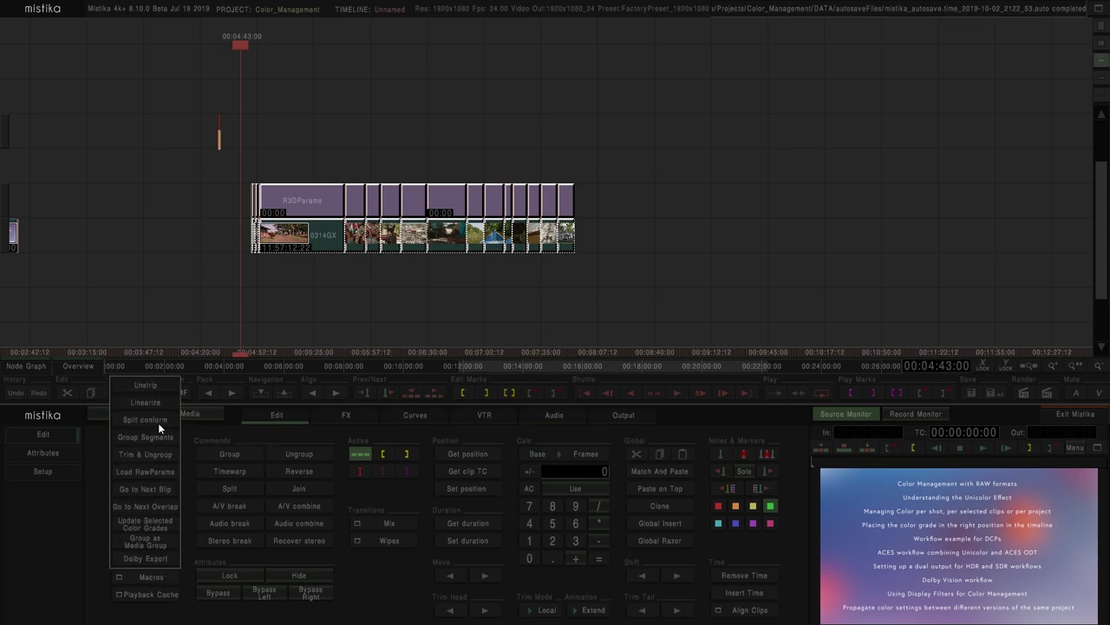
pyautogui.scroll(5, 243, 269)
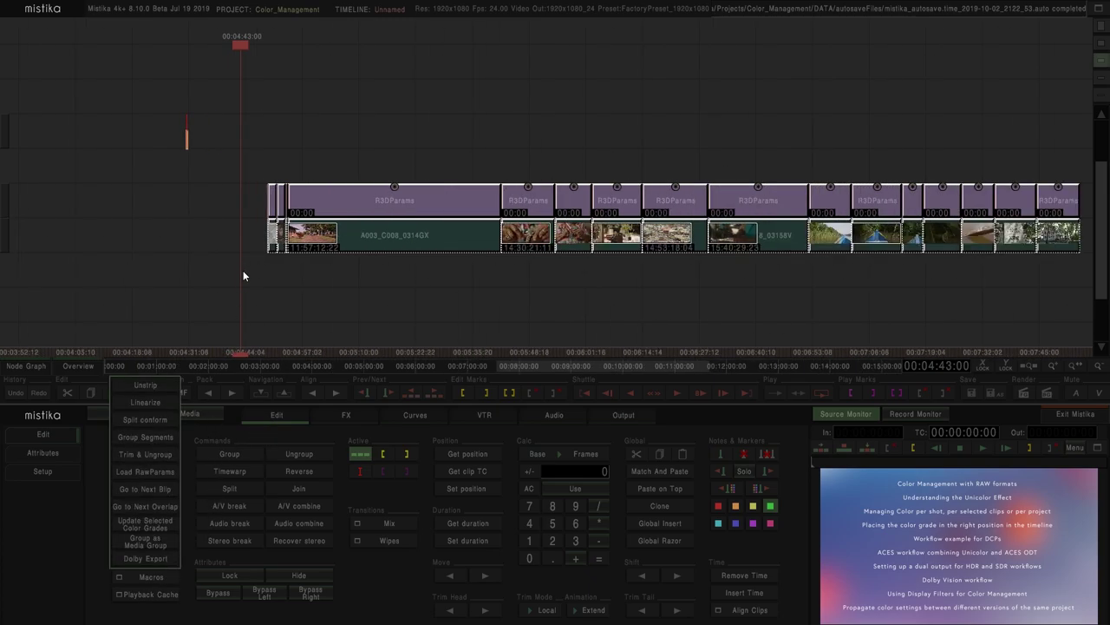
# Open the ARRIParams effect on the Church_interior clip, examine its parameters, and return to the timeline
pyautogui.scroll(3, 364, 293)
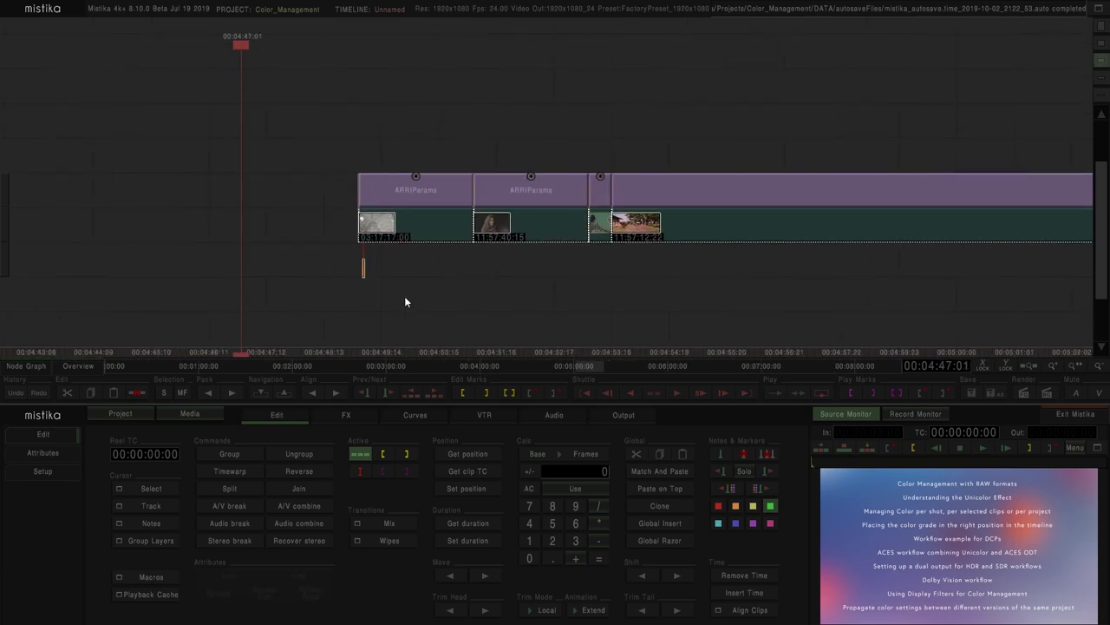
pyautogui.doubleClick(368, 184)
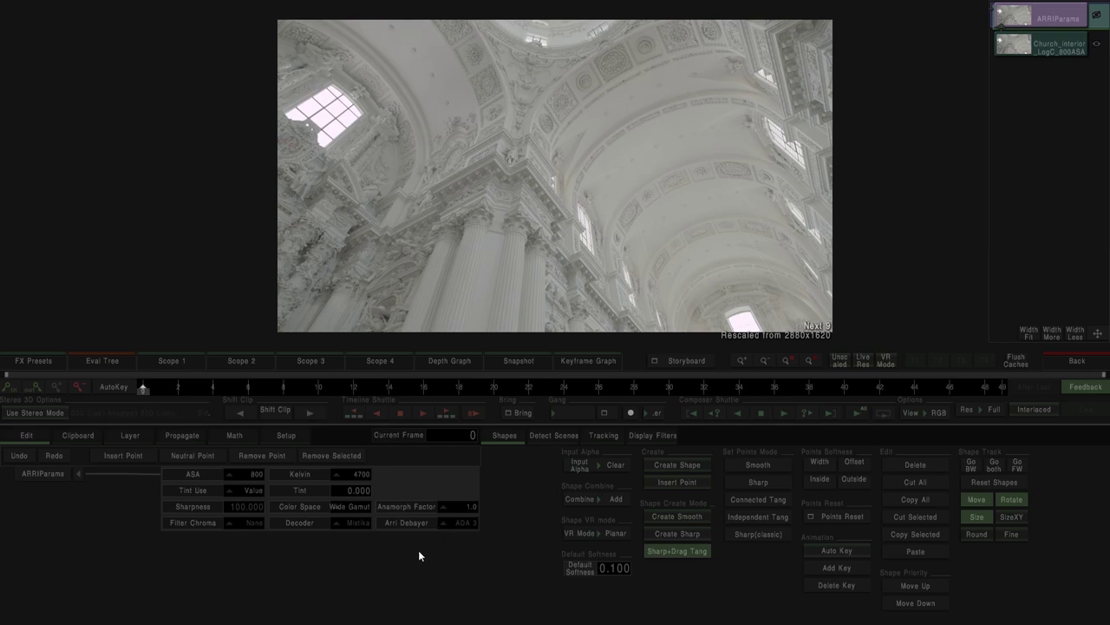
pyautogui.click(1074, 361)
# Open the R3DParams effect on the A003_C008 clip, examine its parameter groups, and return to the timeline
pyautogui.doubleClick(331, 206)
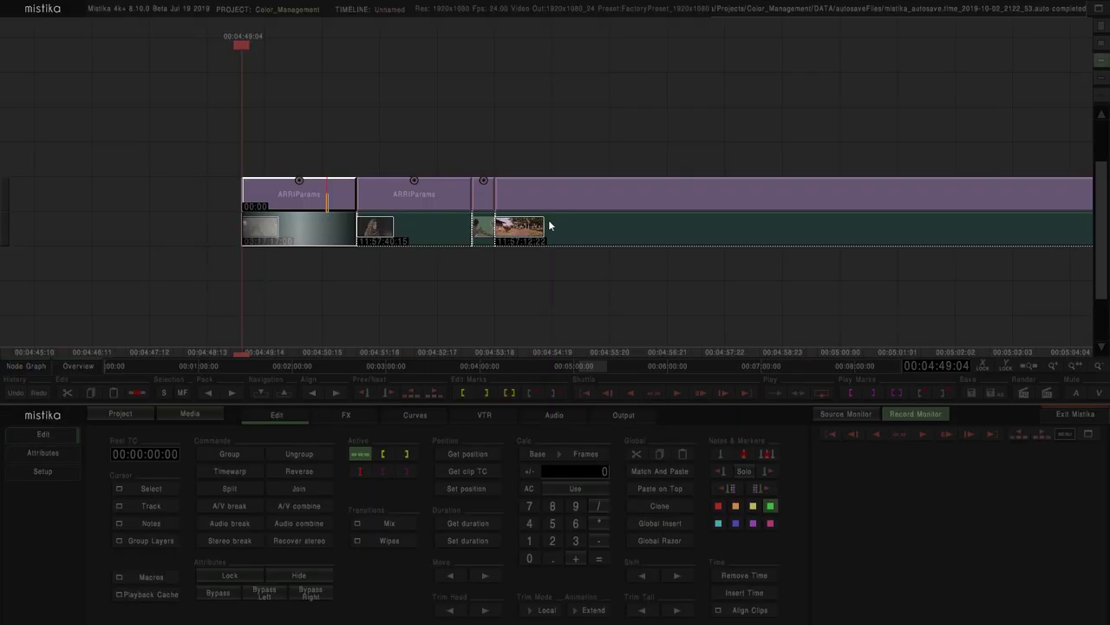
pyautogui.click(553, 193)
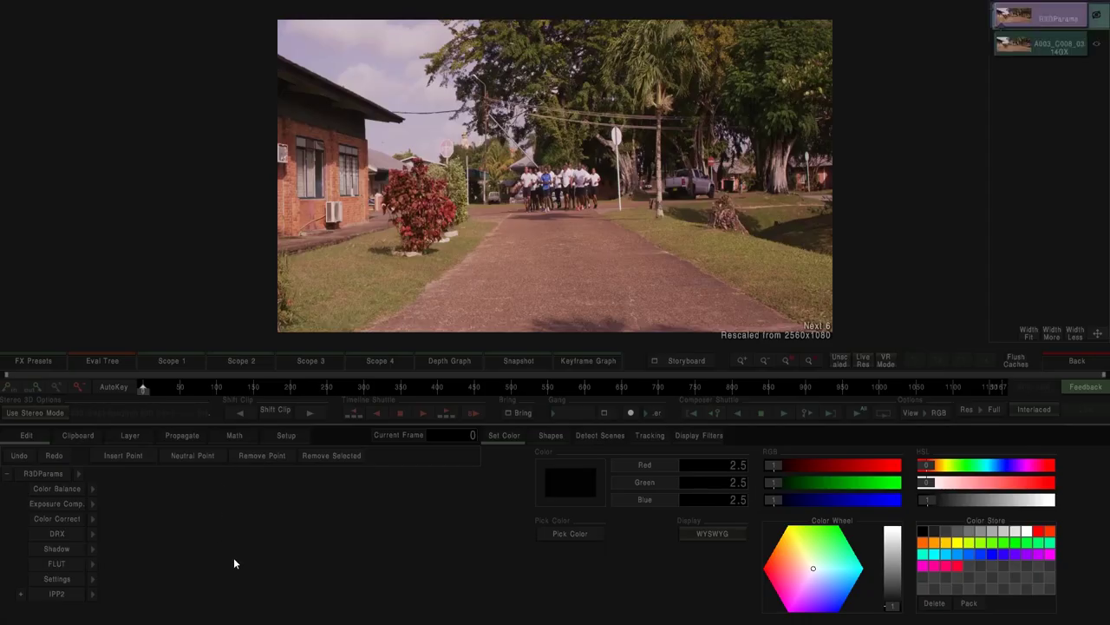
pyautogui.click(78, 473)
pyautogui.click(78, 473)
pyautogui.click(1060, 348)
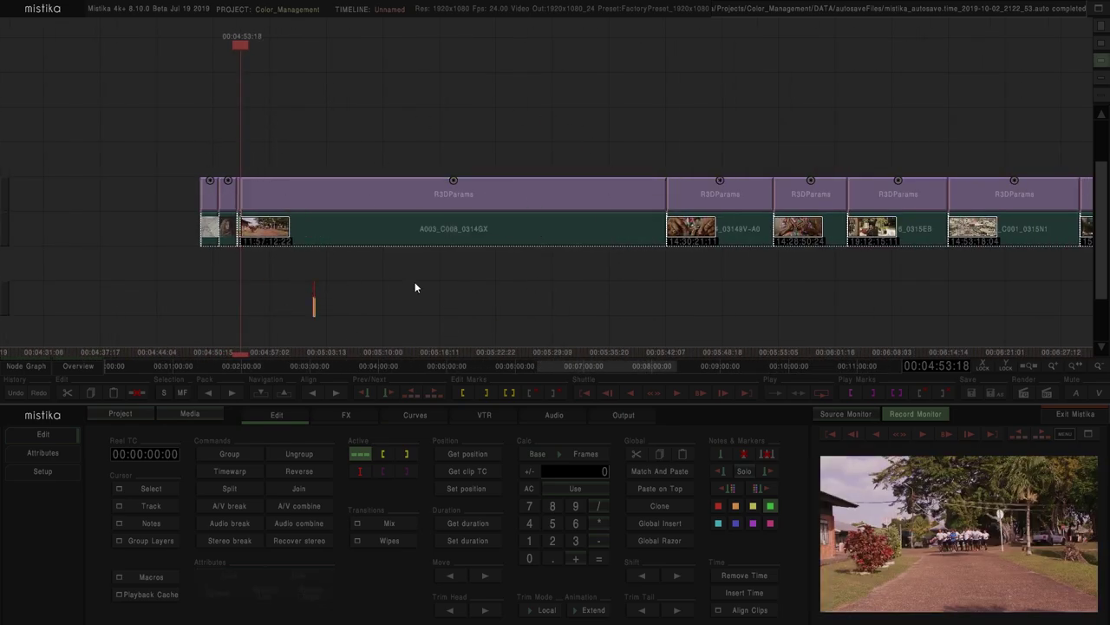
# Review the project's DATA folder one level up in the media manager and close the media manager
pyautogui.click(154, 577)
pyautogui.scroll(-6, 382, 232)
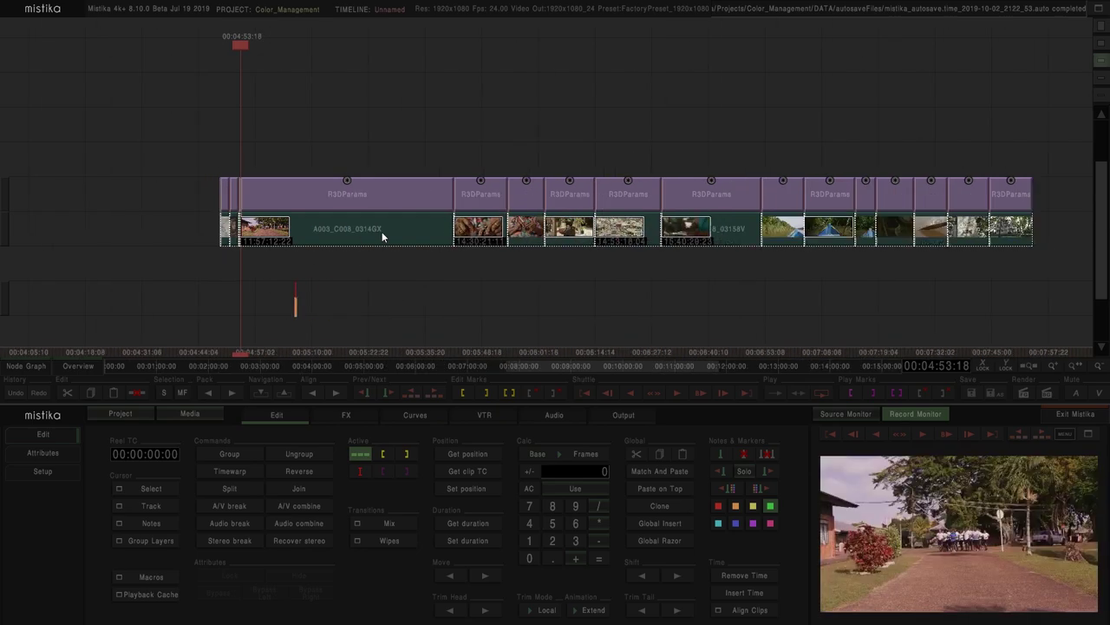
pyautogui.click(189, 411)
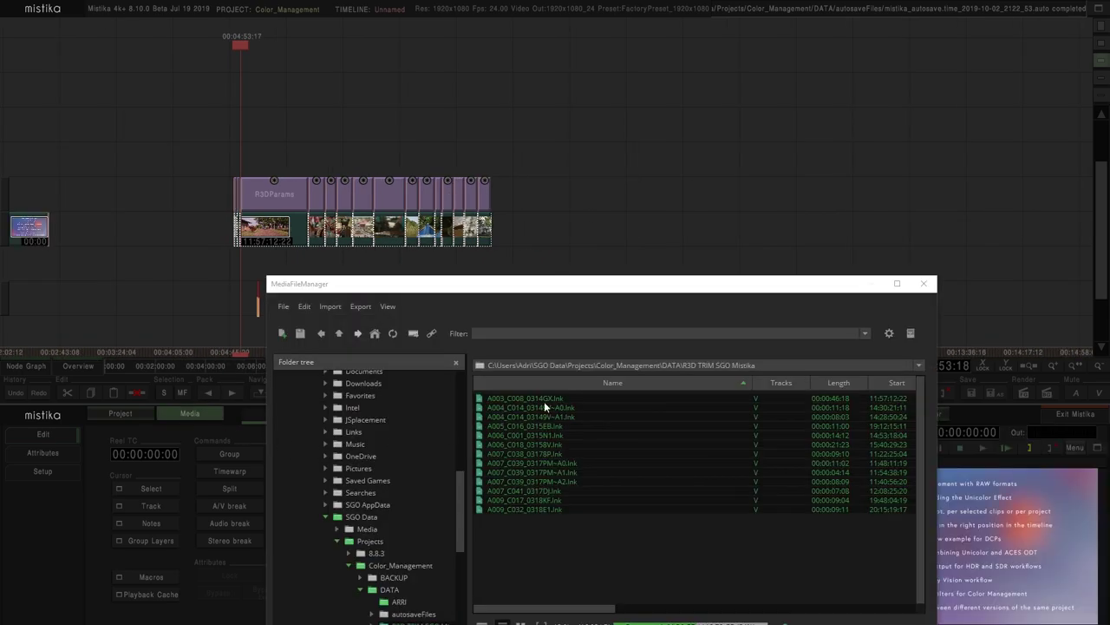
pyautogui.click(339, 334)
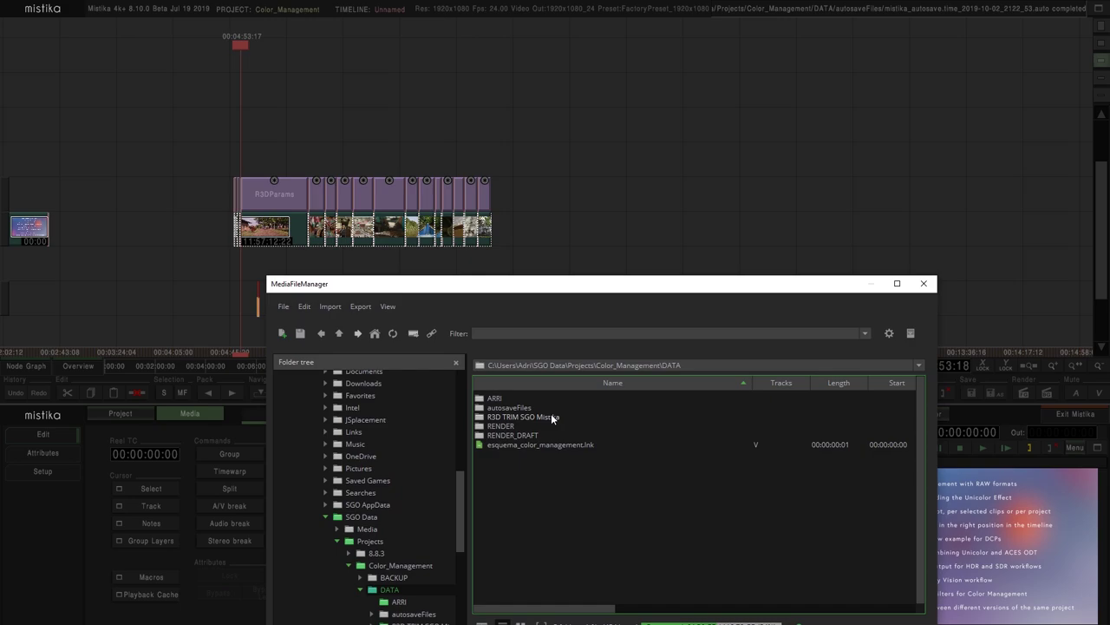
pyautogui.click(924, 283)
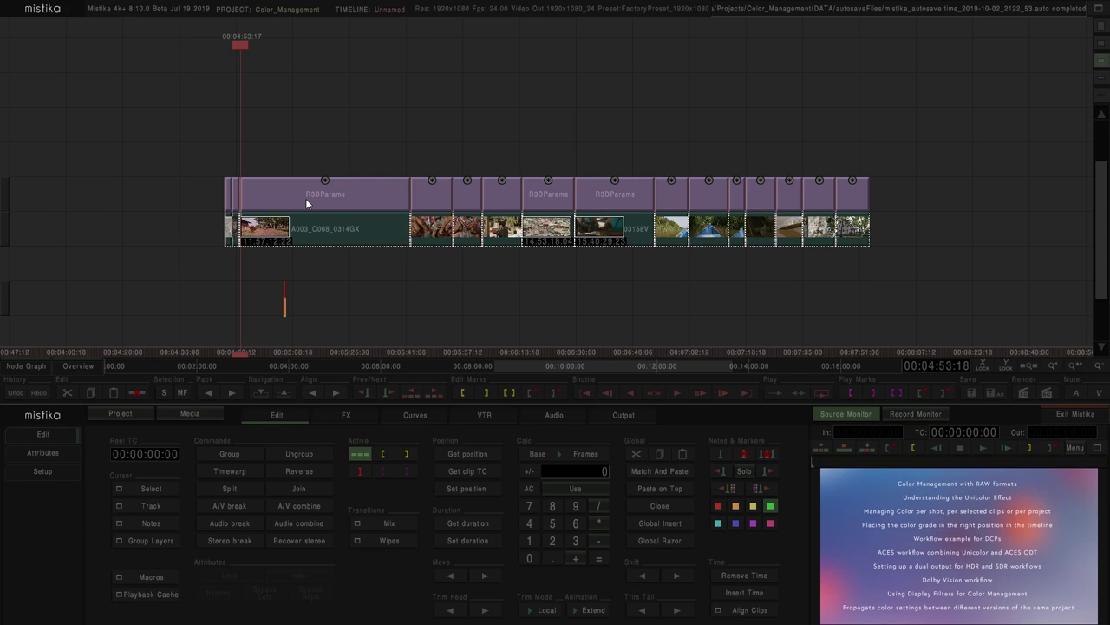
# Move the three ARRI clips with their ARRIParams effects earlier on the timeline, leaving a gap before the R3D clips
pyautogui.scroll(2, 332, 292)
pyautogui.scroll(2, 342, 304)
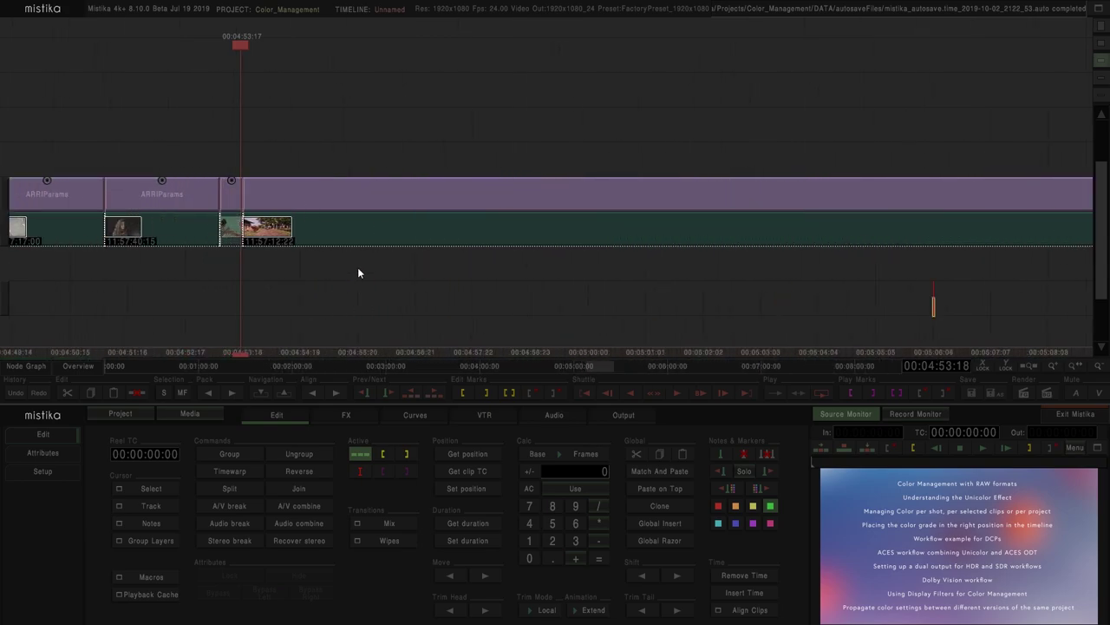
pyautogui.moveTo(151, 284); pyautogui.dragTo(272, 295)
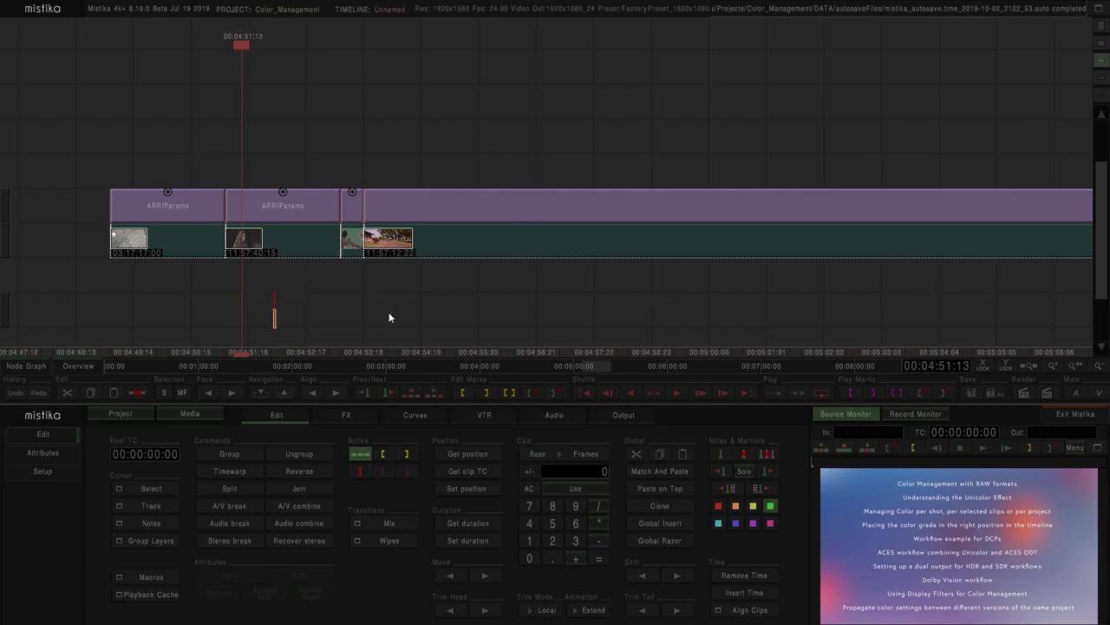
pyautogui.scroll(-3, 459, 296)
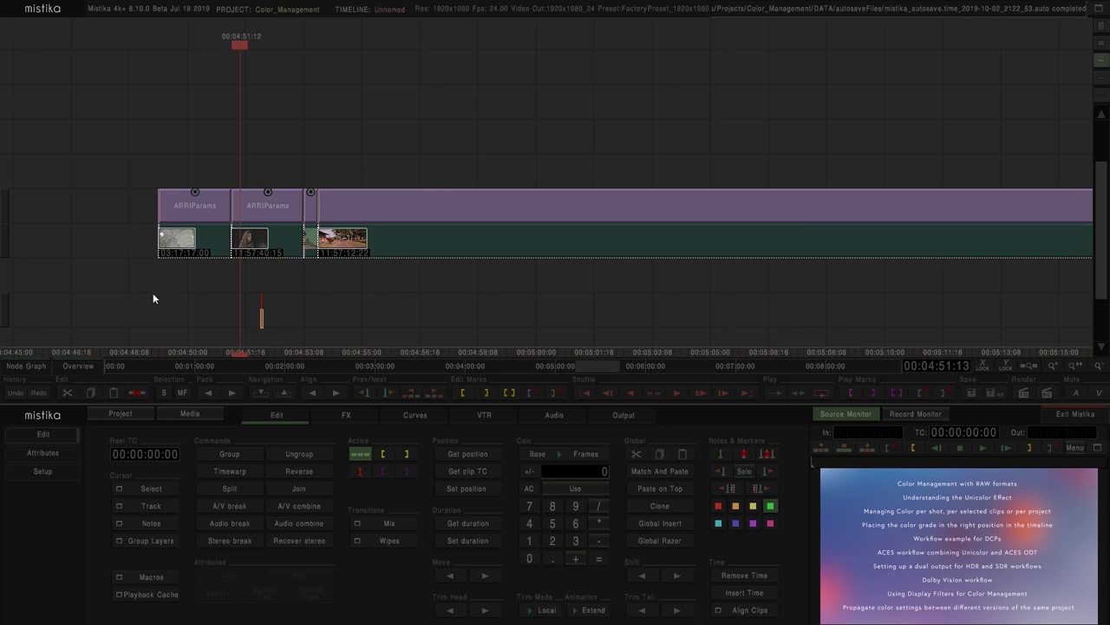
pyautogui.moveTo(157, 300); pyautogui.dragTo(339, 278)
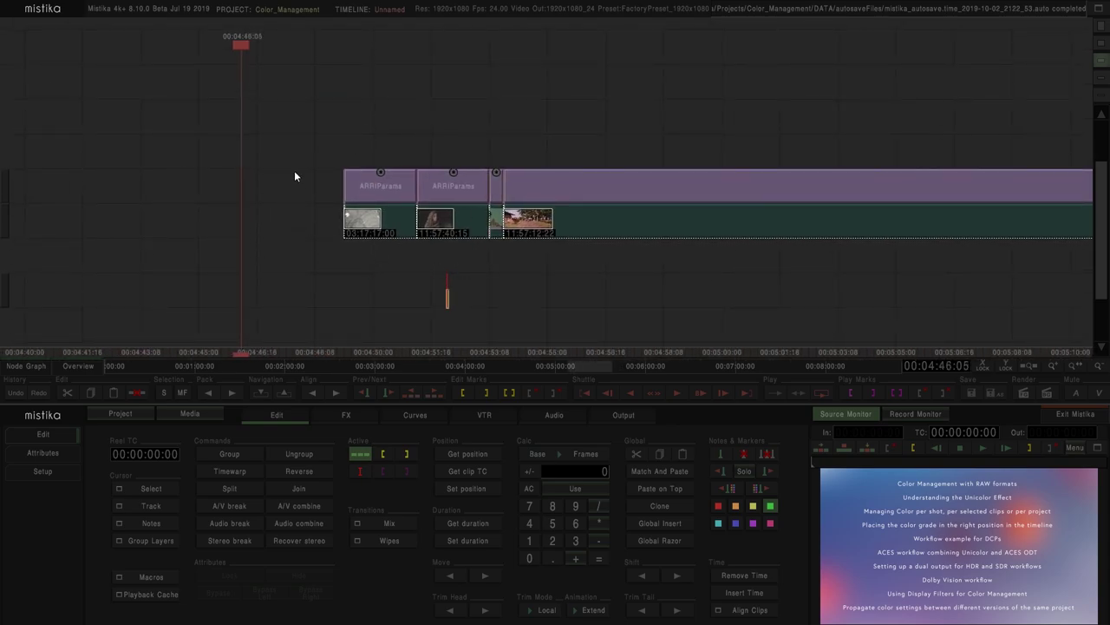
pyautogui.moveTo(327, 240); pyautogui.dragTo(306, 193)
pyautogui.moveTo(251, 124); pyautogui.dragTo(359, 119)
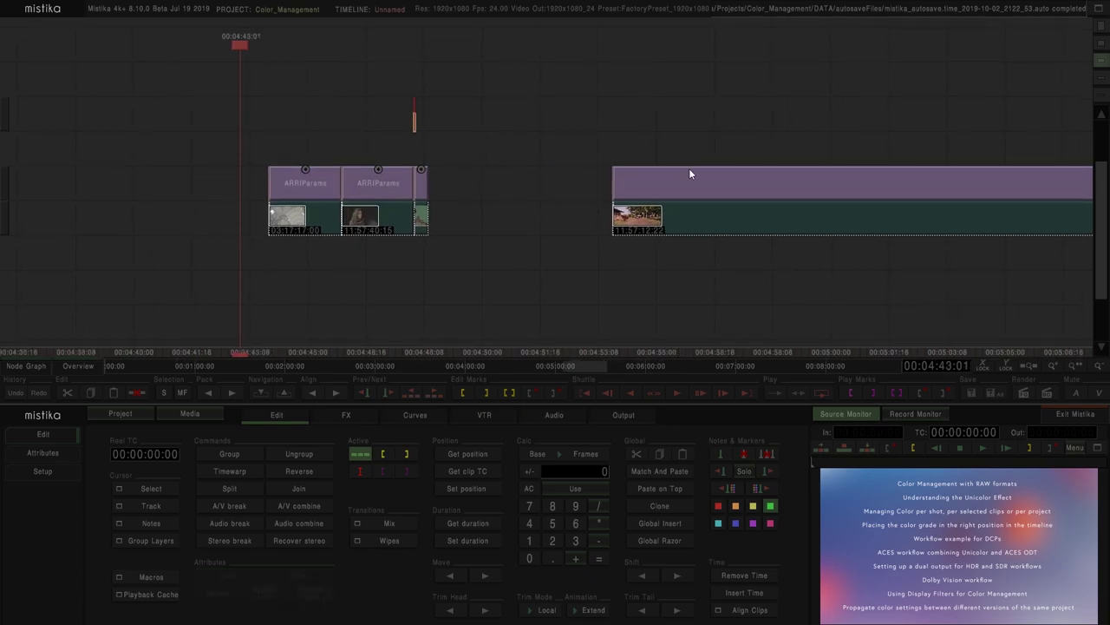
# Open the ARRIParams effect on the Faces_skin_tone clip, examine the Color Space options, and return to the timeline
pyautogui.moveTo(460, 253)
pyautogui.mouseDown()
pyautogui.moveTo(310, 244)
pyautogui.moveTo(332, 252)
pyautogui.mouseUp()
pyautogui.doubleClick(251, 184)
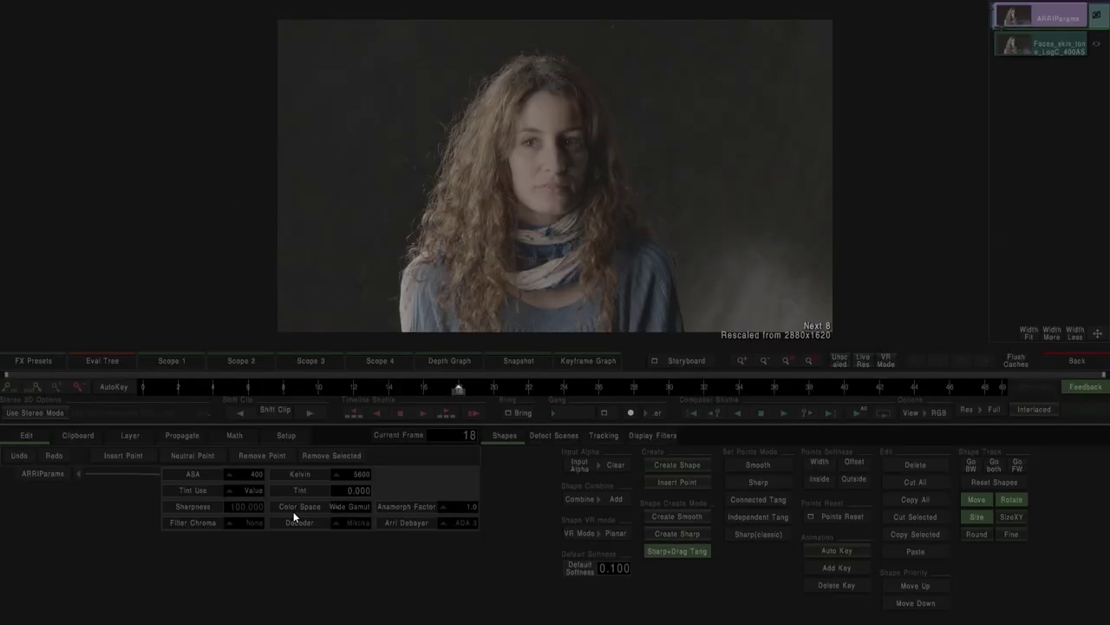
pyautogui.click(350, 510)
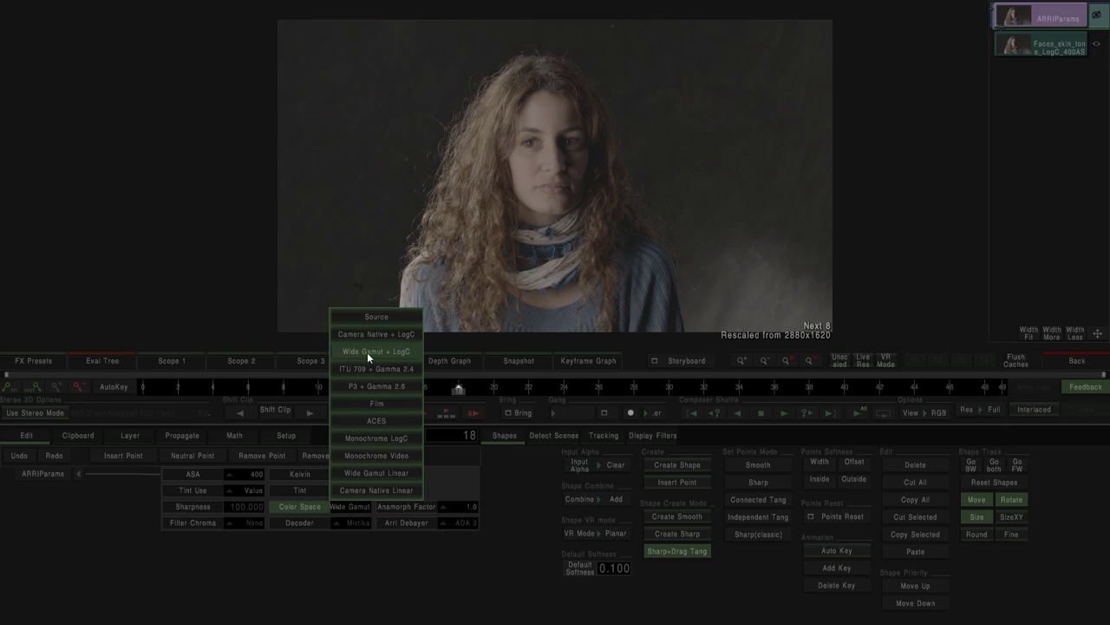
pyautogui.click(383, 488)
pyautogui.click(1072, 360)
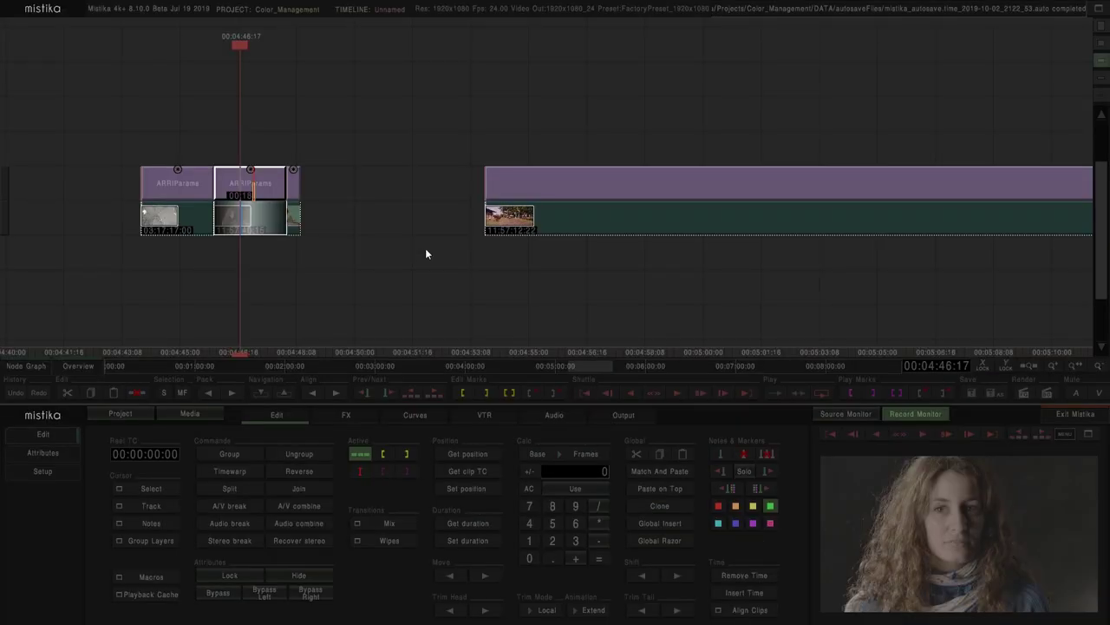
# Open the R3DParams effect on the A003_C008 clip, examine its Settings group for gamma curve and color space, and exit the effect
pyautogui.doubleClick(528, 196)
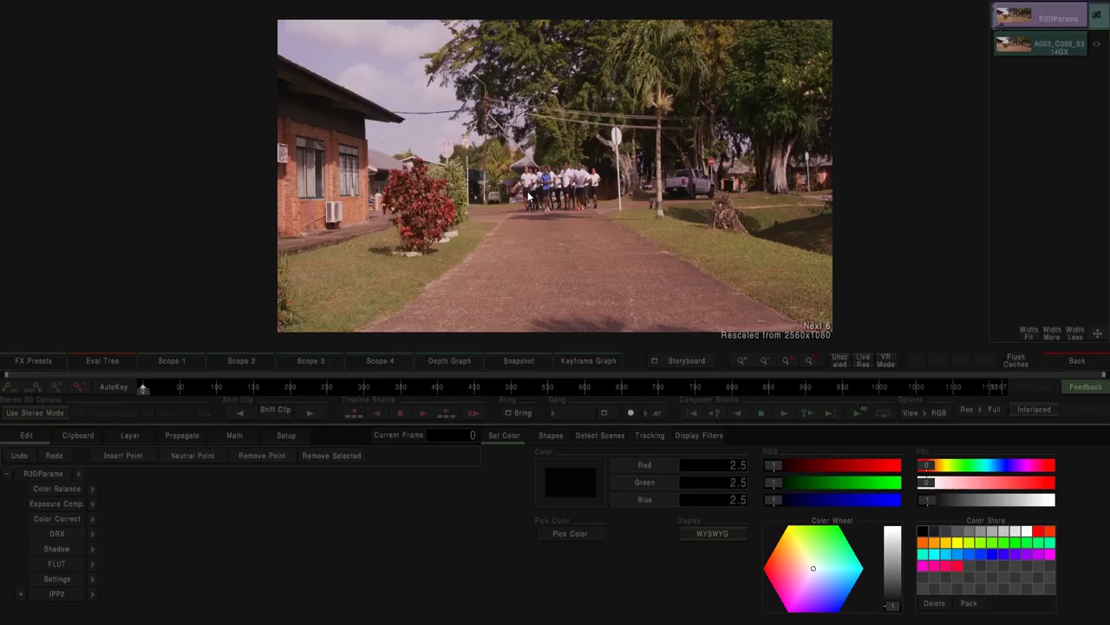
pyautogui.click(94, 578)
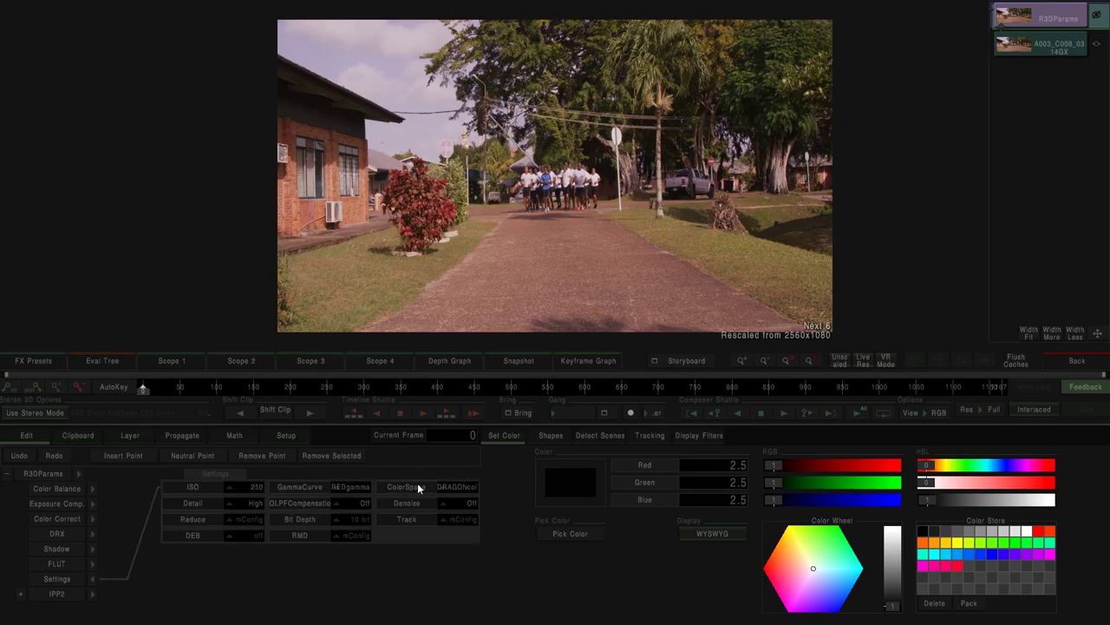
pyautogui.click(1074, 363)
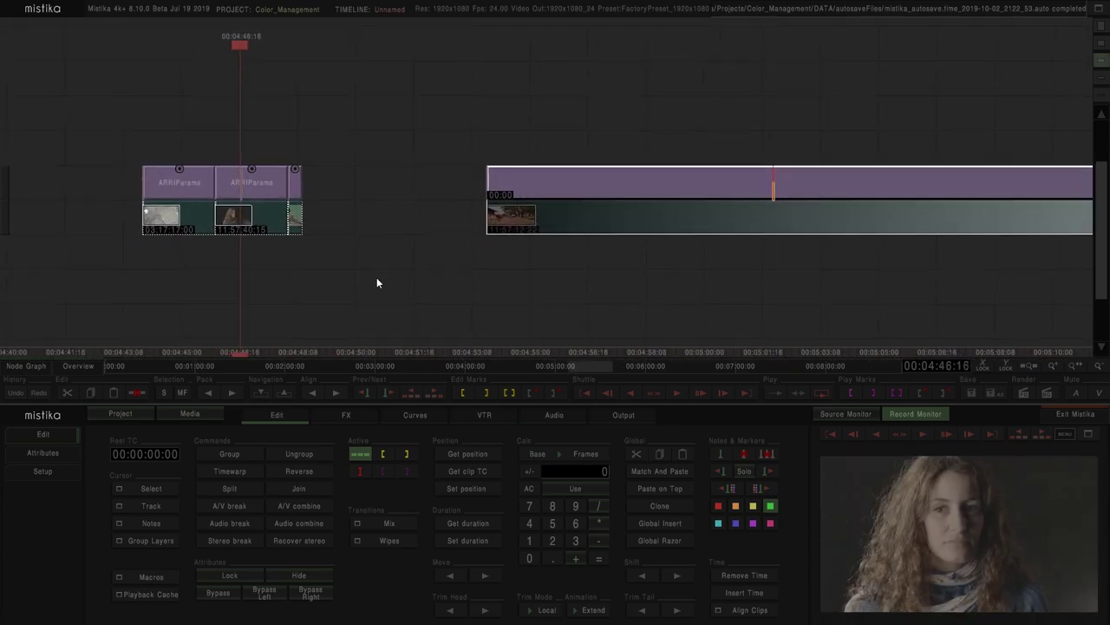
# Reopen the Faces_skin_tone clip's ARRIParams effect, review the available color spaces again, and exit the effect
pyautogui.click(265, 183)
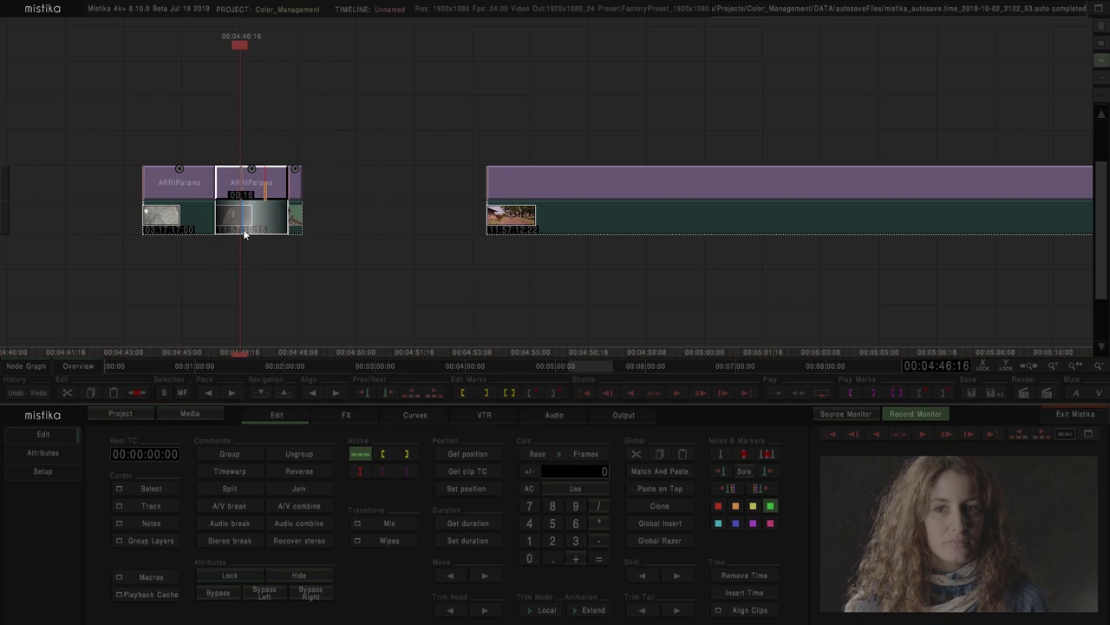
pyautogui.doubleClick(259, 186)
pyautogui.click(349, 506)
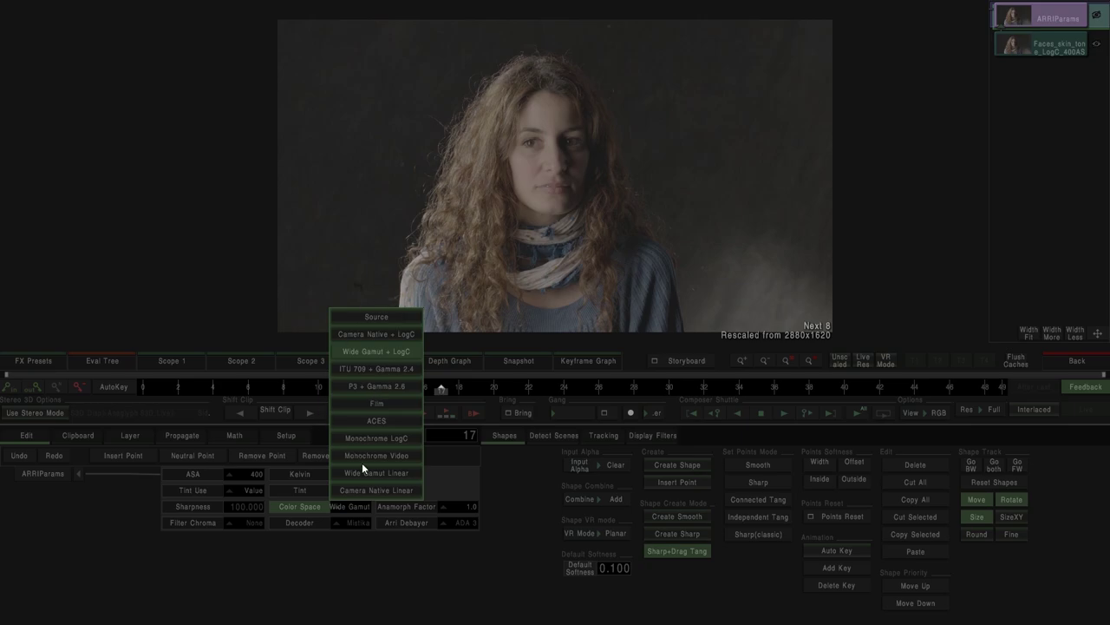
pyautogui.click(1076, 361)
# Add a UniColour effect on top of the Faces_skin_tone clip's ARRIParams effect
pyautogui.click(346, 414)
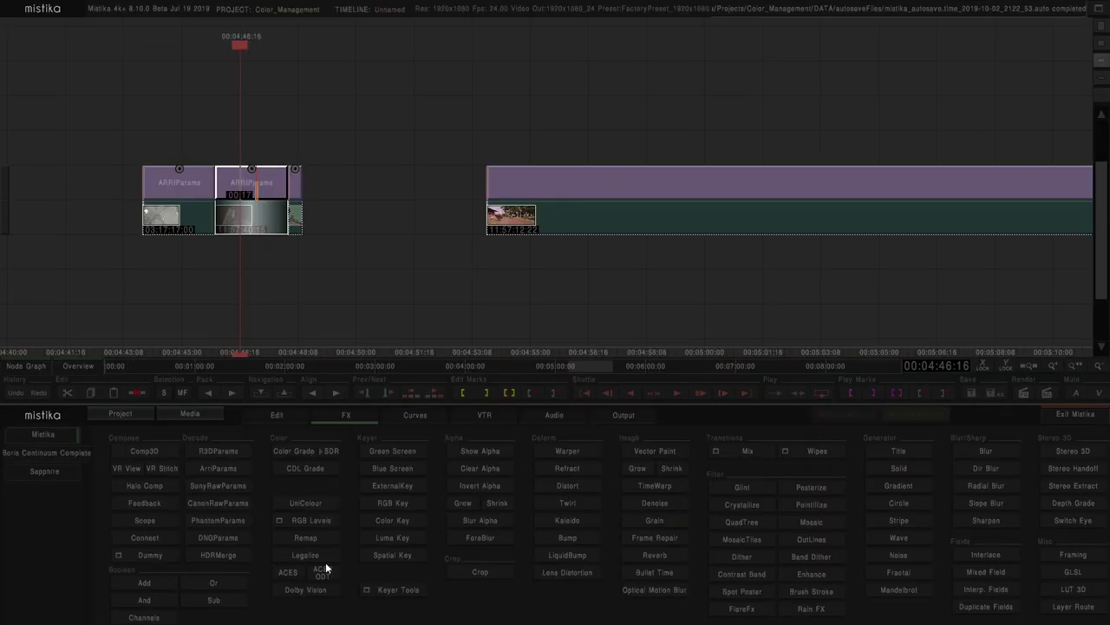
pyautogui.click(298, 501)
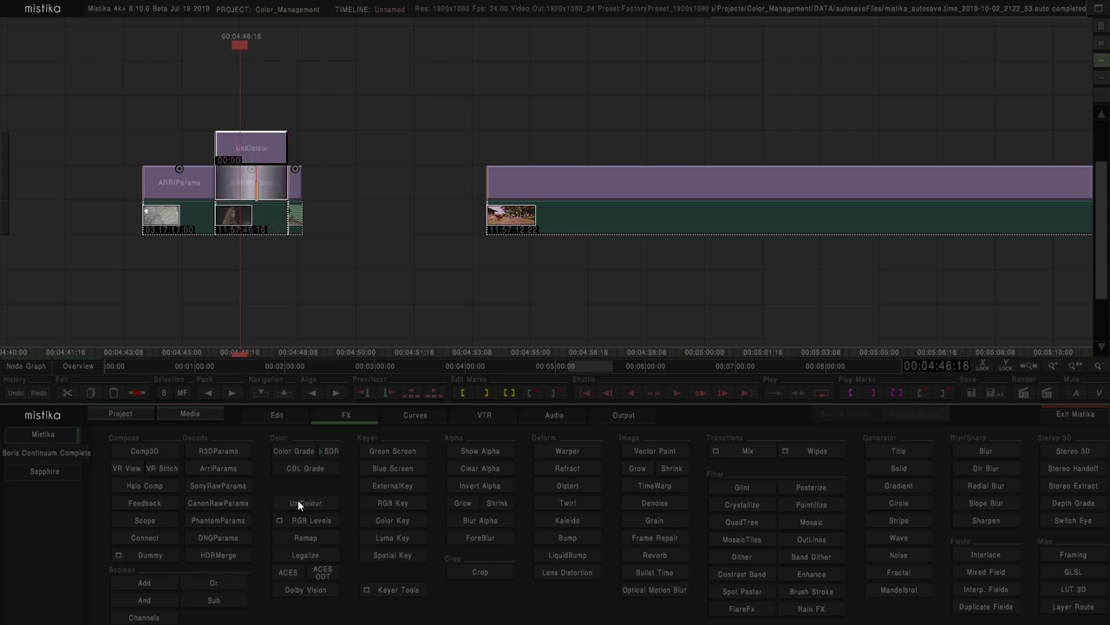
pyautogui.scroll(2, 396, 272)
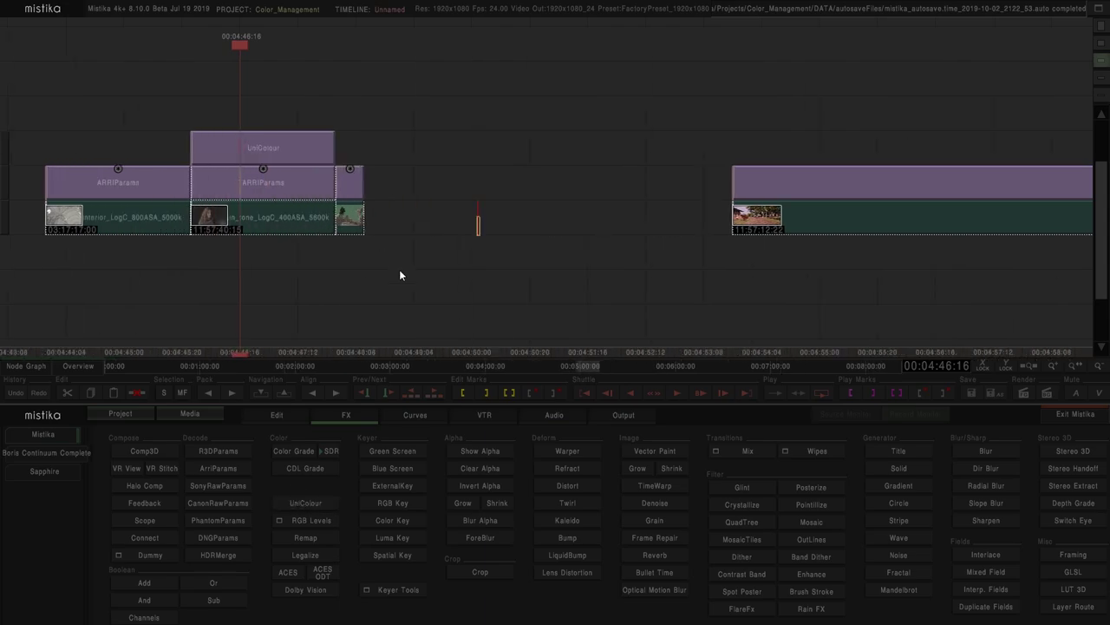
# Open the Faces_skin_tone clip's UniColour effect, review its Convert Gamut choices, and check the Color Space in the underlying ARRIParams effect
pyautogui.doubleClick(295, 147)
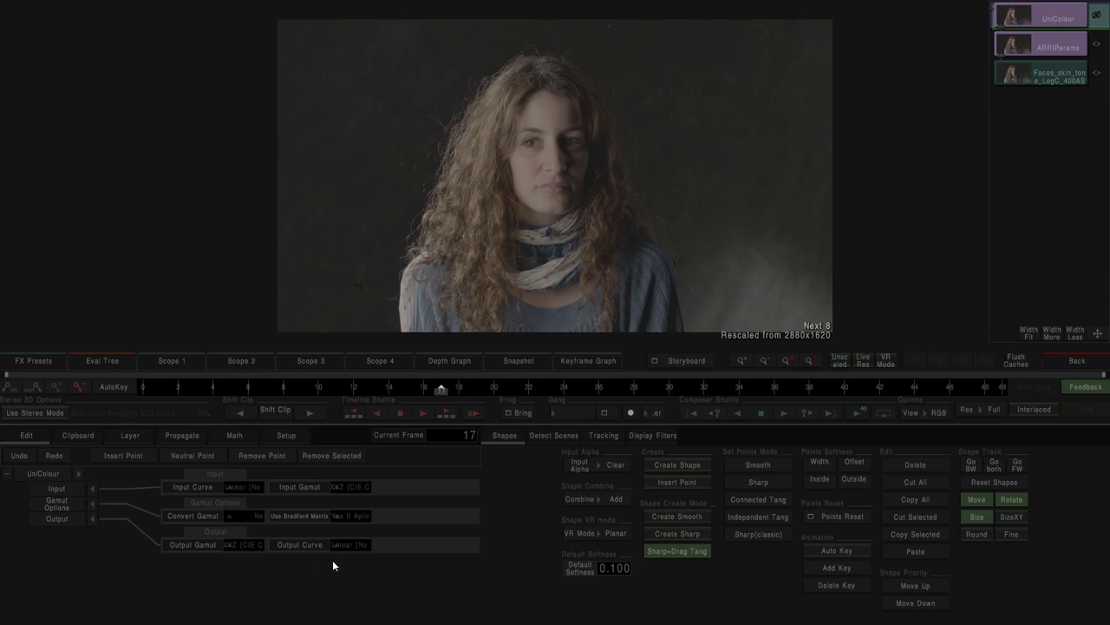
pyautogui.click(240, 517)
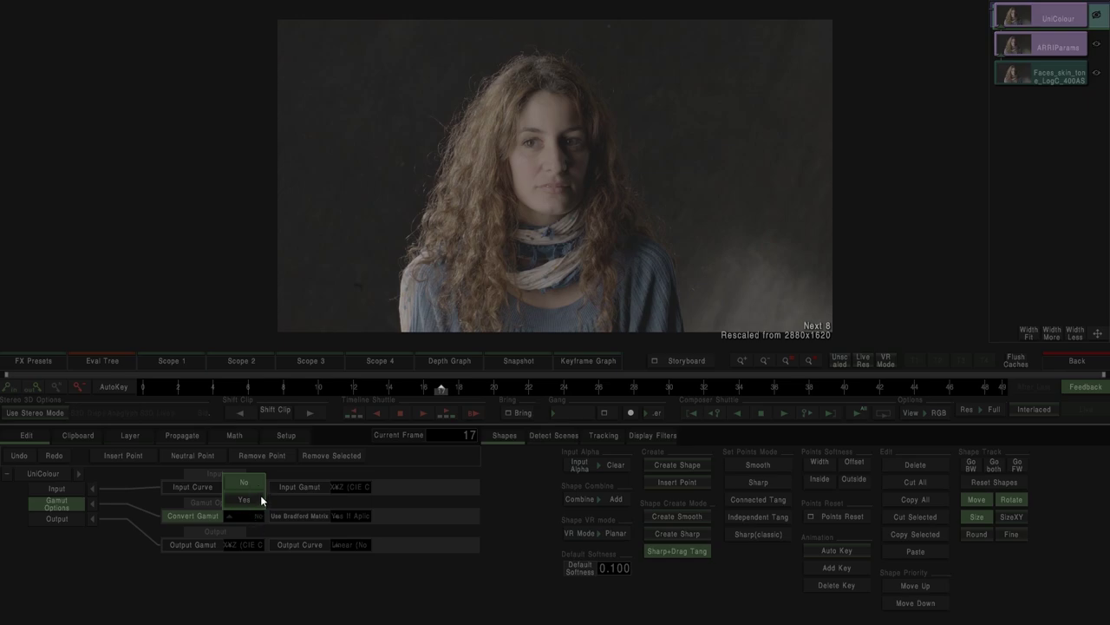
pyautogui.click(253, 489)
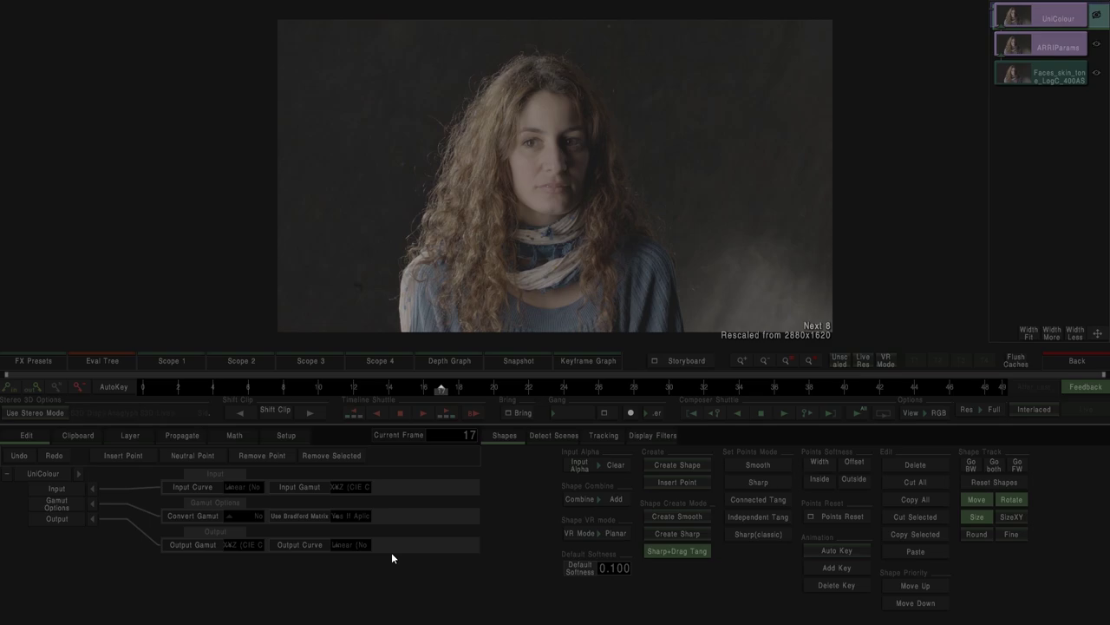
pyautogui.click(1041, 49)
pyautogui.click(347, 504)
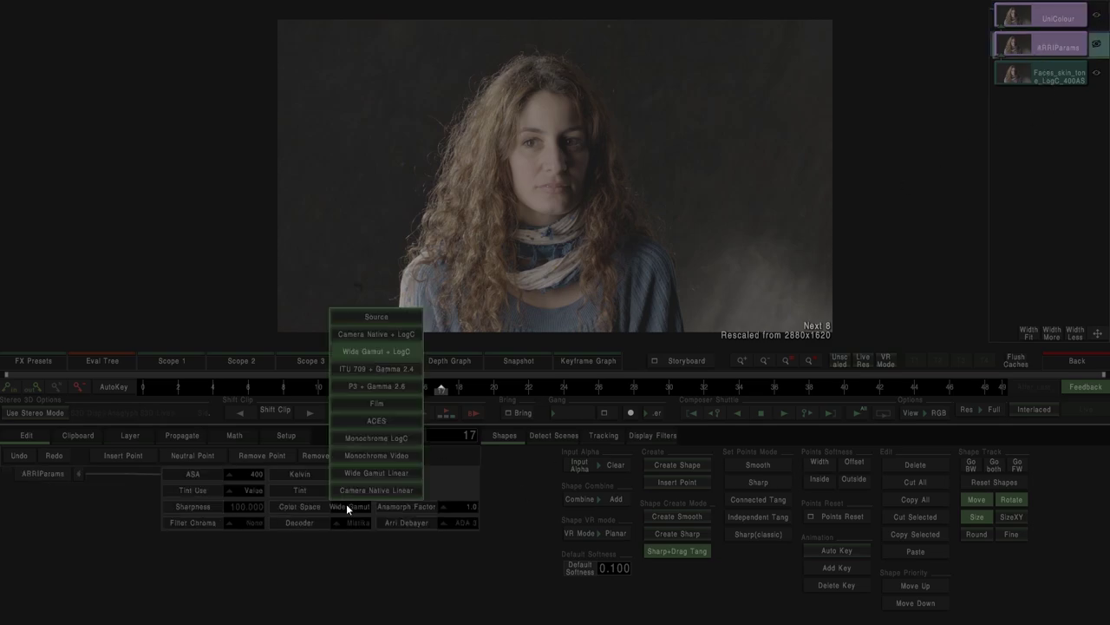
pyautogui.click(1032, 21)
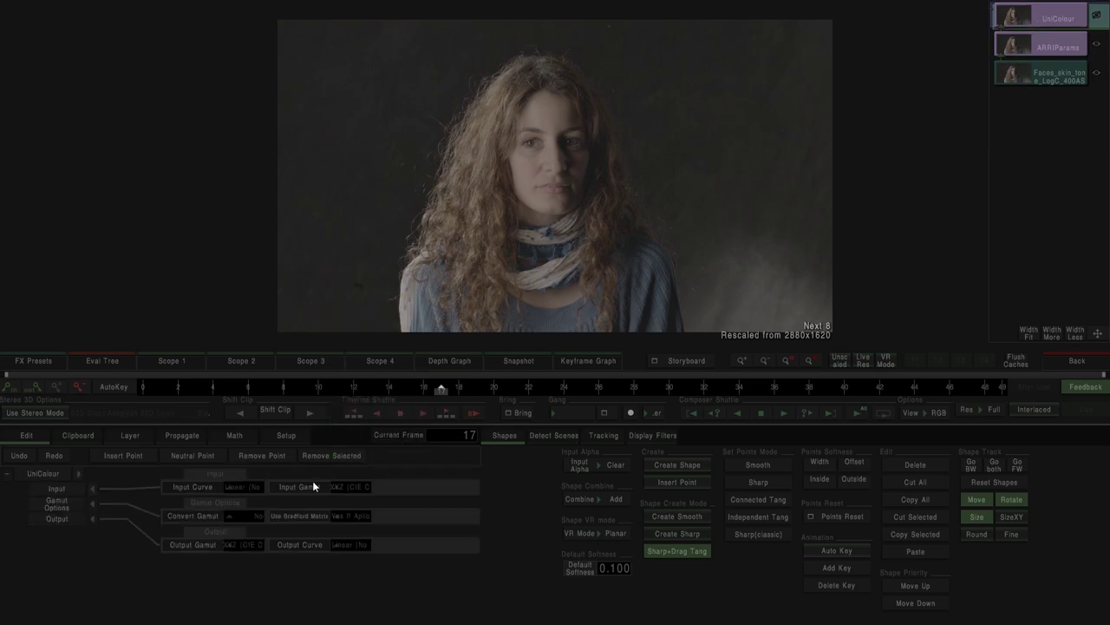
# Set the UniColour input curve to Log-C v3 (ARRI) and the input gamut to Alexa Wide Gamut (ARRI)
pyautogui.click(250, 487)
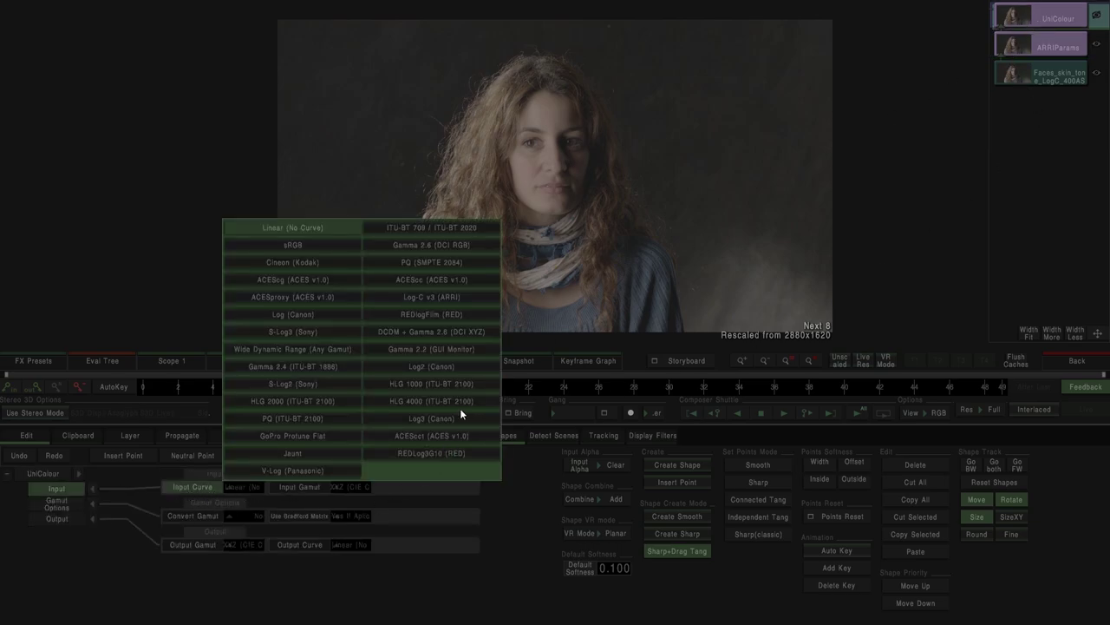
pyautogui.click(423, 299)
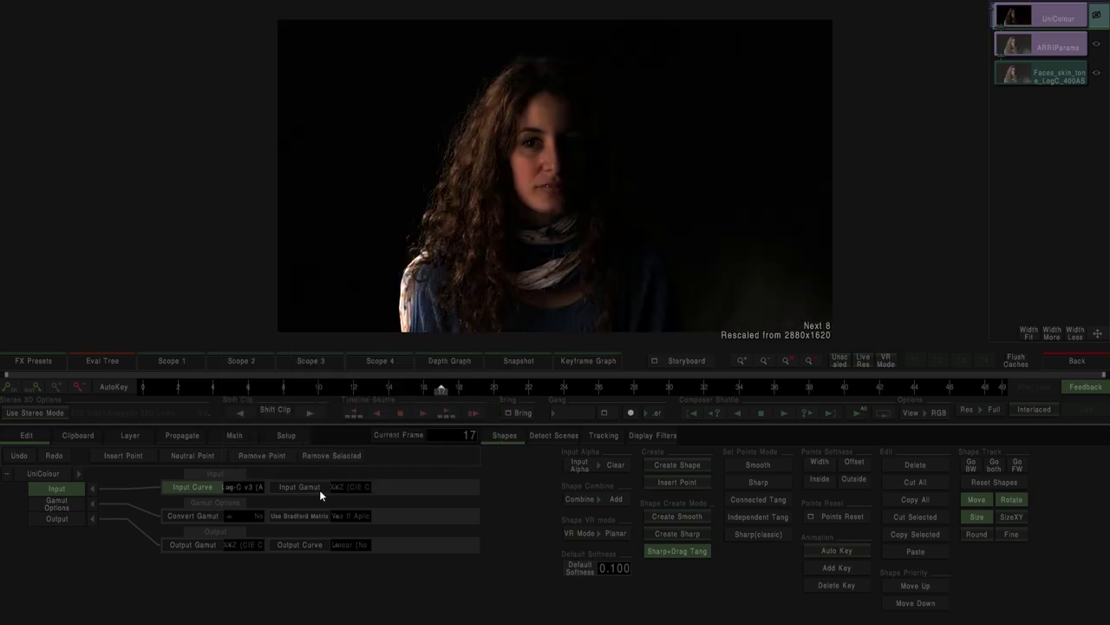
pyautogui.click(360, 491)
pyautogui.click(386, 348)
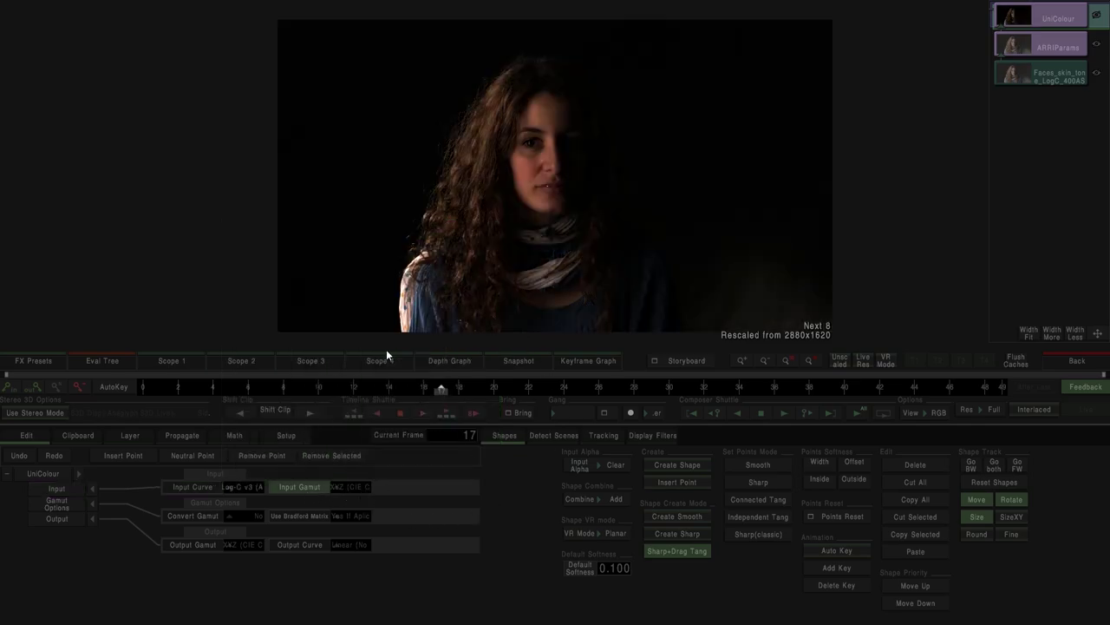
# Enable gamut conversion in UniColour and set its output to Rec 709 (D65) with the Gamma 2.4 (ITU-BT 1886) curve
pyautogui.click(251, 511)
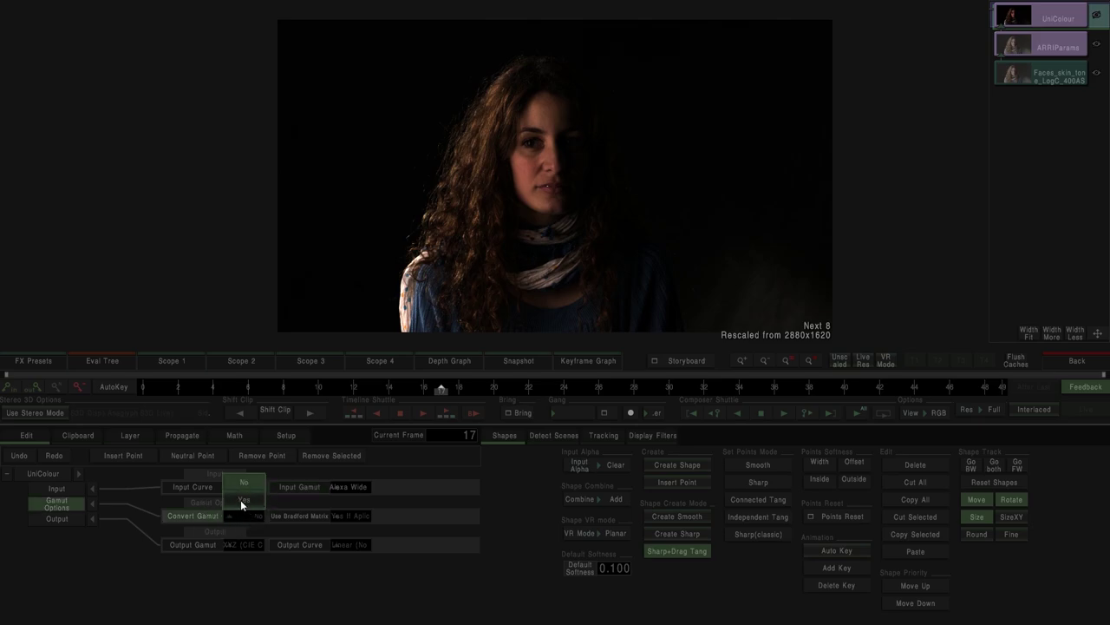
pyautogui.click(240, 500)
pyautogui.click(244, 544)
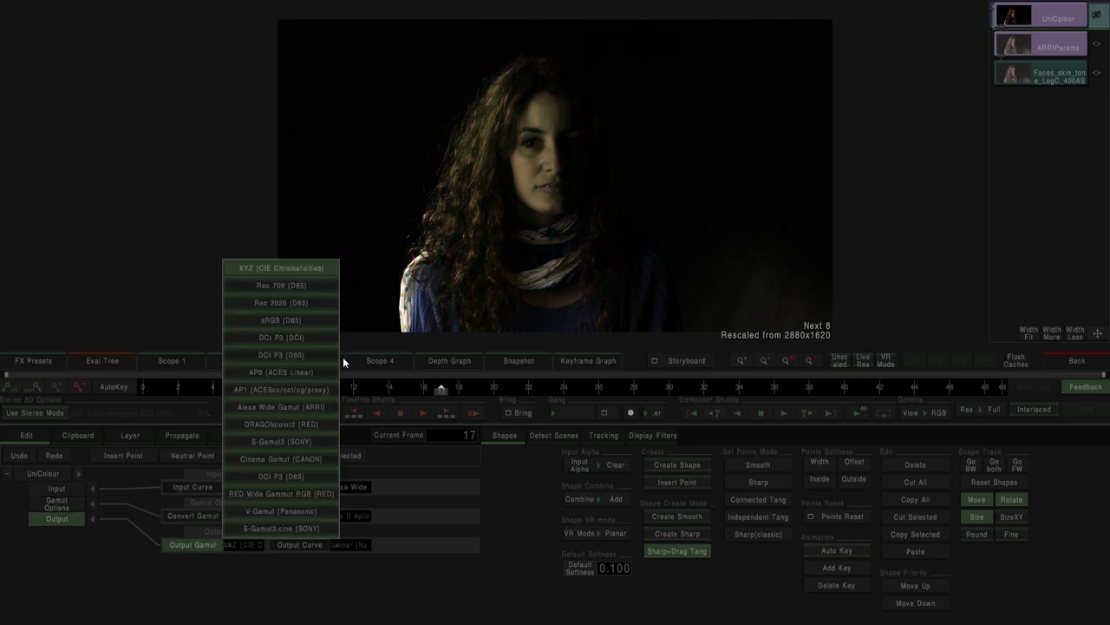
pyautogui.click(272, 285)
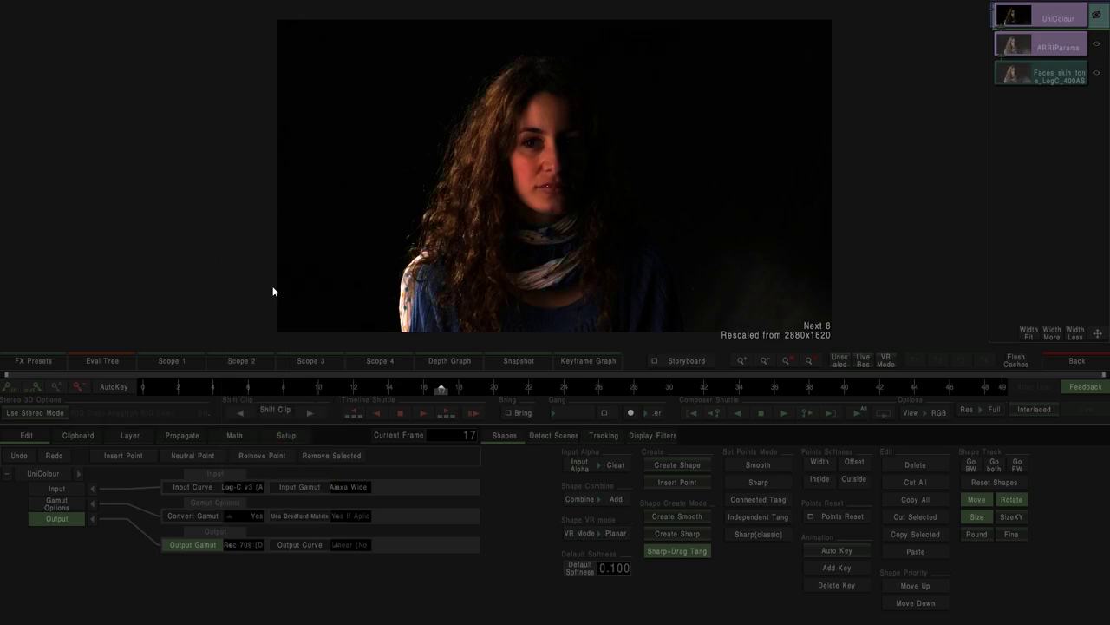
pyautogui.click(346, 548)
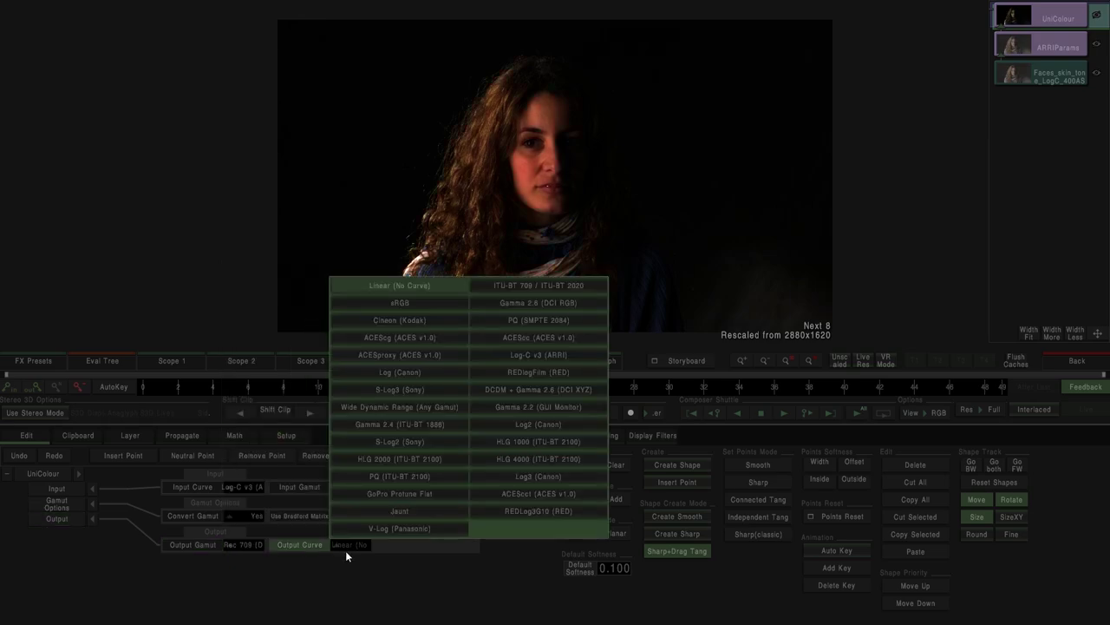
pyautogui.click(387, 424)
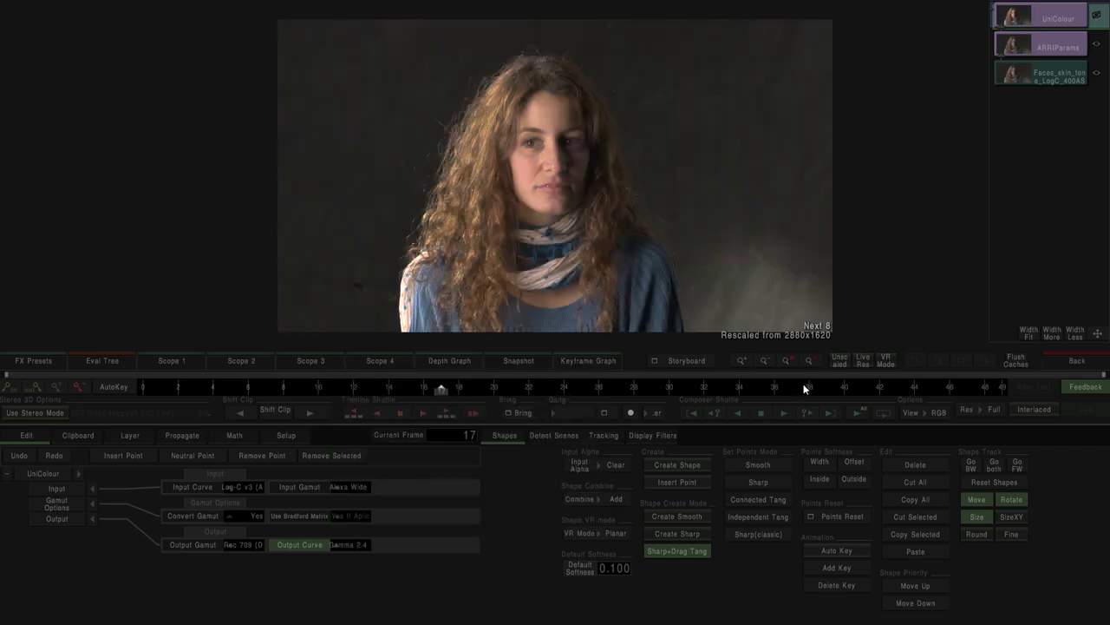
# Compare the ARRIParams image and Color Space options with the UniColour result, and exit the effect editor
pyautogui.click(1025, 51)
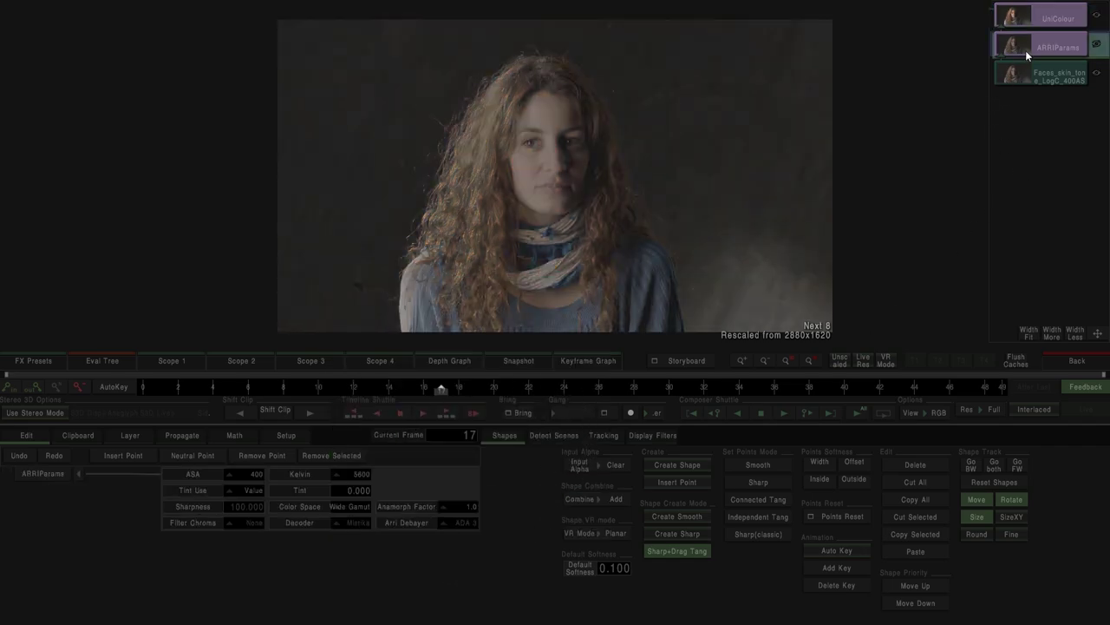
pyautogui.click(354, 507)
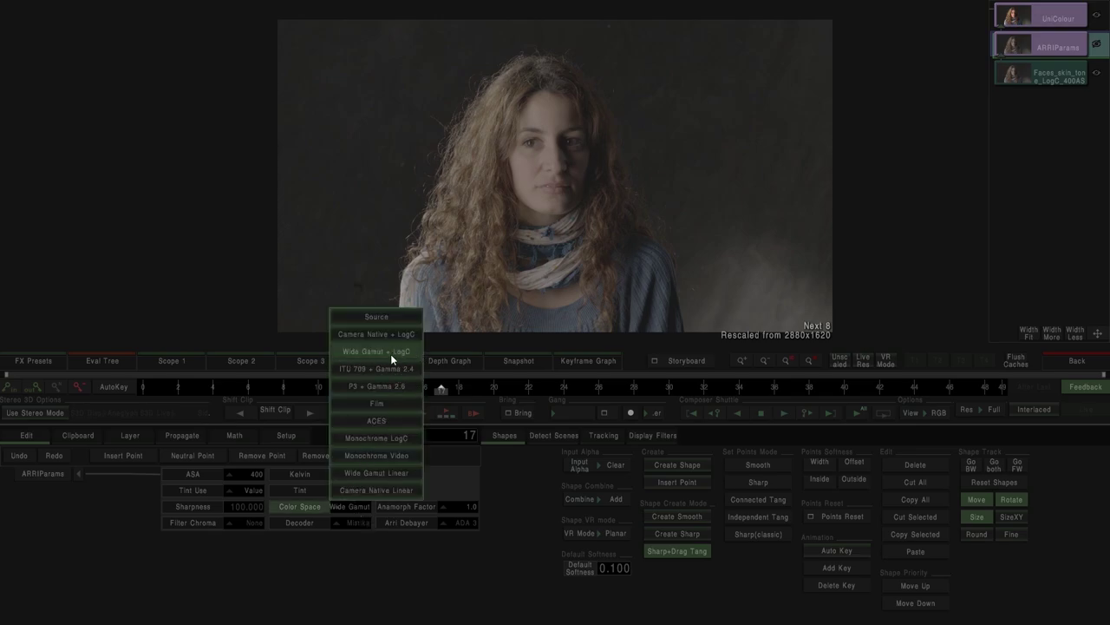
pyautogui.click(1033, 16)
pyautogui.click(1033, 15)
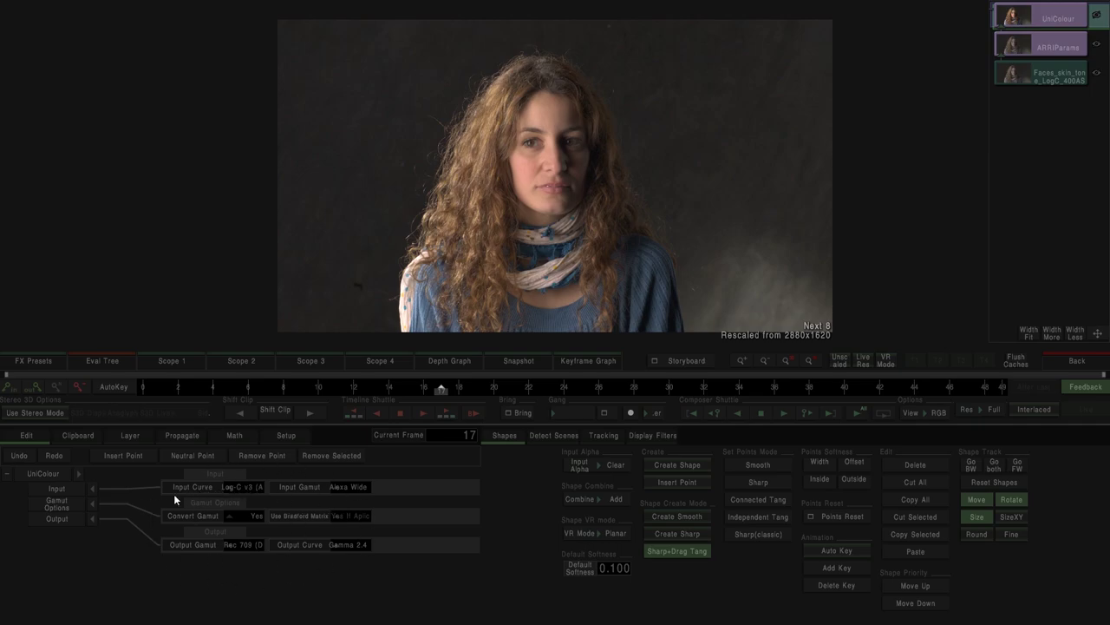
pyautogui.click(1060, 360)
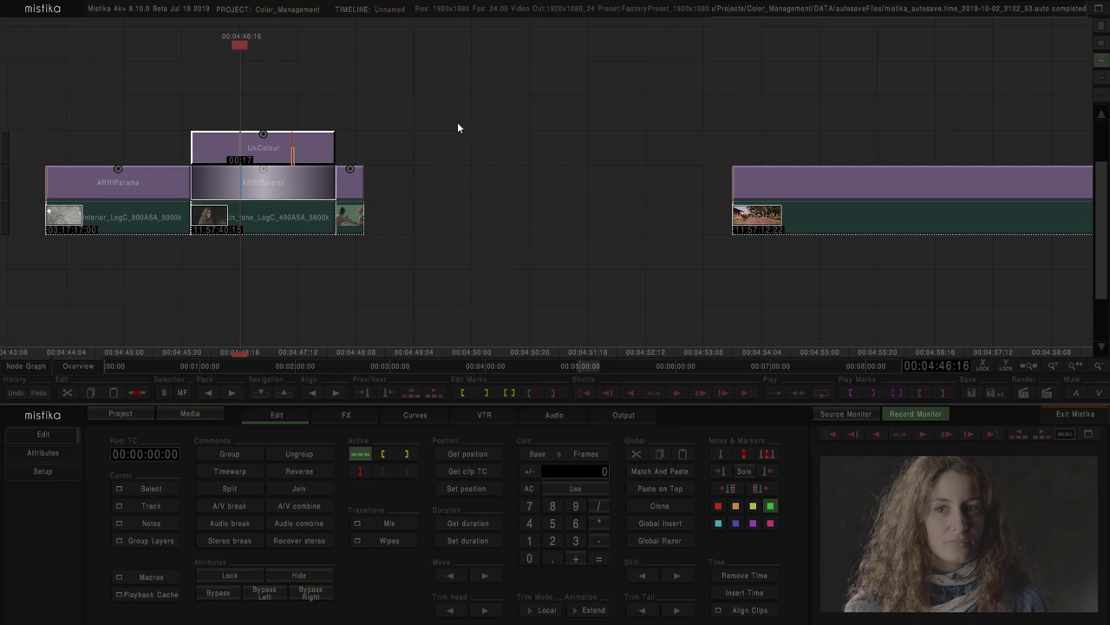
# View the UniColour result on the timeline, reopen the effect to review its input and output settings, and exit
pyautogui.moveTo(285, 156)
pyautogui.mouseDown()
pyautogui.moveTo(281, 139)
pyautogui.moveTo(285, 148)
pyautogui.mouseUp()
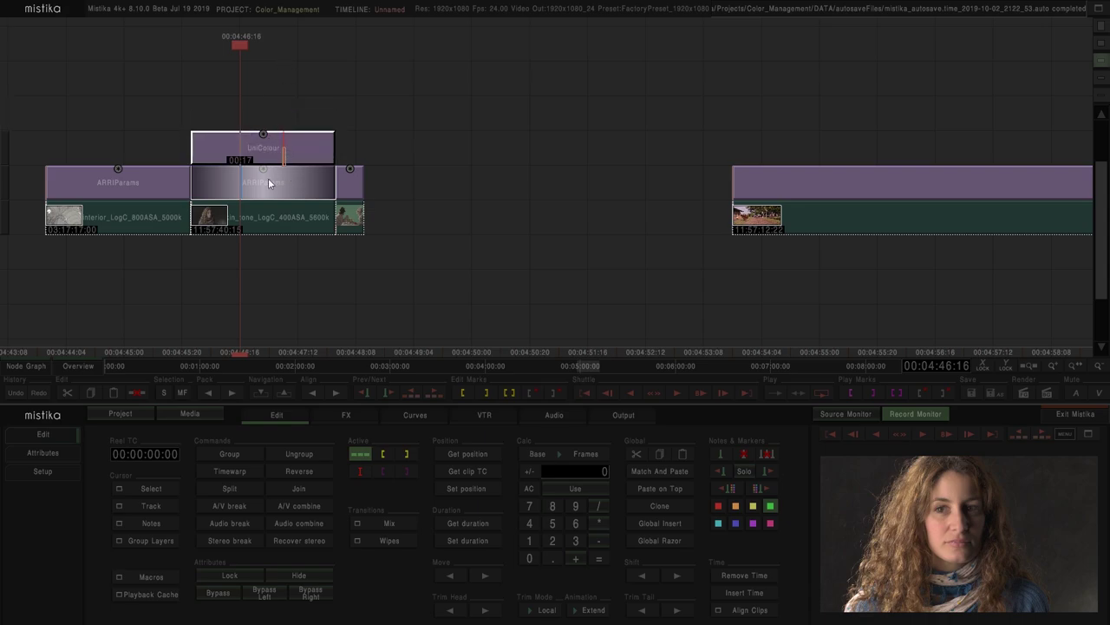
pyautogui.click(268, 259)
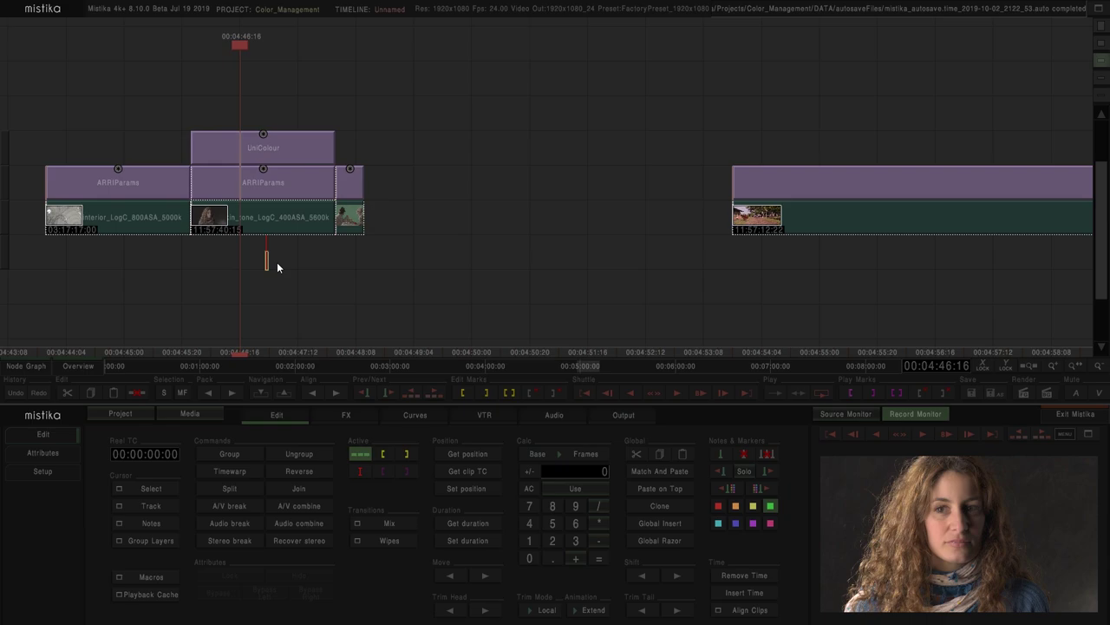
pyautogui.scroll(-5, 277, 262)
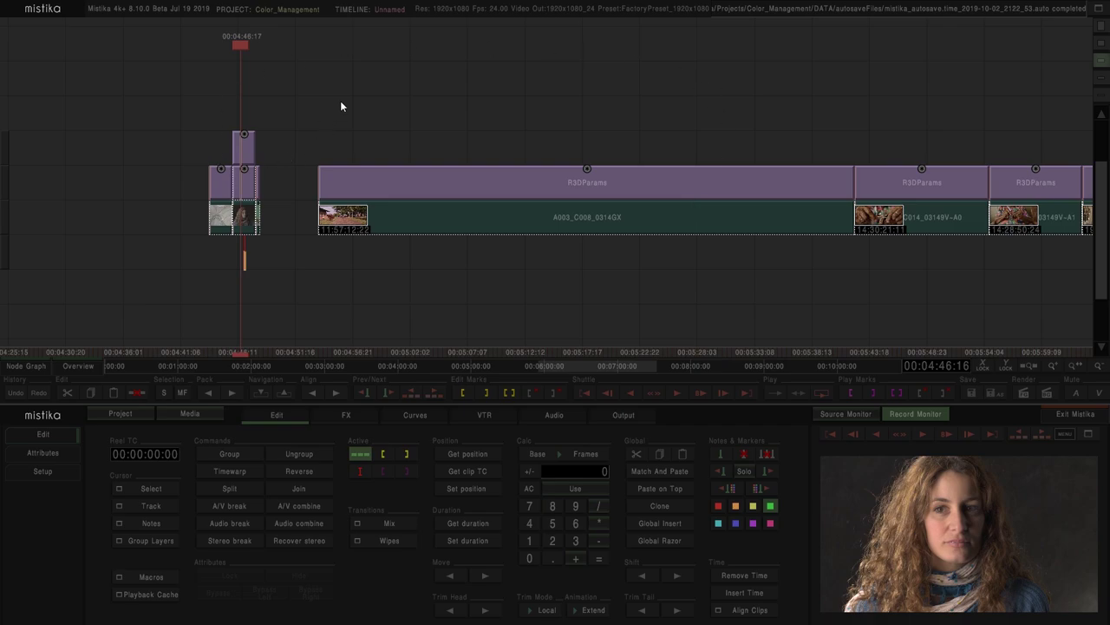
pyautogui.scroll(4, 343, 108)
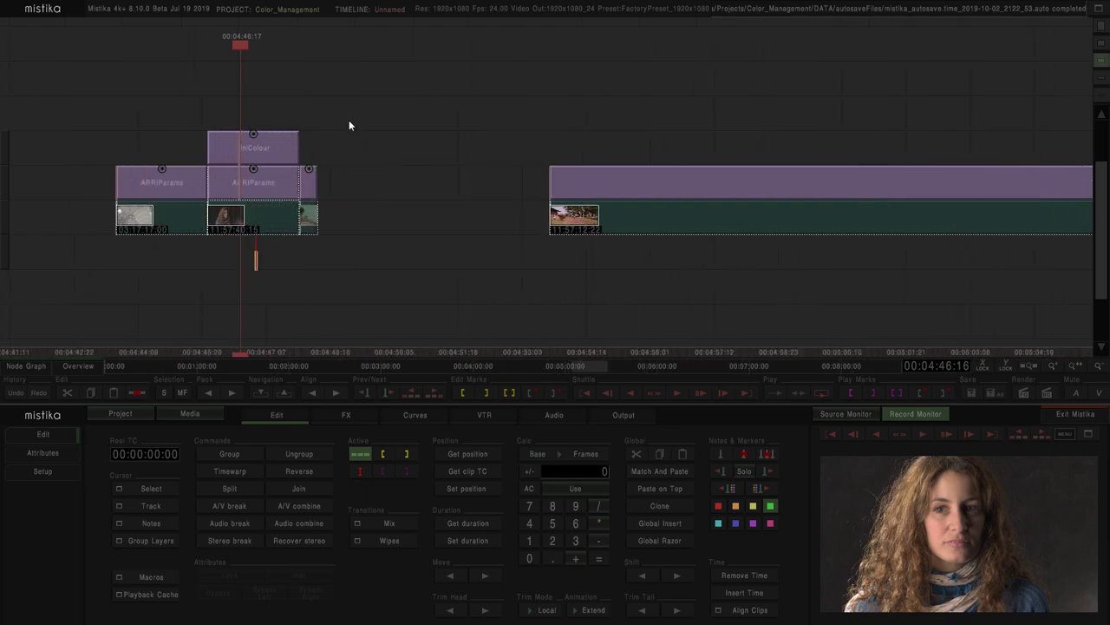
pyautogui.scroll(-2, 347, 113)
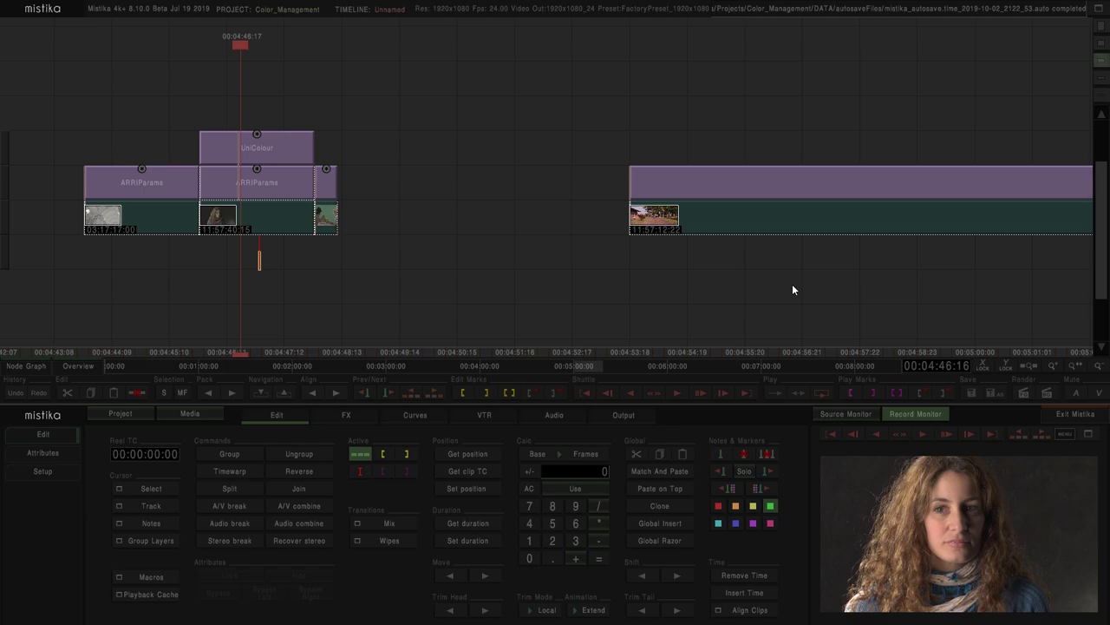
pyautogui.click(270, 152)
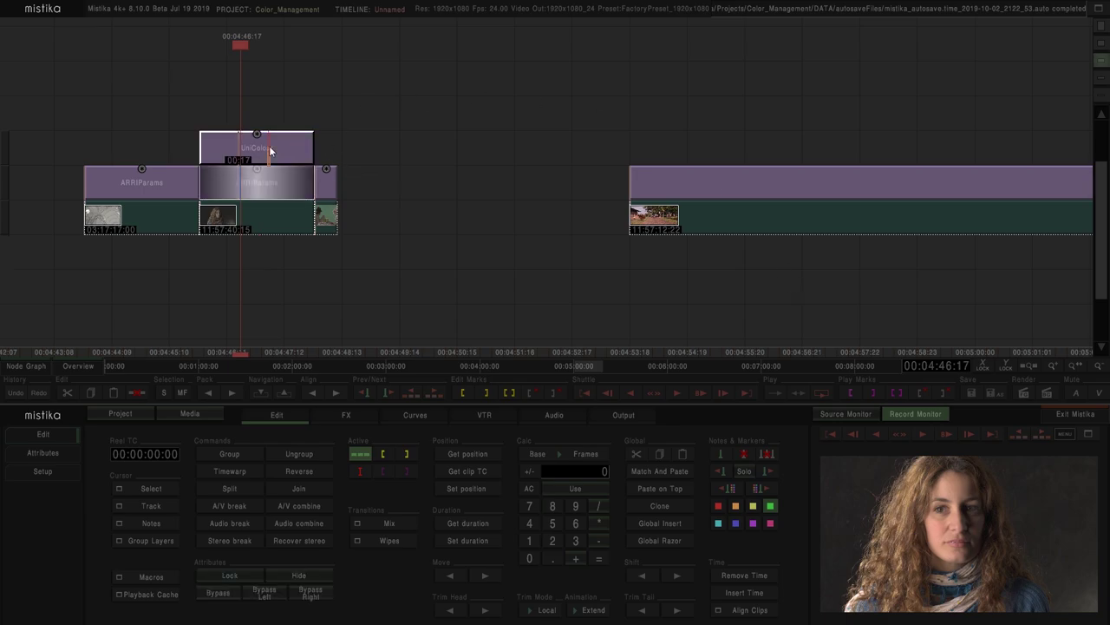
pyautogui.doubleClick(269, 152)
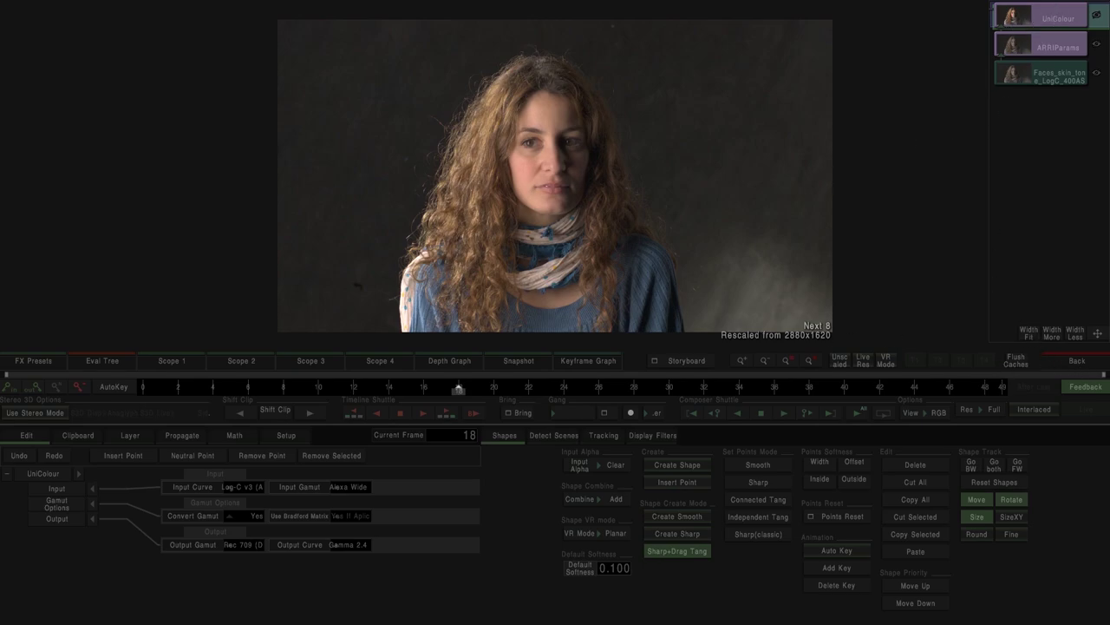
pyautogui.click(1077, 360)
# Open the ARRIParams effect on the Green_screen clip, review its Color Space options, and exit
pyautogui.doubleClick(324, 185)
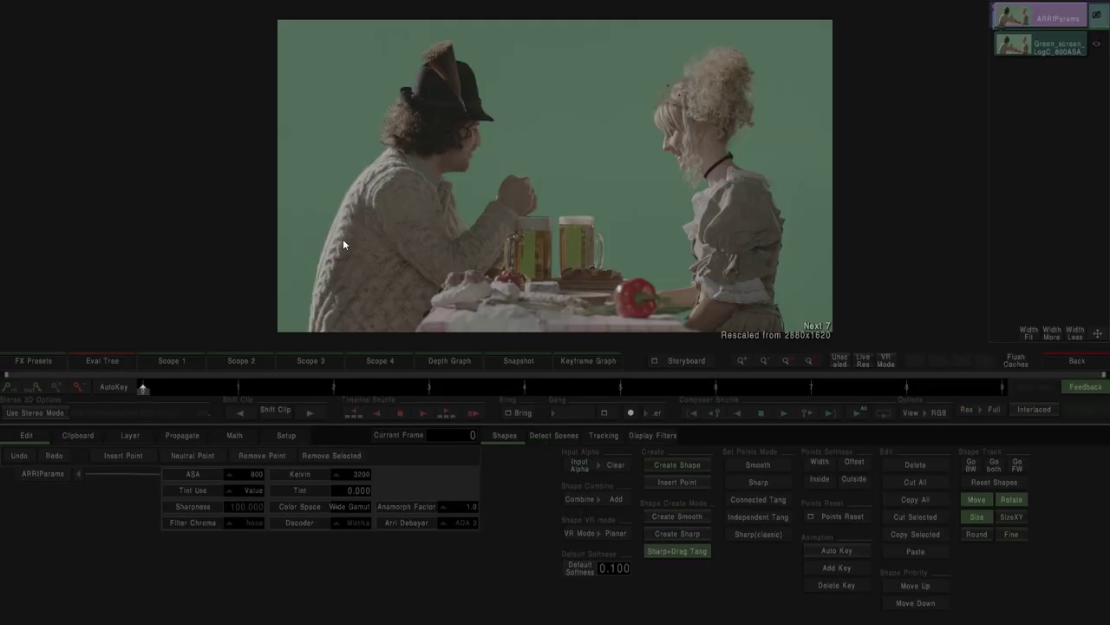
pyautogui.click(352, 506)
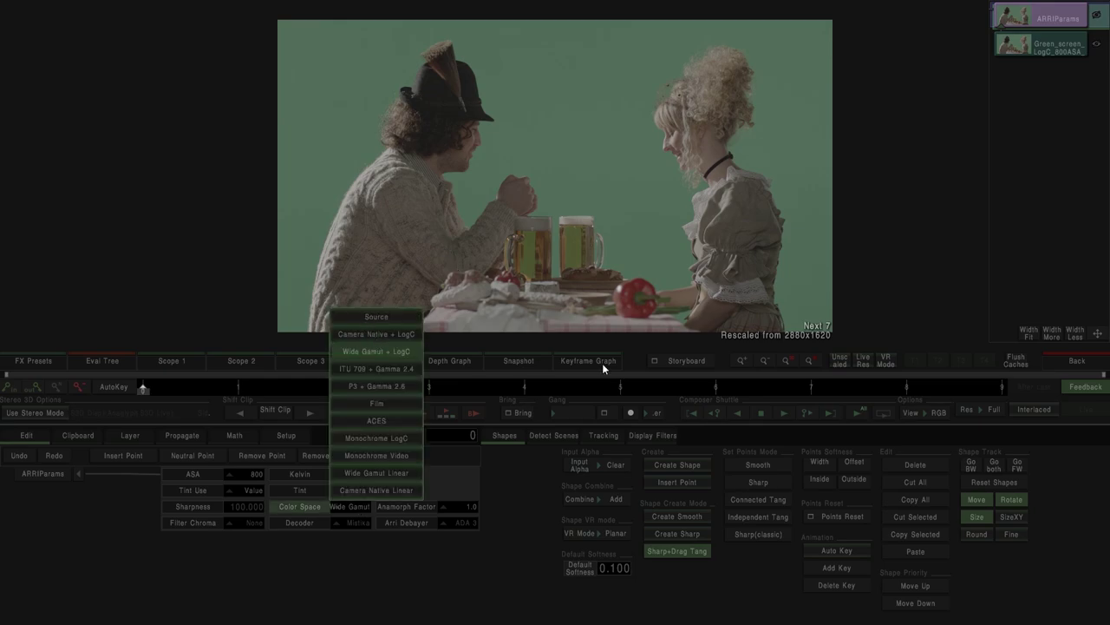
pyautogui.click(1094, 360)
# Open the R3DParams effect on the A003_C008 clip, review its GammaCurve and ColorSpace options, and exit
pyautogui.scroll(-2, 491, 181)
pyautogui.doubleClick(477, 185)
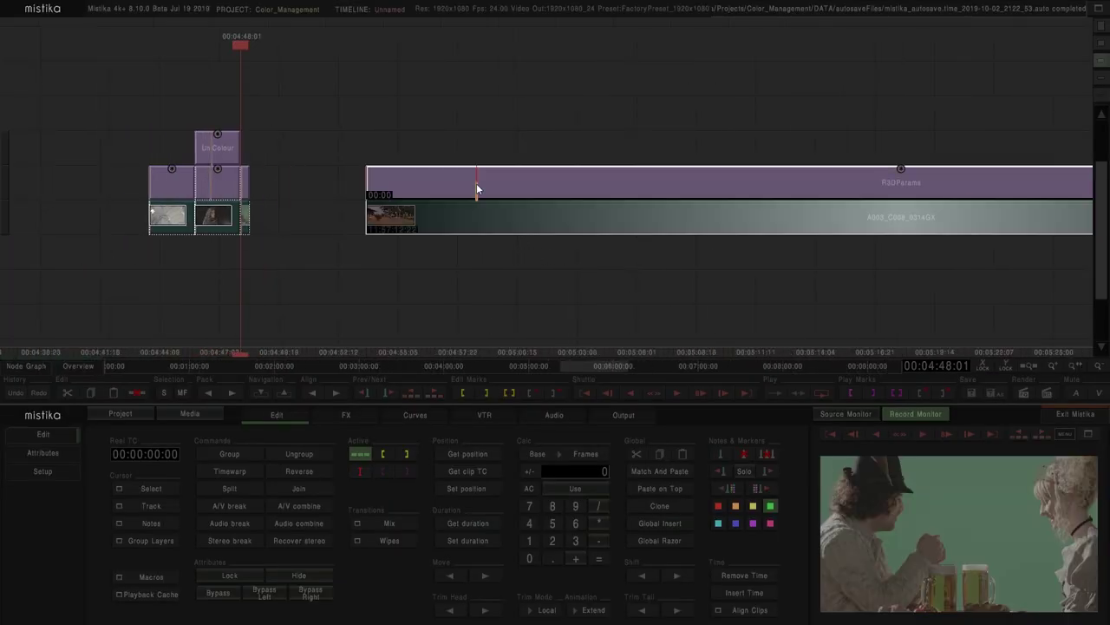
pyautogui.click(362, 491)
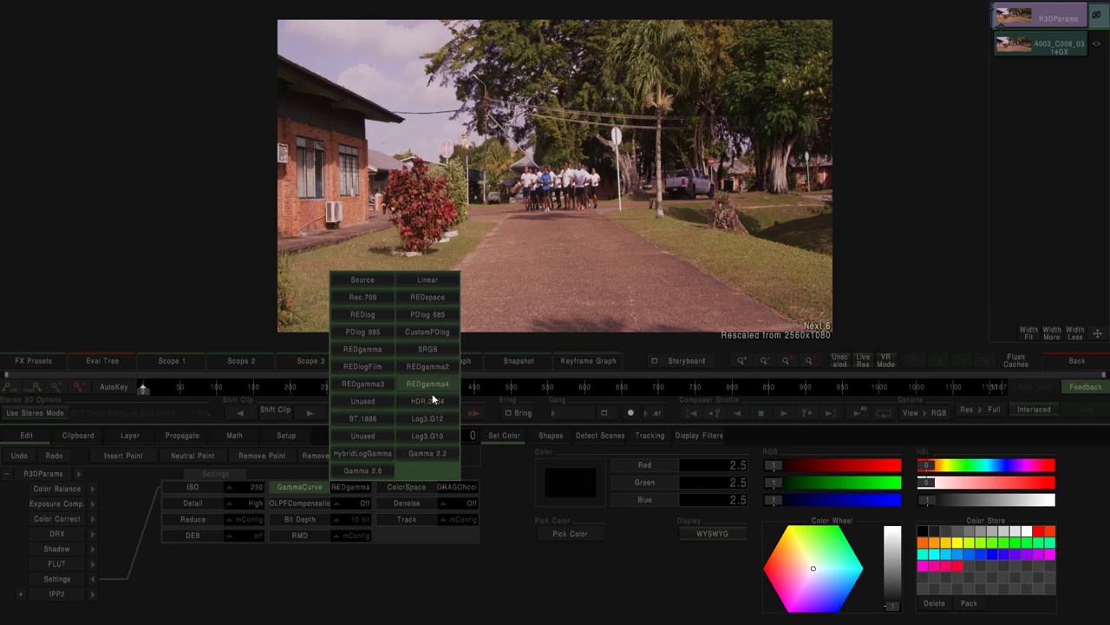
pyautogui.click(466, 486)
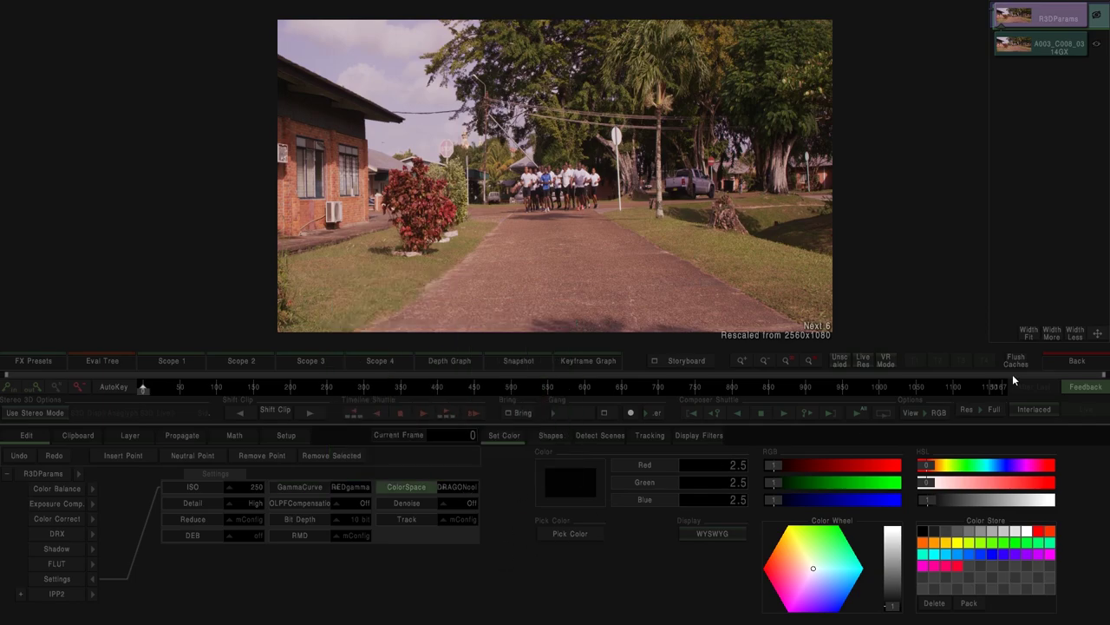
pyautogui.click(1077, 360)
# Survey the whole timeline, return to the ARRI clips, and move the playhead onto the interior LogC 800ASA clip
pyautogui.scroll(-4, 379, 292)
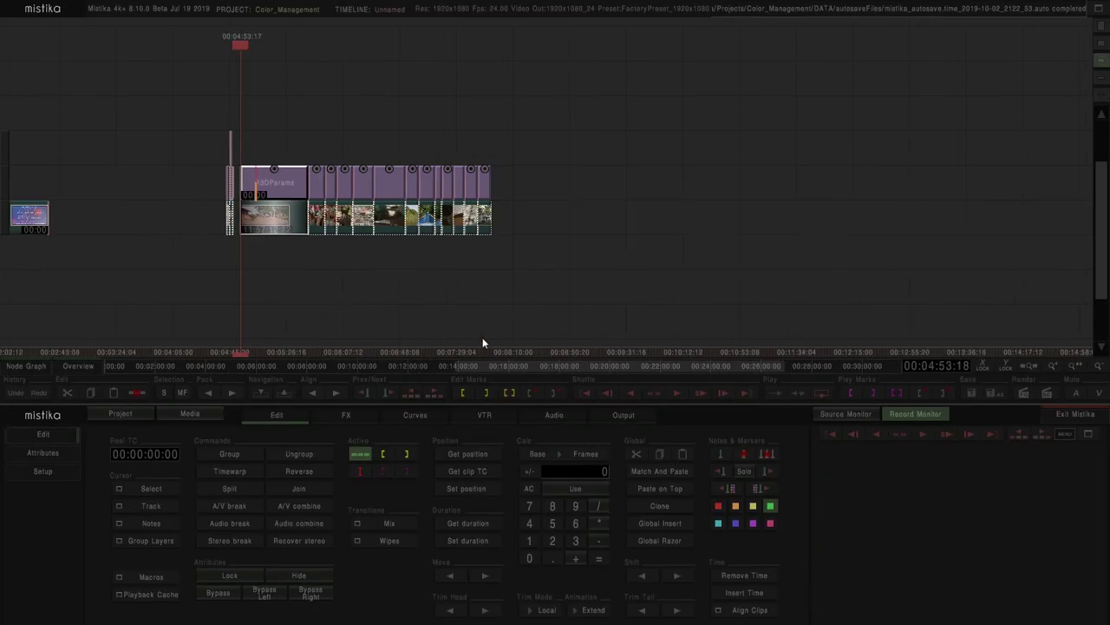
pyautogui.scroll(-2, 490, 353)
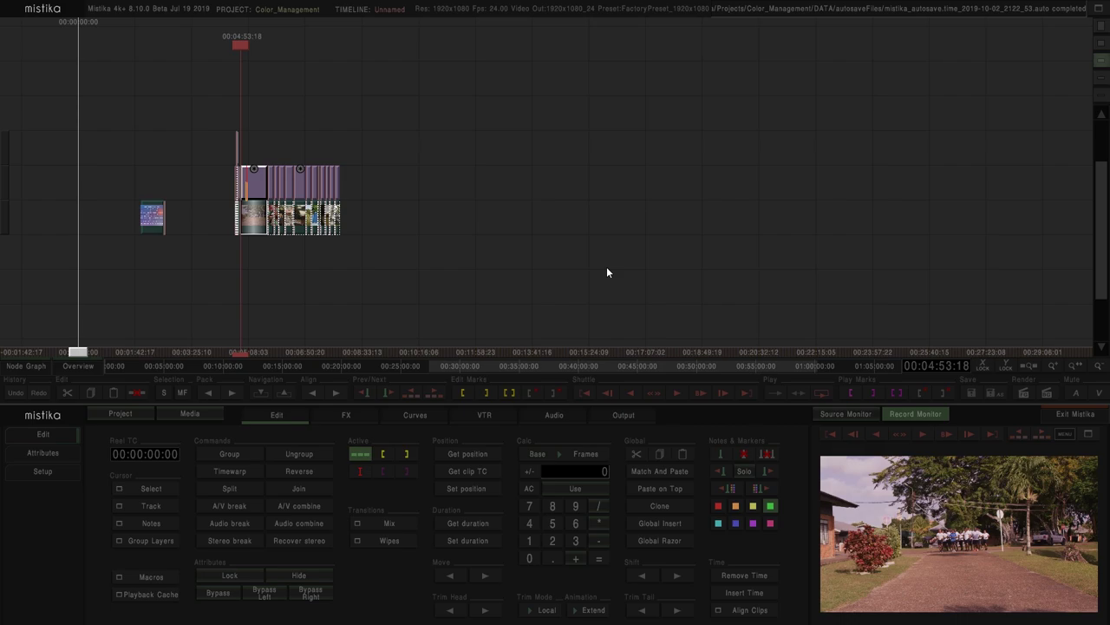
pyautogui.press('+')
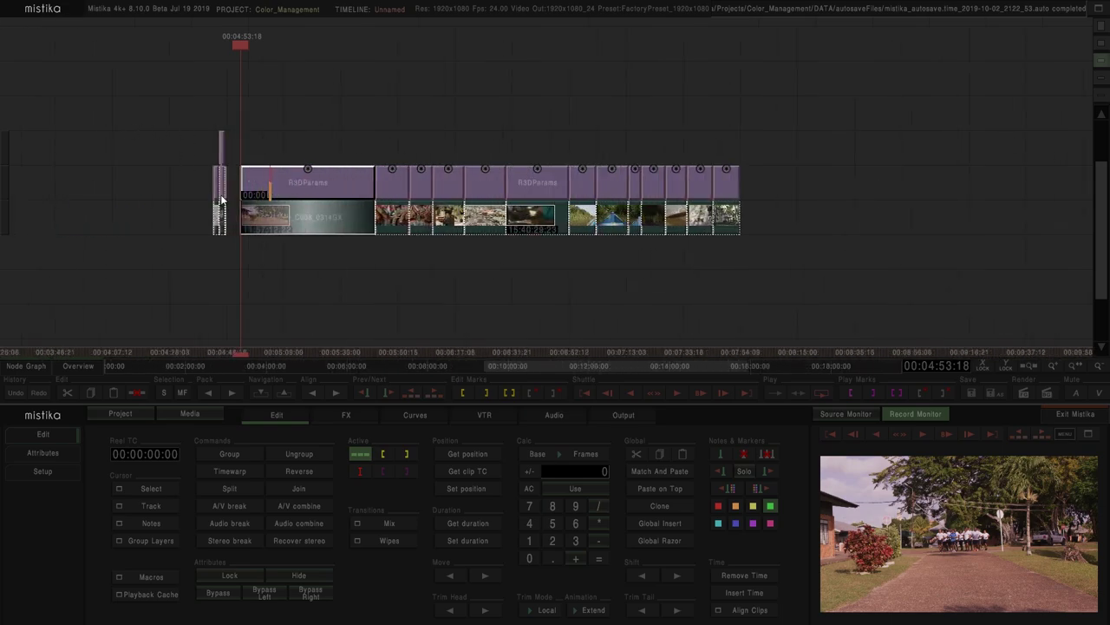
pyautogui.moveTo(135, 290); pyautogui.dragTo(287, 276)
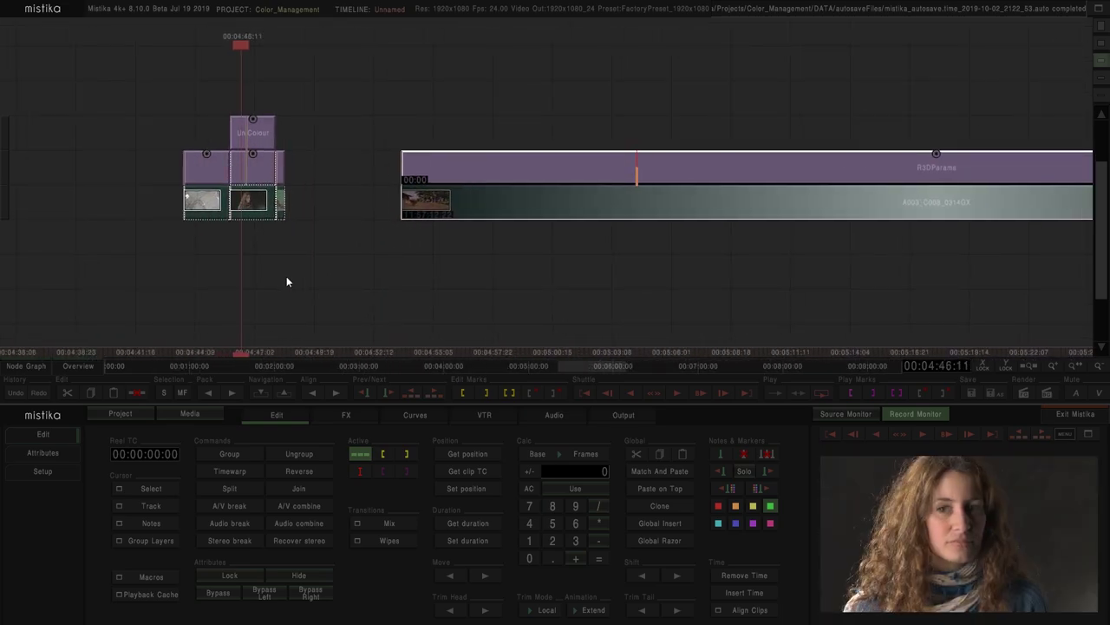
pyautogui.press('+')
pyautogui.press('+')
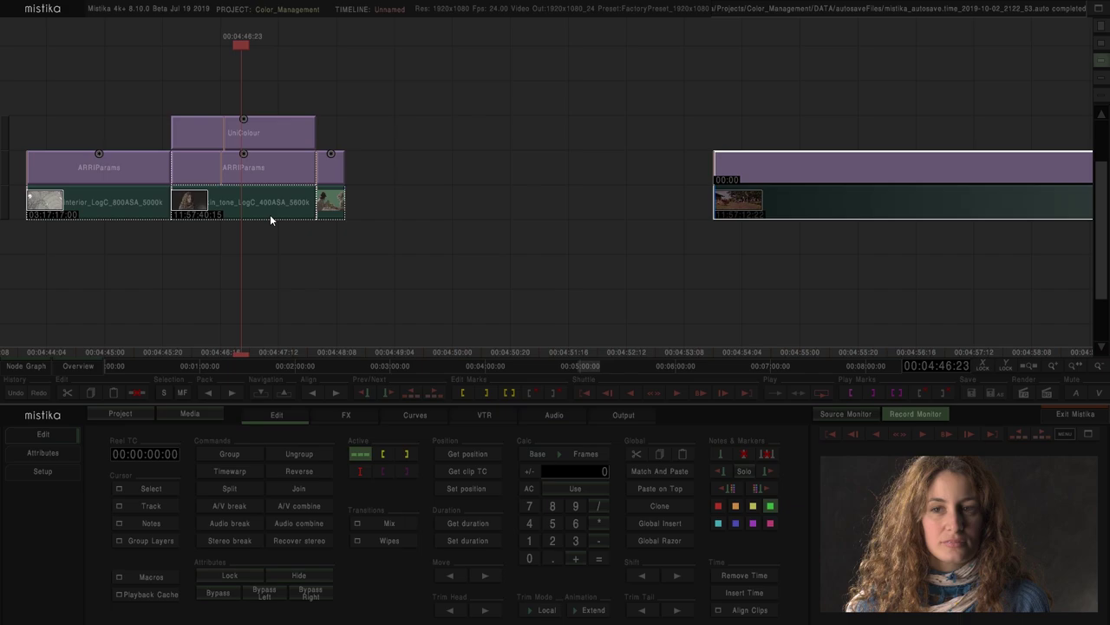
pyautogui.moveTo(120, 244); pyautogui.dragTo(229, 248)
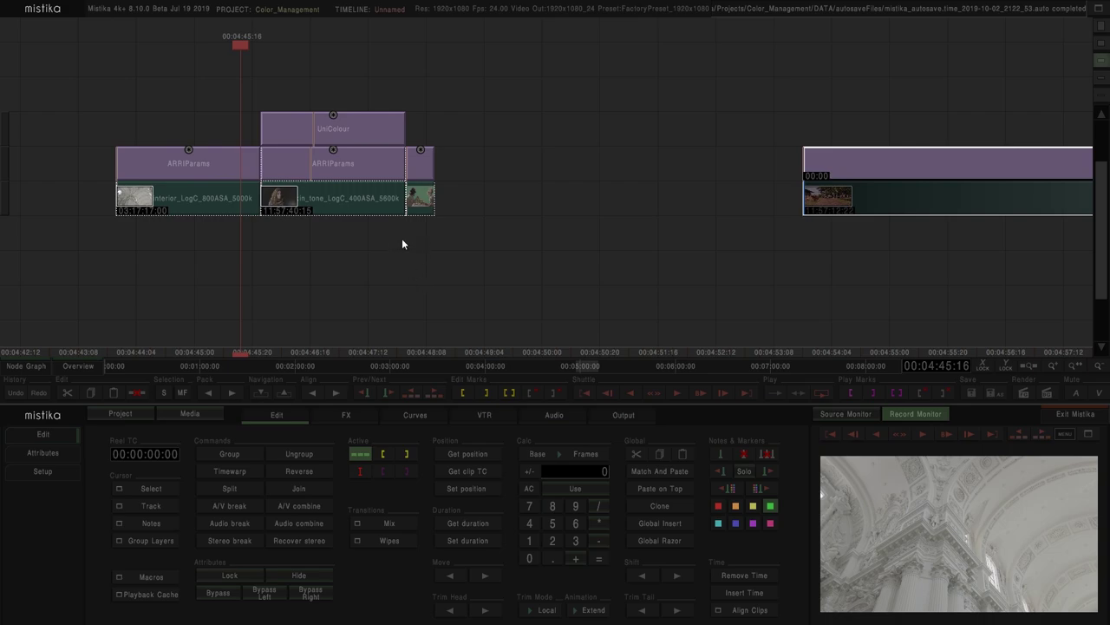
# Open the UniColour effect above the skin tone LogC 400ASA clip, review its input and output settings, and exit
pyautogui.click(371, 128)
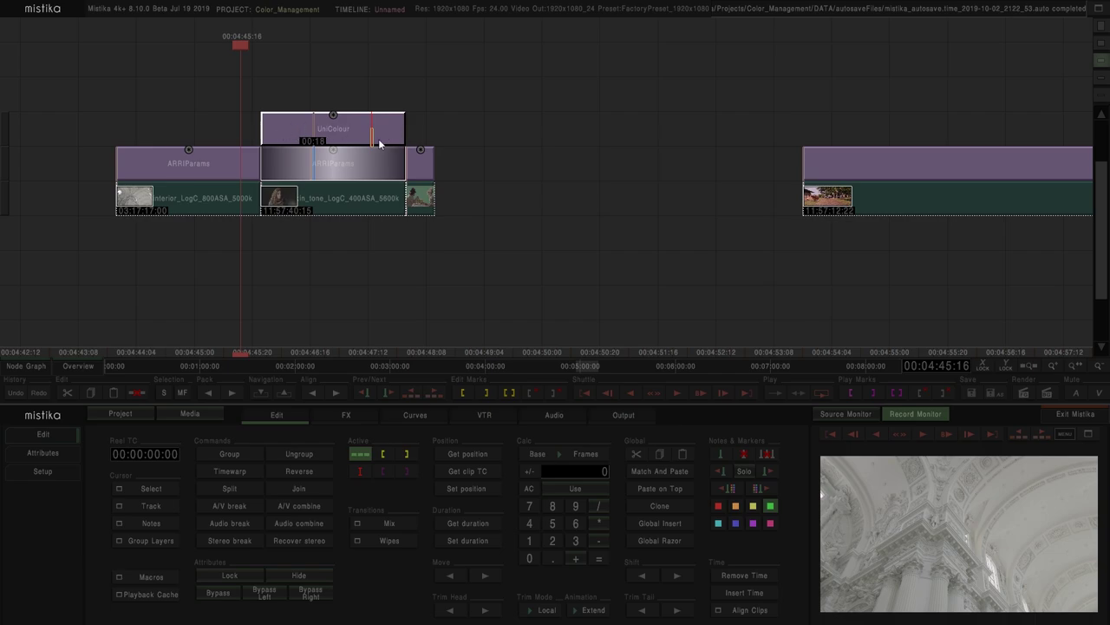
pyautogui.doubleClick(328, 132)
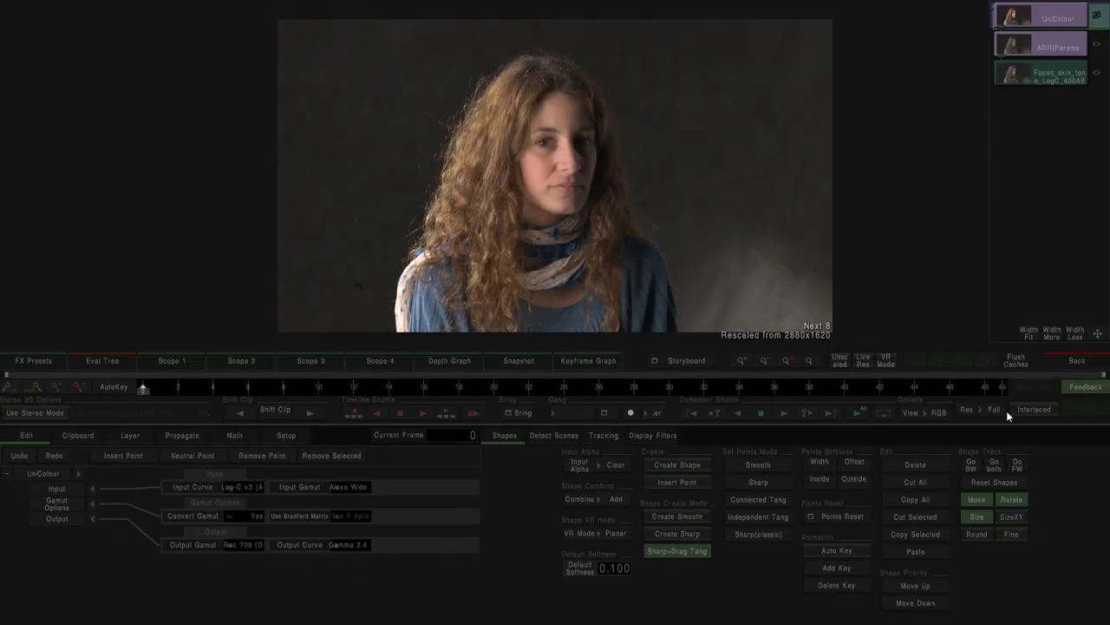
pyautogui.click(1076, 361)
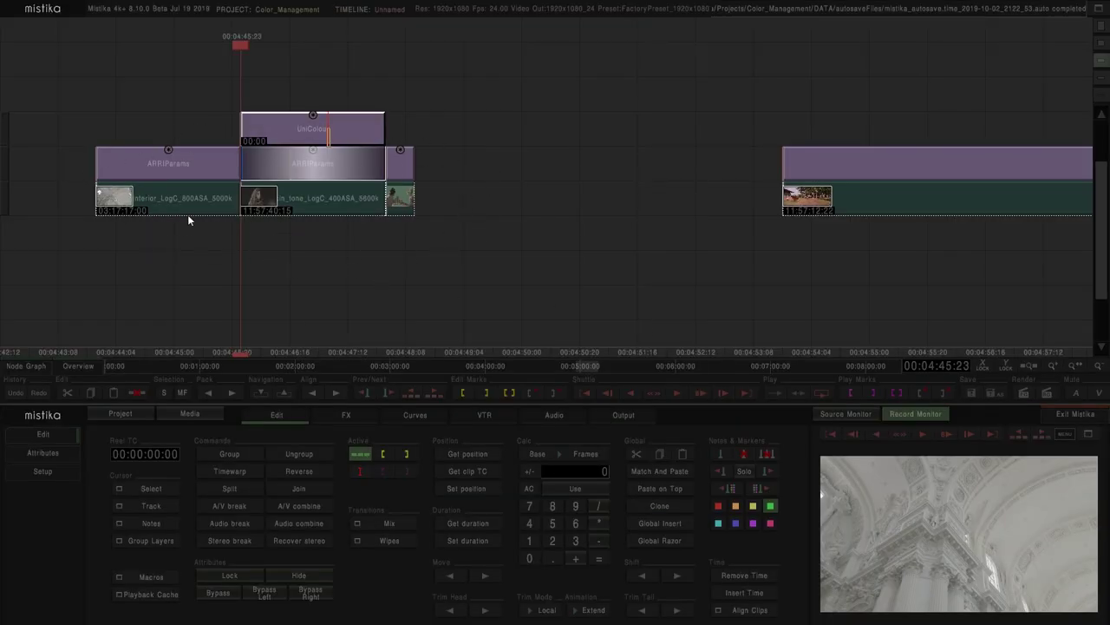
# Delete the UniColour effect above the skin tone clip and apply a separate UniColour above each of the three ARRIParams effects
pyautogui.click(455, 134)
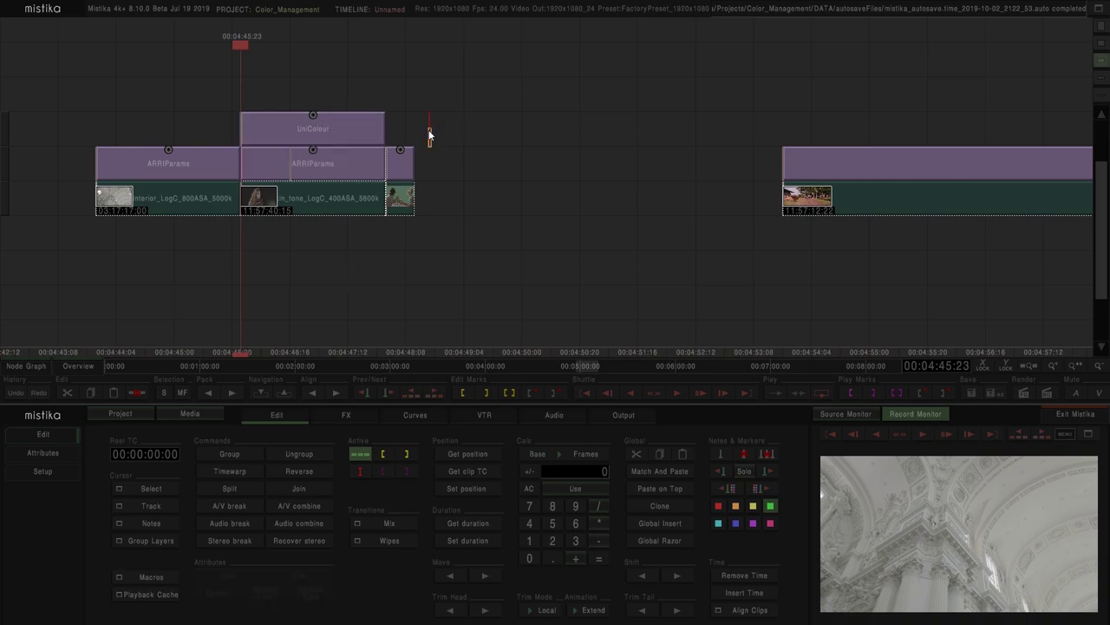
pyautogui.click(281, 104)
pyautogui.press('Delete')
pyautogui.moveTo(494, 166); pyautogui.dragTo(118, 105)
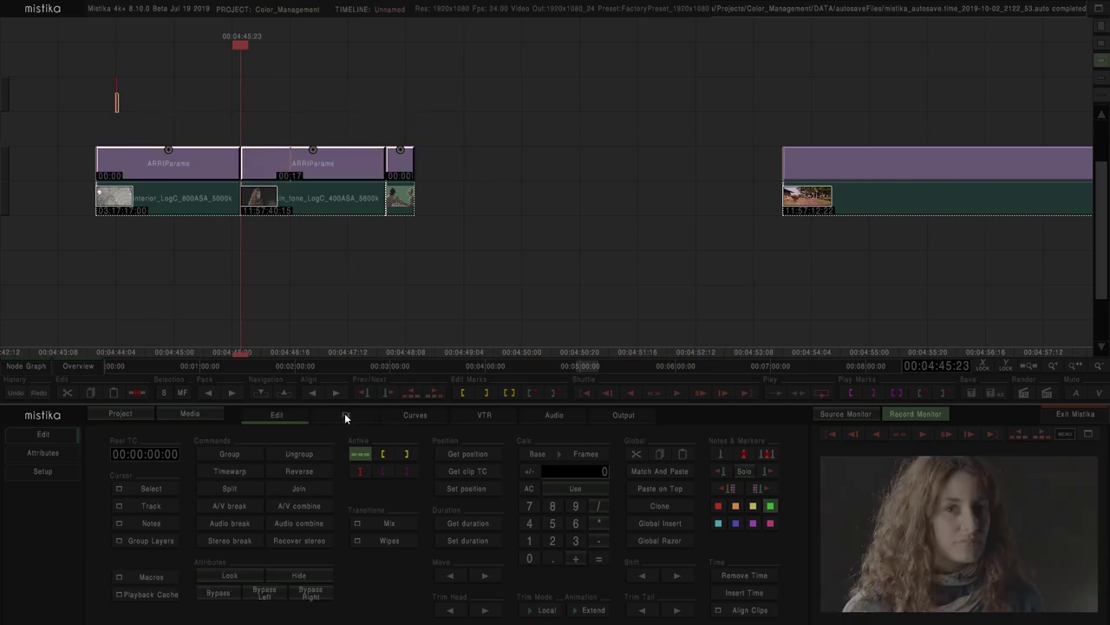
pyautogui.click(346, 416)
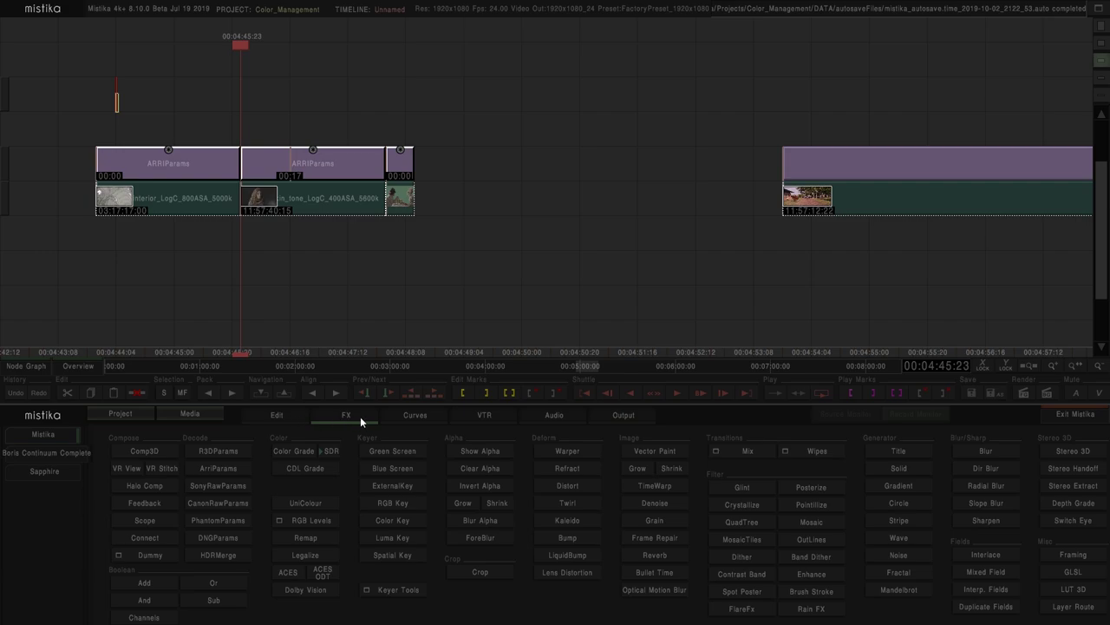
pyautogui.click(306, 504)
pyautogui.click(365, 272)
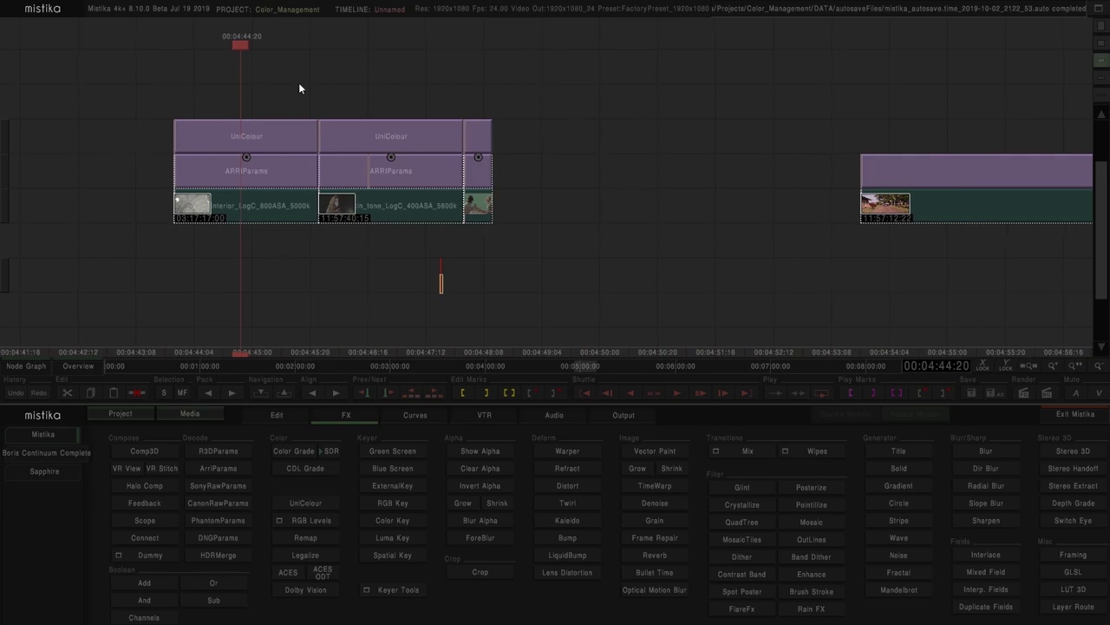
# In the skin tone clip's UniColour, set Input Curve to Log-C v3 (ARRI) and Input Gamut to Alexa Wide Gamut (ARRI)
pyautogui.moveTo(587, 144); pyautogui.dragTo(430, 147)
pyautogui.doubleClick(269, 139)
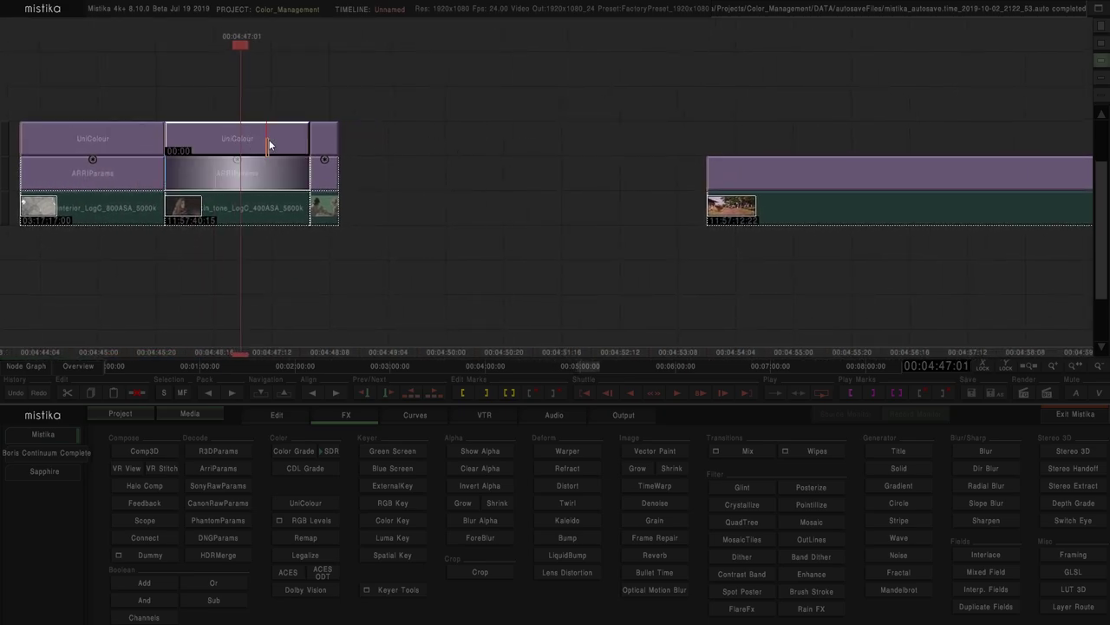
pyautogui.click(241, 489)
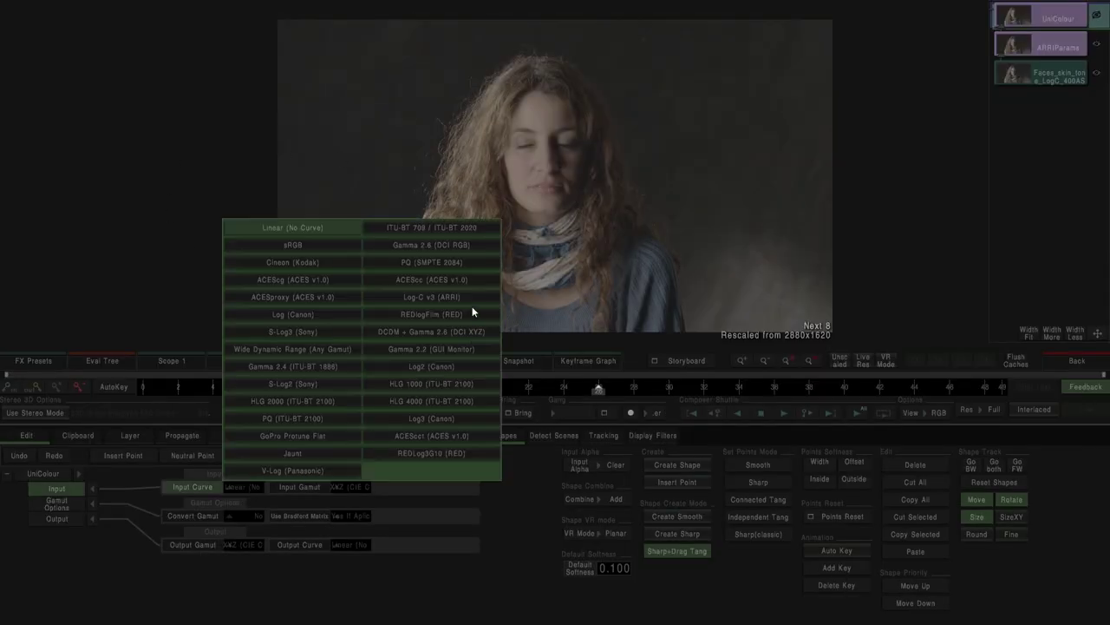
pyautogui.click(408, 295)
pyautogui.click(344, 489)
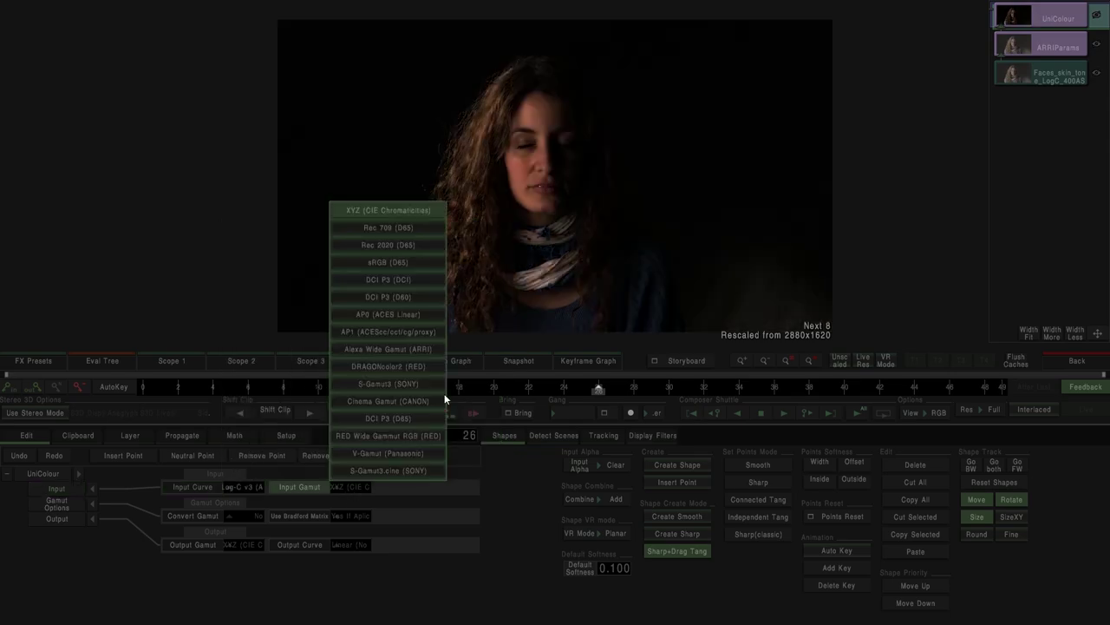
pyautogui.click(366, 349)
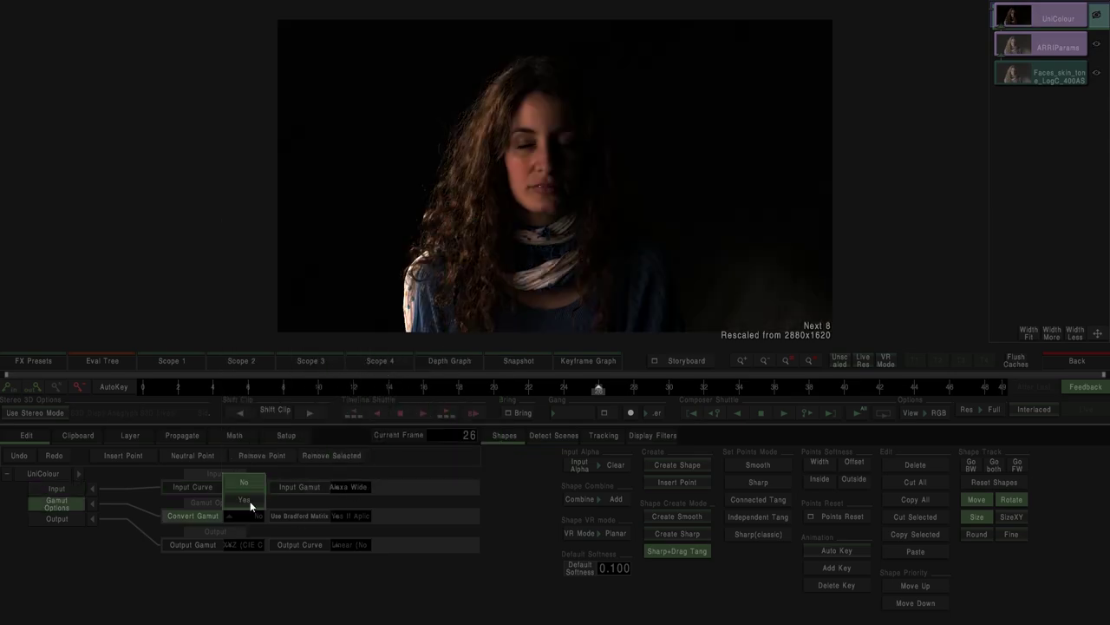
# Set Convert Gamut to Yes, Output Gamut to Rec 709 (D65) and Output Curve to Gamma 2.4 (ITU-BT 1886)
pyautogui.click(240, 545)
pyautogui.click(278, 286)
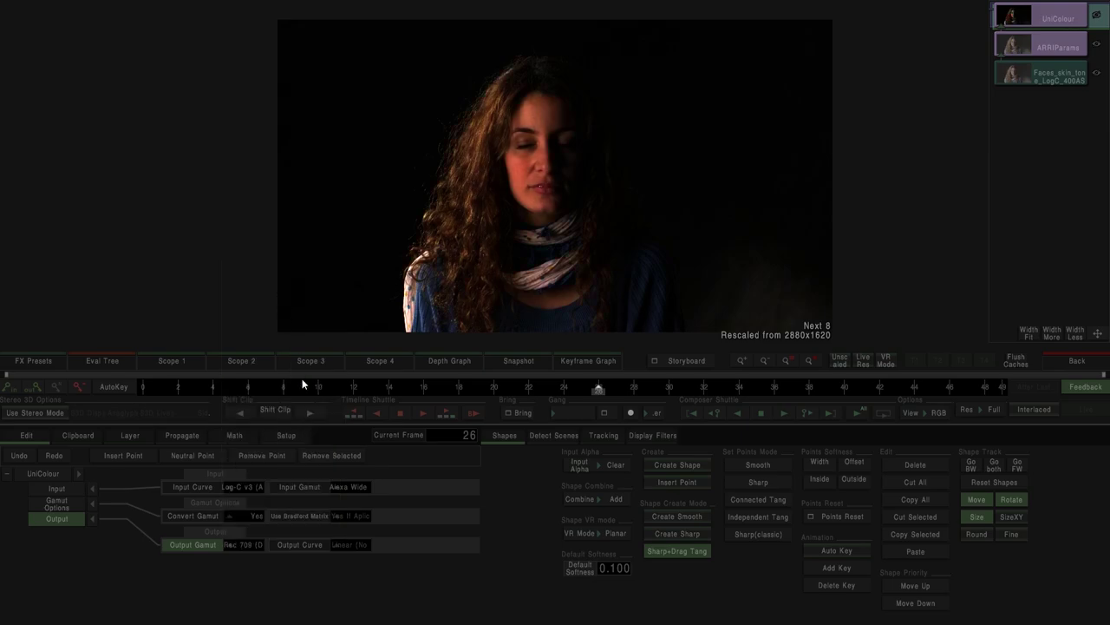
pyautogui.click(352, 546)
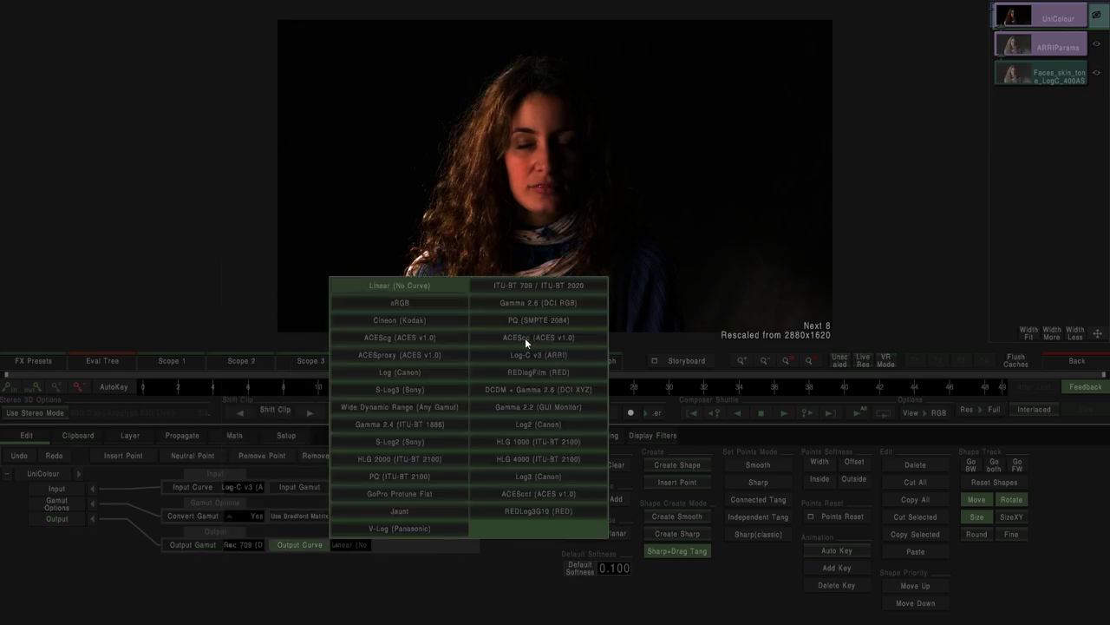
pyautogui.click(400, 427)
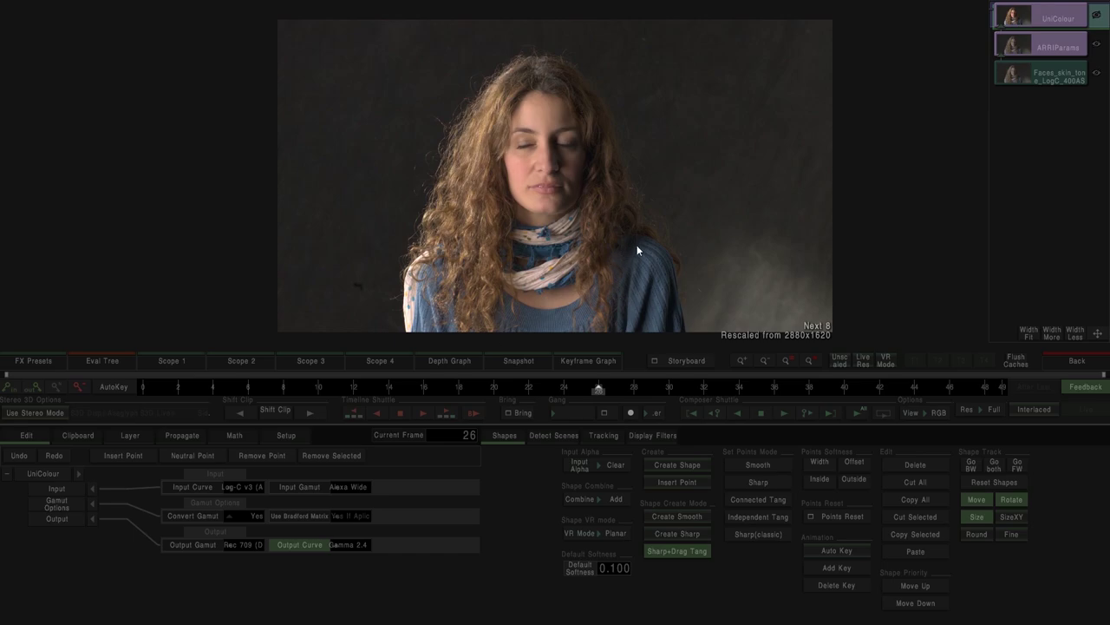
# Select all UniColour parameters, bring up the Propagate options, and return to the timeline
pyautogui.click(54, 489)
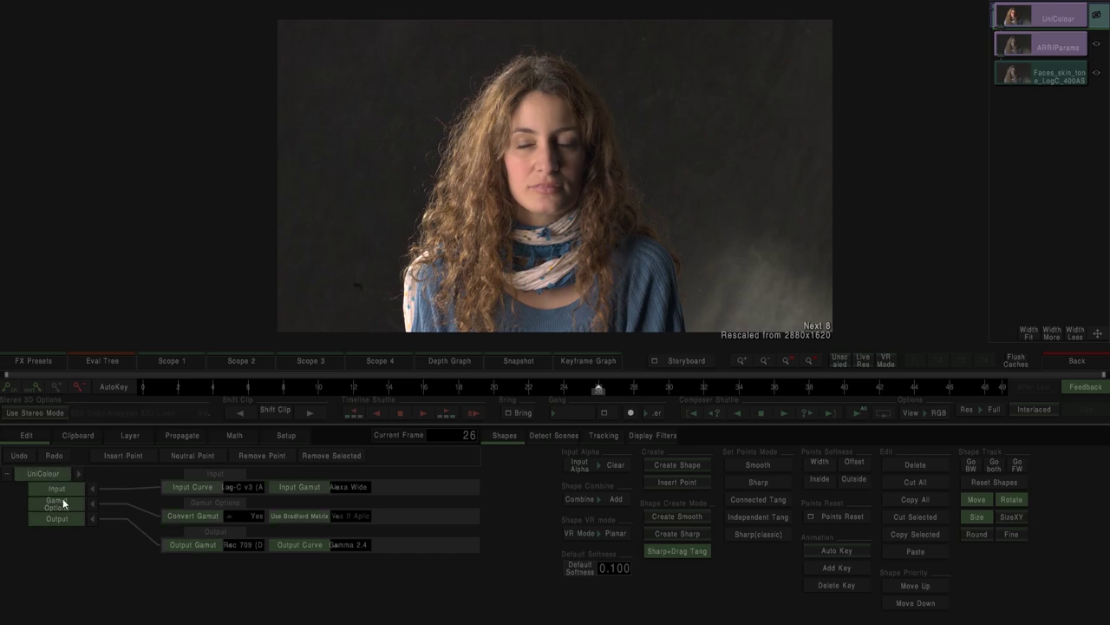
pyautogui.click(184, 436)
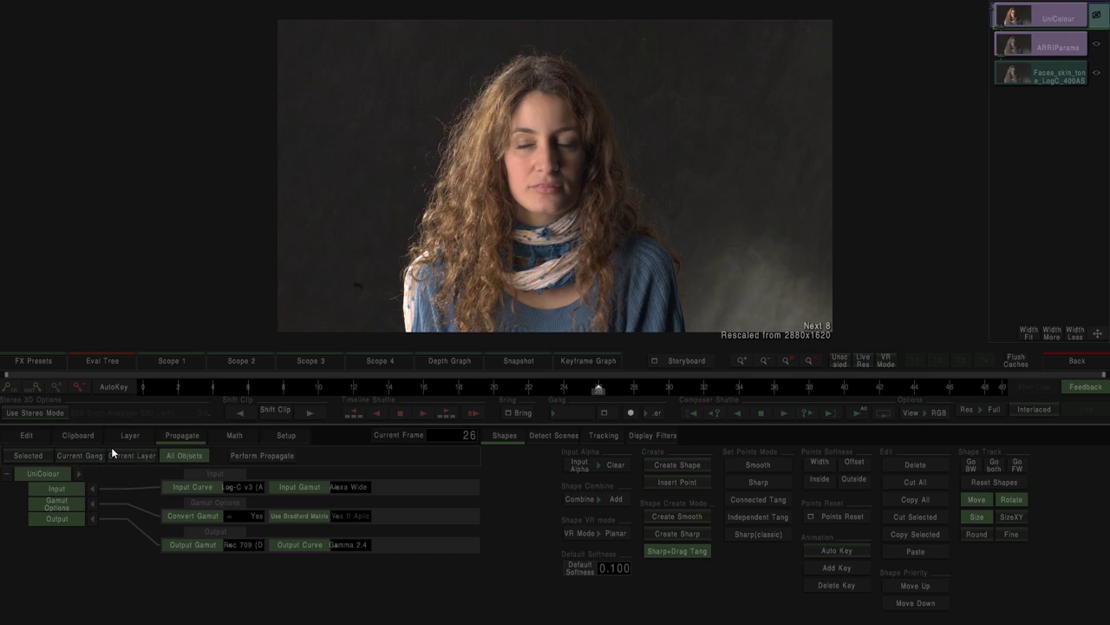
pyautogui.press('Escape')
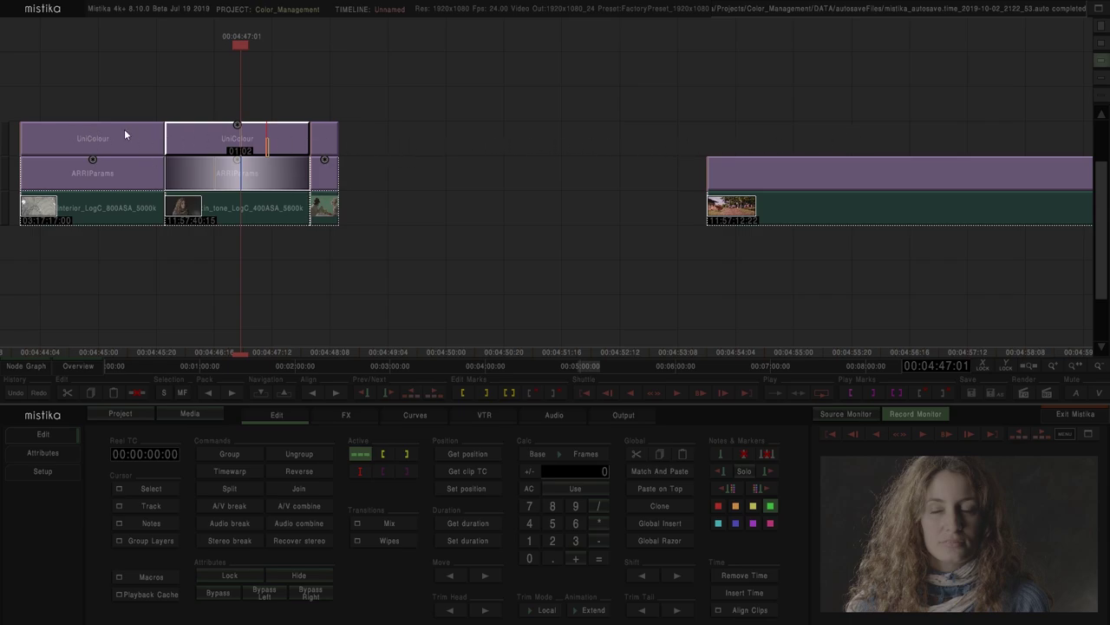
# Examine which clips on the timeline carry UniColour effects, checking both the ARRI group and the neighbouring R3D clips
pyautogui.scroll(-3, 130, 137)
pyautogui.click(253, 158)
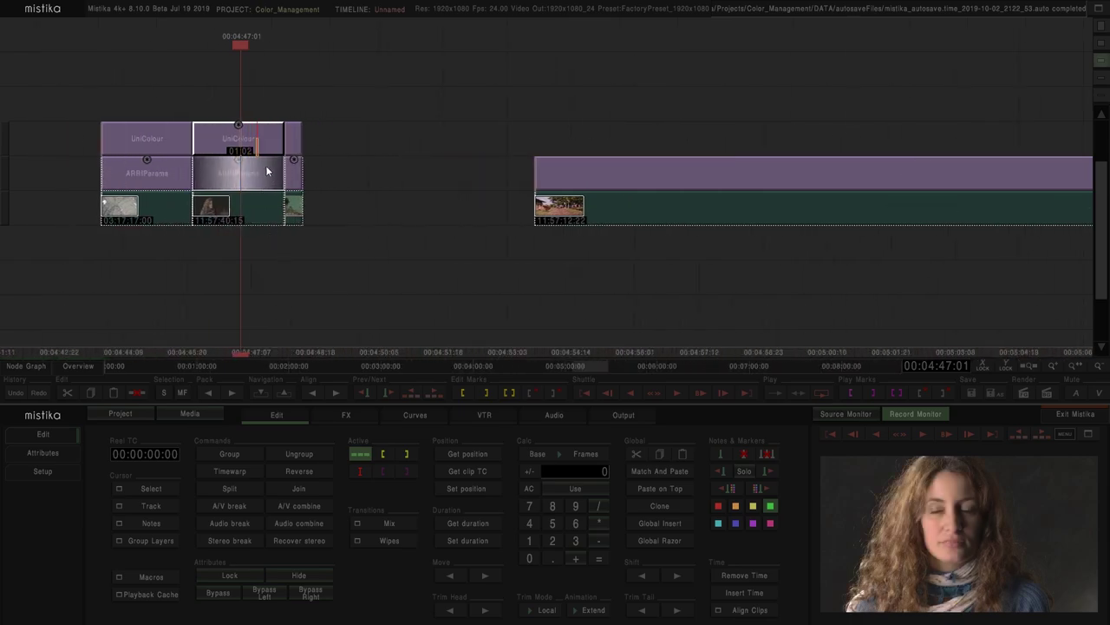
pyautogui.press('Escape')
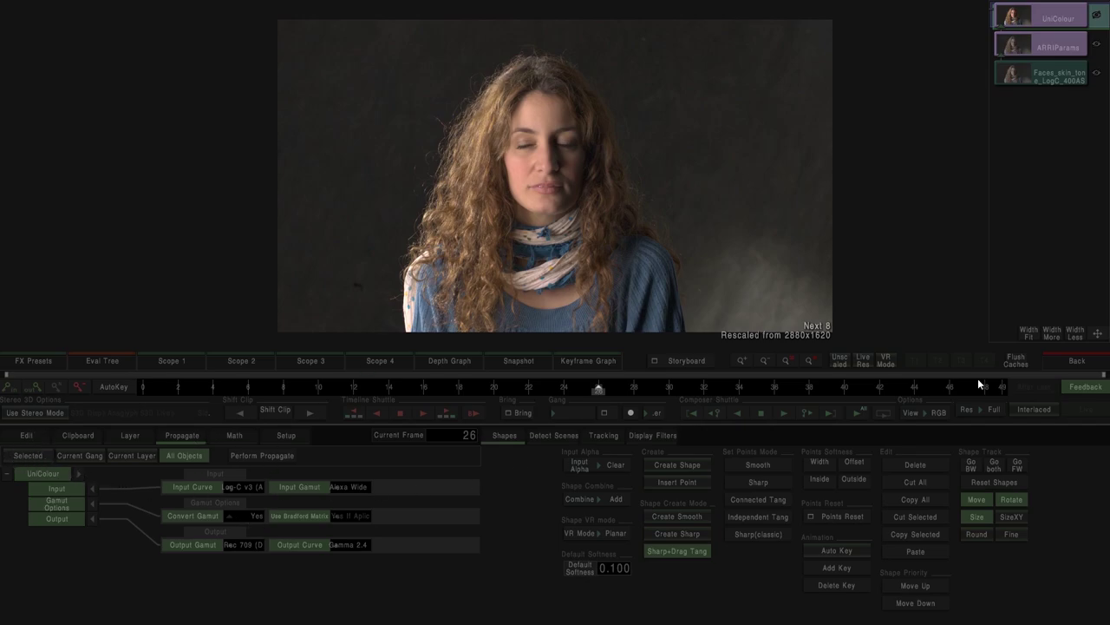
pyautogui.click(1076, 361)
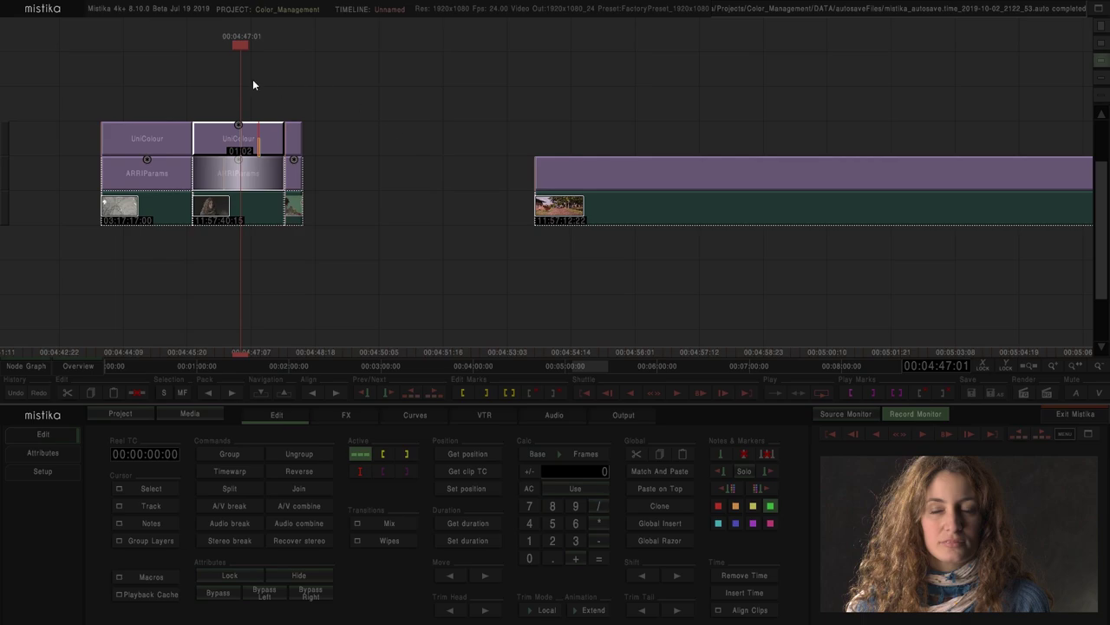
pyautogui.scroll(-2, 289, 231)
pyautogui.scroll(-2, 288, 232)
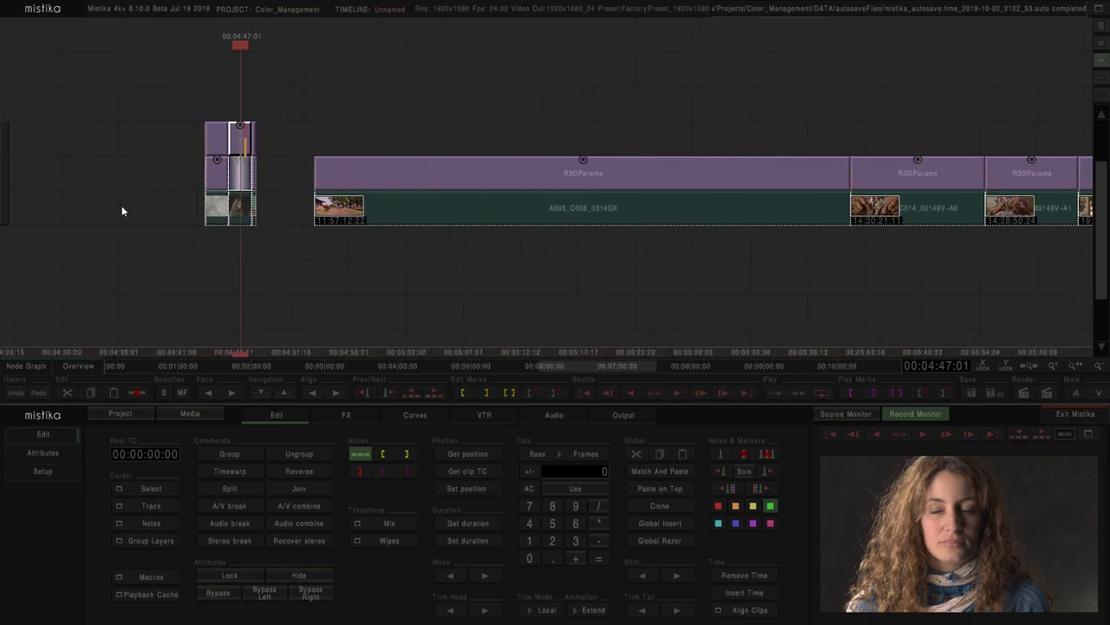
pyautogui.scroll(-2, 177, 128)
pyautogui.scroll(4, 213, 281)
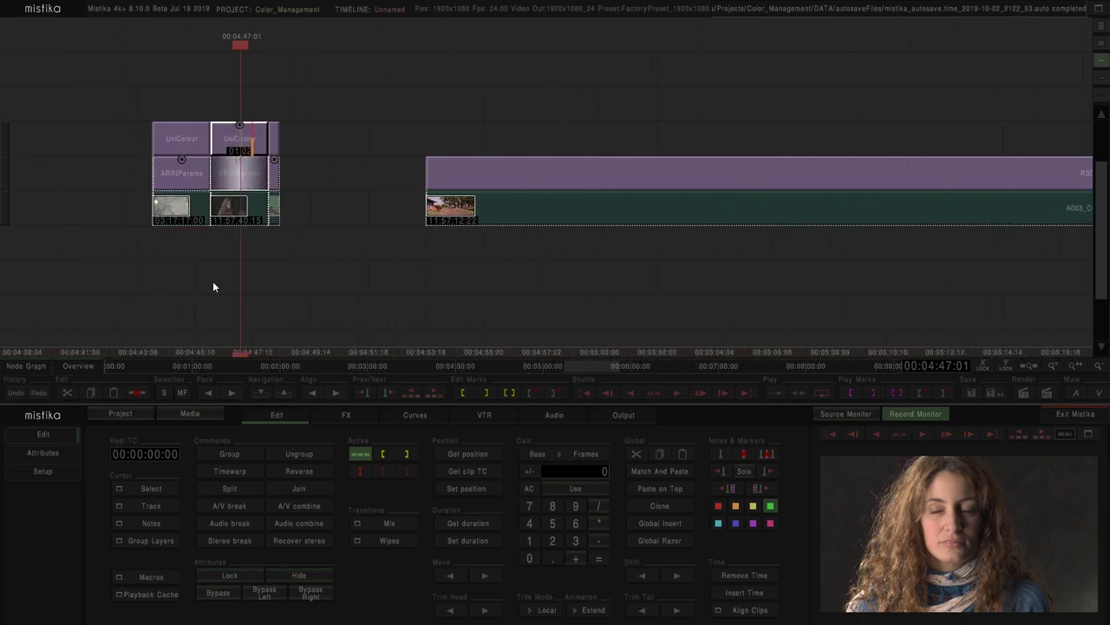
# Propagate the skin tone clip's selected UniColour parameters to All Objects and accept overwriting all clips
pyautogui.doubleClick(252, 125)
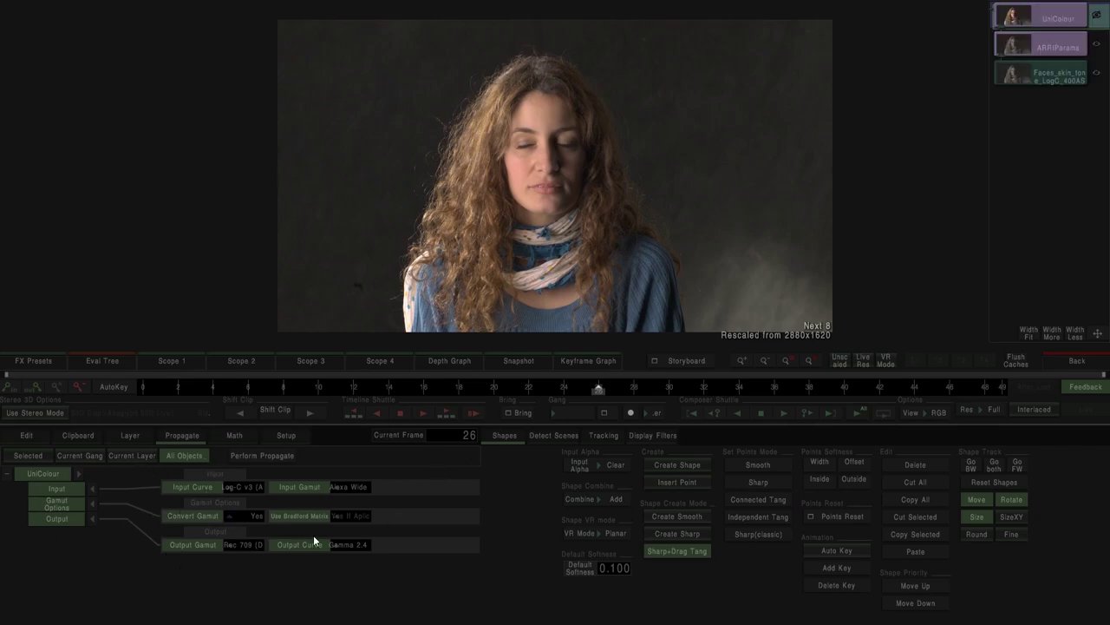
pyautogui.click(254, 457)
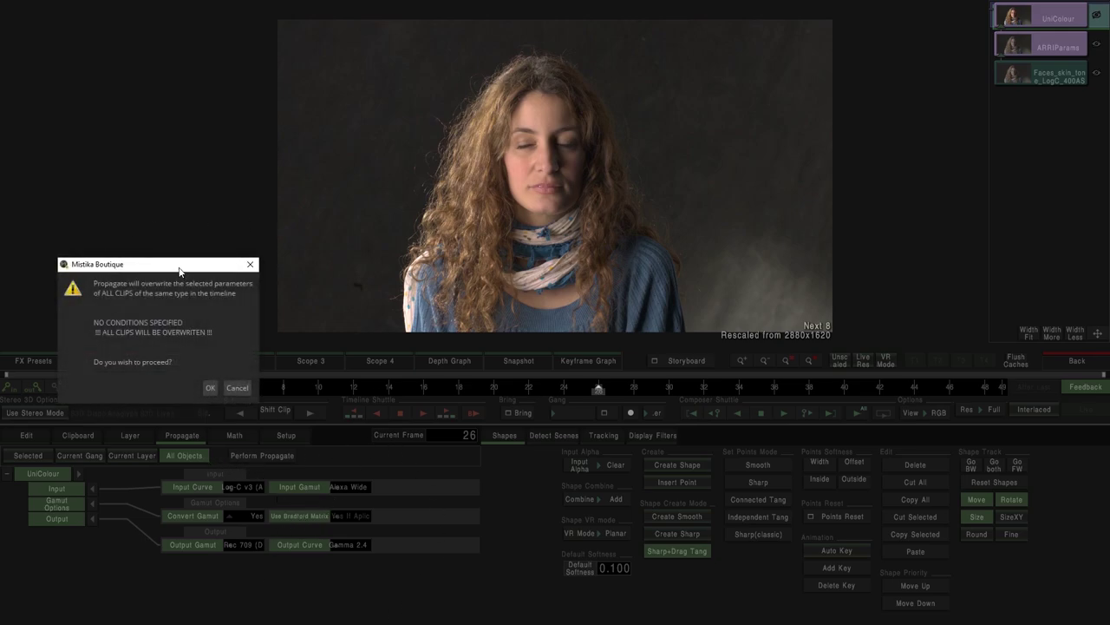
pyautogui.moveTo(180, 272); pyautogui.dragTo(287, 220)
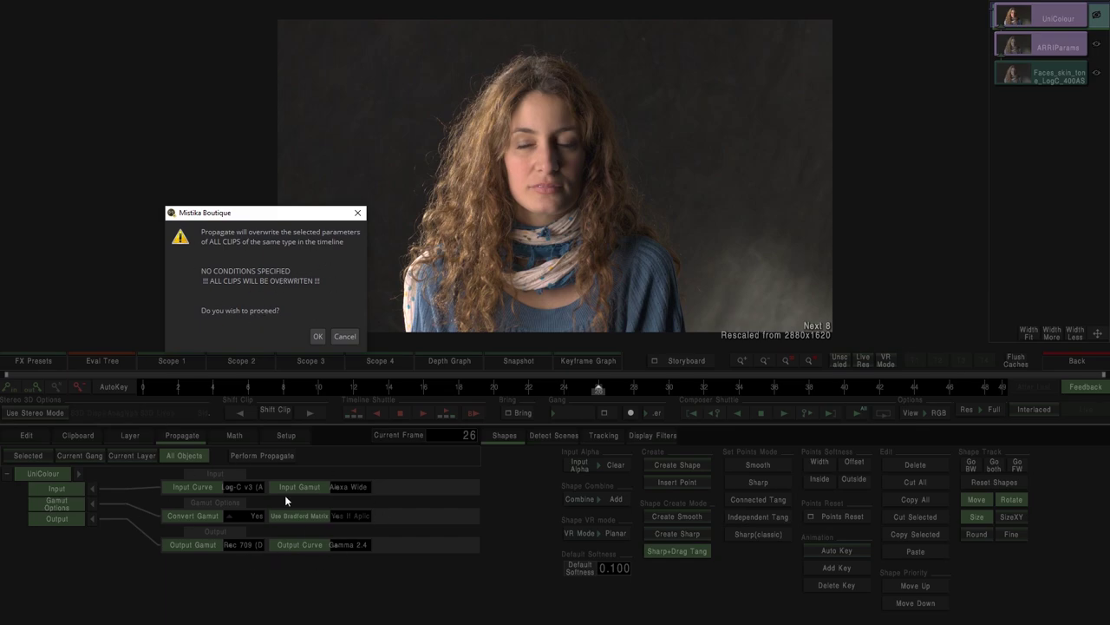
pyautogui.click(318, 336)
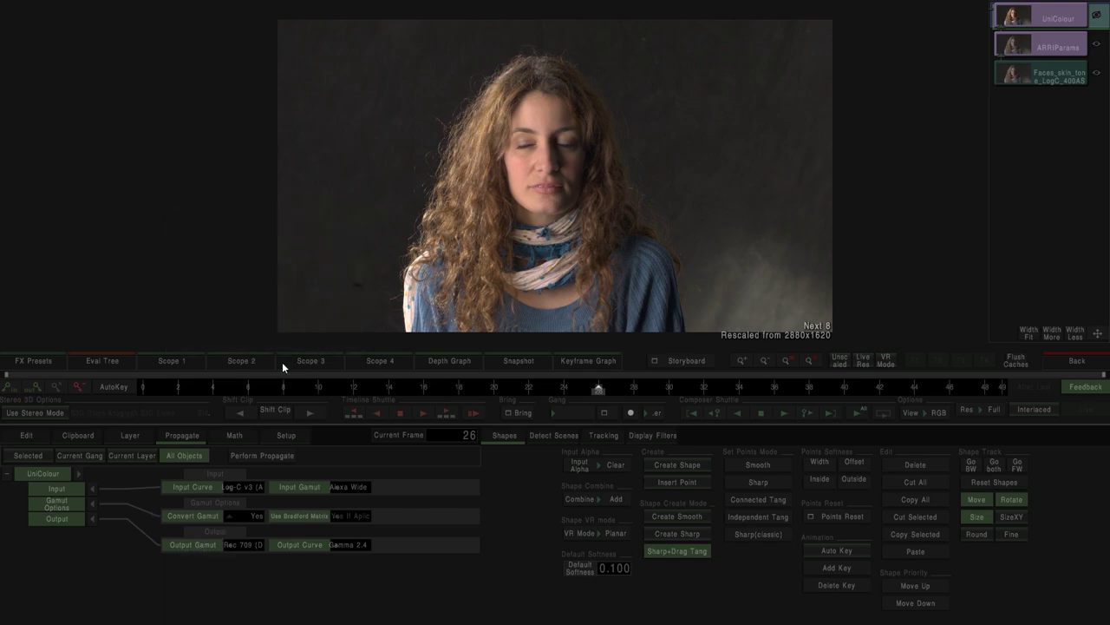
# Check the propagated UniColour settings on the church interior and green screen clips, exiting each effect
pyautogui.click(1048, 359)
pyautogui.doubleClick(122, 145)
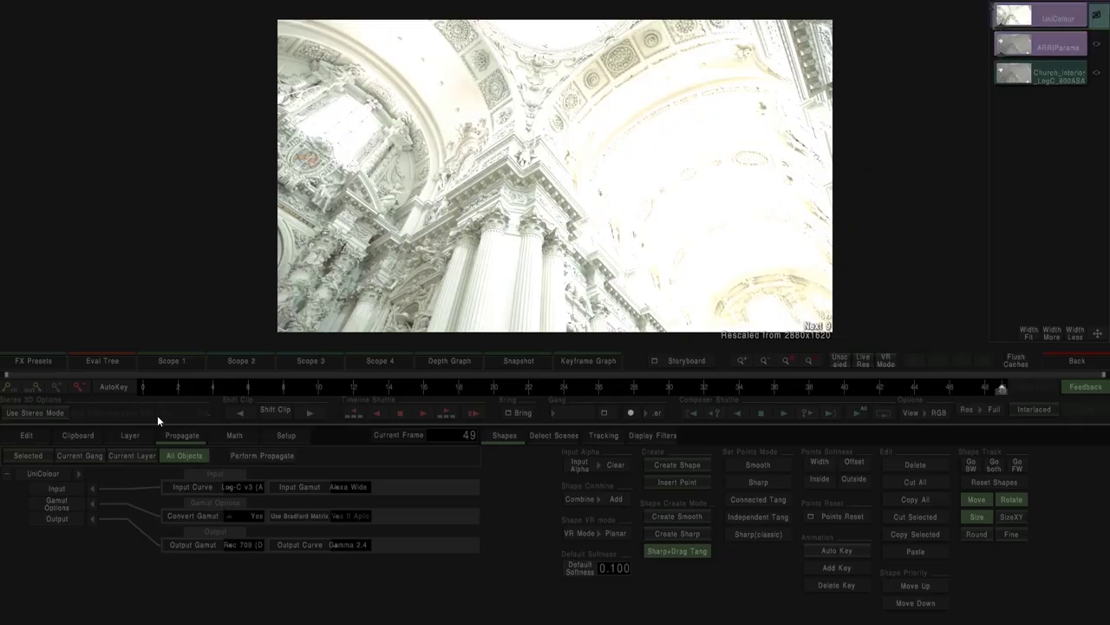
pyautogui.click(1074, 354)
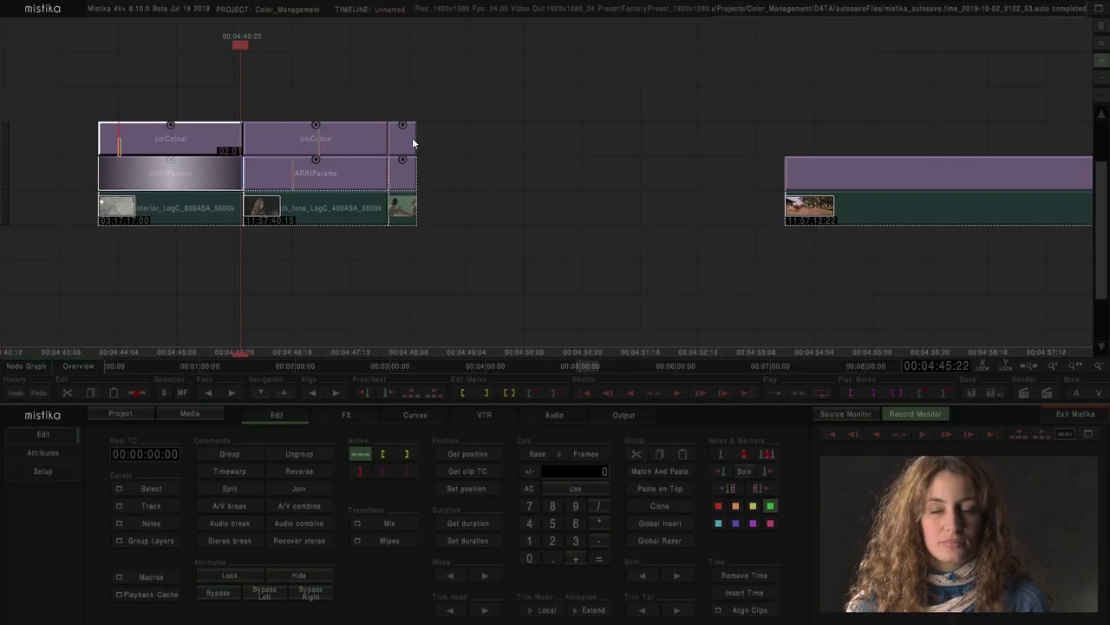
pyautogui.doubleClick(413, 139)
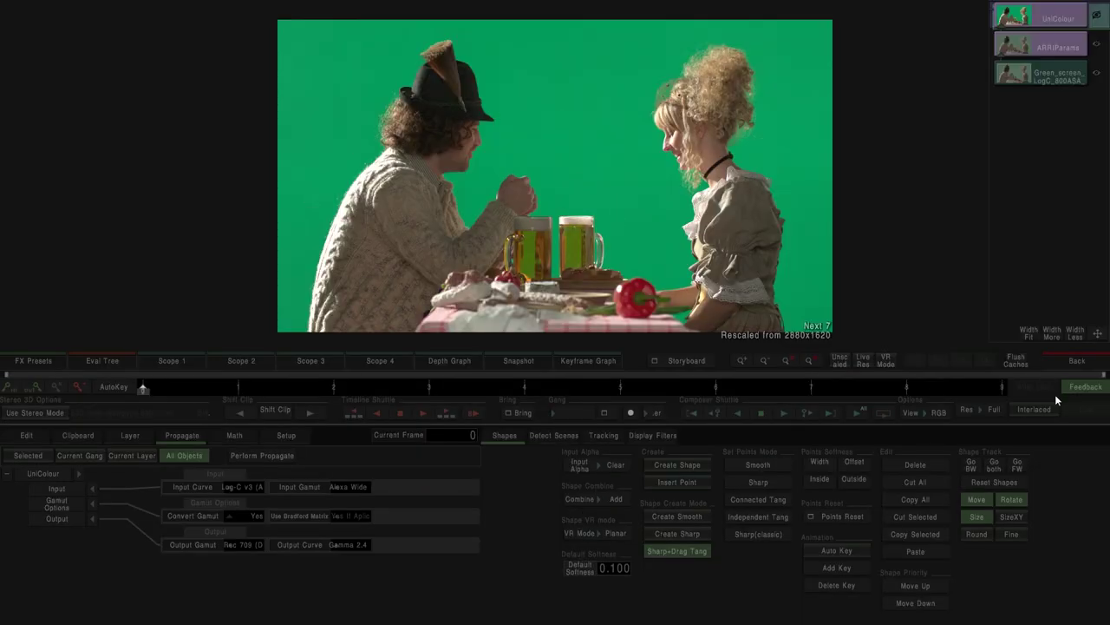
pyautogui.click(1076, 360)
# Delete the UniColour effects above the green screen and interior clips, and extend the remaining one across all three ARRI clips
pyautogui.moveTo(244, 245); pyautogui.dragTo(243, 298)
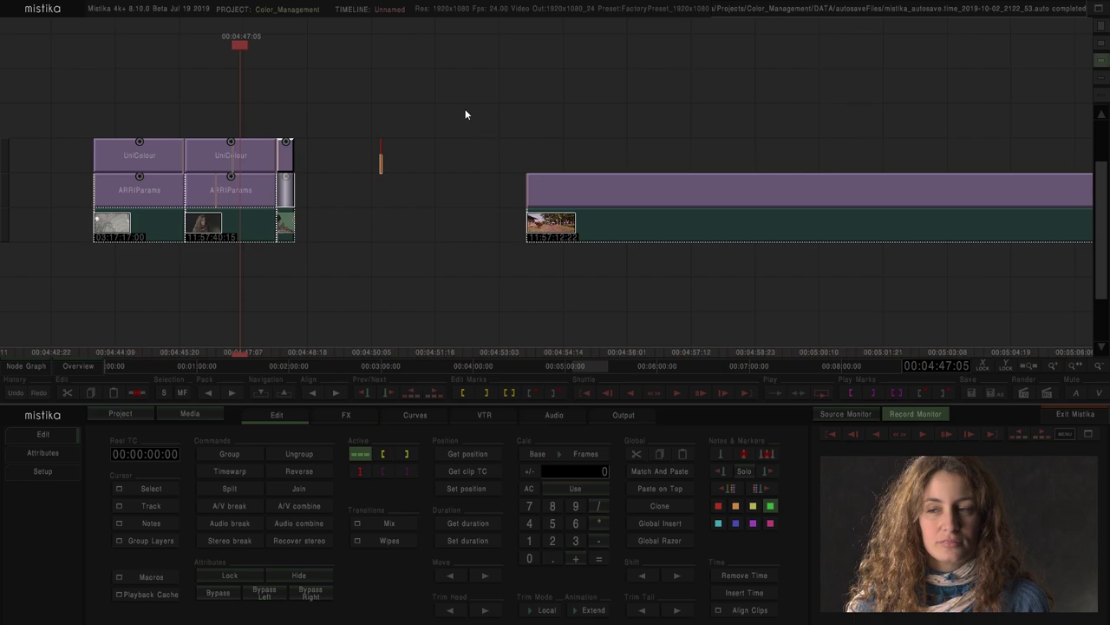
pyautogui.click(289, 163)
pyautogui.press('Delete')
pyautogui.click(168, 161)
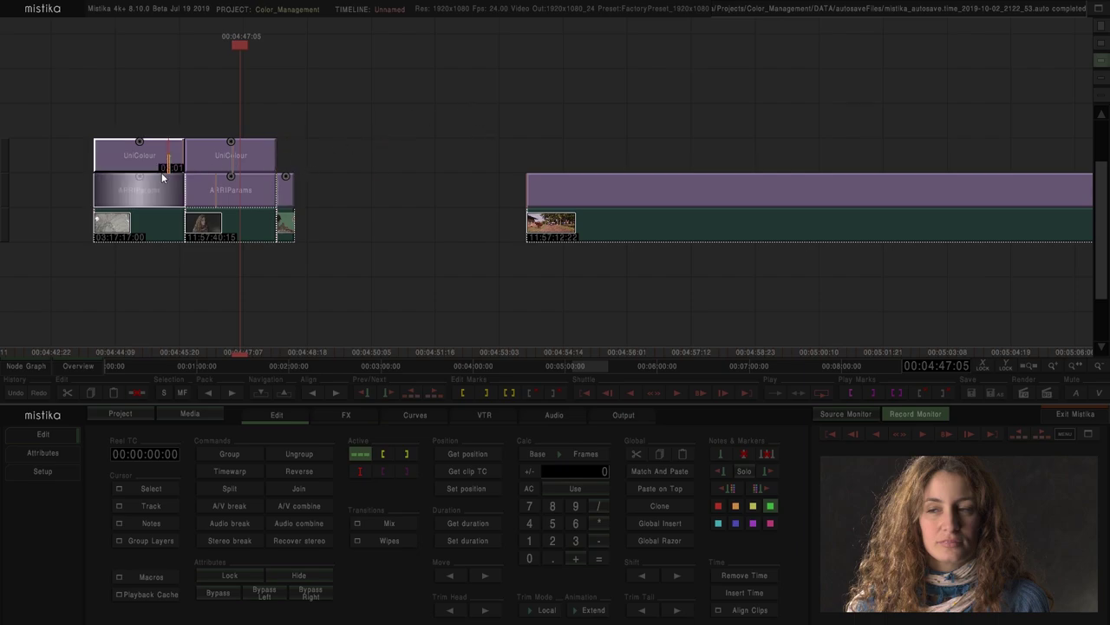
pyautogui.press('Delete')
pyautogui.moveTo(249, 161)
pyautogui.mouseDown()
pyautogui.moveTo(140, 161)
pyautogui.moveTo(293, 162)
pyautogui.mouseUp()
pyautogui.click(182, 159)
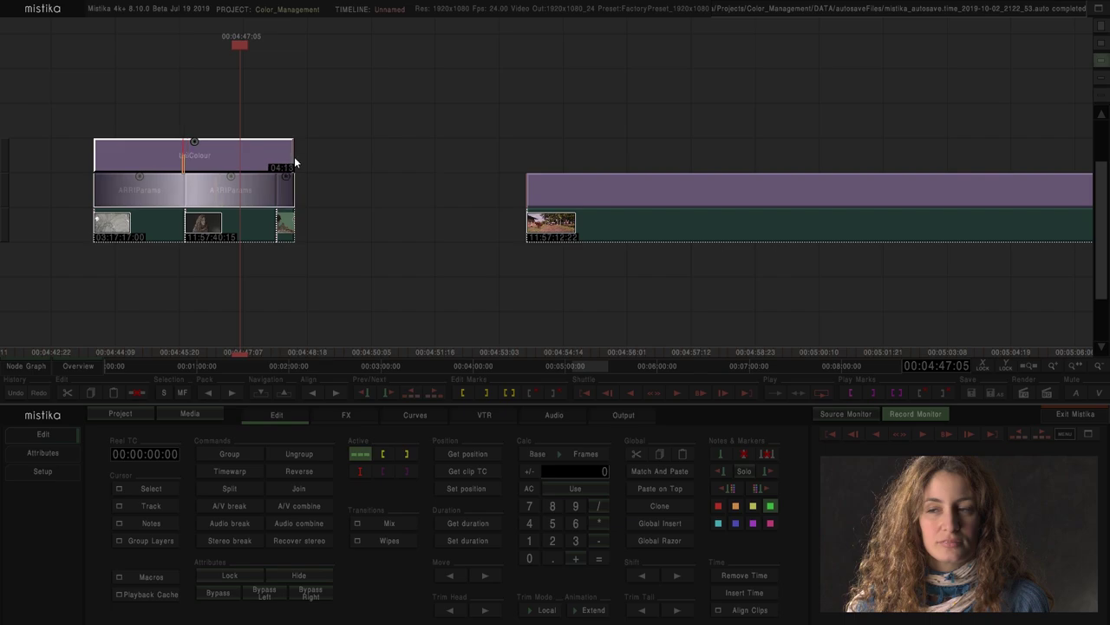
pyautogui.click(220, 312)
# Move the extended UniColour up two tracks and return it to the track directly above the ARRIParams effects
pyautogui.click(156, 151)
pyautogui.moveTo(208, 164)
pyautogui.mouseDown()
pyautogui.moveTo(210, 104)
pyautogui.moveTo(65, 93)
pyautogui.mouseUp()
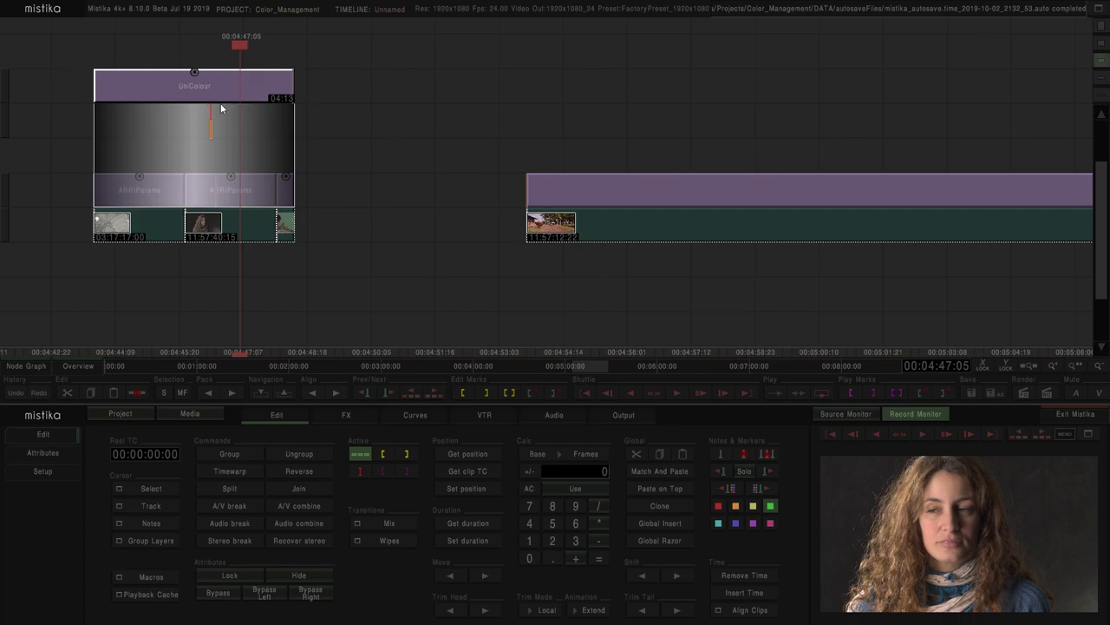
pyautogui.moveTo(235, 87); pyautogui.dragTo(227, 161)
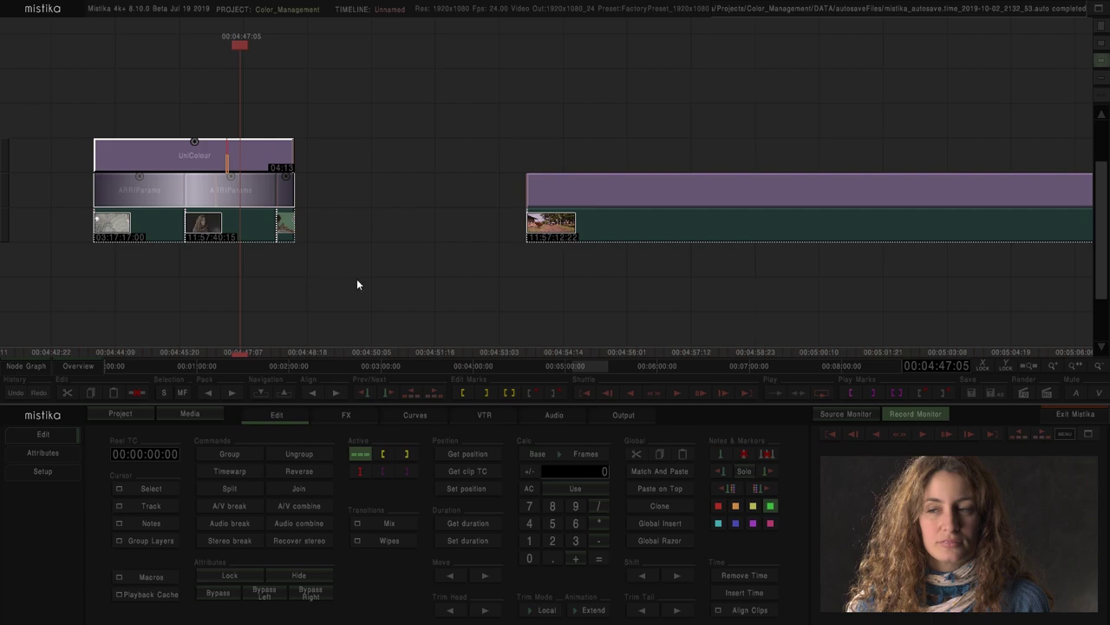
# Select the three ARRIParams effects with the shared UniColour and split UniColour at the clip cuts using the Split conform macro
pyautogui.moveTo(403, 287); pyautogui.dragTo(61, 164)
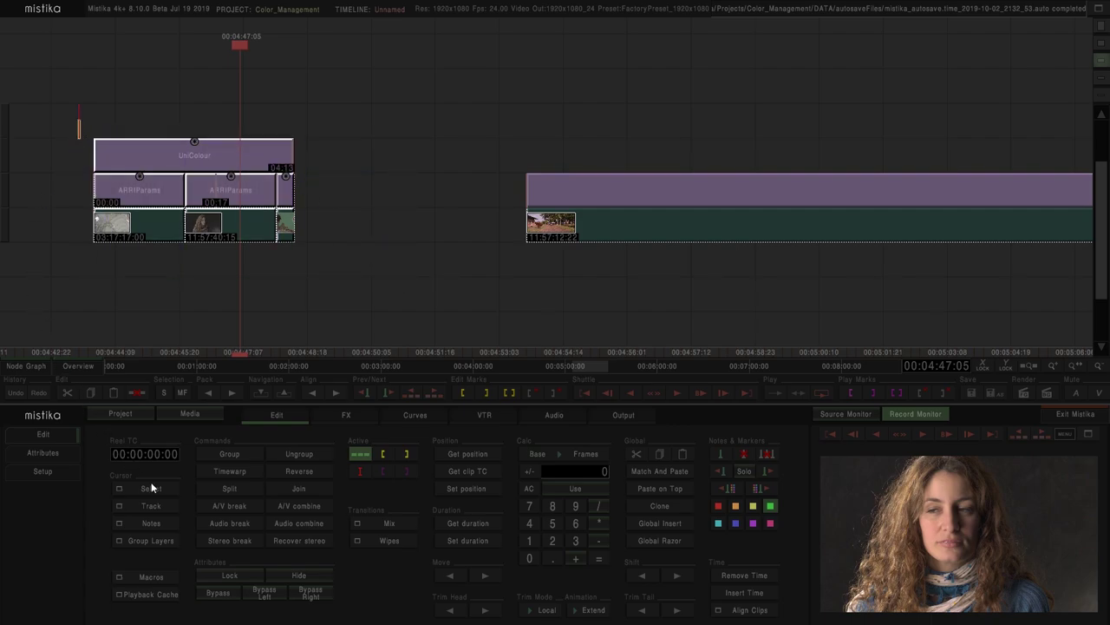
pyautogui.click(147, 577)
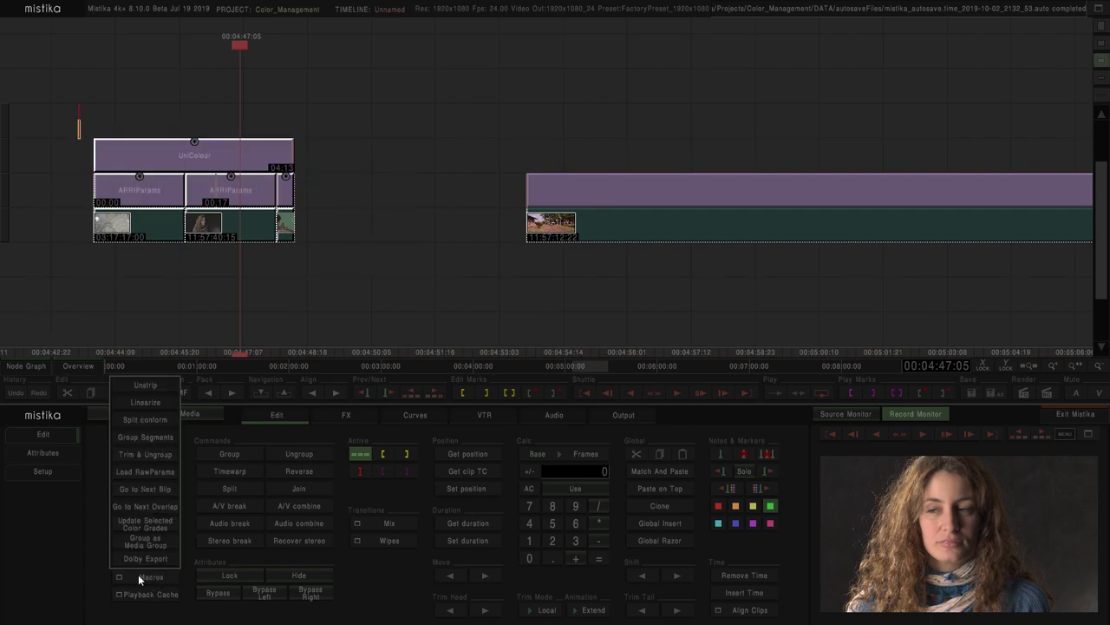
pyautogui.click(138, 420)
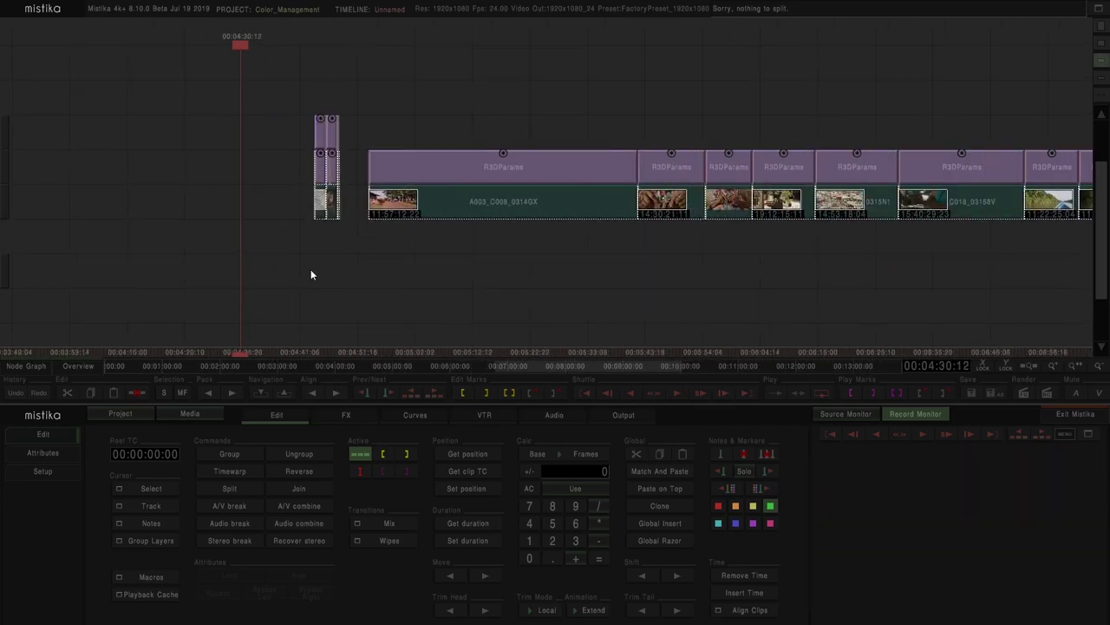
pyautogui.click(332, 147)
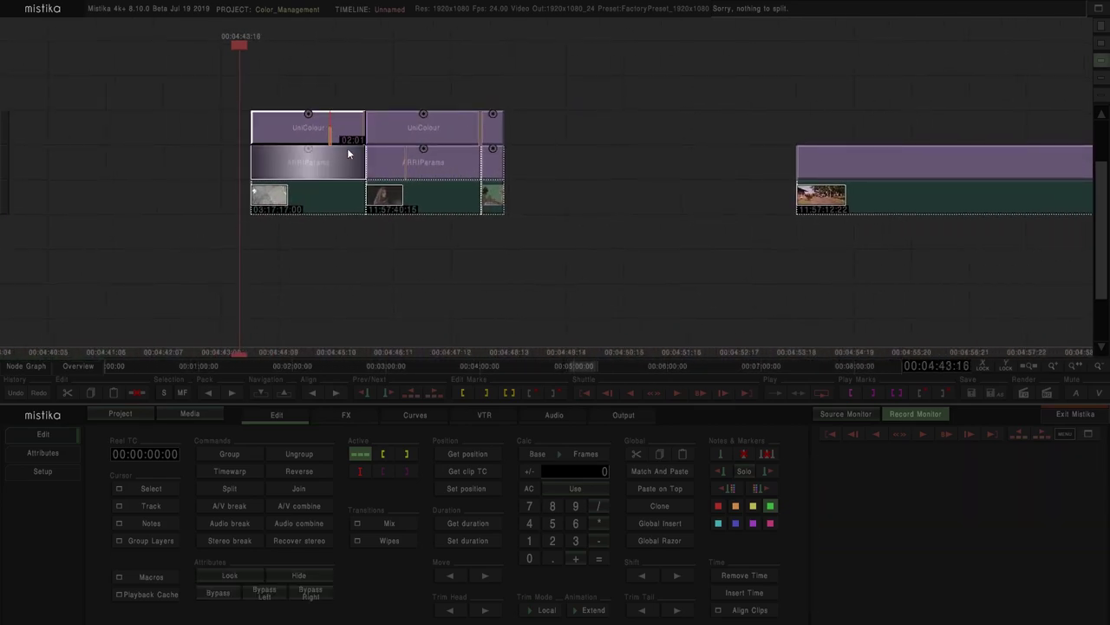
# Examine the separate UniColour effects above the three ARRI clips
pyautogui.click(412, 126)
pyautogui.click(565, 151)
pyautogui.click(440, 137)
pyautogui.click(312, 129)
pyautogui.click(412, 132)
pyautogui.click(491, 131)
pyautogui.click(408, 129)
pyautogui.click(334, 129)
pyautogui.click(423, 122)
pyautogui.click(500, 127)
pyautogui.click(449, 125)
pyautogui.click(328, 118)
# Delete the UniColour effects above the skin tone and green screen clips and extend the first one across all three clips
pyautogui.moveTo(513, 134); pyautogui.dragTo(420, 102)
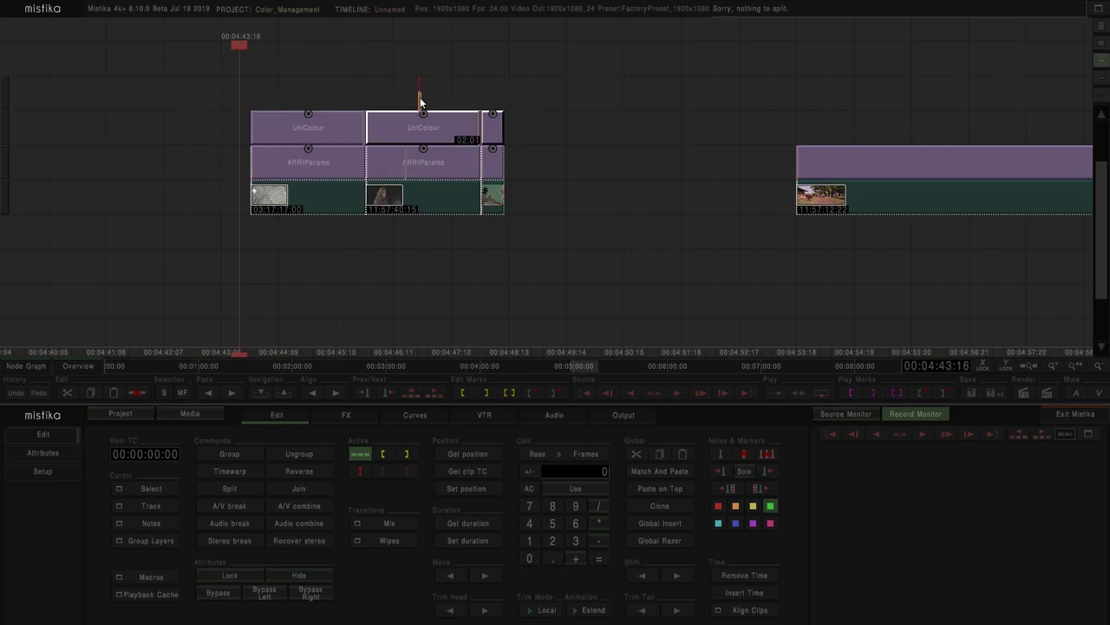
pyautogui.click(336, 124)
pyautogui.moveTo(365, 130); pyautogui.dragTo(504, 139)
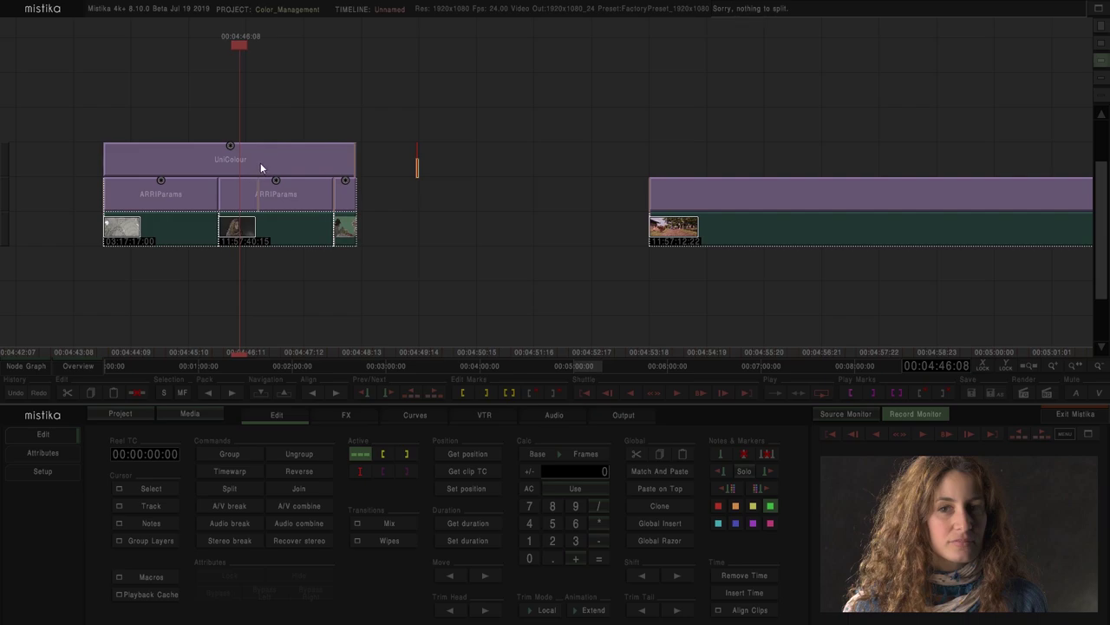
# Move the shared UniColour up four tracks, keeping it aligned with the three ARRI clips
pyautogui.moveTo(297, 91); pyautogui.dragTo(298, 122)
pyautogui.click(268, 199)
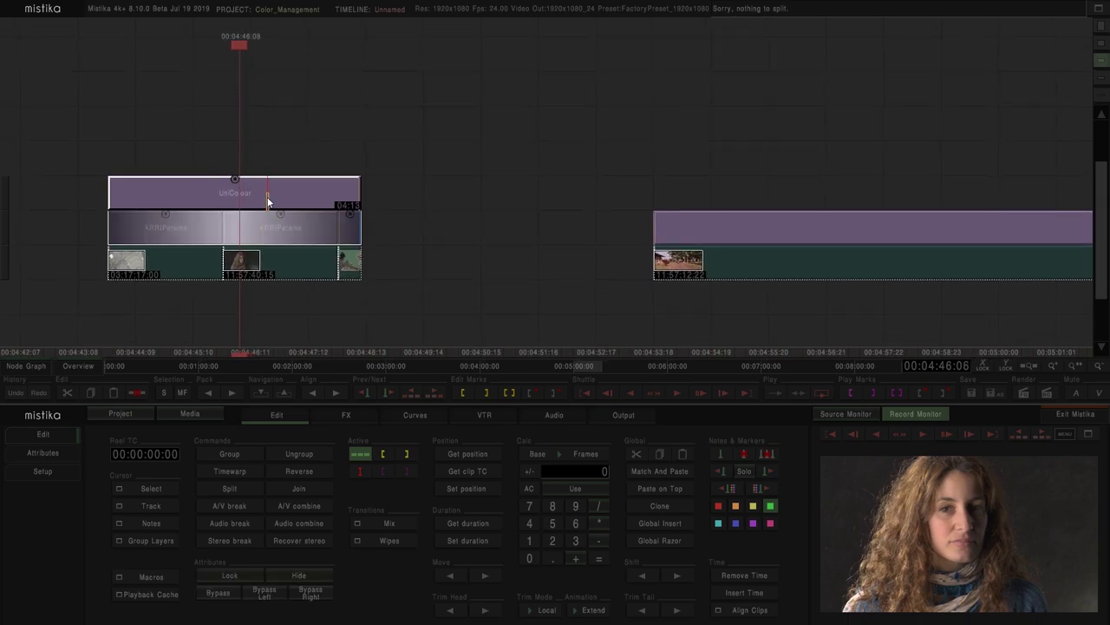
pyautogui.moveTo(265, 193)
pyautogui.mouseDown()
pyautogui.moveTo(275, 154)
pyautogui.moveTo(259, 104)
pyautogui.moveTo(268, 77)
pyautogui.moveTo(244, 53)
pyautogui.mouseUp()
pyautogui.click(295, 62)
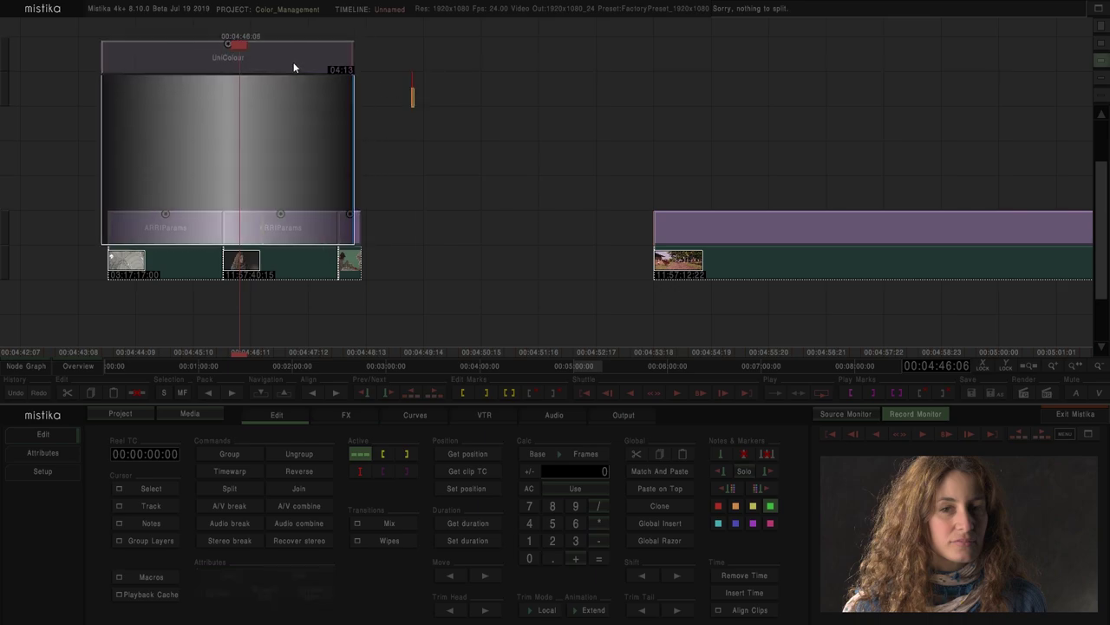
pyautogui.click(347, 115)
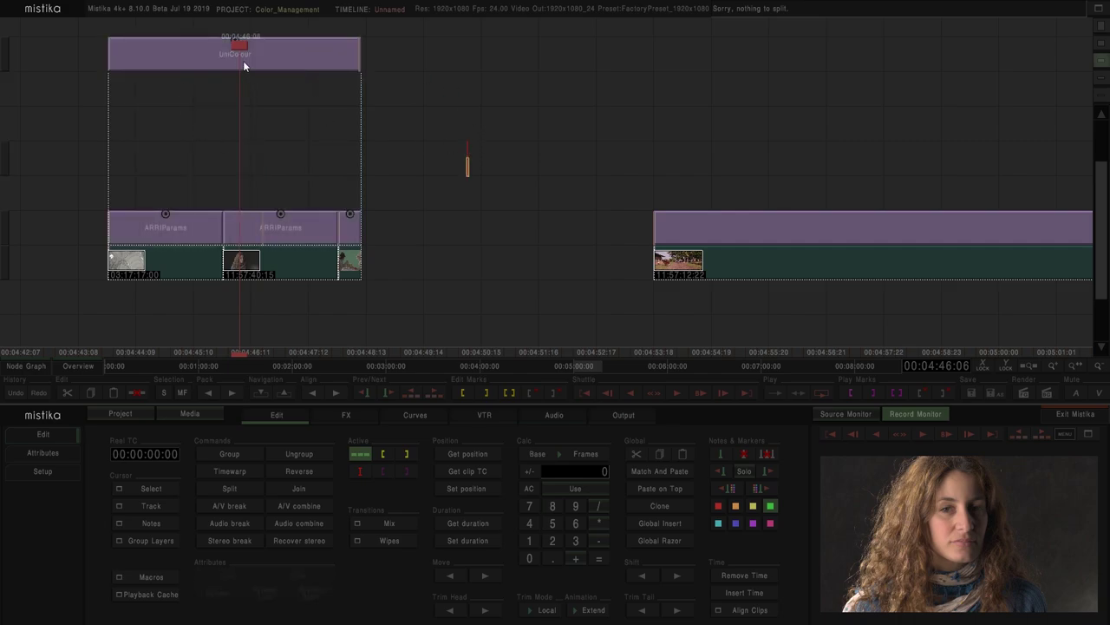
pyautogui.press('Right')
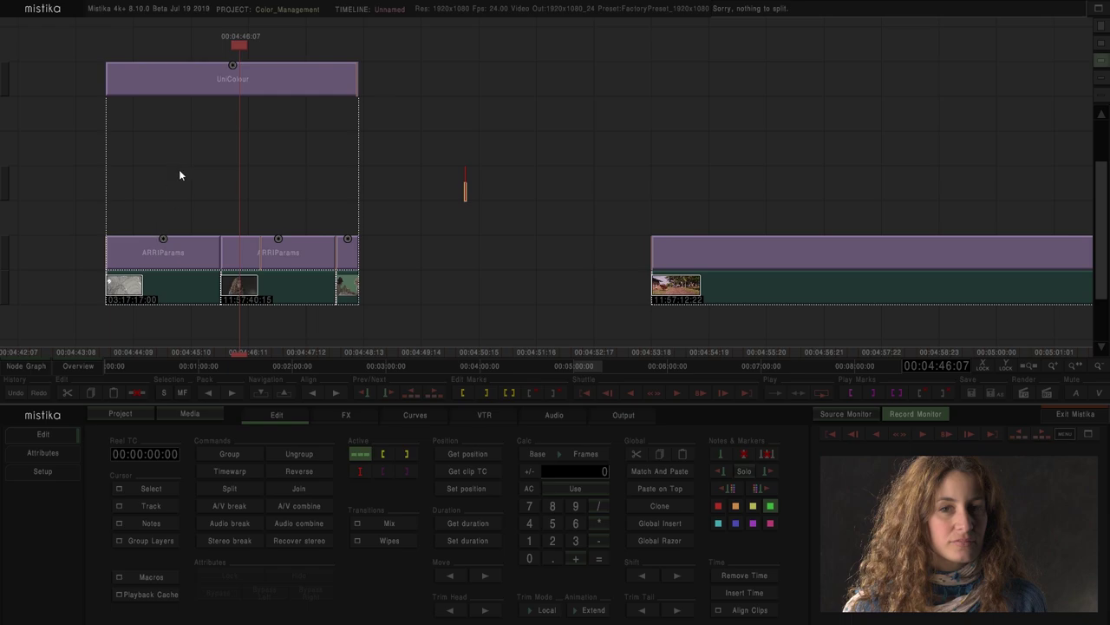
# Select the three ARRIParams effects and add a Framing and a Color Grade effect above each one
pyautogui.moveTo(412, 259); pyautogui.dragTo(179, 212)
pyautogui.click(330, 415)
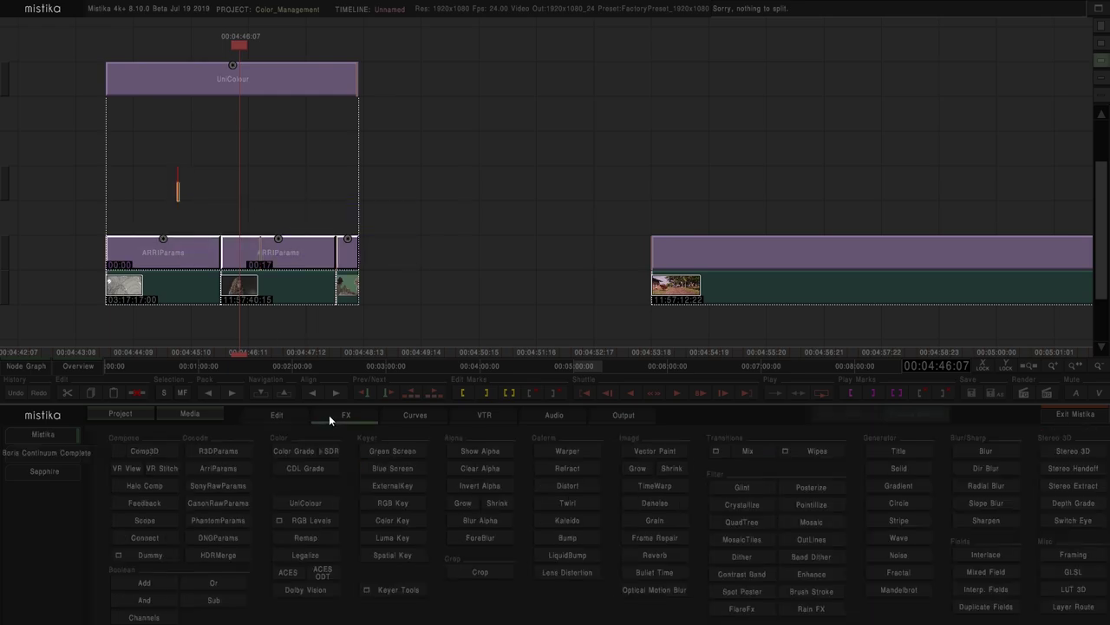
pyautogui.click(1069, 554)
pyautogui.click(300, 451)
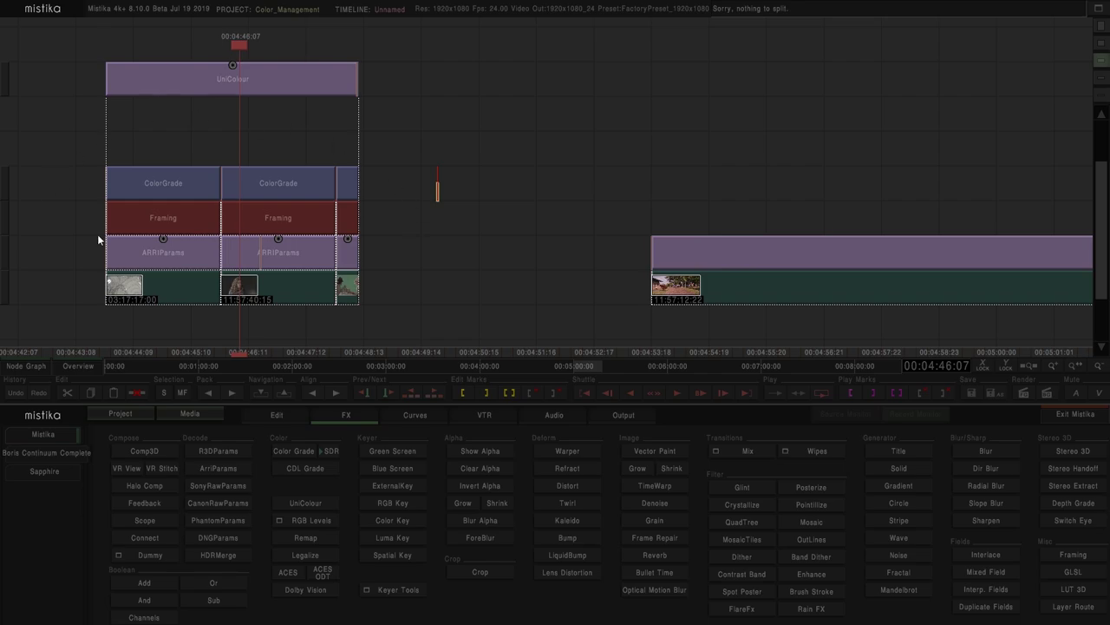
# Delete the Framing and Color Grade effects and return UniColour to the track directly above the ARRIParams effects
pyautogui.click(133, 153)
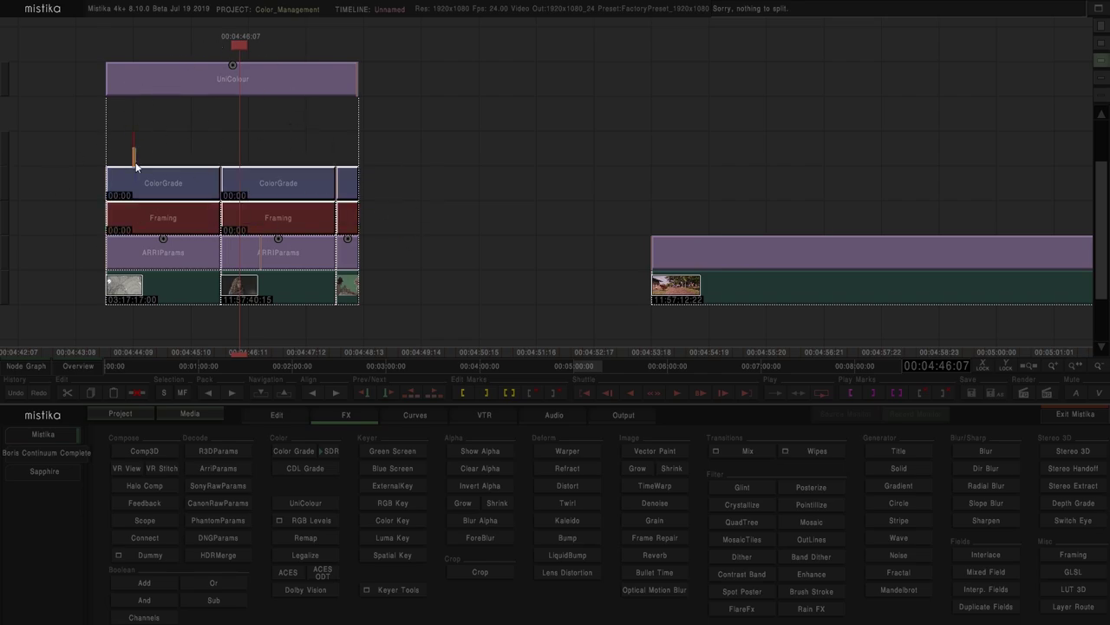
pyautogui.press('Delete')
pyautogui.click(211, 84)
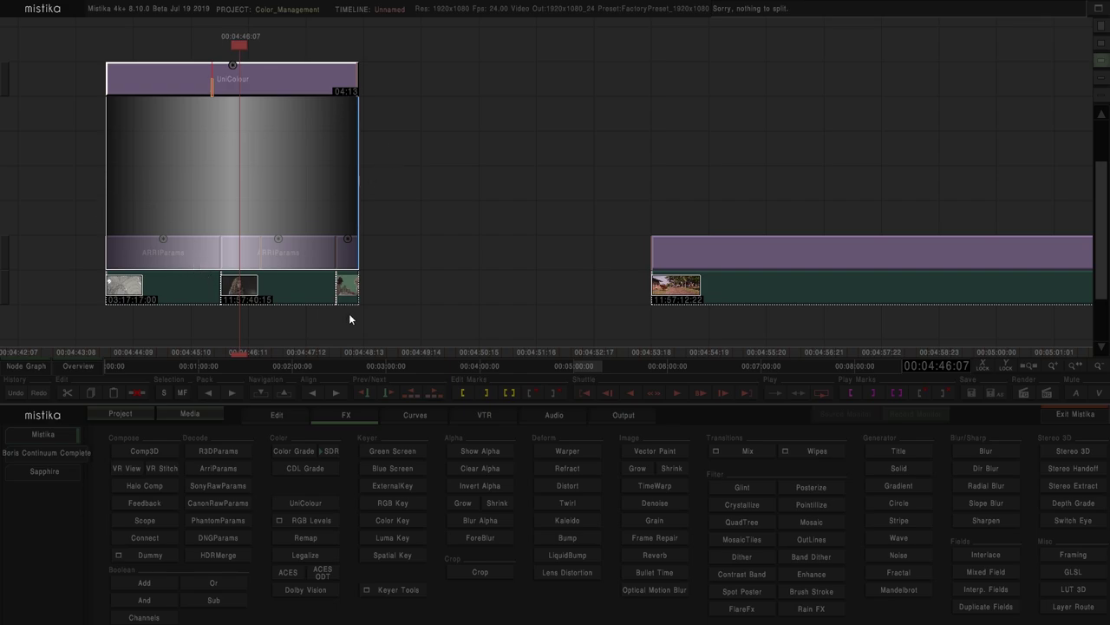
pyautogui.moveTo(312, 87); pyautogui.dragTo(308, 217)
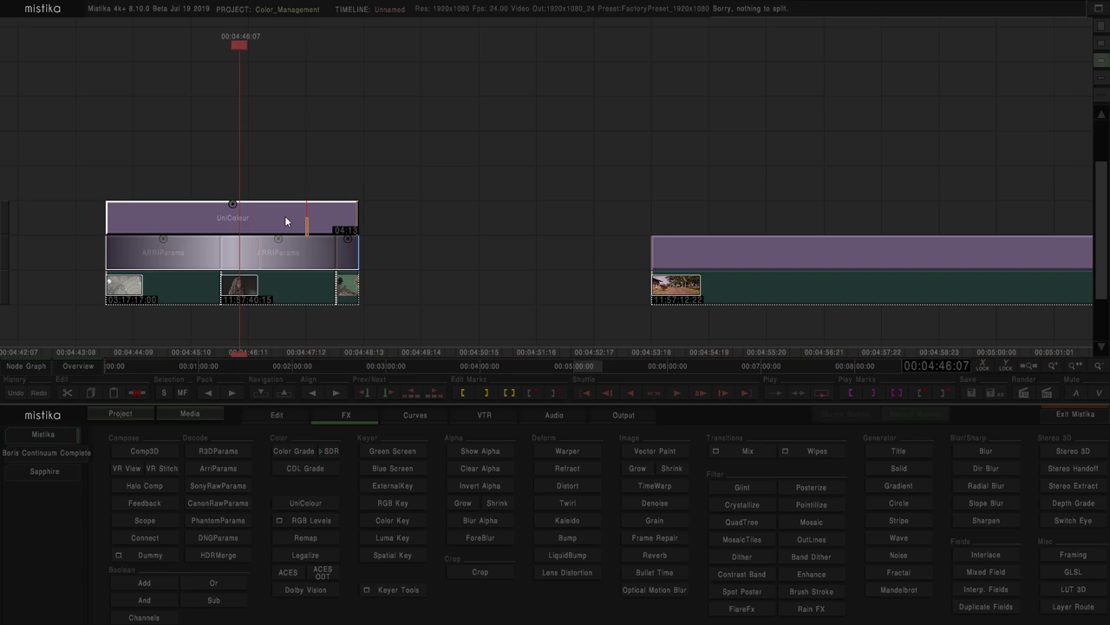
# Raise the shared UniColour four tracks again and stack Framing and Color Grade effects between it and the three ARRIParams effects
pyautogui.click(379, 207)
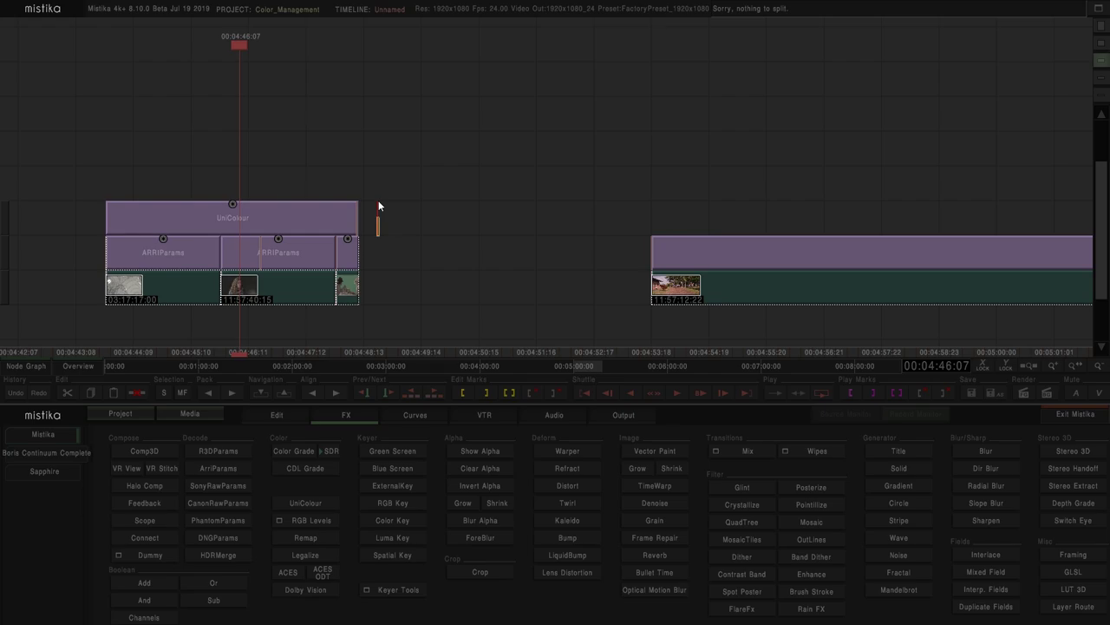
pyautogui.moveTo(321, 220); pyautogui.dragTo(315, 89)
pyautogui.moveTo(410, 246); pyautogui.dragTo(95, 265)
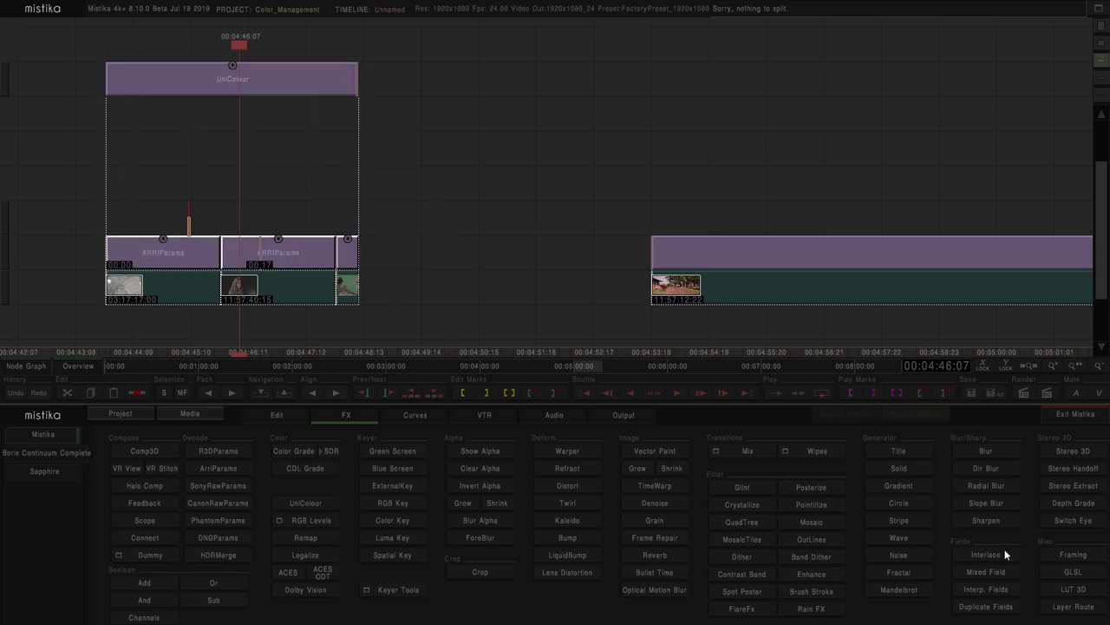
pyautogui.click(1072, 555)
pyautogui.click(293, 452)
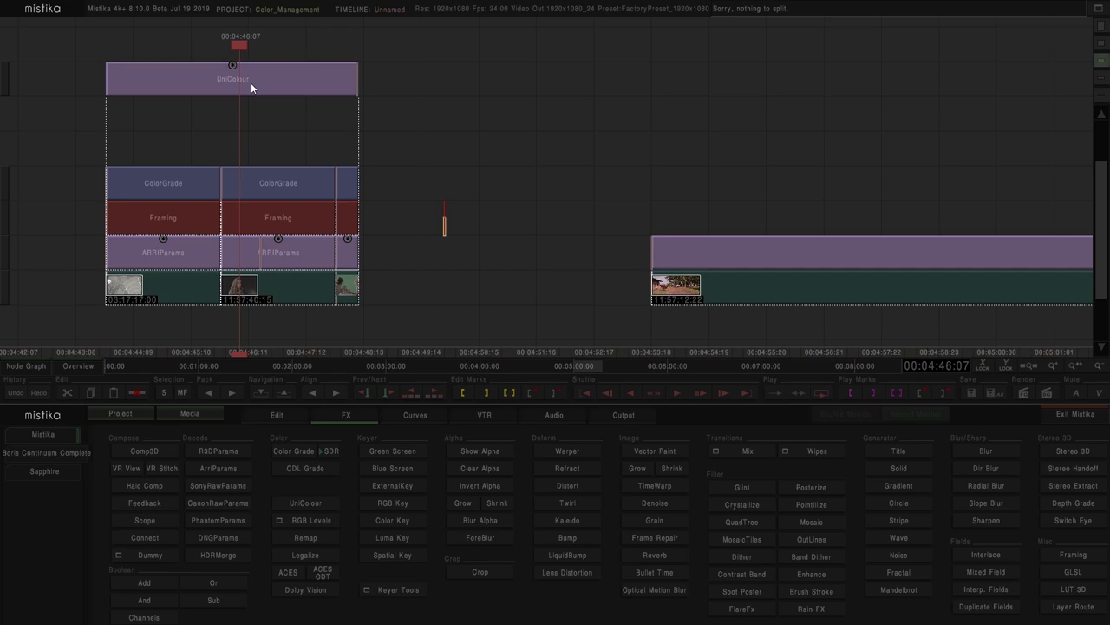
# Delete the Framing and Color Grade effects and the shared UniColour above the three ARRI clips
pyautogui.click(189, 158)
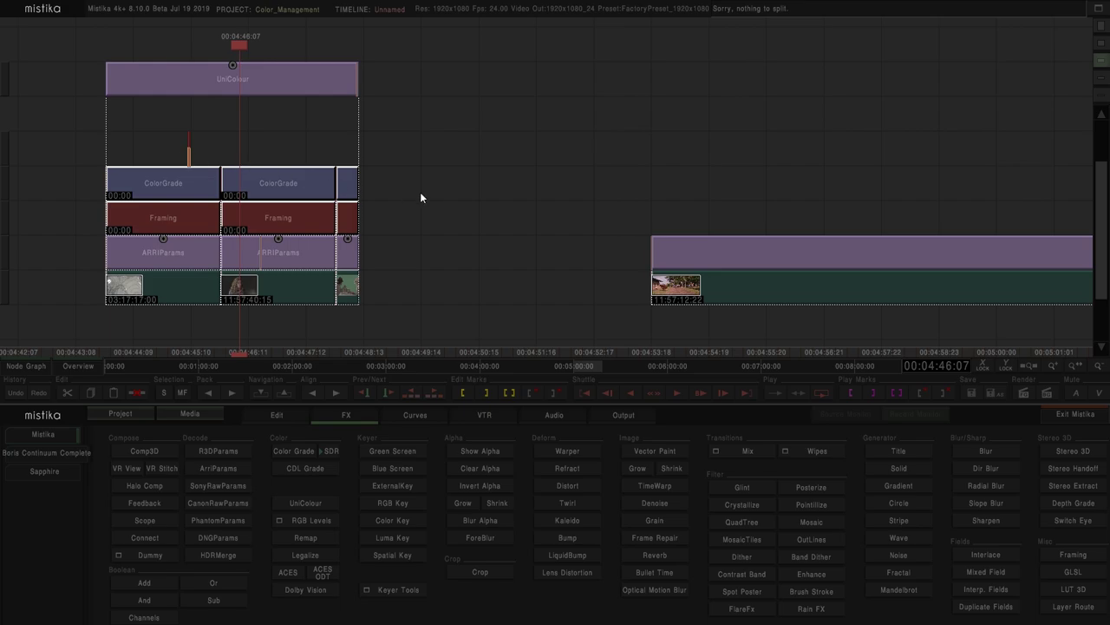
pyautogui.press('Delete')
pyautogui.click(306, 87)
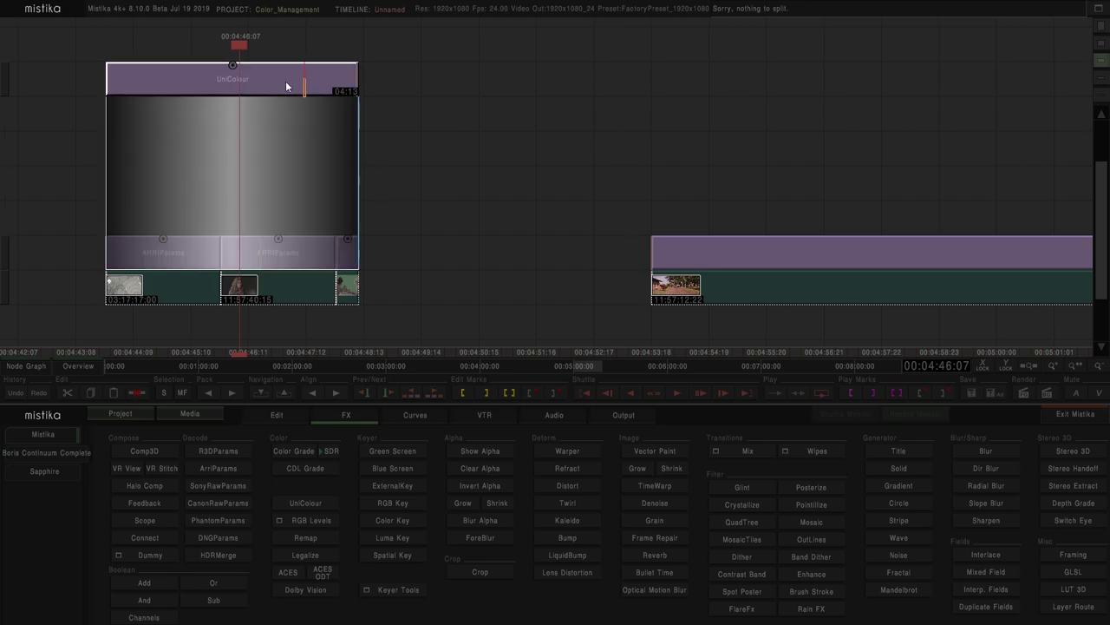
pyautogui.press('Delete')
# Add a UniColour directly above the skin tone clip's ARRIParams and check its conversion settings
pyautogui.click(269, 244)
pyautogui.click(305, 502)
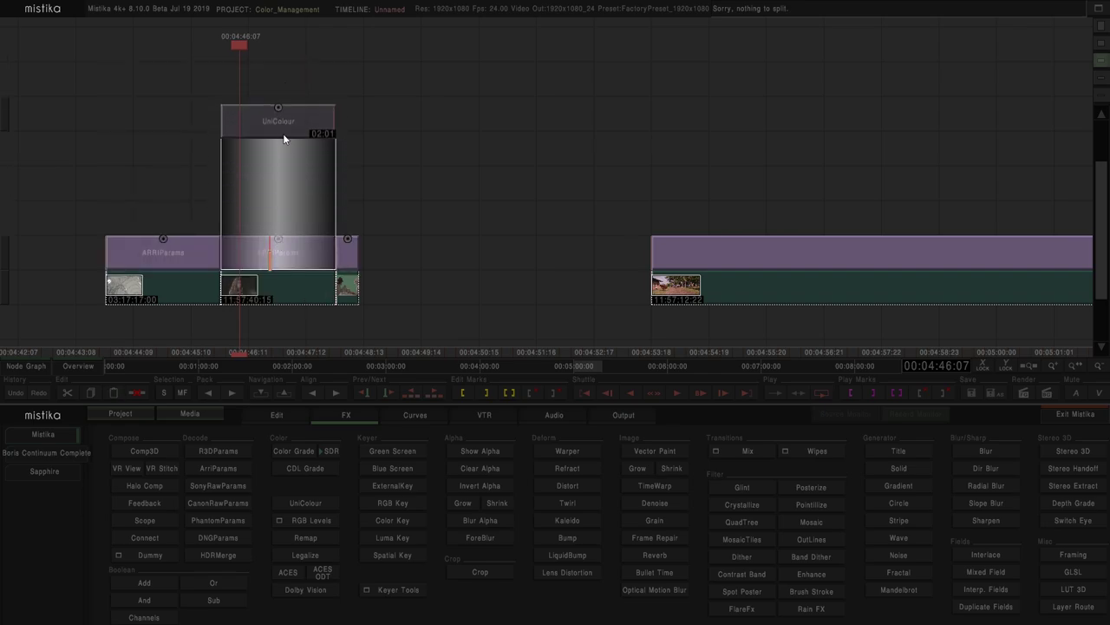
pyautogui.click(277, 227)
pyautogui.doubleClick(285, 220)
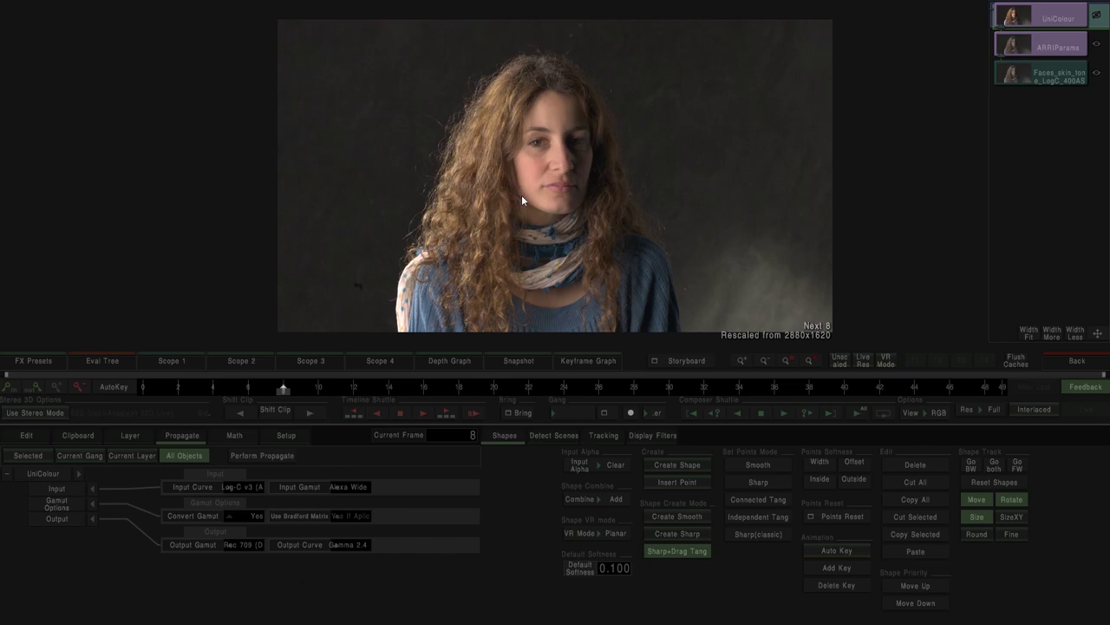
pyautogui.click(1067, 360)
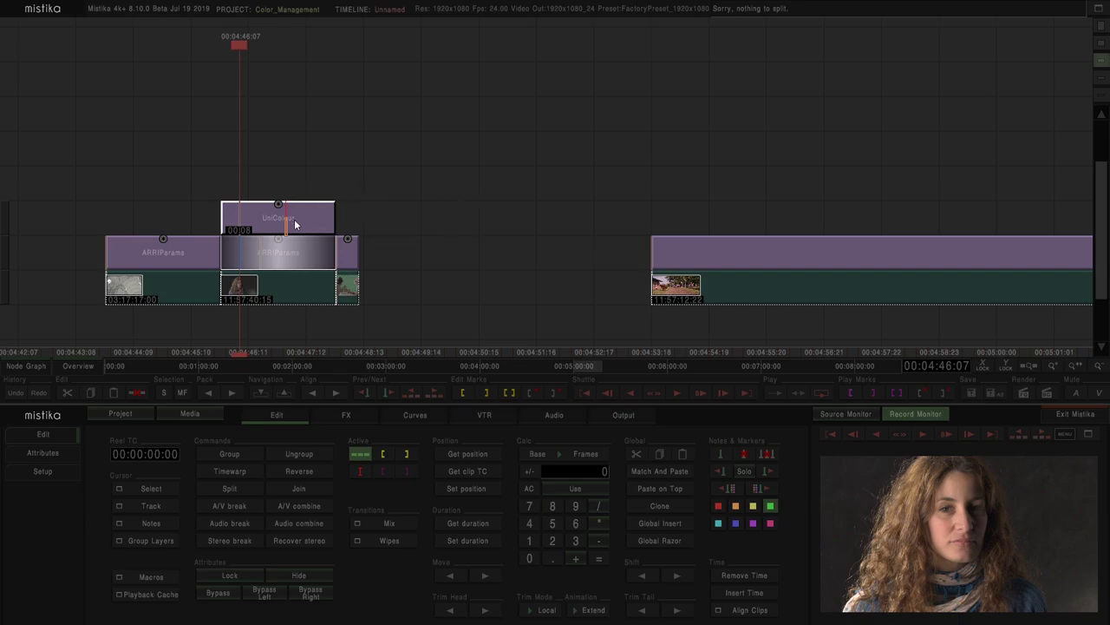
# Insert a Color Grade between ARRIParams and UniColour on the skin tone clip
pyautogui.click(289, 268)
pyautogui.click(344, 416)
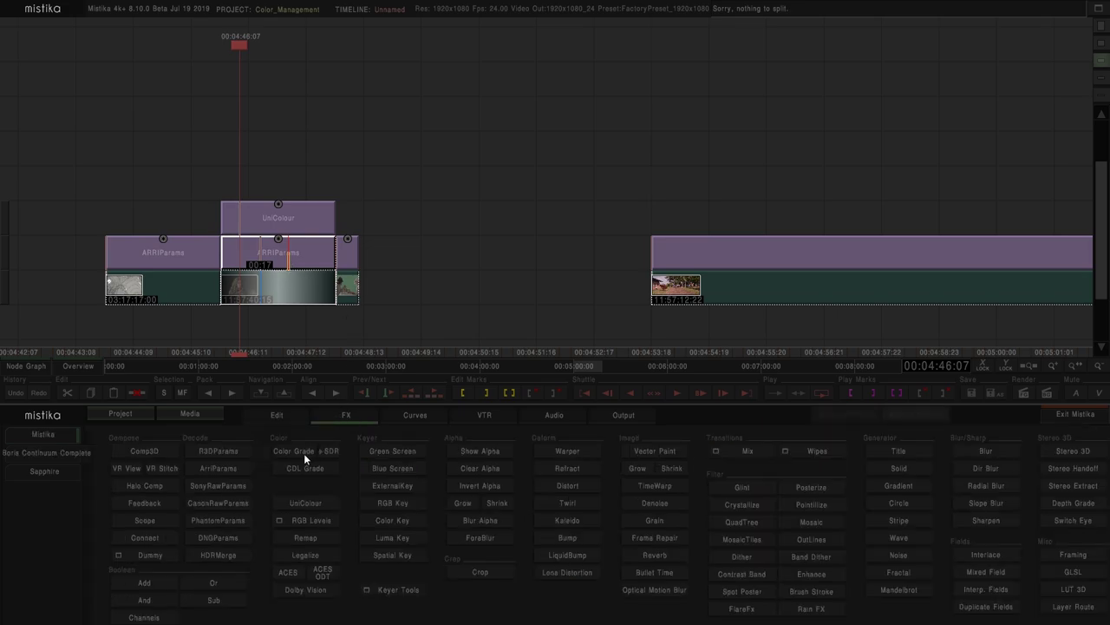
pyautogui.click(299, 452)
pyautogui.click(293, 182)
pyautogui.click(284, 315)
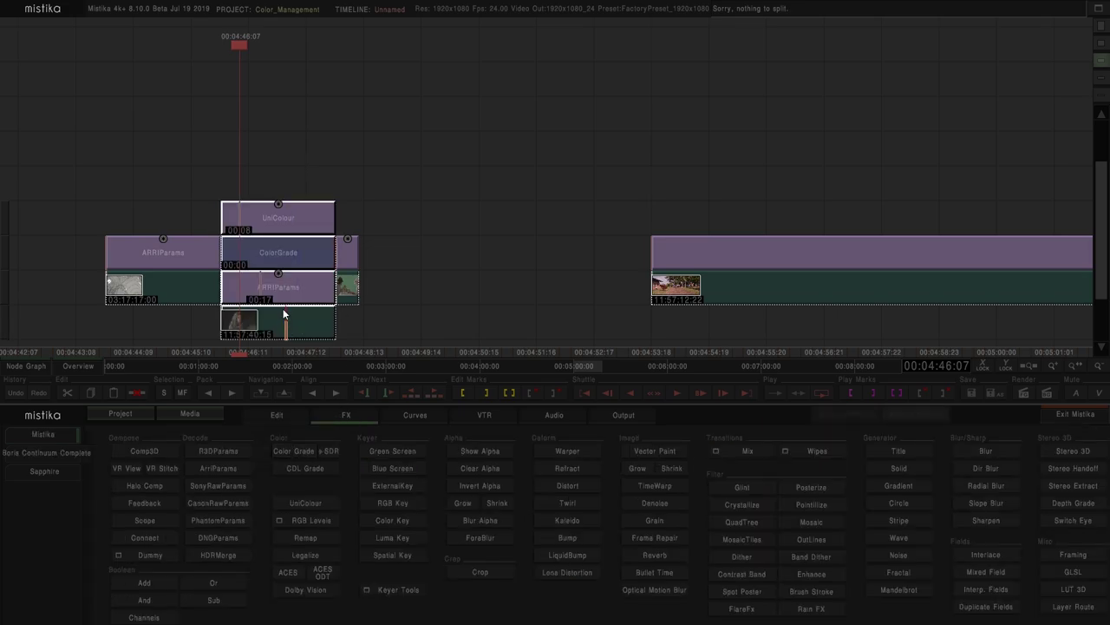
pyautogui.click(292, 259)
pyautogui.click(303, 177)
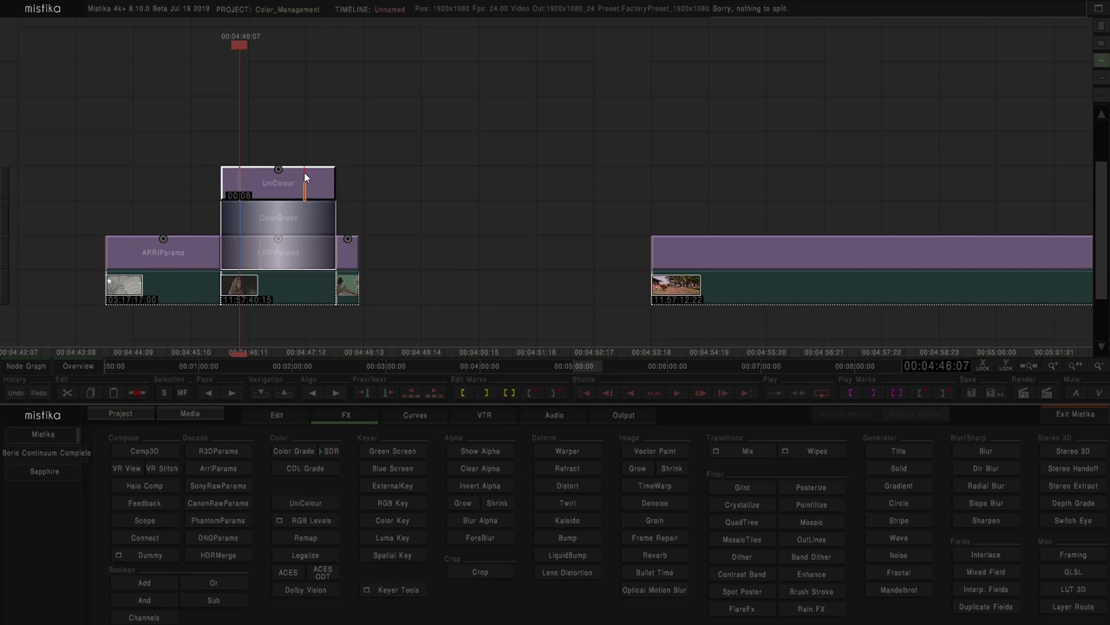
# Review the skin tone clip's ARRIParams Color Space options and the input and output settings of its UniColour
pyautogui.doubleClick(284, 252)
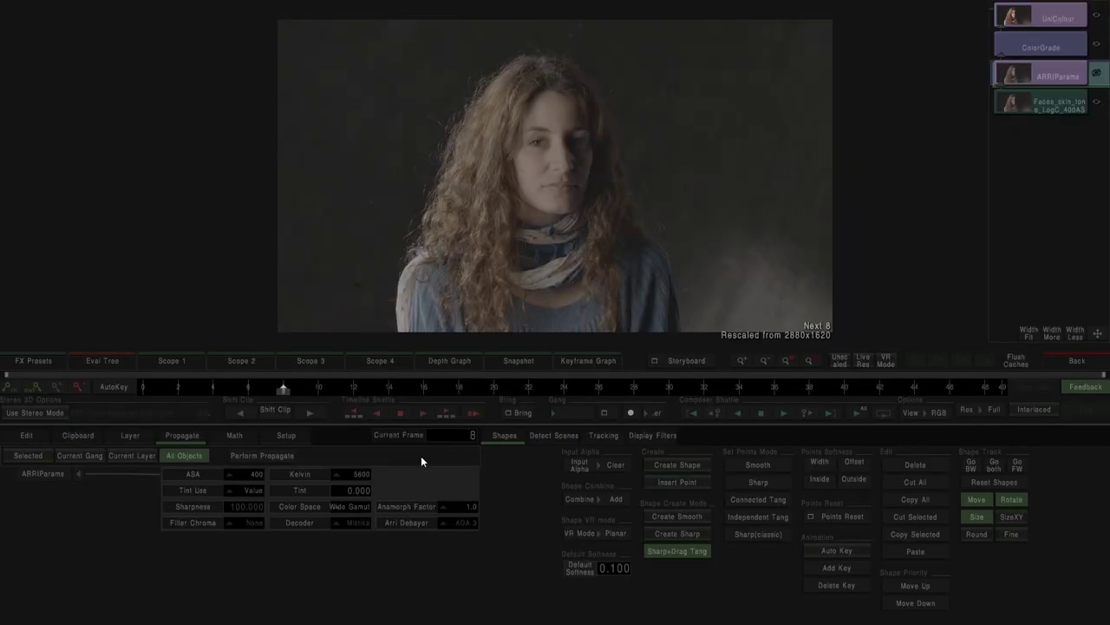
pyautogui.click(347, 507)
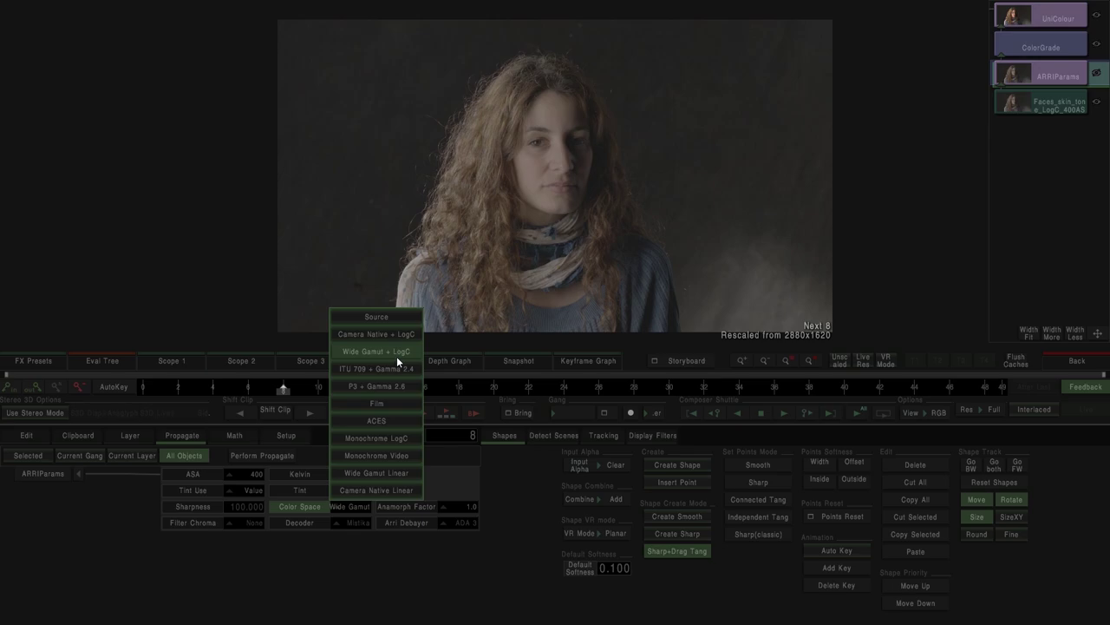
pyautogui.click(1074, 360)
pyautogui.doubleClick(278, 182)
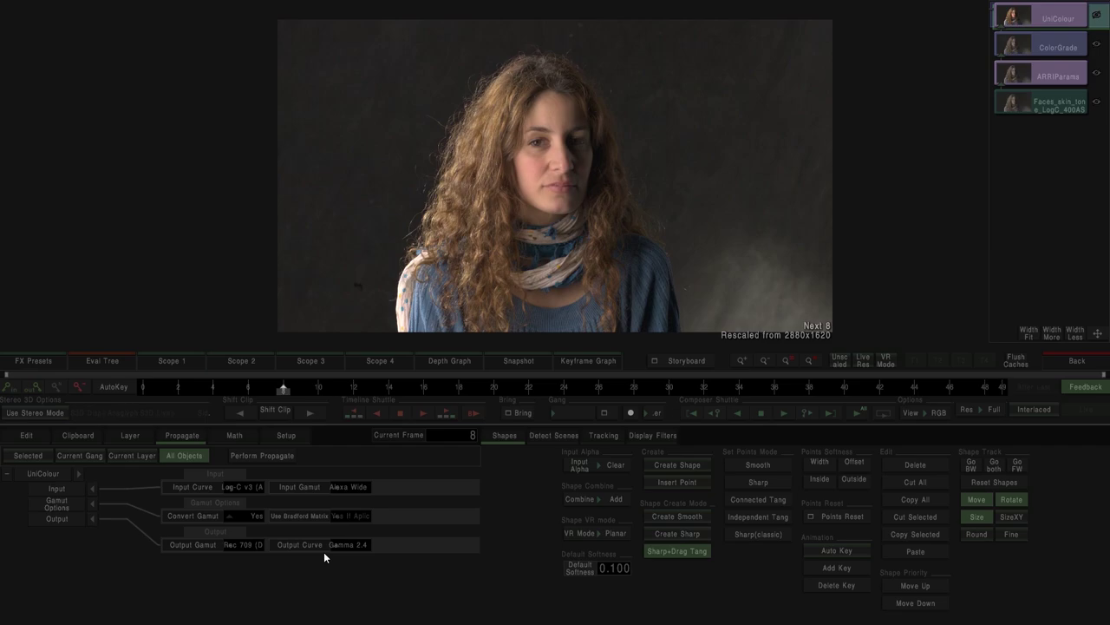
pyautogui.click(1072, 362)
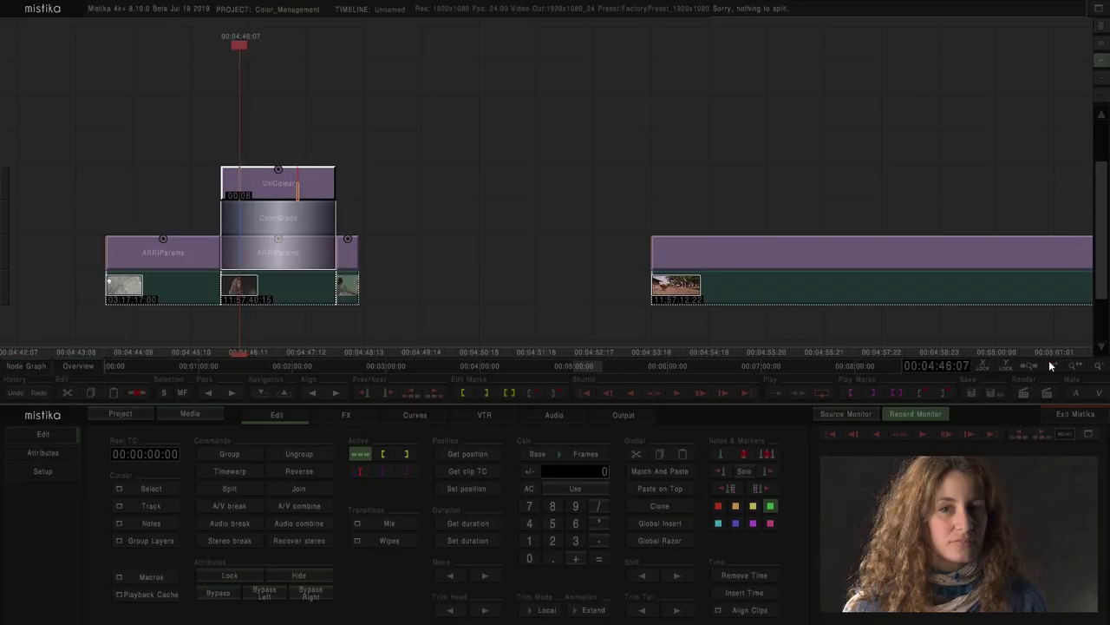
# Reopen the skin tone clip's UniColour to check its output gamut and output curve, and exit the effect
pyautogui.click(411, 181)
pyautogui.click(312, 180)
pyautogui.doubleClick(313, 180)
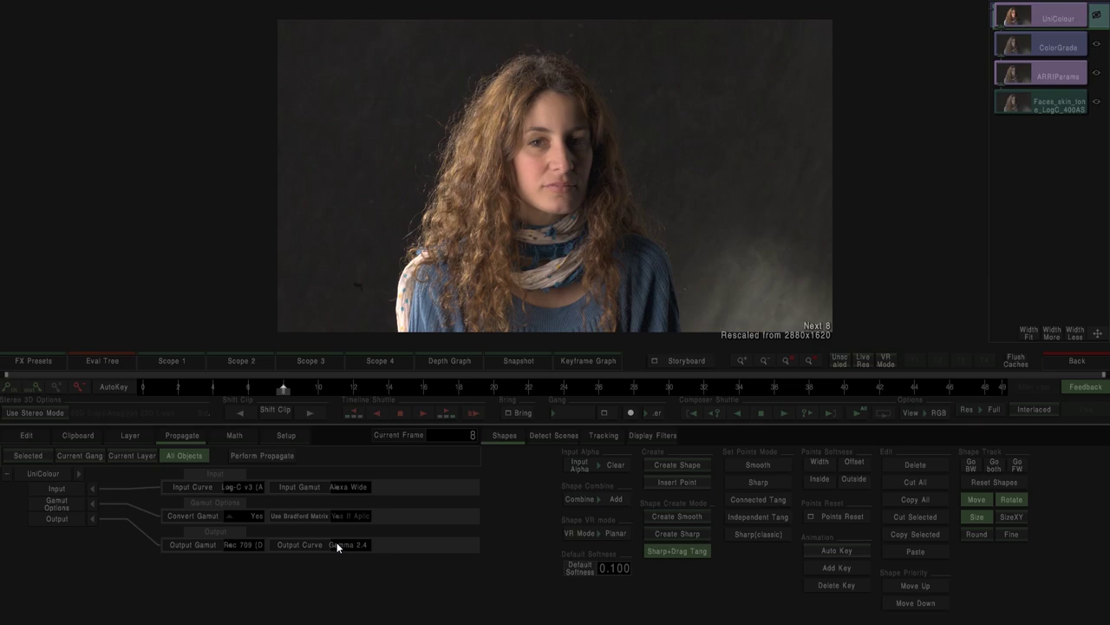
pyautogui.click(1073, 365)
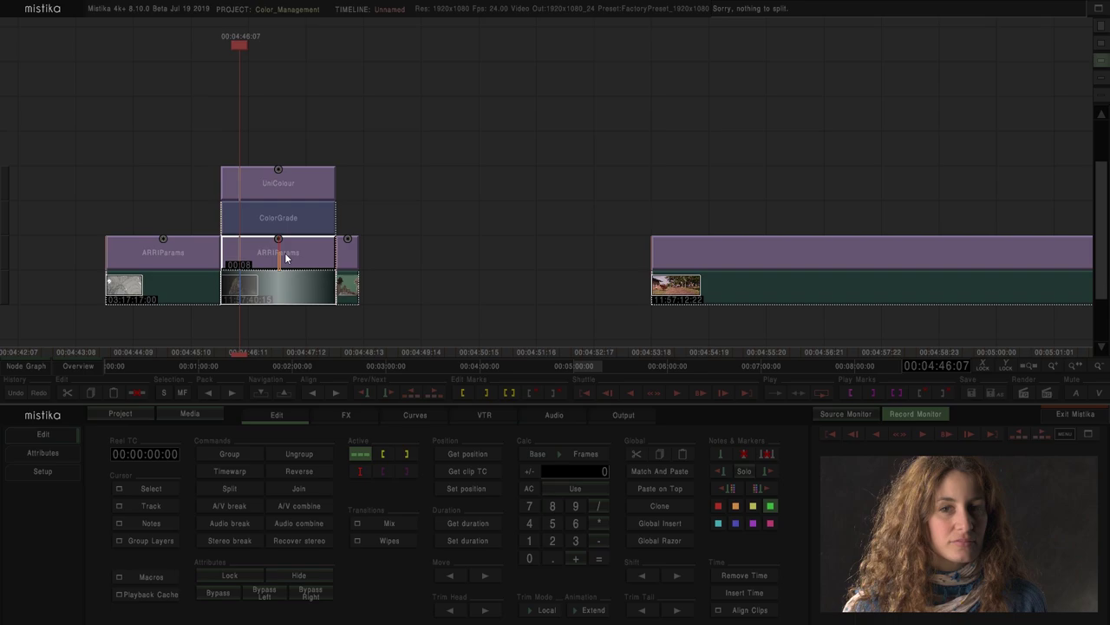
# Recheck the skin tone clip's ARRIParams settings and select the Color Grade and UniColour effects above it in turn
pyautogui.doubleClick(286, 258)
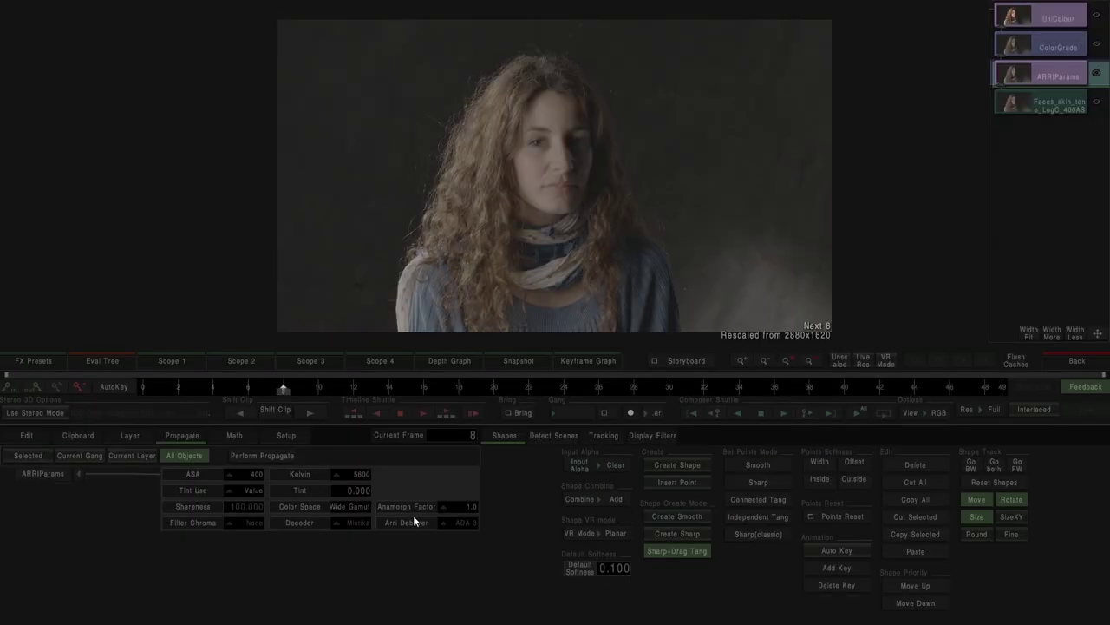
pyautogui.click(1076, 364)
pyautogui.click(255, 215)
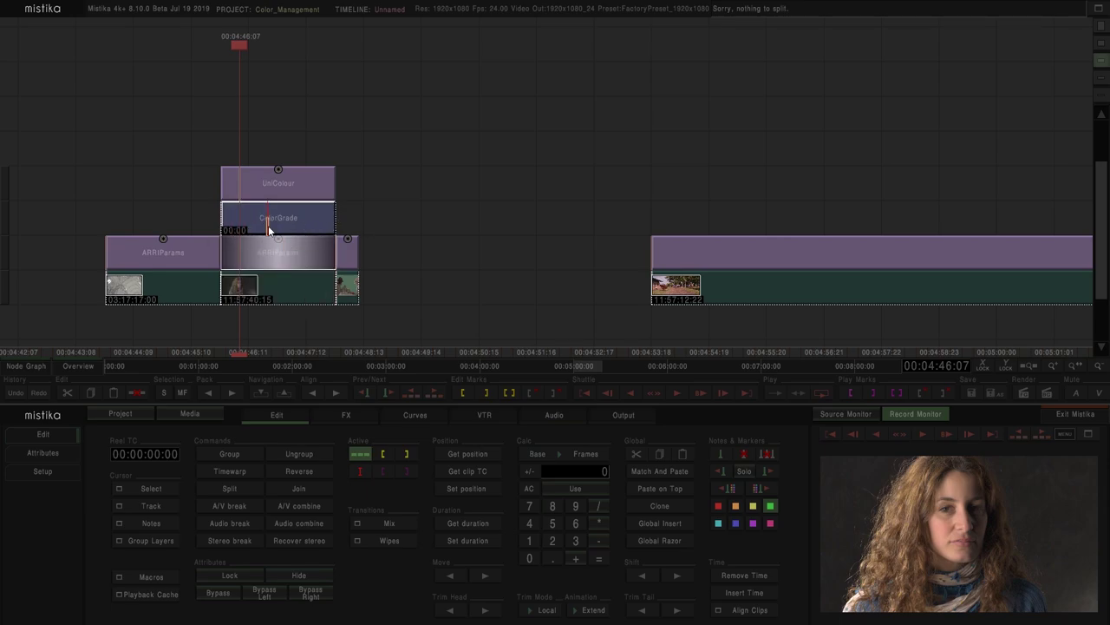
pyautogui.click(246, 176)
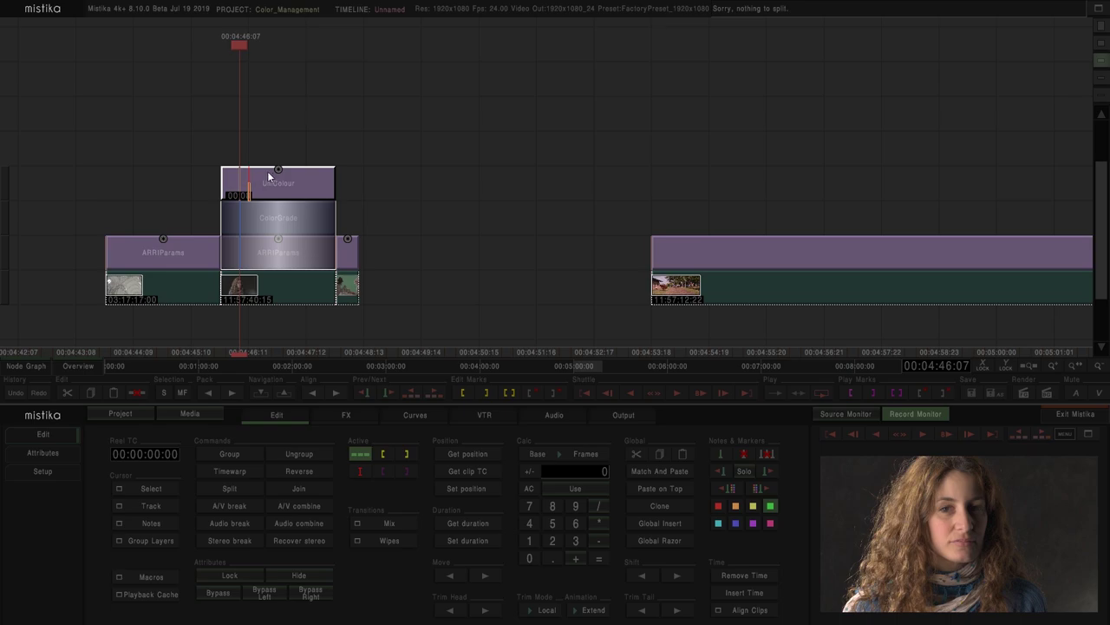
# Open the skin tone clip's UniColour and compare the source clip, ARRIParams, Color Grade and UniColour stages in its effect stack
pyautogui.doubleClick(271, 178)
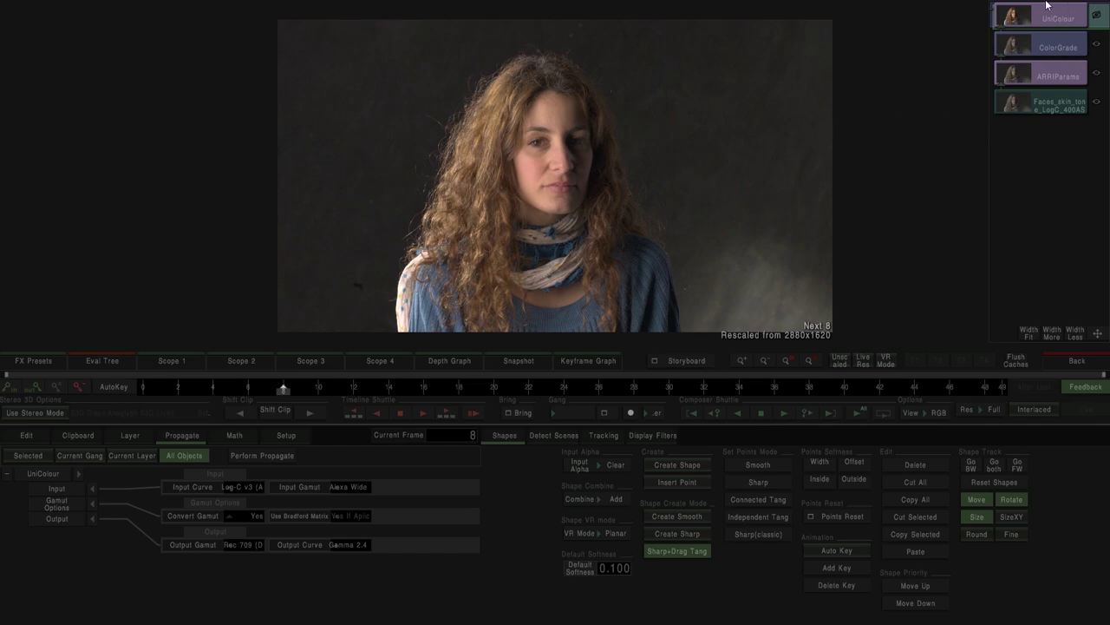
pyautogui.click(1039, 80)
pyautogui.click(1047, 50)
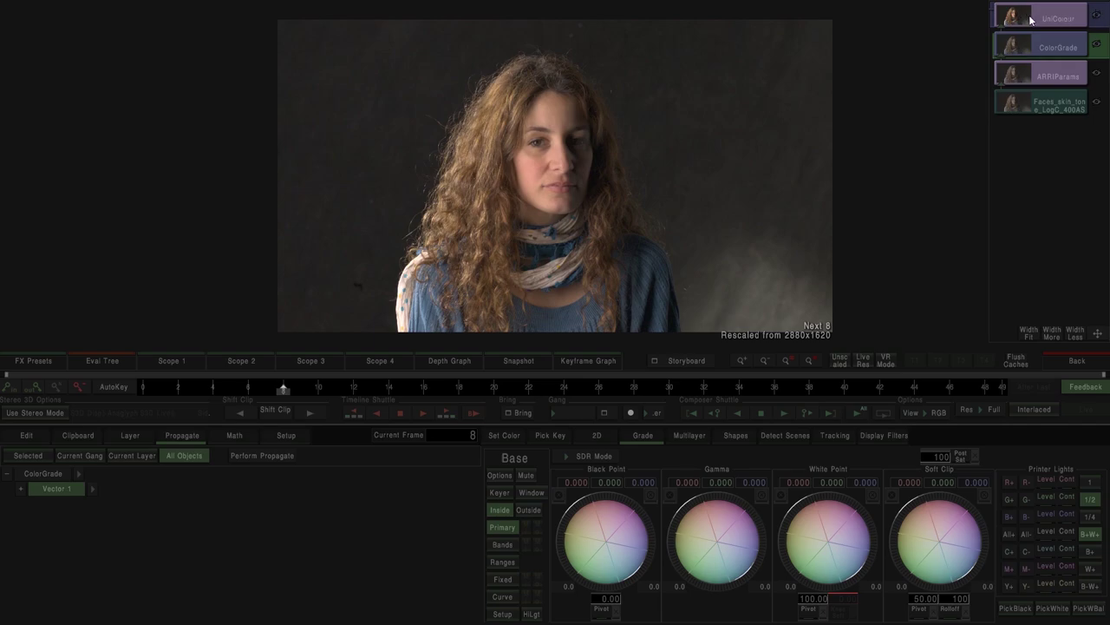
pyautogui.click(1053, 76)
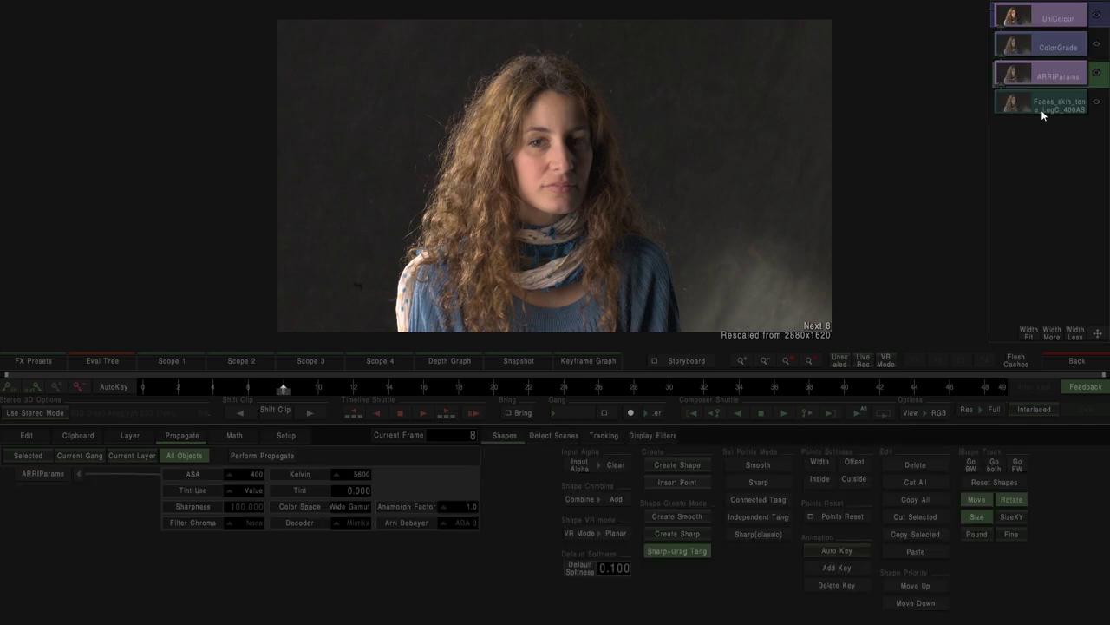
pyautogui.click(1040, 109)
pyautogui.click(1046, 71)
pyautogui.click(1049, 46)
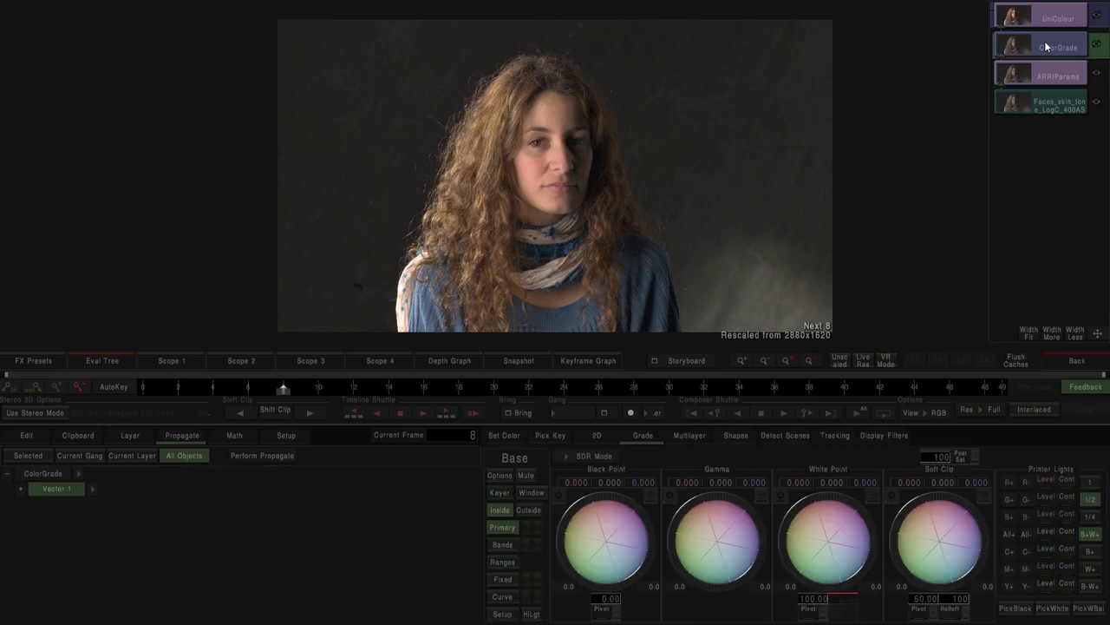
pyautogui.click(1046, 80)
pyautogui.click(1054, 53)
pyautogui.click(1055, 76)
pyautogui.click(1045, 49)
pyautogui.click(1055, 78)
pyautogui.click(1051, 51)
pyautogui.click(1045, 12)
pyautogui.click(1044, 51)
pyautogui.click(1048, 79)
# In the Color Grade, lower Black Point to about -5.1, raise Gamma, raise White Point to about 5.5 and set Post Sat to 111
pyautogui.click(1050, 50)
pyautogui.moveTo(591, 516); pyautogui.dragTo(573, 519)
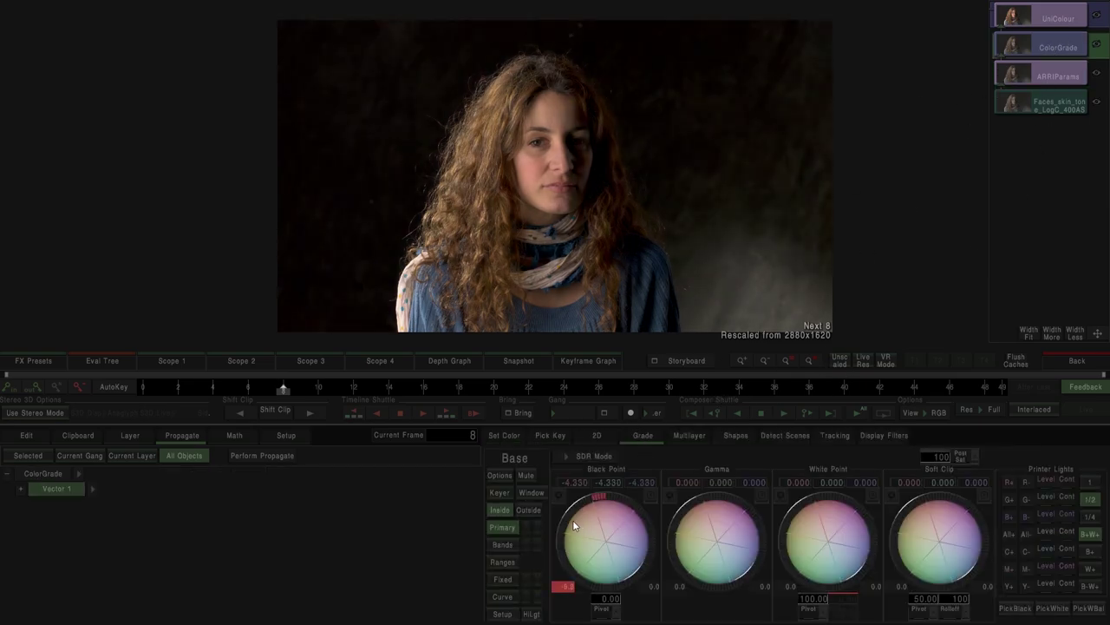
pyautogui.moveTo(732, 551); pyautogui.dragTo(761, 519)
pyautogui.moveTo(849, 542); pyautogui.dragTo(1016, 452)
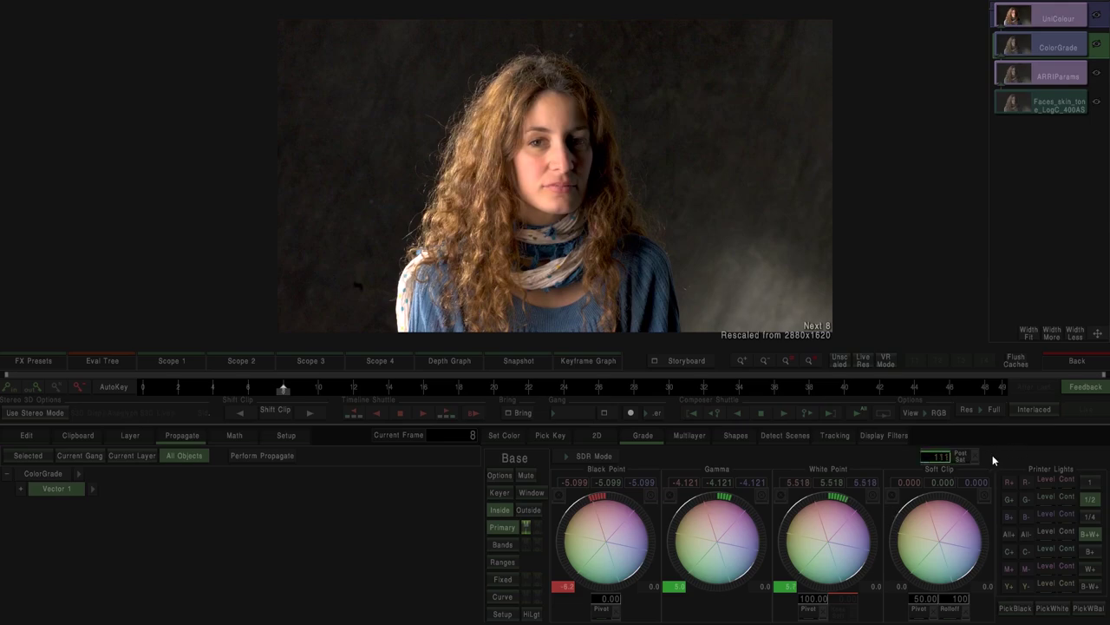
# Inspect the ARRIParams, Color Grade and UniColour stages of the graded skin tone clip and return to the timeline
pyautogui.click(1057, 76)
pyautogui.click(1045, 55)
pyautogui.click(1050, 18)
pyautogui.click(1083, 363)
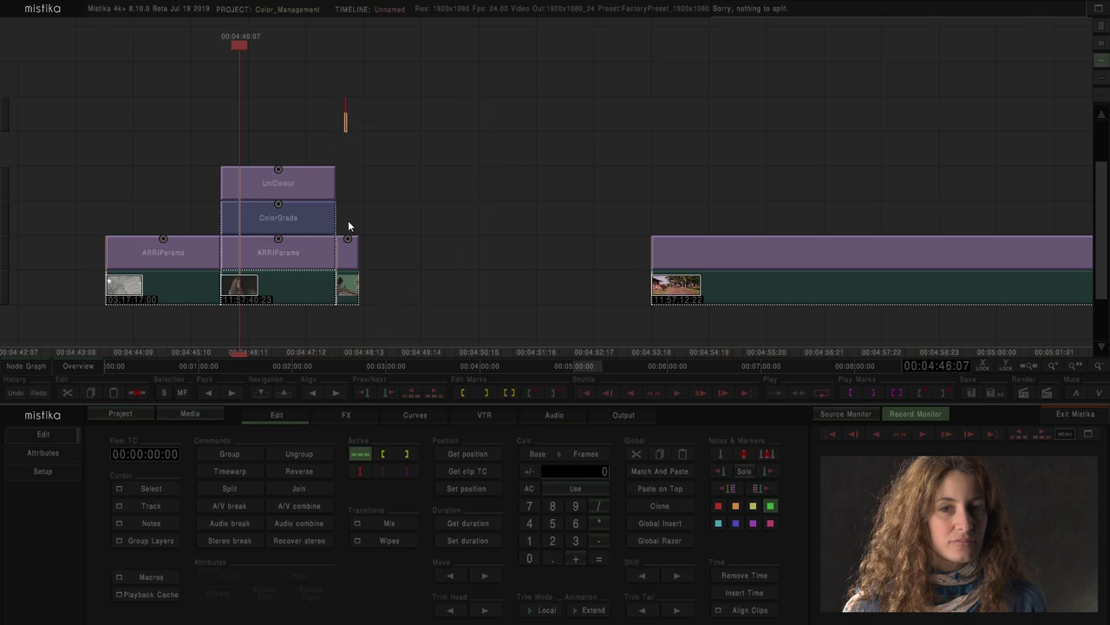
# Delete the Color Grade and UniColour effects above the skin tone clip's ARRIParams
pyautogui.click(315, 182)
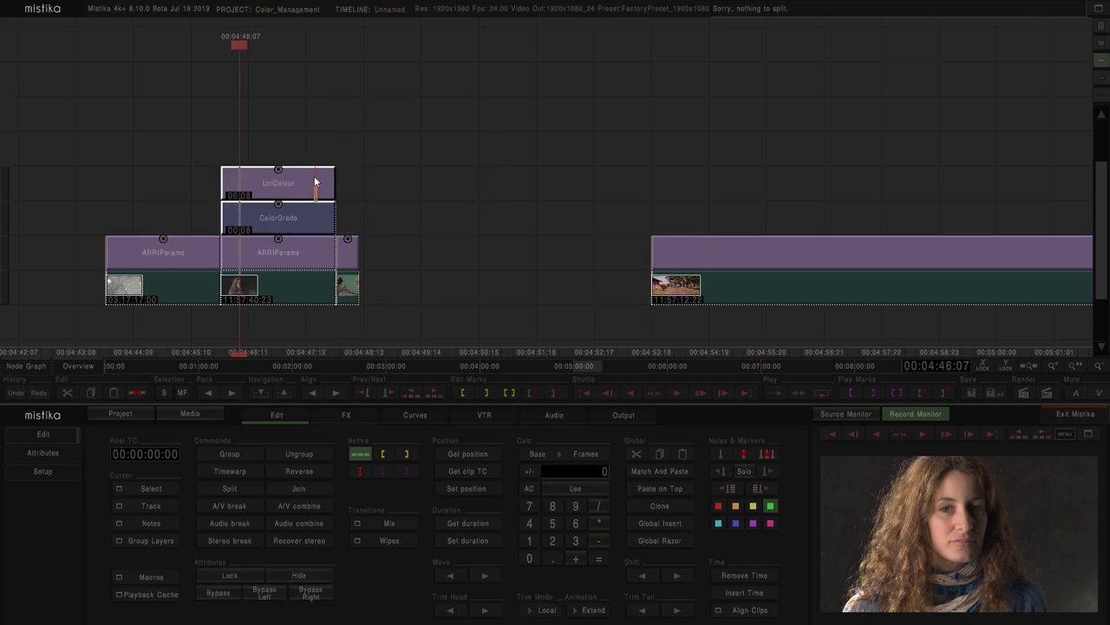
pyautogui.scroll(-1, 290, 246)
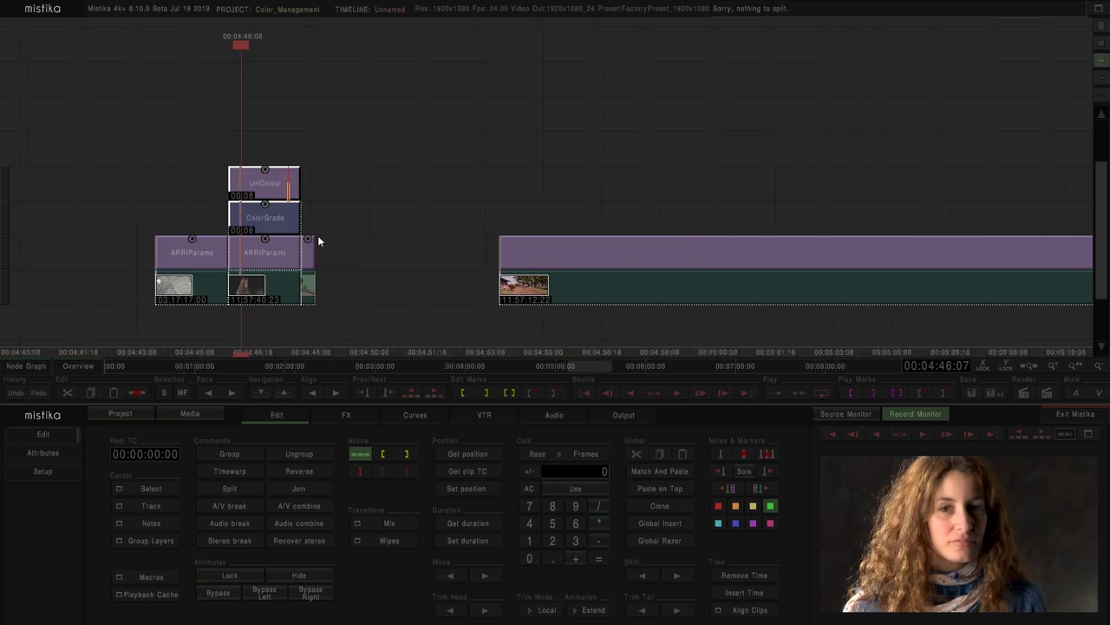
pyautogui.click(376, 140)
pyautogui.scroll(-1, 360, 100)
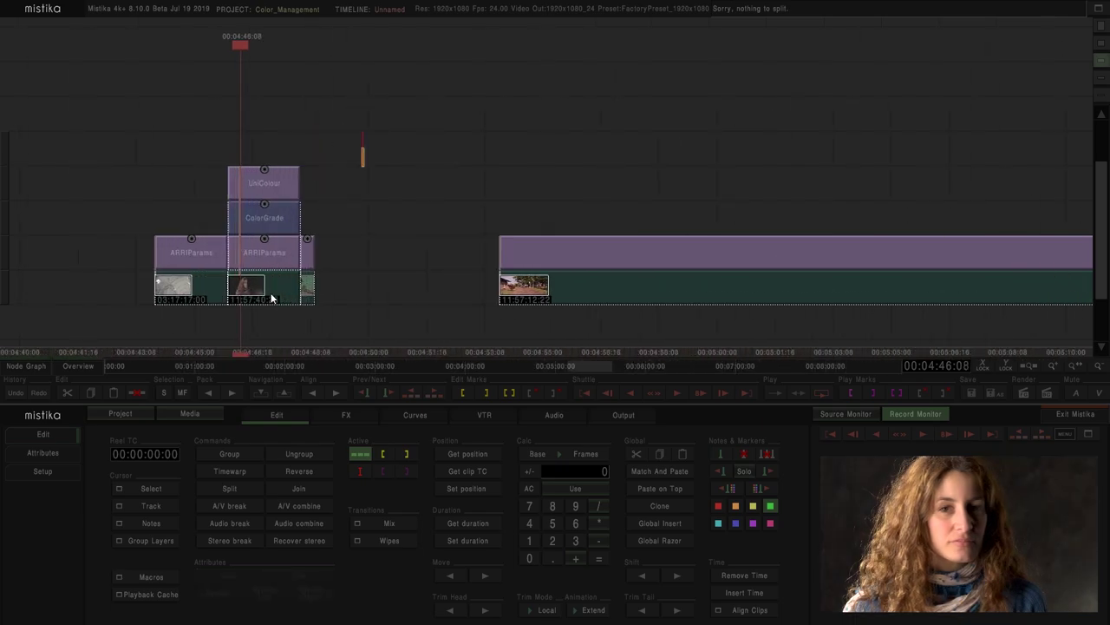
pyautogui.moveTo(260, 325); pyautogui.dragTo(269, 253)
pyautogui.scroll(1, 269, 253)
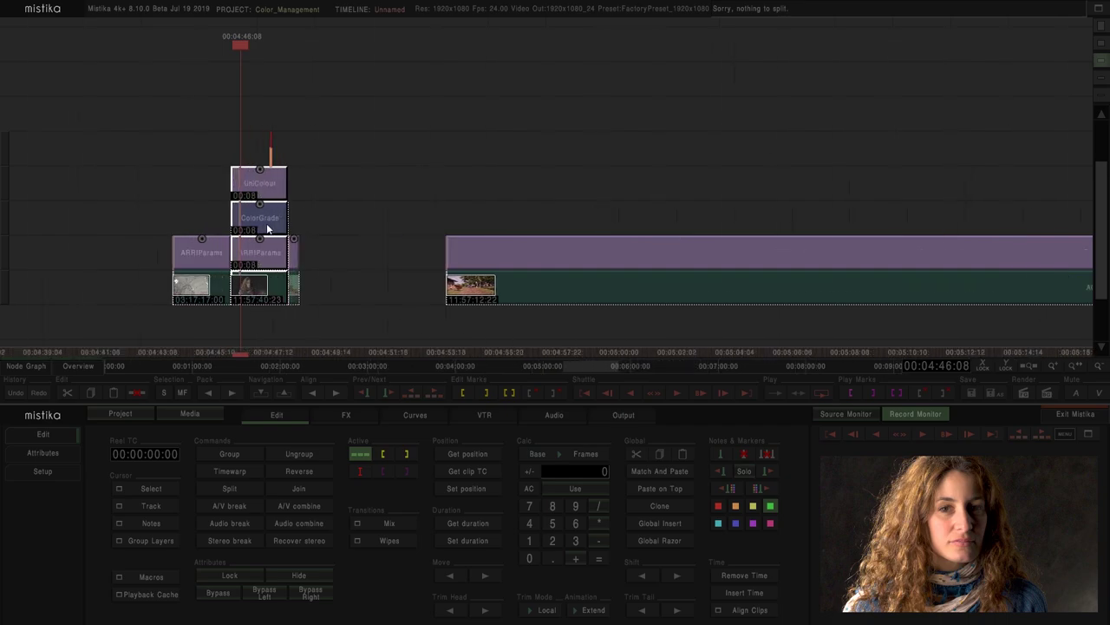
pyautogui.moveTo(338, 217); pyautogui.dragTo(242, 159)
pyautogui.press('Delete')
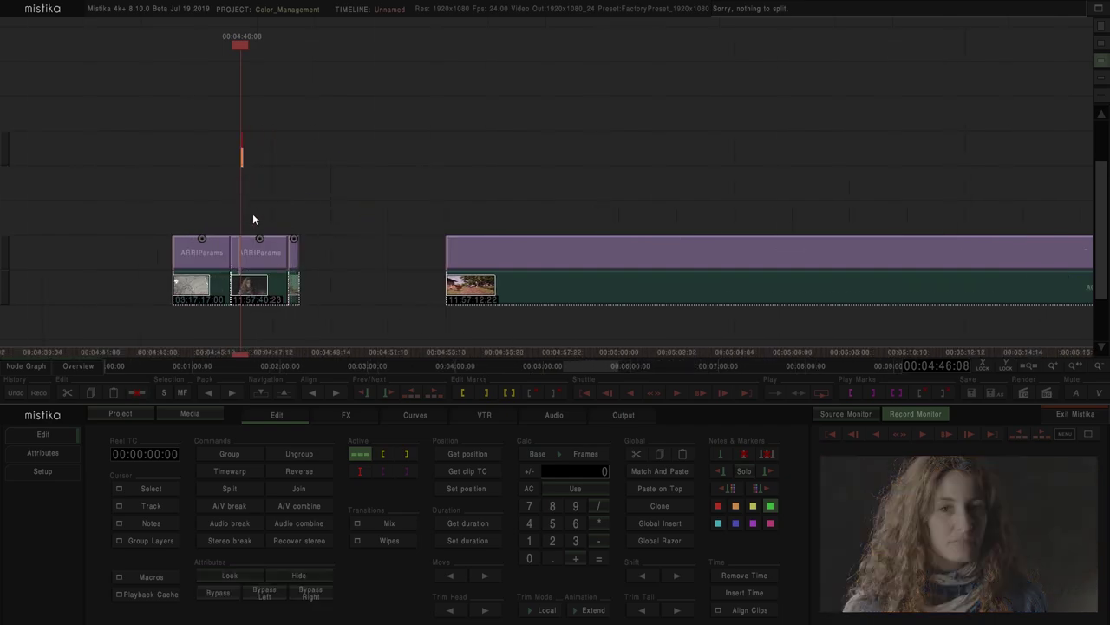
# Try P3 + Gamma 2.6 as the skin tone clip's ARRIParams Color Space, restore Wide Gamut + LogC, and exit the effect
pyautogui.scroll(1, 262, 222)
pyautogui.click(302, 258)
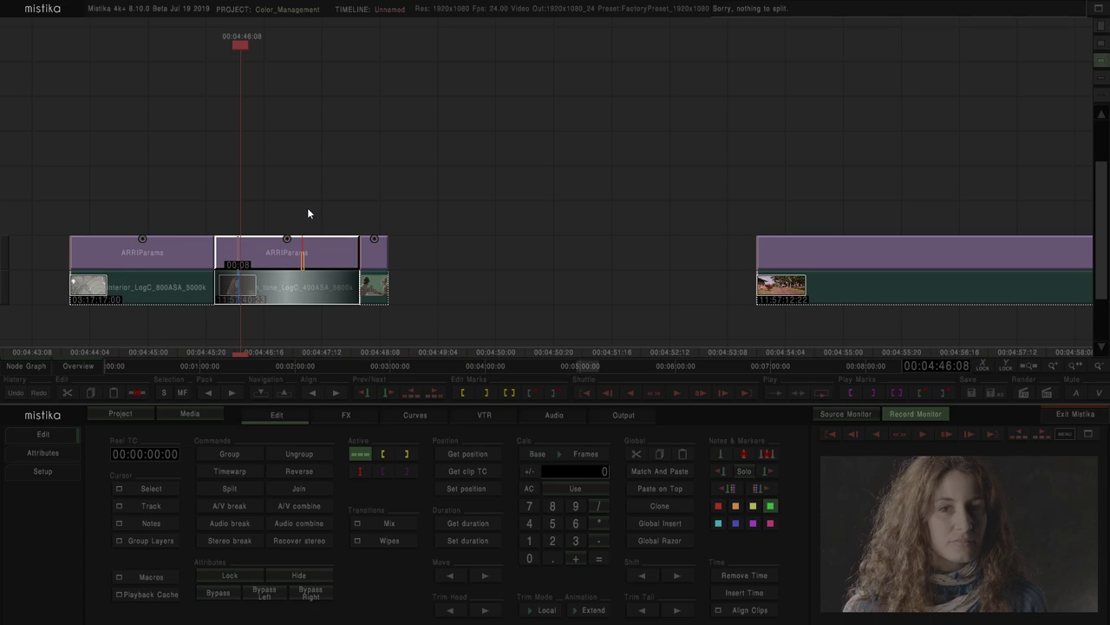
pyautogui.doubleClick(282, 252)
pyautogui.click(333, 507)
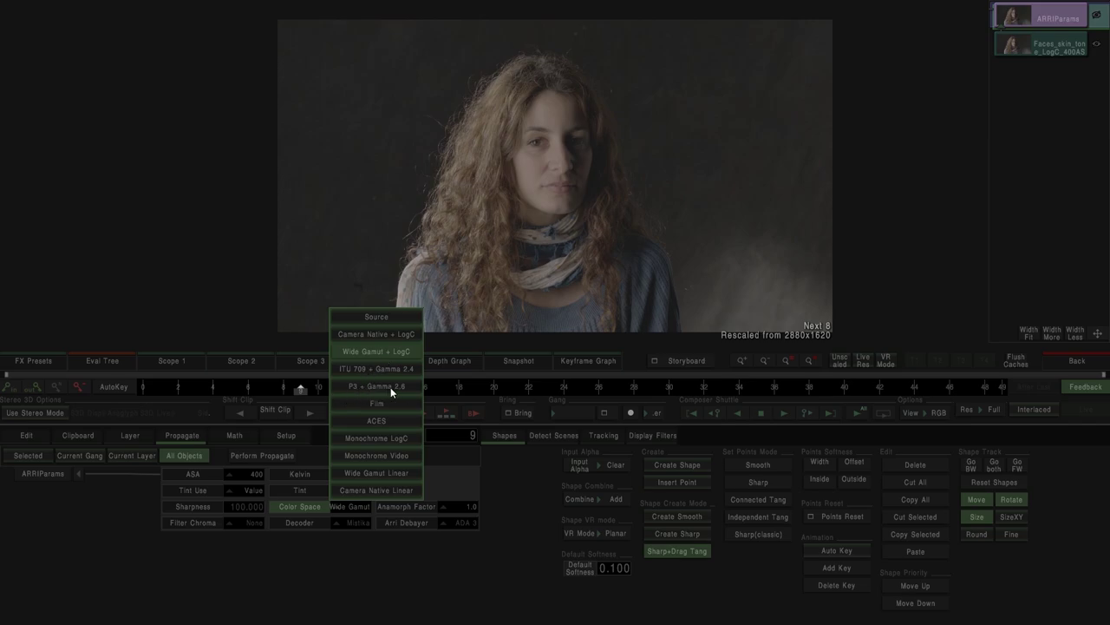
pyautogui.click(387, 387)
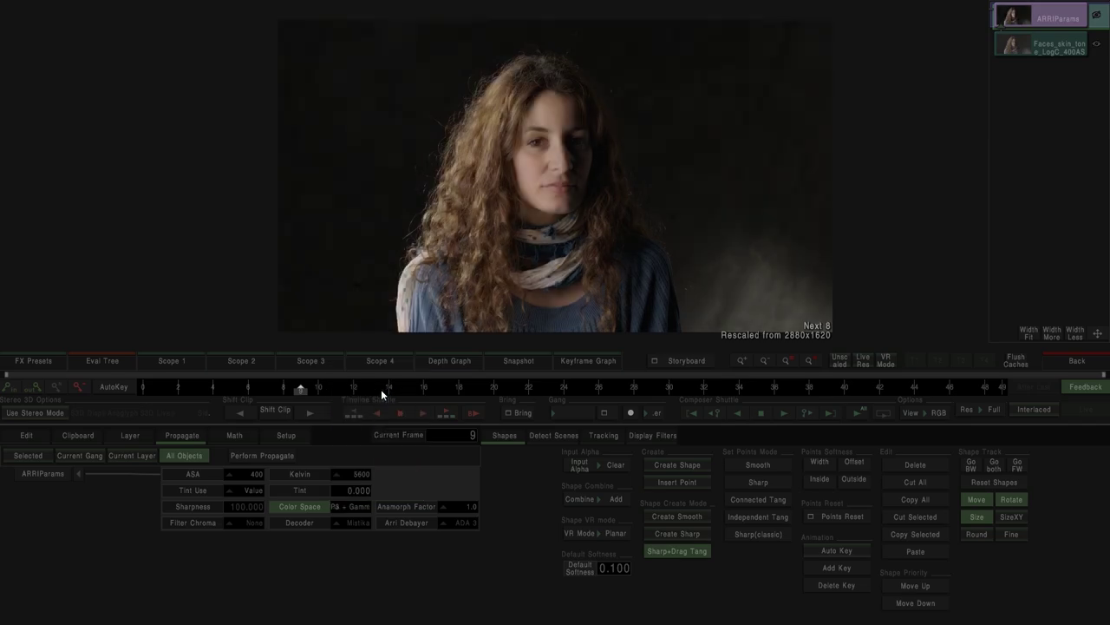
pyautogui.click(344, 506)
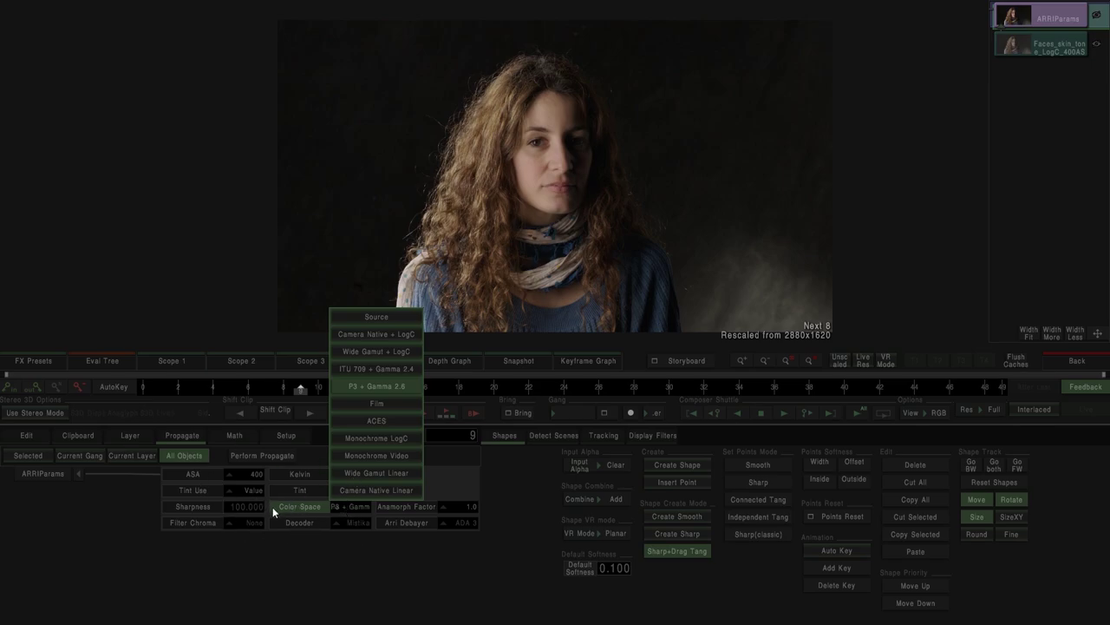
pyautogui.click(380, 352)
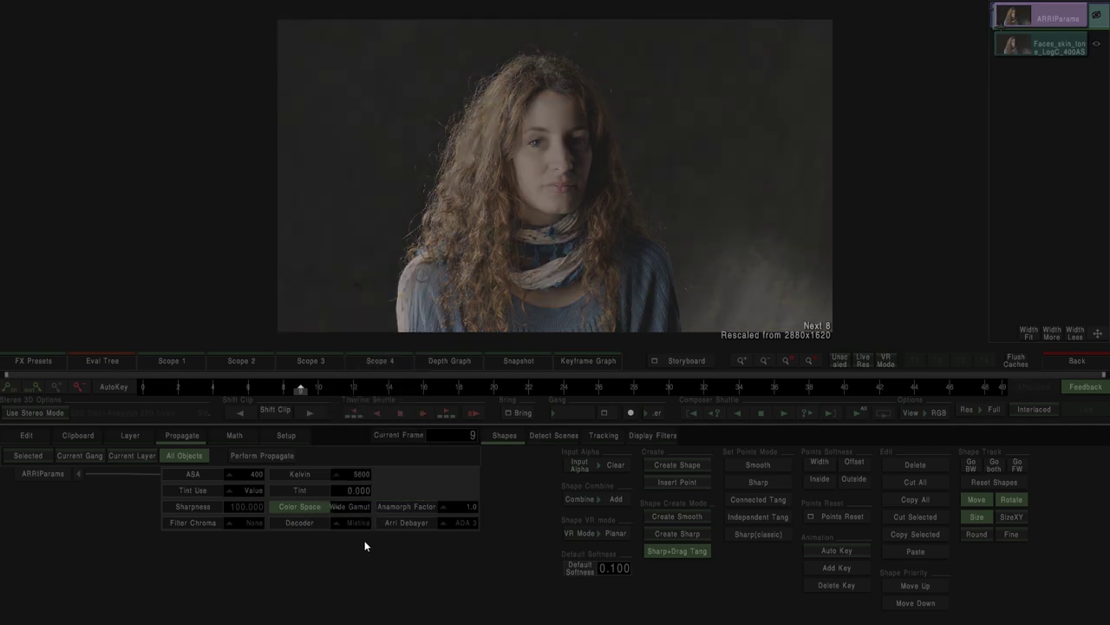
pyautogui.click(1057, 362)
# Add a UniColour above the skin tone clip's ARRIParams and set its Input Curve to Log-C v3 (ARRI)
pyautogui.click(347, 415)
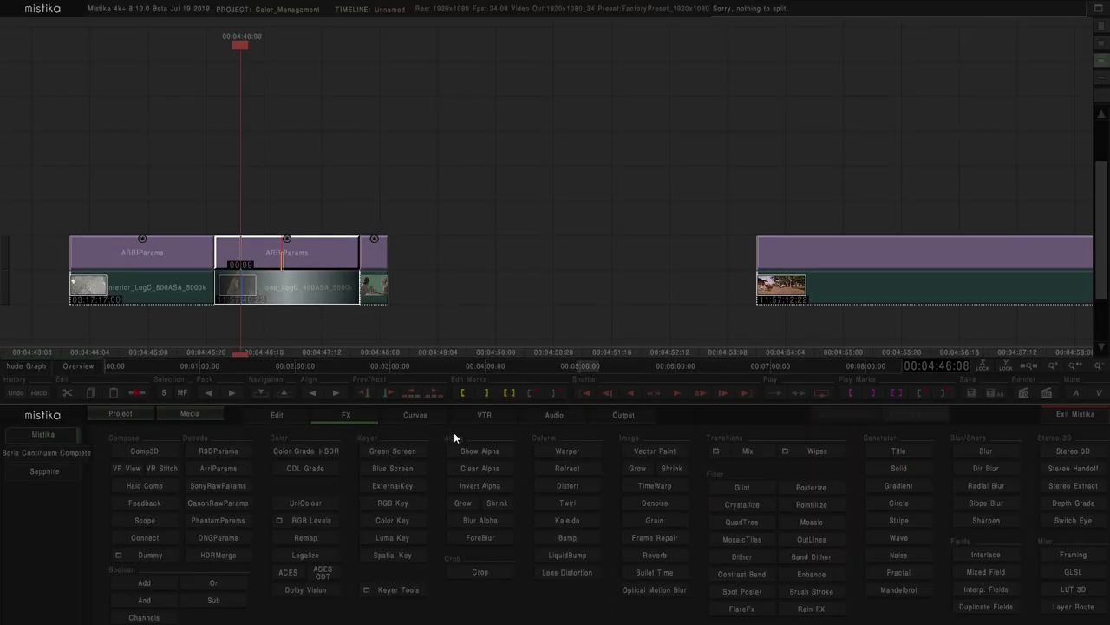
pyautogui.click(310, 501)
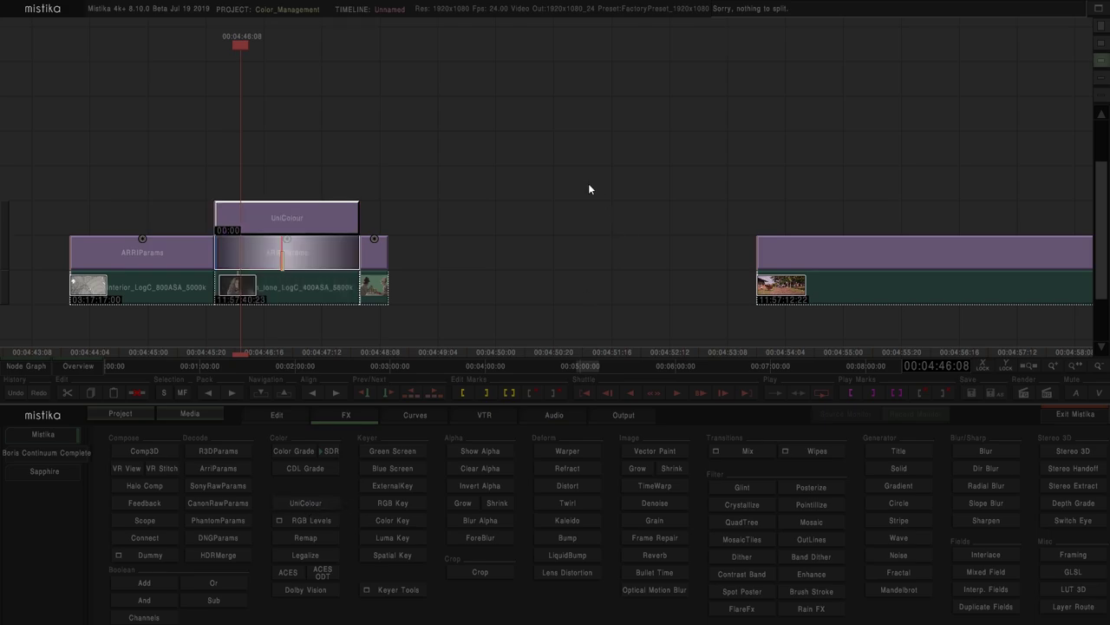
pyautogui.doubleClick(271, 220)
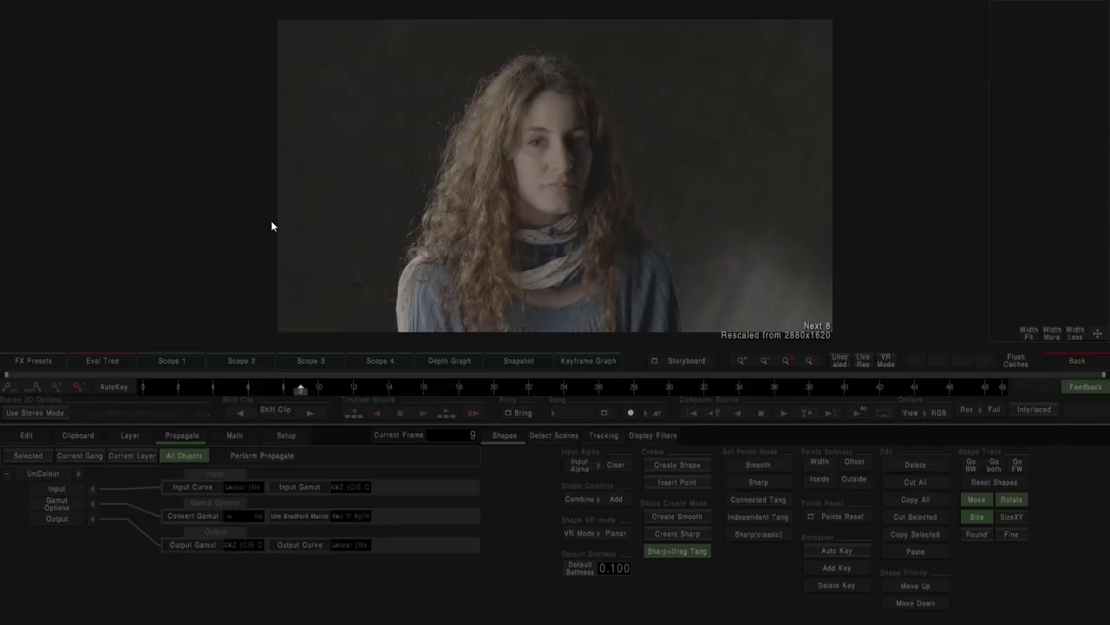
pyautogui.click(241, 486)
pyautogui.click(429, 297)
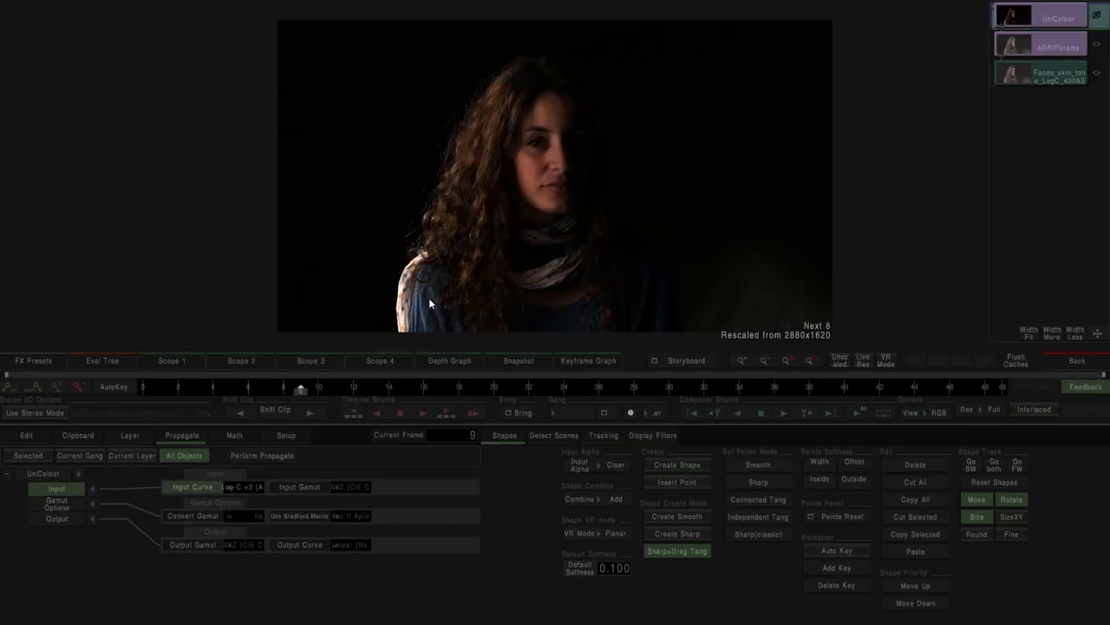
# Turn on Convert Gamut in the UniColour and set its Input Gamut to Alexa Wide Gamut (ARRI)
pyautogui.click(342, 486)
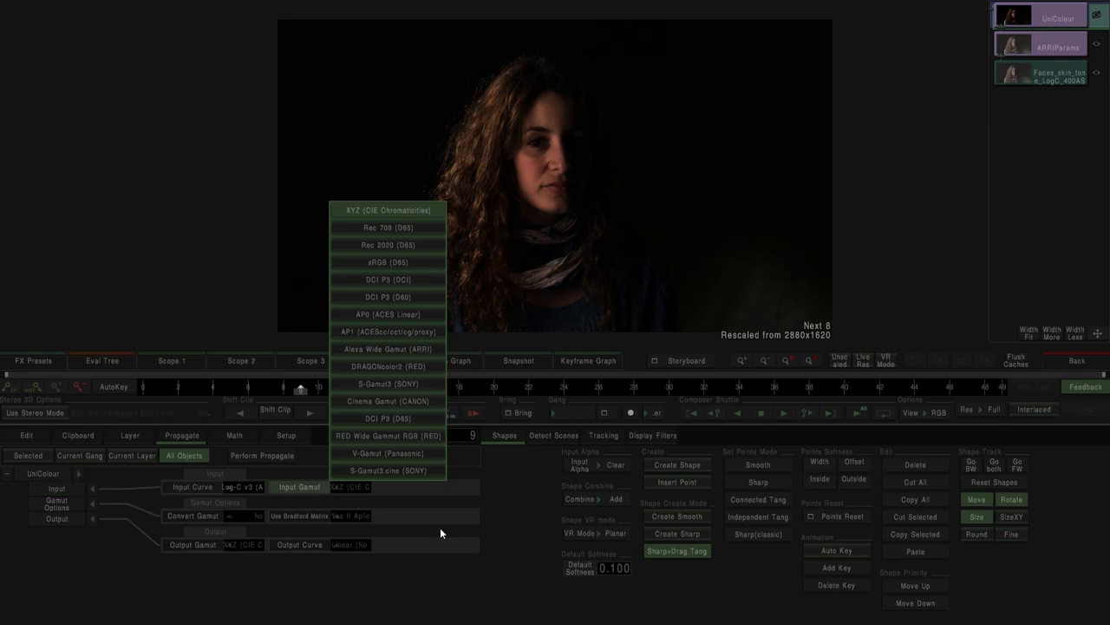
pyautogui.click(398, 280)
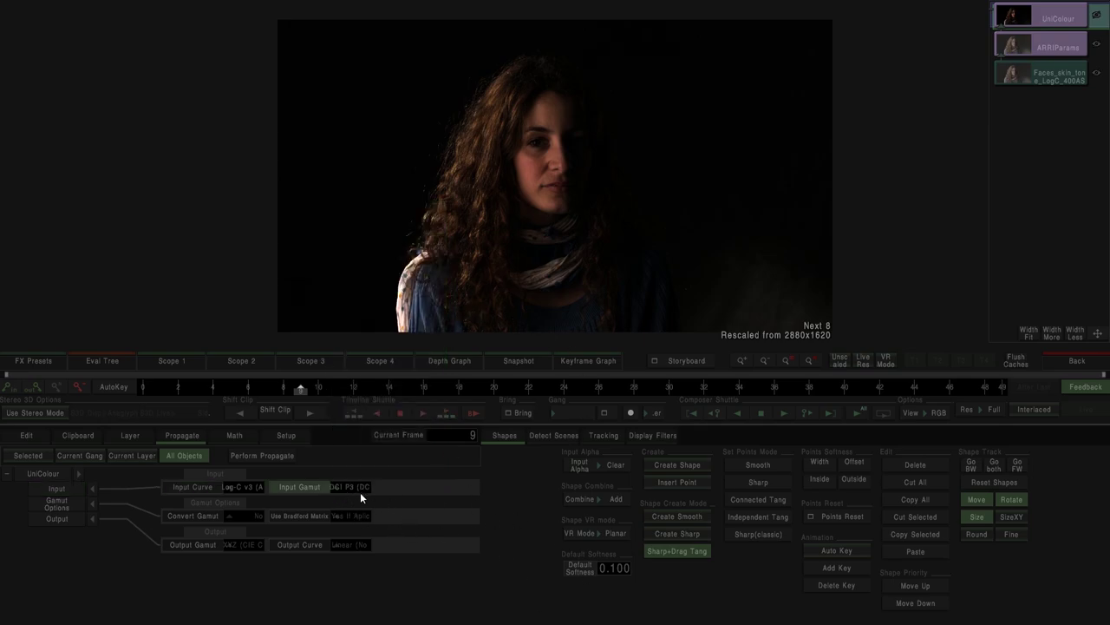
pyautogui.click(233, 517)
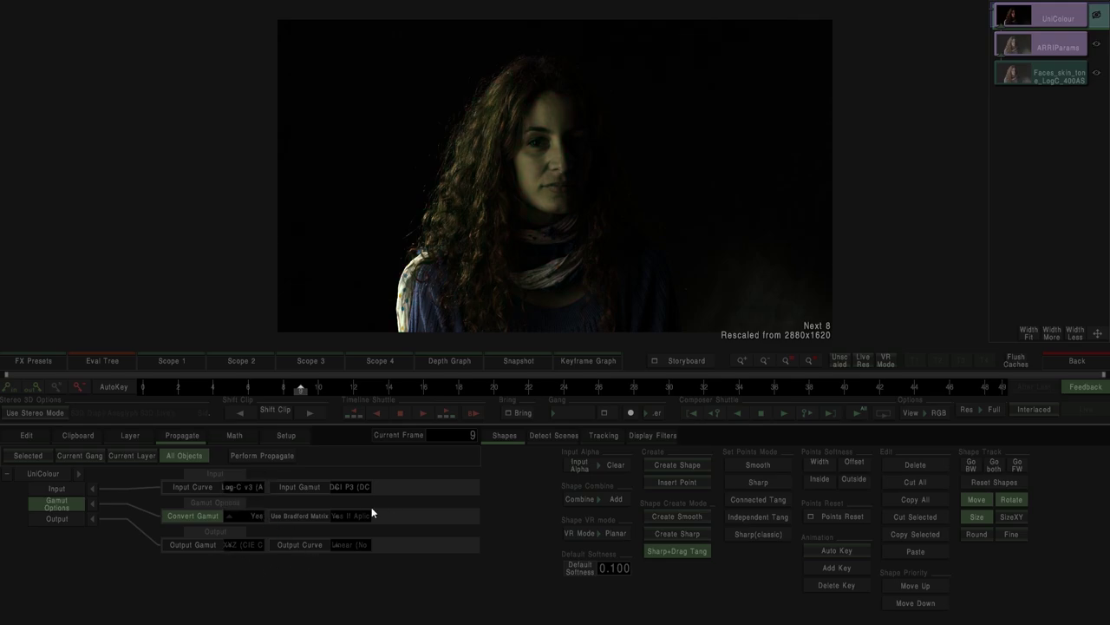
pyautogui.click(341, 486)
pyautogui.click(388, 350)
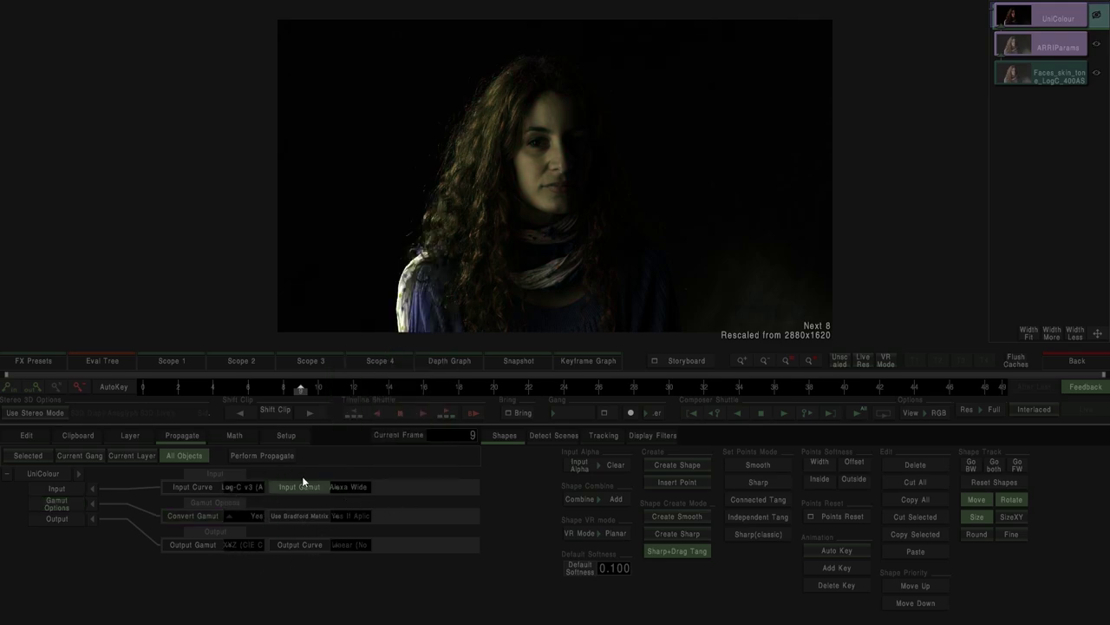
# Set the UniColour's Output Gamut to DCI P3 (DCI) and its Output Curve to Gamma 2.6 (DCI RGB)
pyautogui.click(229, 544)
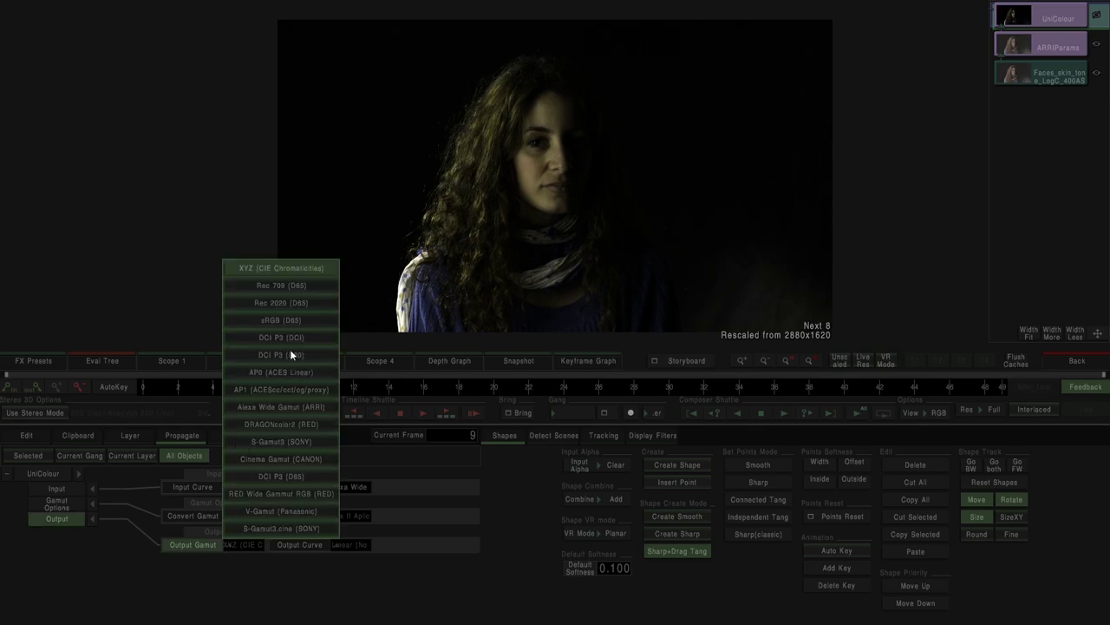
pyautogui.click(292, 354)
pyautogui.click(245, 545)
pyautogui.click(295, 354)
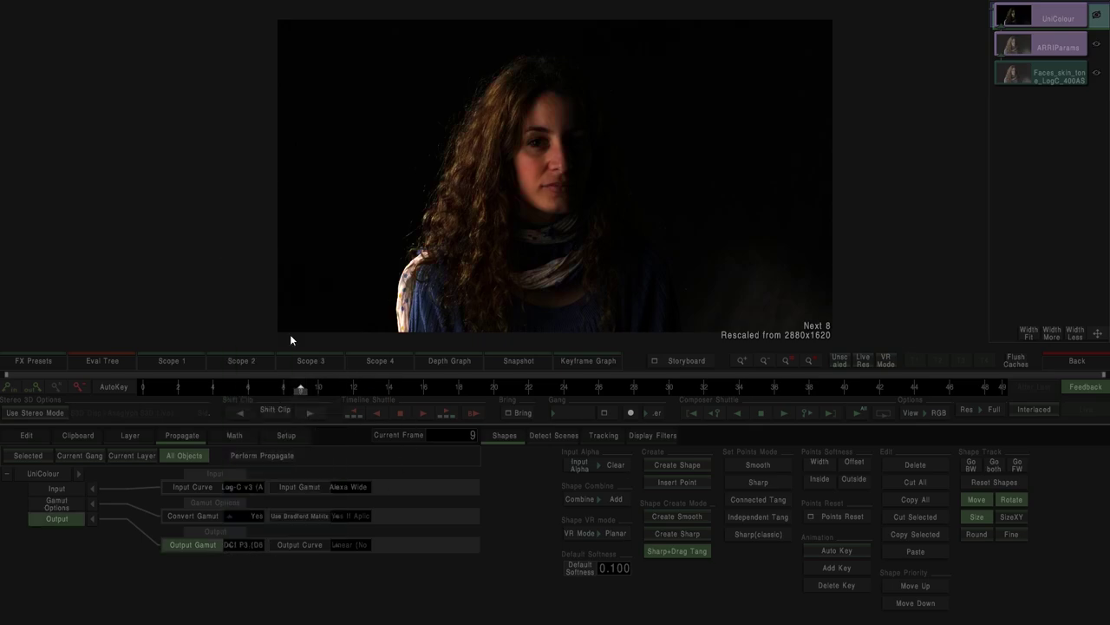
pyautogui.click(349, 546)
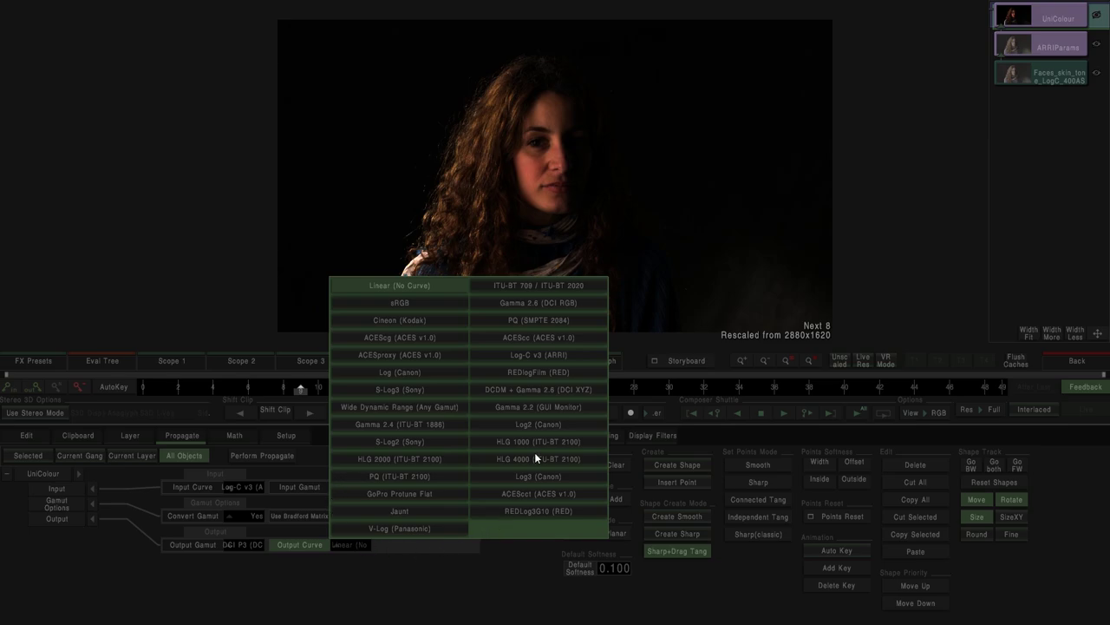
pyautogui.click(542, 304)
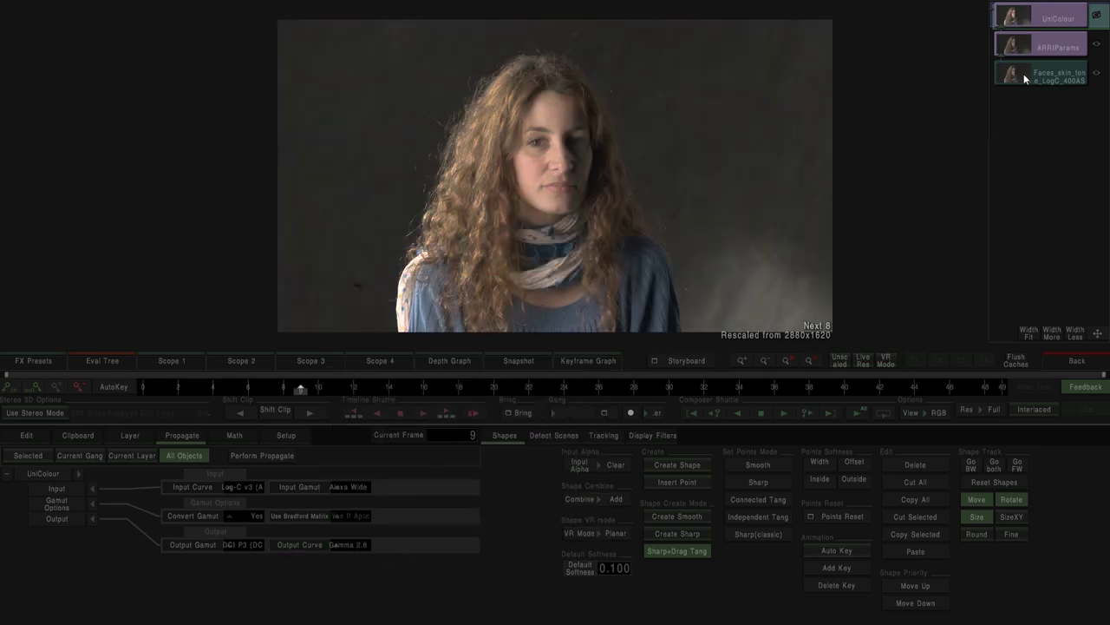
# Check the ARRIParams Color Space option against the UniColour's input and output settings, and return to the timeline
pyautogui.click(1032, 42)
pyautogui.click(350, 504)
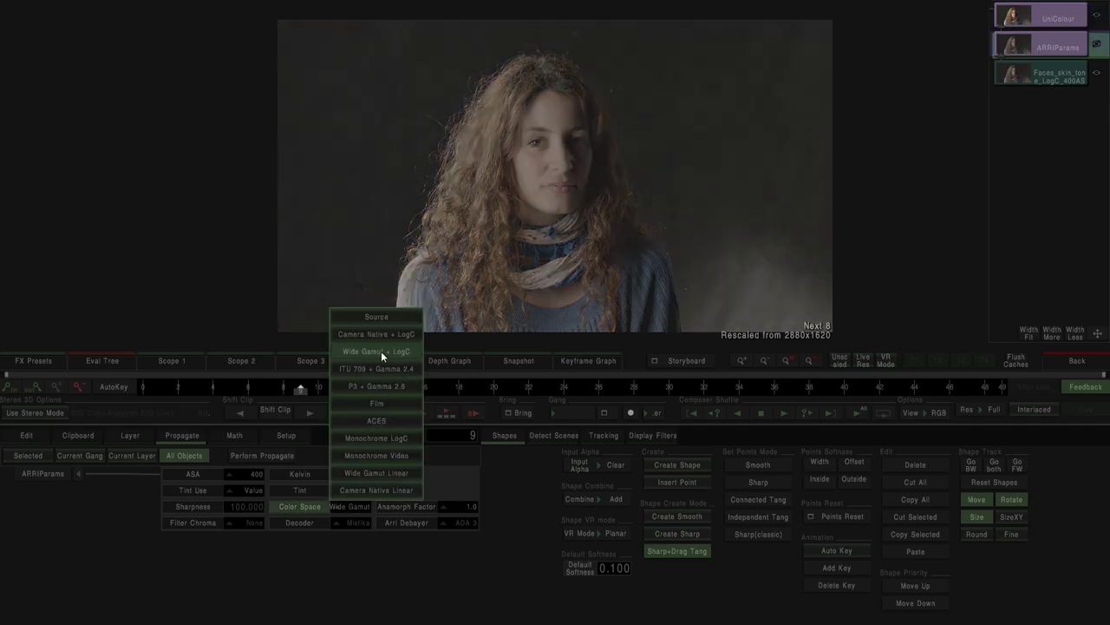
pyautogui.click(1023, 27)
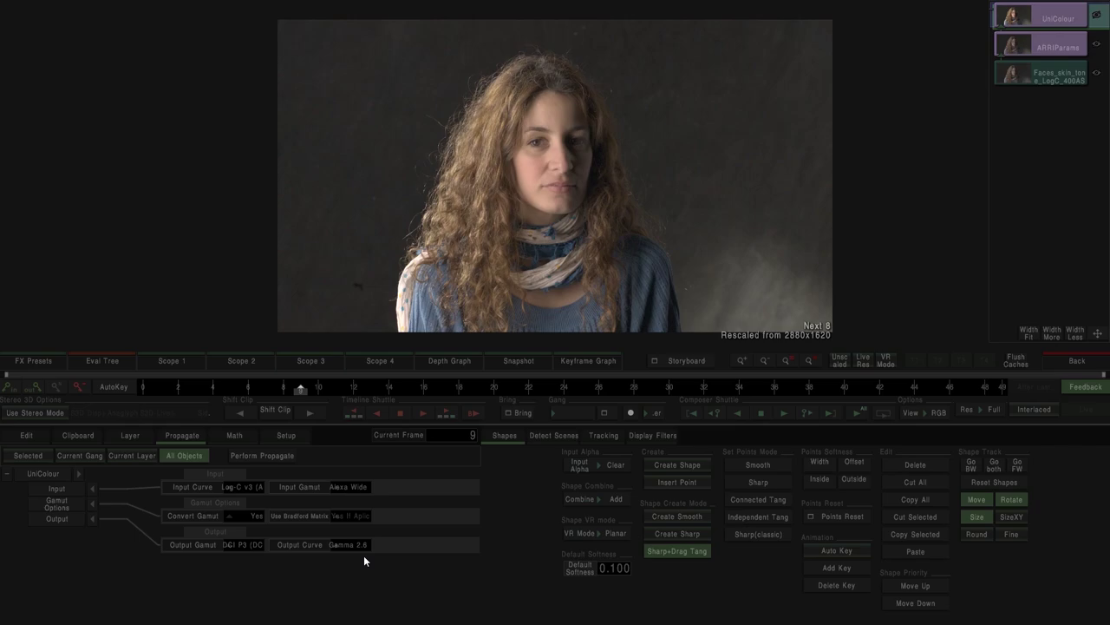
pyautogui.click(1060, 361)
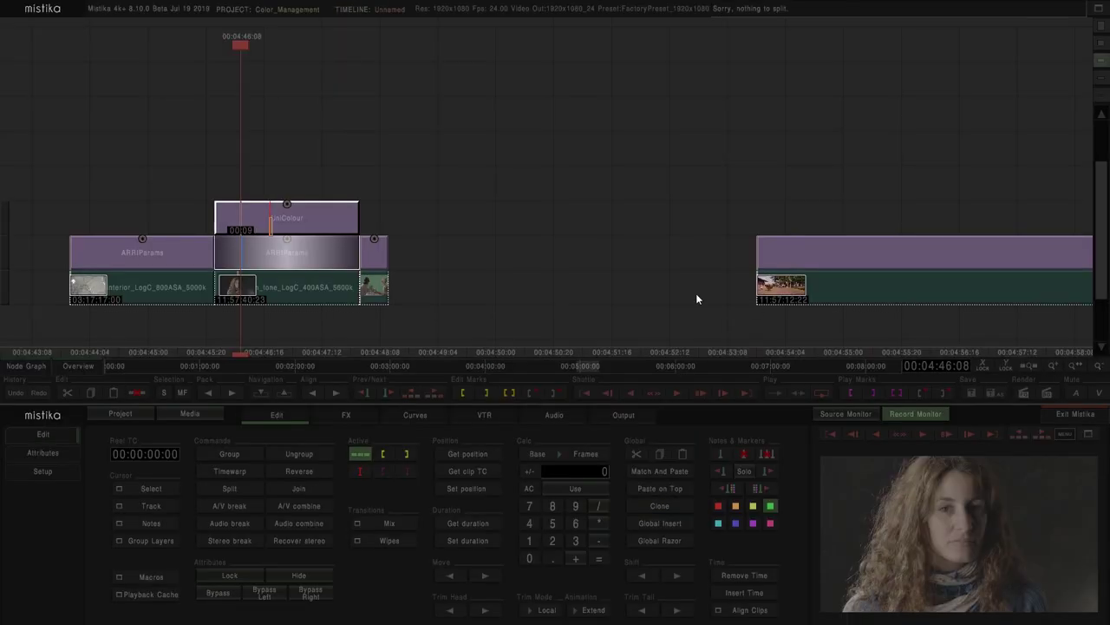
# Add a Color Grade effect on top of the skin tone clip's UniColour
pyautogui.click(347, 414)
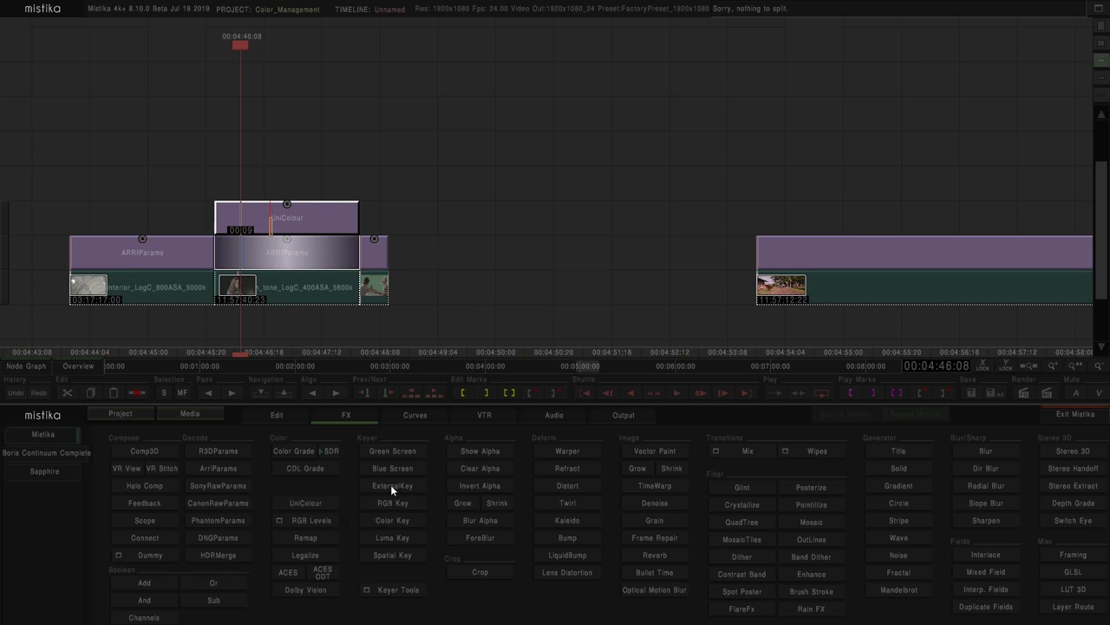
pyautogui.click(290, 450)
pyautogui.click(292, 178)
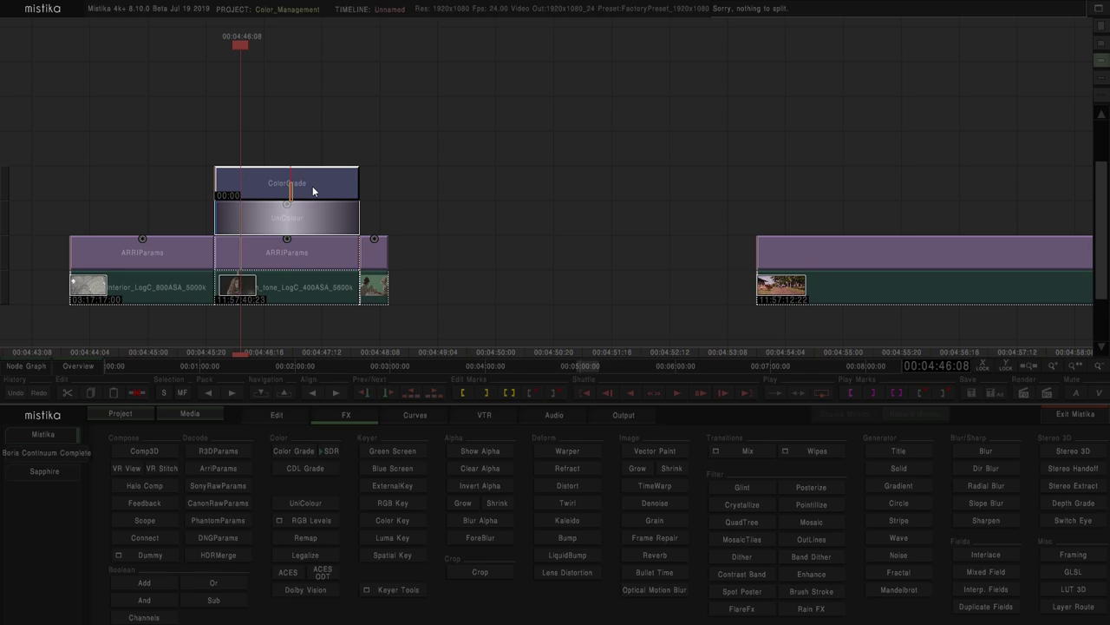
# Reorder the stack so the ColorGrade sits between the ARRIParams and the UniColour, and view the UniColour's result
pyautogui.moveTo(300, 218); pyautogui.dragTo(306, 139)
pyautogui.moveTo(282, 184); pyautogui.dragTo(286, 220)
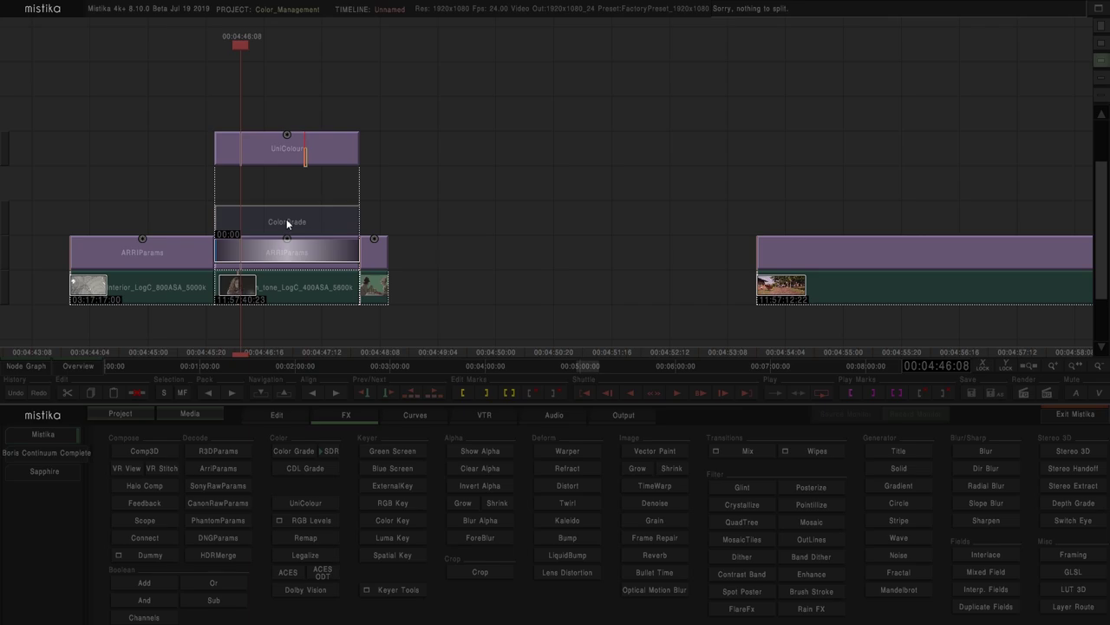
pyautogui.moveTo(283, 160); pyautogui.dragTo(285, 185)
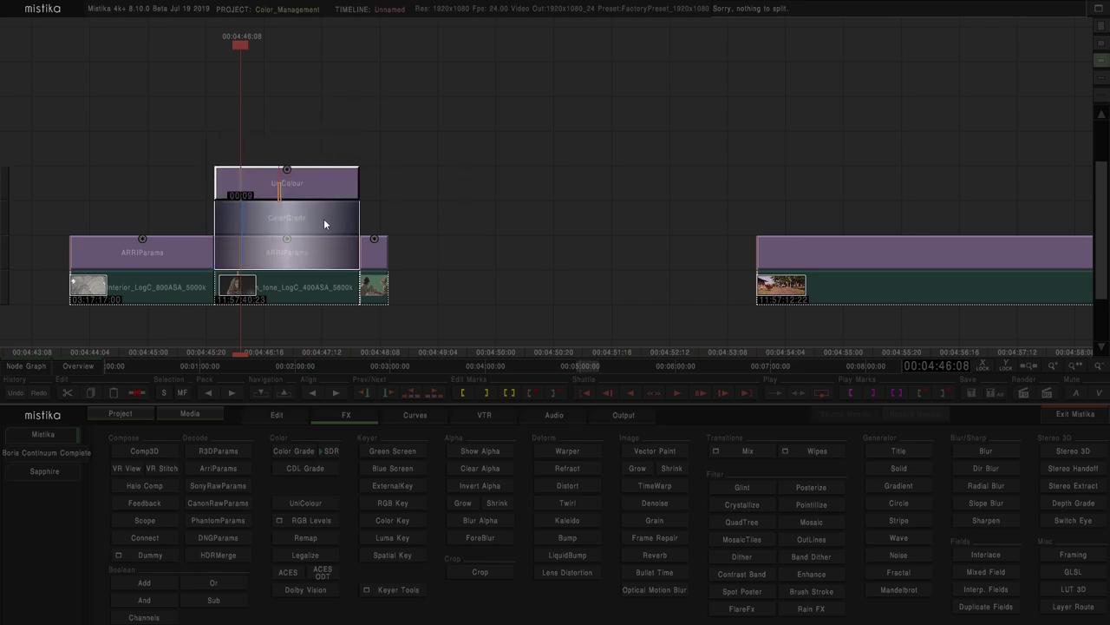
pyautogui.doubleClick(312, 186)
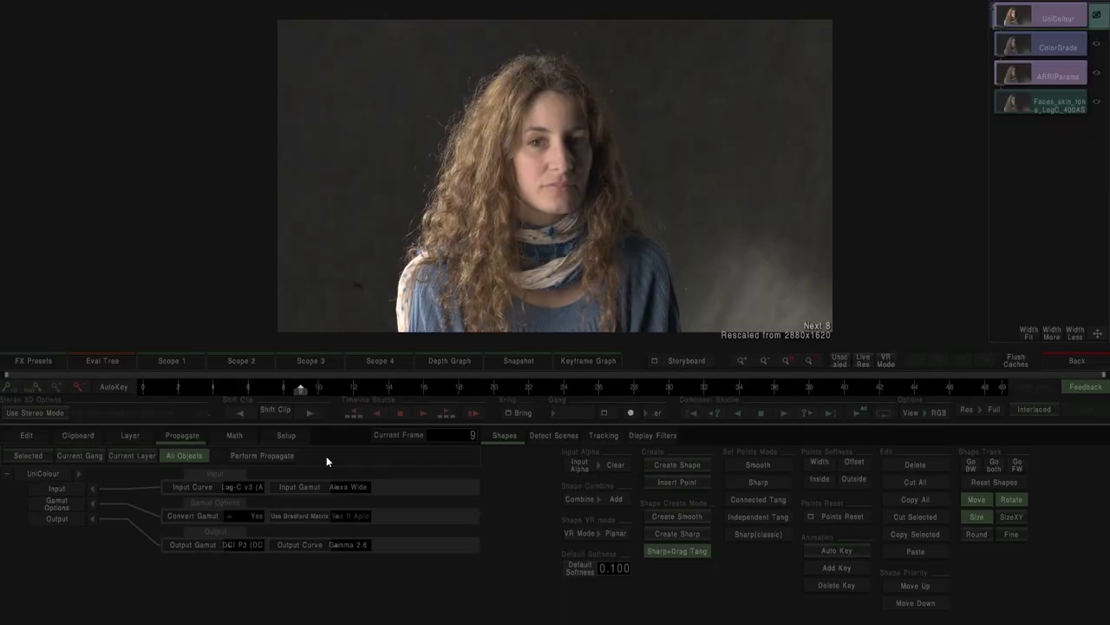
pyautogui.click(1069, 362)
# Move the ColorGrade above the UniColour and stack four more Color Grade effects on top of it
pyautogui.moveTo(316, 188); pyautogui.dragTo(278, 221)
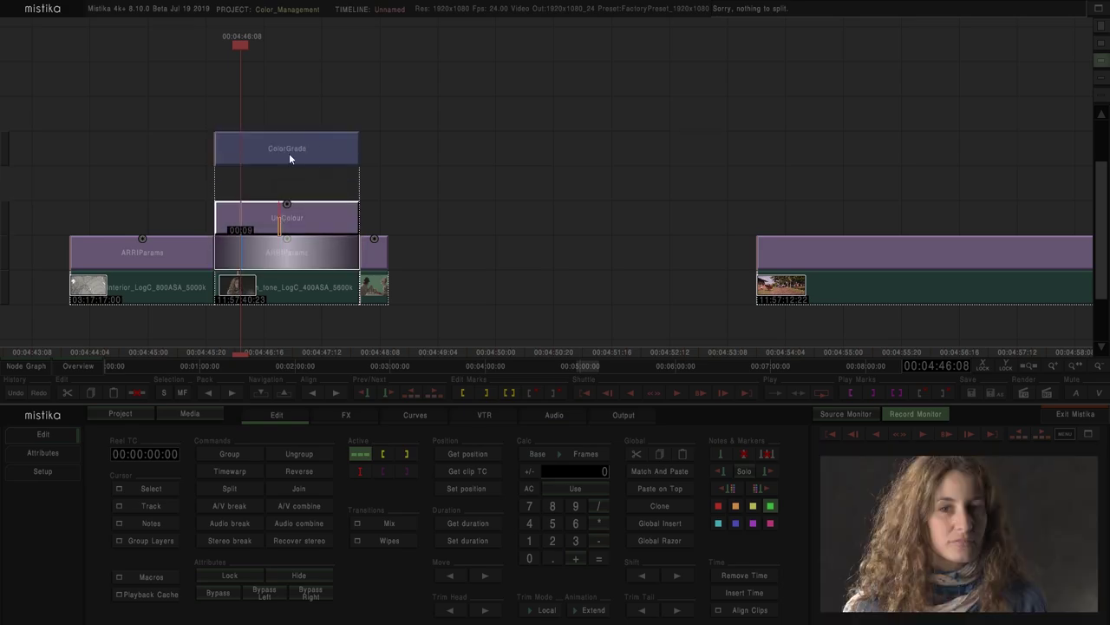
pyautogui.click(371, 212)
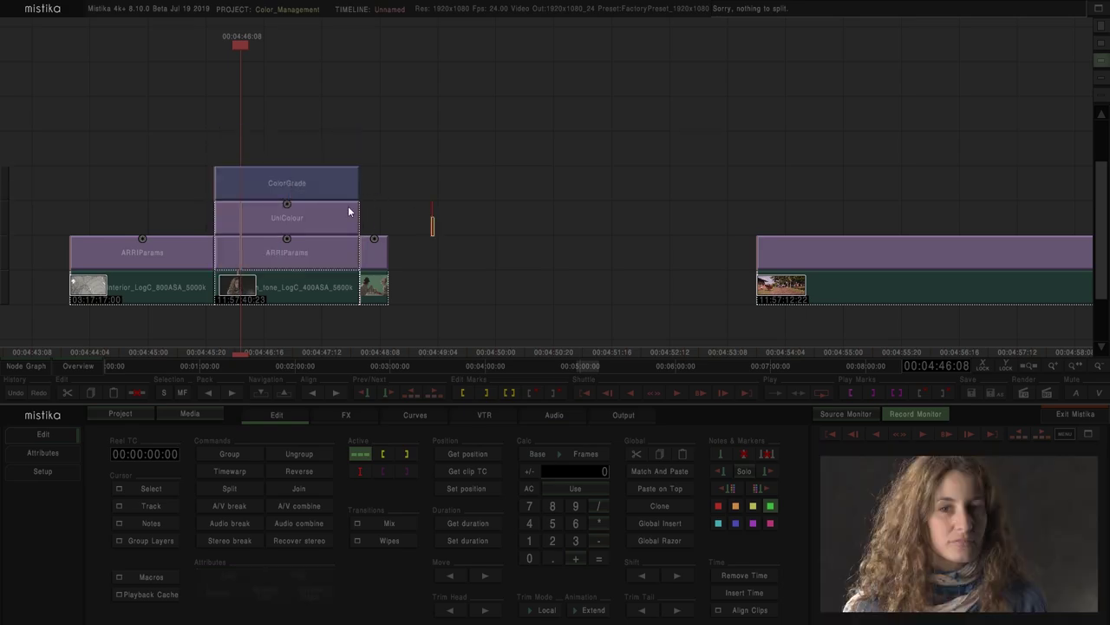
pyautogui.click(287, 217)
pyautogui.click(356, 411)
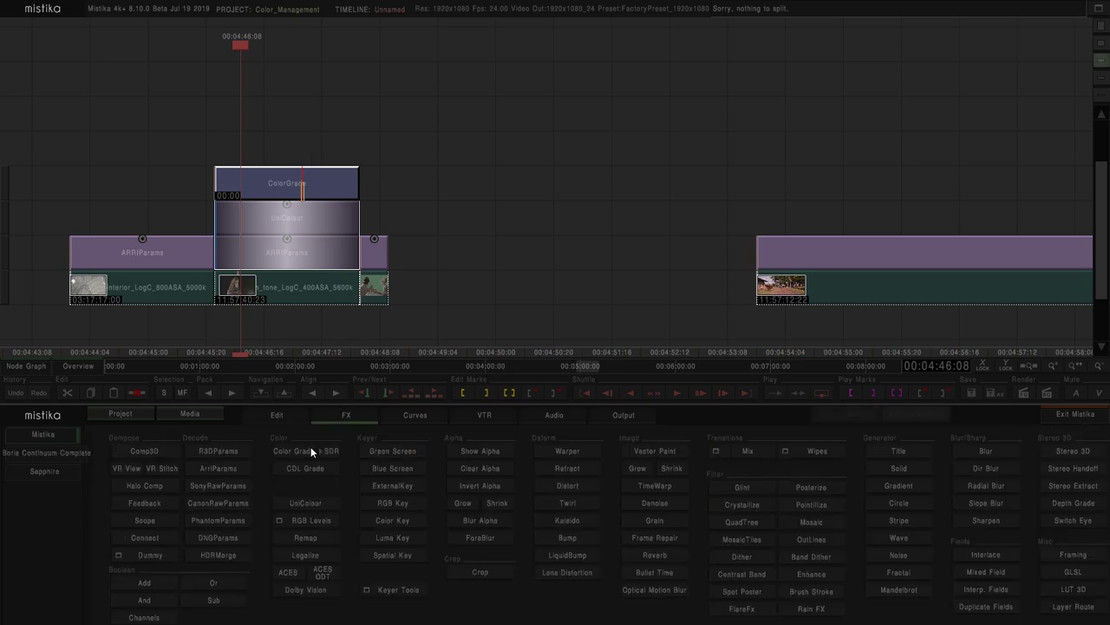
pyautogui.click(291, 449)
pyautogui.click(292, 451)
pyautogui.click(292, 450)
pyautogui.click(291, 450)
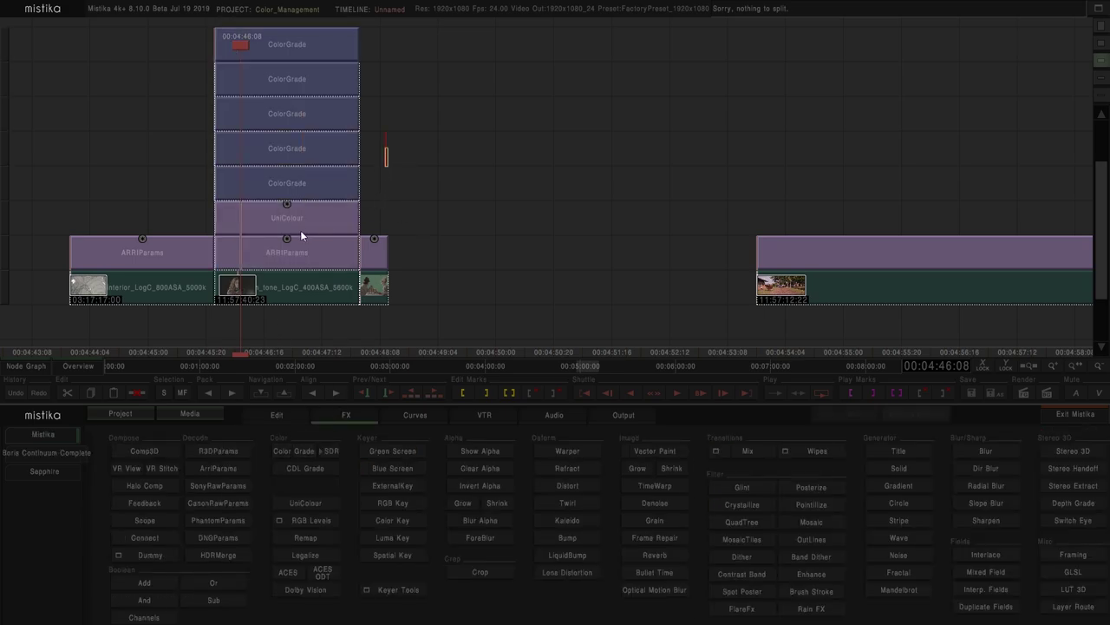
# Check the input and output settings of the UniColour beneath the ColorGrades, and return to the timeline
pyautogui.click(285, 216)
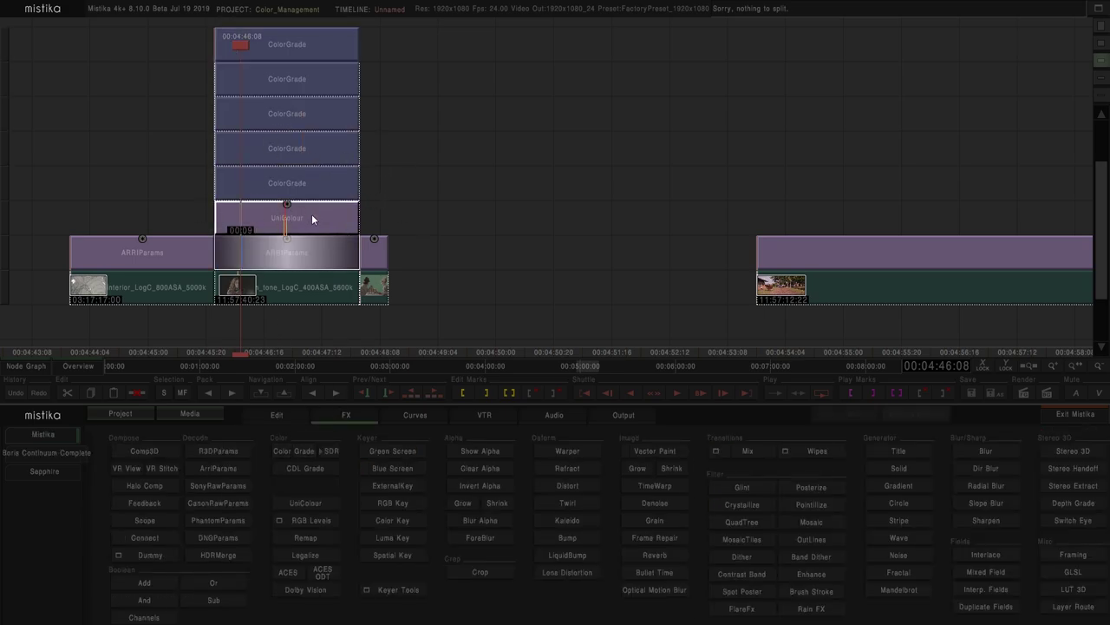
pyautogui.doubleClick(287, 220)
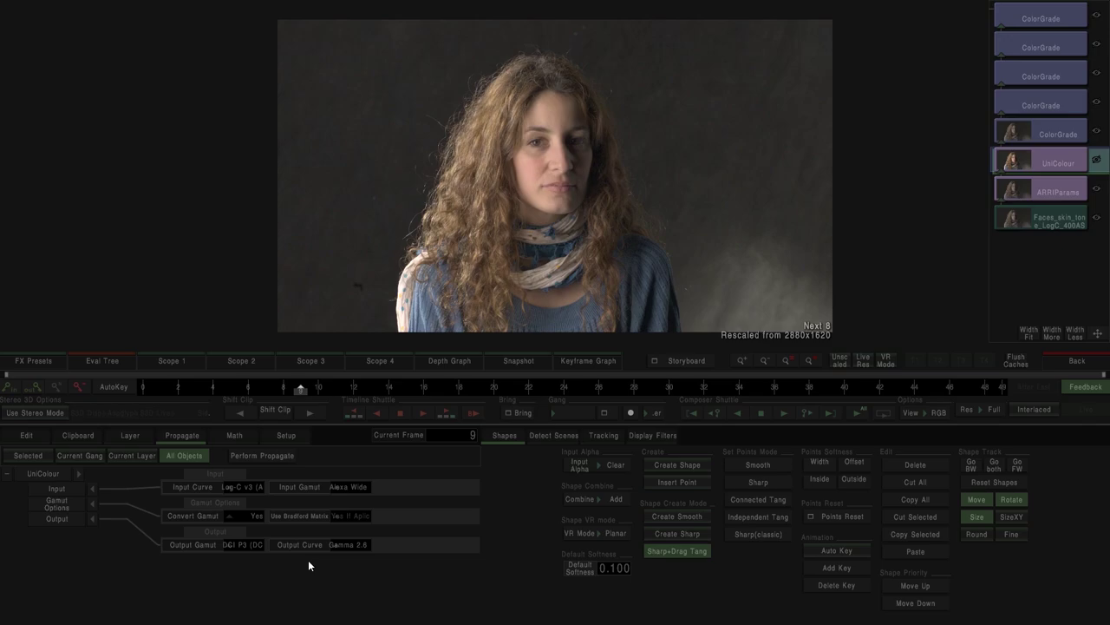
pyautogui.click(1077, 360)
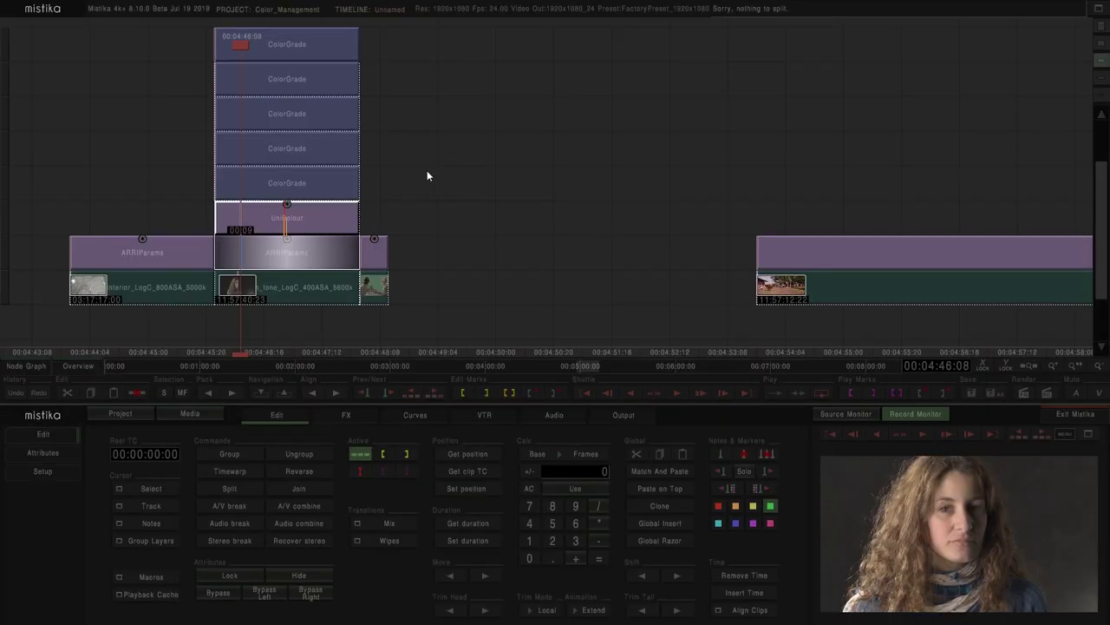
# Delete the four extra ColorGrades and move the UniColour back above the remaining ColorGrade
pyautogui.click(268, 43)
pyautogui.press('Delete')
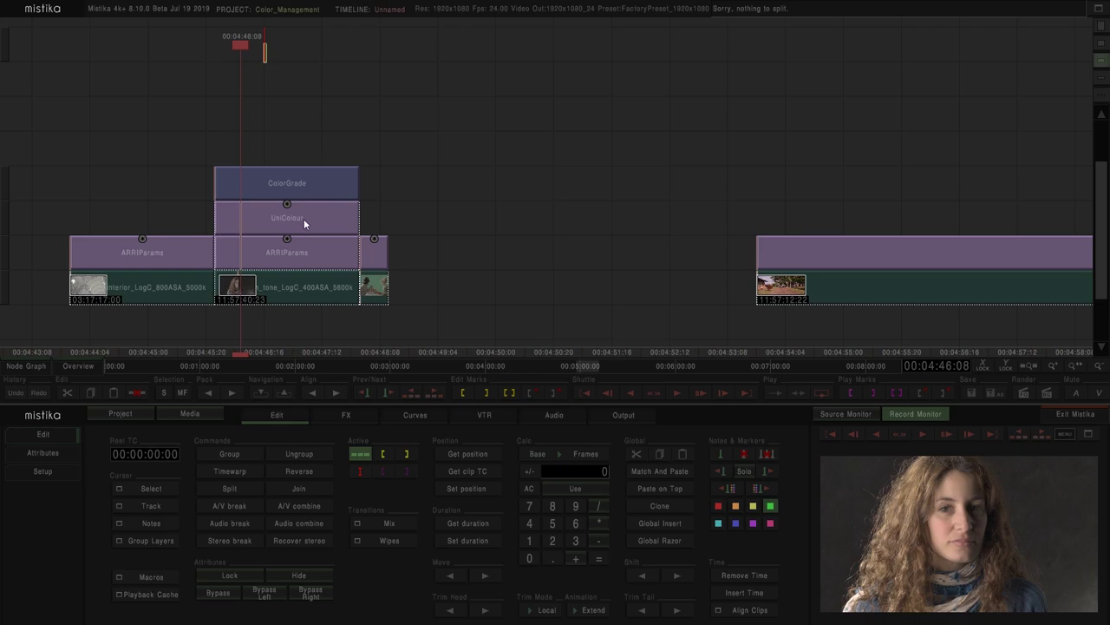
pyautogui.moveTo(294, 217)
pyautogui.mouseDown()
pyautogui.moveTo(300, 148)
pyautogui.moveTo(313, 173)
pyautogui.mouseUp()
pyautogui.click(297, 204)
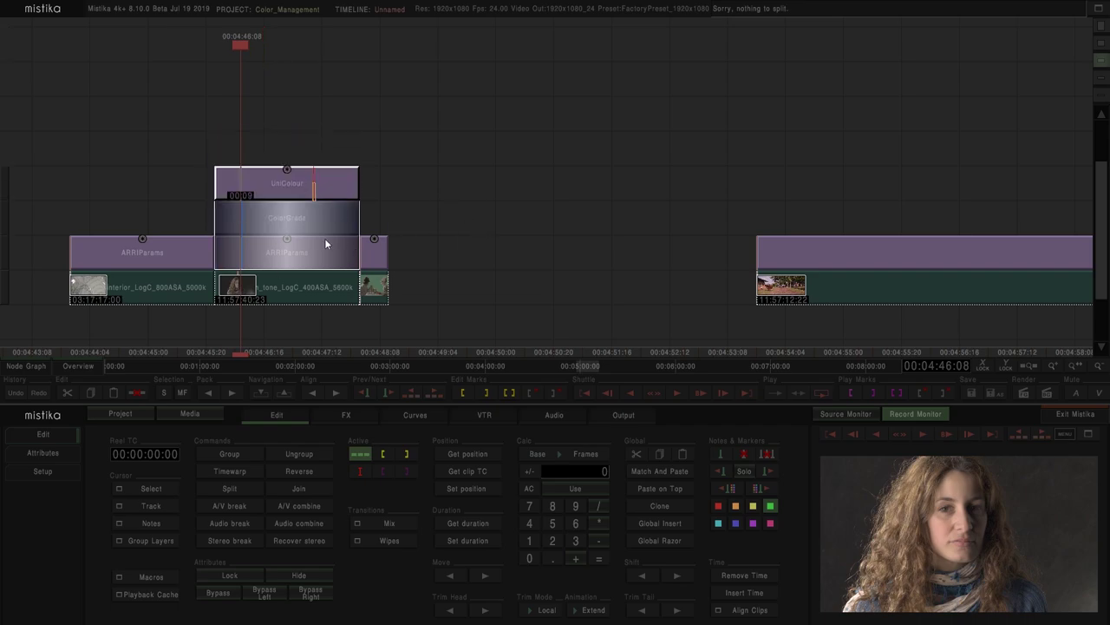
pyautogui.click(346, 181)
pyautogui.moveTo(301, 226)
pyautogui.mouseDown()
pyautogui.moveTo(308, 150)
pyautogui.moveTo(307, 214)
pyautogui.moveTo(422, 172)
pyautogui.mouseUp()
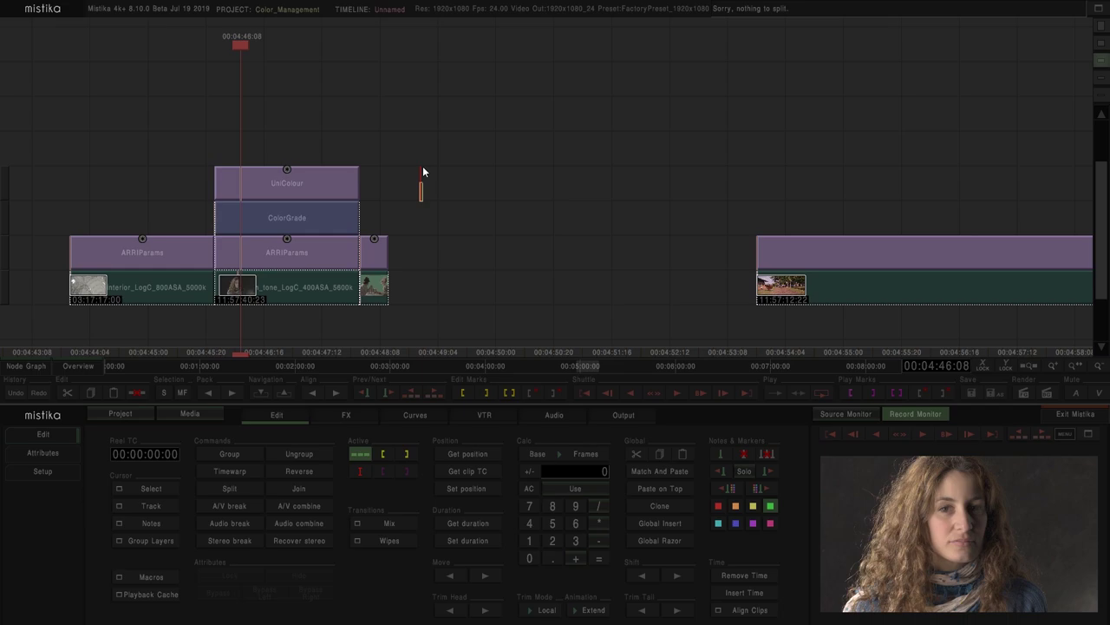
# Add a second UniColour on top of the skin tone clip's stack and open its settings
pyautogui.click(314, 171)
pyautogui.click(340, 418)
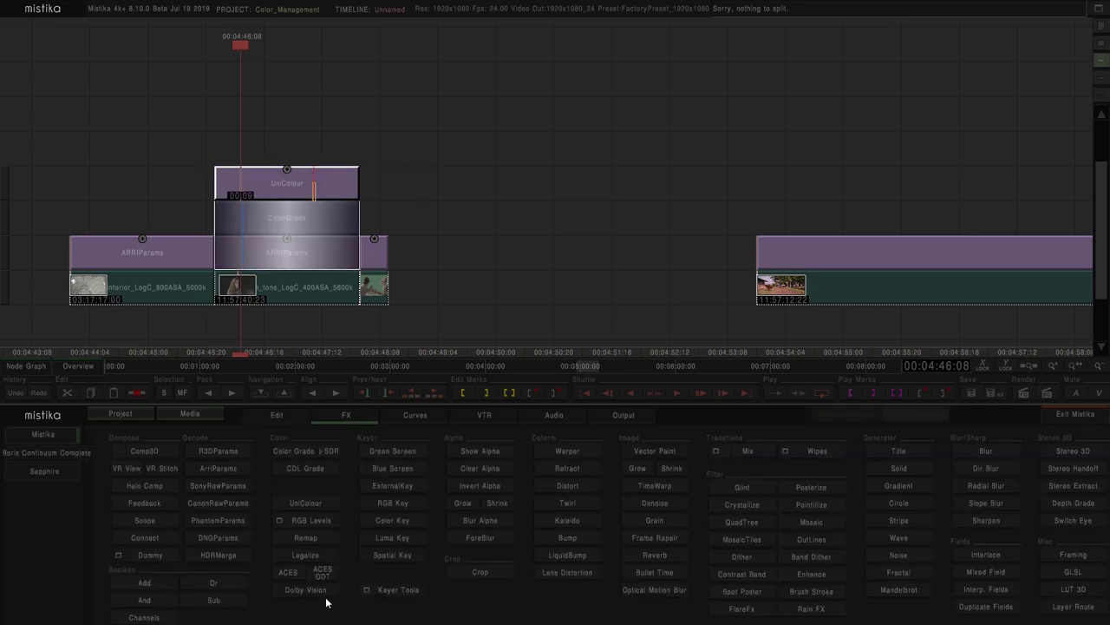
pyautogui.click(321, 508)
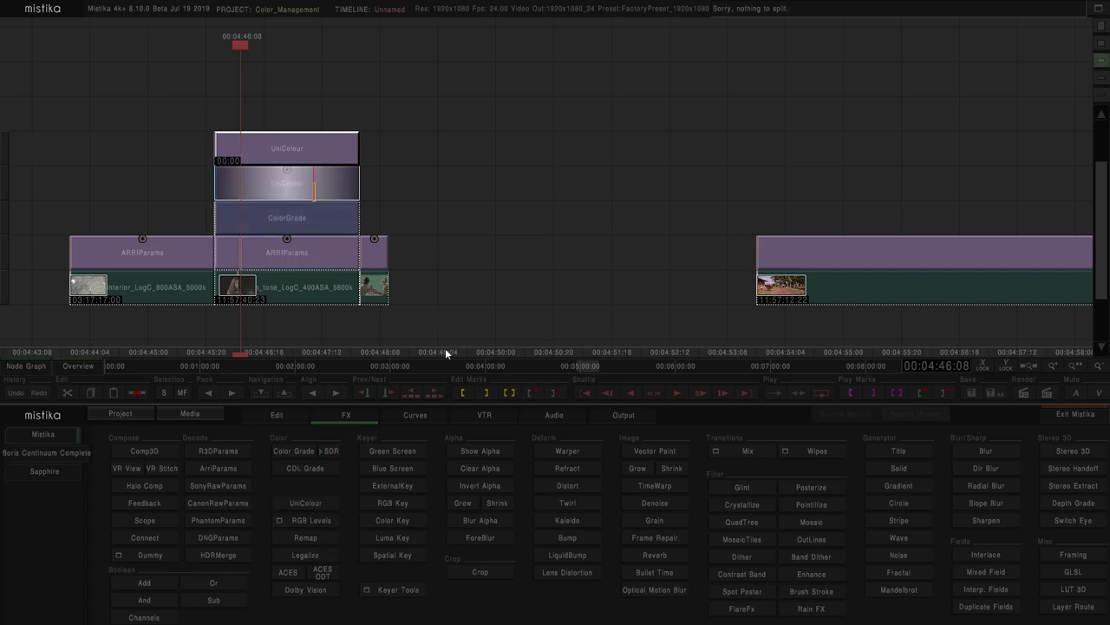
pyautogui.doubleClick(317, 145)
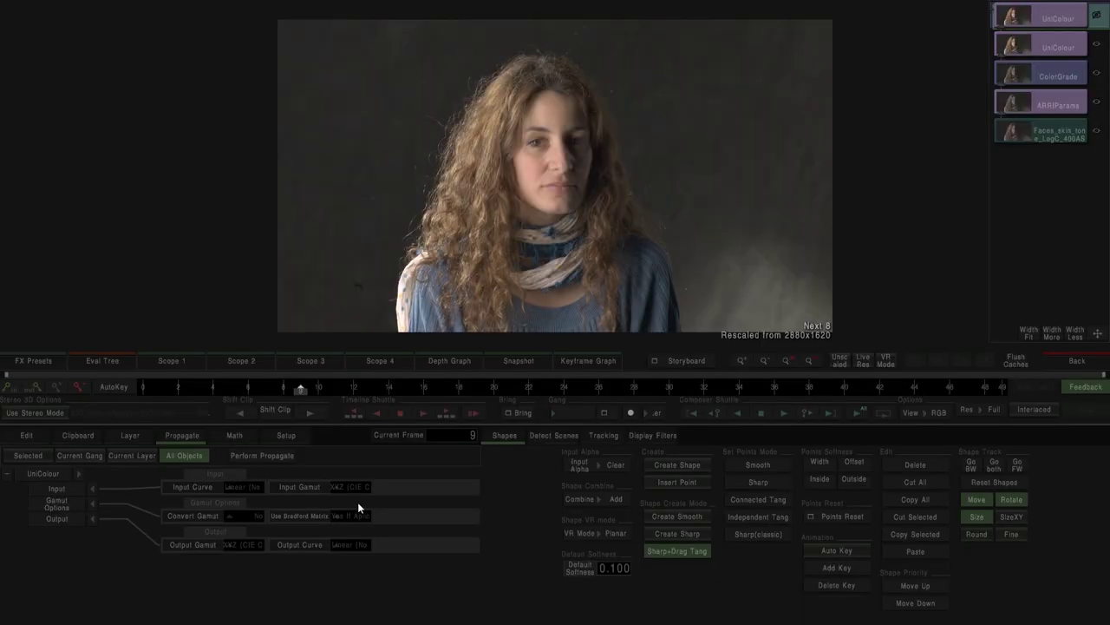
# Set the second UniColour's Input Curve to Gamma 2.6 (DCI RGB) and its Input Gamut to DCI P3 (DCI)
pyautogui.click(242, 486)
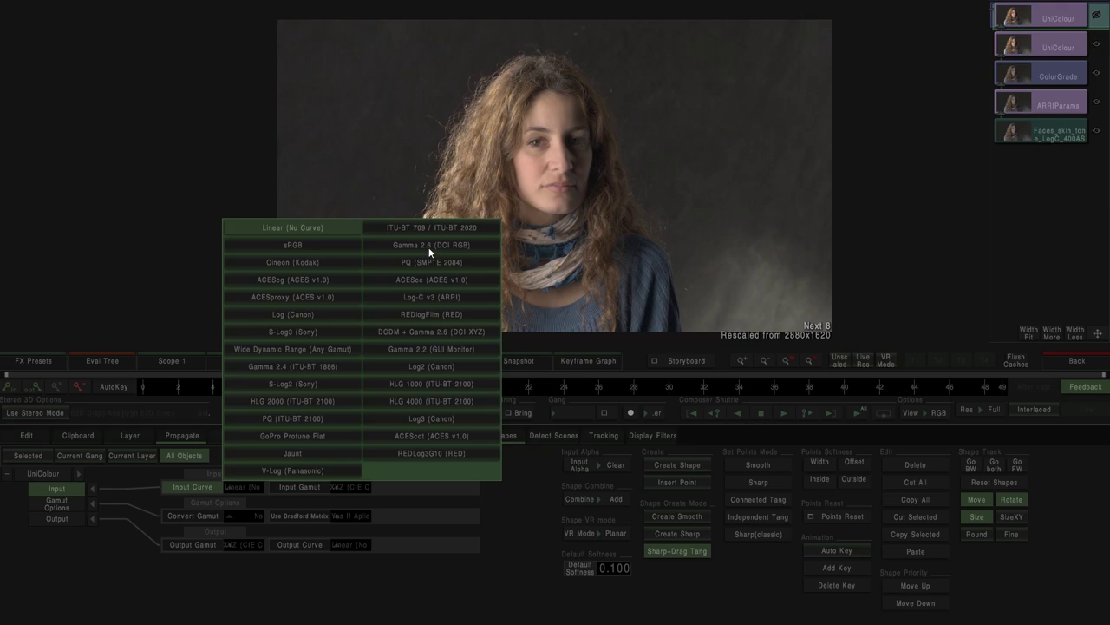
pyautogui.click(430, 251)
pyautogui.click(385, 488)
pyautogui.click(408, 282)
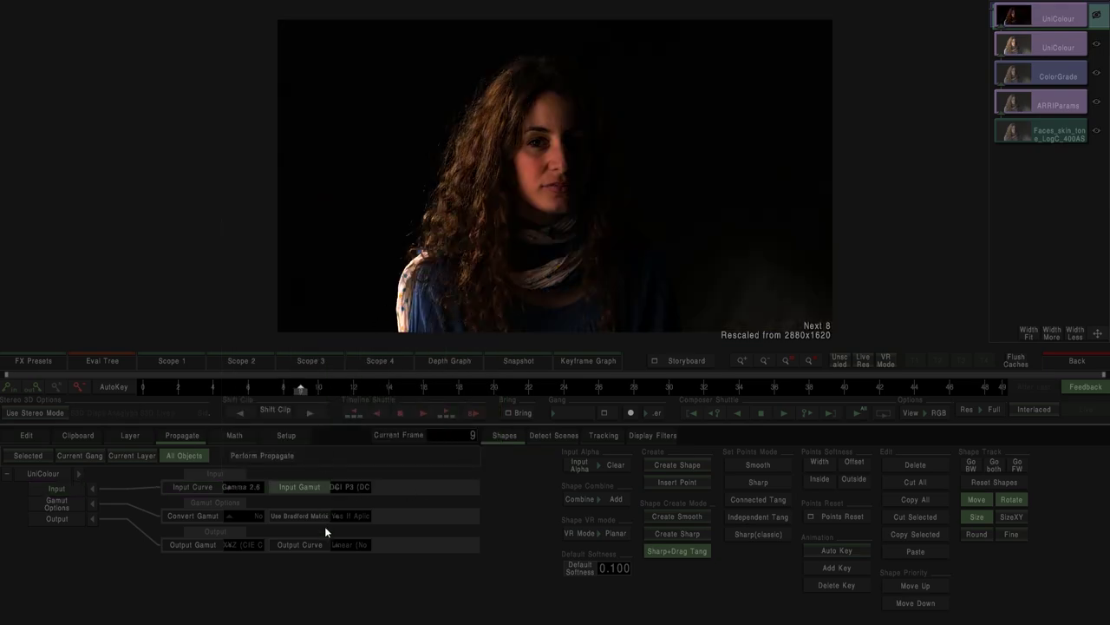
# Turn on Convert Gamut, set Output Gamut to XYZ (CIE Chromaticities) and Output Curve to DCDM + Gamma 2.6 (DCI XYZ), and return to the timeline
pyautogui.click(242, 545)
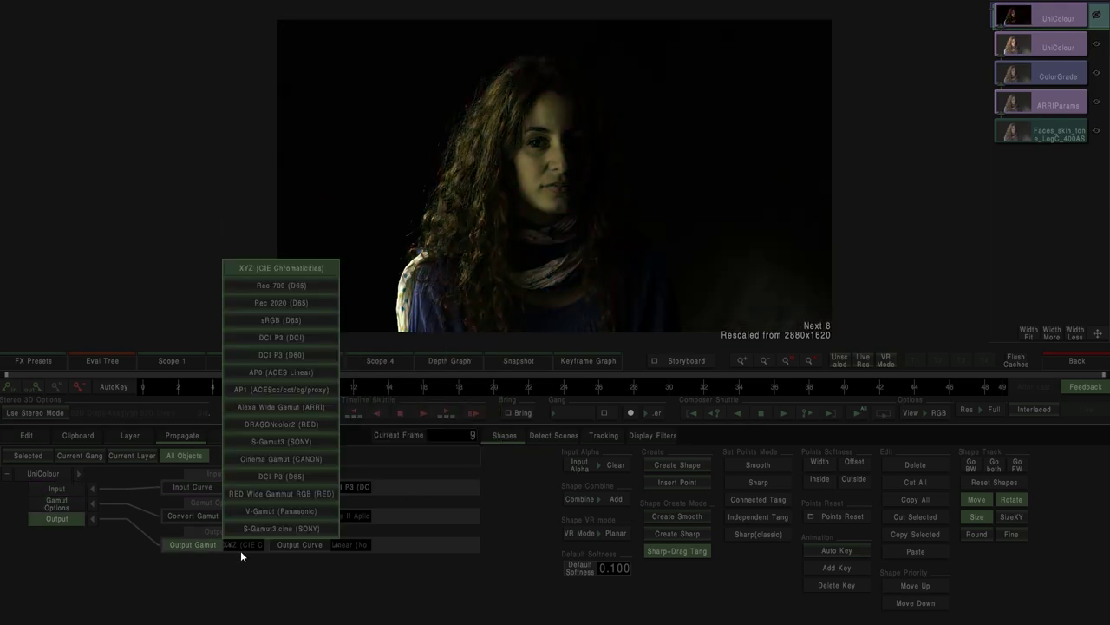
pyautogui.click(256, 268)
pyautogui.click(355, 545)
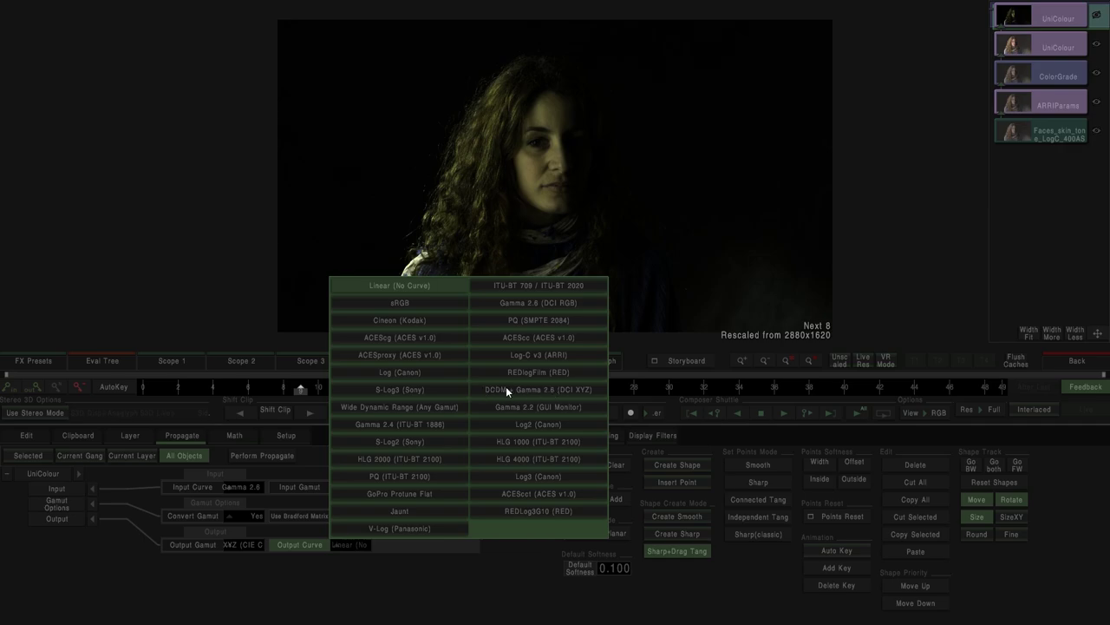
pyautogui.click(575, 388)
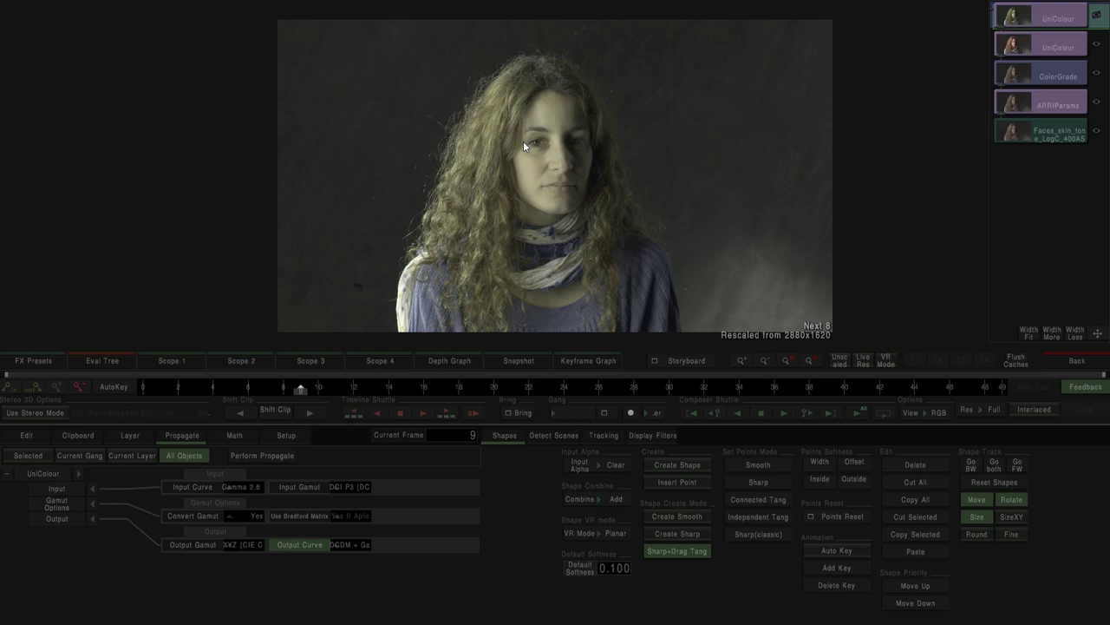
pyautogui.click(1079, 360)
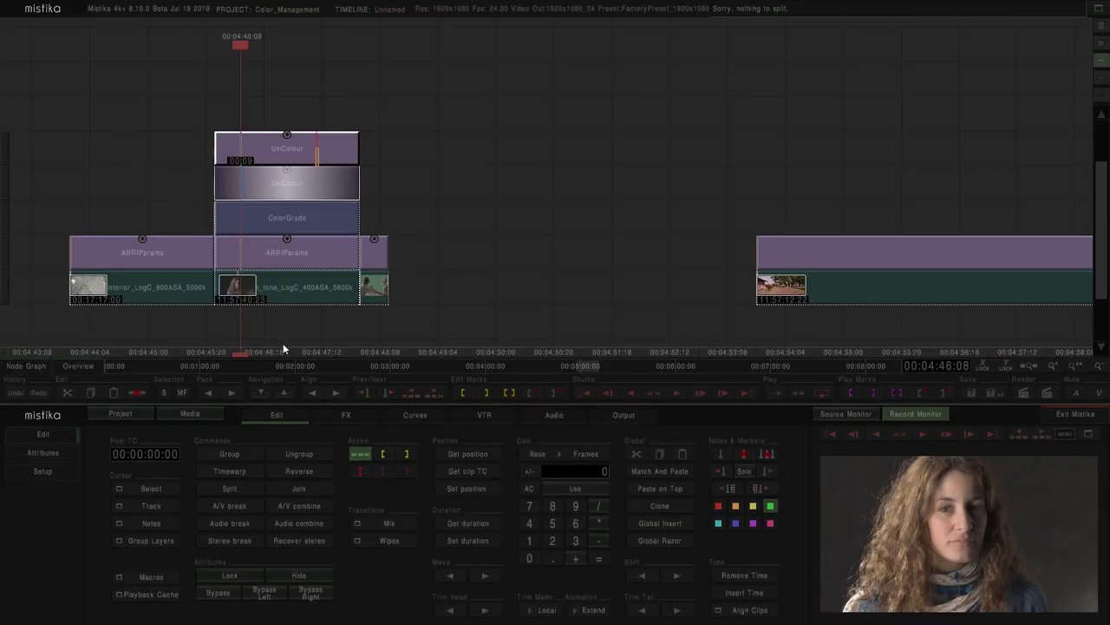
# Move the XYZ UniColour off the stack into the empty timeline area and view the remaining DCI P3 conversion
pyautogui.click(318, 213)
pyautogui.click(324, 220)
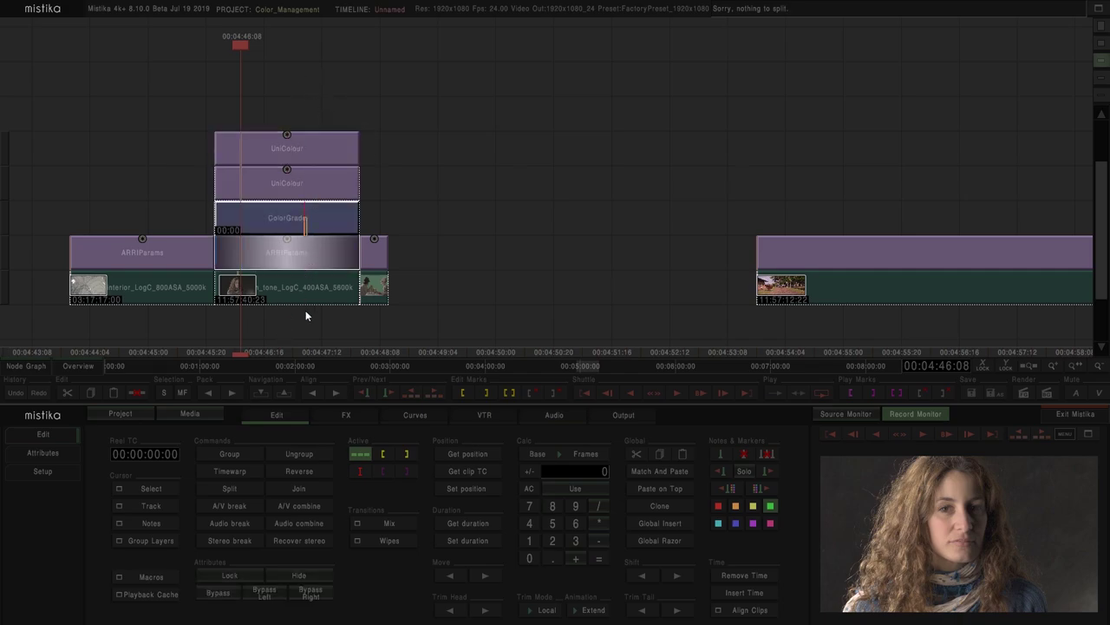
pyautogui.click(473, 255)
pyautogui.click(302, 183)
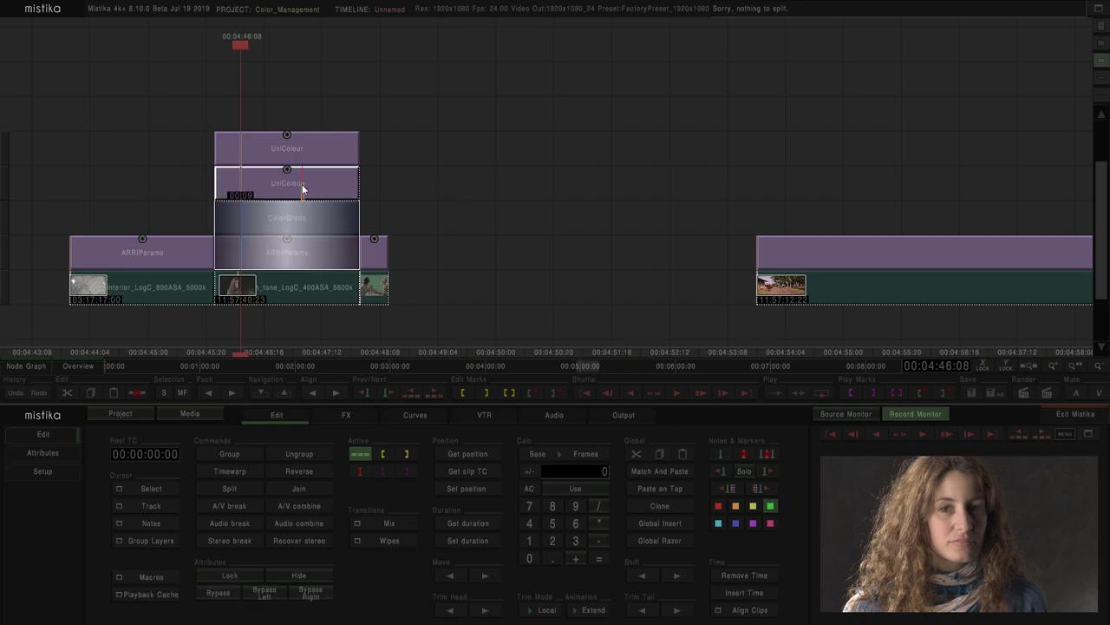
pyautogui.moveTo(287, 149); pyautogui.dragTo(496, 154)
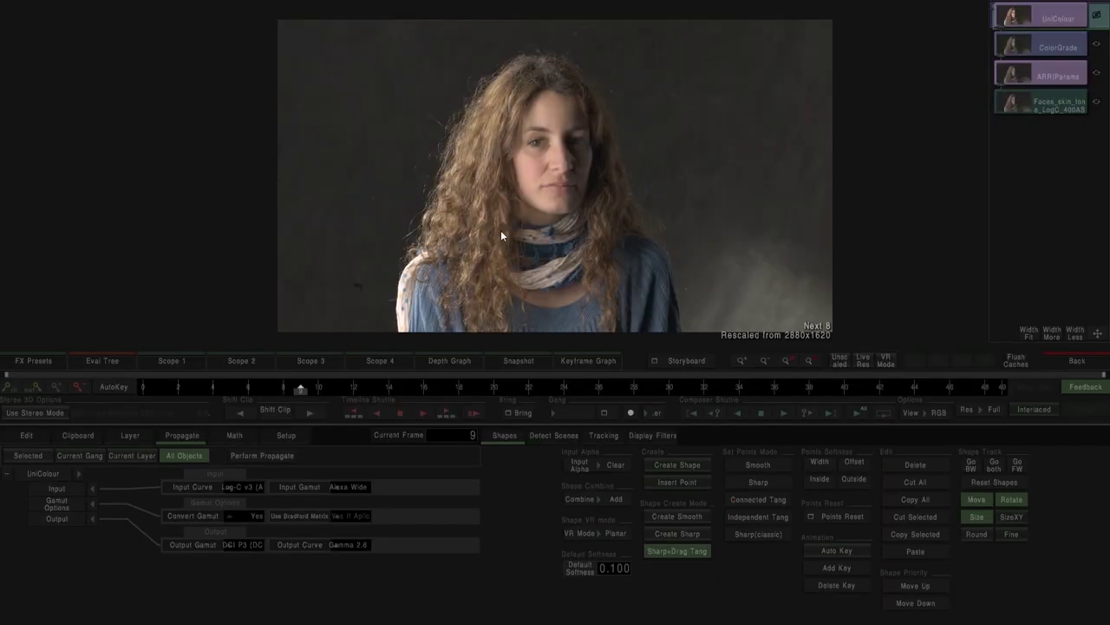
pyautogui.click(1076, 360)
# Put the XYZ UniColour back on top of the stack and view its conversion
pyautogui.moveTo(556, 182); pyautogui.dragTo(305, 146)
pyautogui.doubleClick(341, 153)
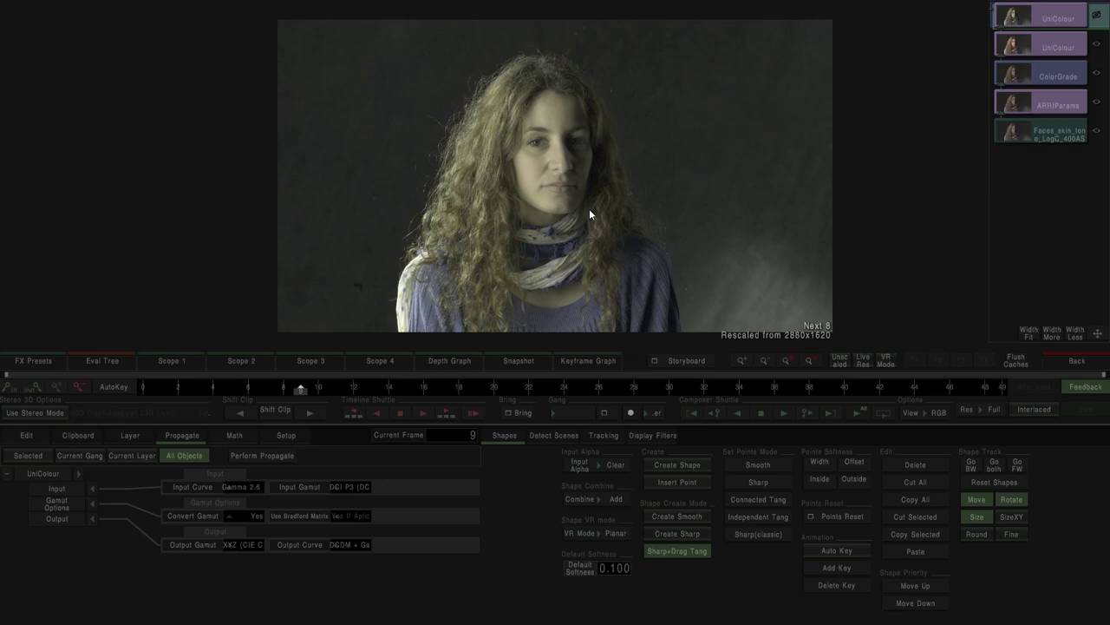
pyautogui.click(1077, 360)
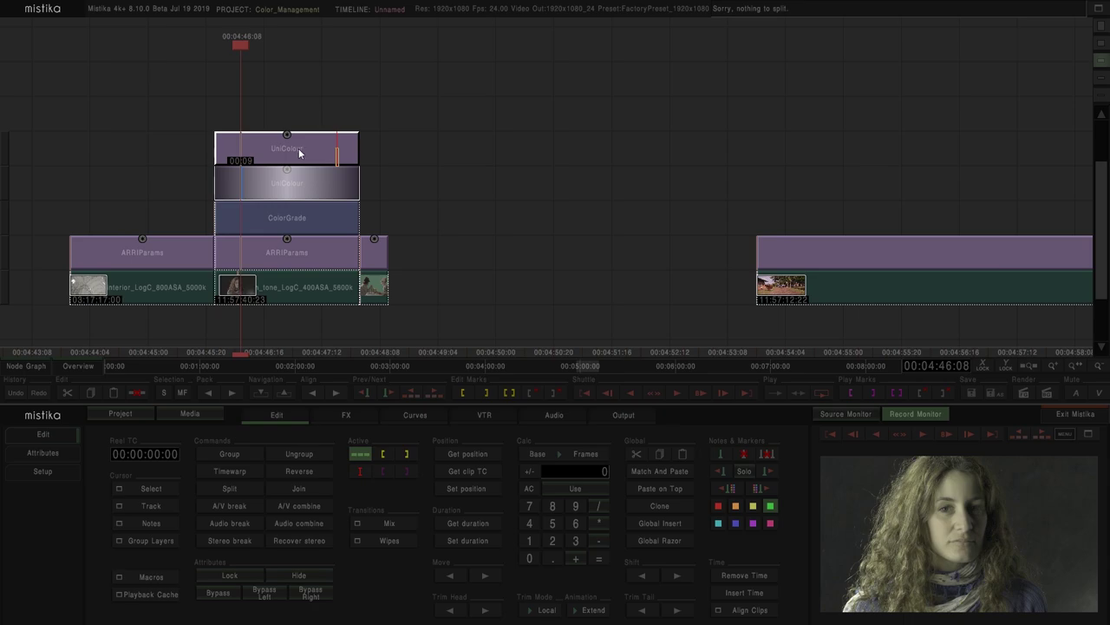
# Take the XYZ UniColour off the stack and check the remaining UniColour's Output Gamut and Output Curve options
pyautogui.moveTo(299, 153); pyautogui.dragTo(573, 220)
pyautogui.click(293, 174)
pyautogui.doubleClick(292, 173)
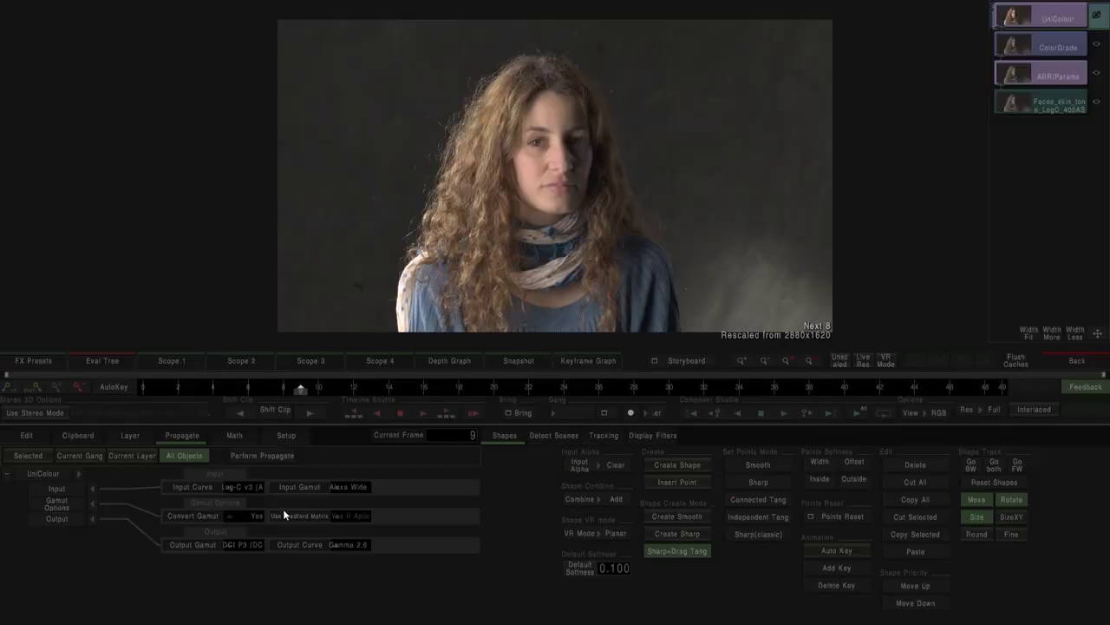
pyautogui.click(241, 543)
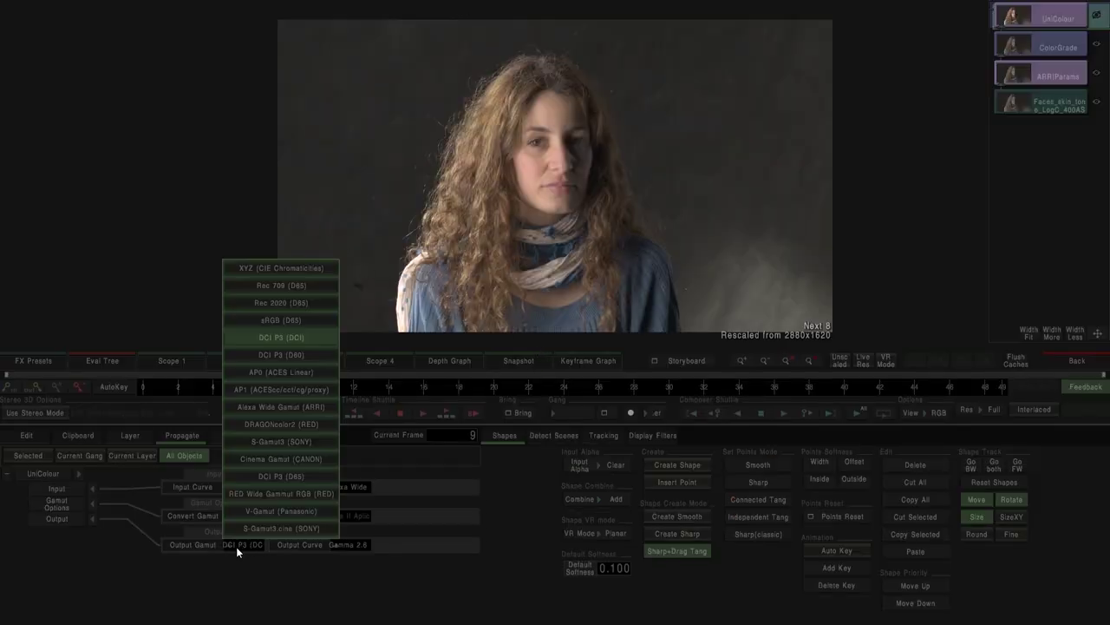
pyautogui.click(372, 609)
pyautogui.click(350, 545)
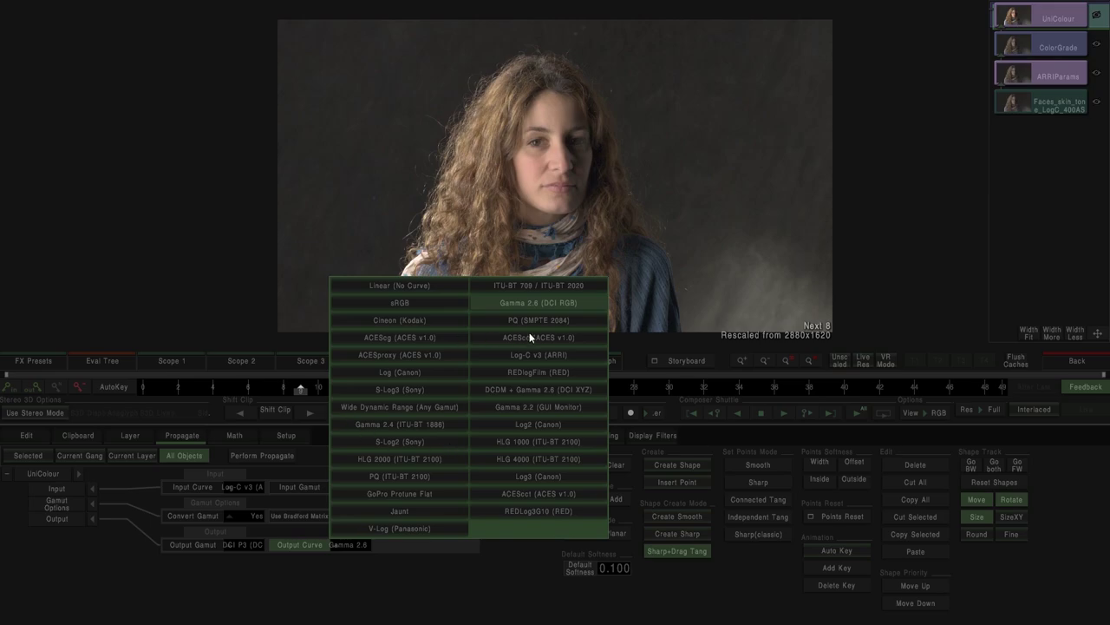
pyautogui.click(406, 574)
pyautogui.click(1059, 352)
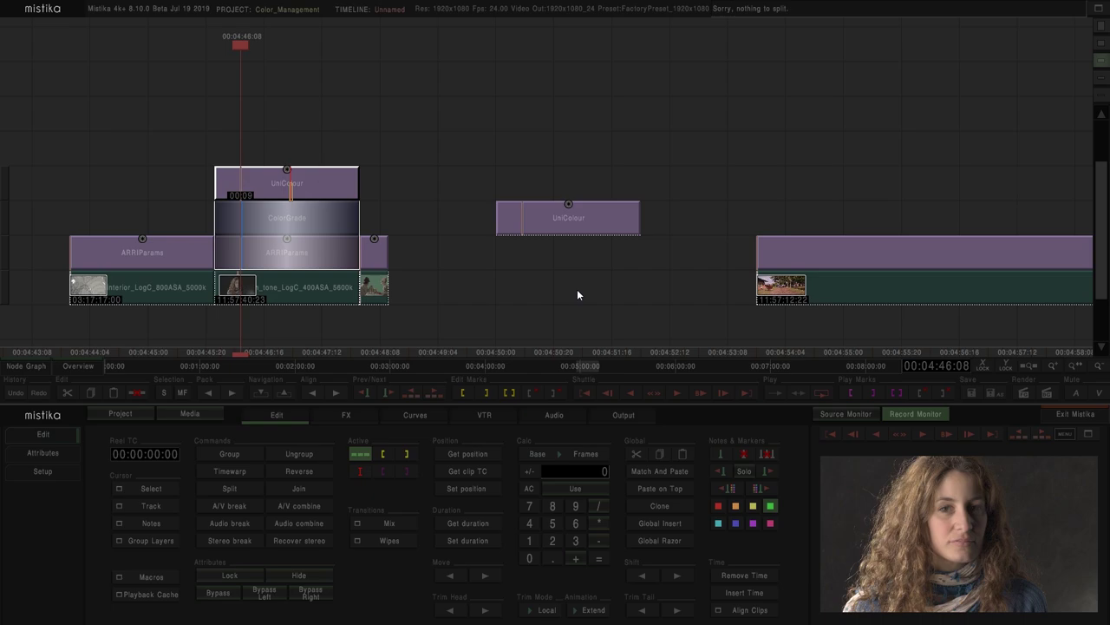
# Review the stacked UniColour's input and output settings once more, and return to the timeline
pyautogui.click(308, 182)
pyautogui.click(346, 415)
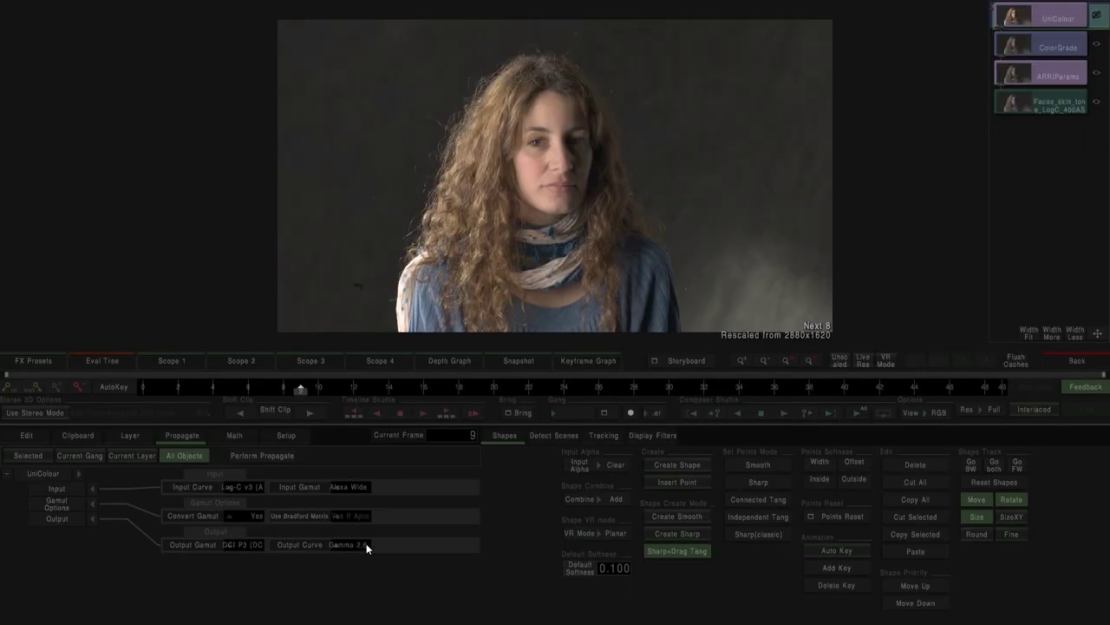
pyautogui.click(1061, 362)
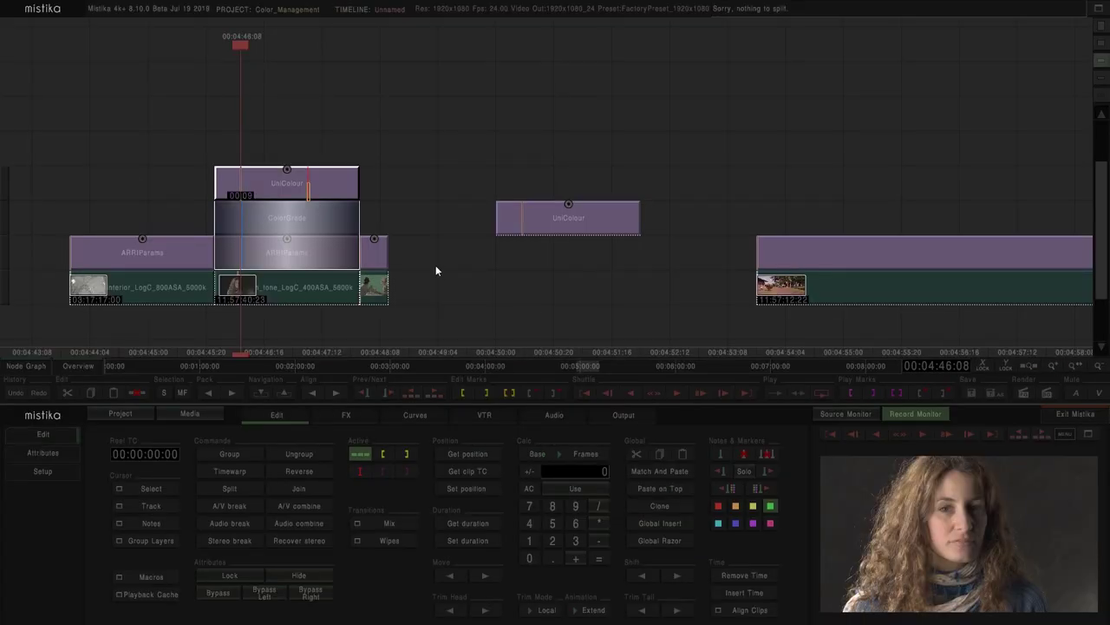
# Review the ColorGrade grading controls and the DCI P3 UniColour's input and output settings, and return to the timeline
pyautogui.click(342, 218)
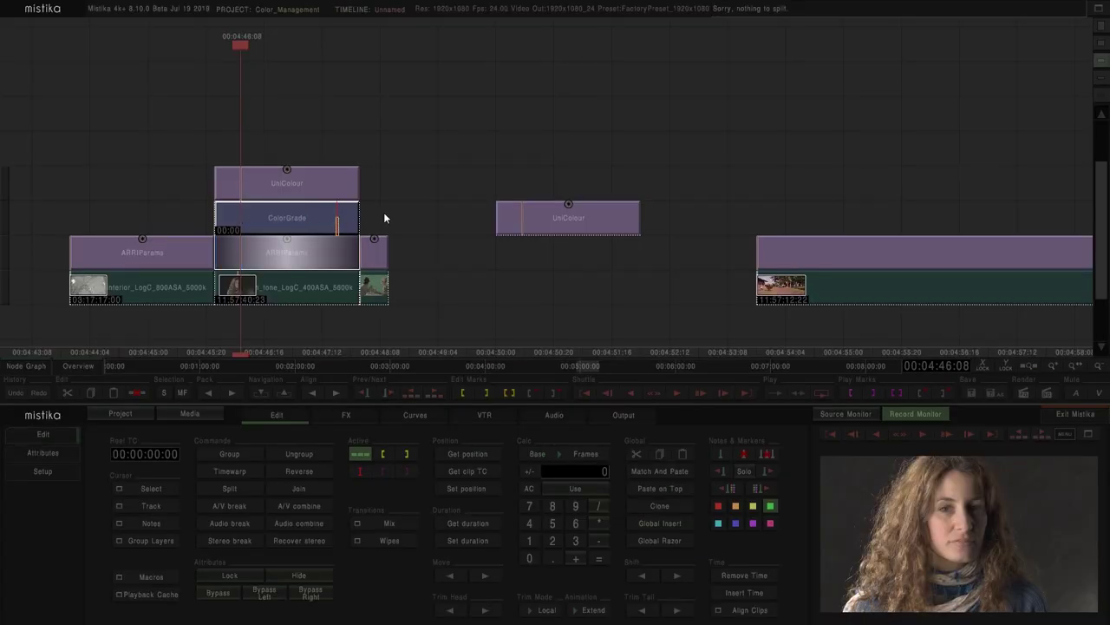
pyautogui.doubleClick(312, 221)
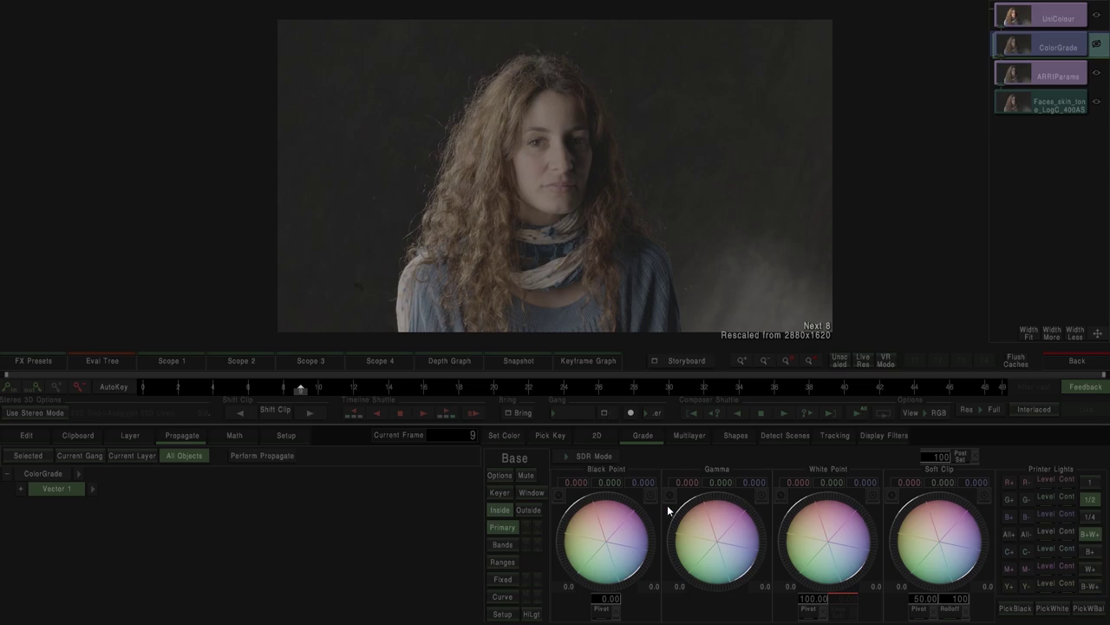
pyautogui.click(1077, 360)
pyautogui.doubleClick(312, 179)
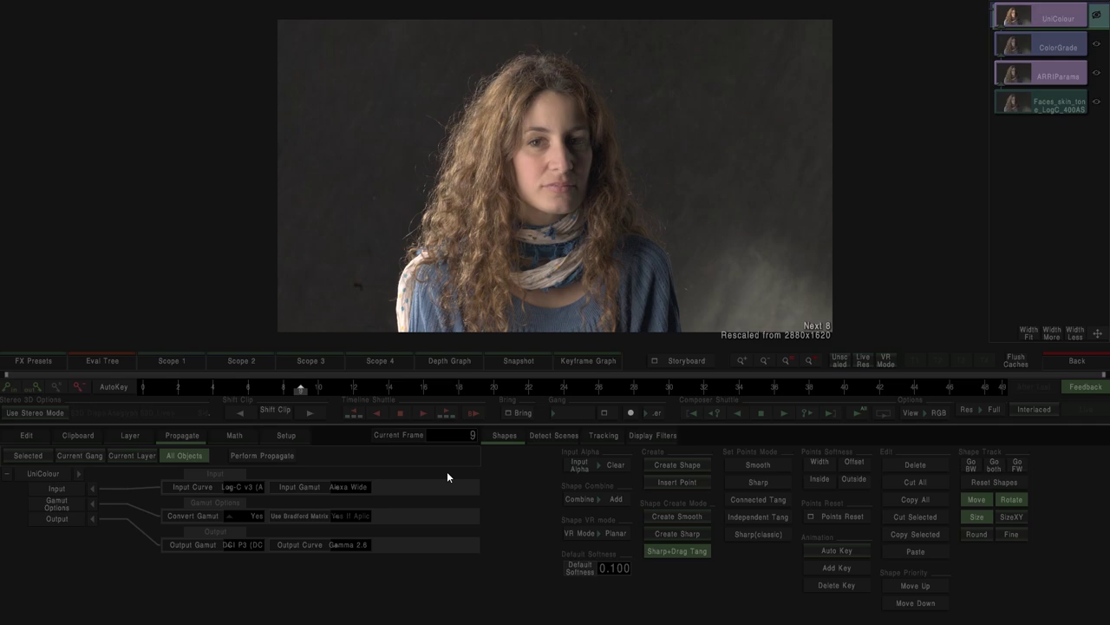
pyautogui.click(1076, 360)
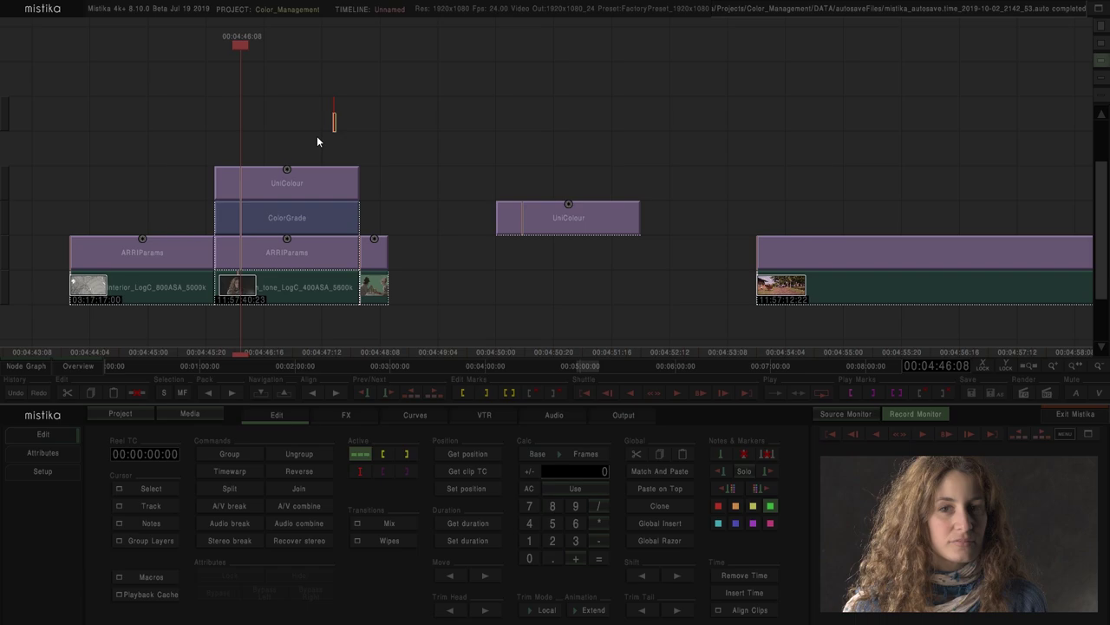
# Put the XYZ UniColour back on top of the stack, review its settings, and return to the timeline
pyautogui.moveTo(557, 222); pyautogui.dragTo(277, 146)
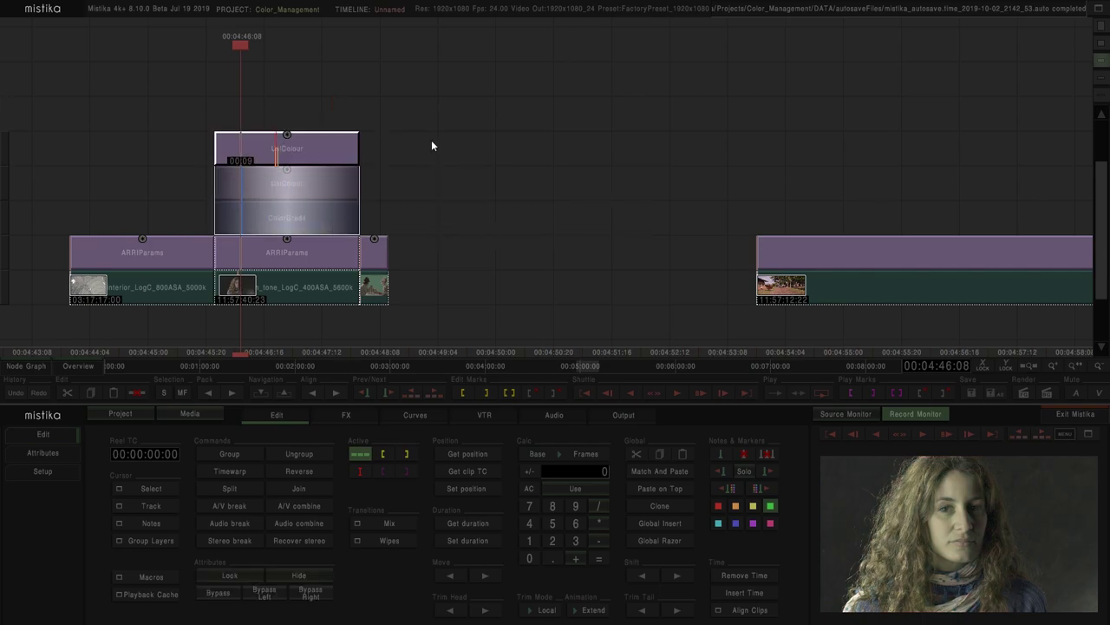
pyautogui.doubleClick(306, 145)
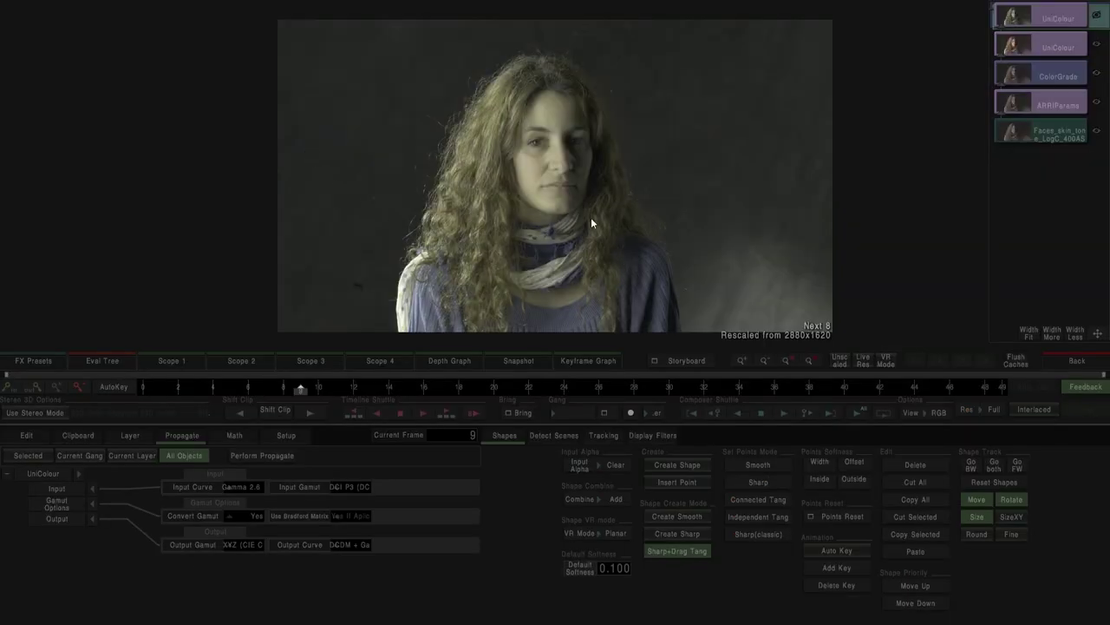
pyautogui.click(1032, 26)
pyautogui.click(1065, 364)
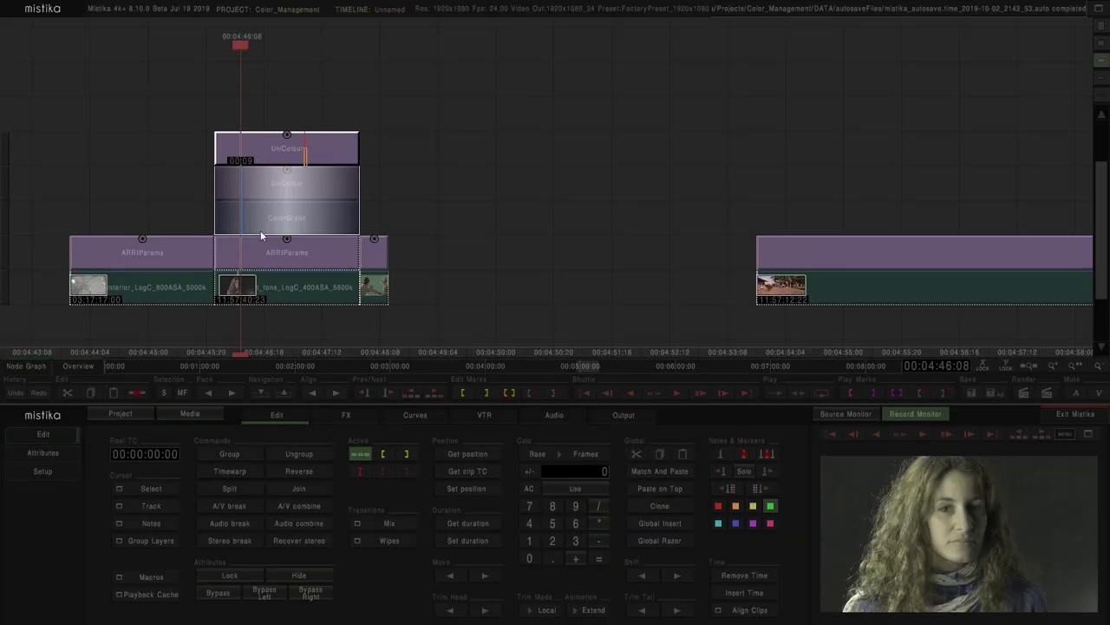
# Check the ARRIParams Color Space options, the DCI P3 UniColour's settings and the XYZ UniColour's Output Curve options
pyautogui.click(301, 269)
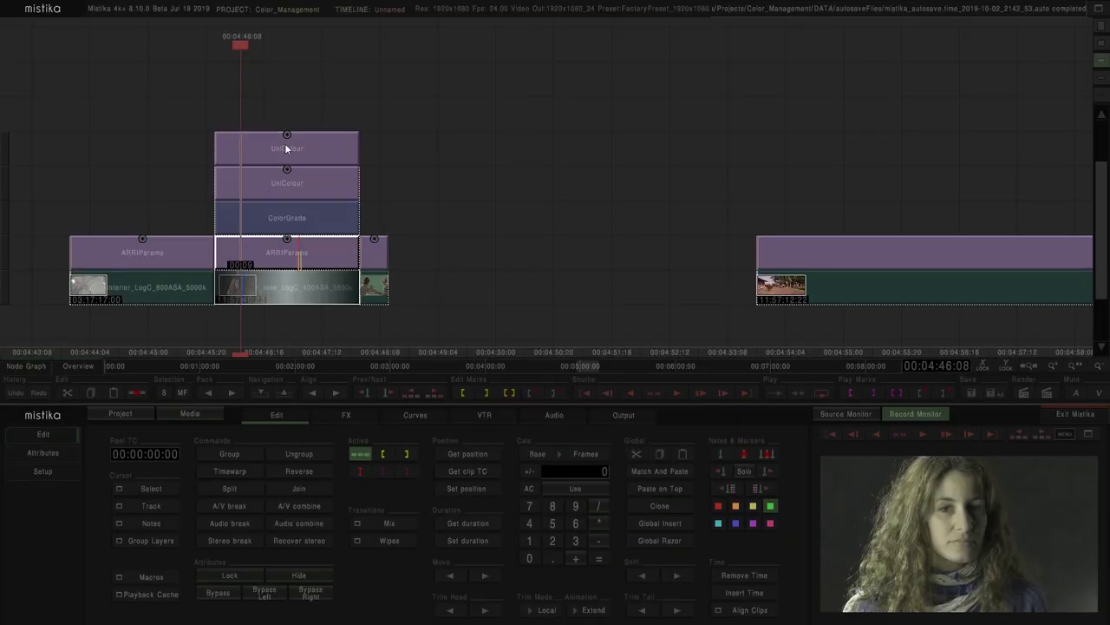
pyautogui.doubleClick(295, 251)
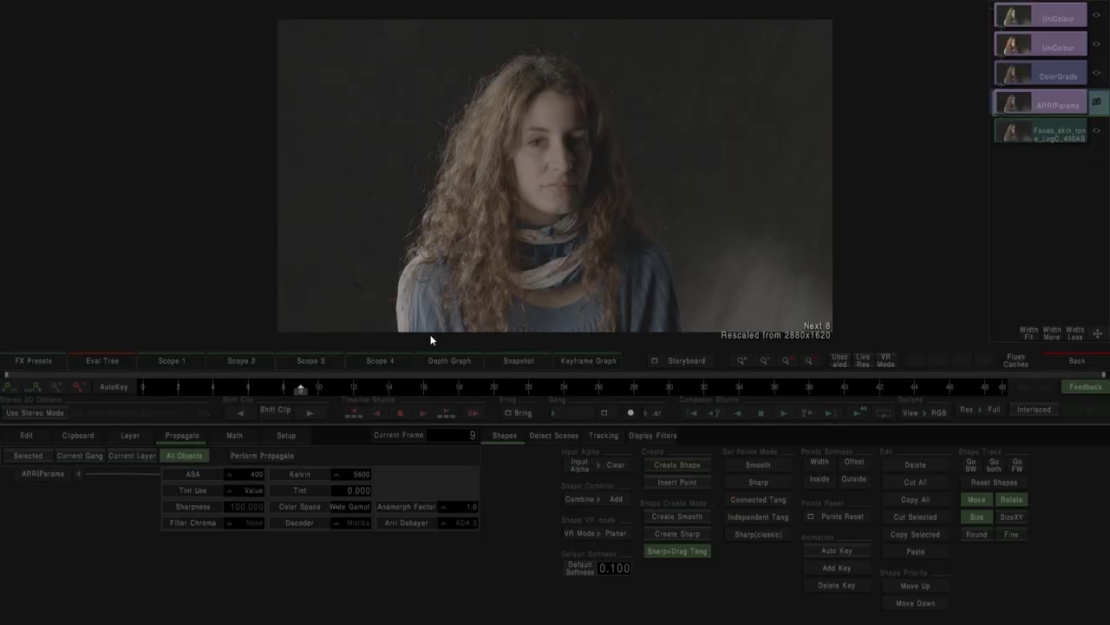
pyautogui.click(353, 510)
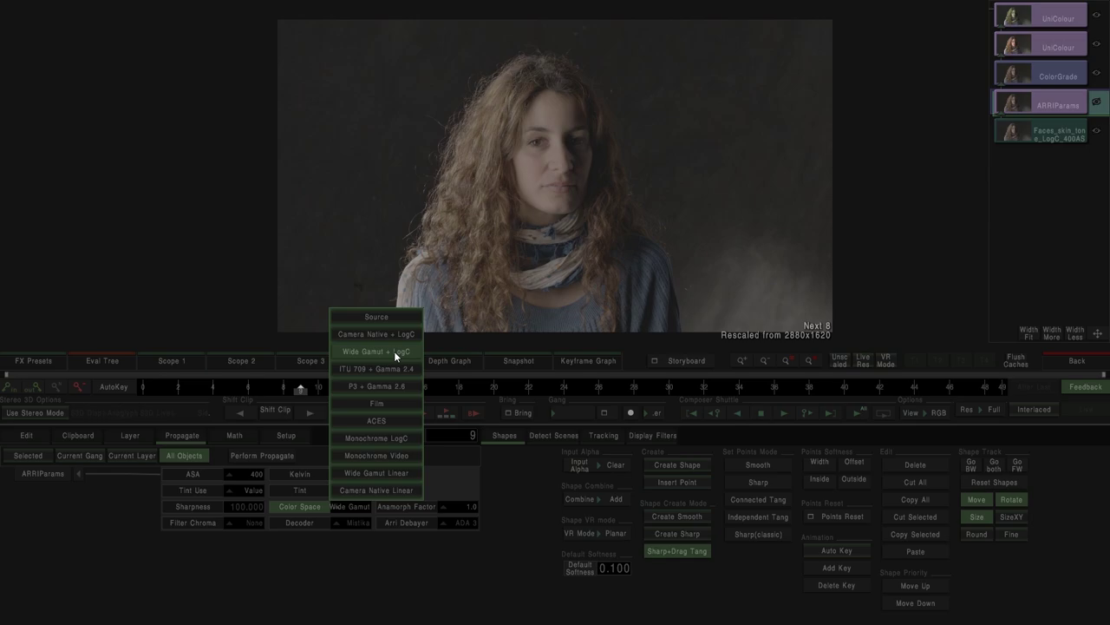
pyautogui.click(1058, 57)
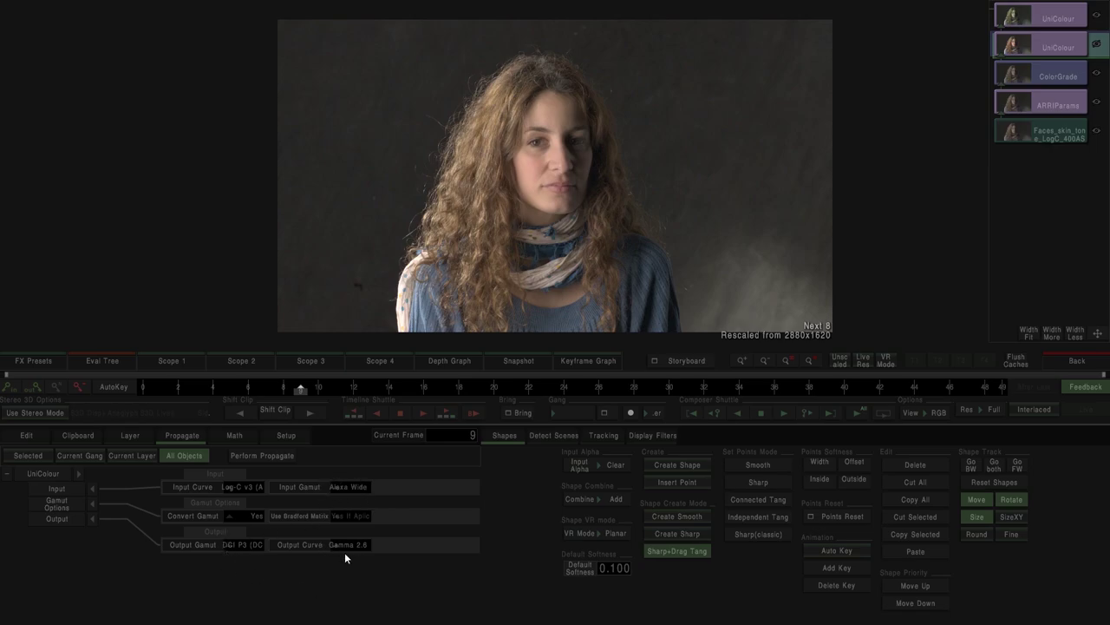
pyautogui.click(1033, 26)
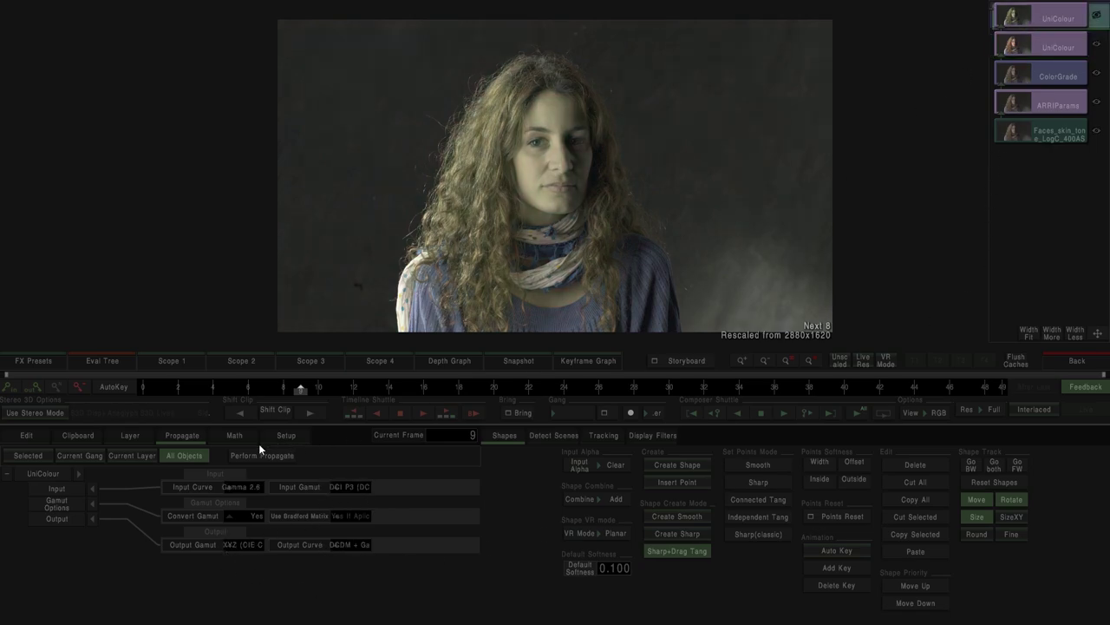
pyautogui.click(352, 547)
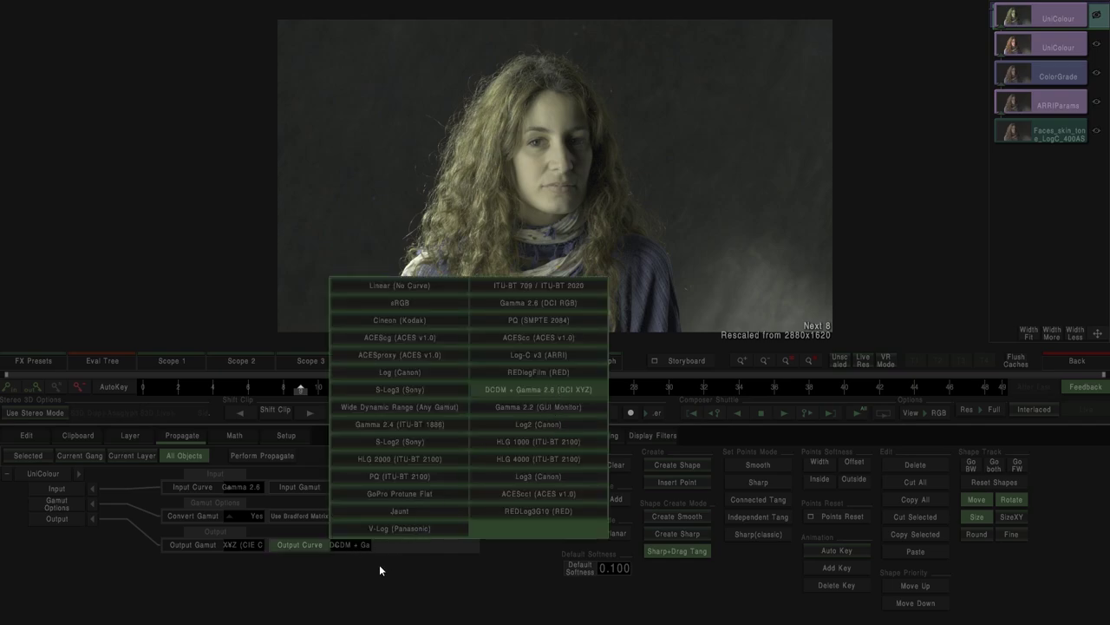
pyautogui.click(380, 567)
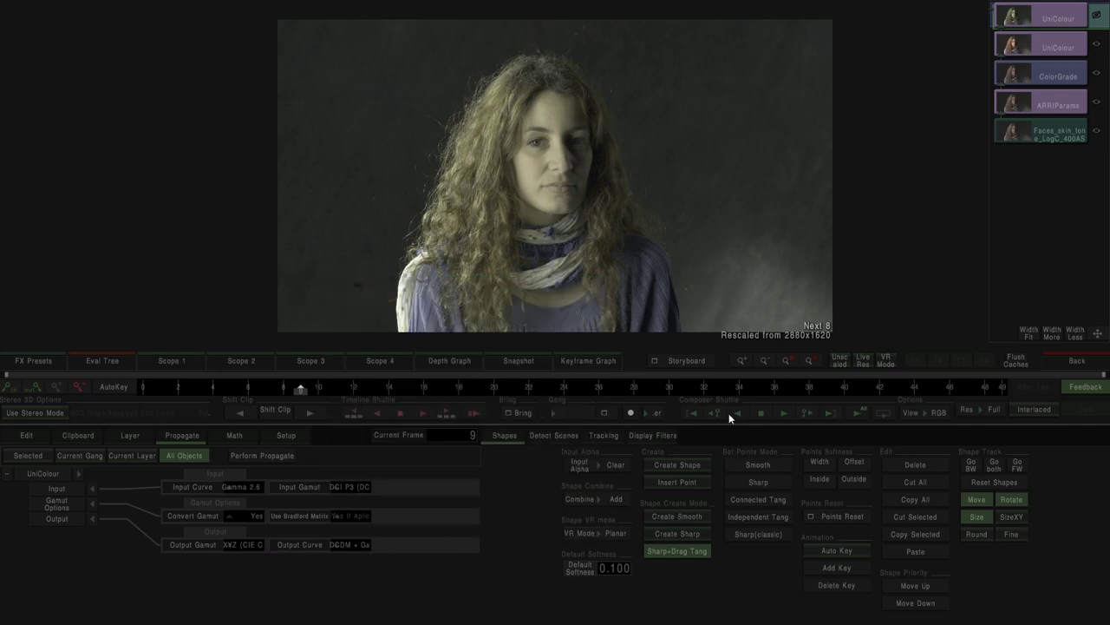
# Compare the ARRIParams, DCI P3 UniColour and XYZ UniColour layers of the stack, and return to the timeline
pyautogui.click(1056, 106)
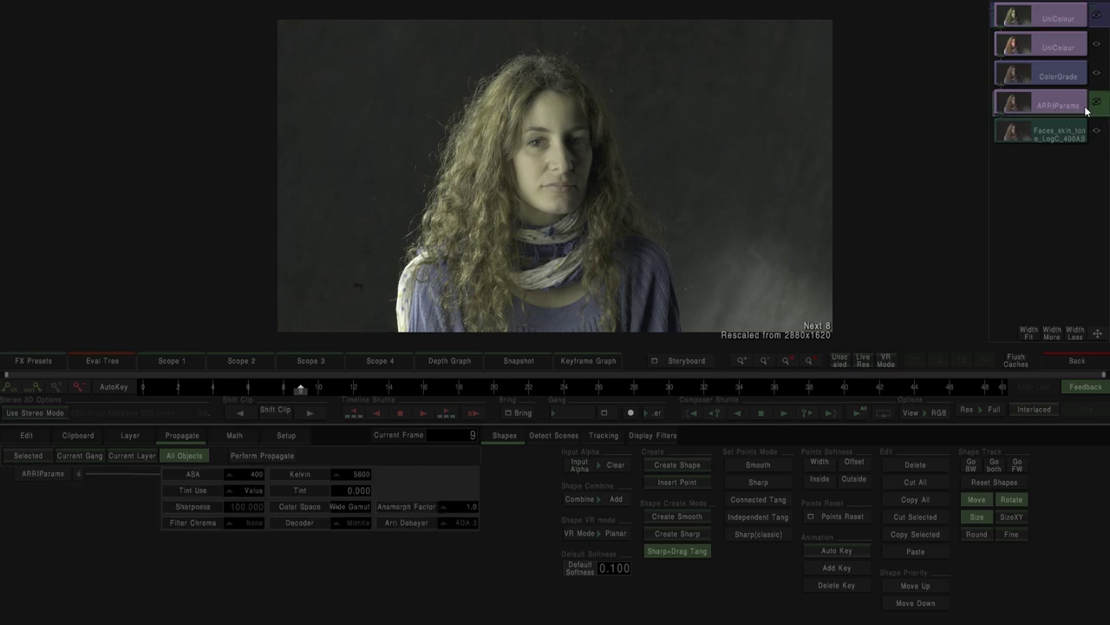
pyautogui.click(1051, 46)
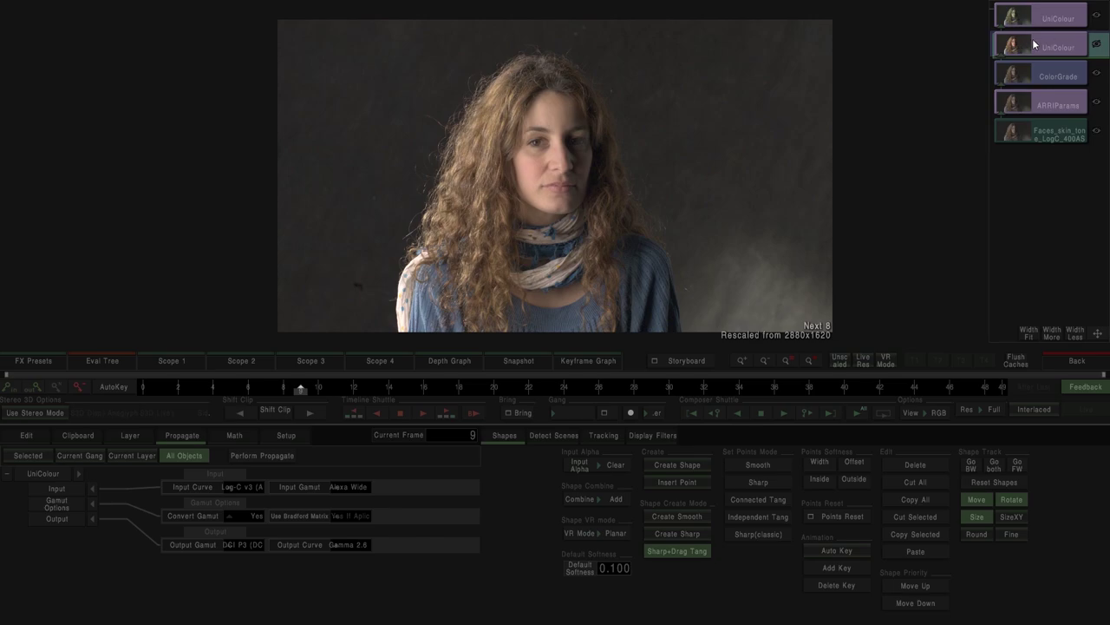
pyautogui.click(1046, 14)
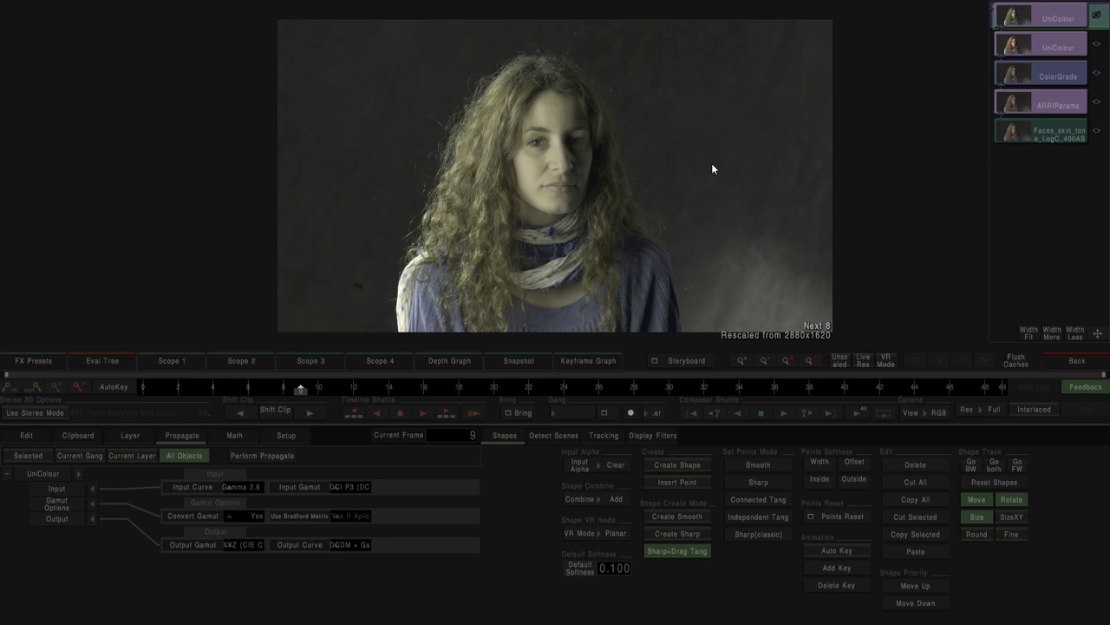
pyautogui.click(1059, 361)
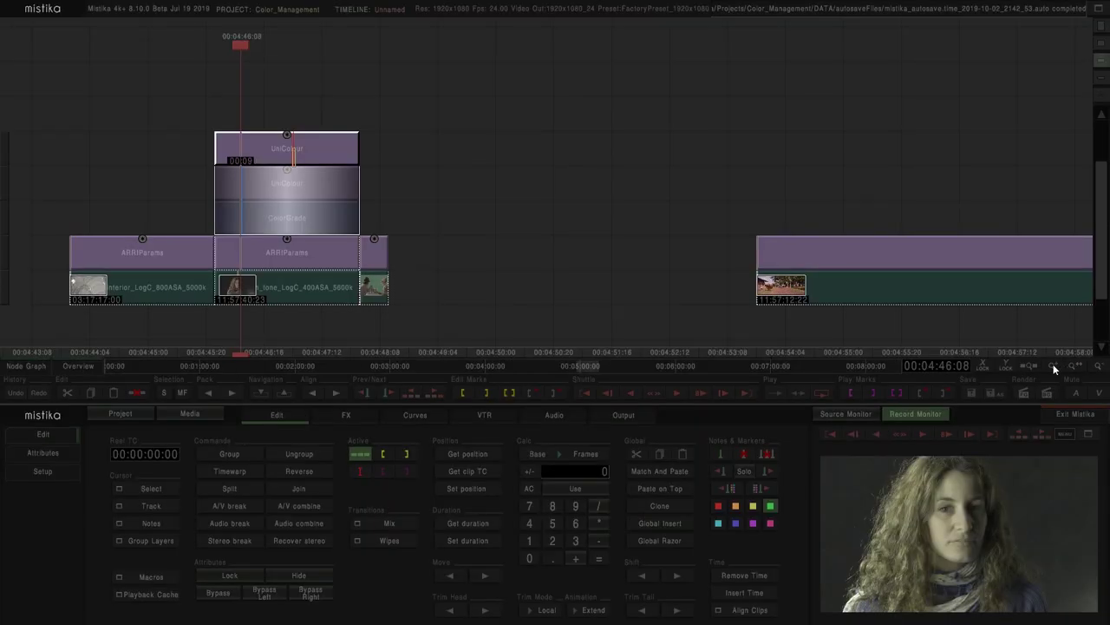
# Go through the stack order on the timeline from ARRIParams through ColorGrade to the lower UniColour
pyautogui.click(401, 157)
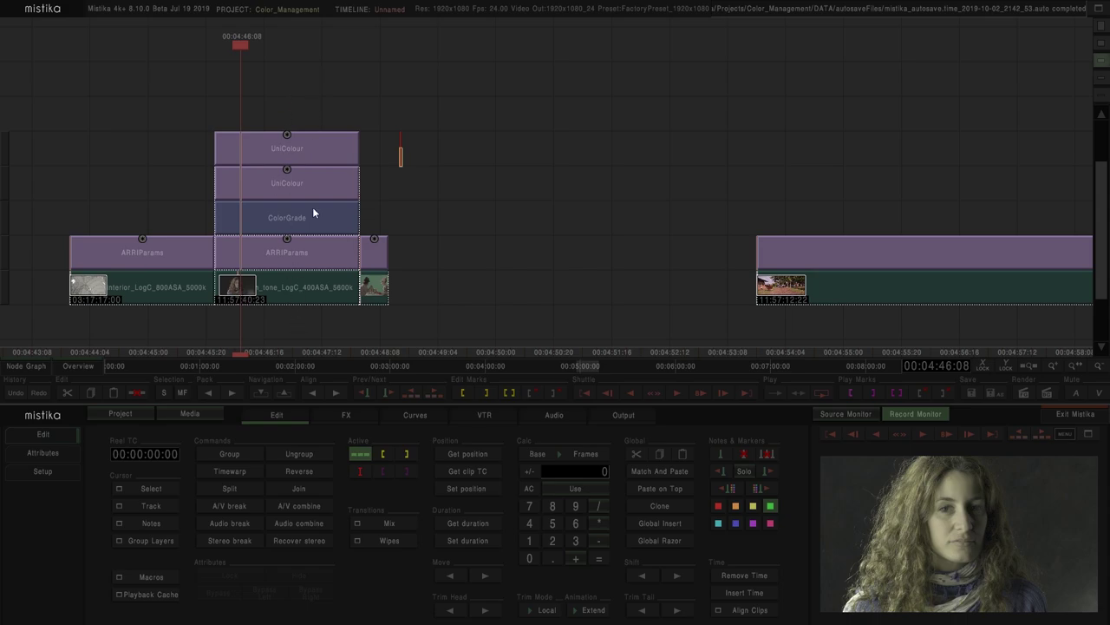
pyautogui.click(540, 160)
pyautogui.click(308, 254)
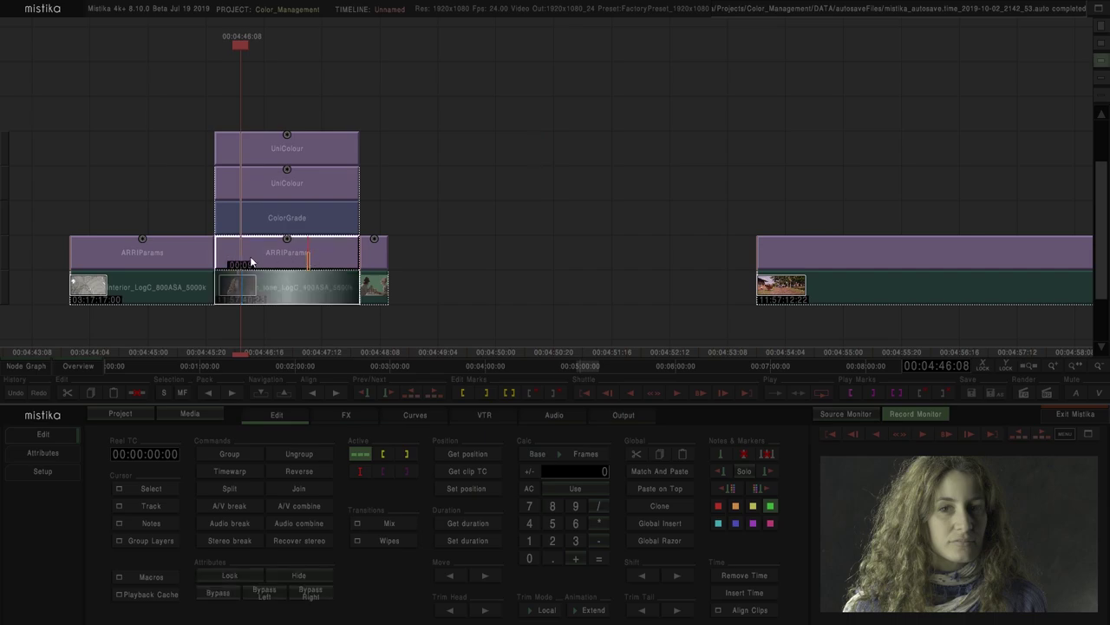
pyautogui.click(257, 254)
pyautogui.click(275, 217)
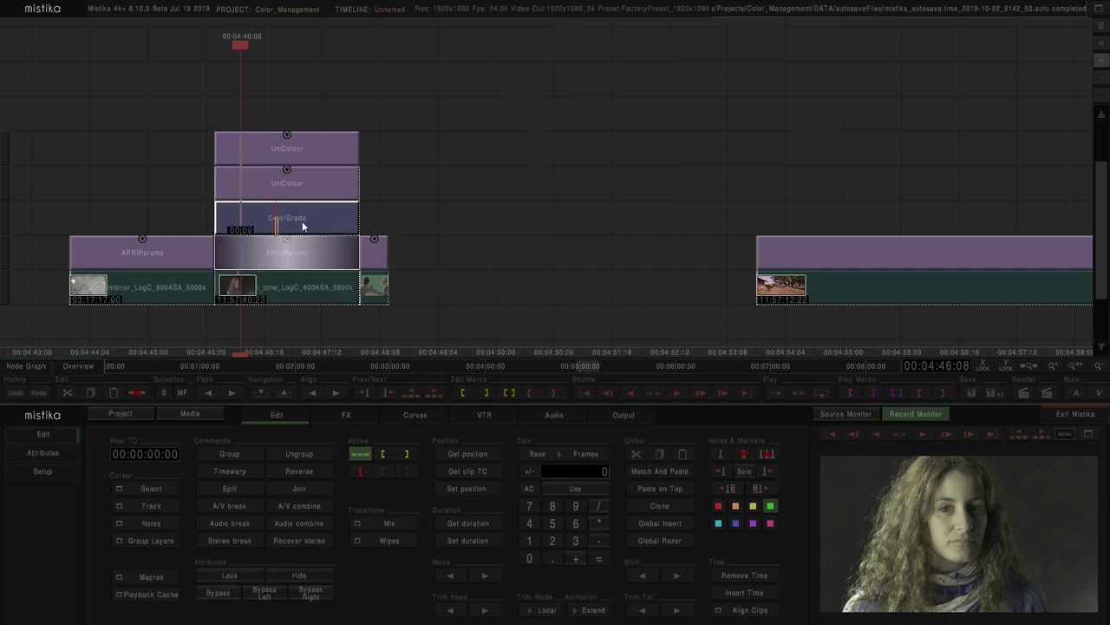
pyautogui.click(297, 182)
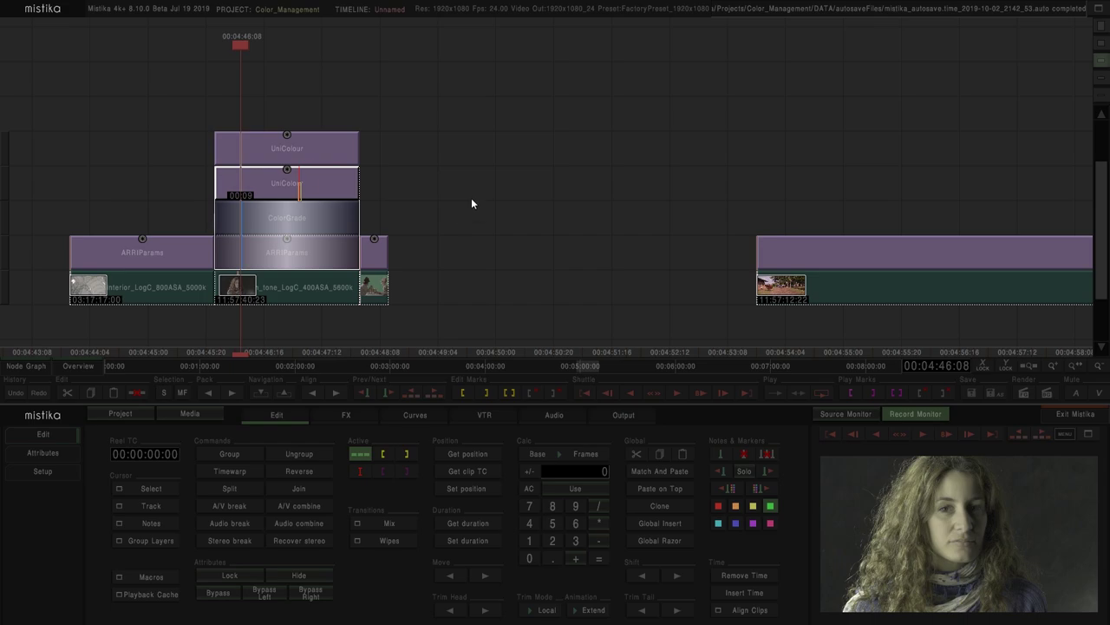
# Go to the R3D clip C014_03149V-A0, check the Settings group of its R3DParams, and return to the timeline
pyautogui.scroll(-5, 512, 200)
pyautogui.scroll(-3, 511, 125)
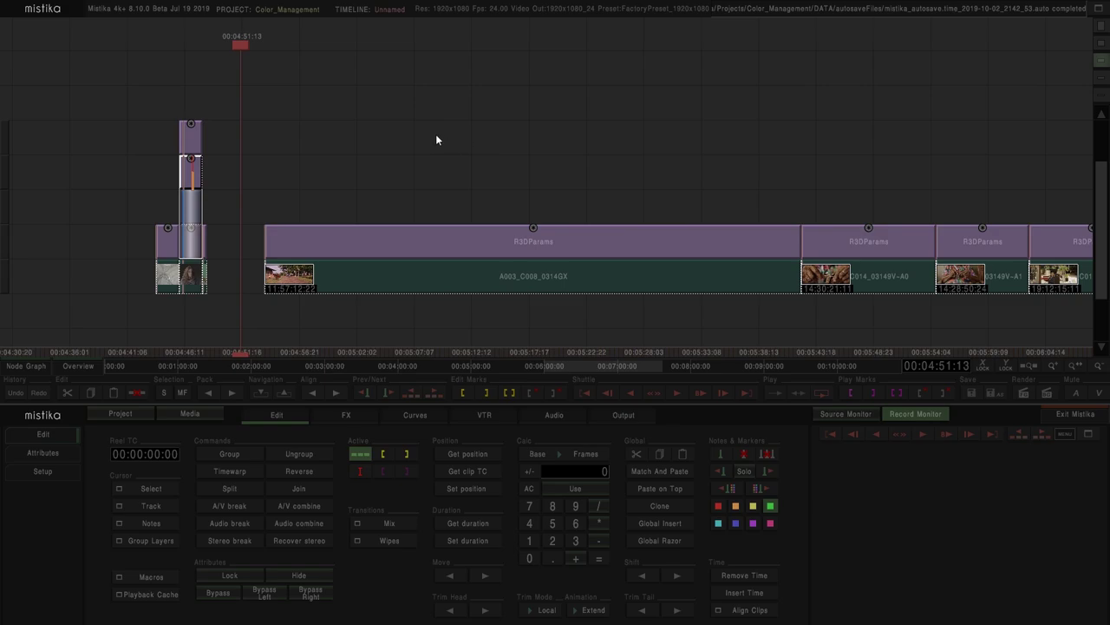
pyautogui.moveTo(660, 125); pyautogui.dragTo(307, 104)
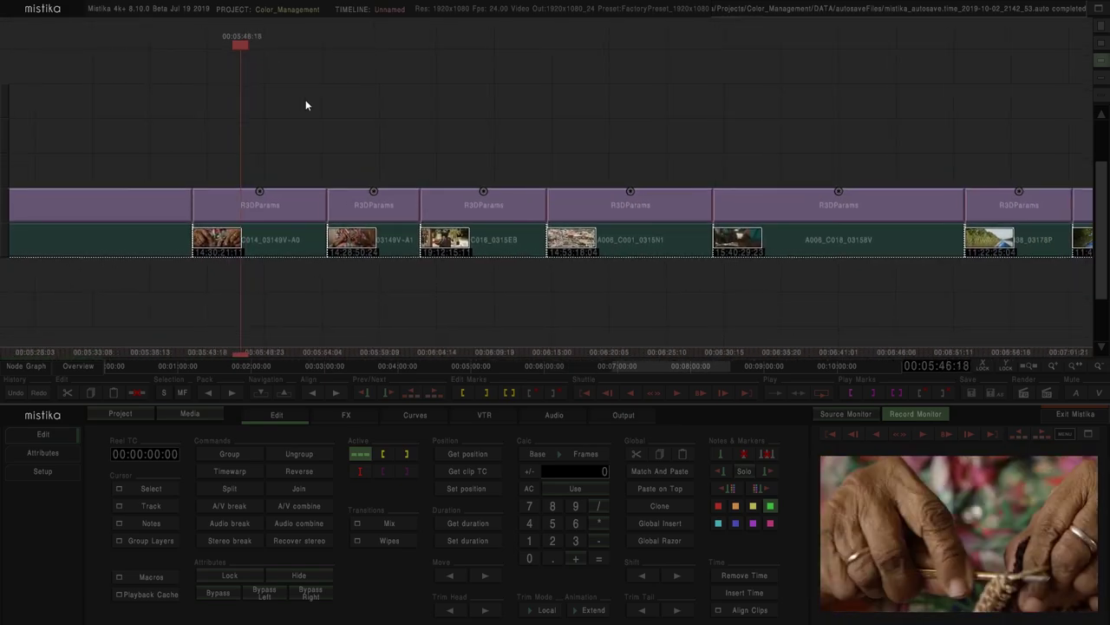
pyautogui.scroll(-5, 312, 119)
pyautogui.scroll(4, 304, 215)
pyautogui.scroll(2, 305, 216)
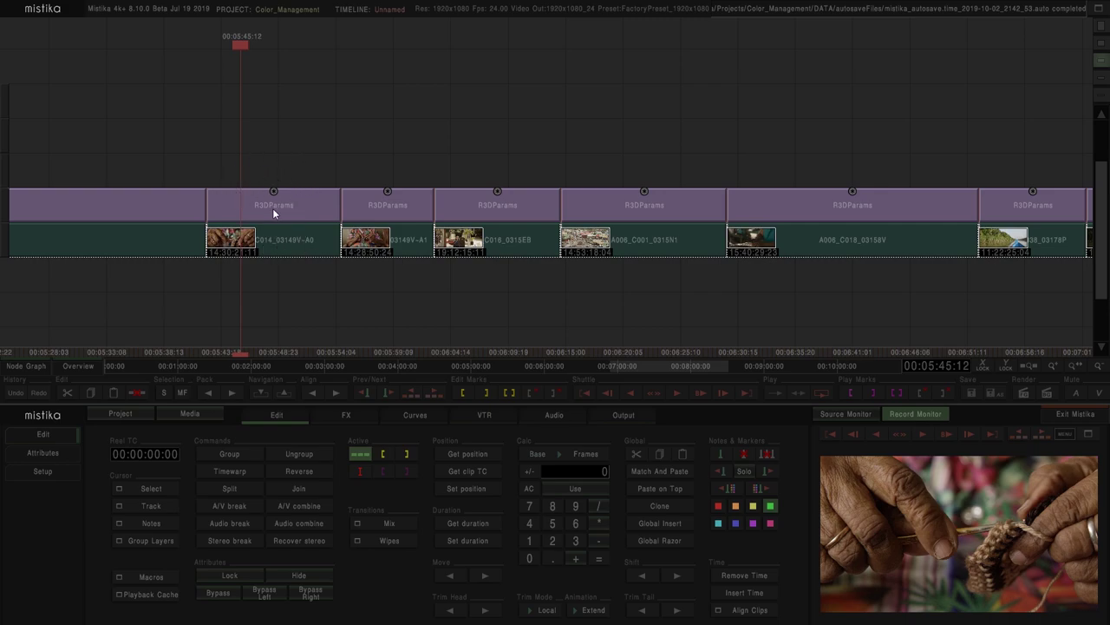
pyautogui.doubleClick(267, 204)
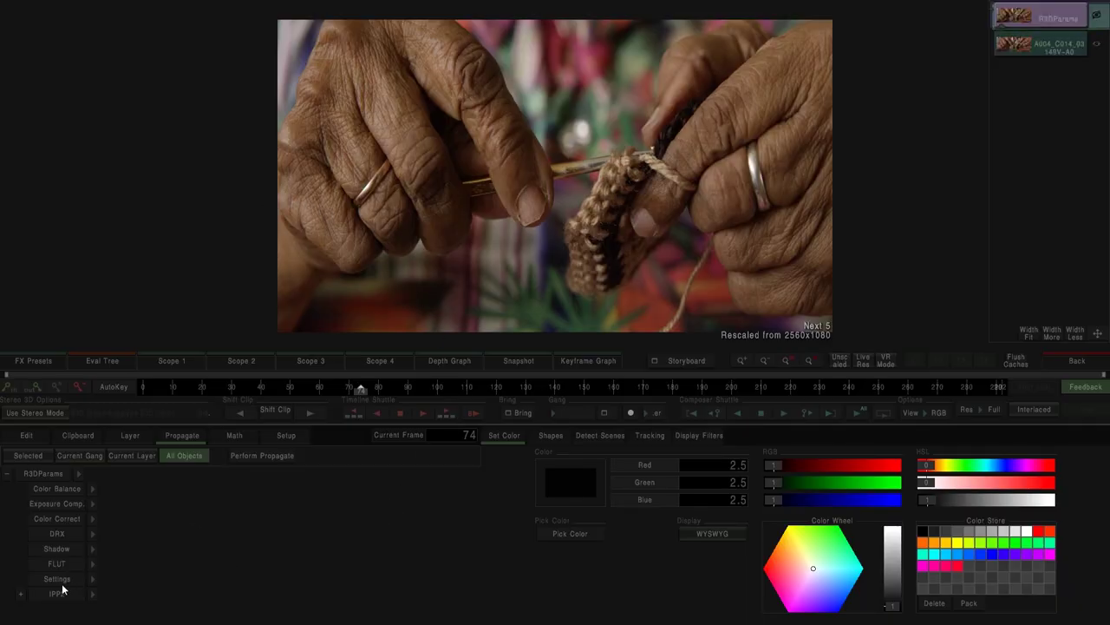
pyautogui.click(90, 576)
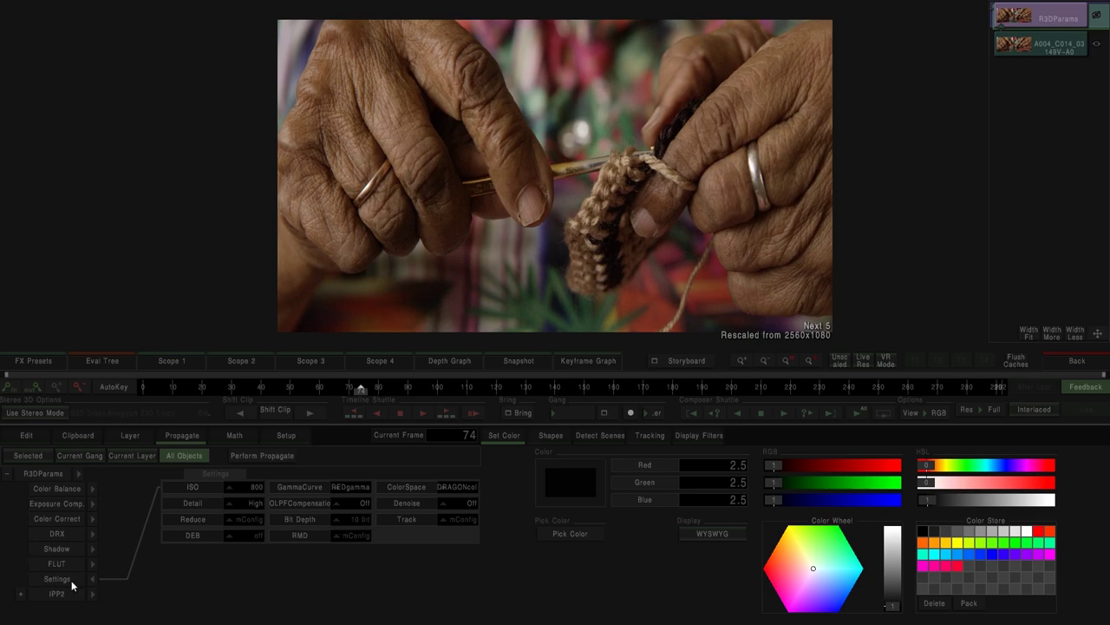
pyautogui.click(358, 520)
pyautogui.click(1100, 363)
# Go back to the stacked ARRI face clip and set its ARRIParams Color Space to ACES
pyautogui.scroll(-5, 439, 317)
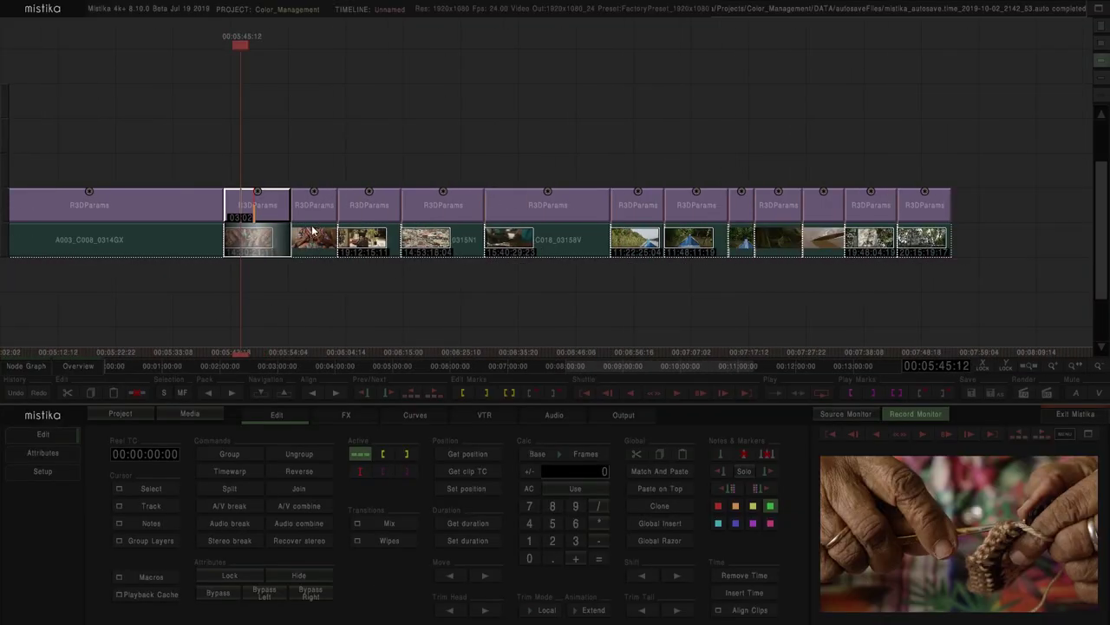
pyautogui.scroll(6, 278, 290)
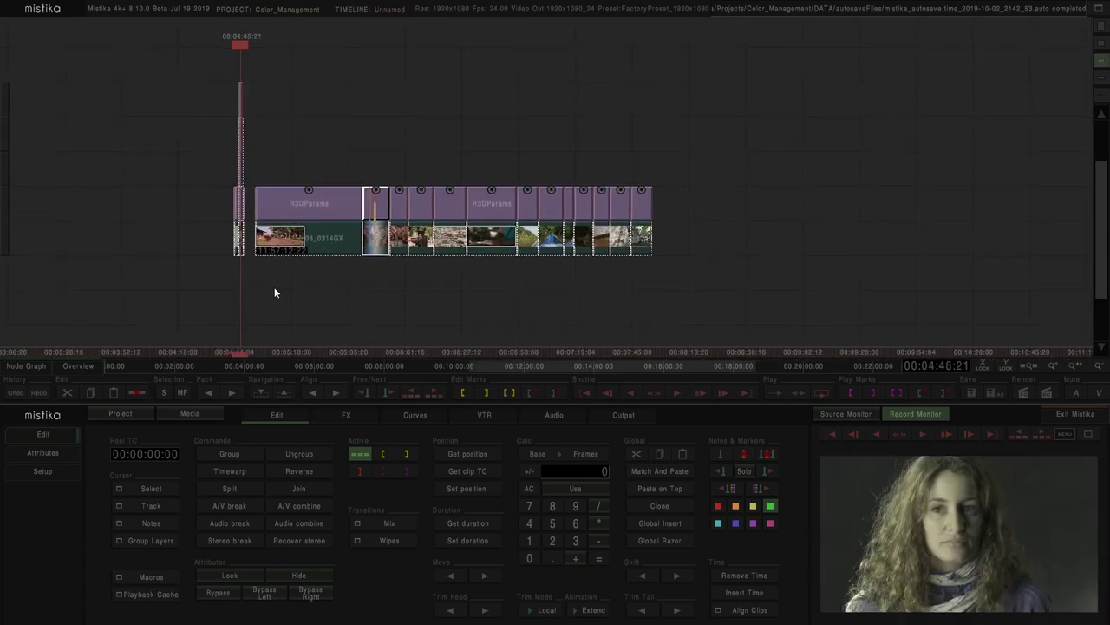
pyautogui.doubleClick(247, 218)
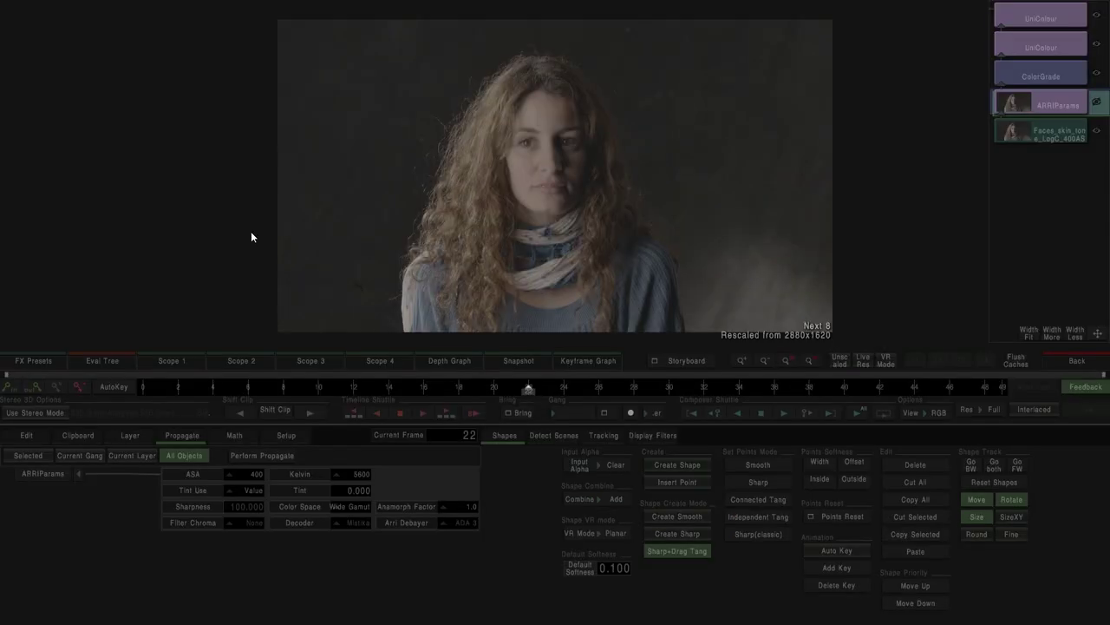
pyautogui.click(349, 507)
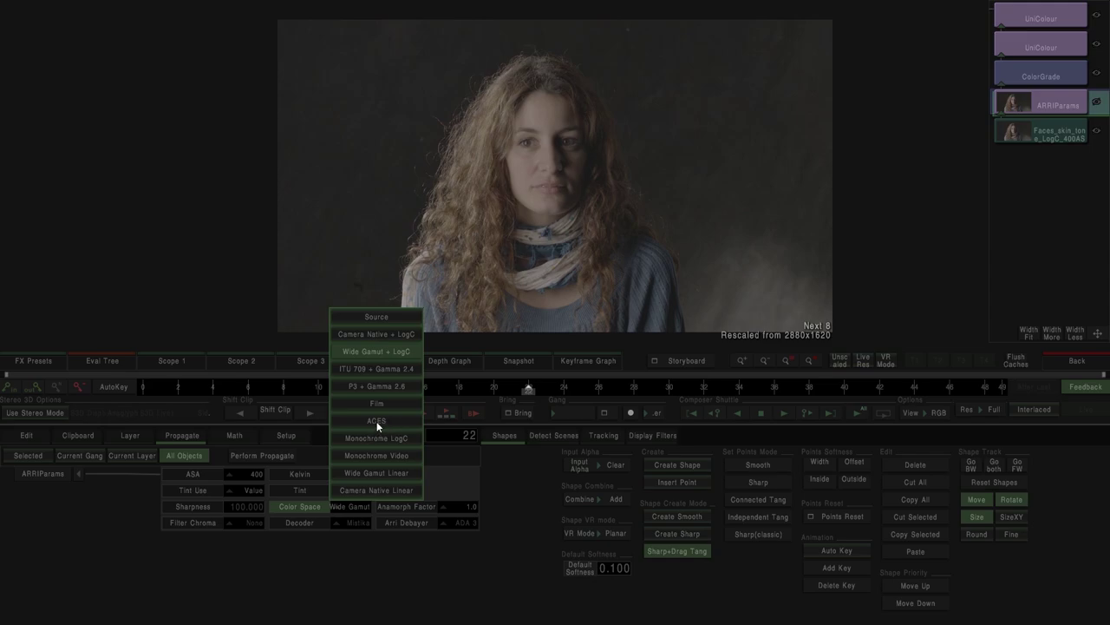
pyautogui.click(376, 421)
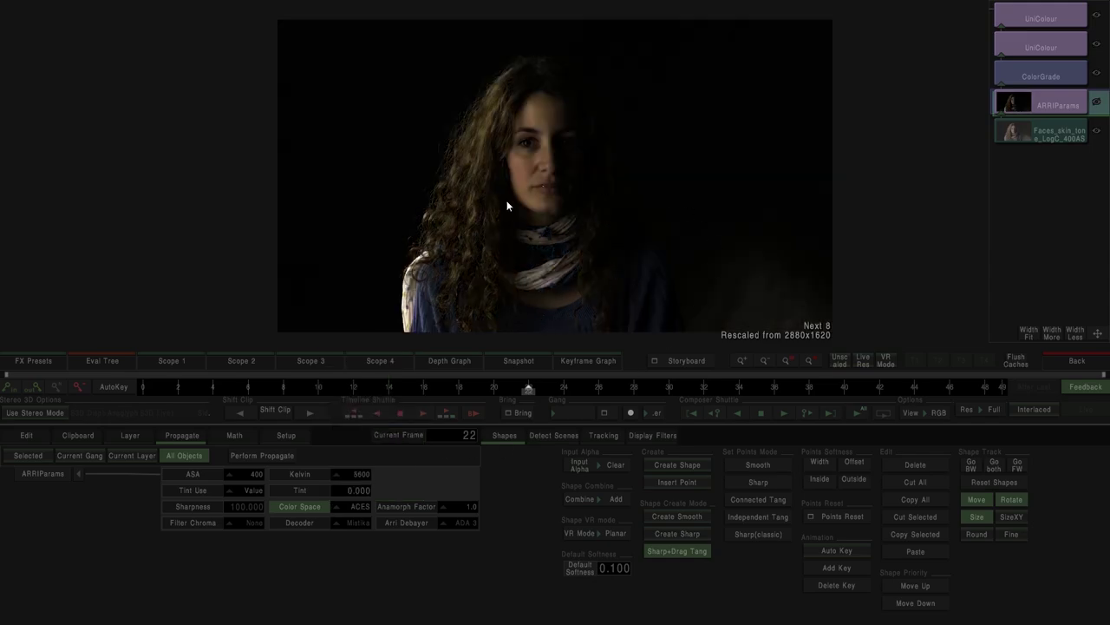
# Restore the ARRIParams Color Space to Wide Gamut + LogC and return to the R3D clips on the timeline
pyautogui.click(355, 507)
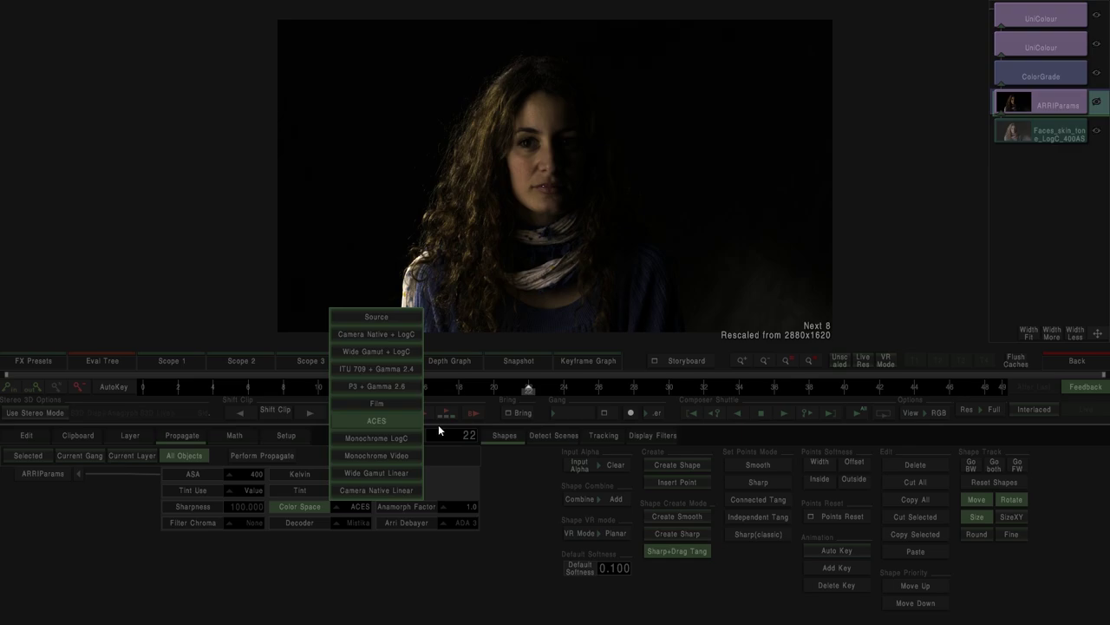
pyautogui.click(397, 353)
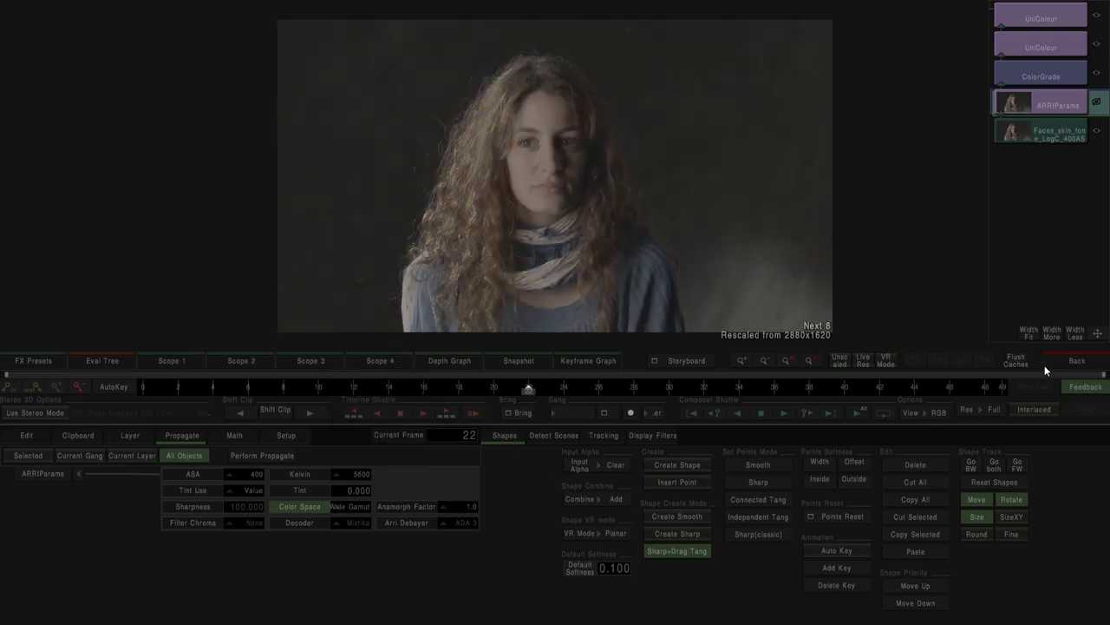
pyautogui.click(1077, 362)
pyautogui.press('l')
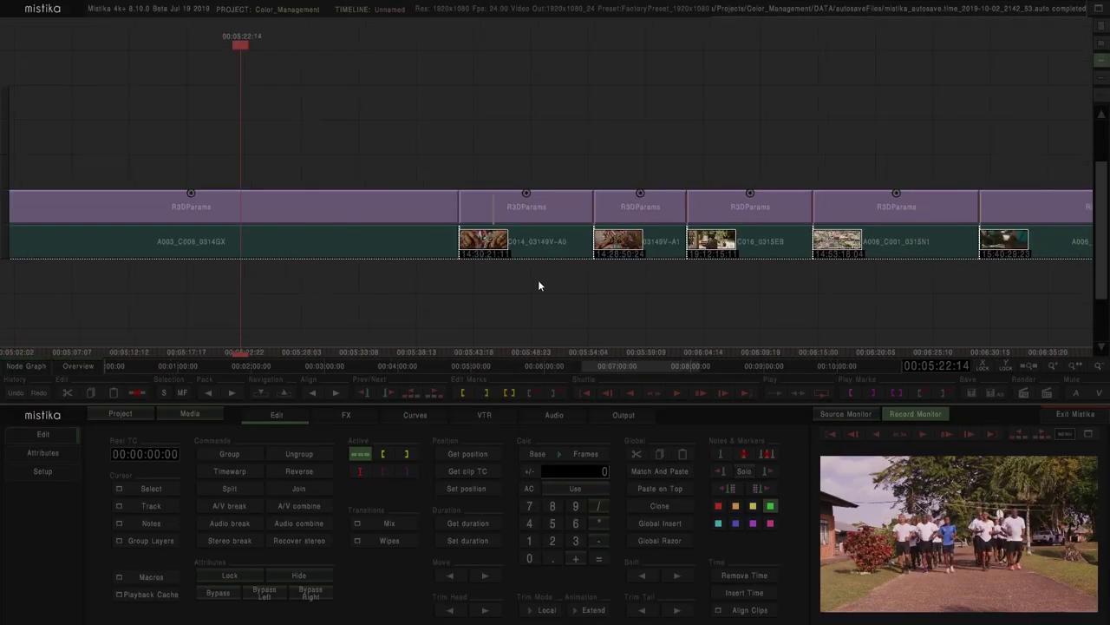
# Set the Bit Depth in the R3DParams of clip C014_03149V-A0 to 16-ACES and return to the timeline
pyautogui.doubleClick(249, 209)
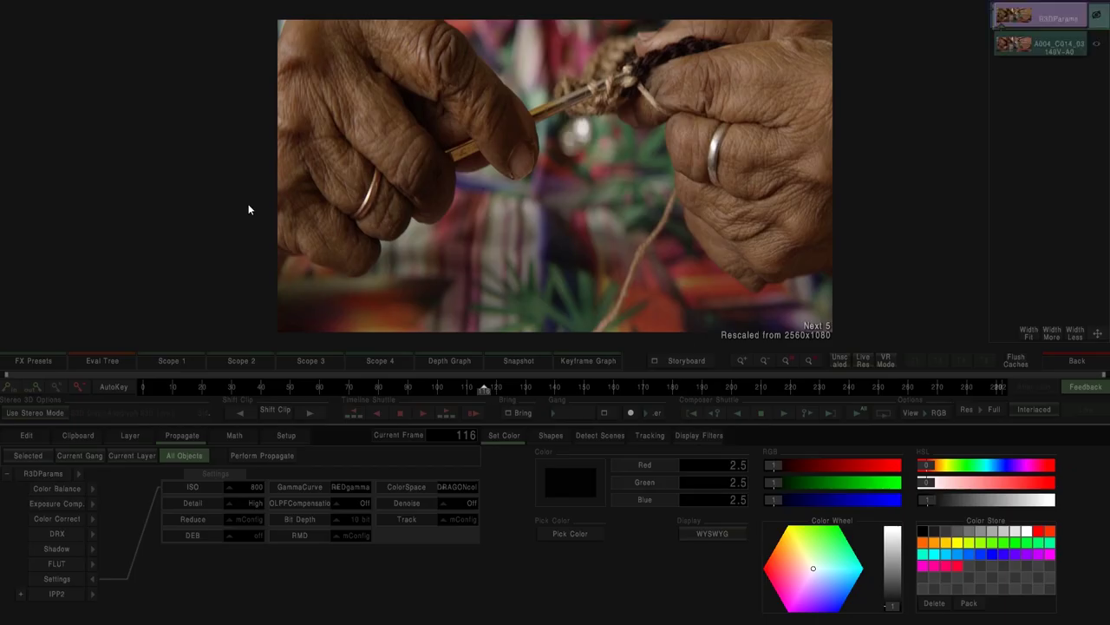
pyautogui.click(354, 520)
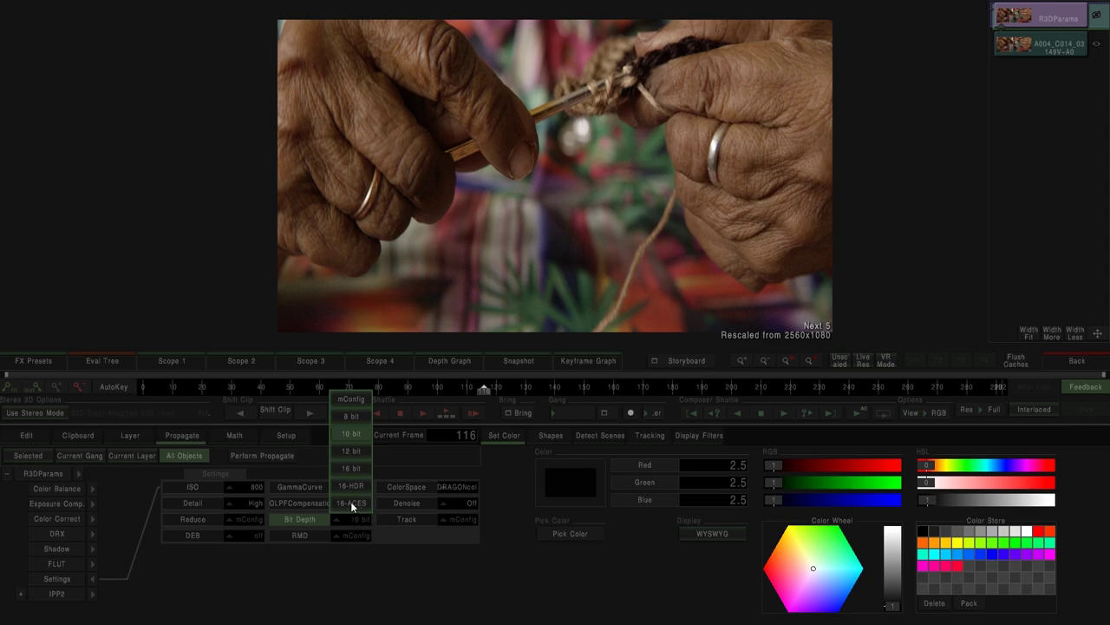
pyautogui.click(351, 501)
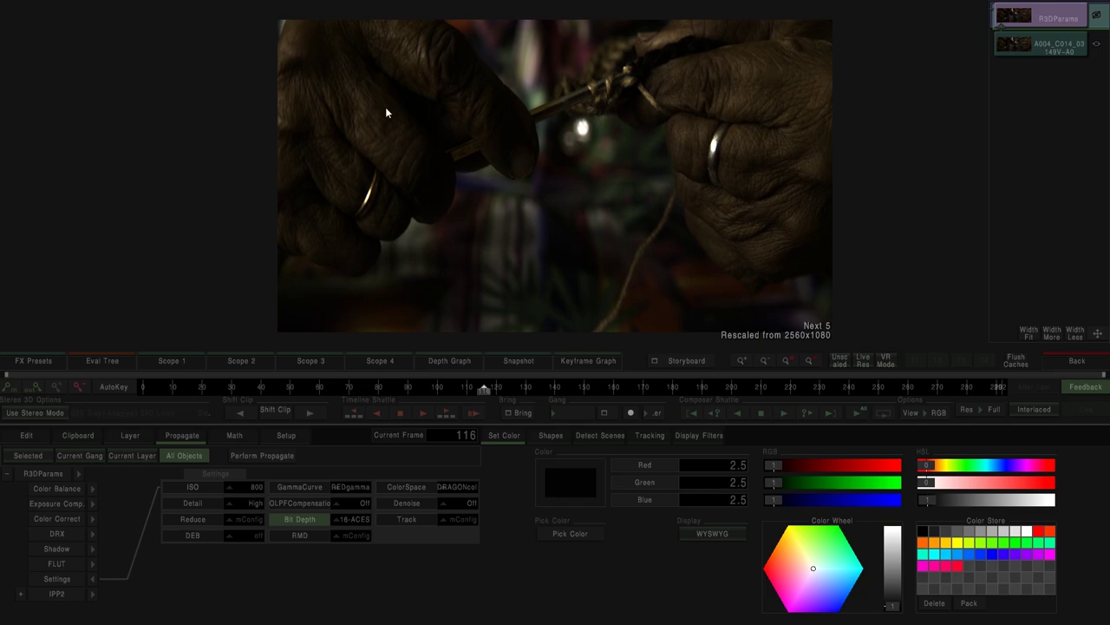
pyautogui.click(1074, 364)
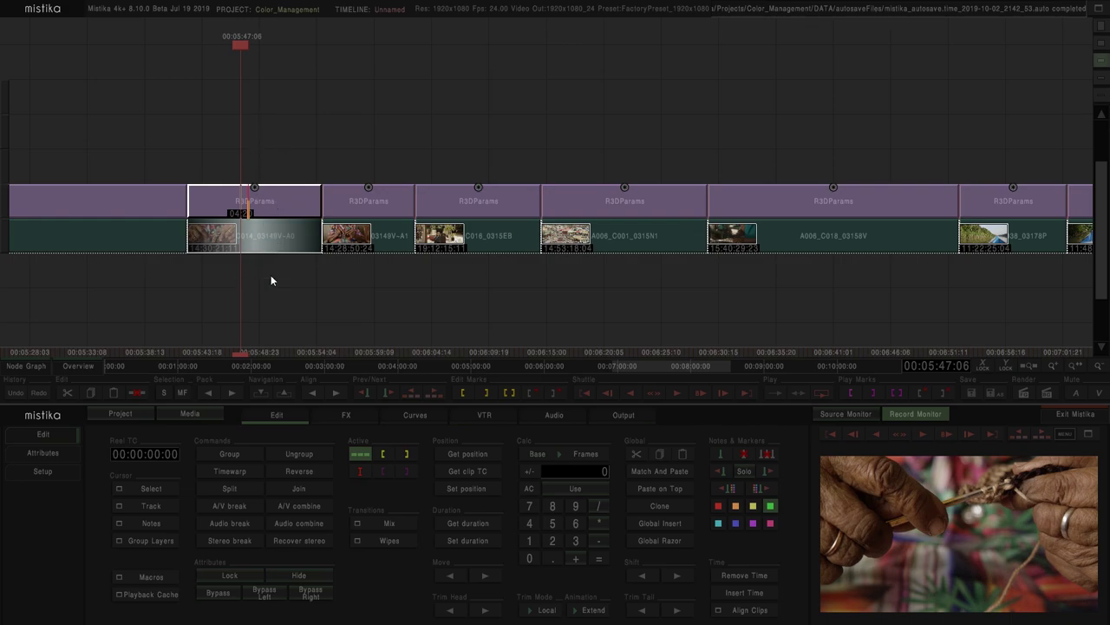
# Add a UniColour effect above the clip's R3DParams with Input Curve Linear (No Curve) and Input Gamut AP0 (ACES Linear)
pyautogui.click(347, 413)
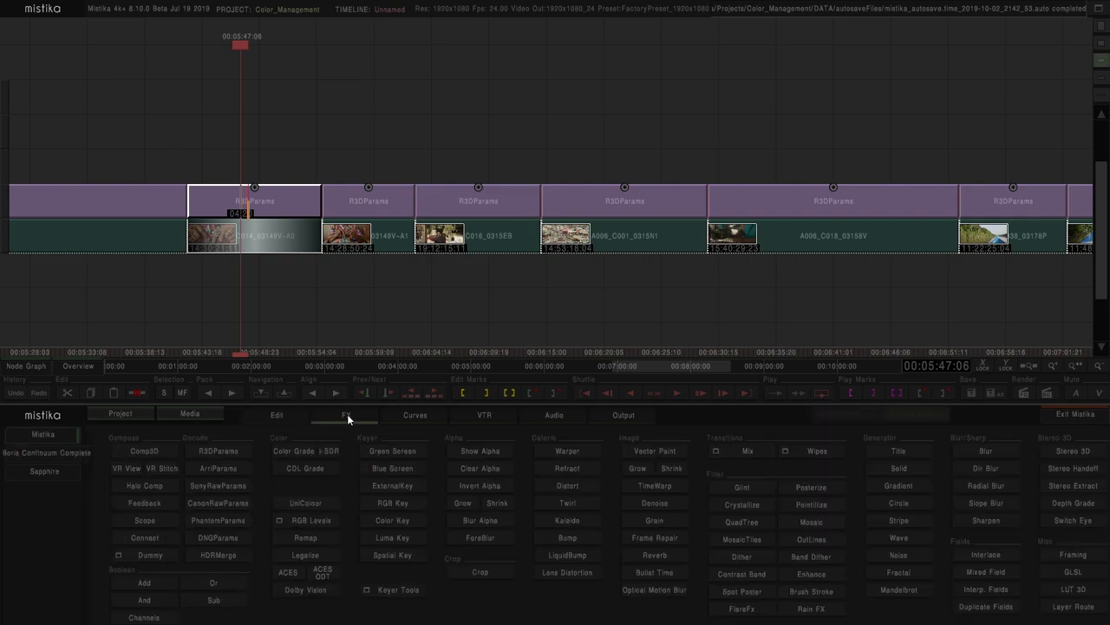
pyautogui.click(325, 502)
pyautogui.doubleClick(248, 174)
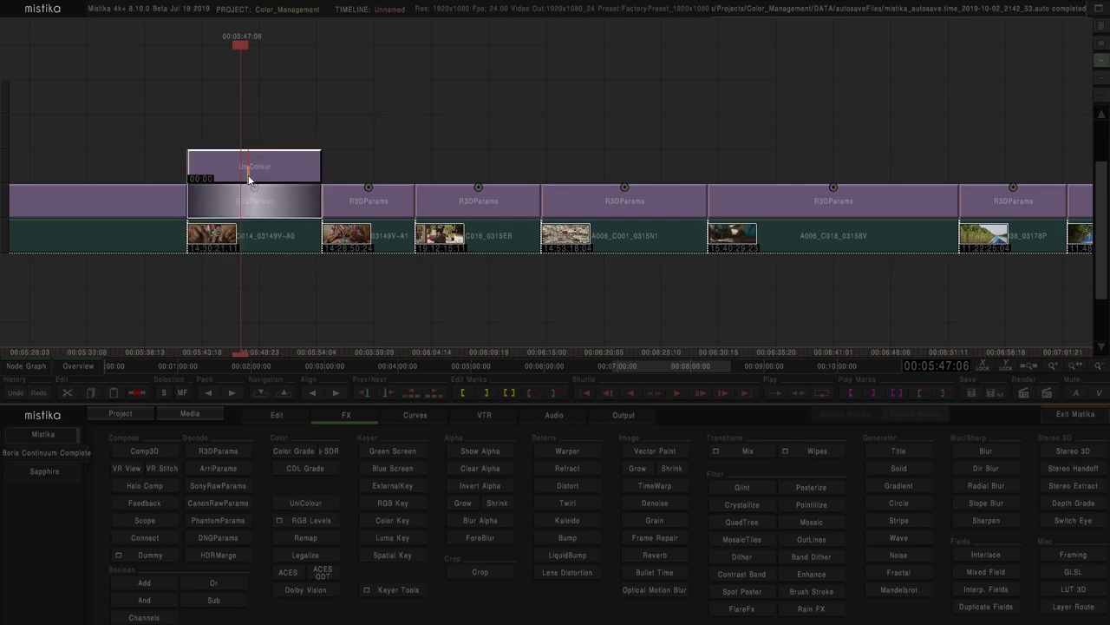
pyautogui.click(245, 487)
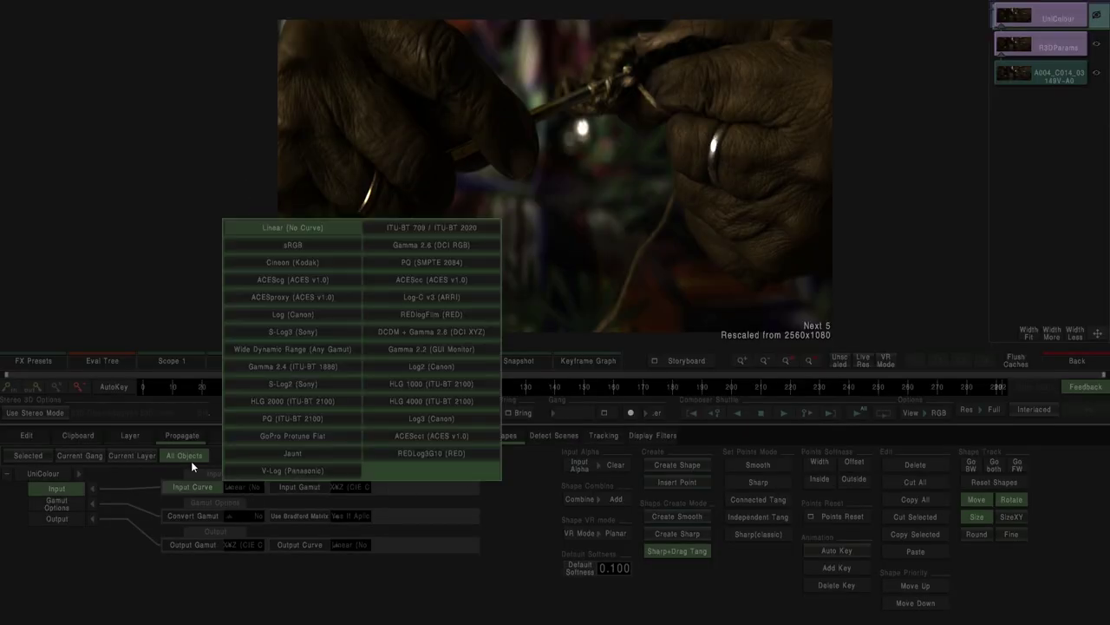
pyautogui.click(282, 227)
pyautogui.click(303, 484)
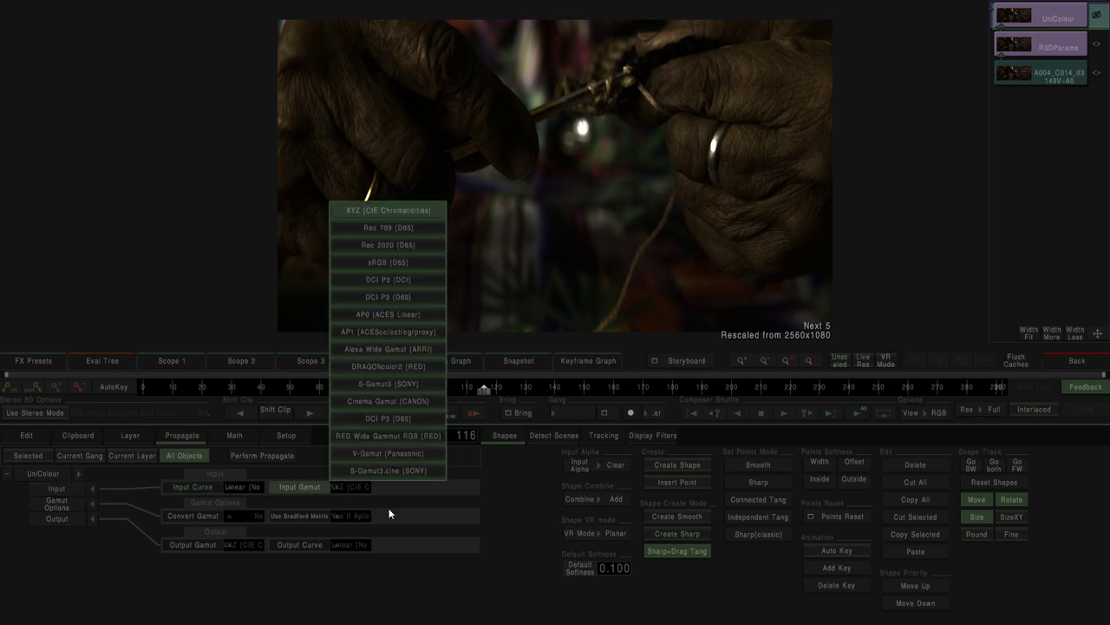
pyautogui.click(395, 315)
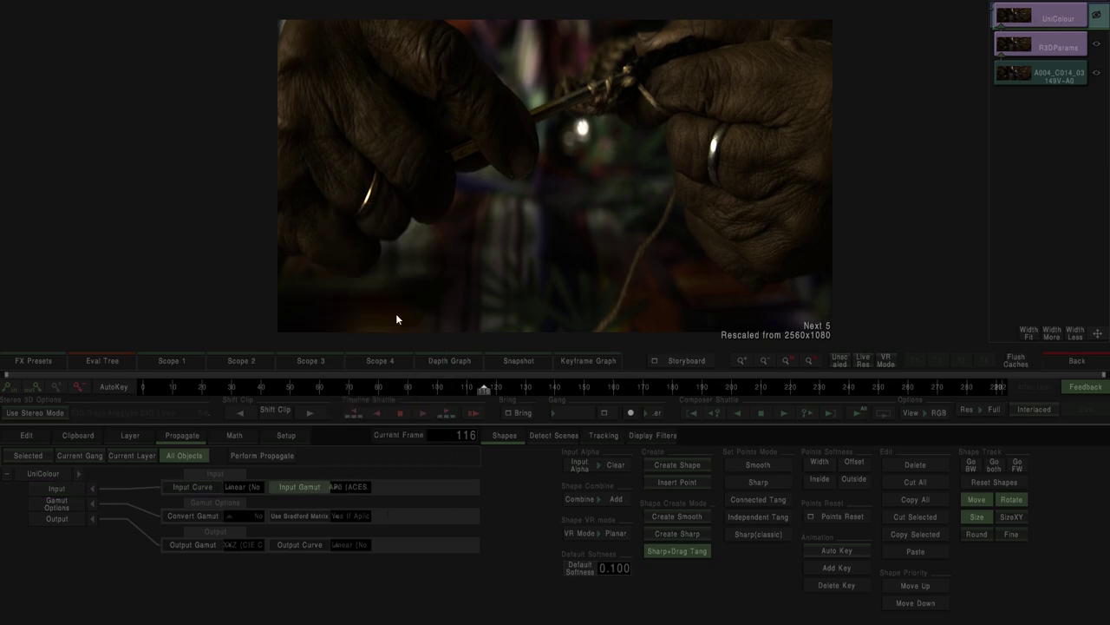
# Set the UniColour's Convert Gamut to Yes, Output Gamut to AP1 (ACEScc/cct/cg/proxy) and Output Curve to ACEScct (ACES v1.0)
pyautogui.click(245, 517)
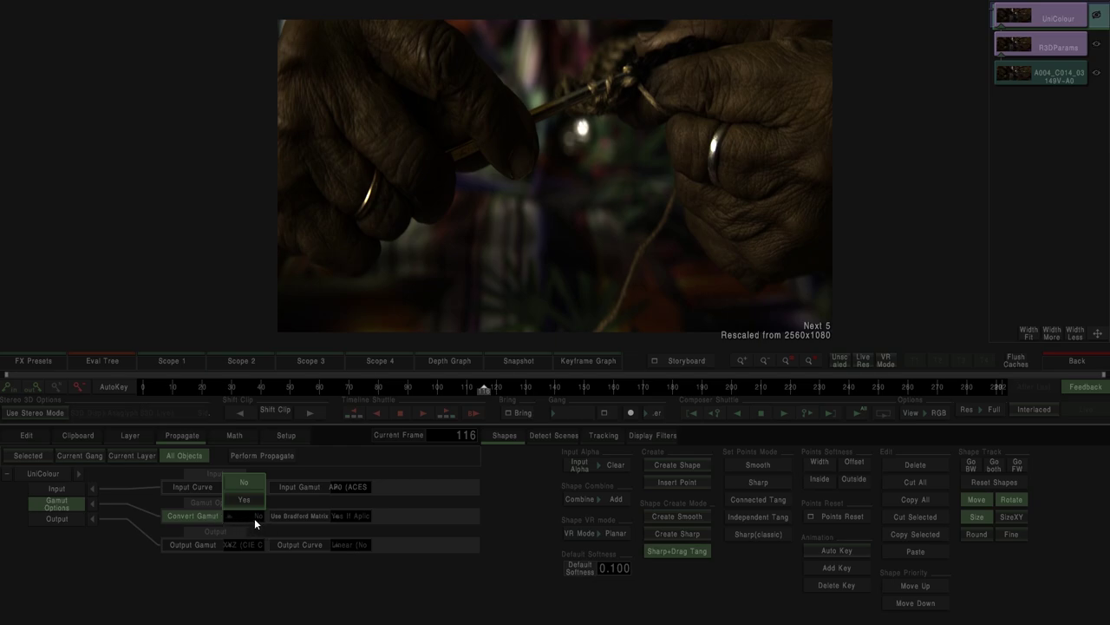
pyautogui.click(244, 501)
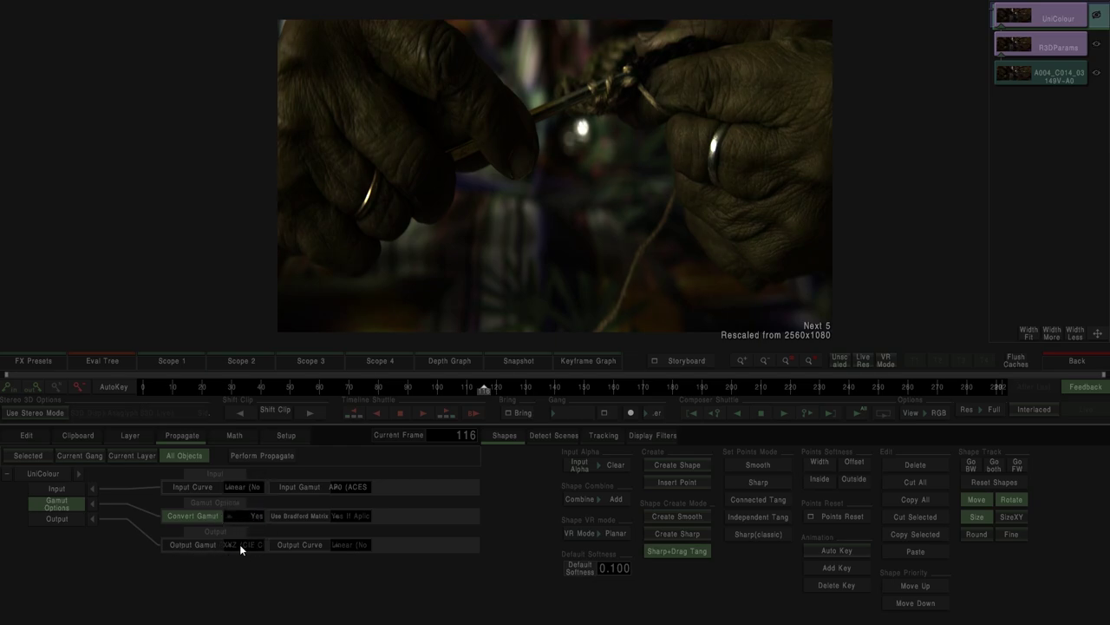
pyautogui.click(245, 544)
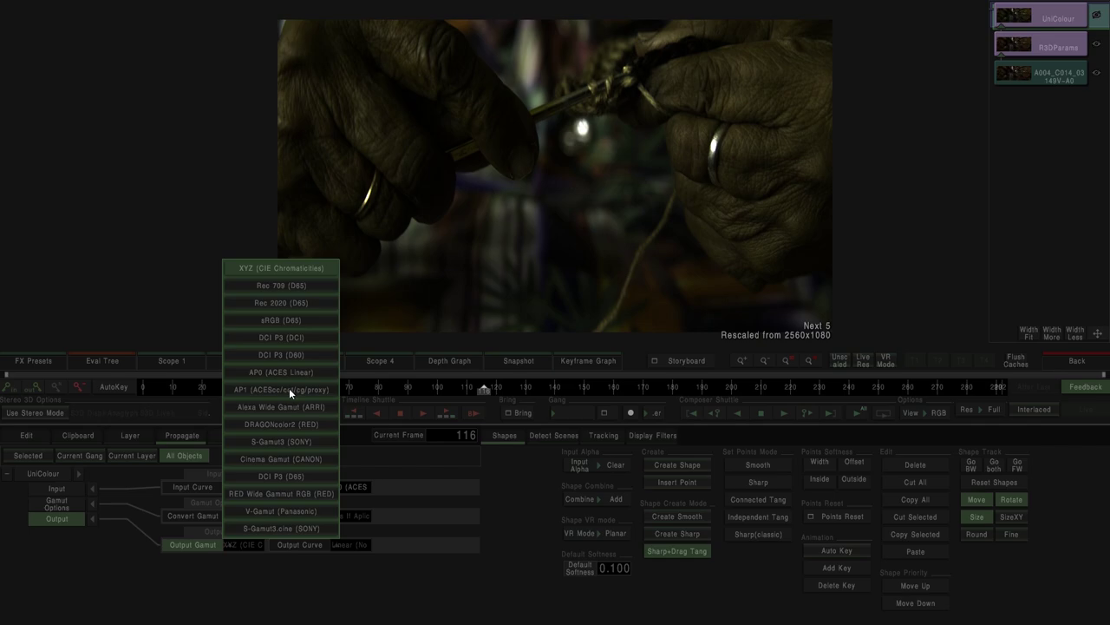
pyautogui.click(289, 388)
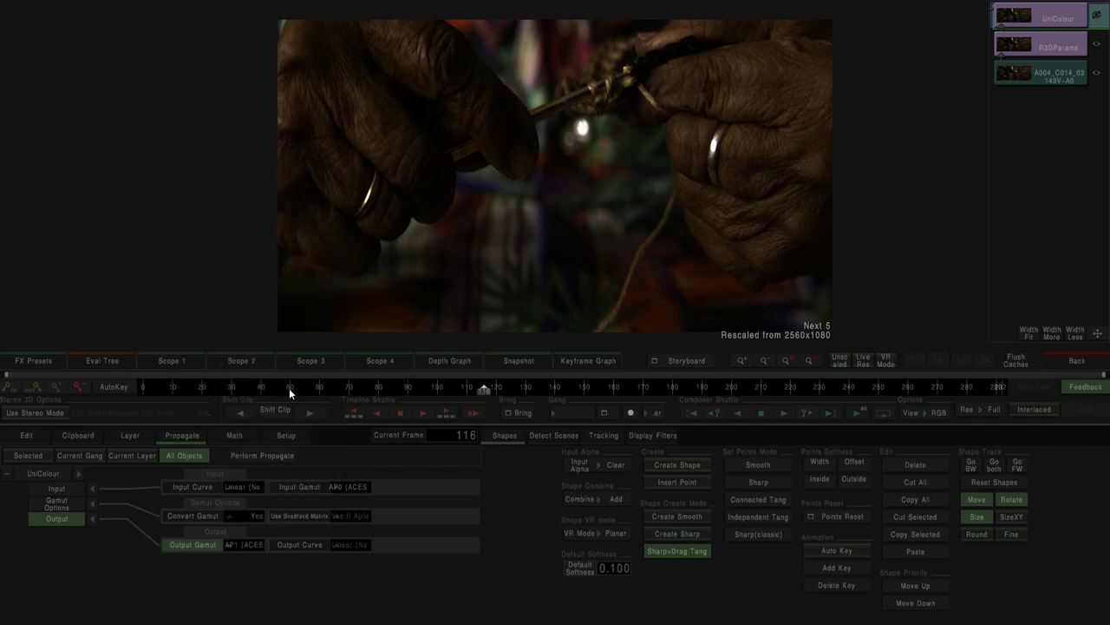
pyautogui.click(355, 544)
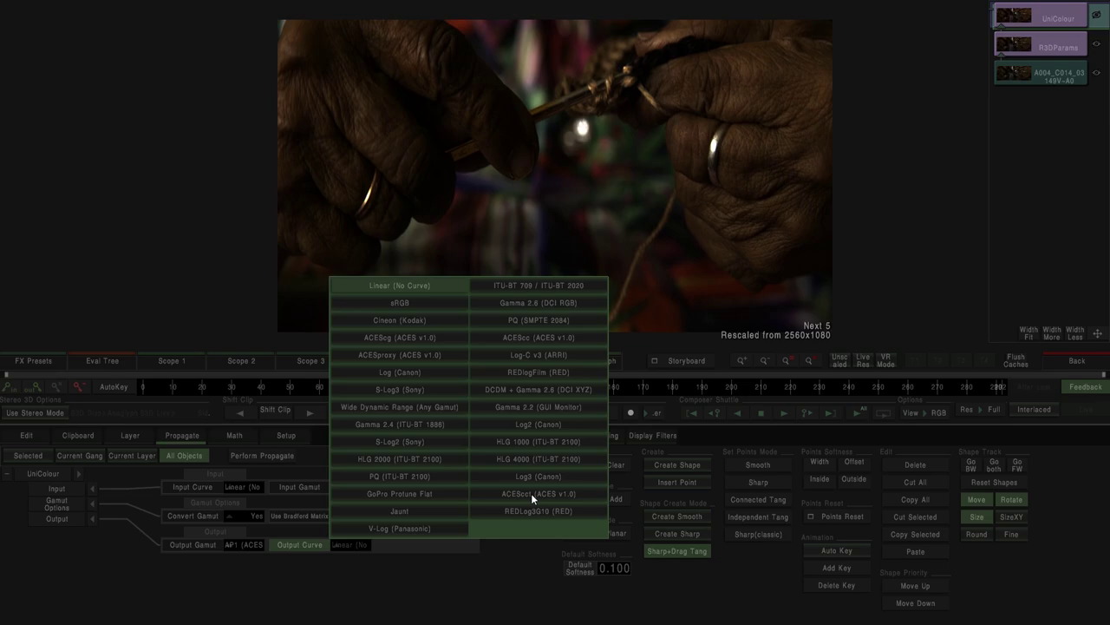
pyautogui.click(531, 493)
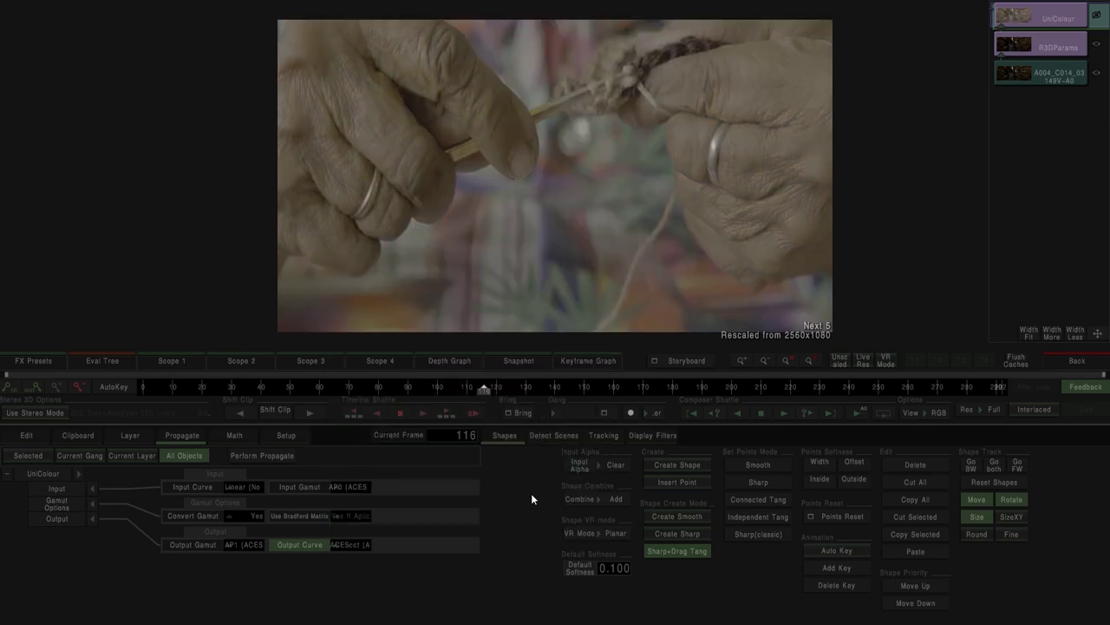
# Return to the timeline and add a Color Grade effect above the UniColour
pyautogui.click(1065, 365)
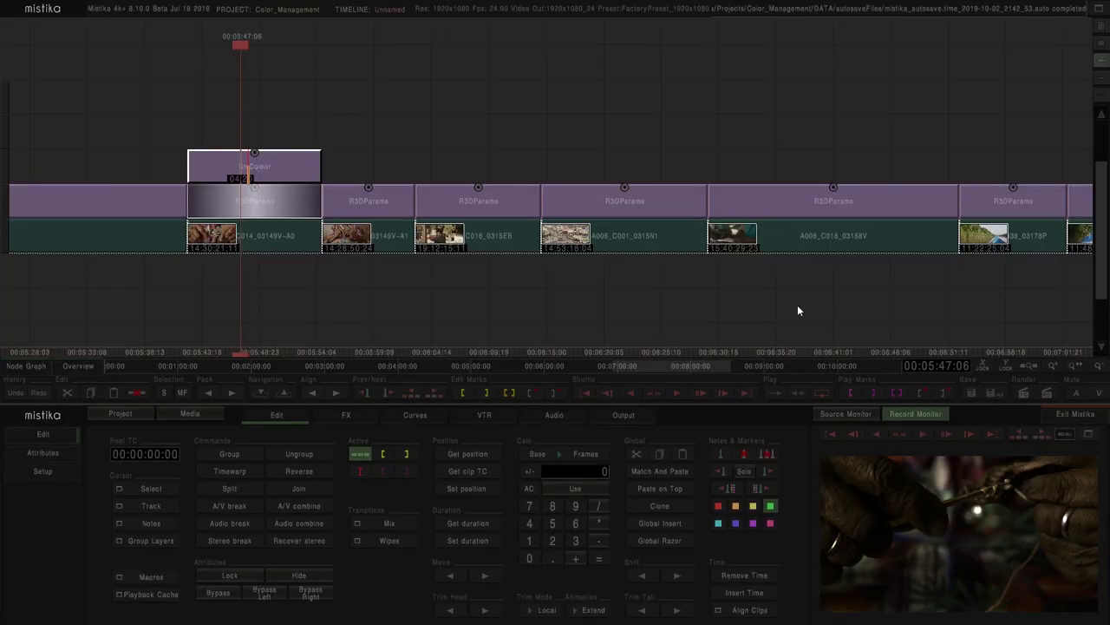
pyautogui.click(349, 414)
pyautogui.click(278, 449)
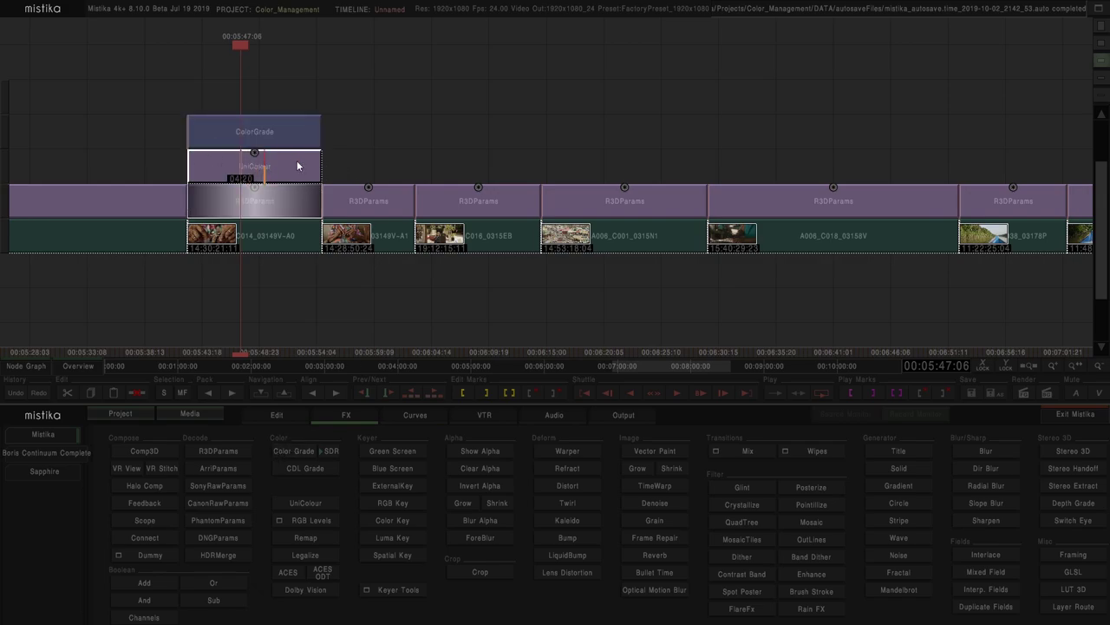
# Reopen the UniColour, review its Output Gamut and Output Curve choices, and return to the timeline
pyautogui.doubleClick(297, 160)
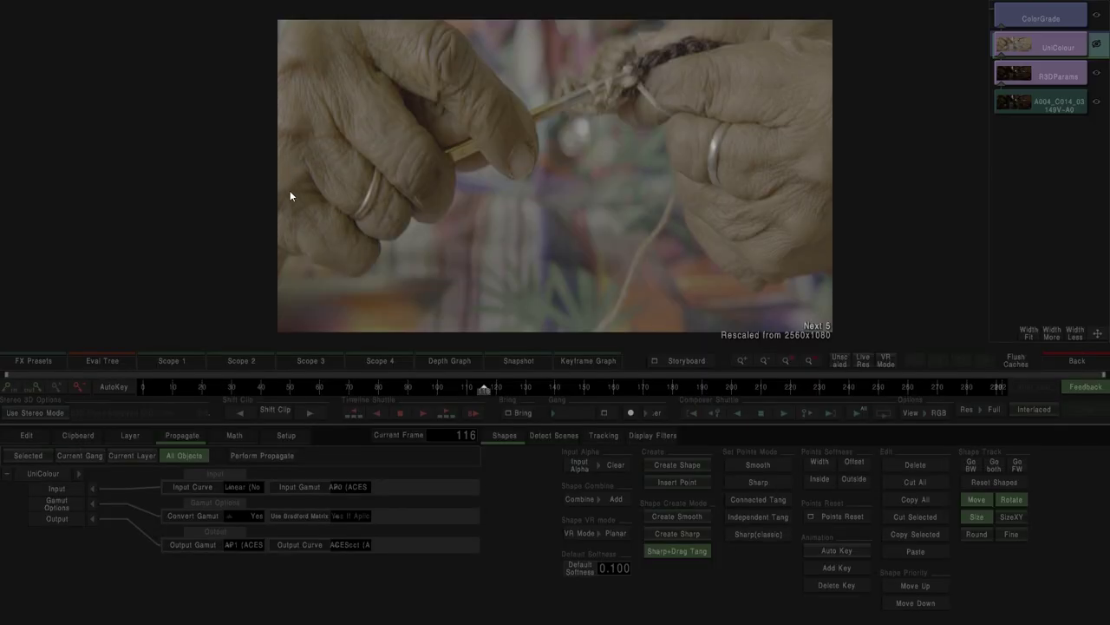
pyautogui.click(242, 548)
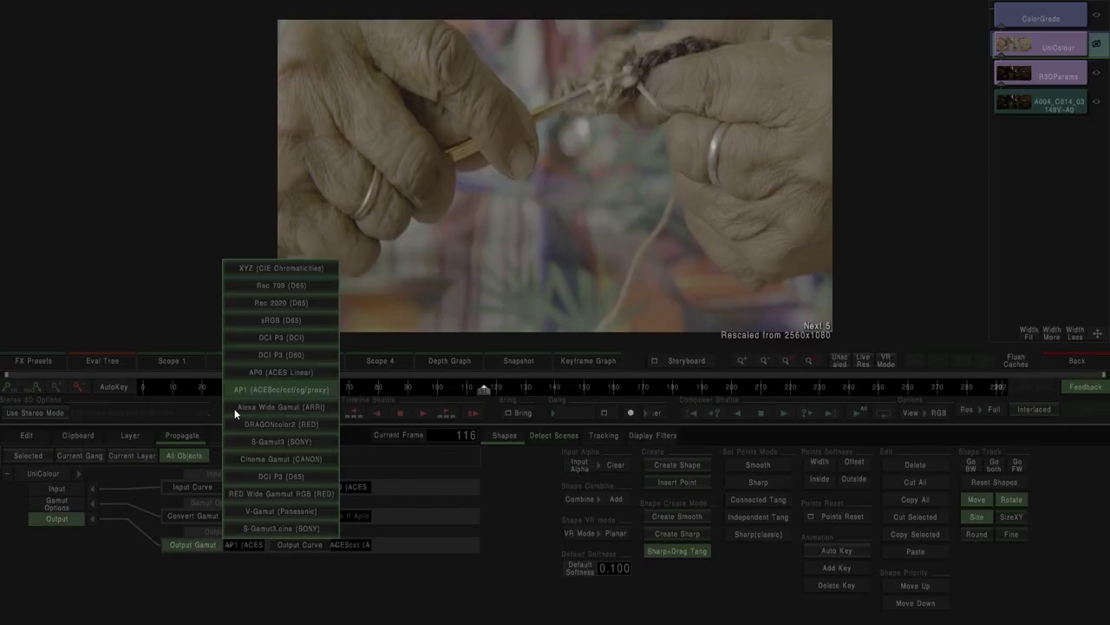
pyautogui.click(354, 545)
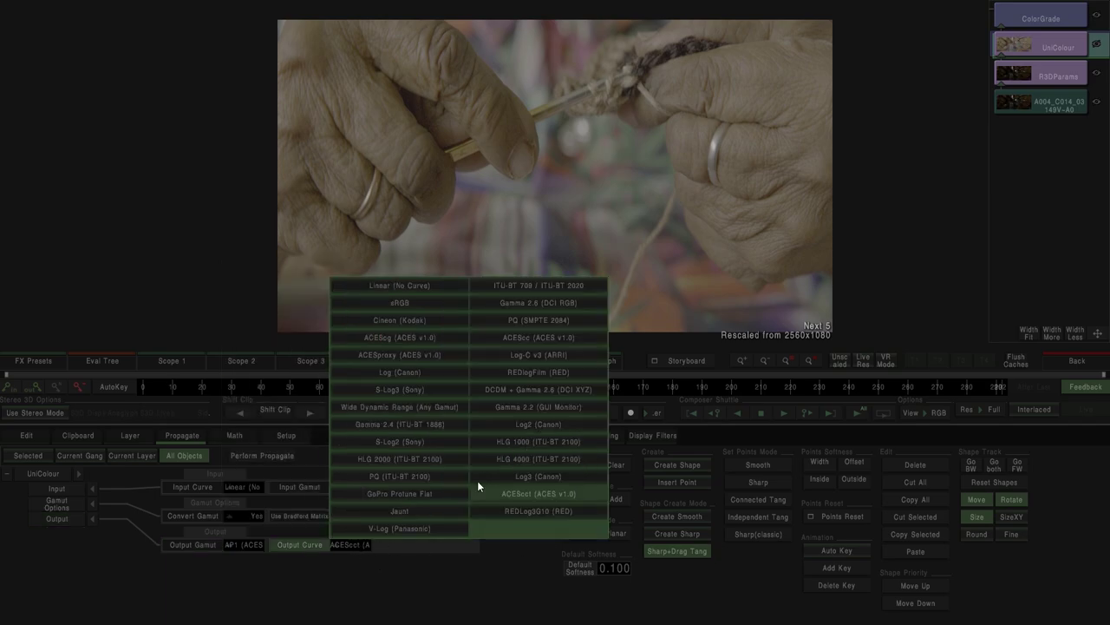
pyautogui.click(381, 587)
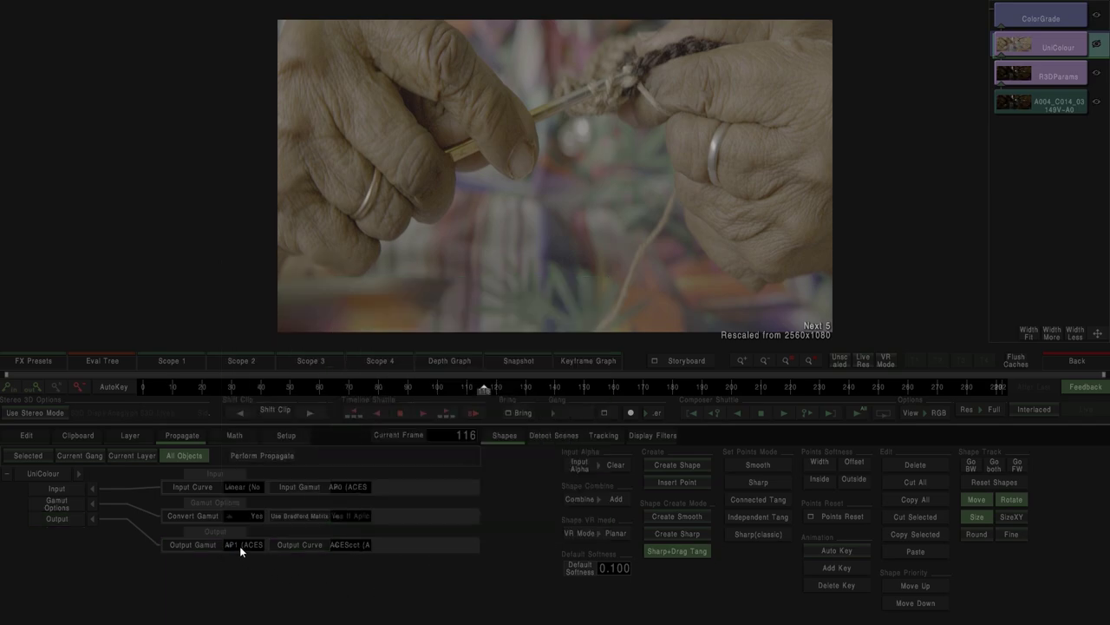
pyautogui.click(243, 545)
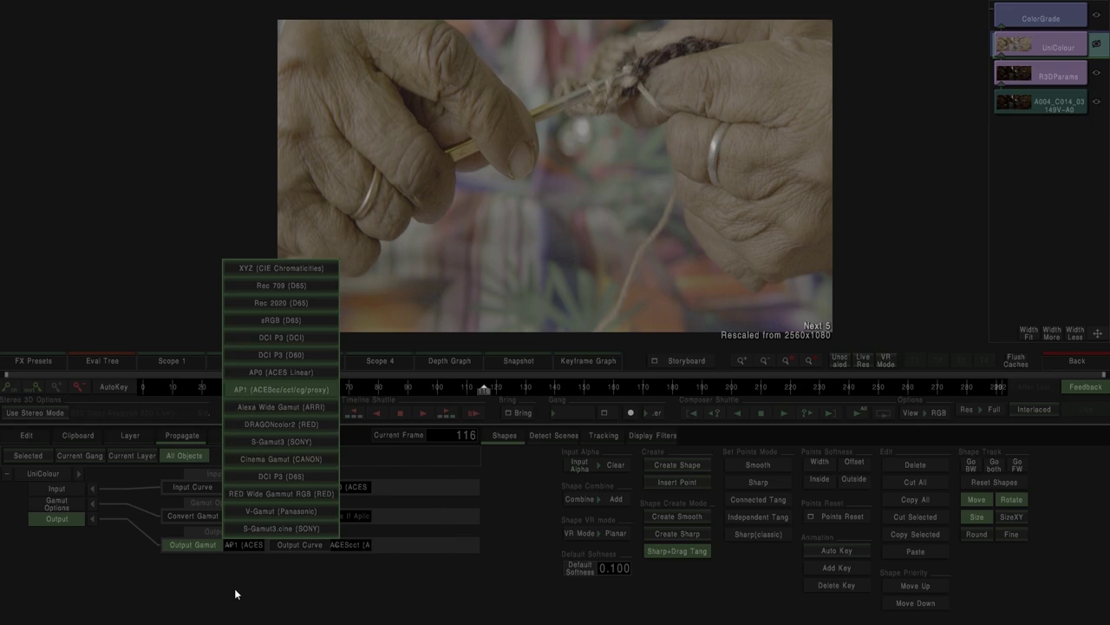
pyautogui.click(391, 577)
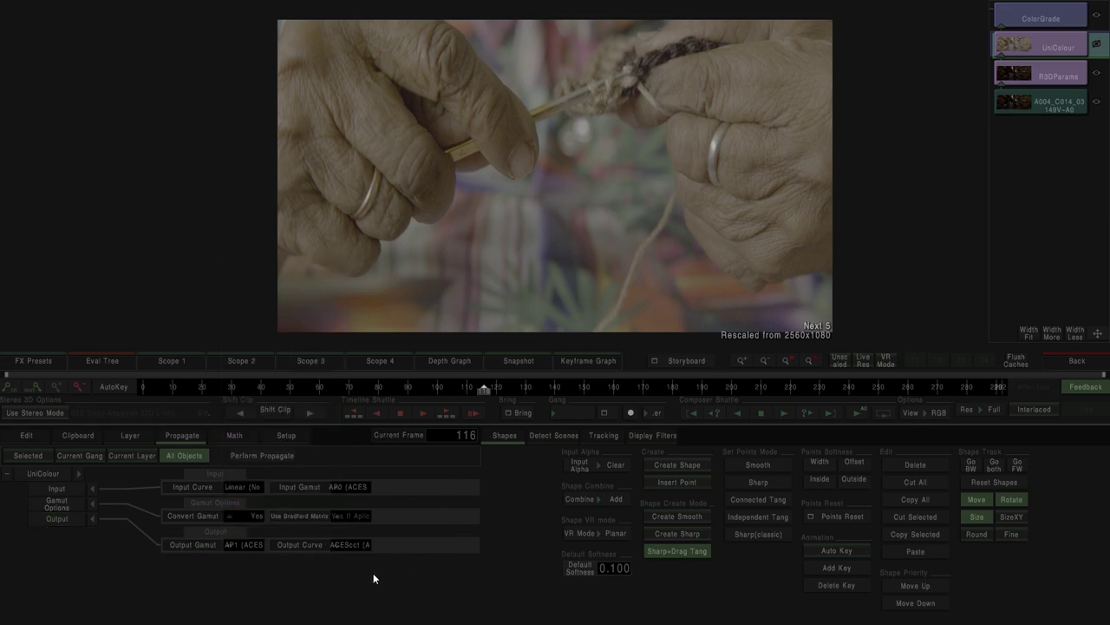
pyautogui.click(1065, 358)
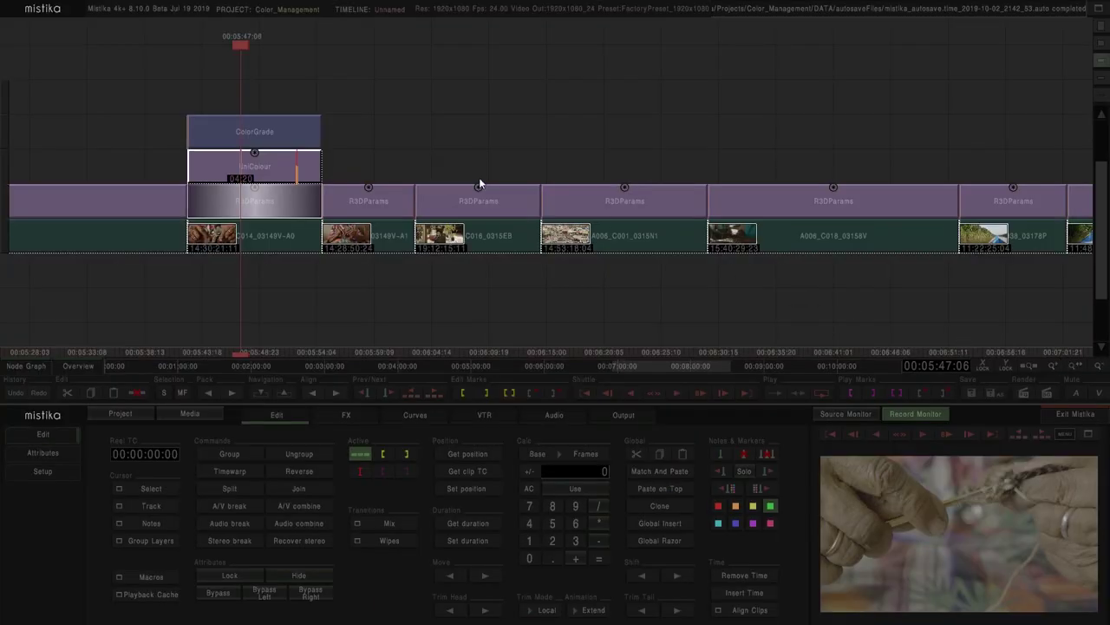
# Add an ACES ODT effect above the ColorGrade and set its Input Curve to ACEScct (ACES v1.0)
pyautogui.click(266, 144)
pyautogui.click(347, 416)
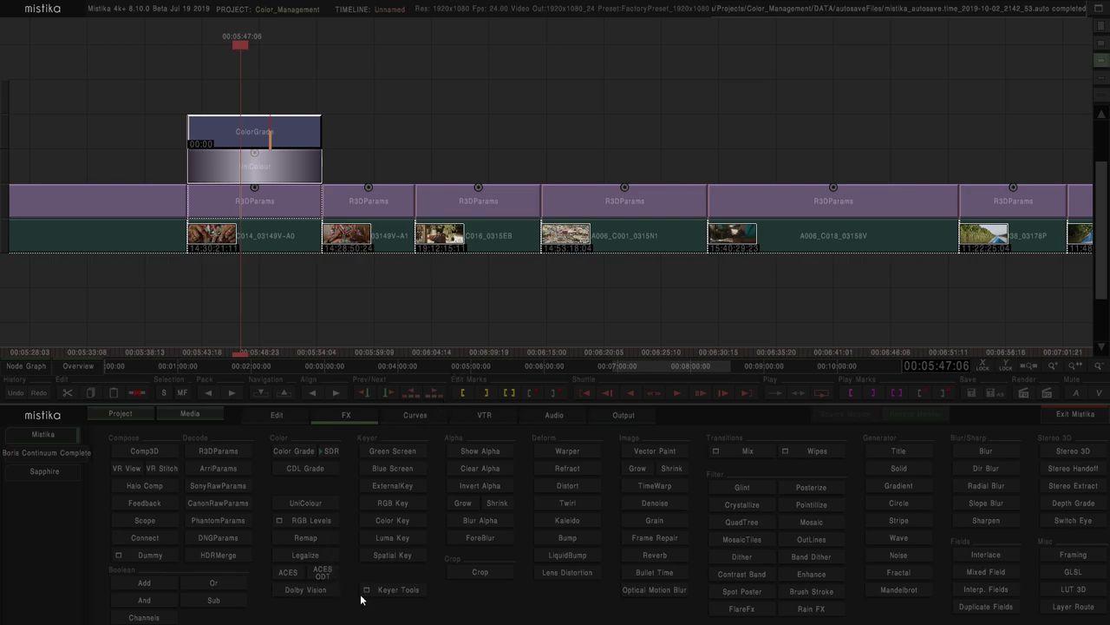
pyautogui.click(321, 573)
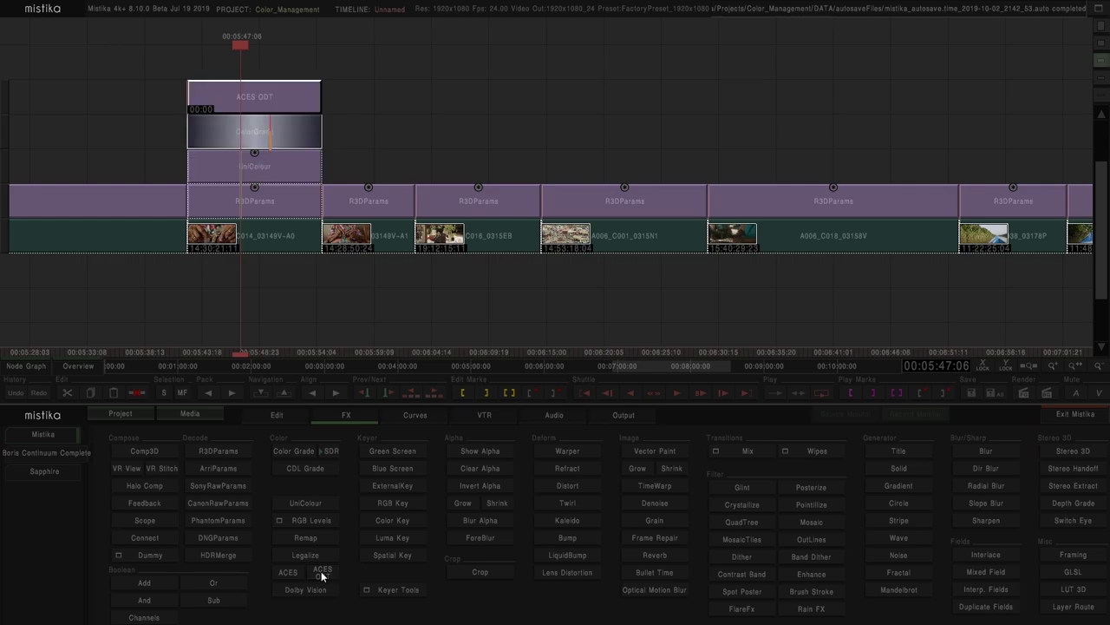
pyautogui.doubleClick(271, 100)
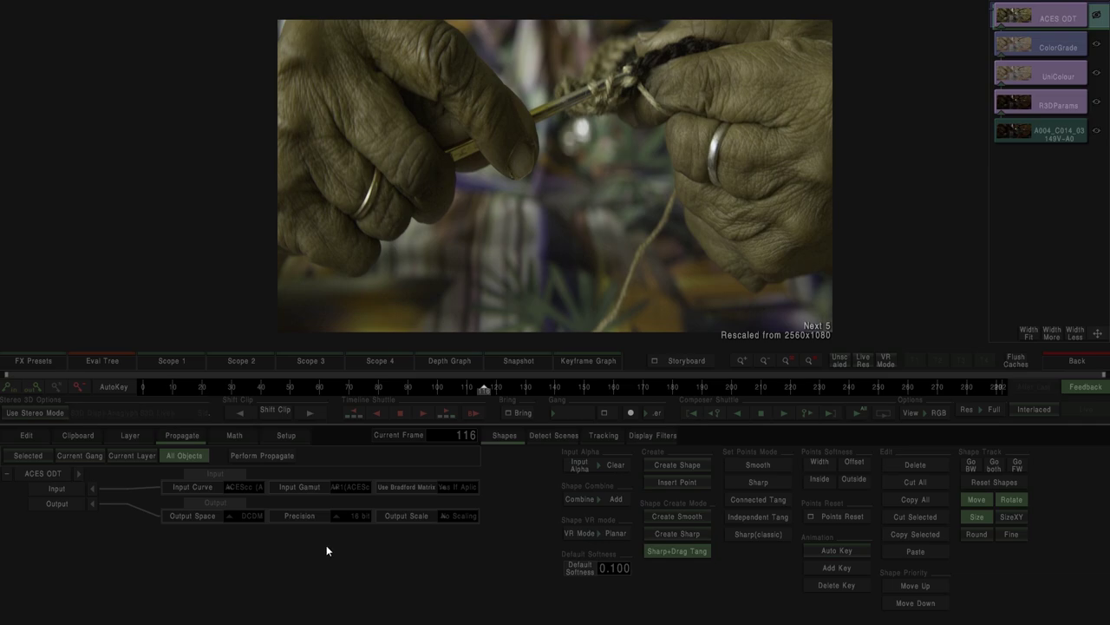
pyautogui.click(246, 488)
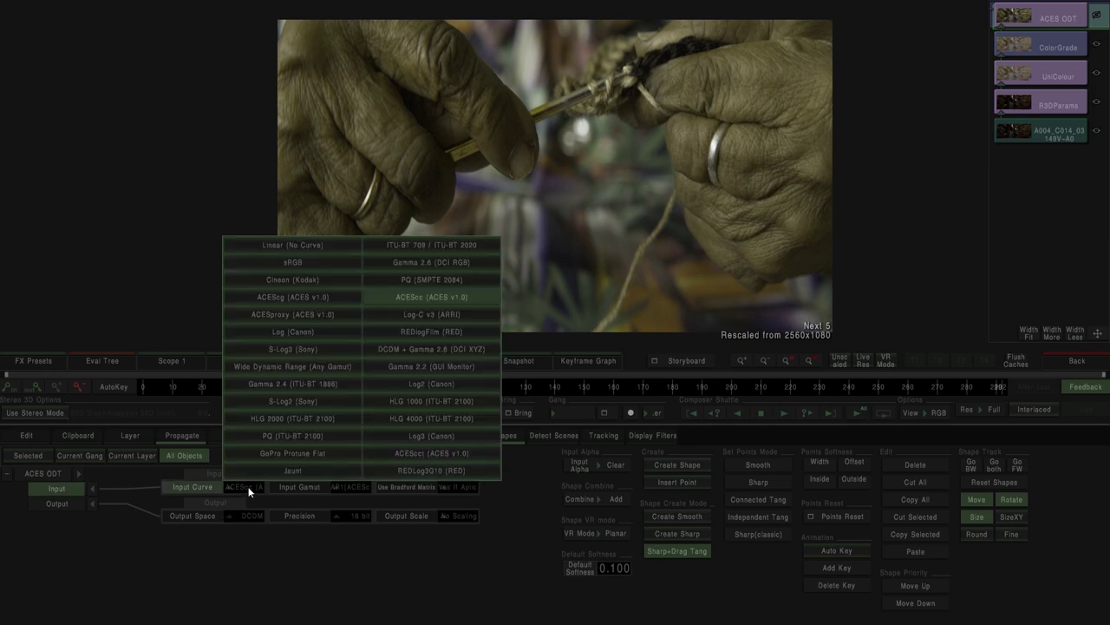
pyautogui.click(420, 452)
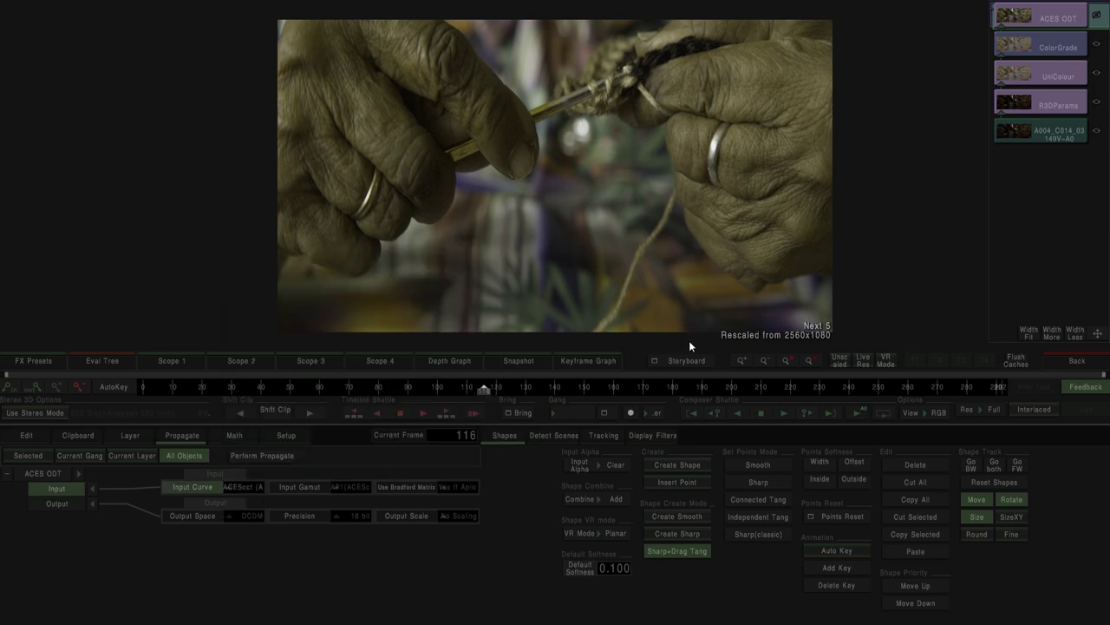
# Set the ACES ODT's Input Gamut to AP1(ACEScc/cct/cg/proxy), checking it against the output settings of the UniColour below
pyautogui.click(1044, 73)
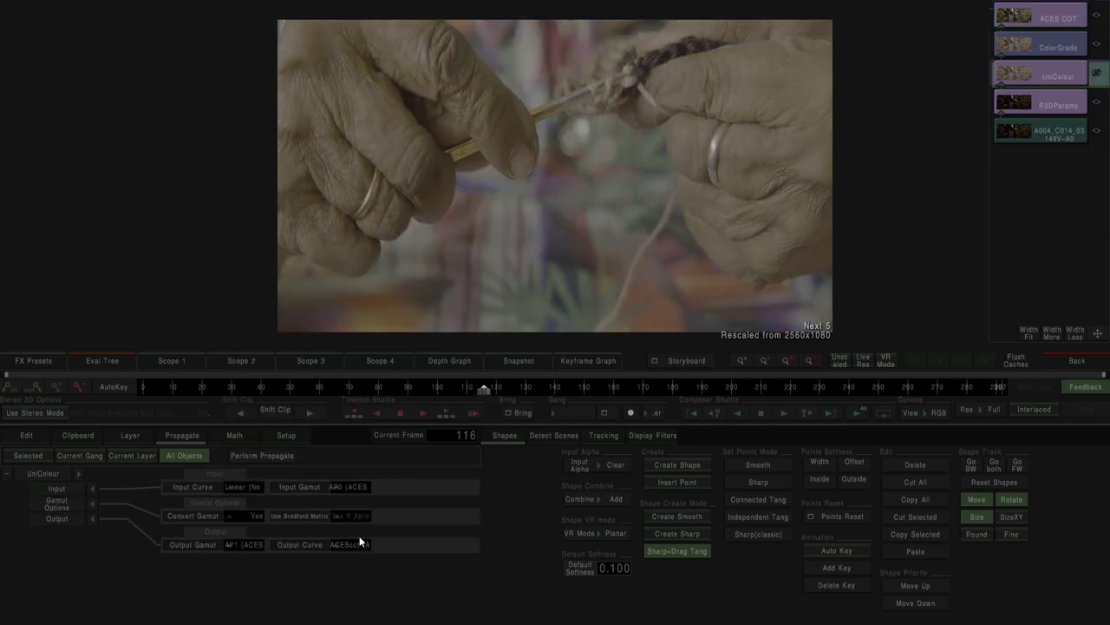
pyautogui.click(1041, 15)
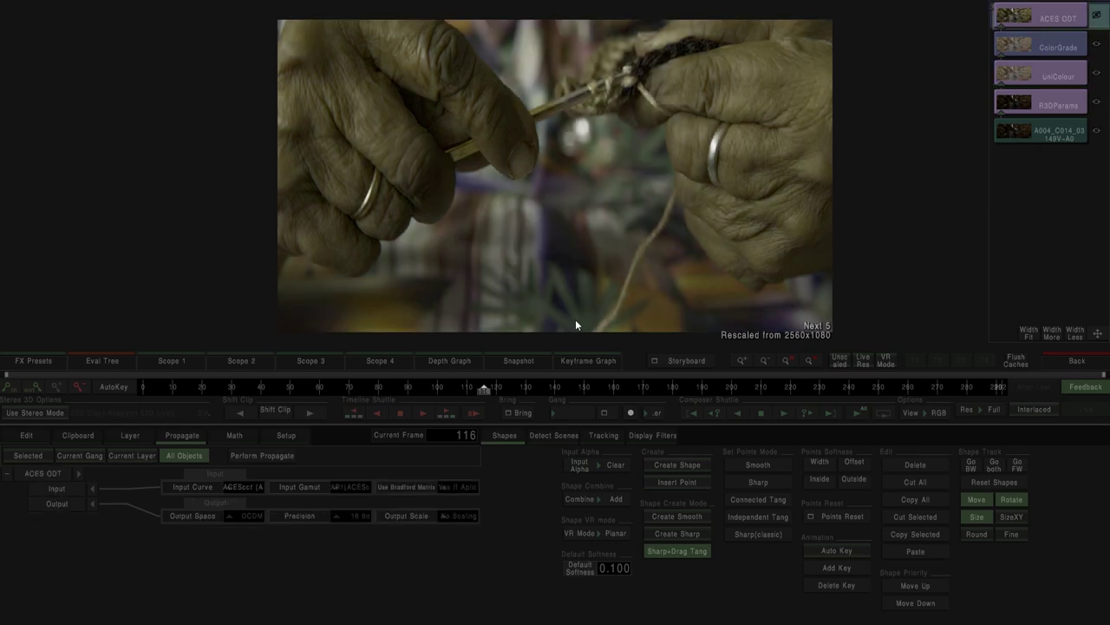
pyautogui.click(344, 487)
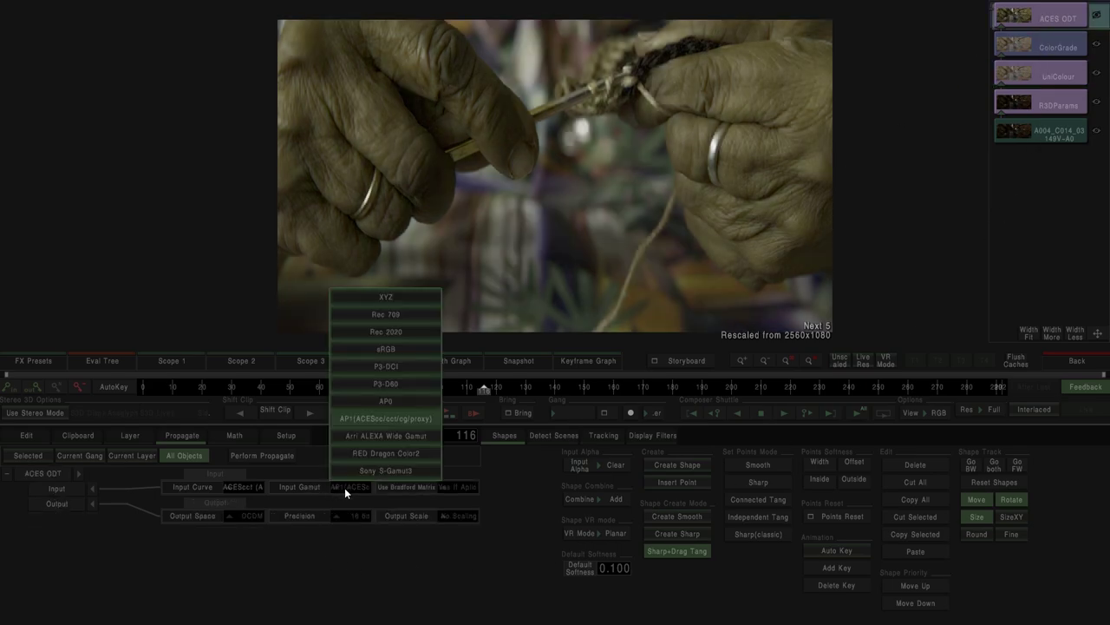
pyautogui.click(350, 419)
pyautogui.click(1050, 76)
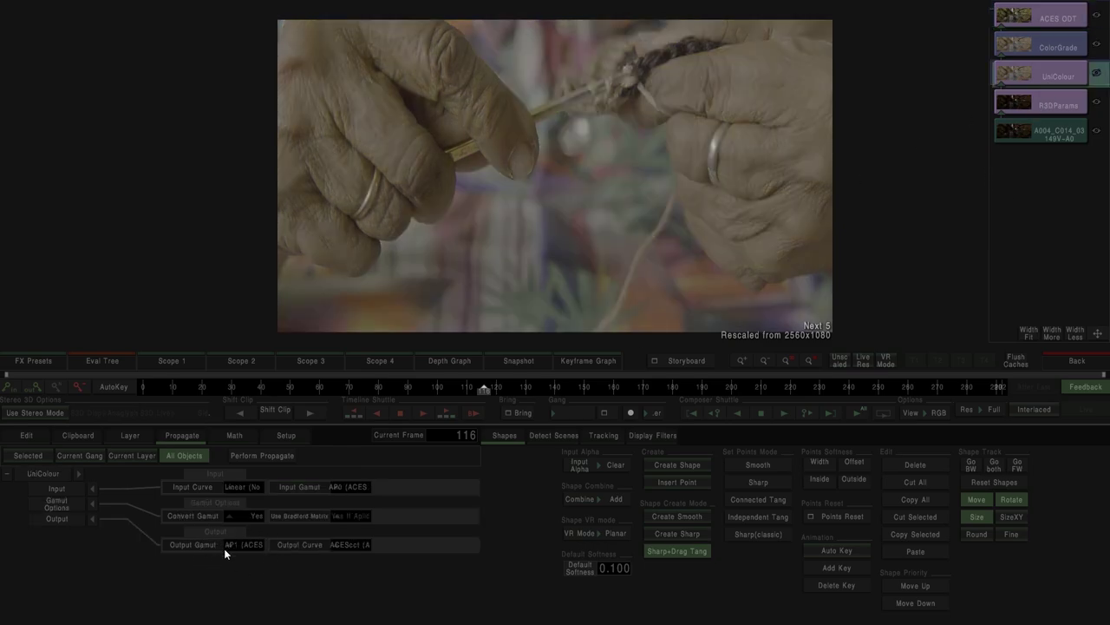
pyautogui.click(1025, 30)
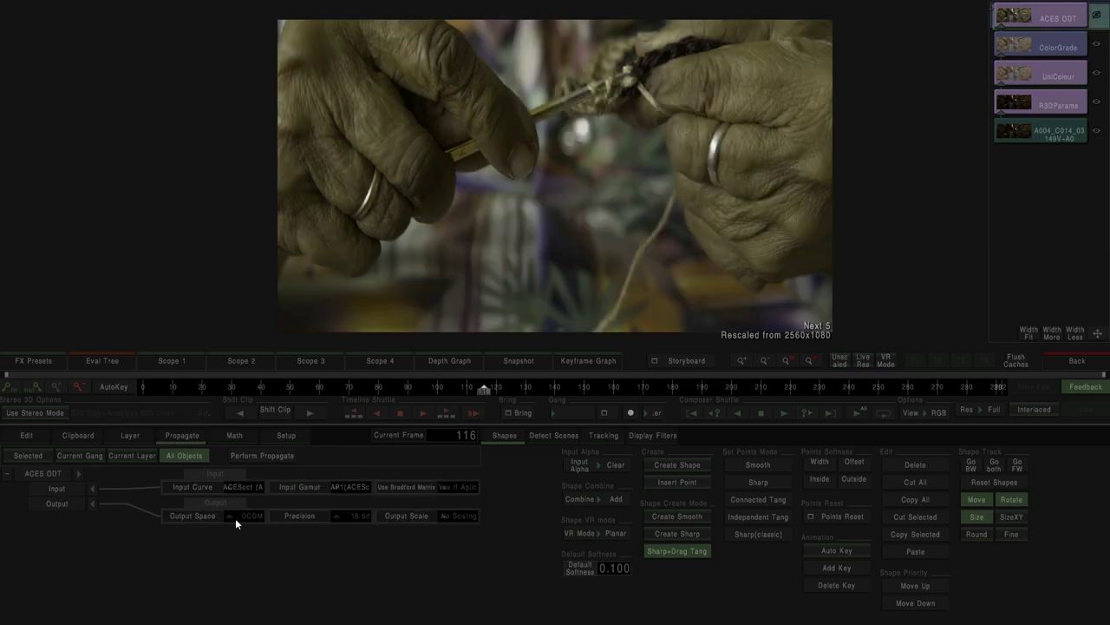
# Set the ACES ODT's Output Space to Rec709 and scrub through the clip to check the image
pyautogui.click(233, 519)
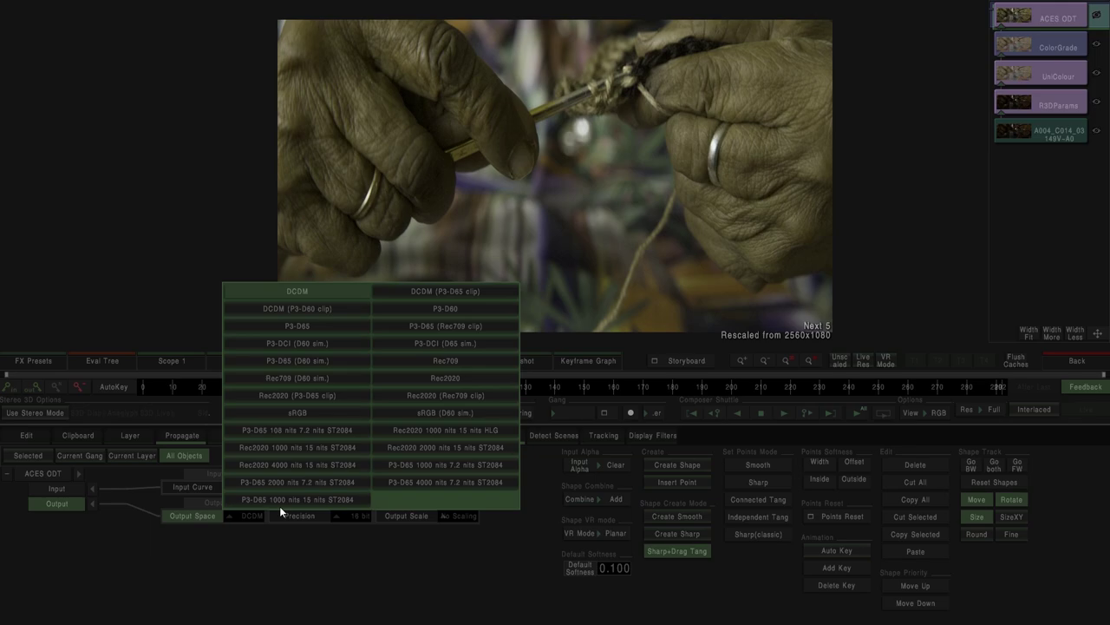
pyautogui.click(442, 362)
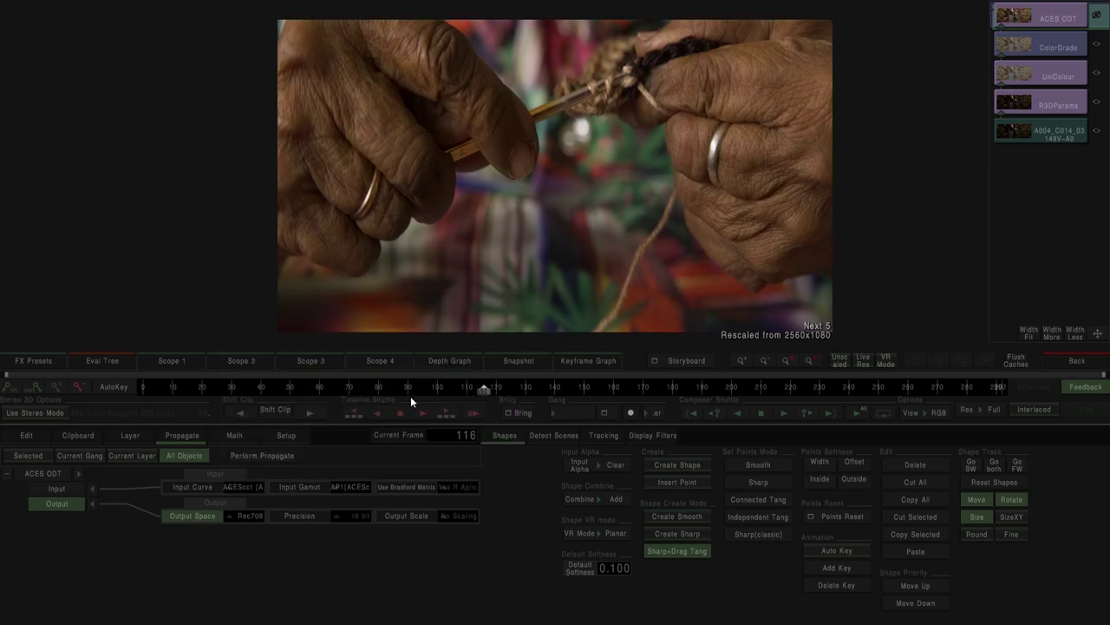
pyautogui.moveTo(399, 391); pyautogui.dragTo(963, 383)
pyautogui.click(478, 388)
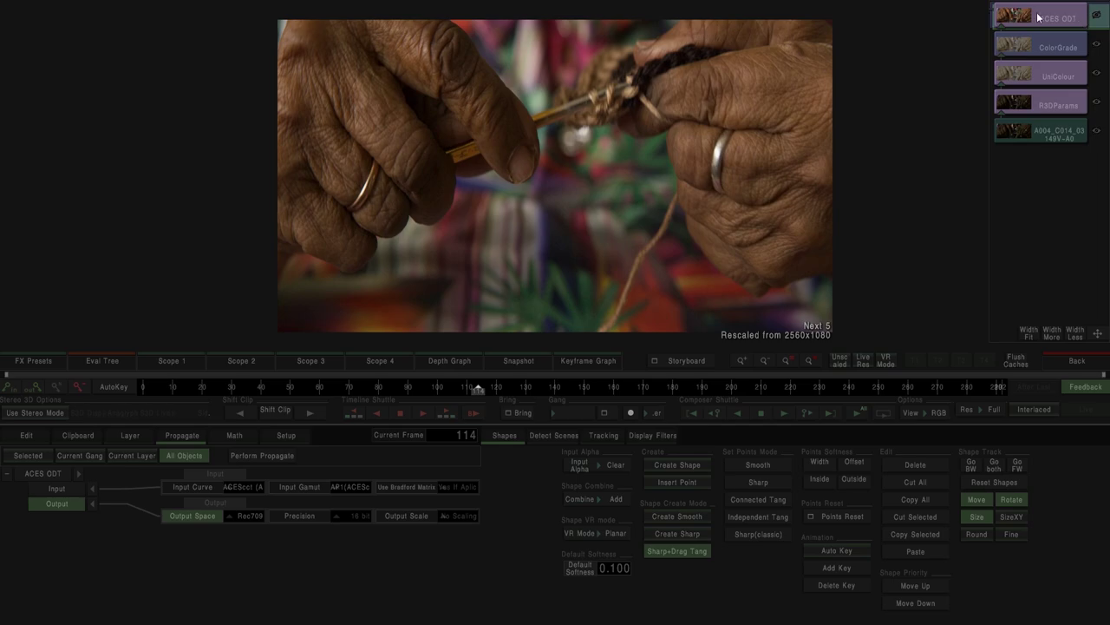
# View the ColorGrade's grading controls, then return to the timeline and select the effect stack on the R3D clip
pyautogui.click(1031, 50)
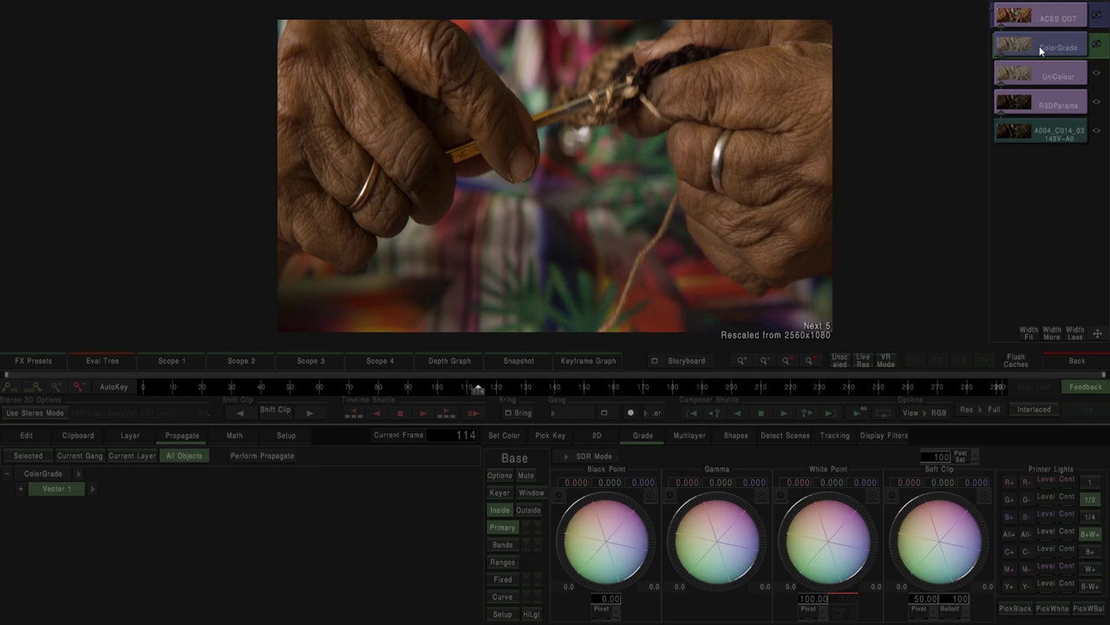
pyautogui.click(1078, 363)
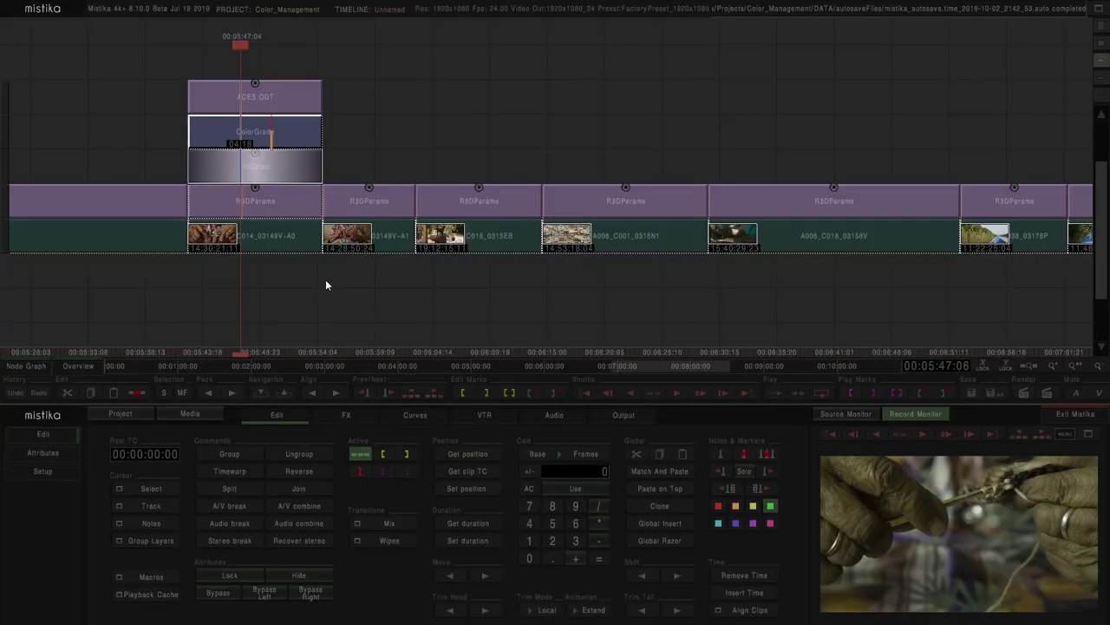
pyautogui.moveTo(272, 56); pyautogui.dragTo(352, 106)
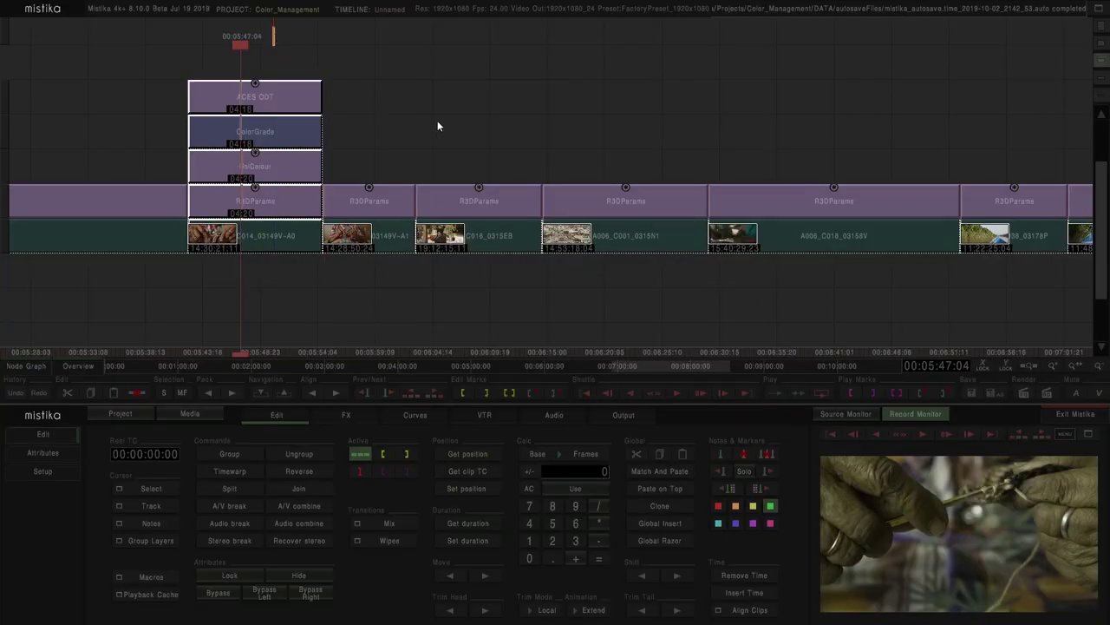
pyautogui.moveTo(436, 136); pyautogui.dragTo(378, 90)
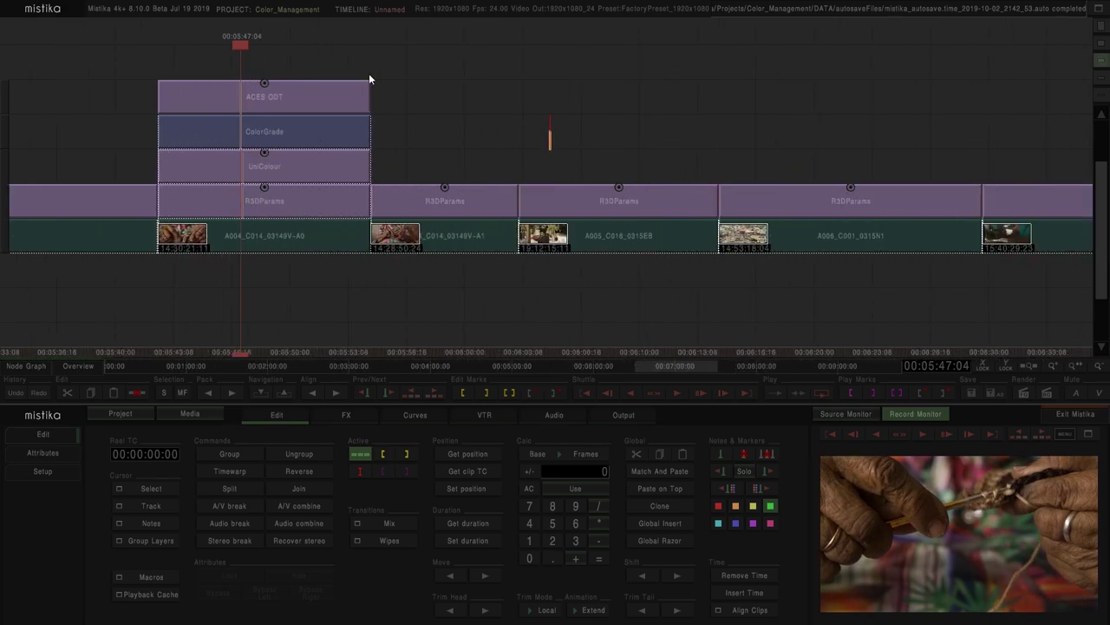
pyautogui.scroll(-5, 337, 178)
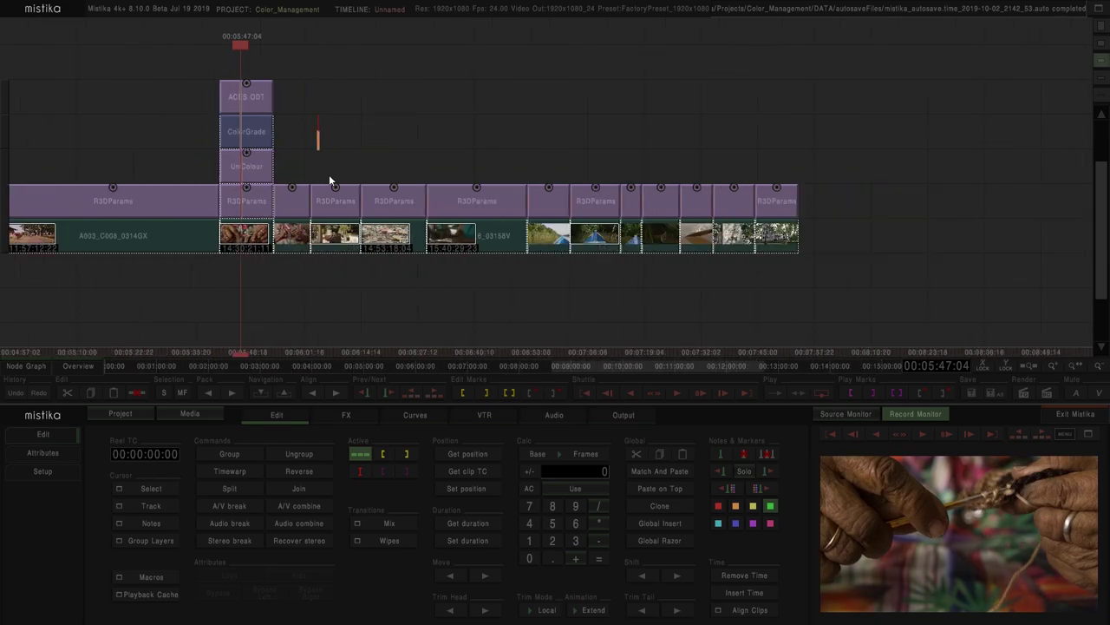
# Compare the effect stack on the ARRI portrait clip with the ACES stack on the R3D clip
pyautogui.moveTo(187, 131); pyautogui.dragTo(197, 94)
pyautogui.scroll(4, 304, 106)
pyautogui.scroll(-2, 312, 113)
pyautogui.scroll(4, 228, 129)
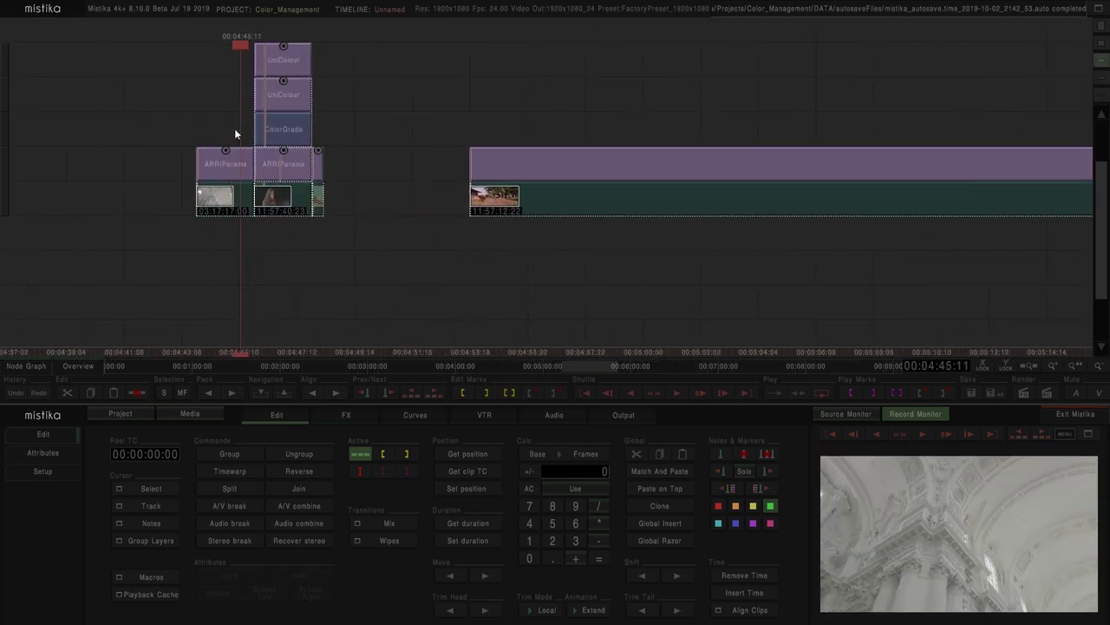
pyautogui.moveTo(426, 75); pyautogui.dragTo(362, 106)
pyautogui.scroll(-3, 431, 170)
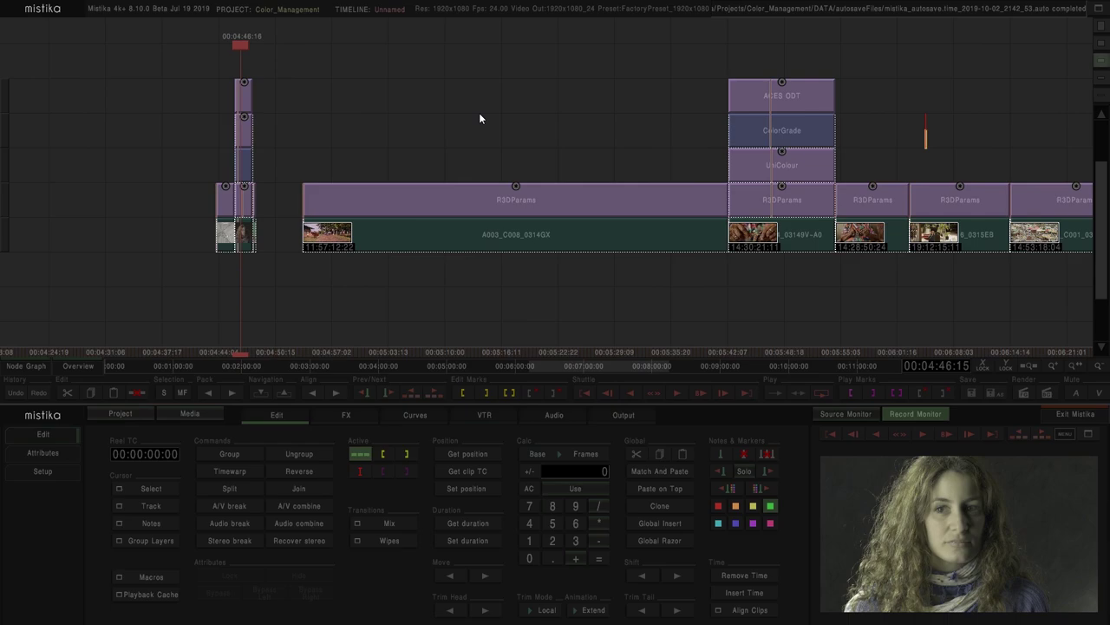
pyautogui.moveTo(492, 75); pyautogui.dragTo(37, 99)
pyautogui.scroll(4, 262, 165)
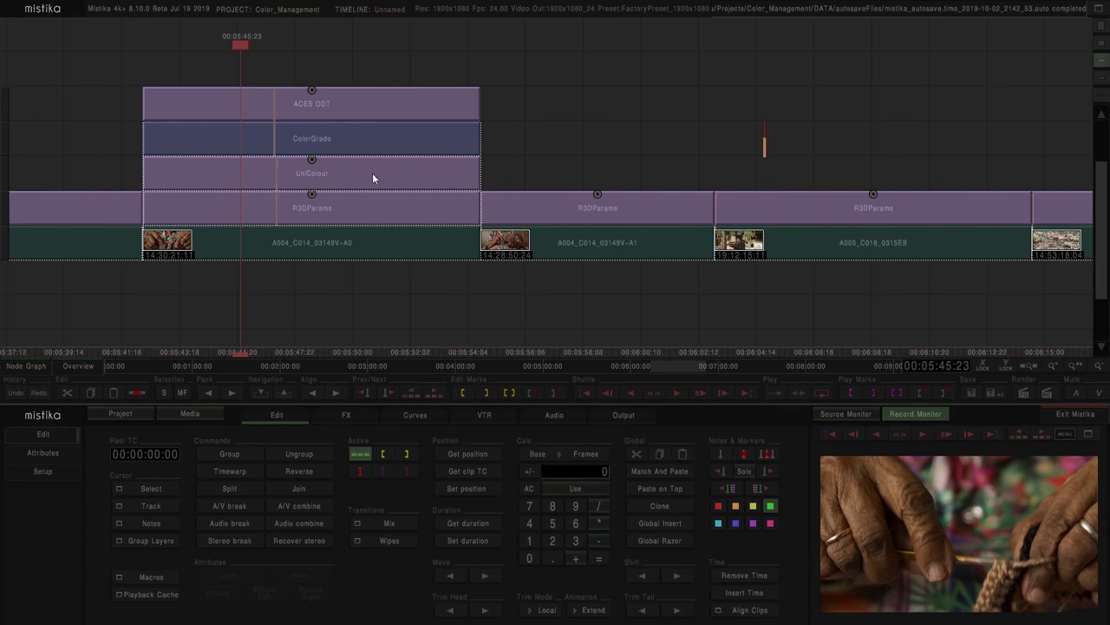
# Review the input and output settings of the R3D clip's UniColour and return to the timeline
pyautogui.click(279, 174)
pyautogui.doubleClick(280, 175)
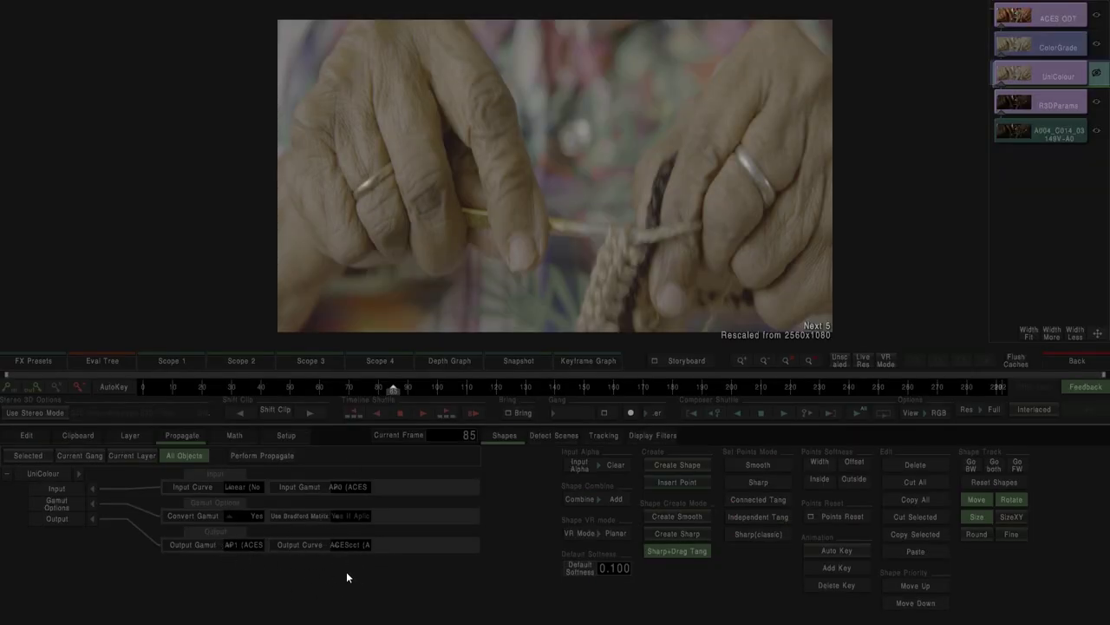
pyautogui.click(1075, 360)
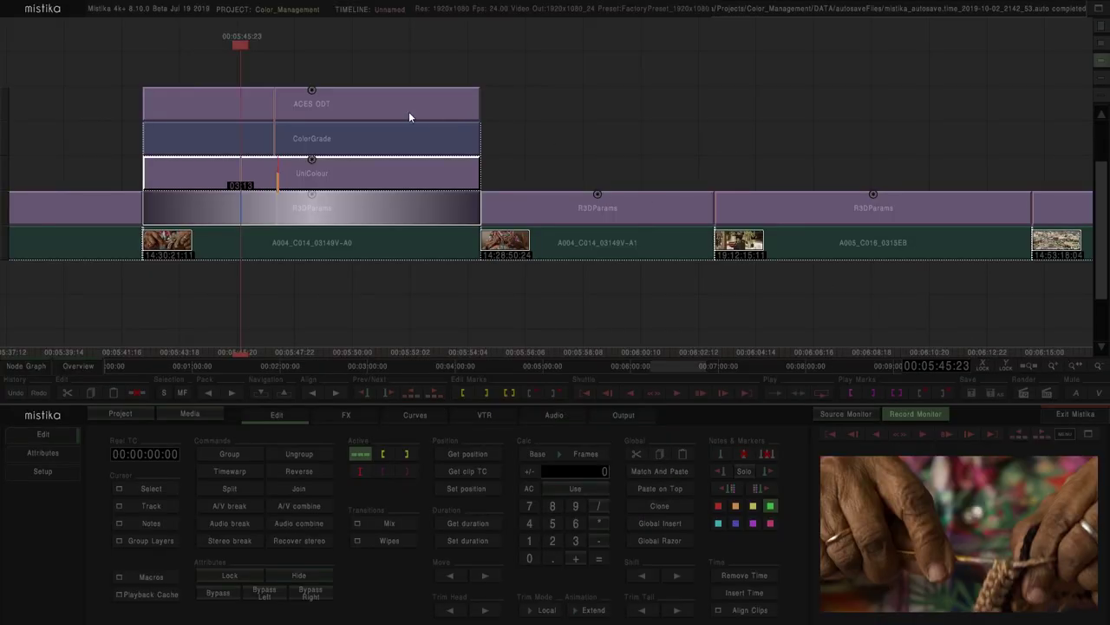
# Open the ACES ODT, examine its list of Output Space options, and return to the timeline
pyautogui.click(428, 114)
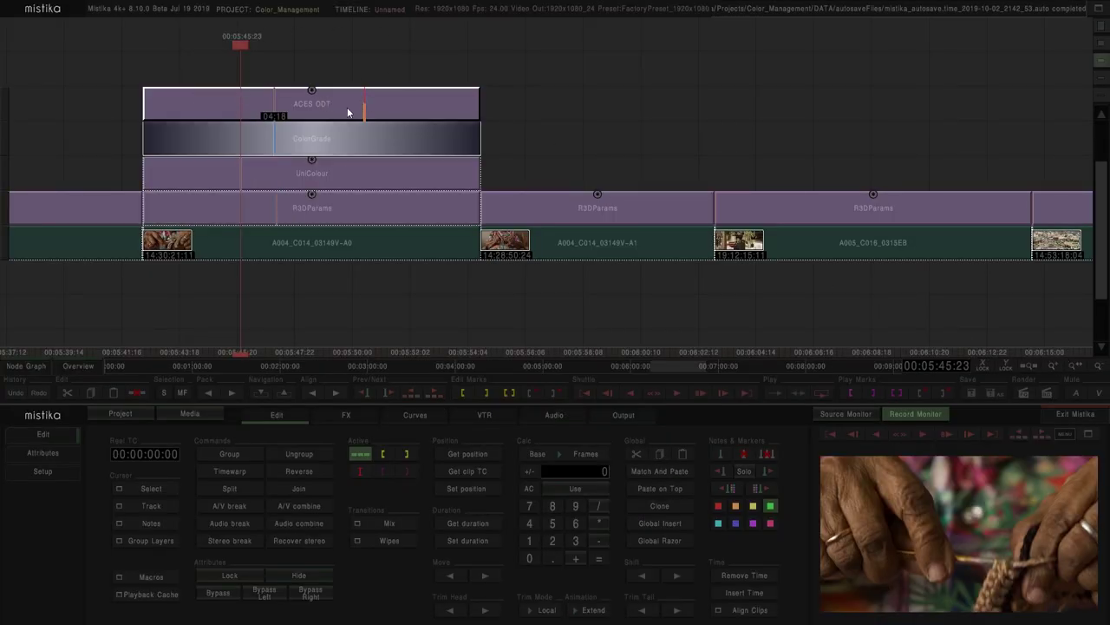
pyautogui.doubleClick(303, 100)
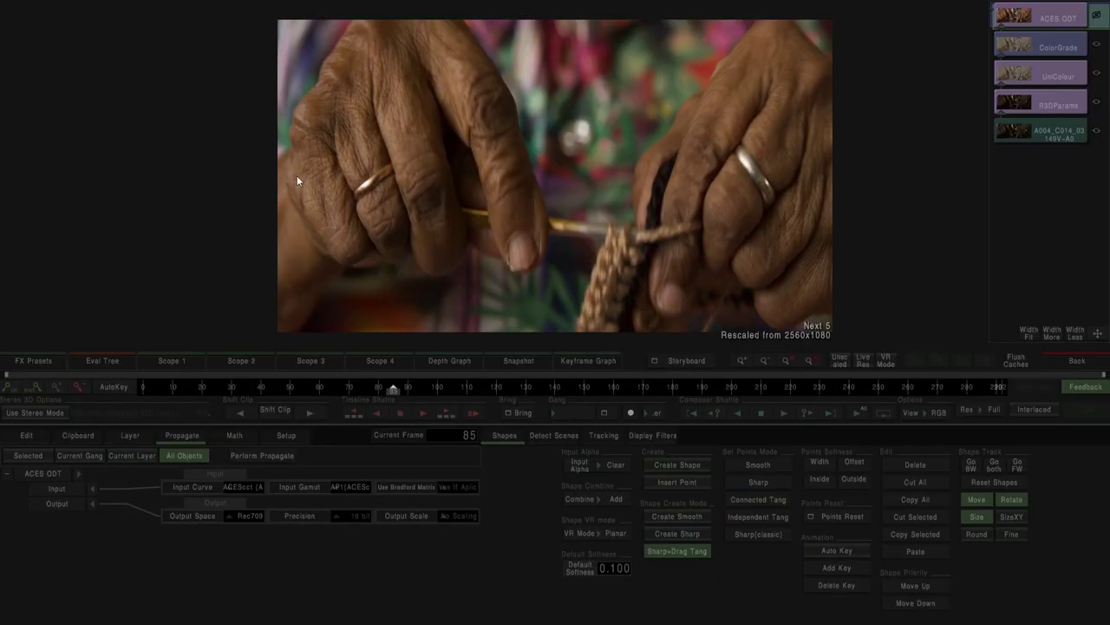
pyautogui.click(235, 517)
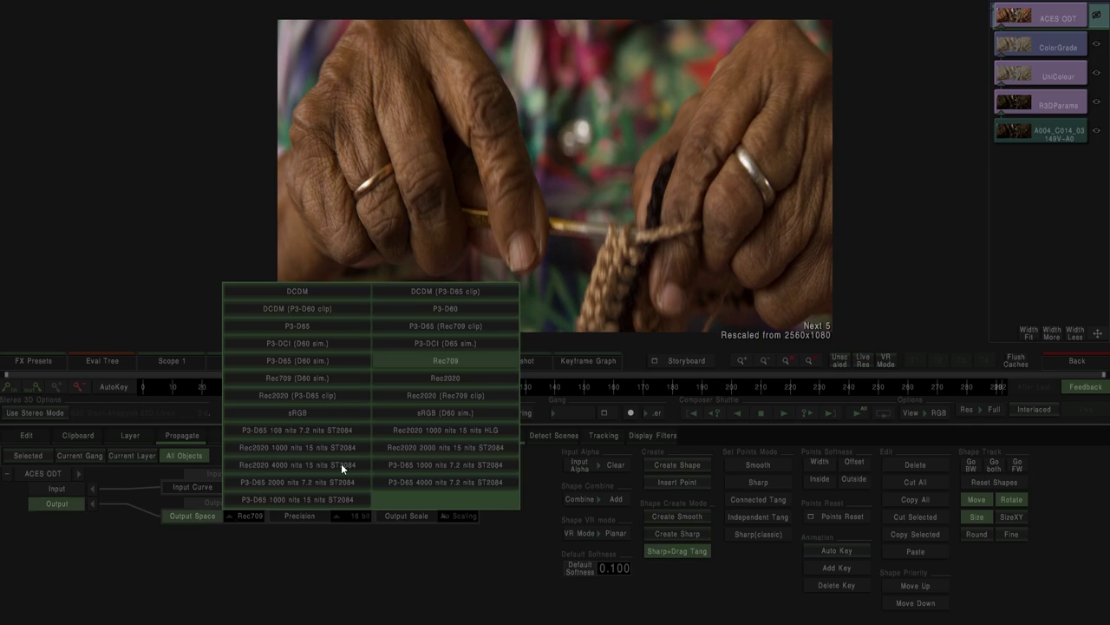
pyautogui.click(1068, 362)
# Move the topmost UniColour off the ARRI portrait clip's stack and review the settings of the remaining UniColour
pyautogui.scroll(-5, 352, 197)
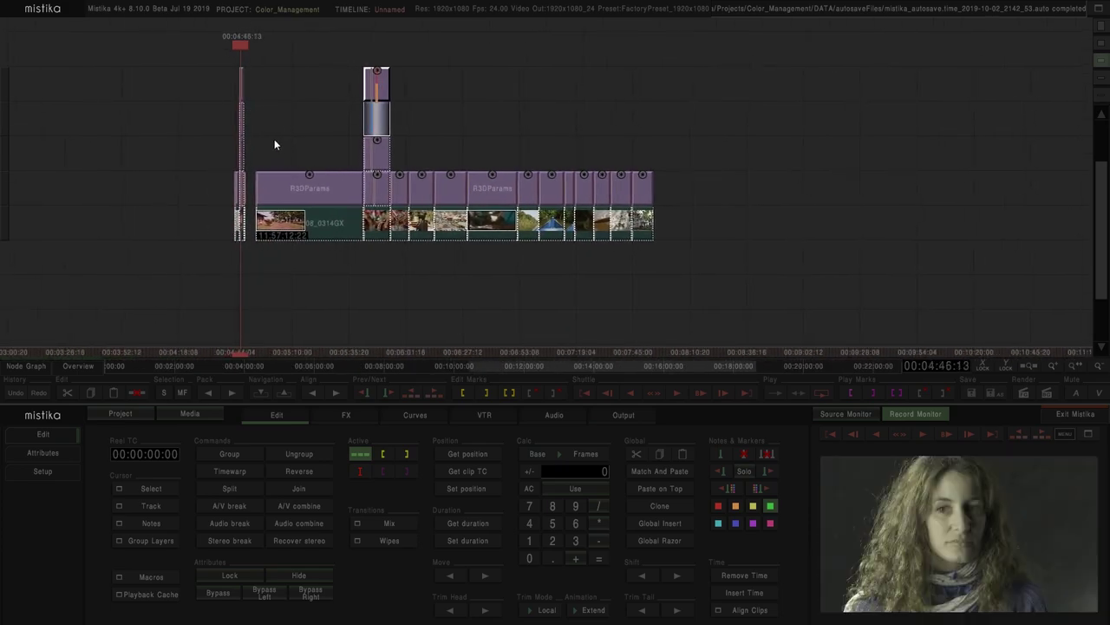
pyautogui.scroll(5, 274, 138)
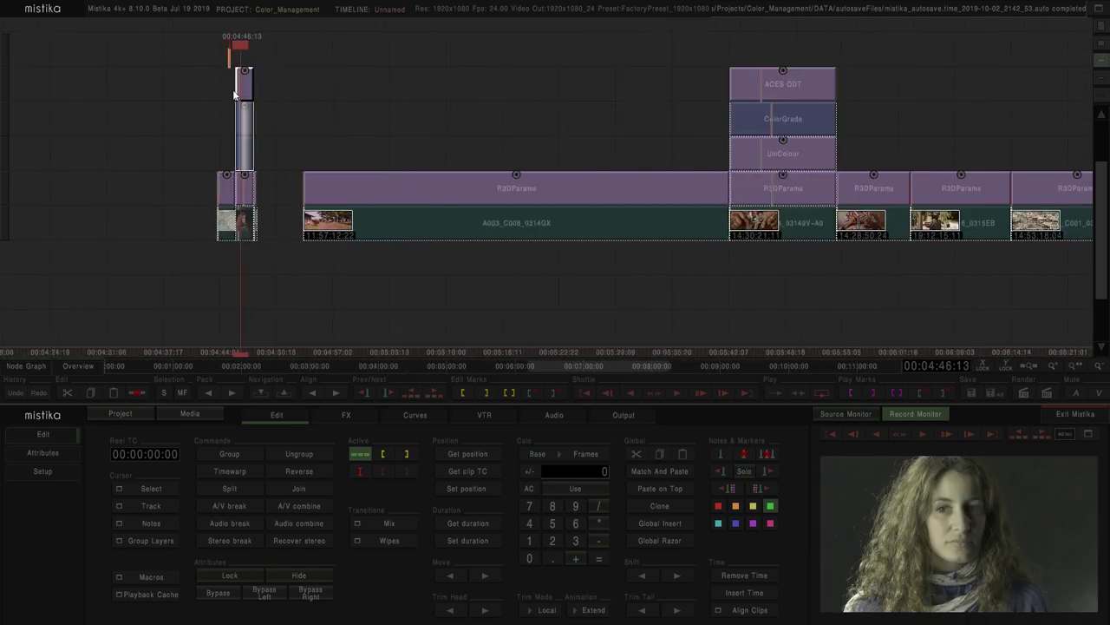
pyautogui.moveTo(241, 80); pyautogui.dragTo(136, 75)
pyautogui.scroll(3, 284, 138)
pyautogui.scroll(3, 284, 139)
pyautogui.press('Return')
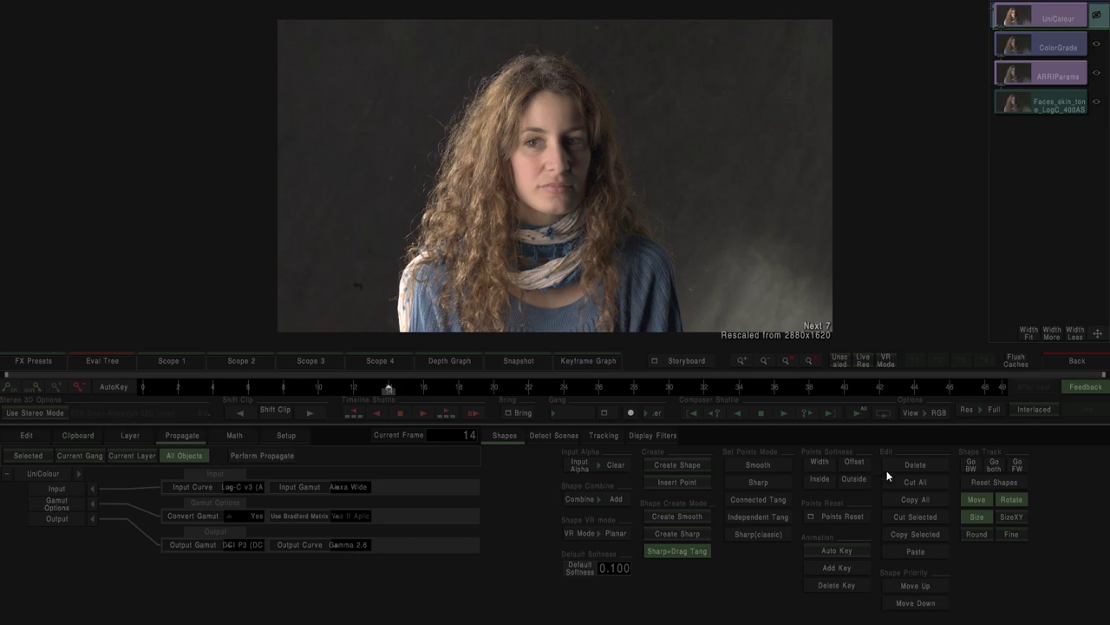
pyautogui.click(1062, 360)
# Go back to the R3D clip and review its ACES ODT's Output Space choices again before returning to the timeline
pyautogui.moveTo(691, 282); pyautogui.dragTo(282, 241)
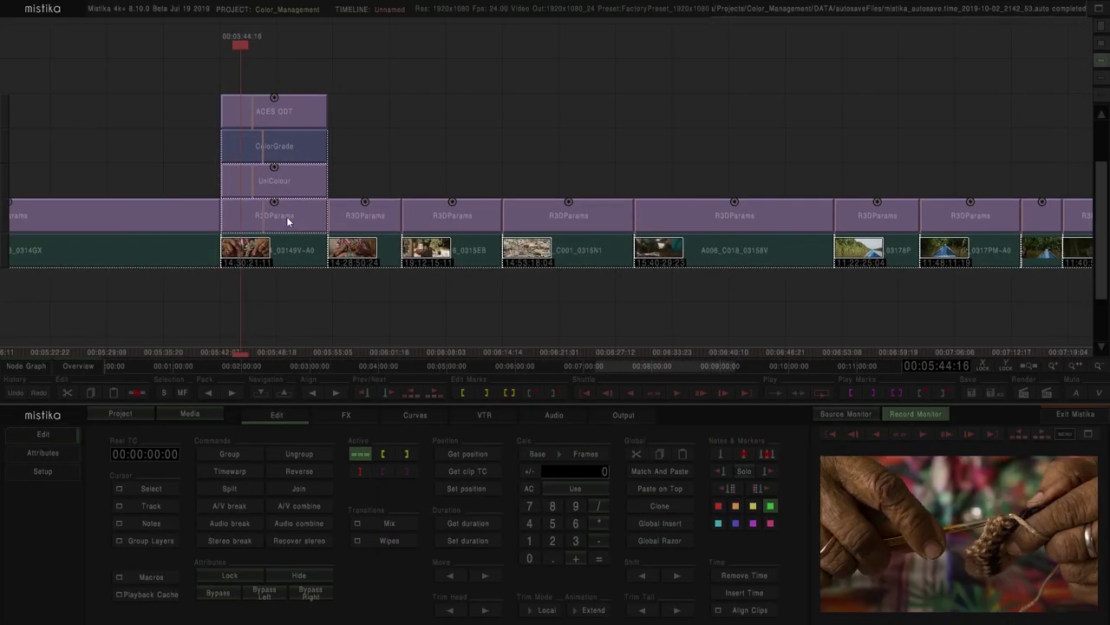
pyautogui.doubleClick(295, 110)
pyautogui.click(251, 517)
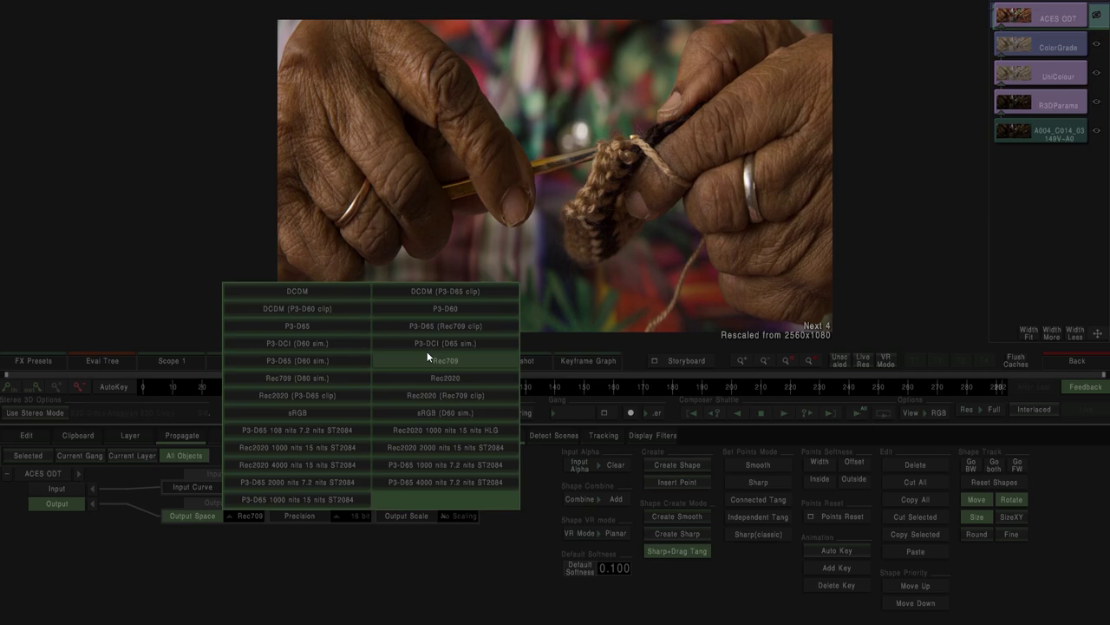
pyautogui.click(1086, 363)
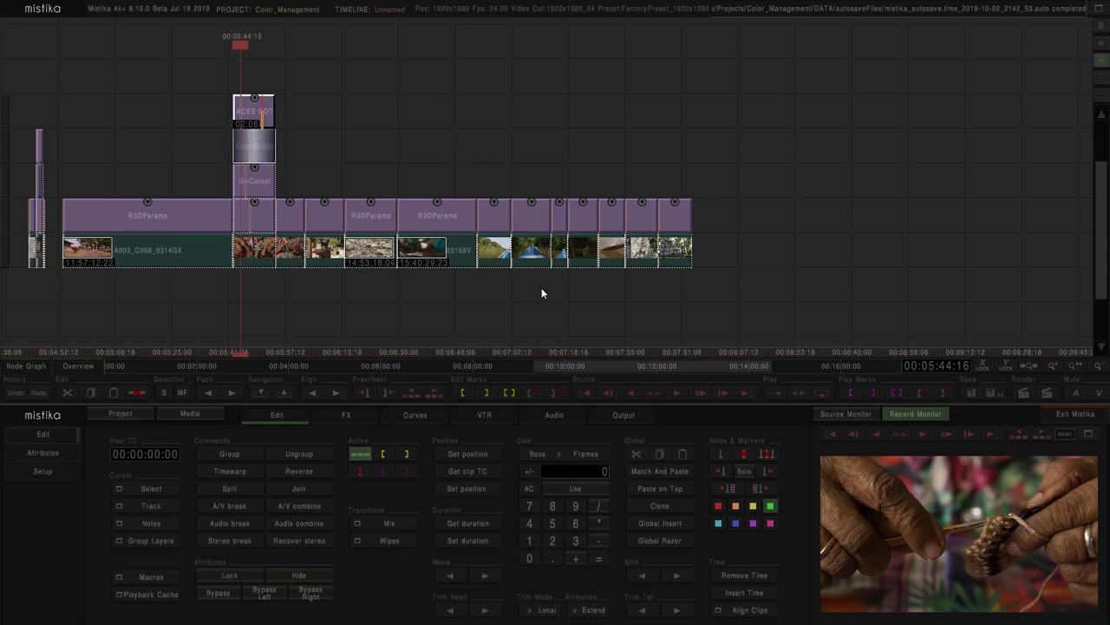
# Select the UniColour, ColorGrade and ACES ODT effects above the R3D clip and look over the rest of the timeline
pyautogui.scroll(3, 299, 160)
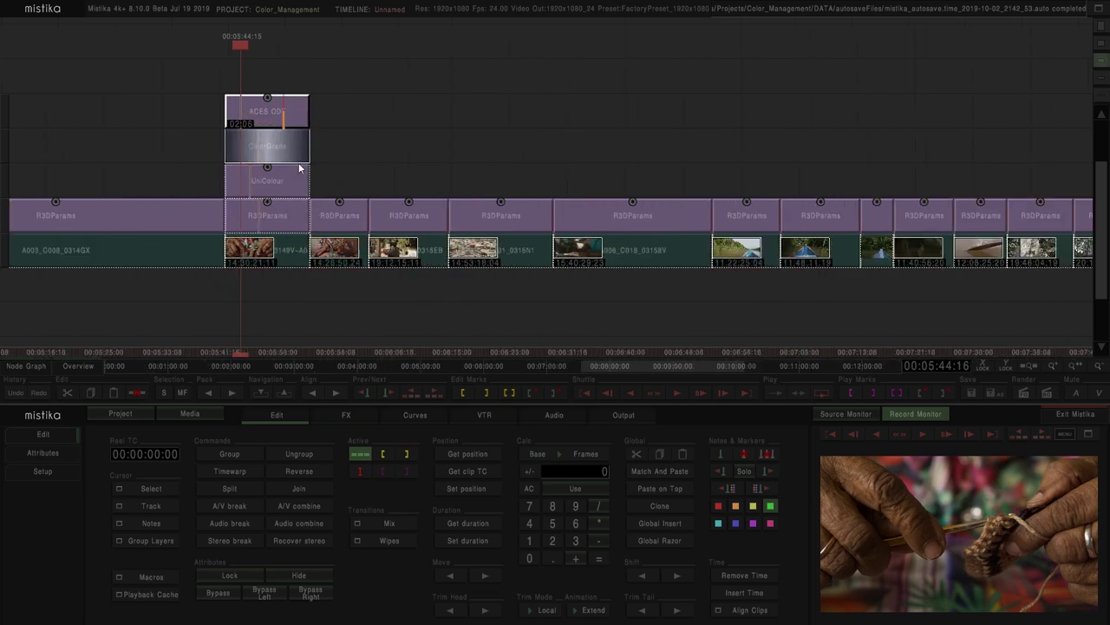
pyautogui.moveTo(458, 180); pyautogui.dragTo(368, 88)
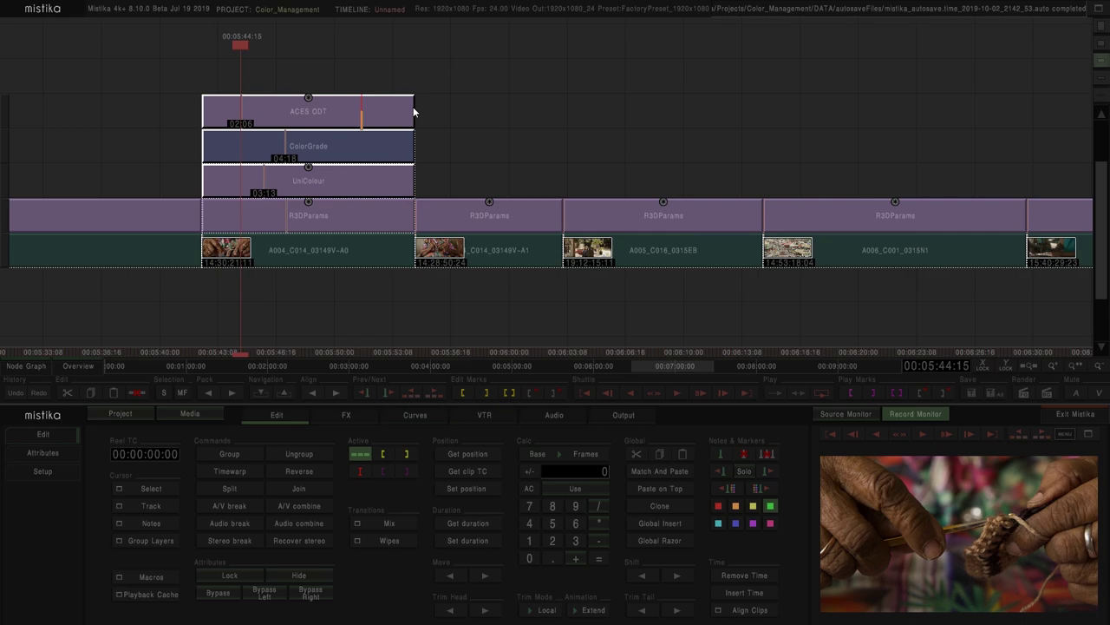
pyautogui.scroll(-4, 470, 116)
pyautogui.scroll(2, 357, 121)
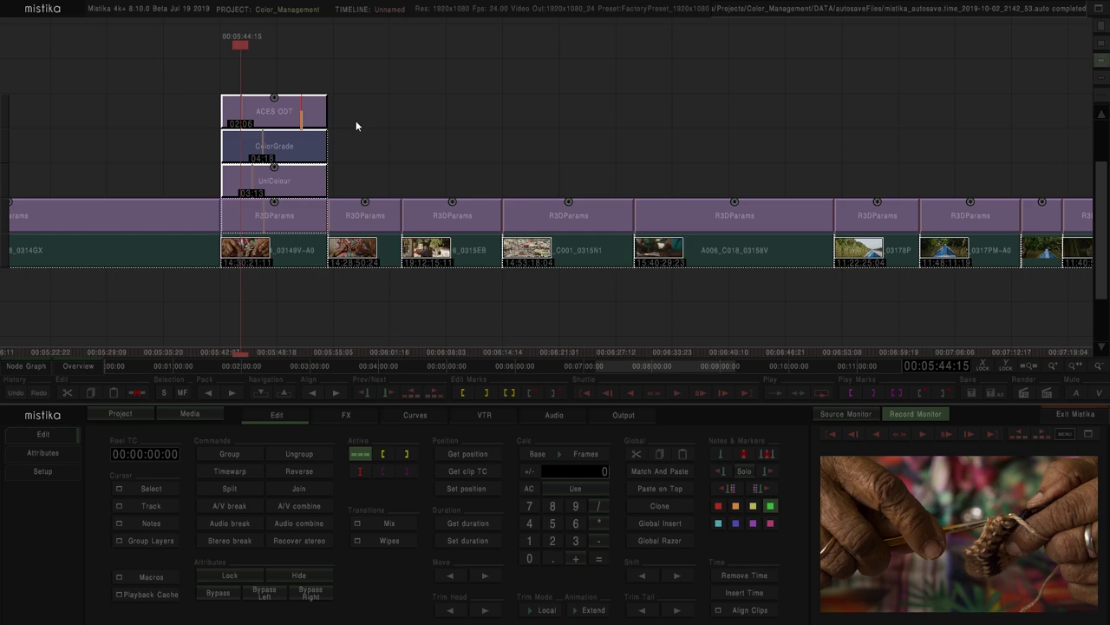
pyautogui.scroll(-5, 342, 116)
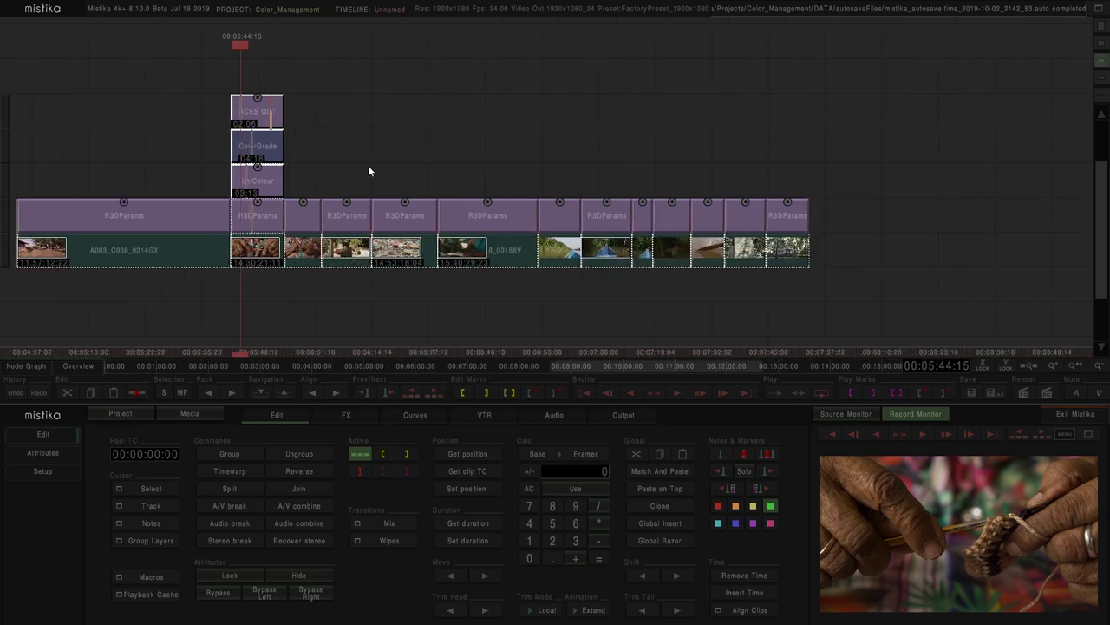
pyautogui.scroll(5, 343, 129)
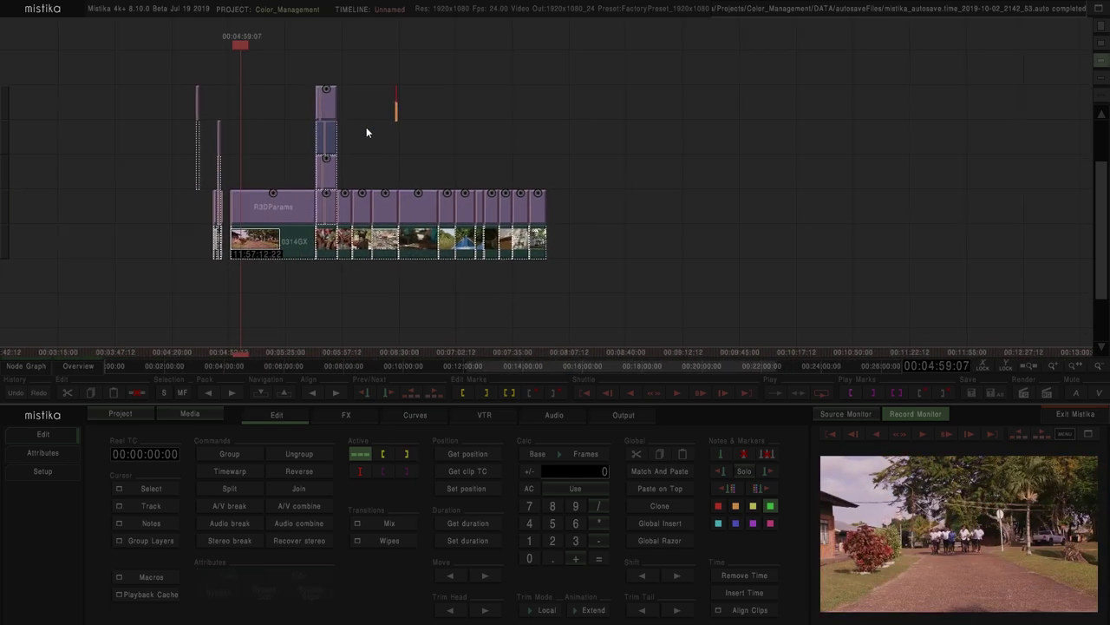
# Delete the ARRI clips and their effects ahead of the R3D clips, including the detached UniColour
pyautogui.rightClick(83, 313)
pyautogui.click(104, 319)
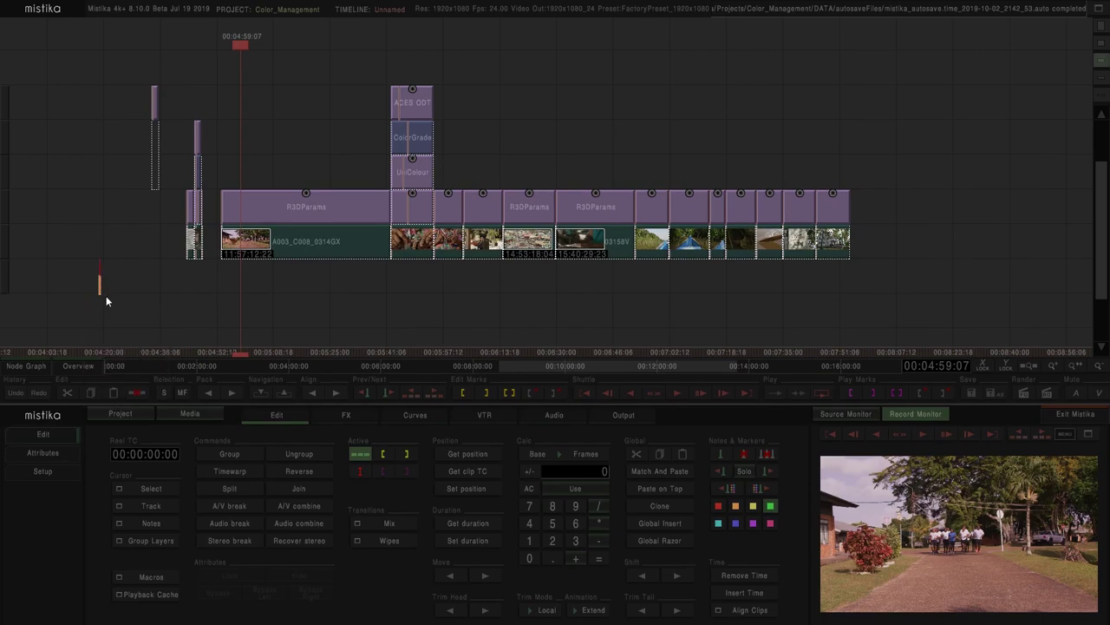
pyautogui.moveTo(94, 322); pyautogui.dragTo(213, 73)
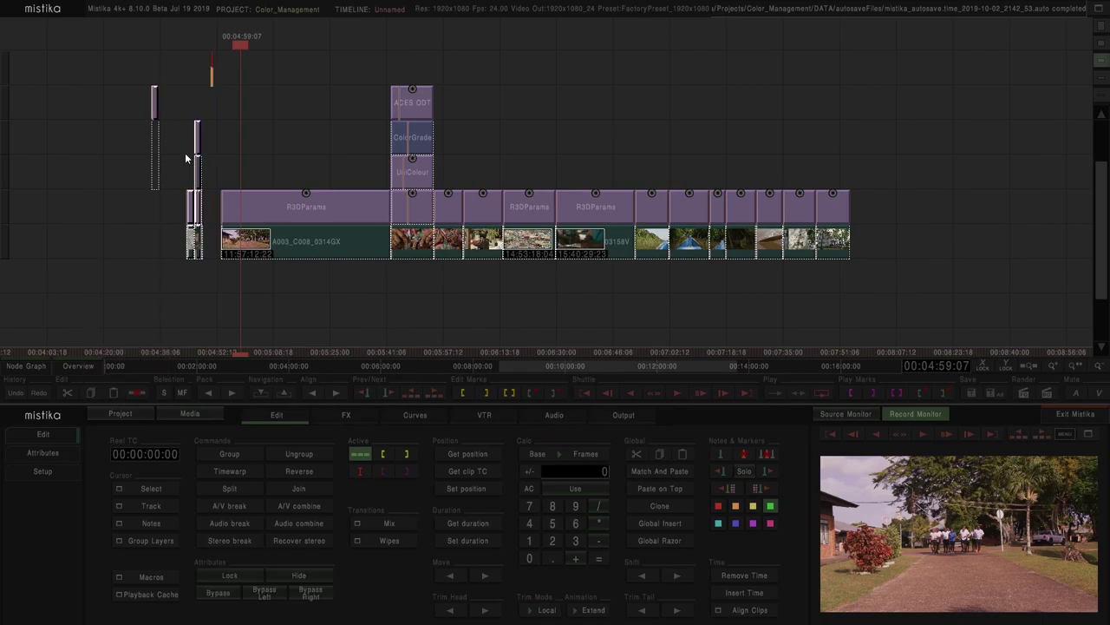
pyautogui.press('Delete')
pyautogui.moveTo(315, 128); pyautogui.dragTo(233, 110)
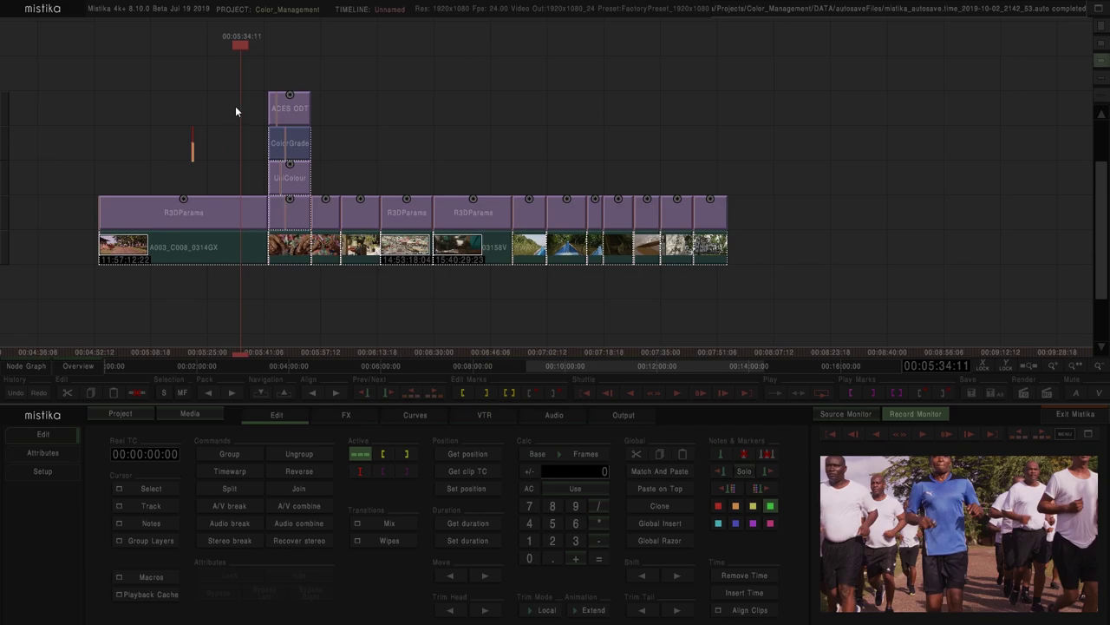
# Delete the ACES ODT, Color Grade and UniColour effects stacked above the second clip
pyautogui.moveTo(338, 168); pyautogui.dragTo(253, 101)
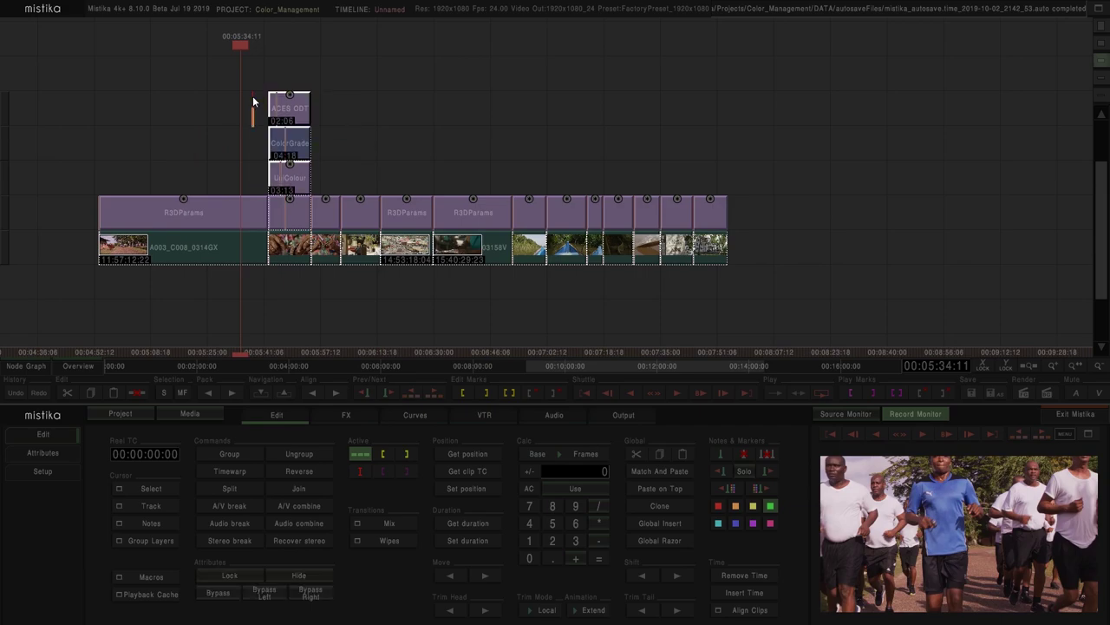
pyautogui.press('Delete')
pyautogui.scroll(-3, 321, 251)
pyautogui.scroll(3, 321, 254)
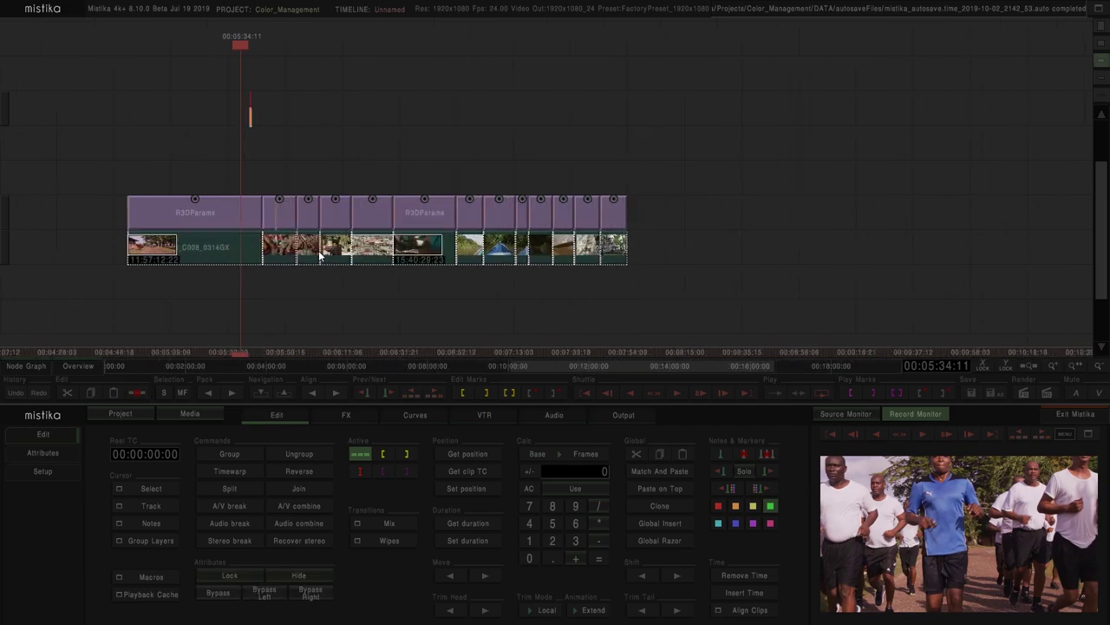
# Set the Bit Depth in the second clip's R3DParams settings to 16 bit
pyautogui.scroll(2, 321, 254)
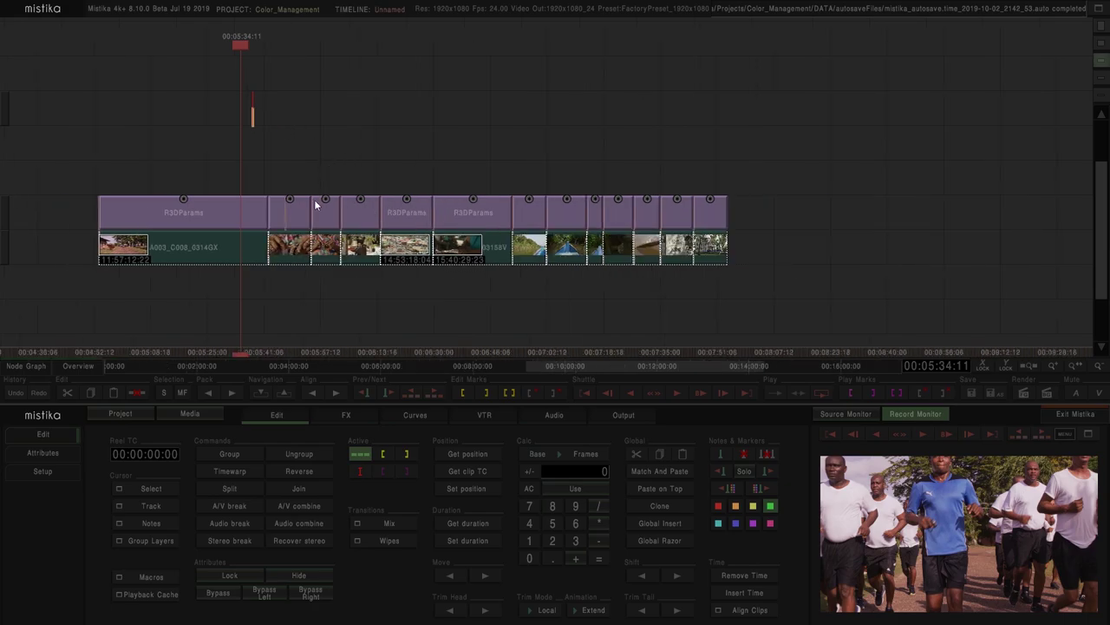
pyautogui.doubleClick(298, 210)
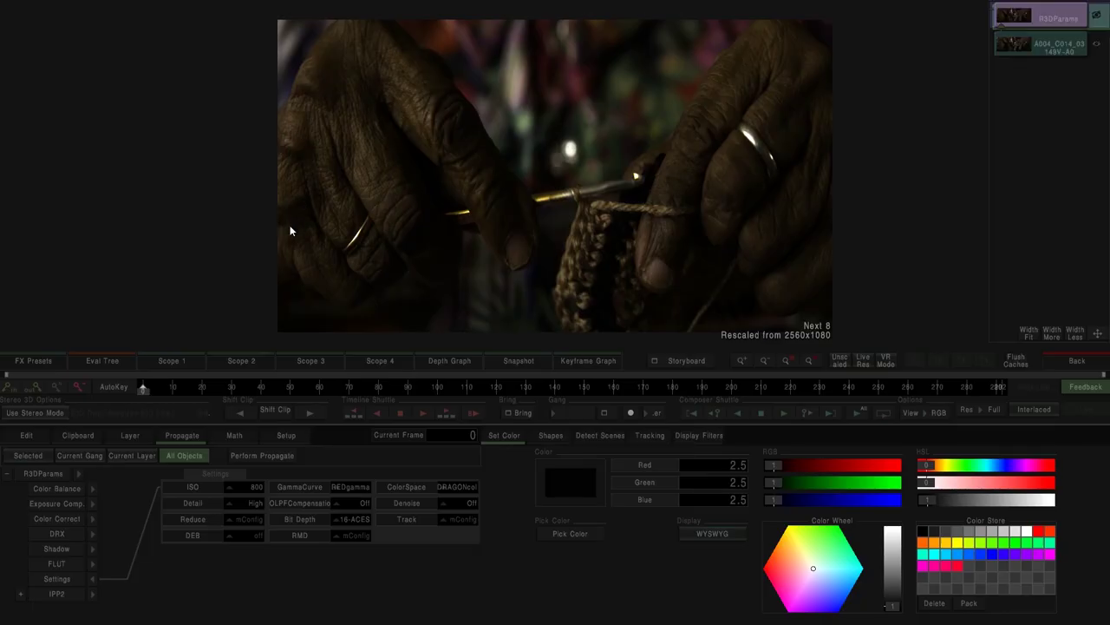
pyautogui.click(352, 519)
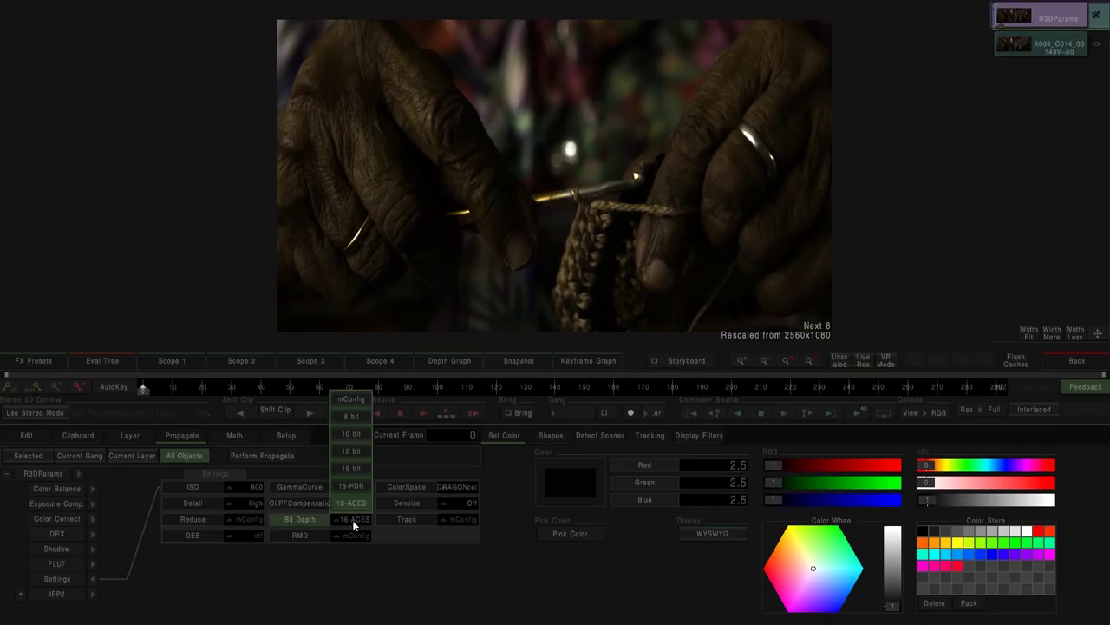
pyautogui.click(354, 469)
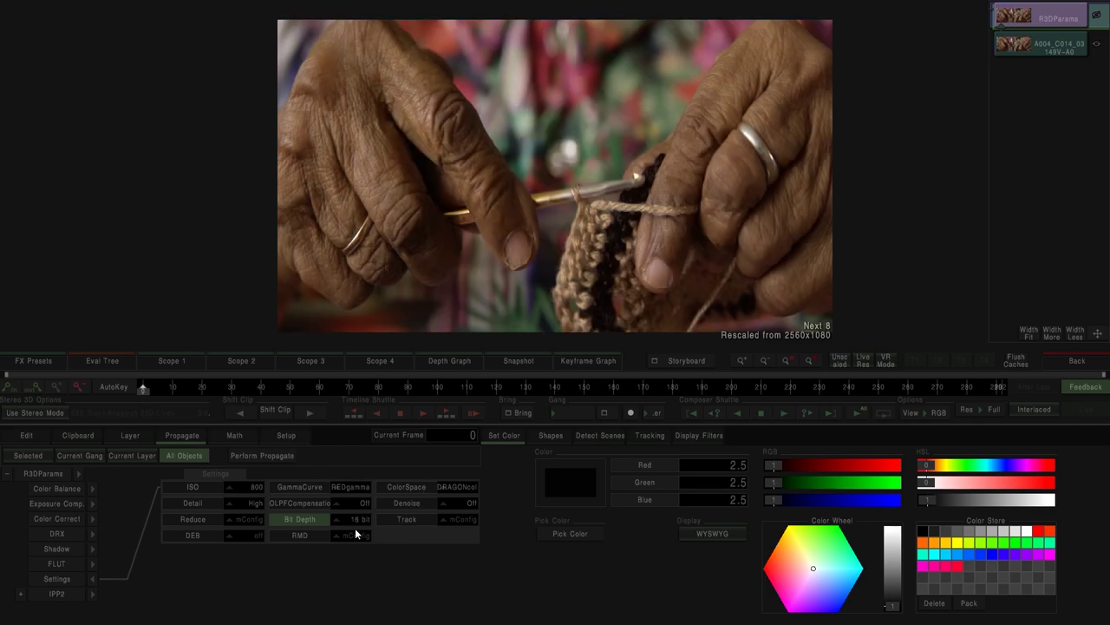
pyautogui.click(1076, 360)
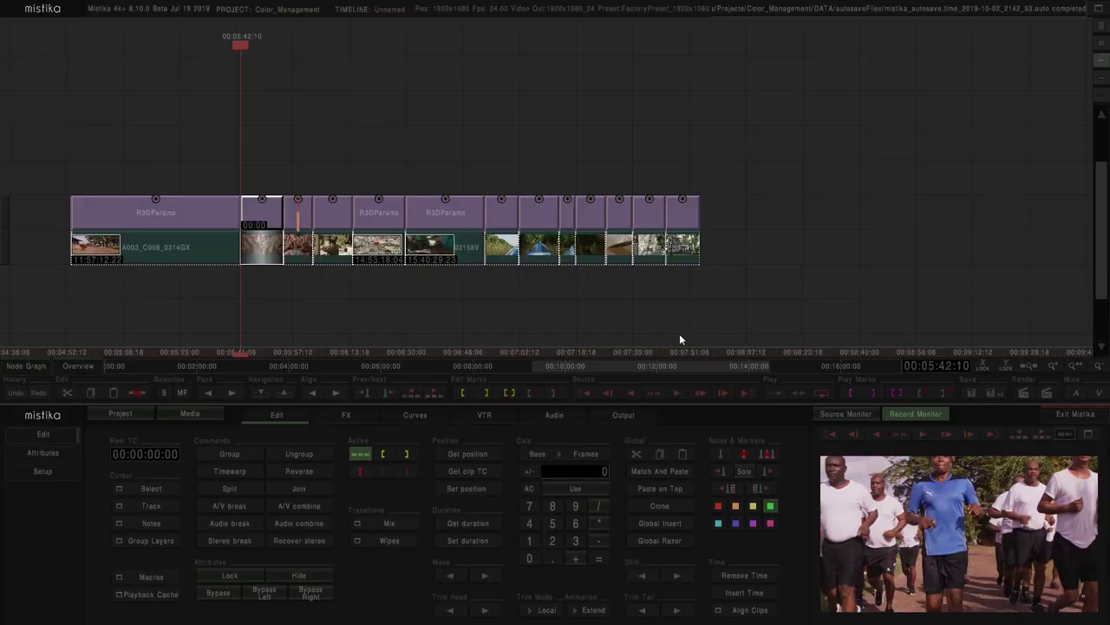
# Set the Bit Depth in the R3DParams settings of clip A004_C014_03149V-A0 to 16-ACES
pyautogui.scroll(-3, 593, 306)
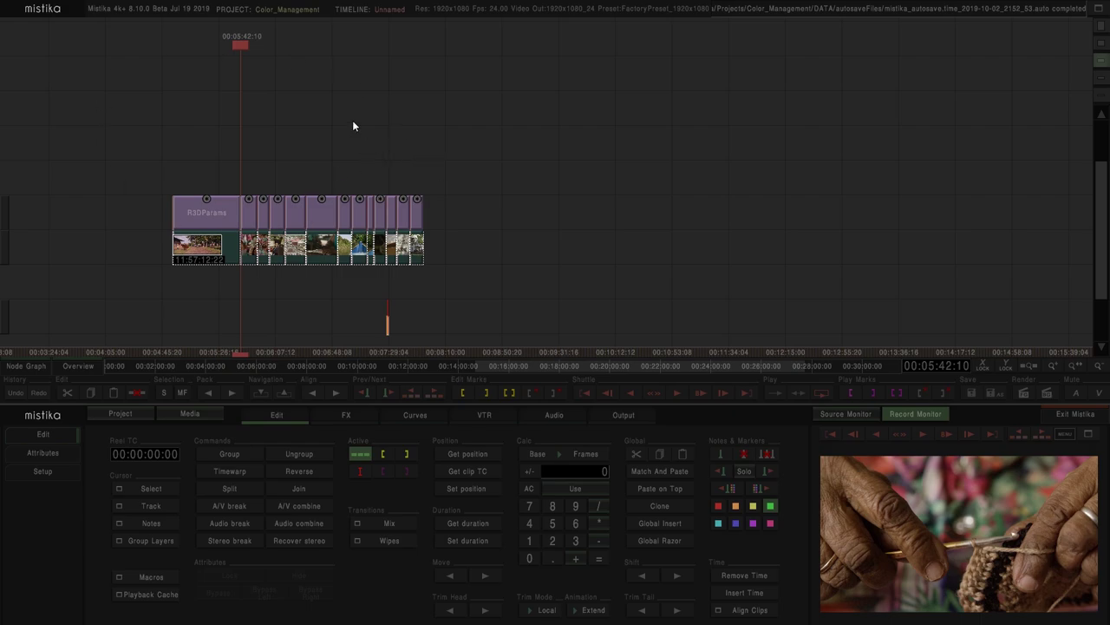
pyautogui.scroll(5, 240, 158)
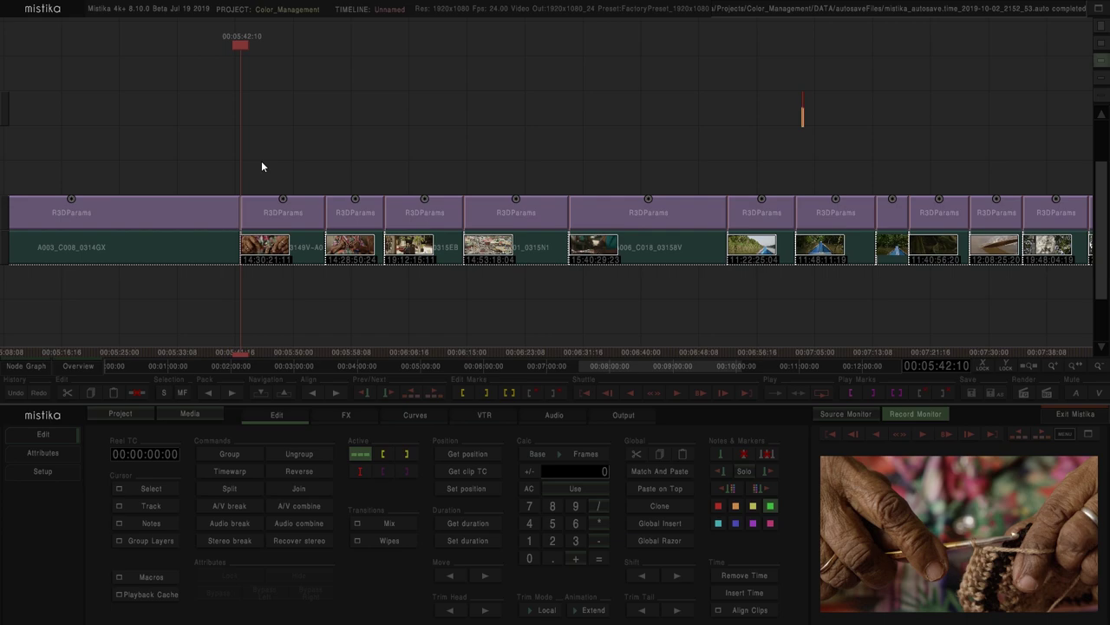
pyautogui.doubleClick(290, 213)
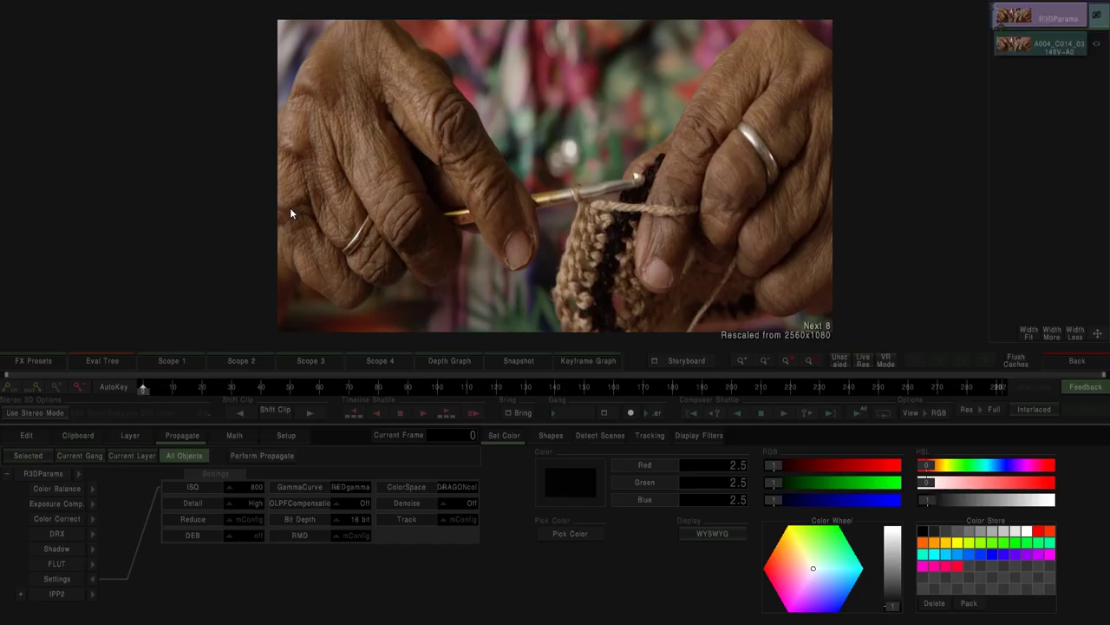
pyautogui.click(343, 519)
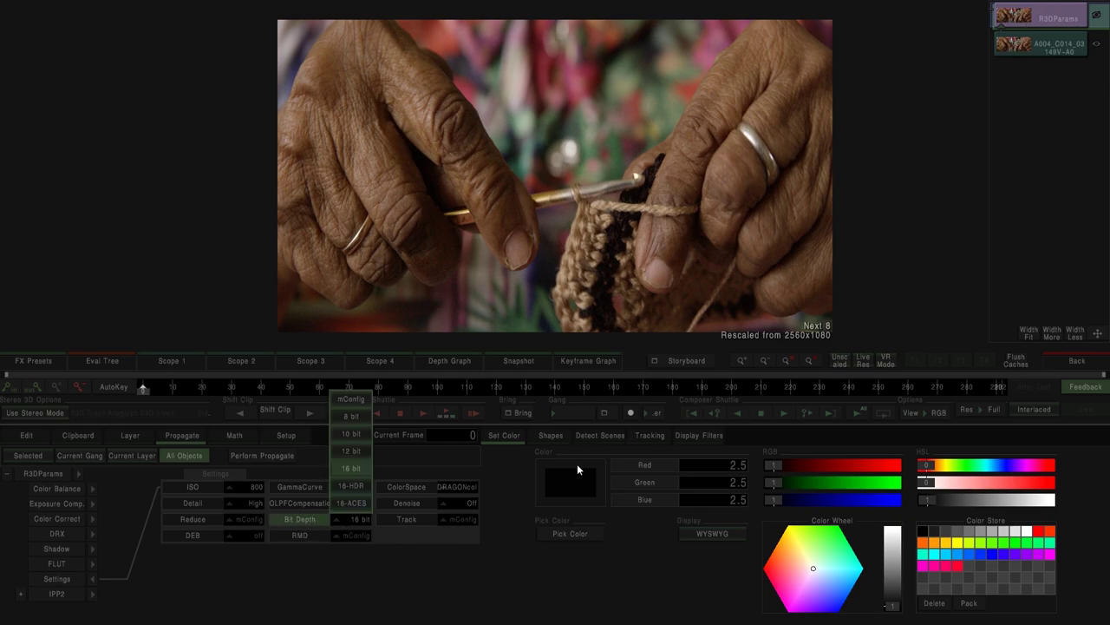
pyautogui.click(358, 504)
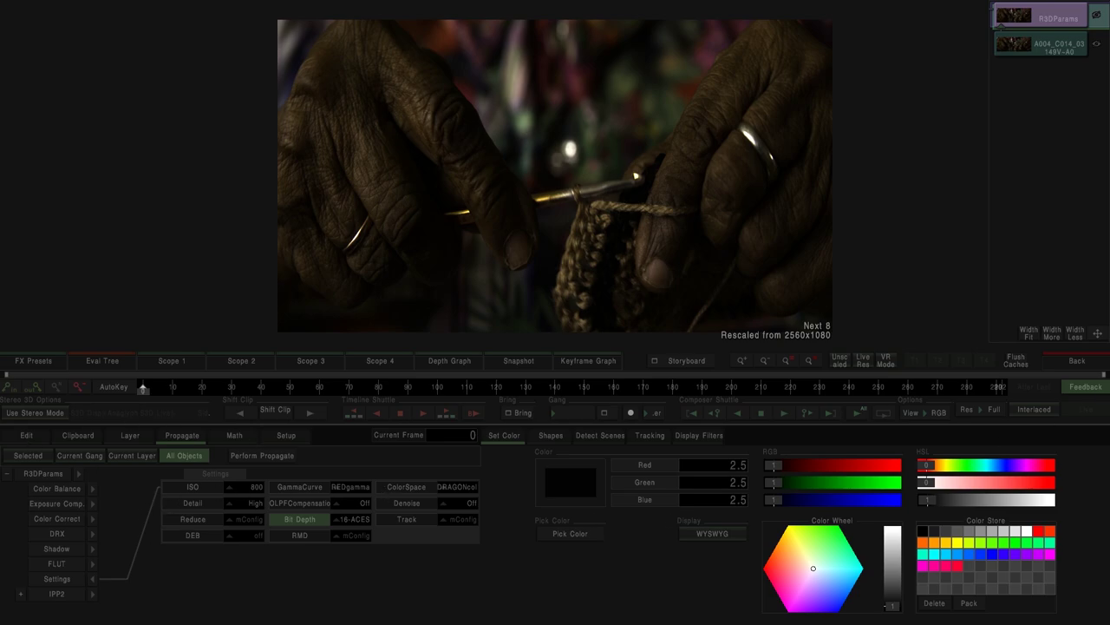
pyautogui.click(1078, 362)
# Look through the R3D TRIM SGO Mistika folder of the project's DATA directory in the media file manager
pyautogui.click(214, 418)
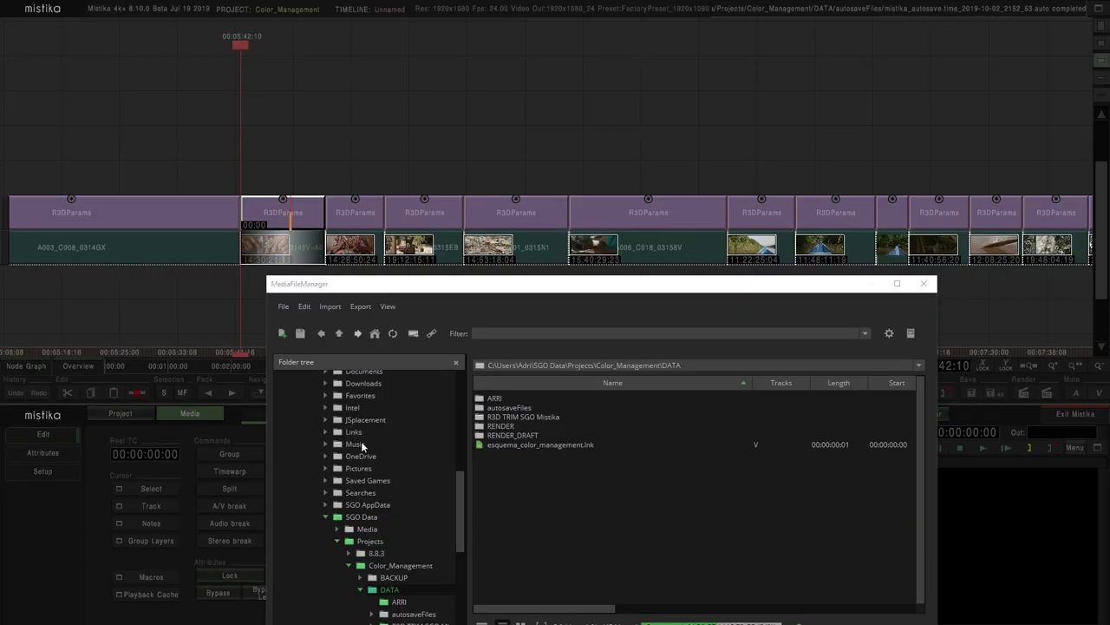
pyautogui.doubleClick(523, 418)
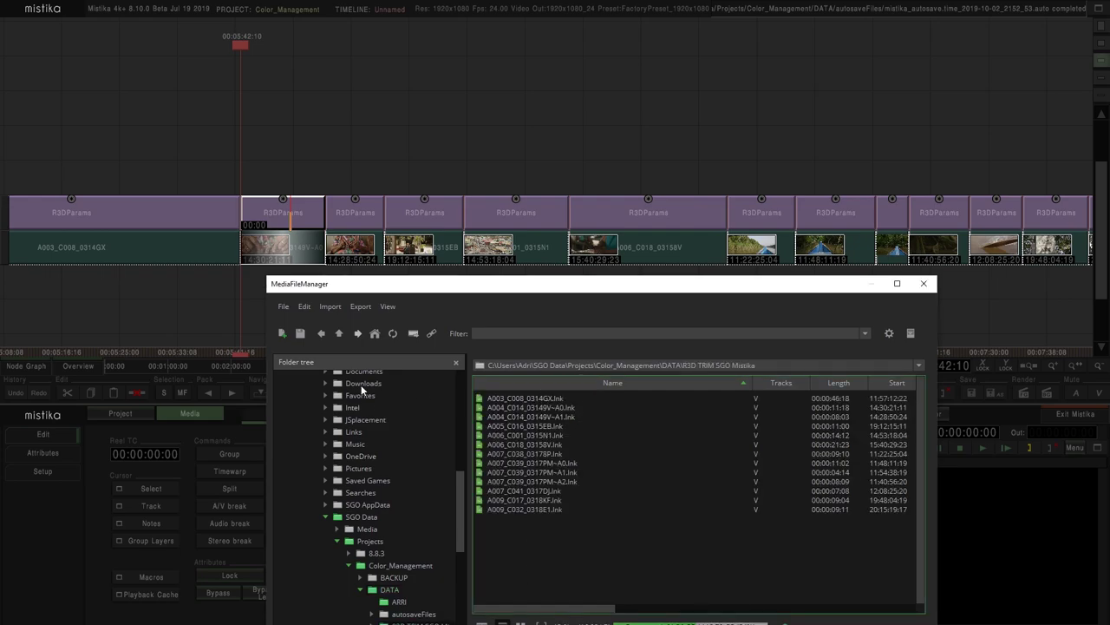
pyautogui.click(339, 333)
pyautogui.click(924, 283)
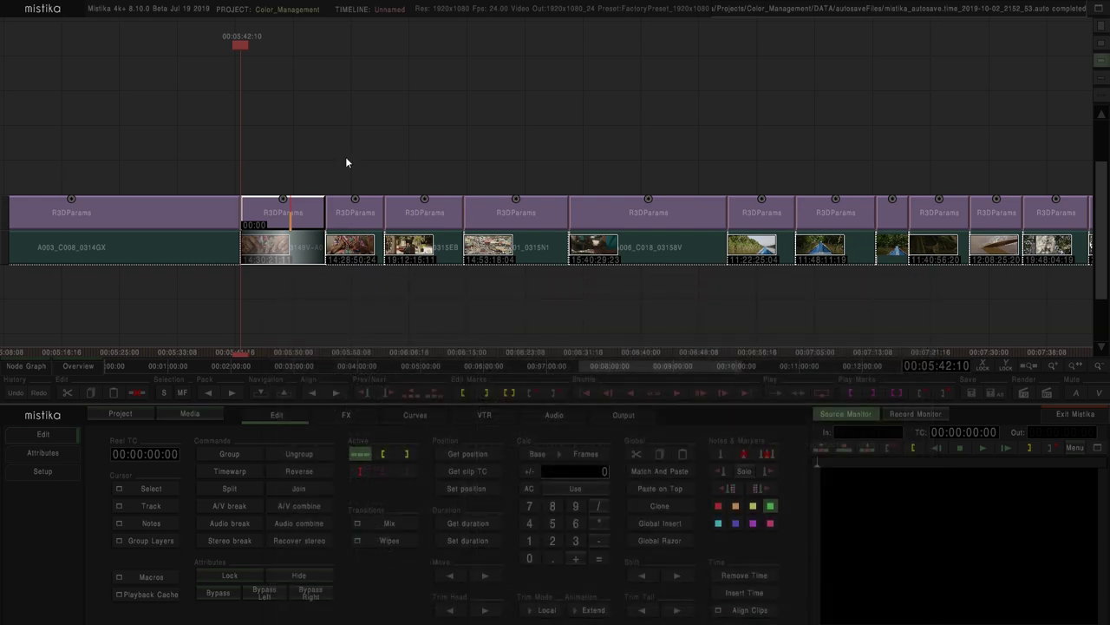
# Propagate the second clip's 16-ACES Bit Depth setting to all R3DParams effects in the timeline
pyautogui.doubleClick(299, 221)
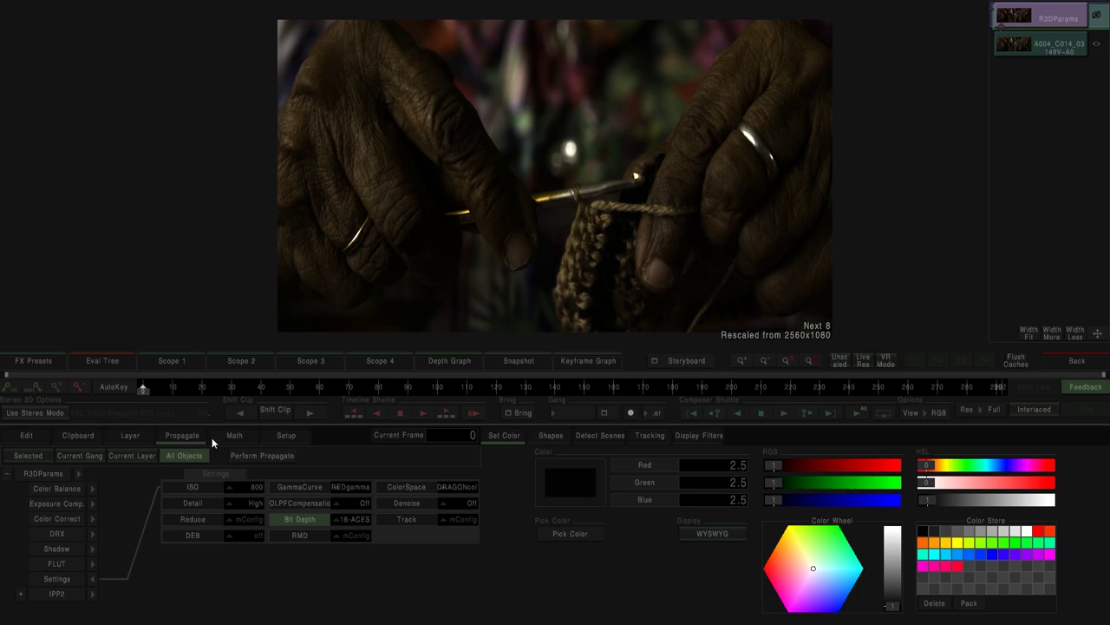
pyautogui.click(279, 457)
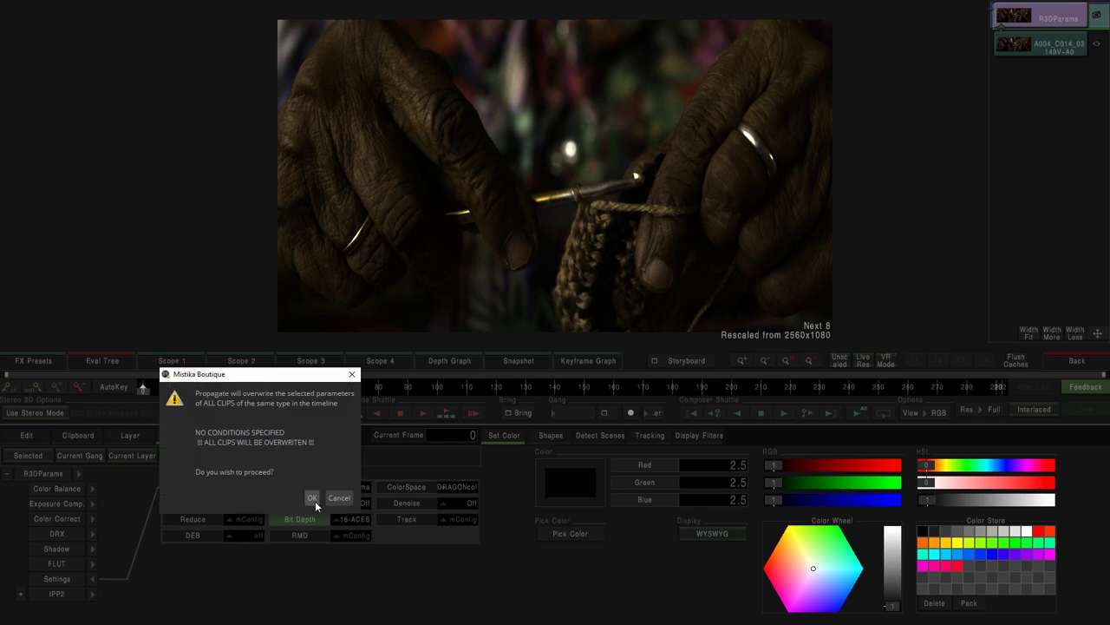
pyautogui.click(312, 498)
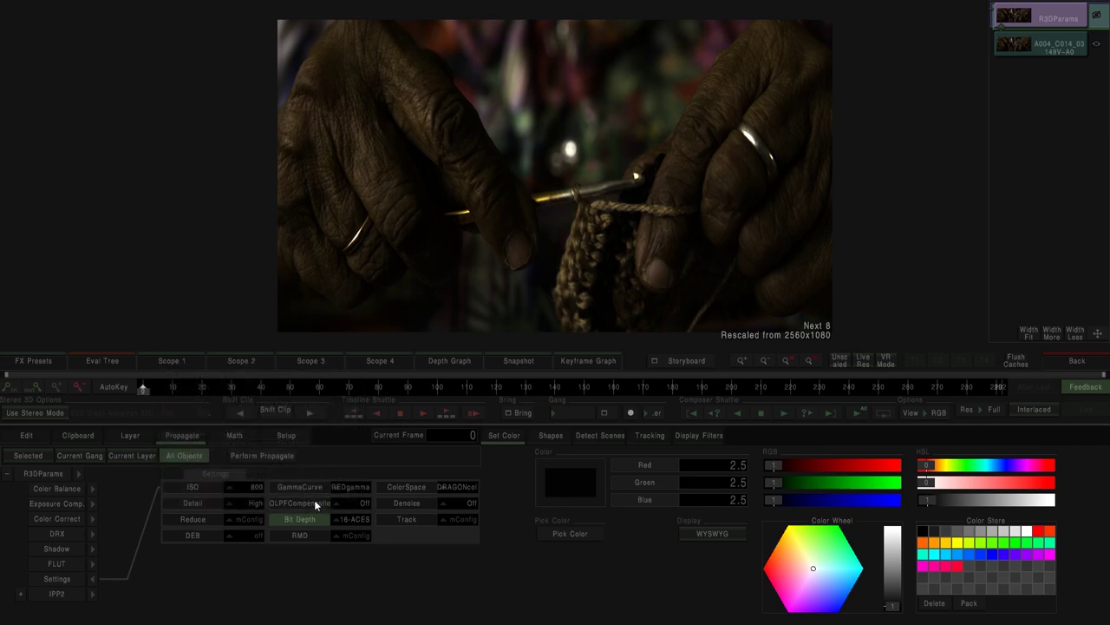
# Show the storyboard in Split mode and check the propagated ACES decoding on the other clips
pyautogui.click(680, 364)
pyautogui.click(704, 184)
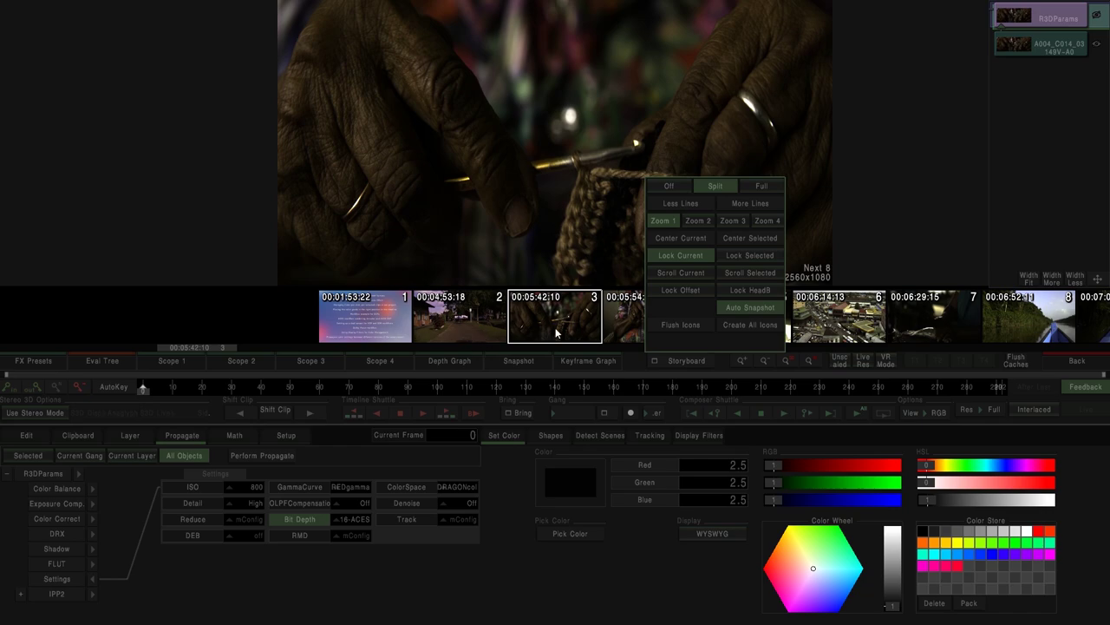
pyautogui.click(632, 326)
pyautogui.click(724, 323)
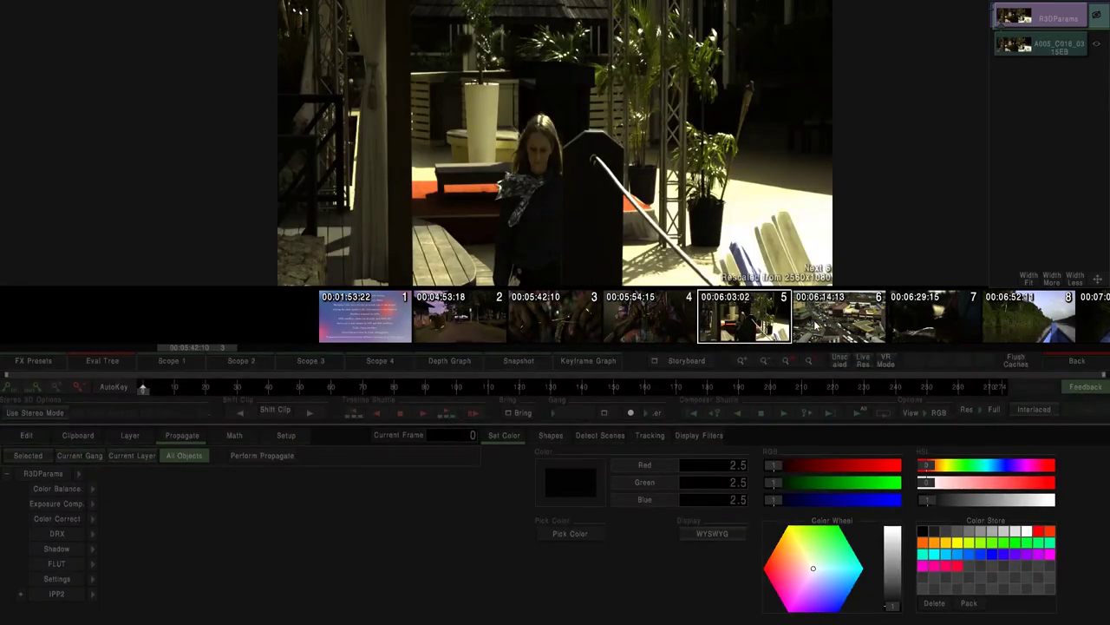
pyautogui.click(816, 326)
pyautogui.click(916, 325)
pyautogui.click(1021, 321)
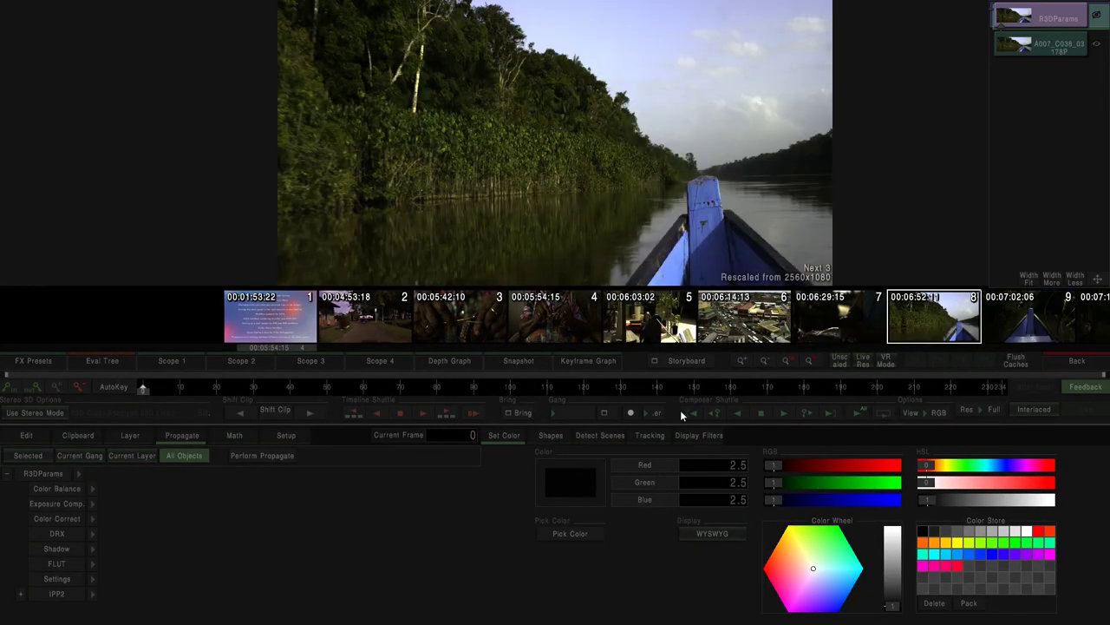
pyautogui.click(552, 324)
pyautogui.click(484, 331)
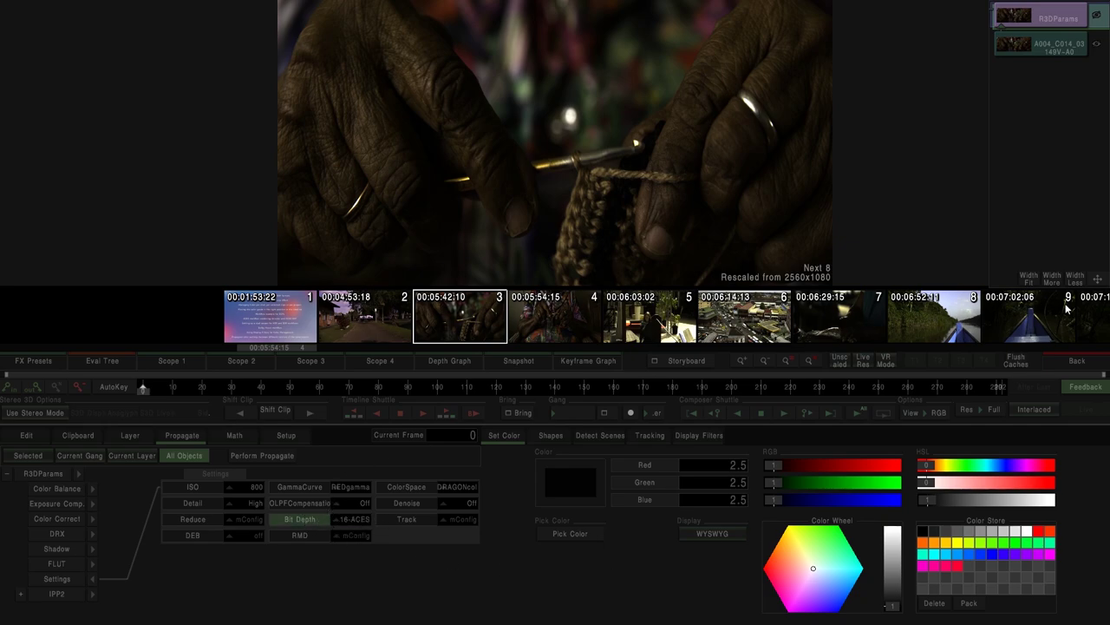
pyautogui.click(1071, 359)
# Add a UniColour effect on top of the R3DParams effects of all clips in the timeline
pyautogui.scroll(-3, 473, 267)
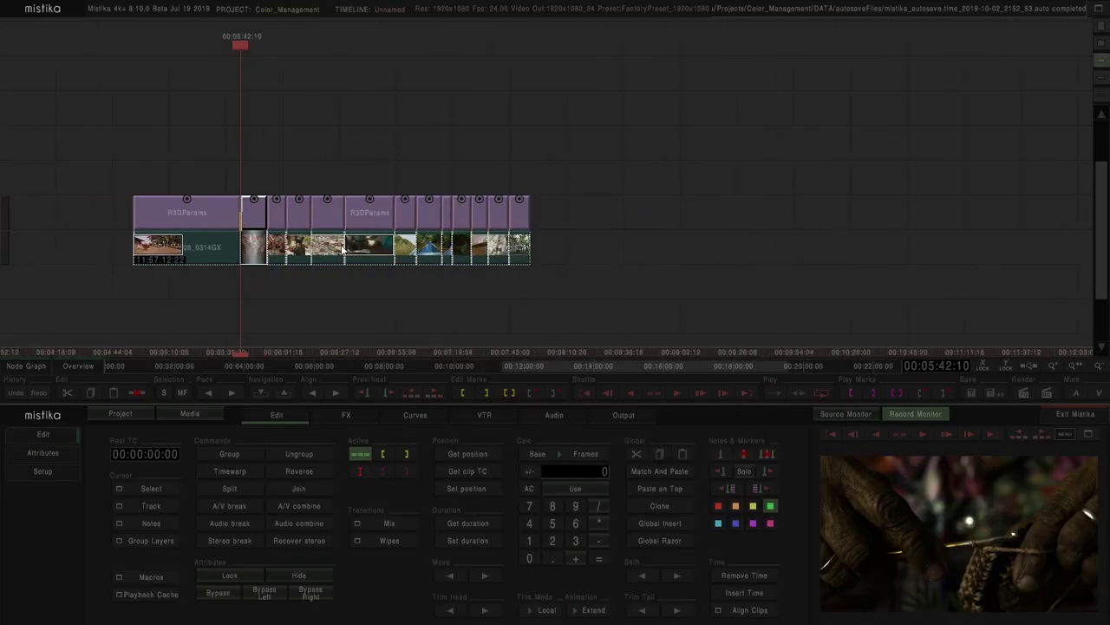
pyautogui.moveTo(141, 129); pyautogui.dragTo(565, 217)
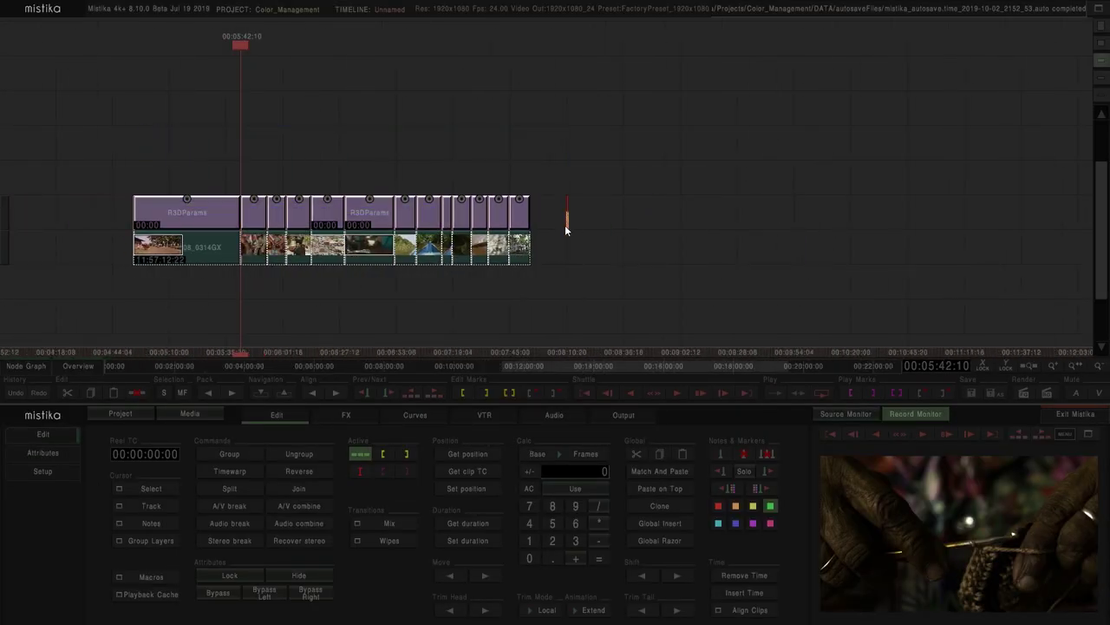
pyautogui.click(326, 417)
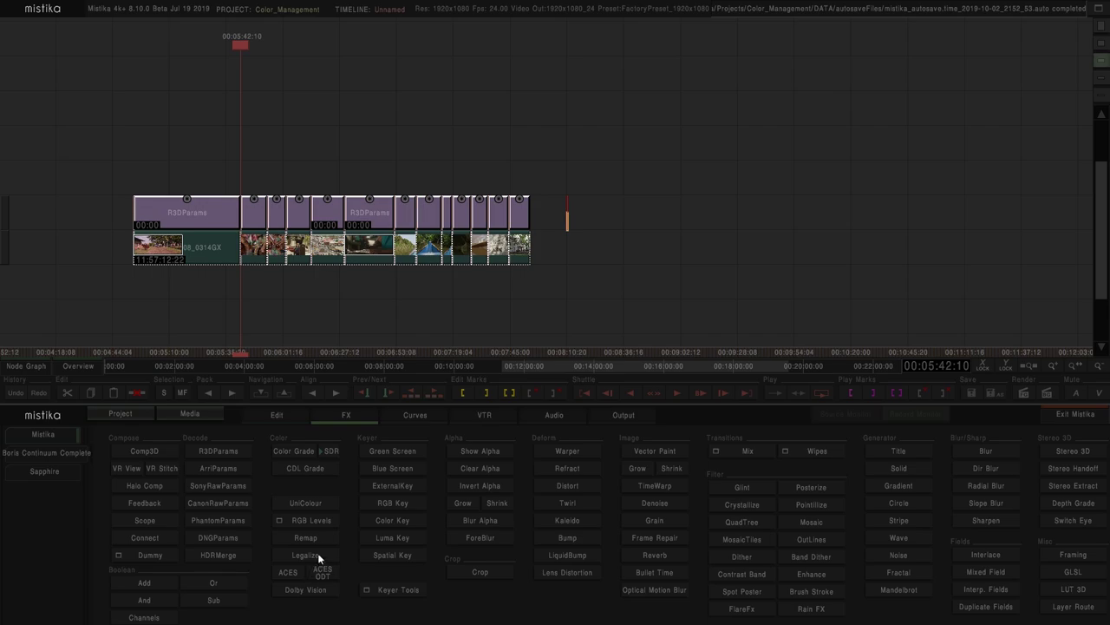
pyautogui.click(310, 503)
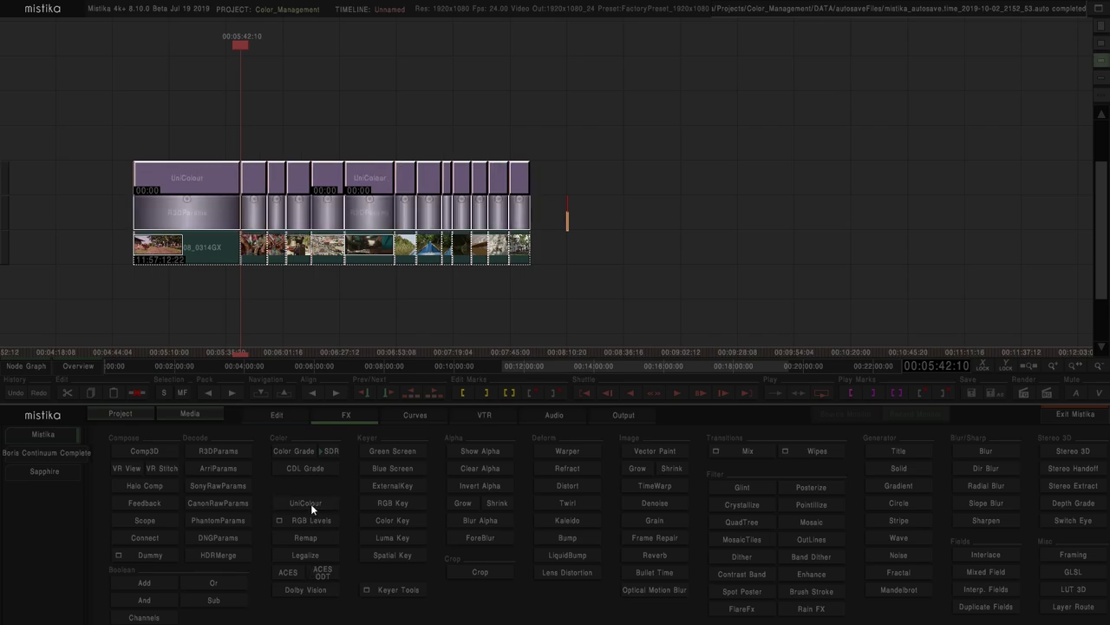
pyautogui.click(330, 311)
# In the second clip's UniColour effect, set the Input Curve to Linear and the Input Gamut to AP0 (ACES Linear)
pyautogui.scroll(3, 278, 307)
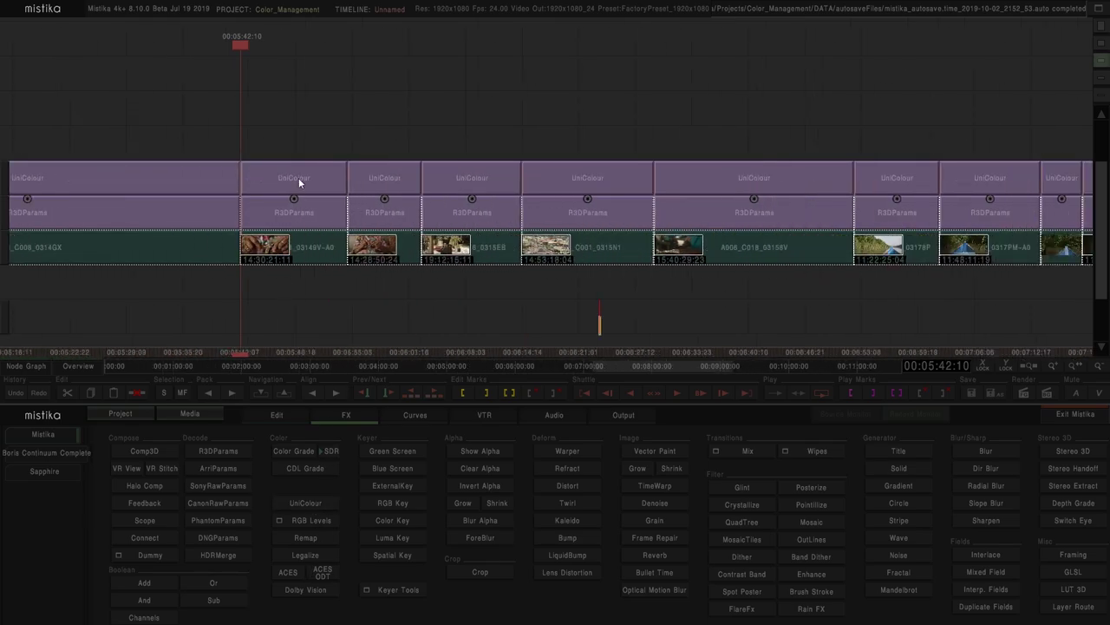
pyautogui.scroll(-2, 295, 176)
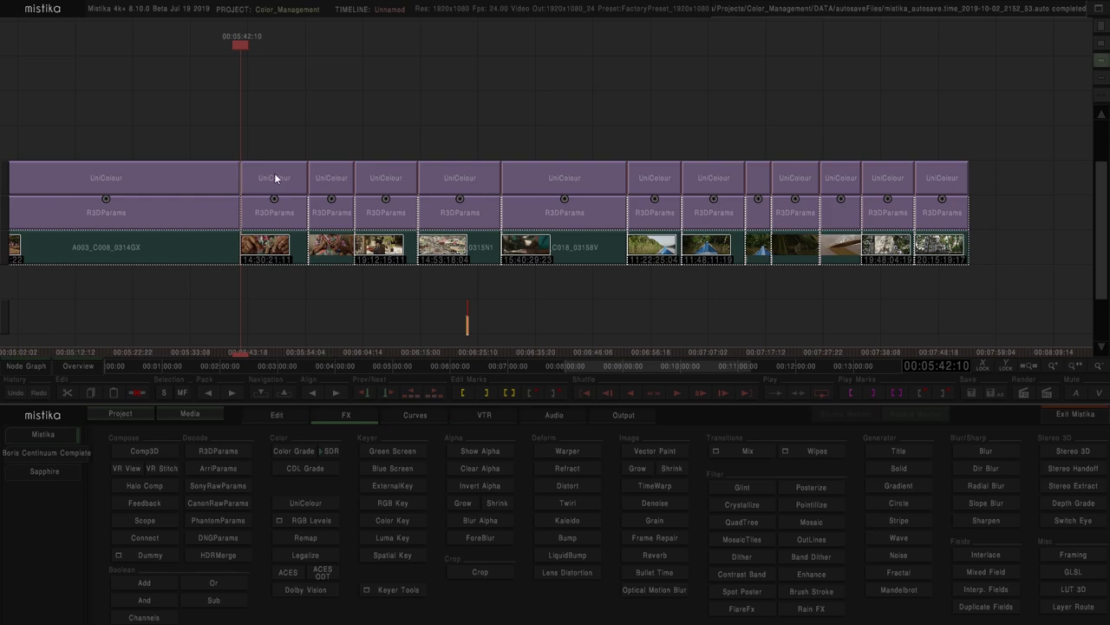
pyautogui.doubleClick(275, 173)
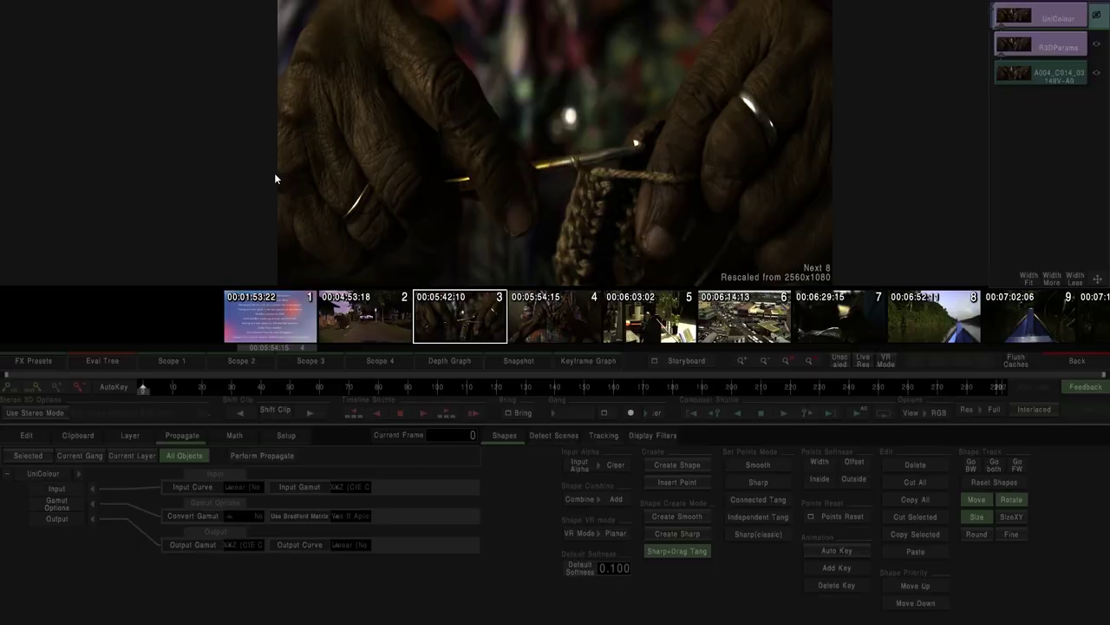
pyautogui.click(248, 486)
pyautogui.click(298, 228)
pyautogui.click(351, 486)
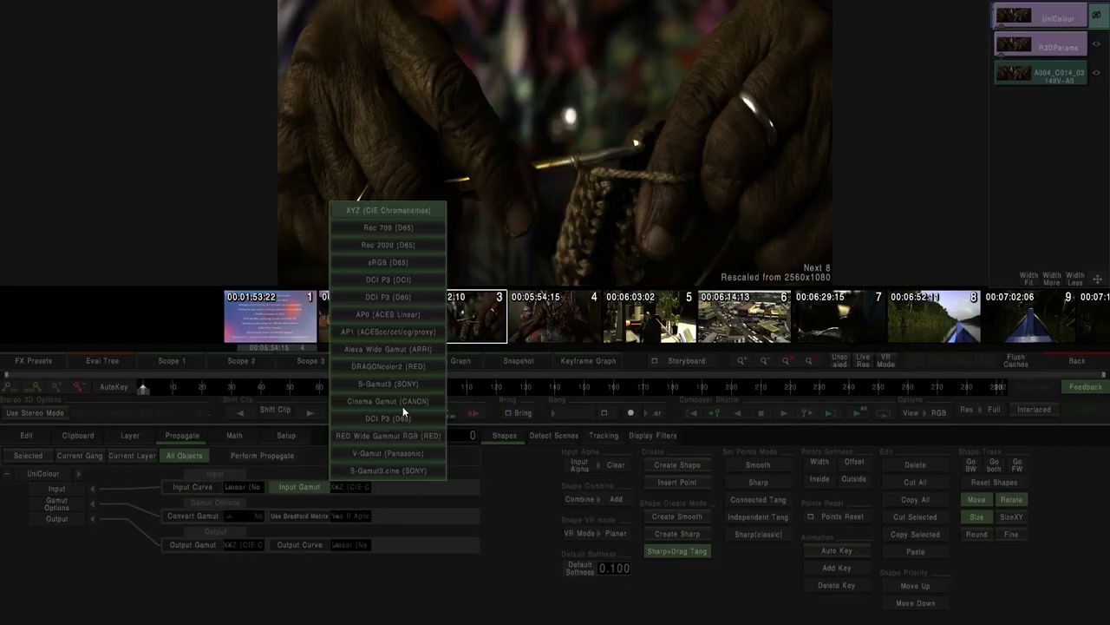
pyautogui.click(374, 316)
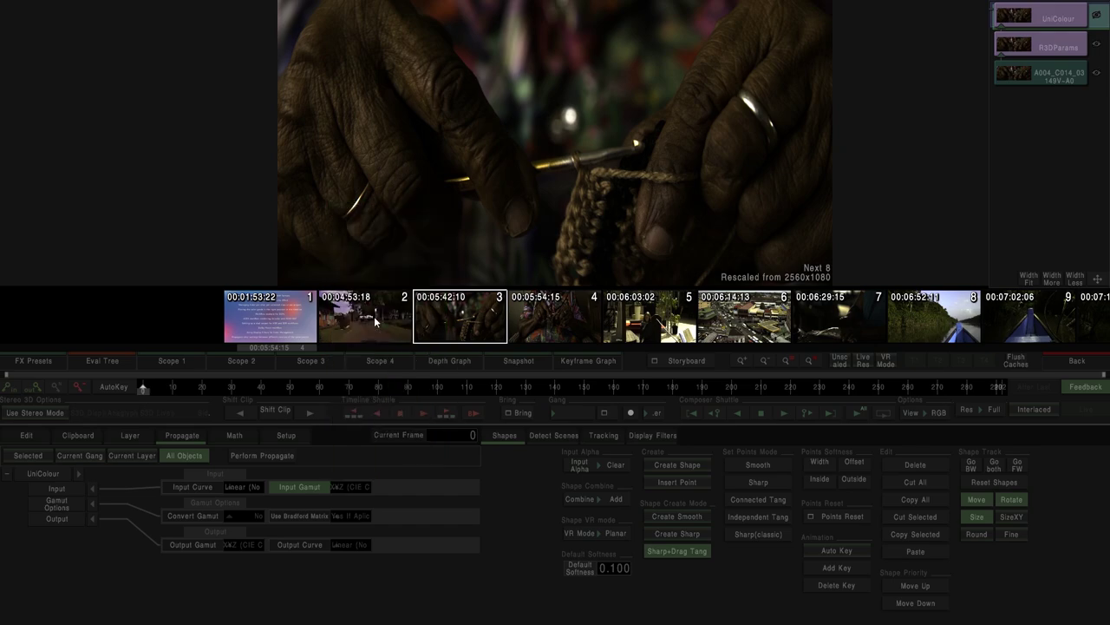
# Turn on Convert Gamut and set the UniColour output to the AP1 (ACEScc/cct/cg/proxy) gamut with the ACEScct curve
pyautogui.click(255, 519)
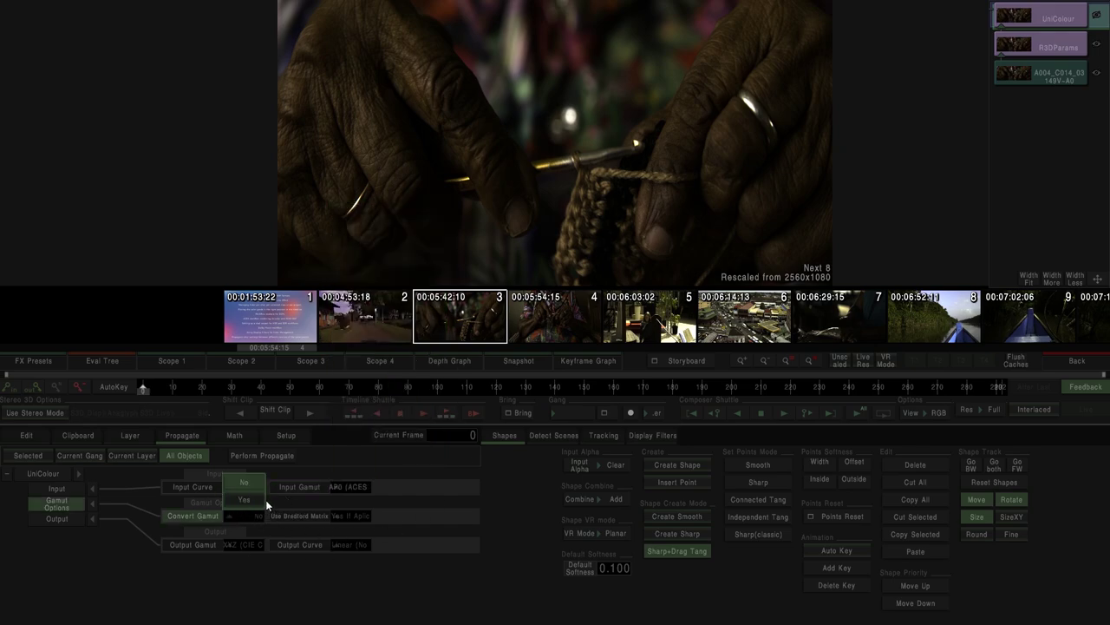
pyautogui.click(248, 500)
pyautogui.click(244, 545)
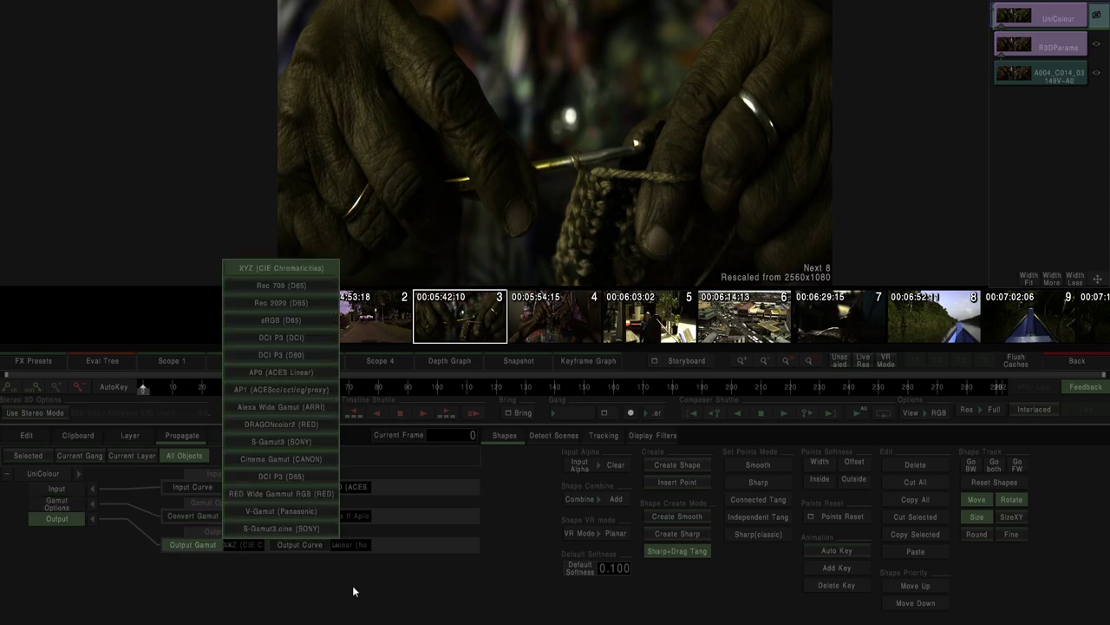
pyautogui.click(288, 390)
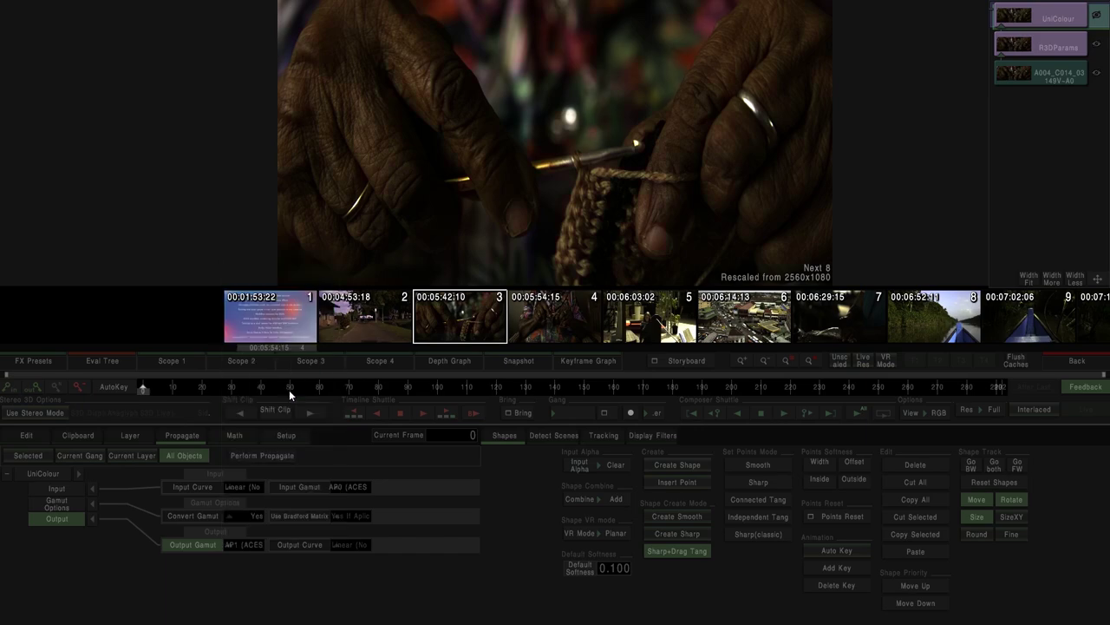
pyautogui.click(347, 543)
pyautogui.click(525, 491)
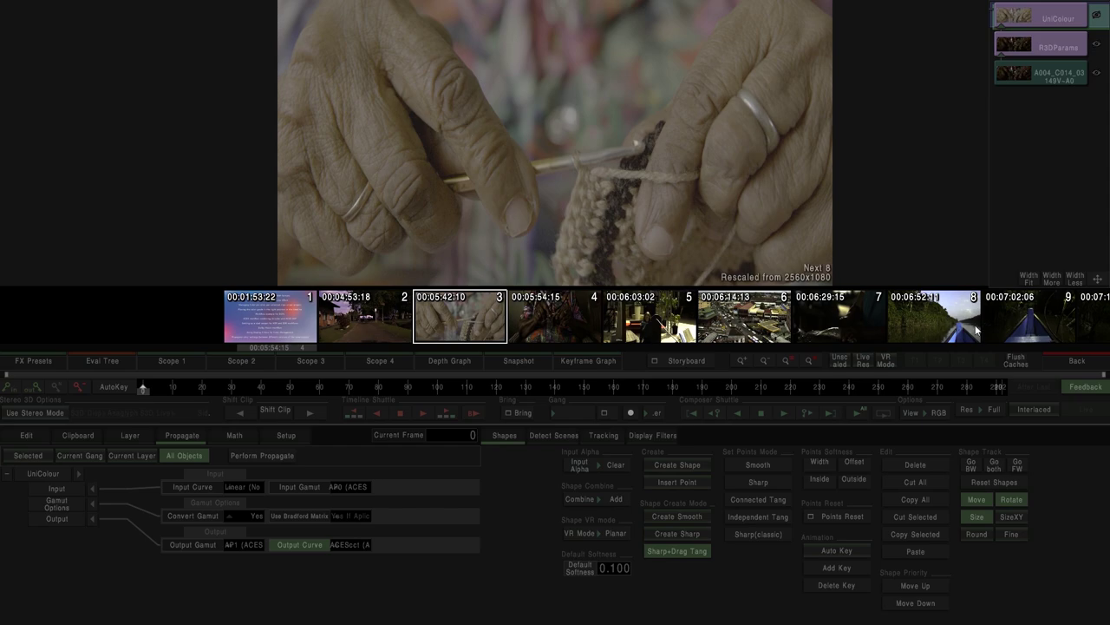
# Propagate all parameters of the second clip's UniColour effect to the UniColour effects of the other clips
pyautogui.click(1072, 361)
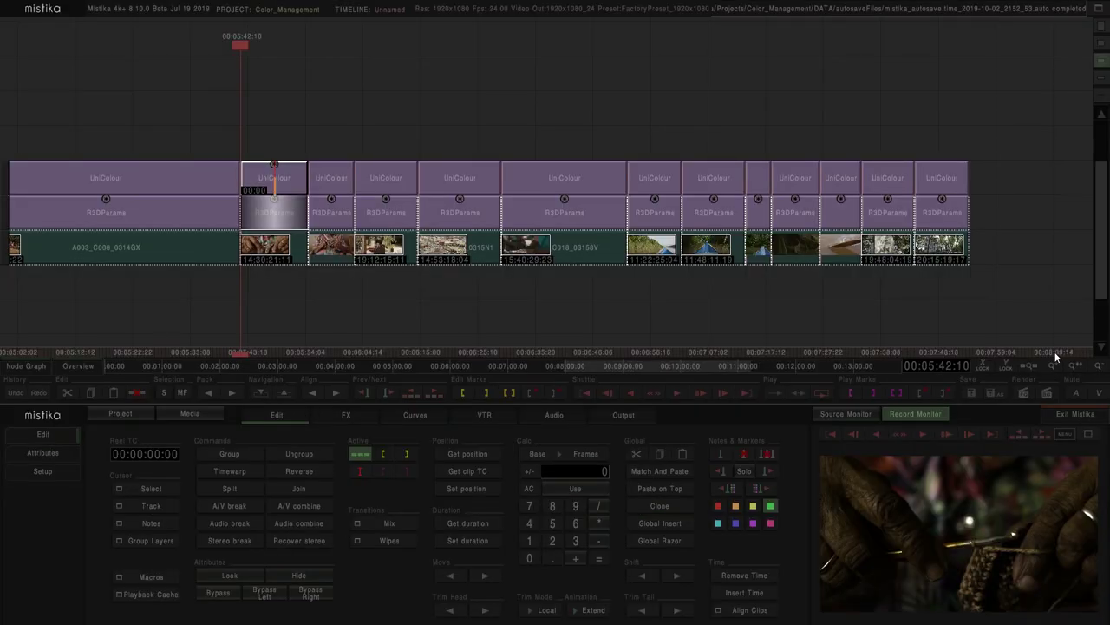
pyautogui.click(1055, 361)
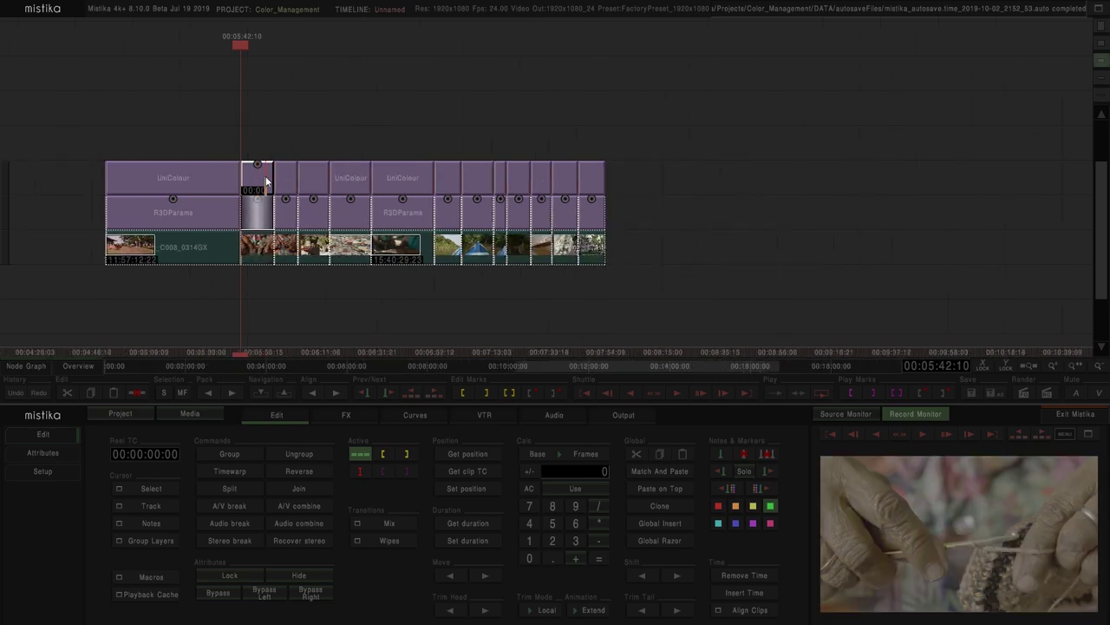
pyautogui.doubleClick(266, 180)
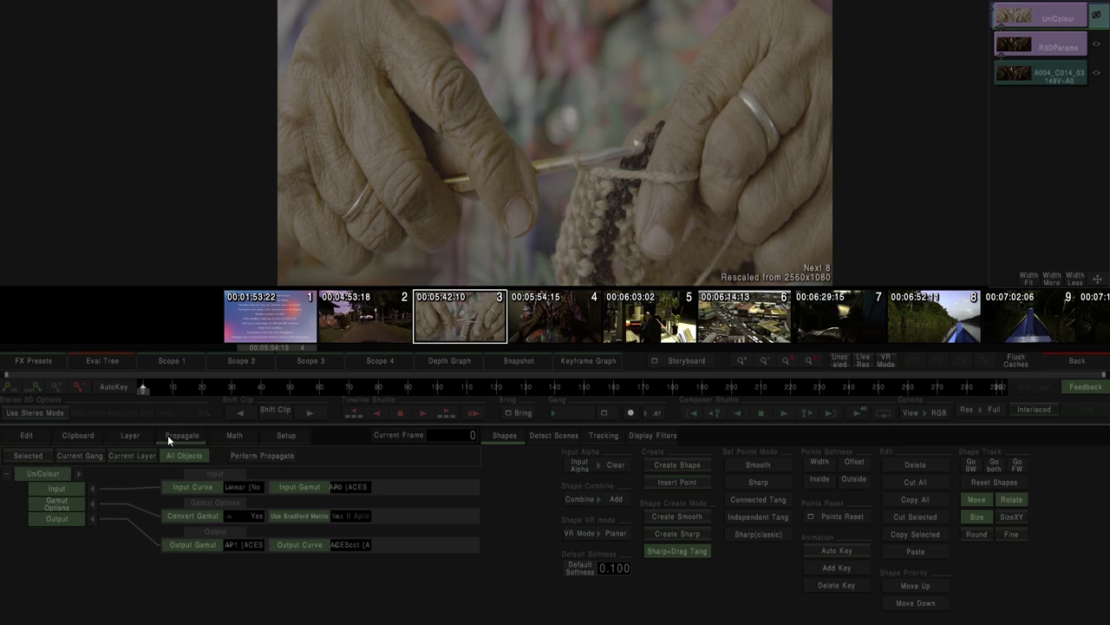
pyautogui.click(258, 456)
pyautogui.click(295, 500)
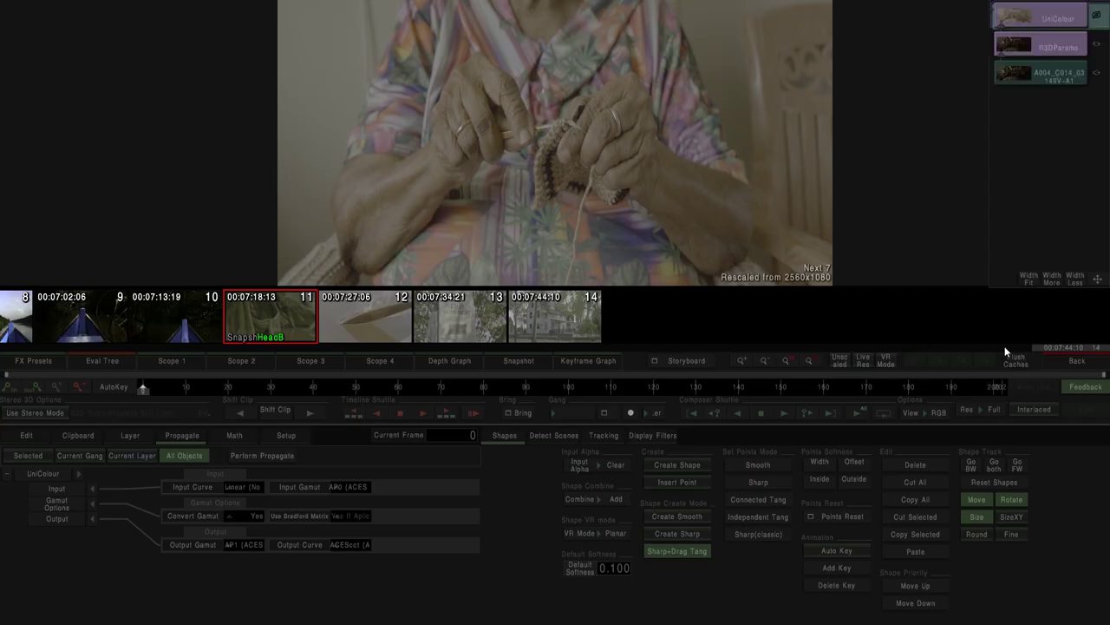
# Check the propagated UniColour conversion on storyboard shots 10, 9 and 8, and return to the timeline
pyautogui.scroll(2, 514, 339)
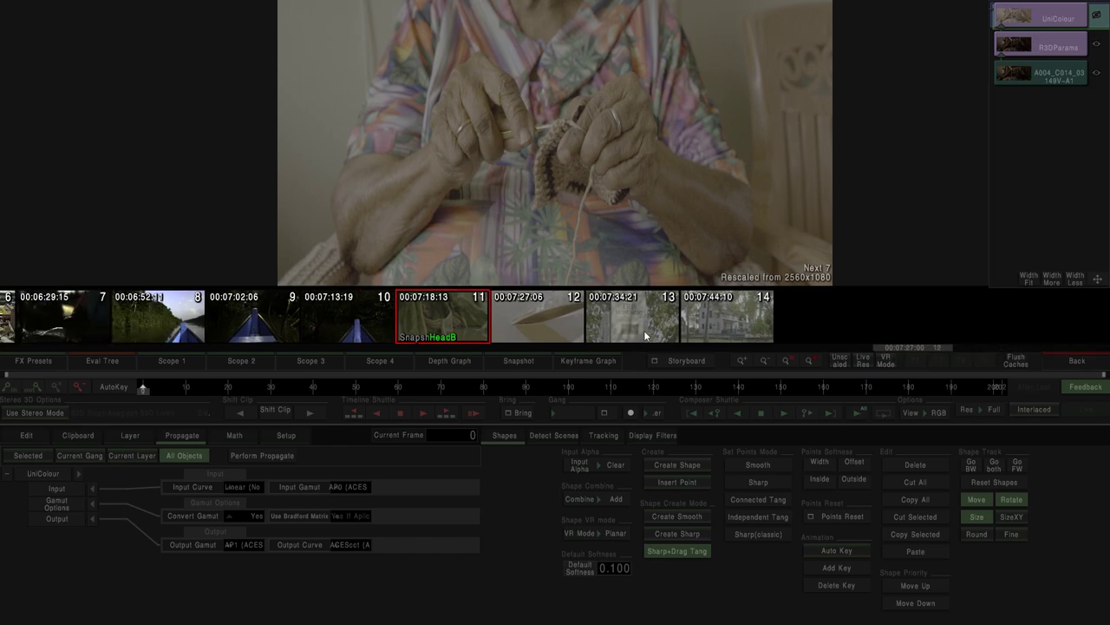
pyautogui.click(347, 314)
pyautogui.click(253, 319)
pyautogui.click(163, 320)
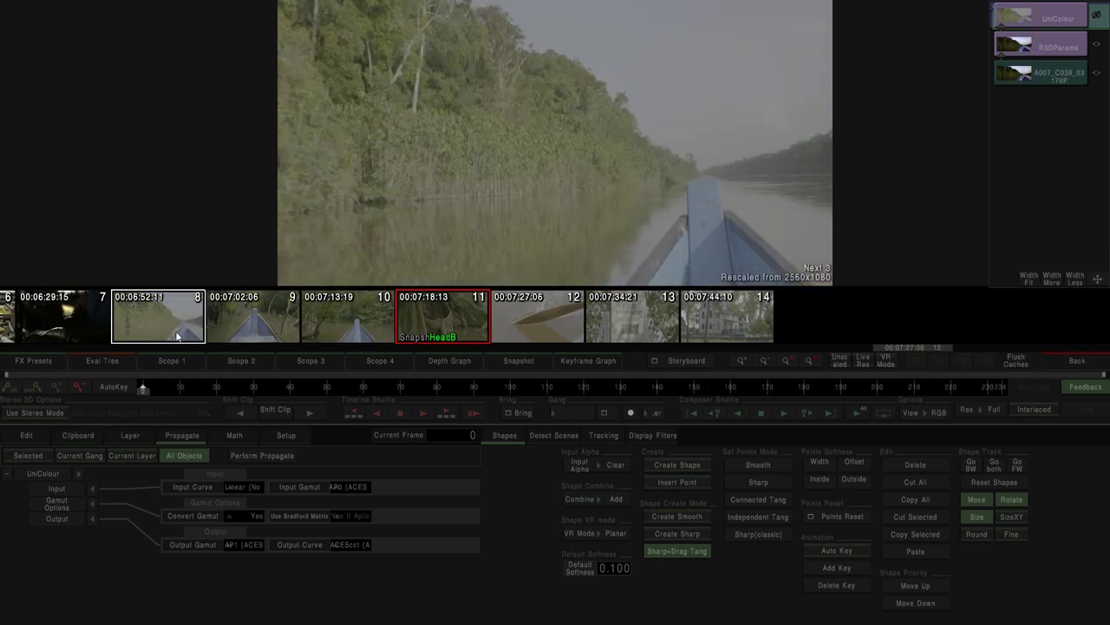
pyautogui.click(1074, 360)
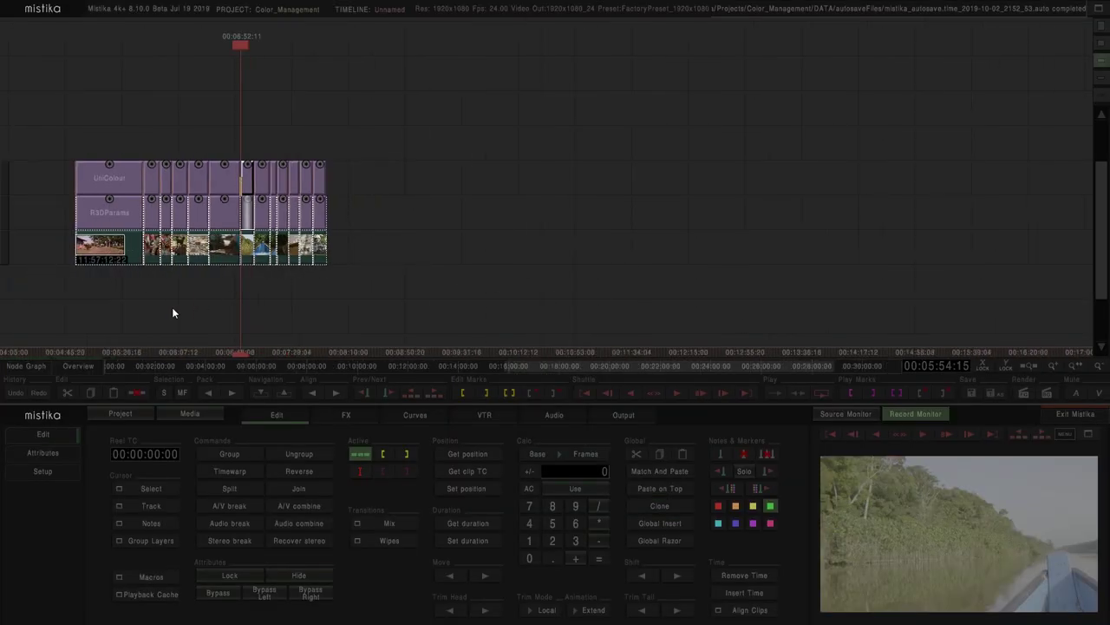
# Add a ColorGrade effect on top of the UniColour effects of all clips in the timeline
pyautogui.moveTo(178, 108); pyautogui.dragTo(652, 175)
pyautogui.click(355, 415)
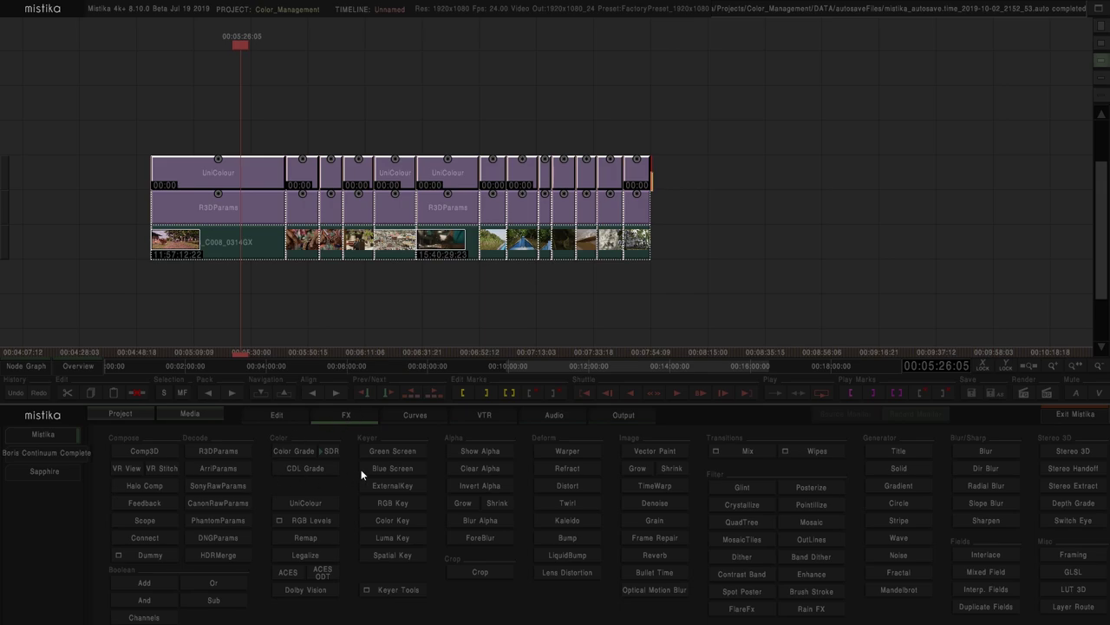
pyautogui.click(305, 451)
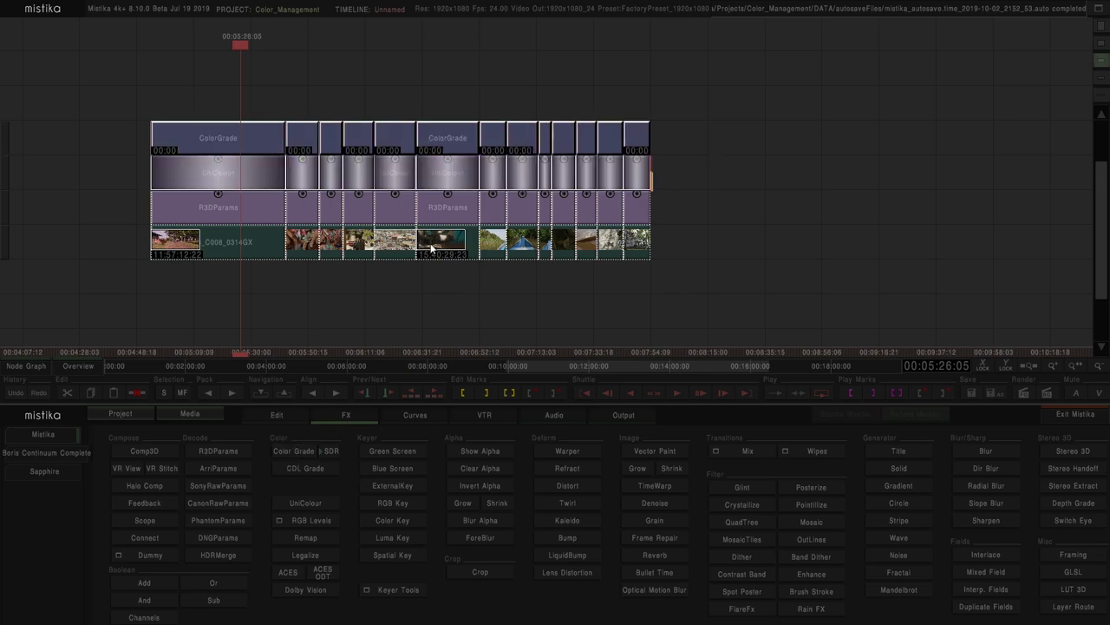
pyautogui.hscroll(3, 288, 106)
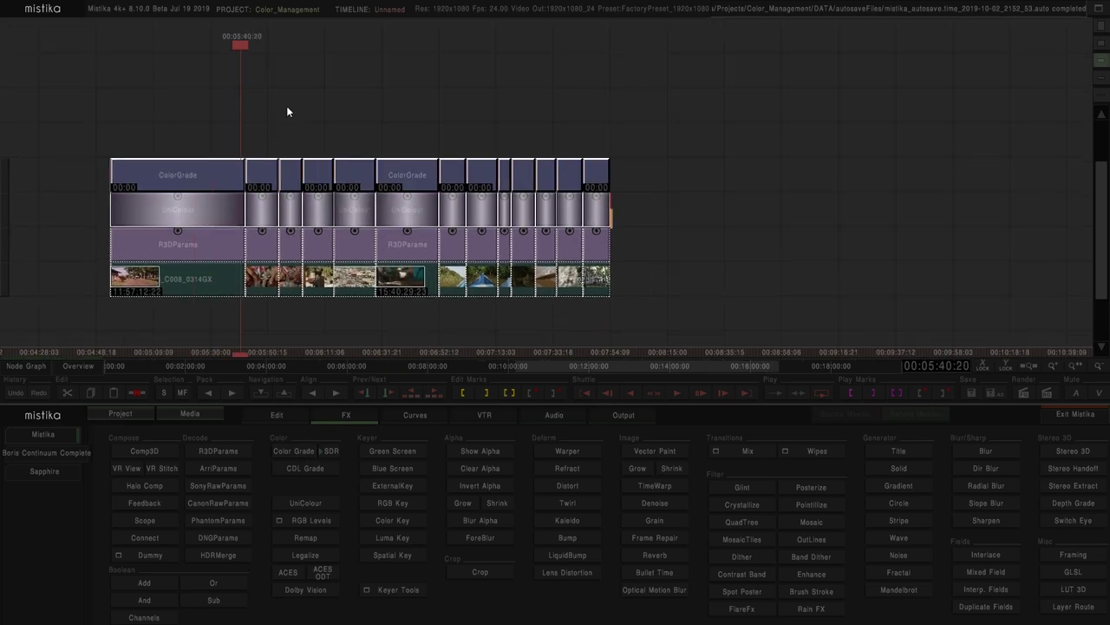
pyautogui.scroll(3, 290, 146)
pyautogui.scroll(-2, 250, 173)
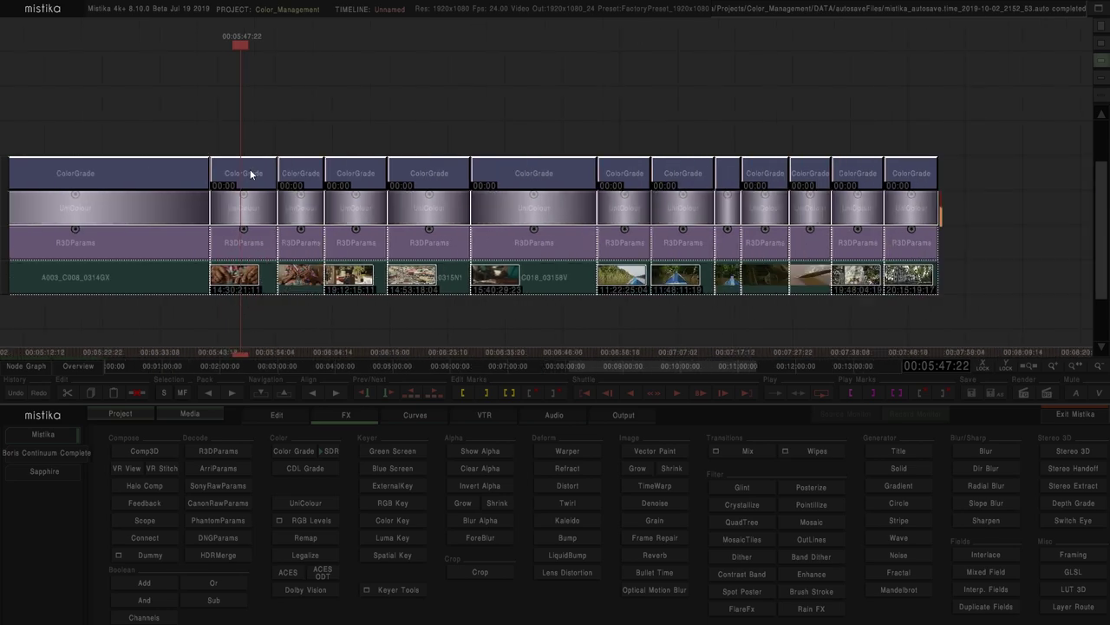
# Try a separate ACES ODT effect on top of each clip's ColorGrade and delete all of these effects
pyautogui.click(260, 135)
pyautogui.scroll(-1, 258, 124)
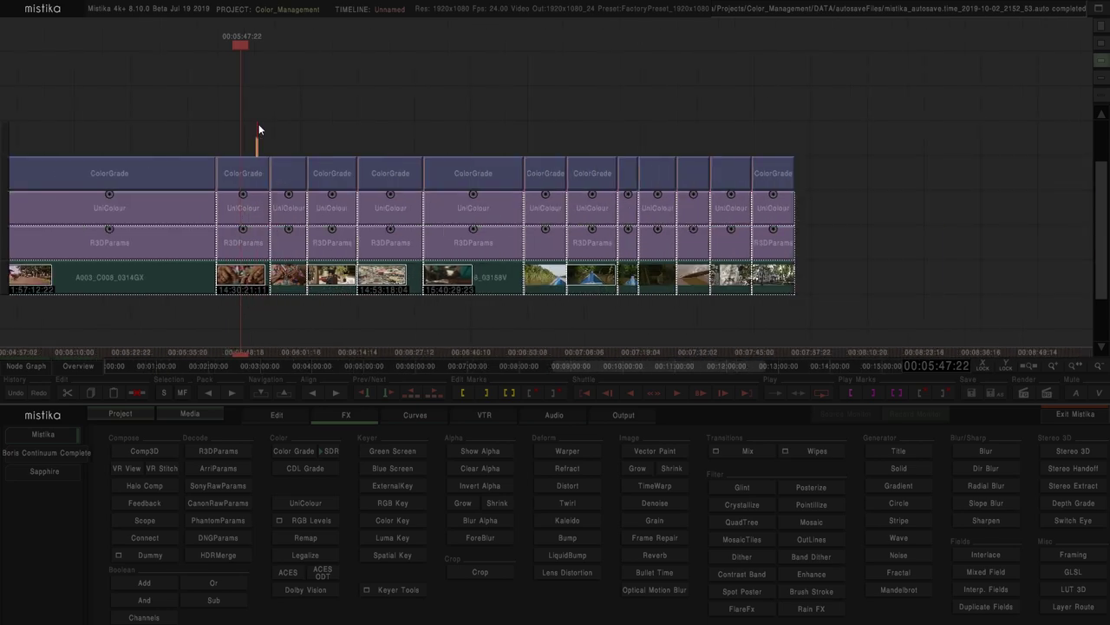
pyautogui.click(248, 169)
pyautogui.scroll(-1, 135, 181)
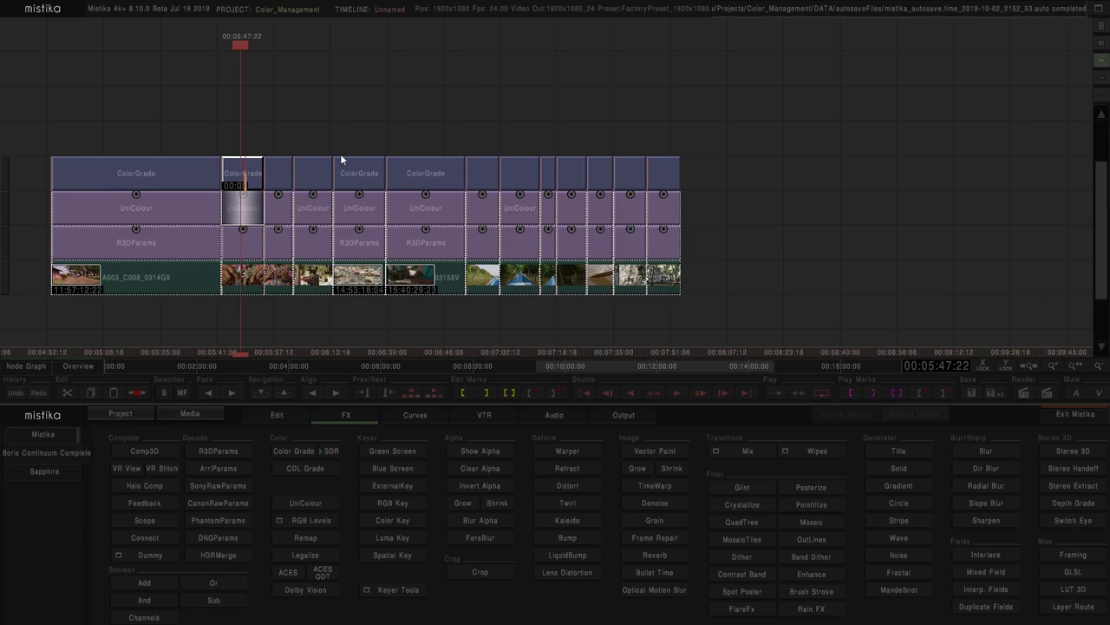
pyautogui.moveTo(100, 113); pyautogui.dragTo(681, 186)
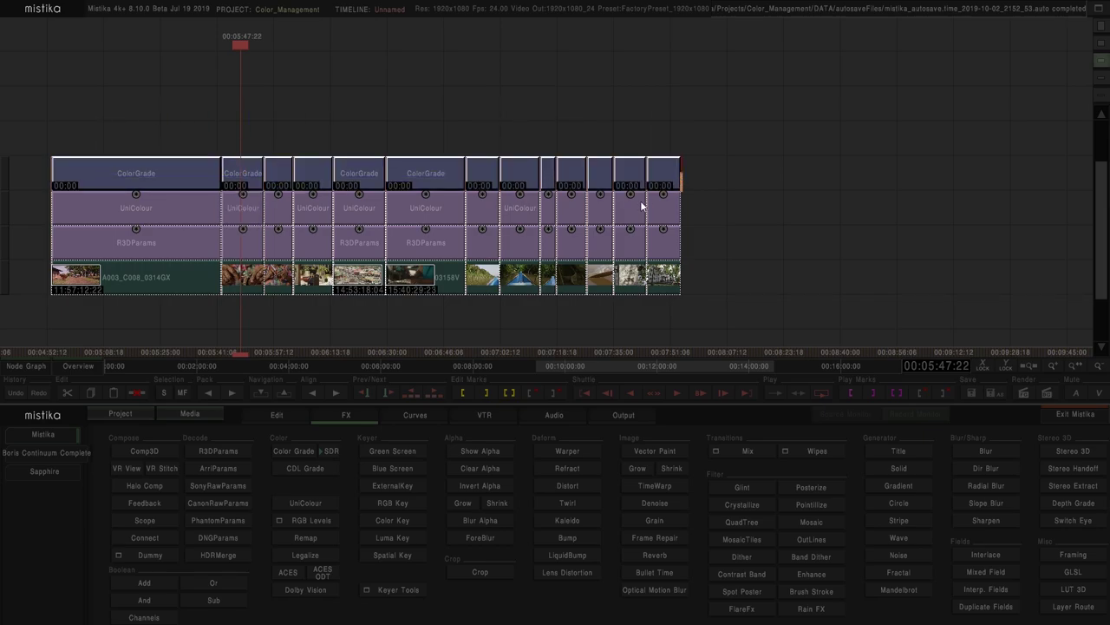
pyautogui.click(327, 573)
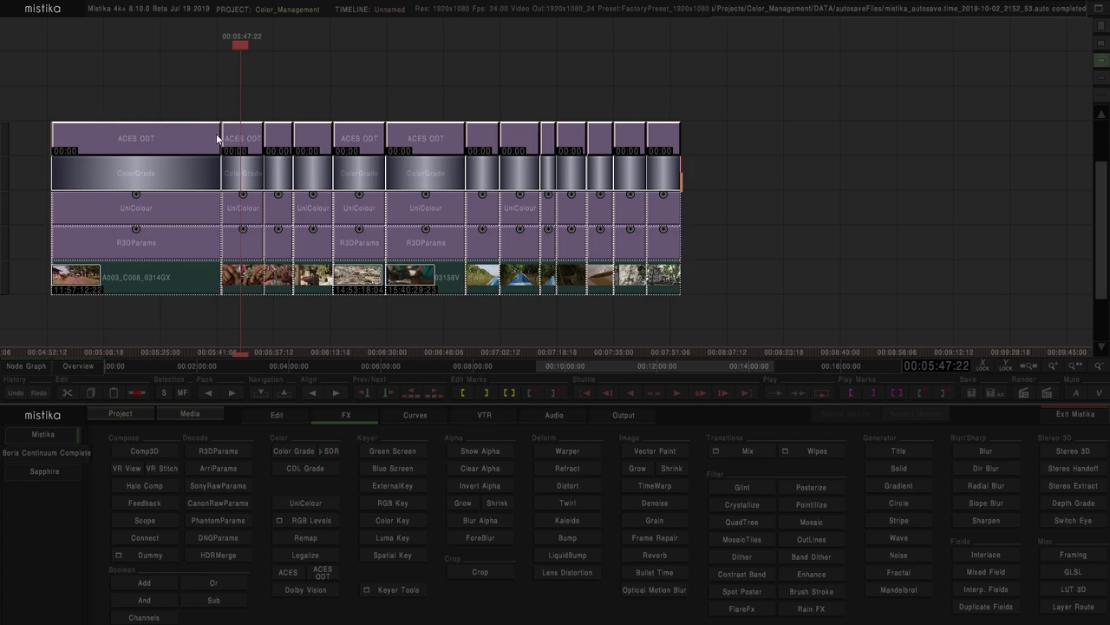
pyautogui.moveTo(160, 93); pyautogui.dragTo(674, 134)
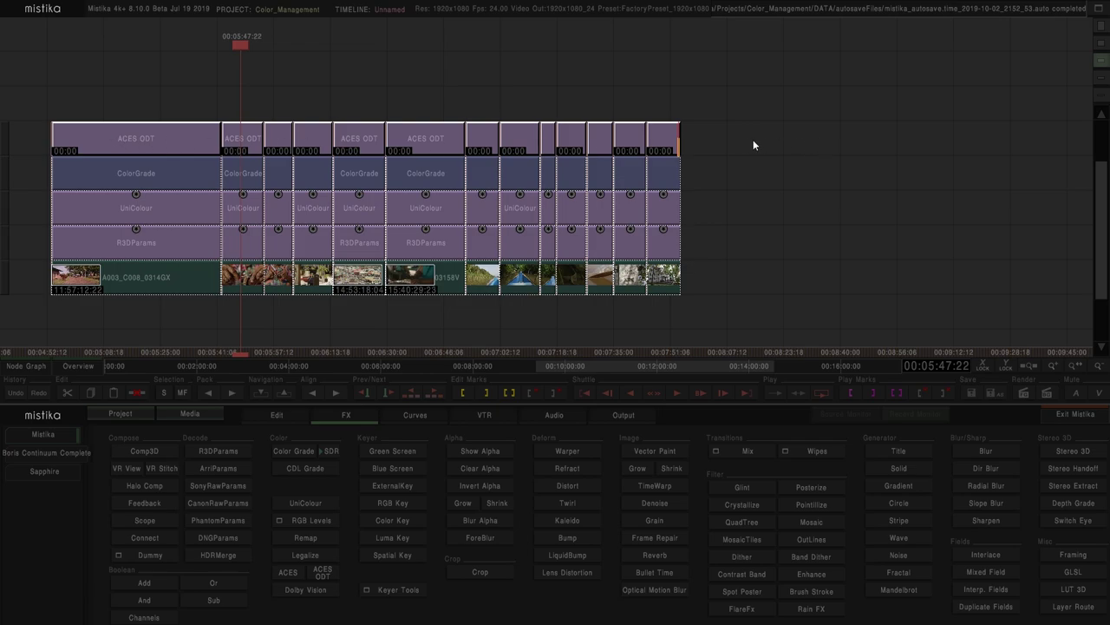
pyautogui.press('Delete')
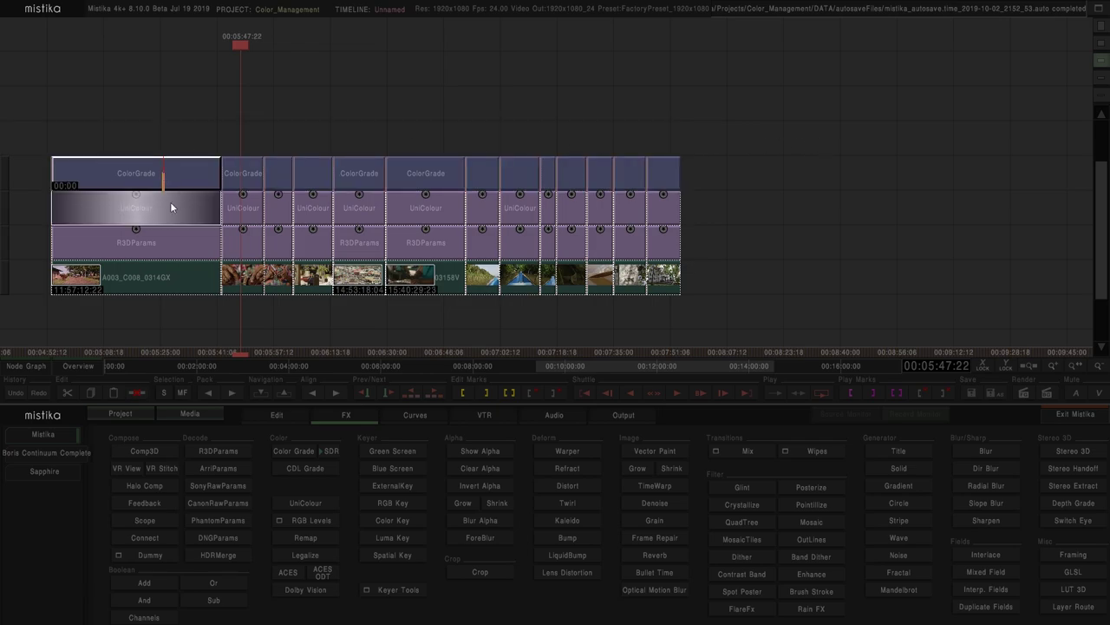
# Add an ACES ODT effect on top of the first clip's ColorGrade and rename it ACES ODT HDR
pyautogui.click(329, 570)
pyautogui.click(274, 416)
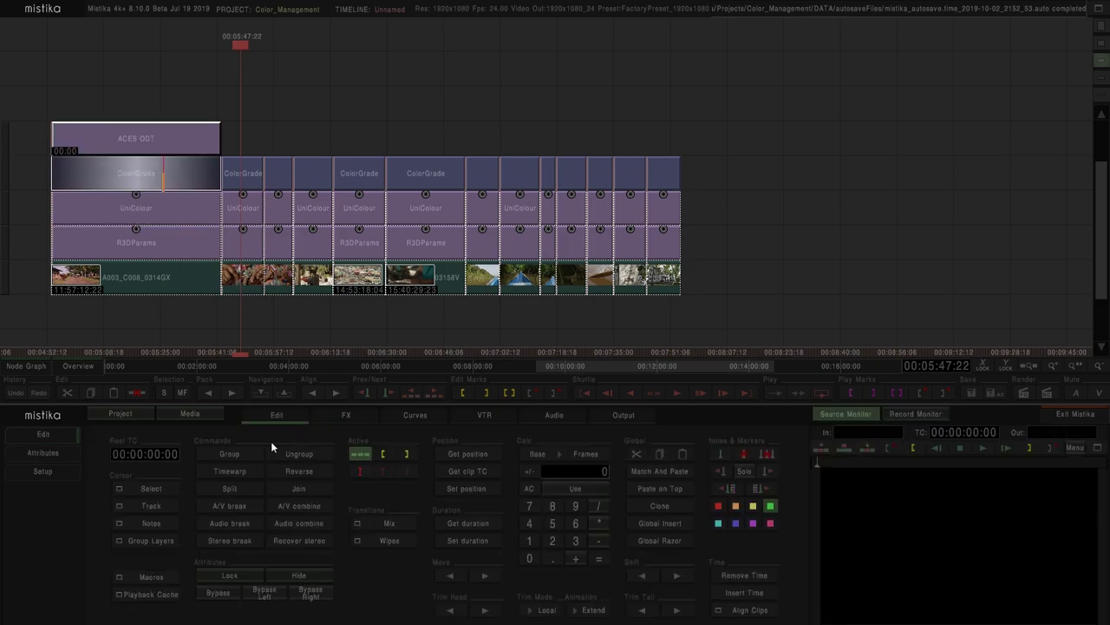
pyautogui.click(54, 453)
pyautogui.click(221, 453)
pyautogui.write('HDR')
pyautogui.press('Return')
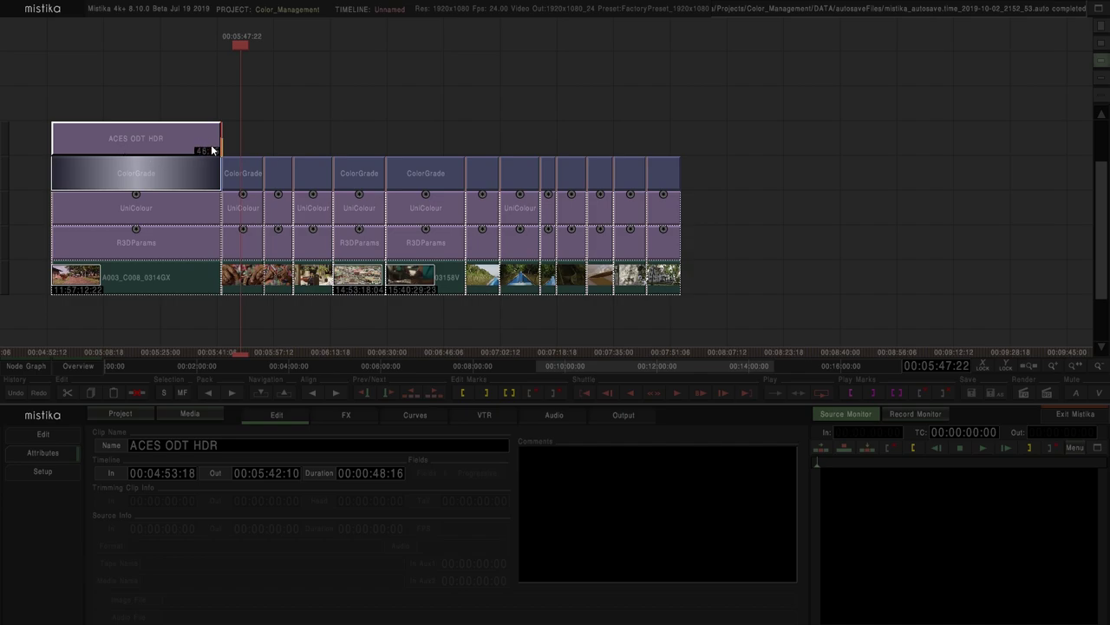
# Extend the ACES ODT HDR effect over all clips and split the whole stack at the cuts with the Split conform macro
pyautogui.moveTo(212, 150); pyautogui.dragTo(682, 149)
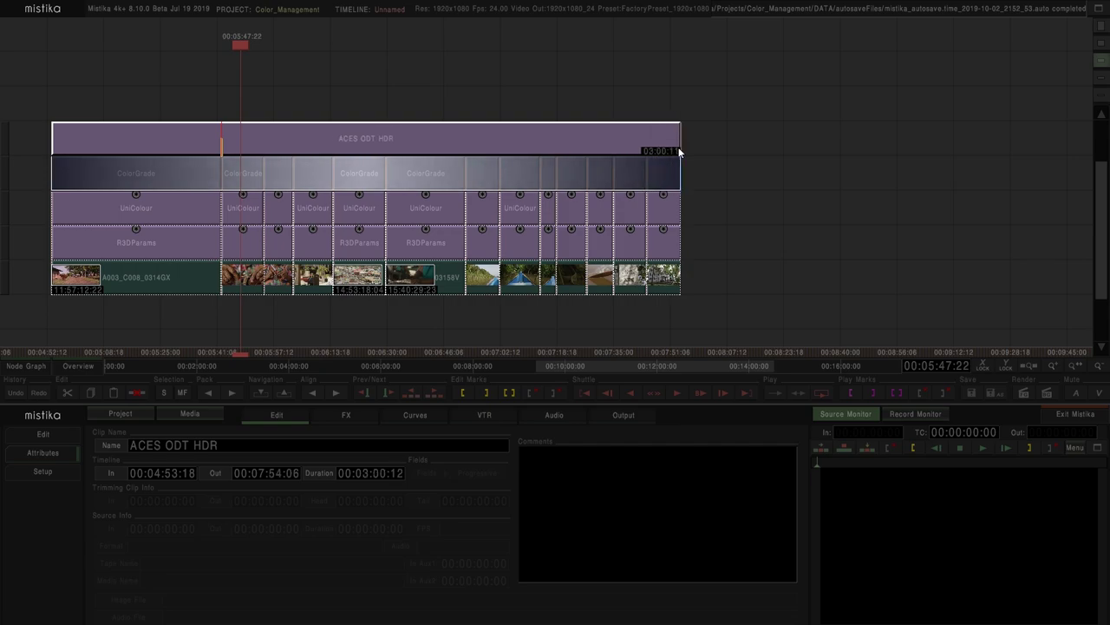
pyautogui.click(727, 197)
pyautogui.moveTo(724, 317); pyautogui.dragTo(147, 107)
pyautogui.click(284, 419)
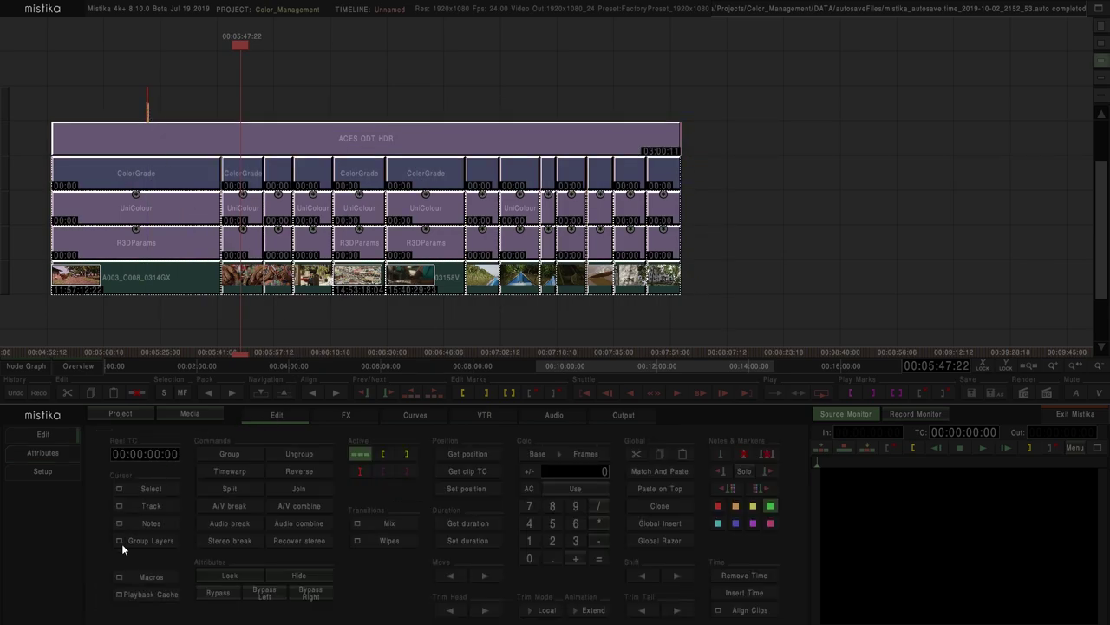
pyautogui.click(138, 577)
pyautogui.click(147, 419)
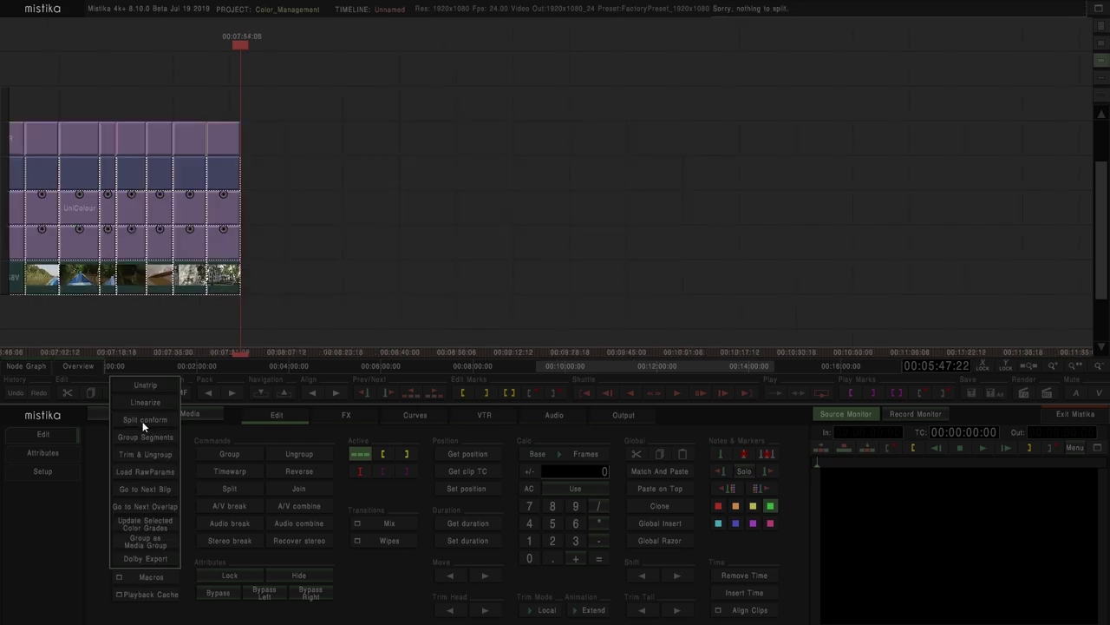
# In the third clip's ACES ODT HDR, match UniColour's output: Input Curve ACEScct (ACES v1.0), Input Gamut AP1 (ACEScc/cct/log/proxy)
pyautogui.moveTo(461, 218); pyautogui.dragTo(724, 204)
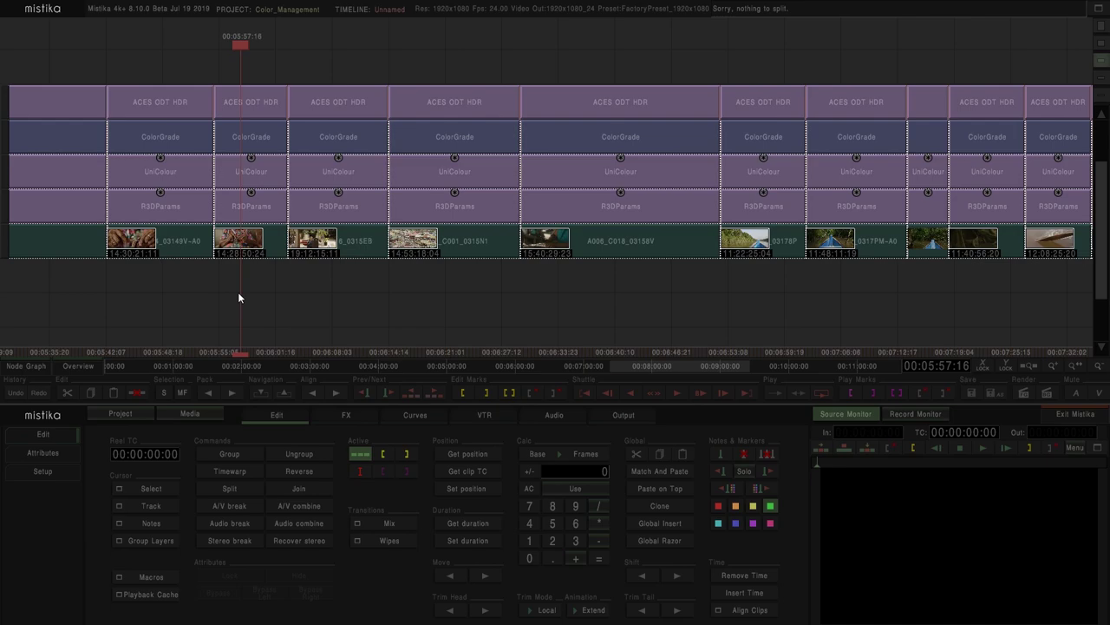
pyautogui.doubleClick(256, 104)
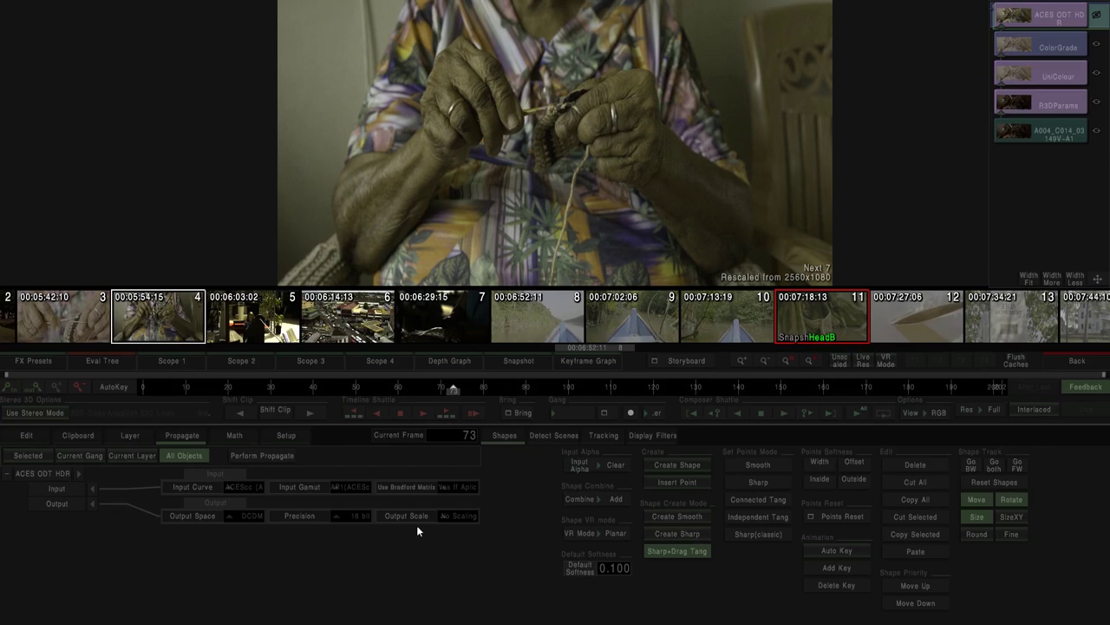
pyautogui.click(249, 486)
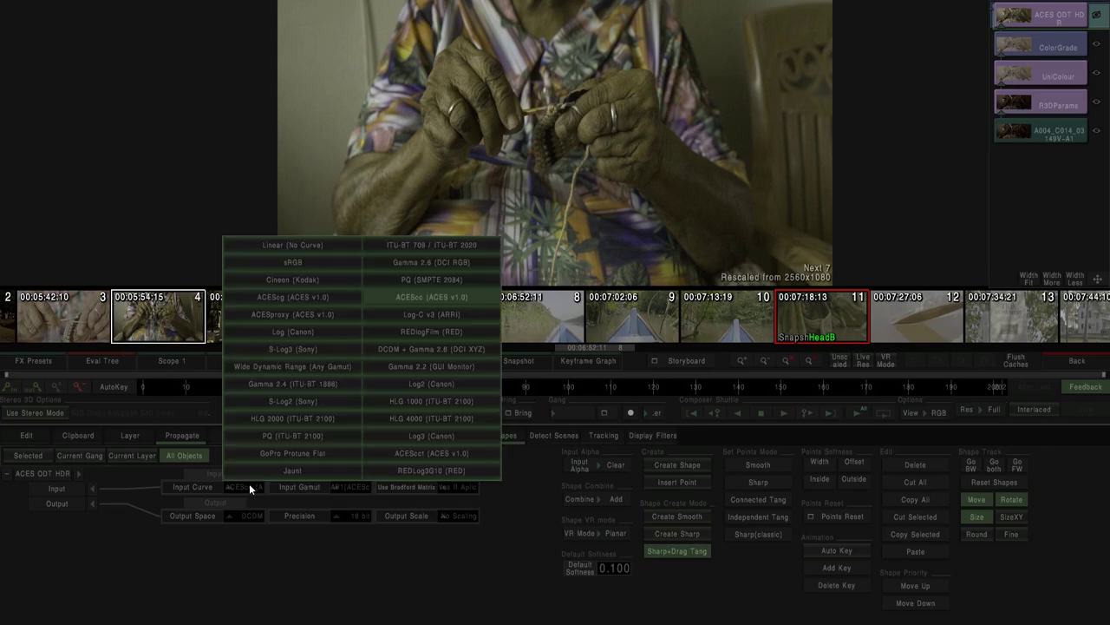
pyautogui.click(418, 451)
pyautogui.click(1023, 80)
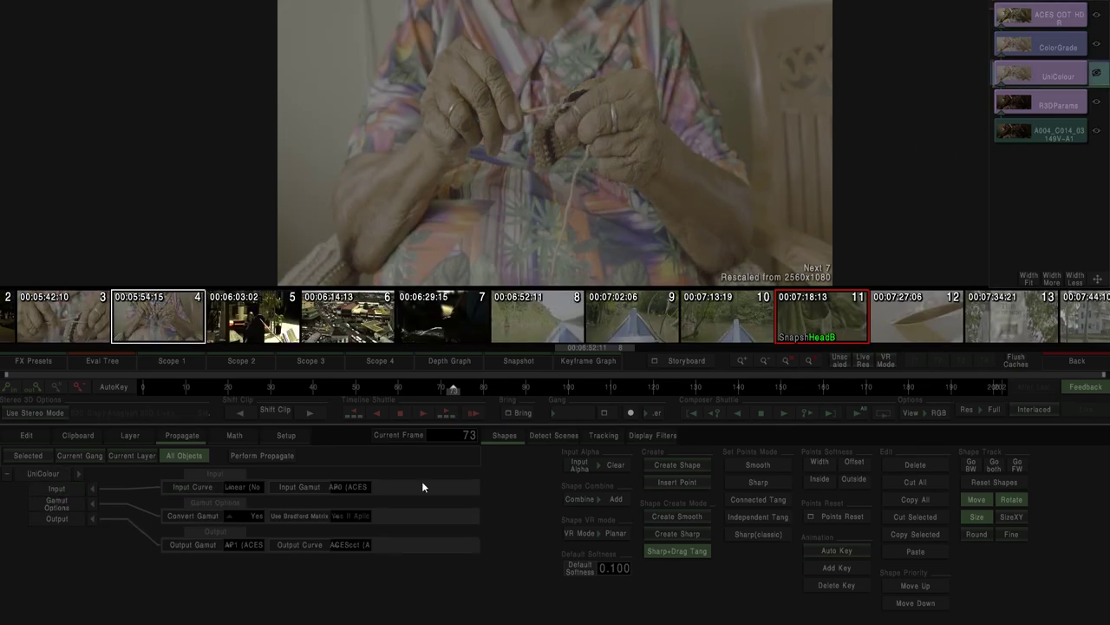
pyautogui.click(1024, 16)
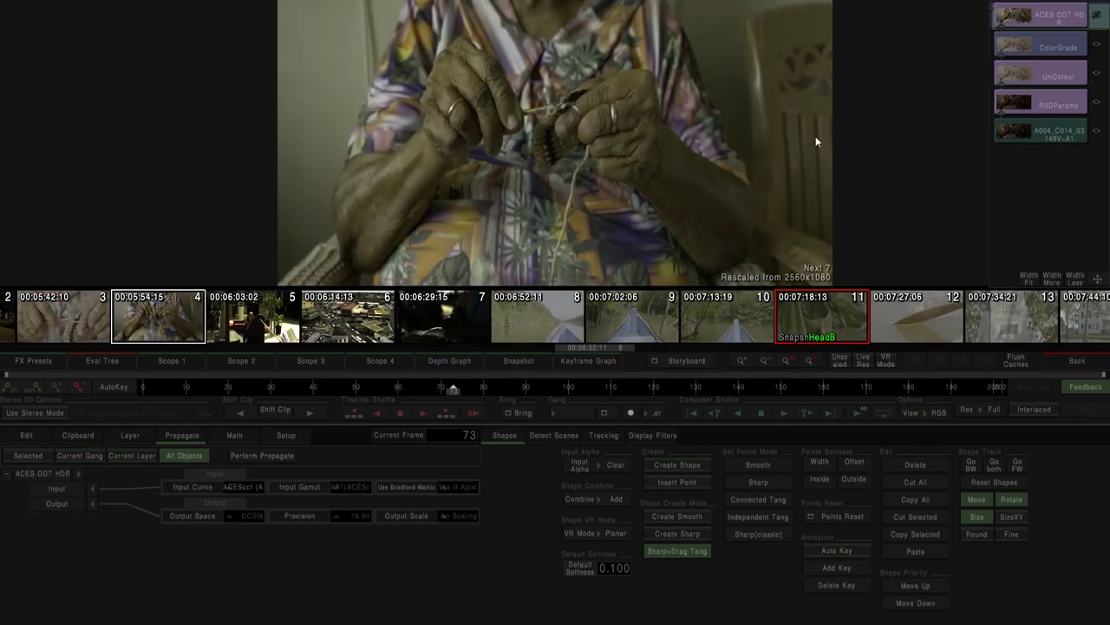
pyautogui.click(346, 486)
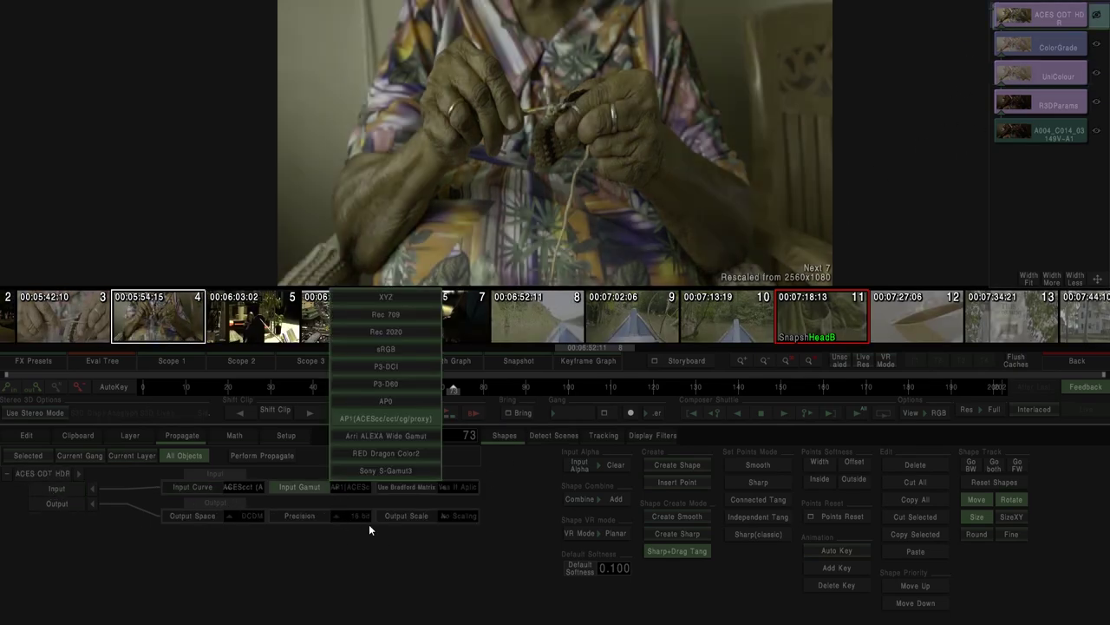
pyautogui.click(364, 417)
pyautogui.click(1036, 71)
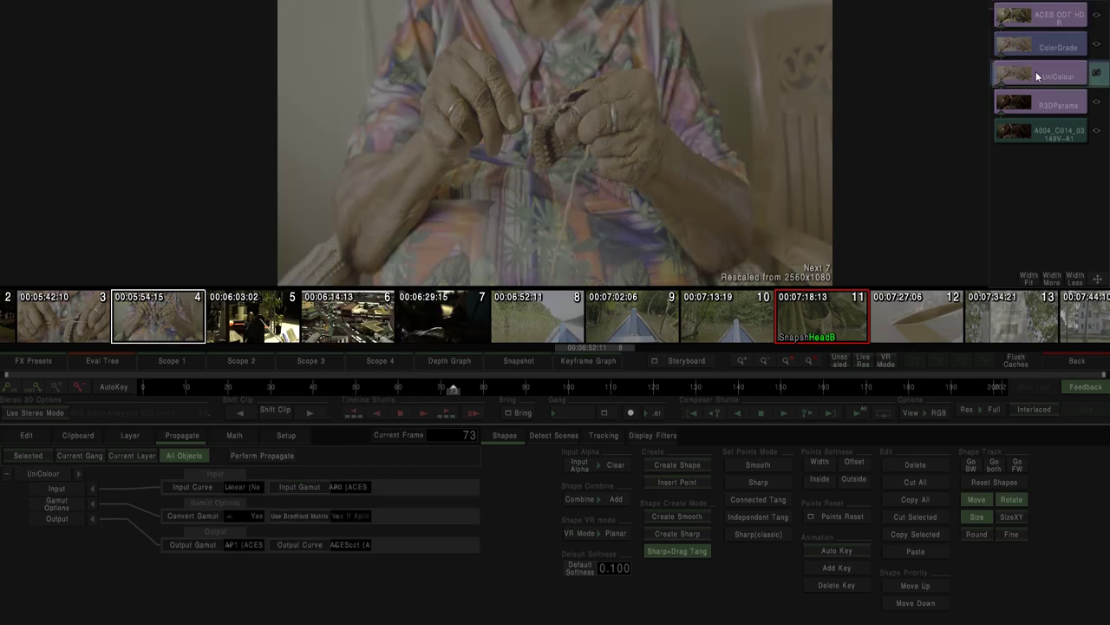
pyautogui.click(1054, 24)
# Set the ODT's Output Space to Rec2020 4000 nits 15 nits ST2084 and propagate all its parameters to the other clips
pyautogui.click(245, 516)
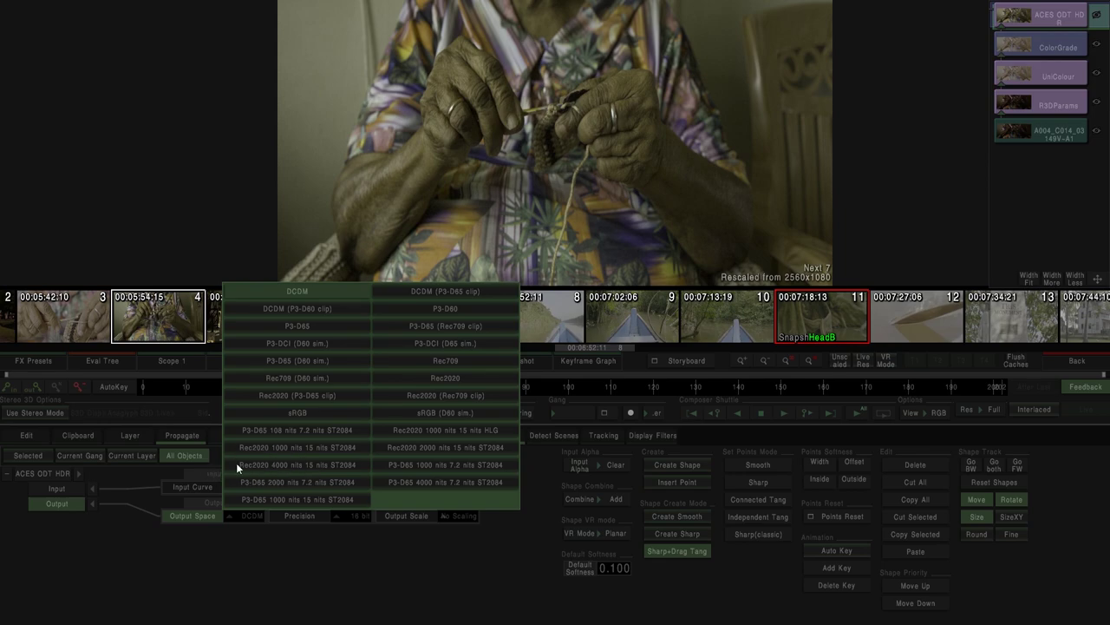
pyautogui.click(334, 466)
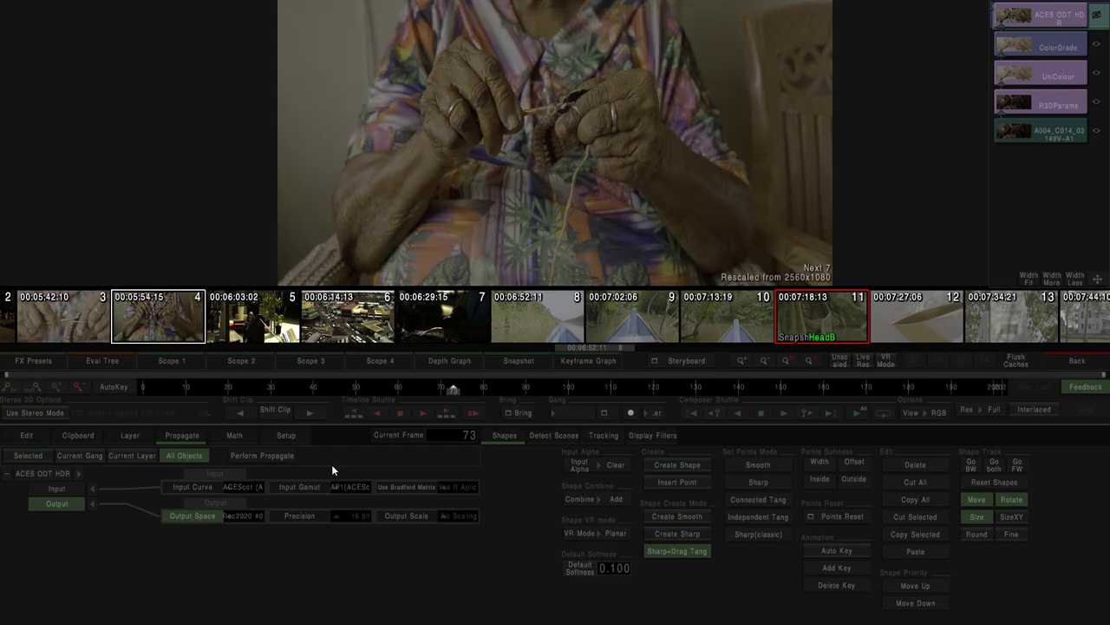
pyautogui.click(61, 472)
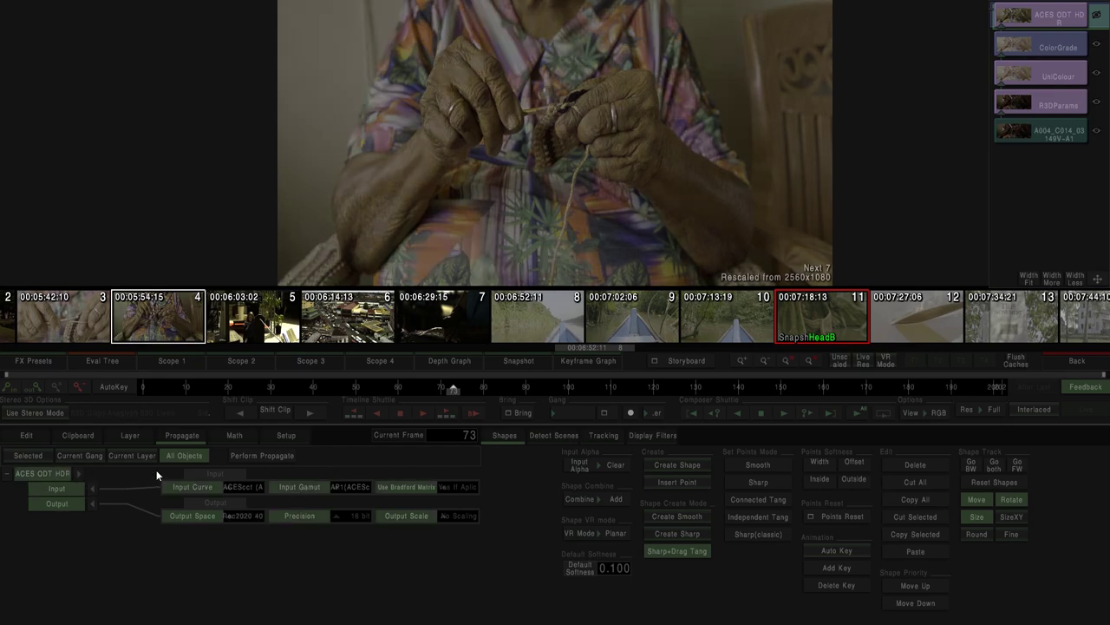
pyautogui.click(263, 457)
pyautogui.click(304, 497)
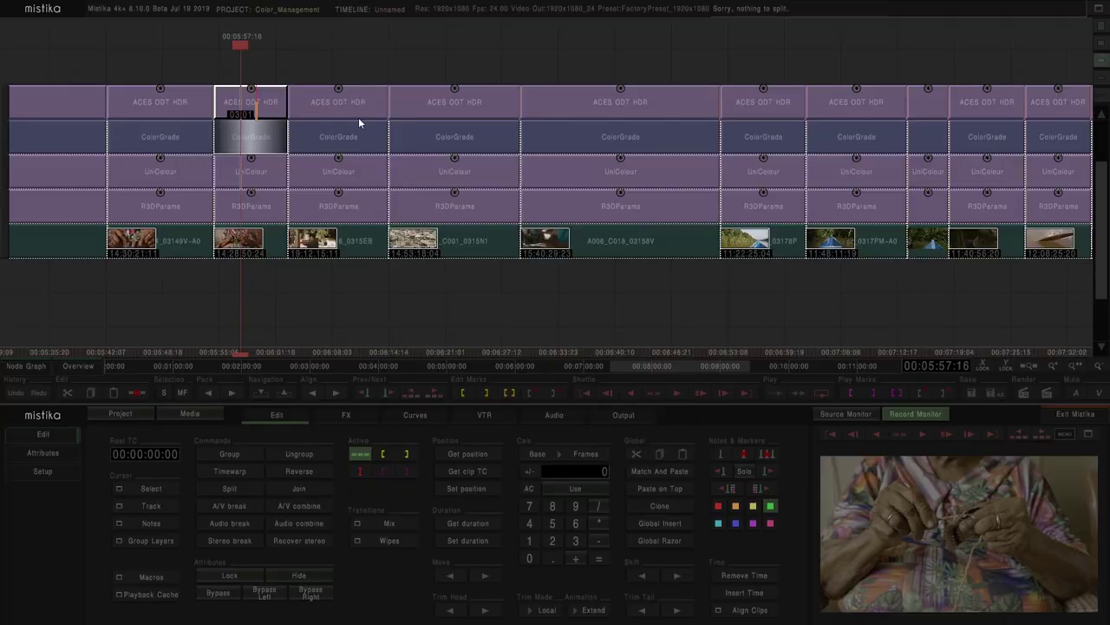
# Open the ACES ODT HDR effects of the fourth and fifth clips to check the propagated settings
pyautogui.doubleClick(359, 117)
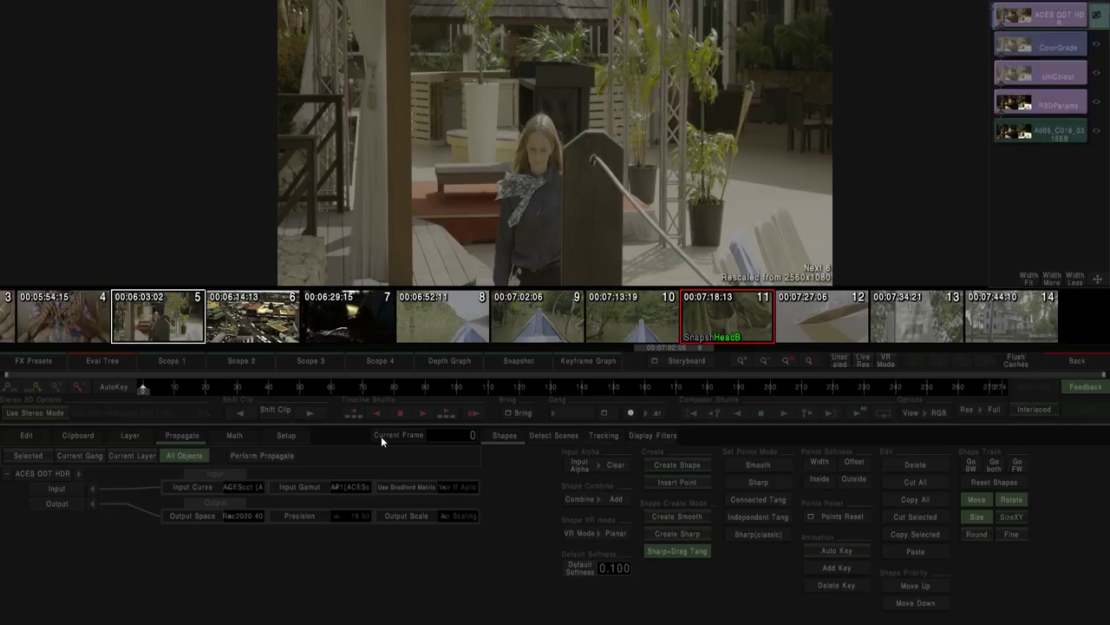
pyautogui.click(1085, 362)
pyautogui.doubleClick(442, 104)
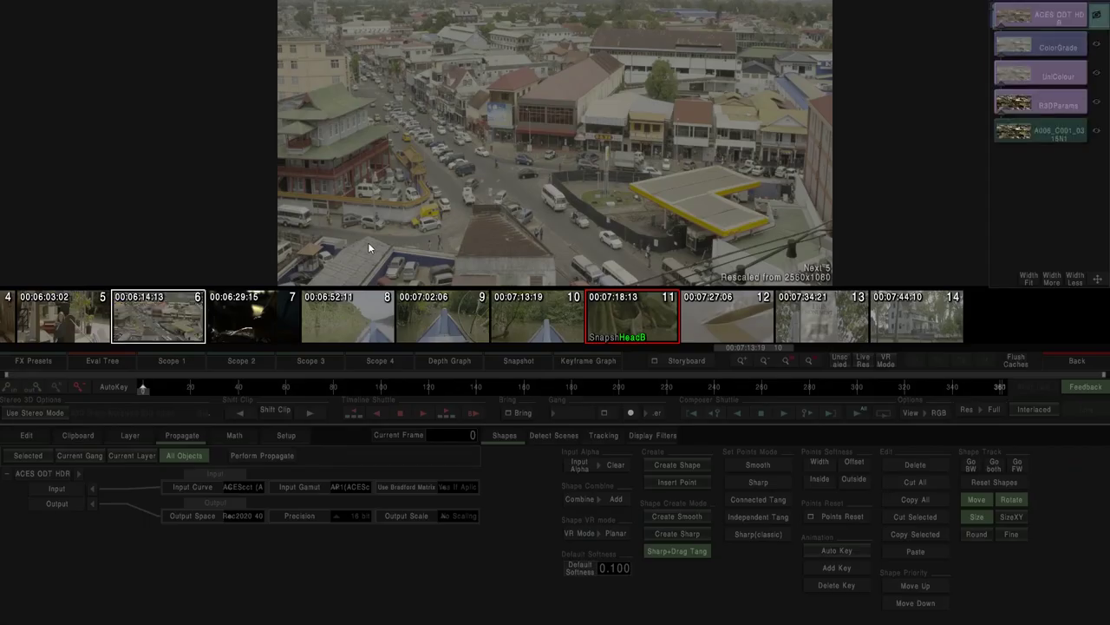
# Open the R3DParams effect of the clip starting at 00:05:42:10 to check its decoding settings, and return to the timeline
pyautogui.click(1058, 364)
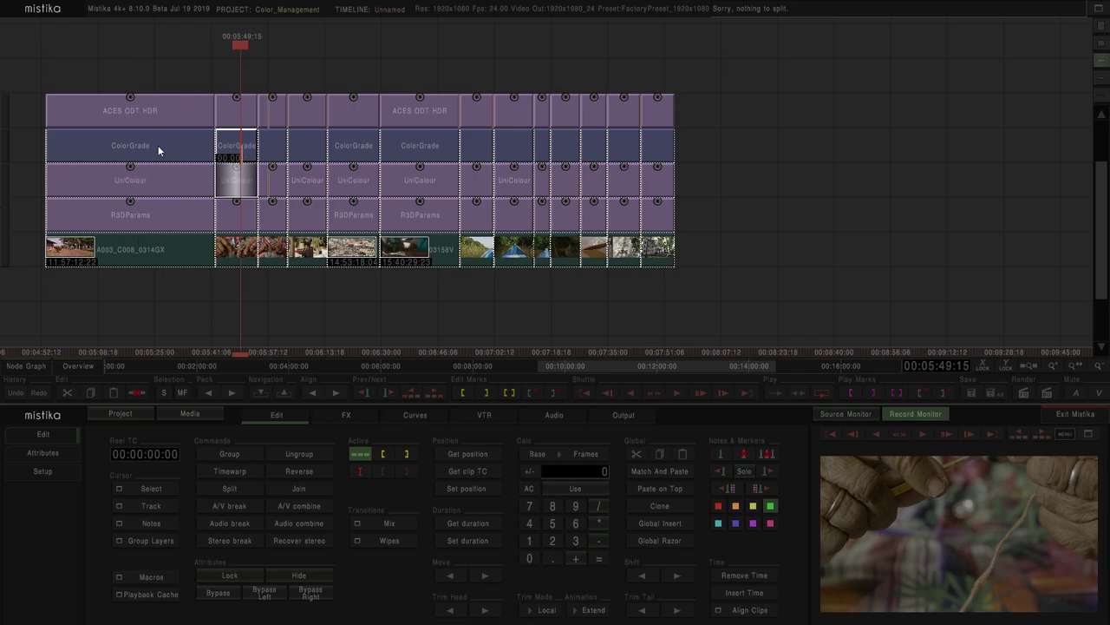
pyautogui.scroll(3, 261, 246)
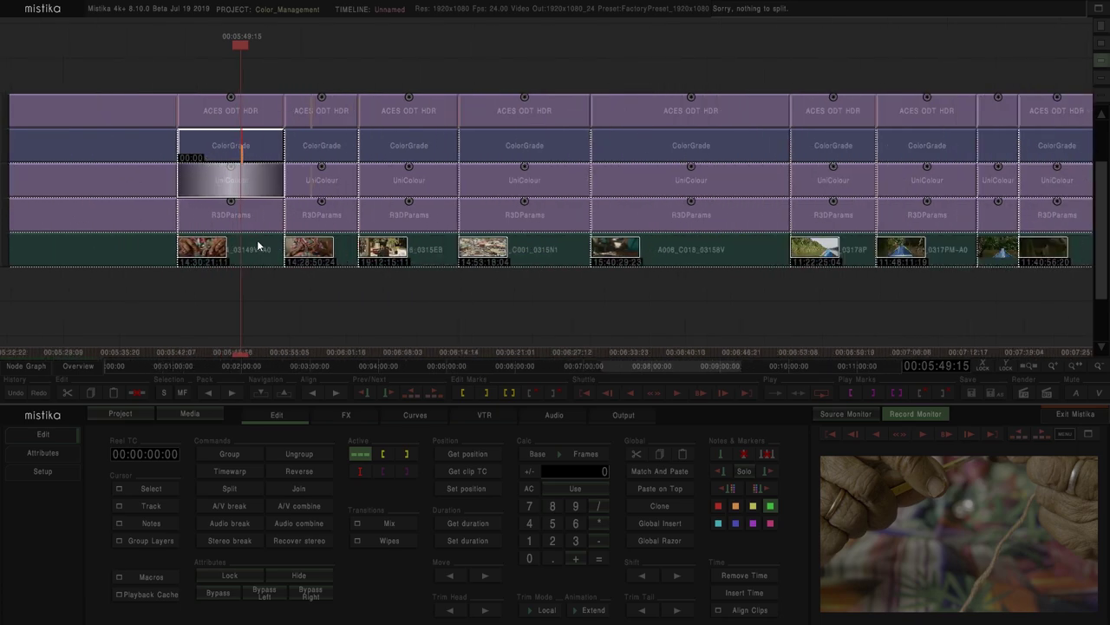
pyautogui.scroll(-1, 257, 246)
pyautogui.doubleClick(245, 223)
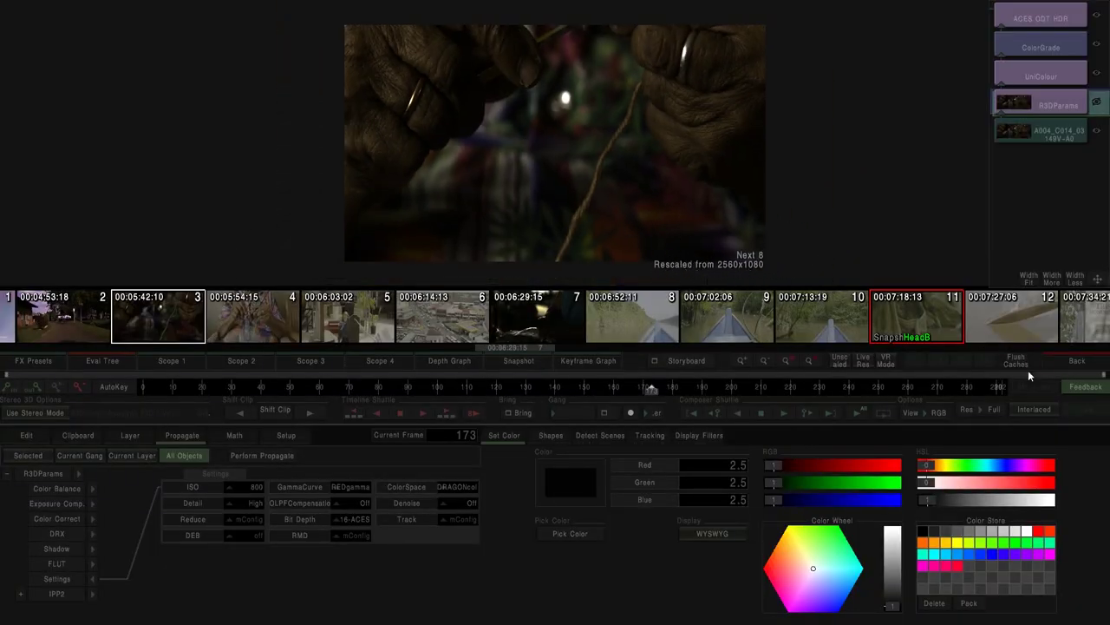
pyautogui.click(1076, 363)
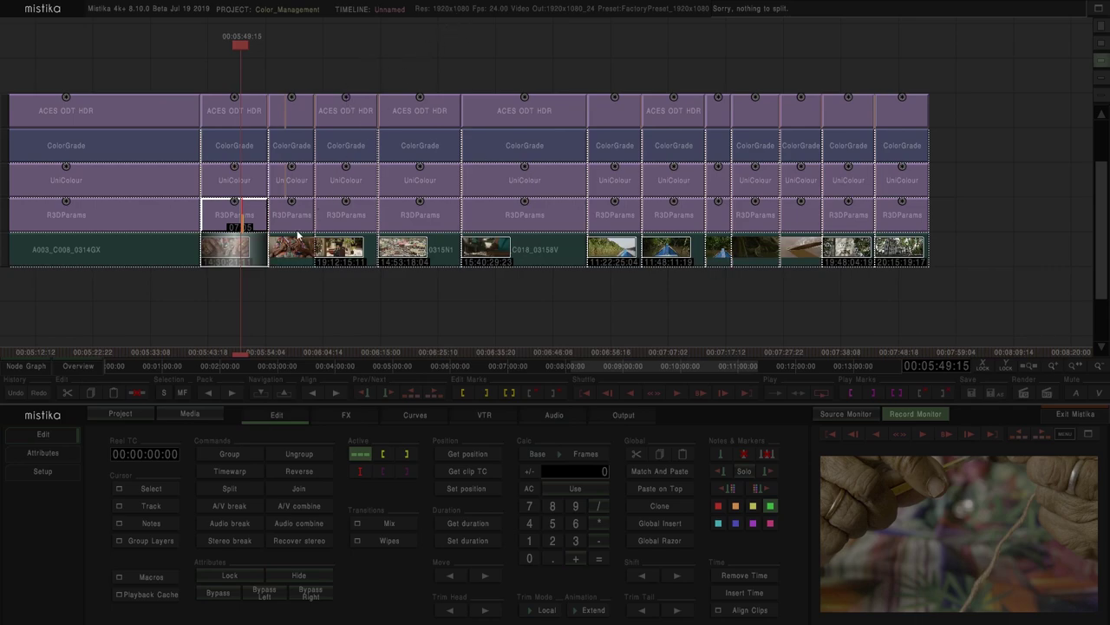
# Open the ACES ODT HDR of the clip at 00:05:42:10 and review its ColorGrade layer and Output Space options
pyautogui.scroll(3, 240, 312)
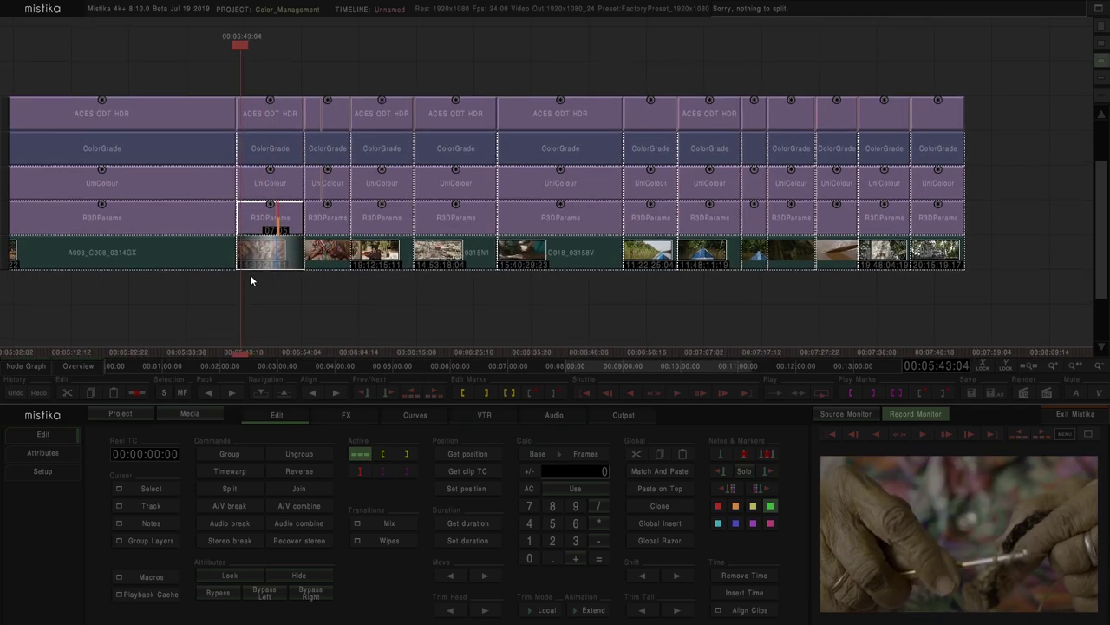
pyautogui.doubleClick(269, 115)
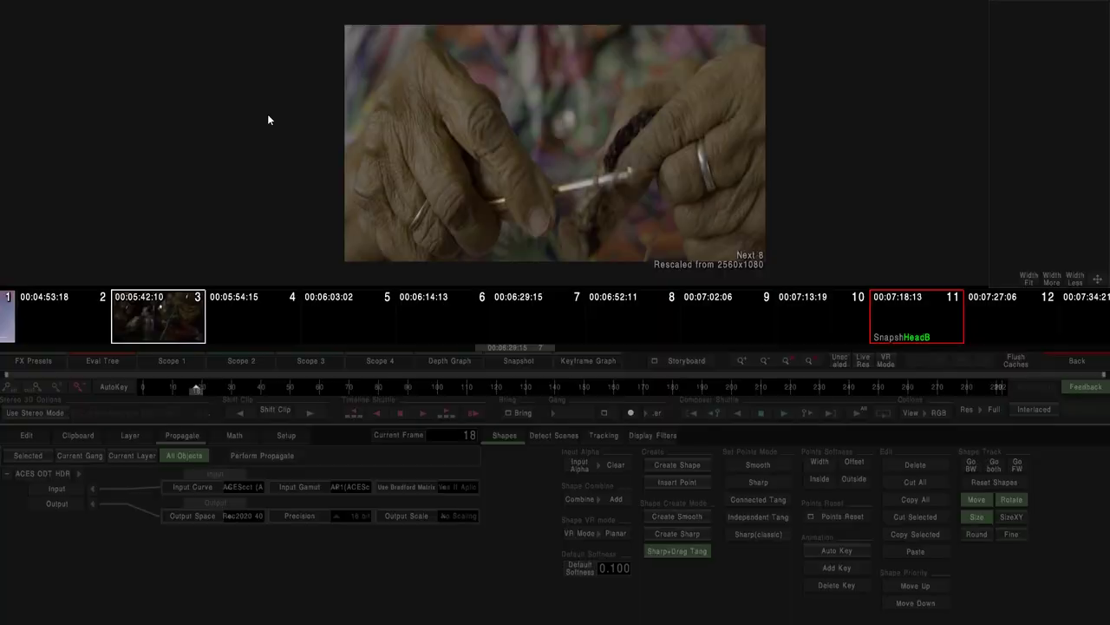
pyautogui.click(1041, 45)
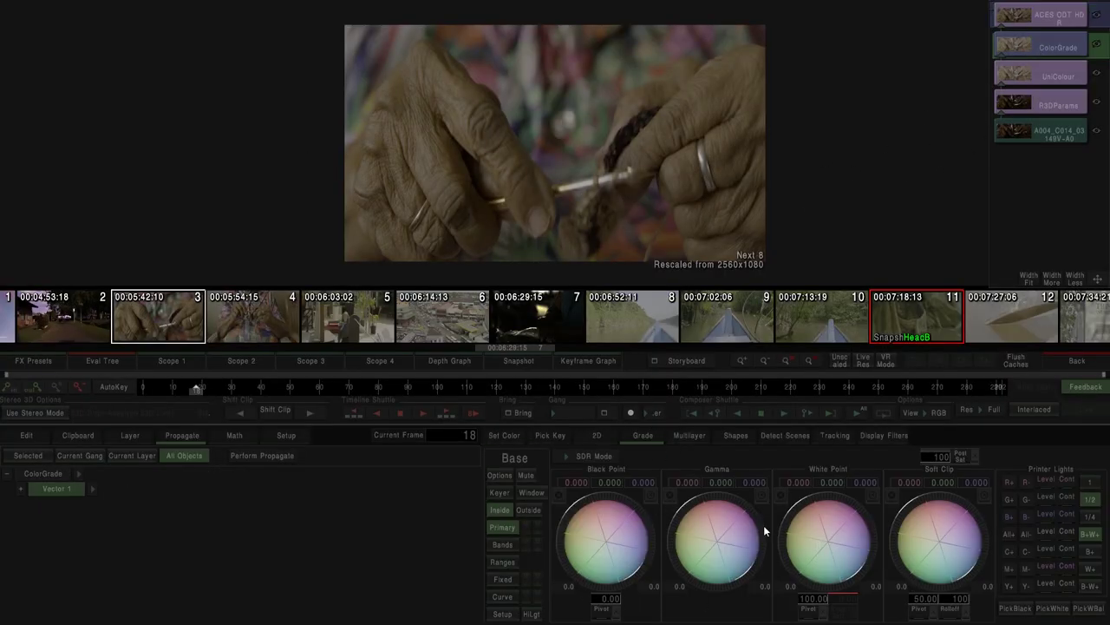
pyautogui.click(1021, 23)
pyautogui.click(242, 513)
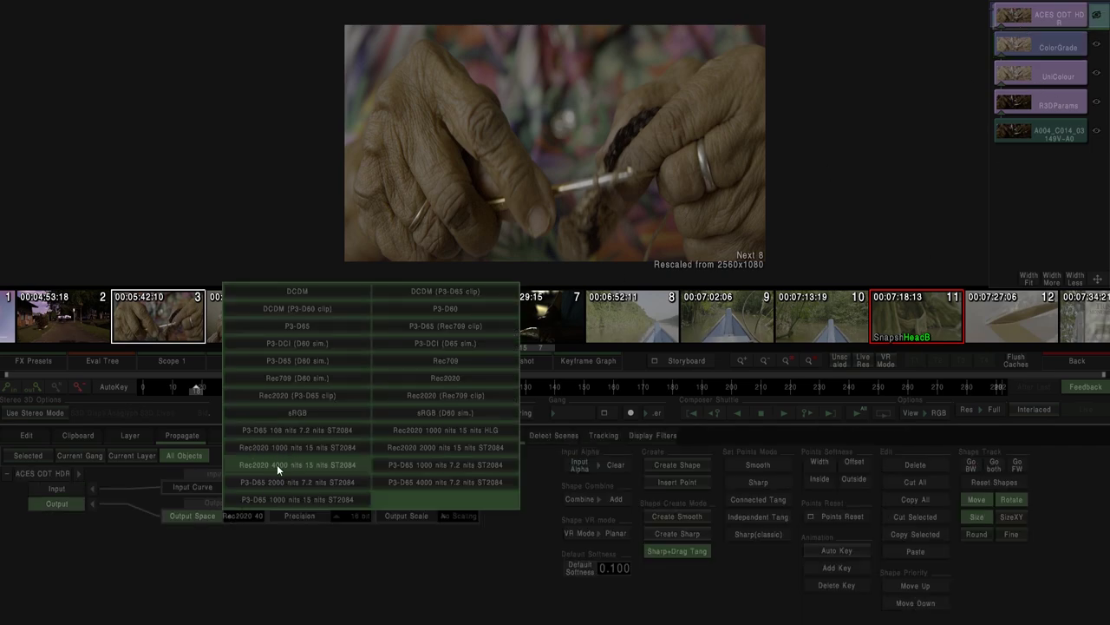
pyautogui.click(364, 571)
# Review the same clip's ColorGrade, UniColour and ACES ODT HDR layers one after another, and return to the timeline
pyautogui.click(1032, 52)
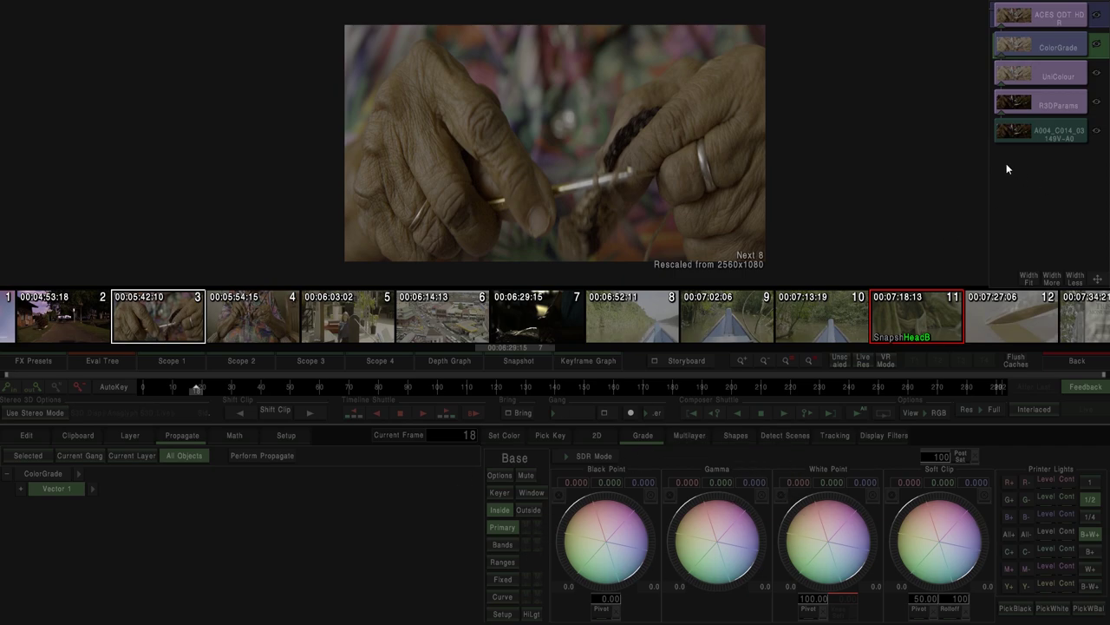
pyautogui.click(1021, 80)
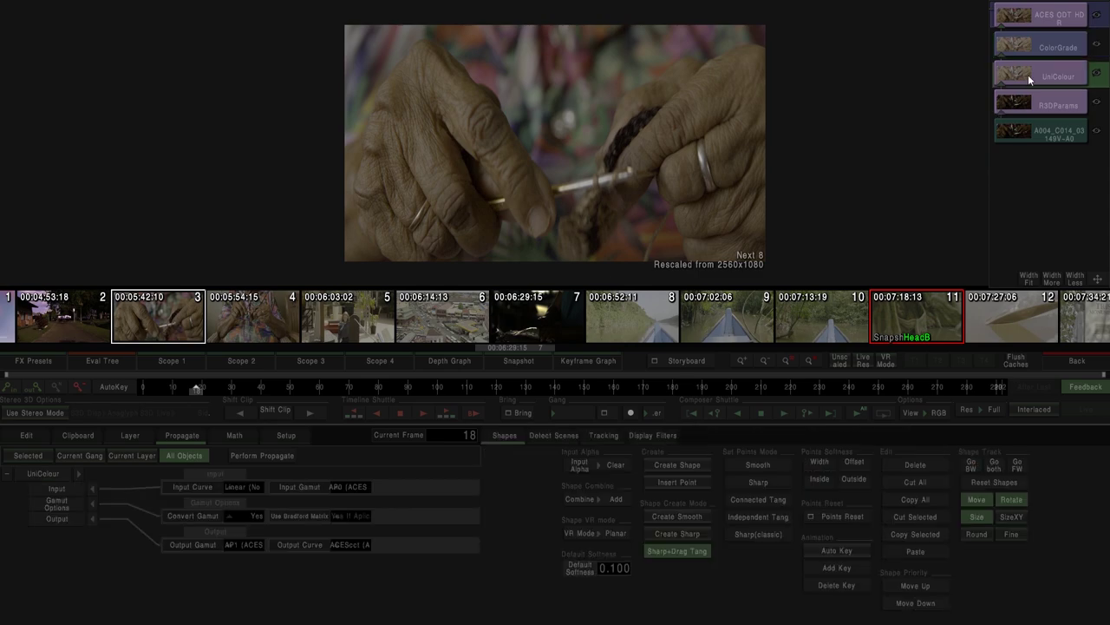
pyautogui.click(1021, 17)
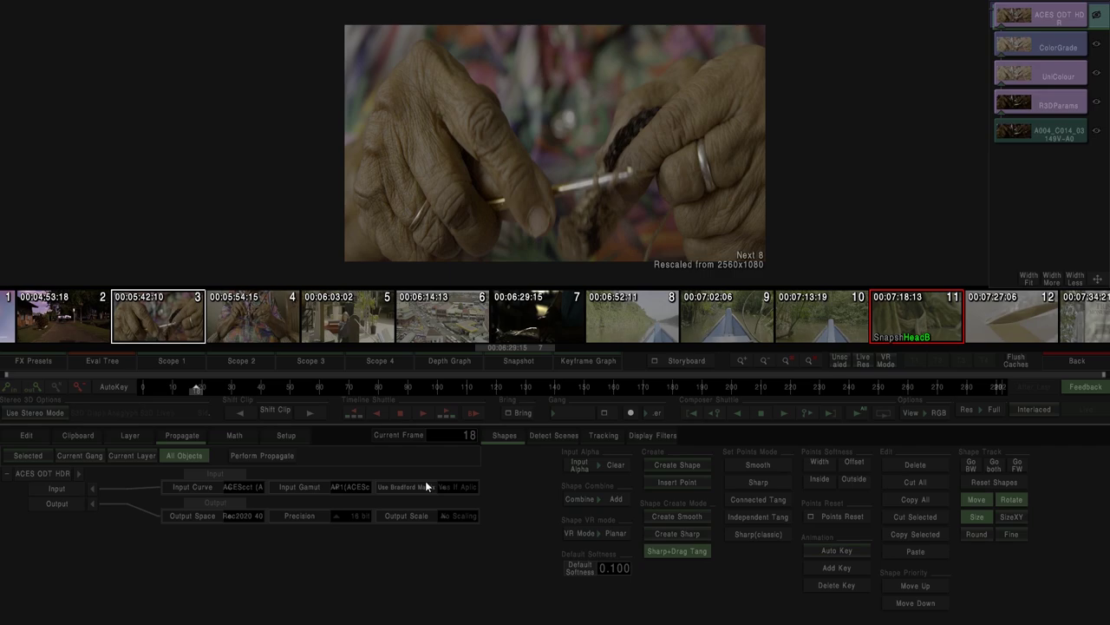
pyautogui.click(1076, 361)
# Clone the clip stack from the R3D clips up to ColorGrade, without the ACES ODT HDR layer, and place the copy after the original
pyautogui.moveTo(626, 276); pyautogui.dragTo(288, 307)
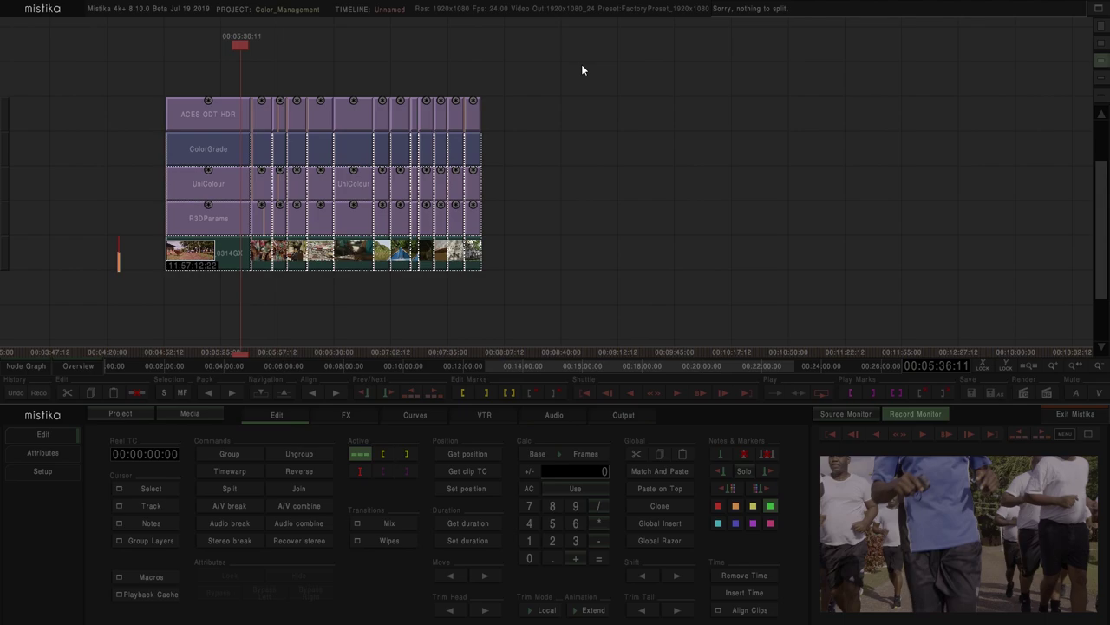
pyautogui.moveTo(546, 290)
pyautogui.mouseDown()
pyautogui.moveTo(330, 186)
pyautogui.moveTo(165, 141)
pyautogui.moveTo(585, 267)
pyautogui.moveTo(715, 190)
pyautogui.moveTo(697, 142)
pyautogui.moveTo(670, 152)
pyautogui.mouseUp()
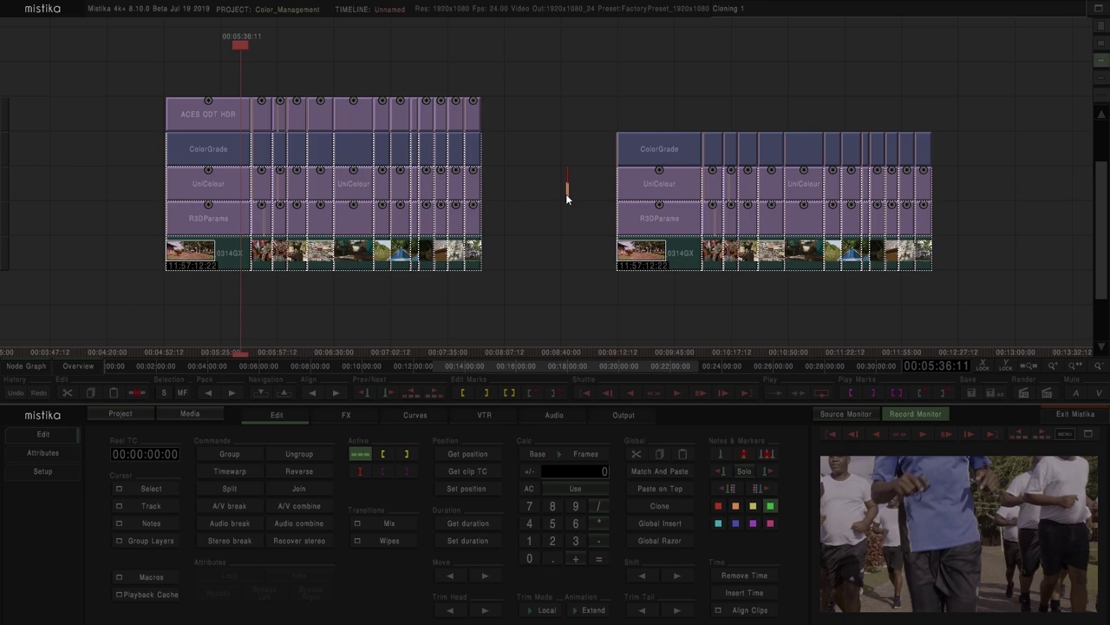
# Open the ACES ODT HDR of the original stack's first clip to examine its Output Space options
pyautogui.click(211, 104)
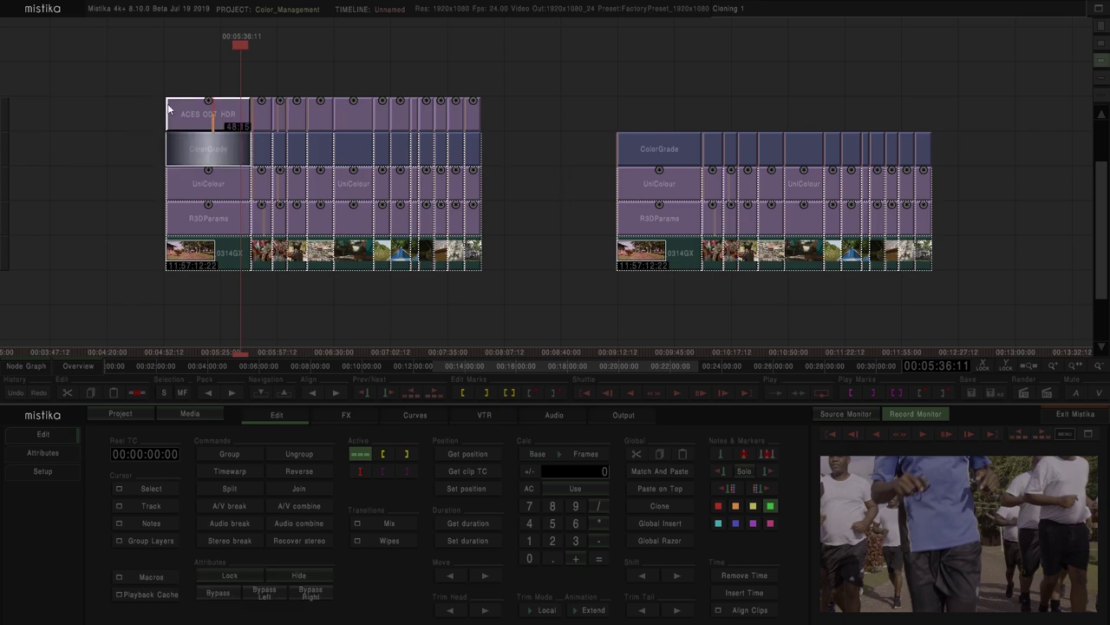
pyautogui.doubleClick(220, 121)
pyautogui.click(248, 515)
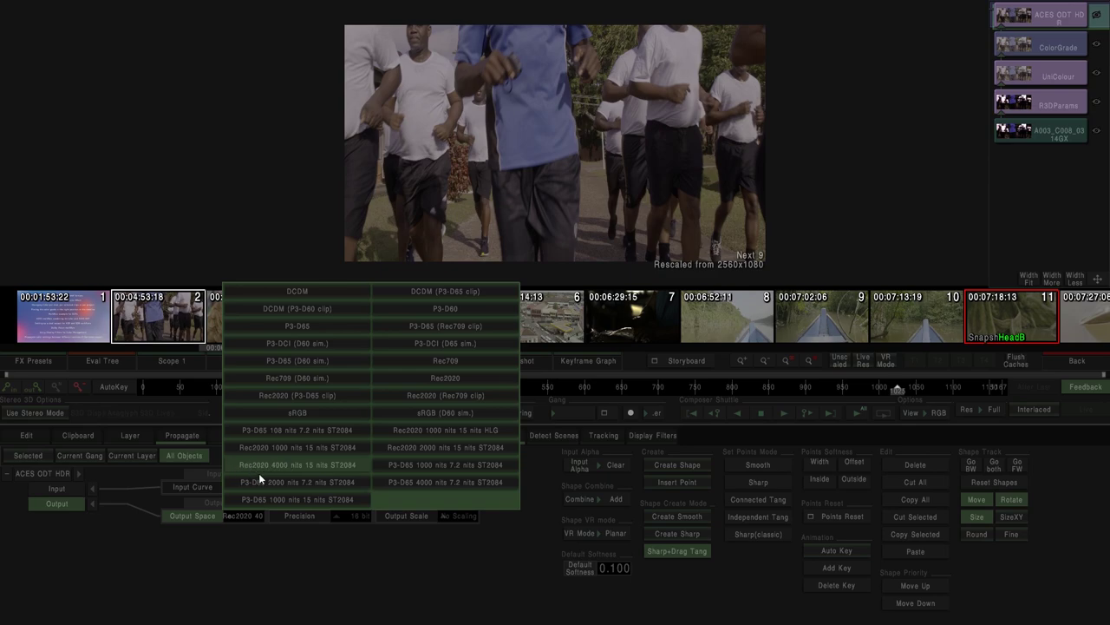
pyautogui.click(345, 544)
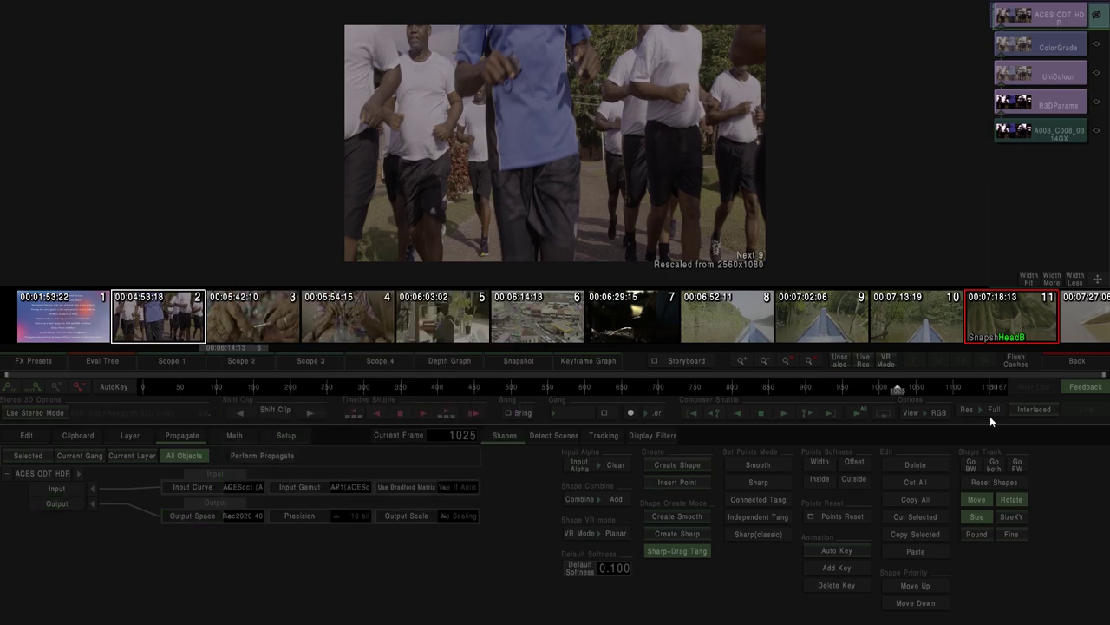
pyautogui.click(1072, 361)
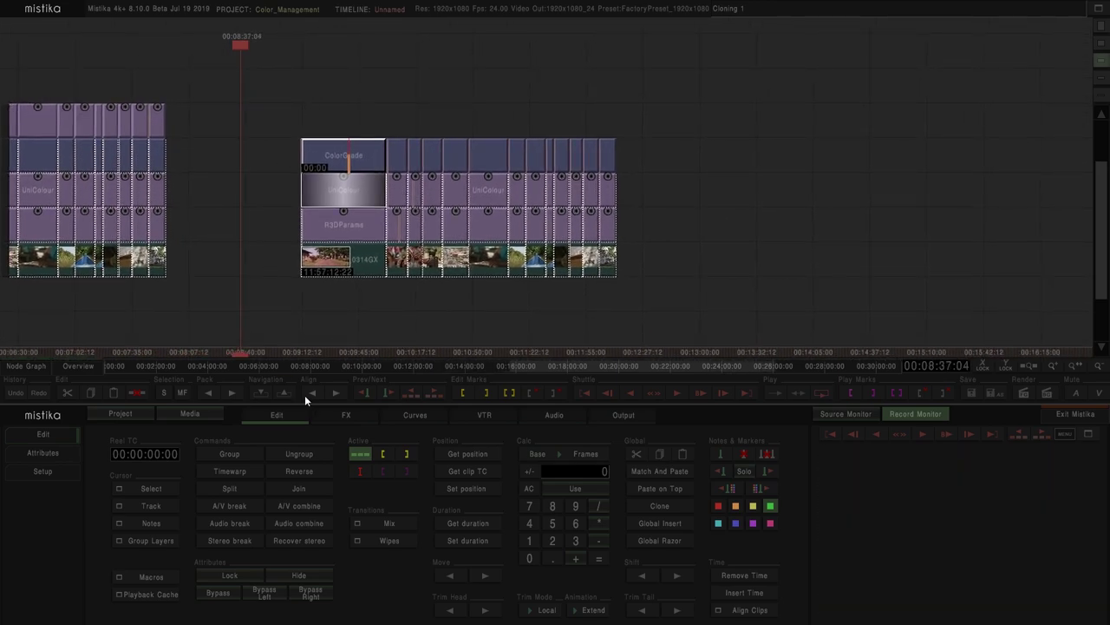
# Try an ACES ODT on the cloned stack's first ColorGrade and browse its Output Space options
pyautogui.click(343, 417)
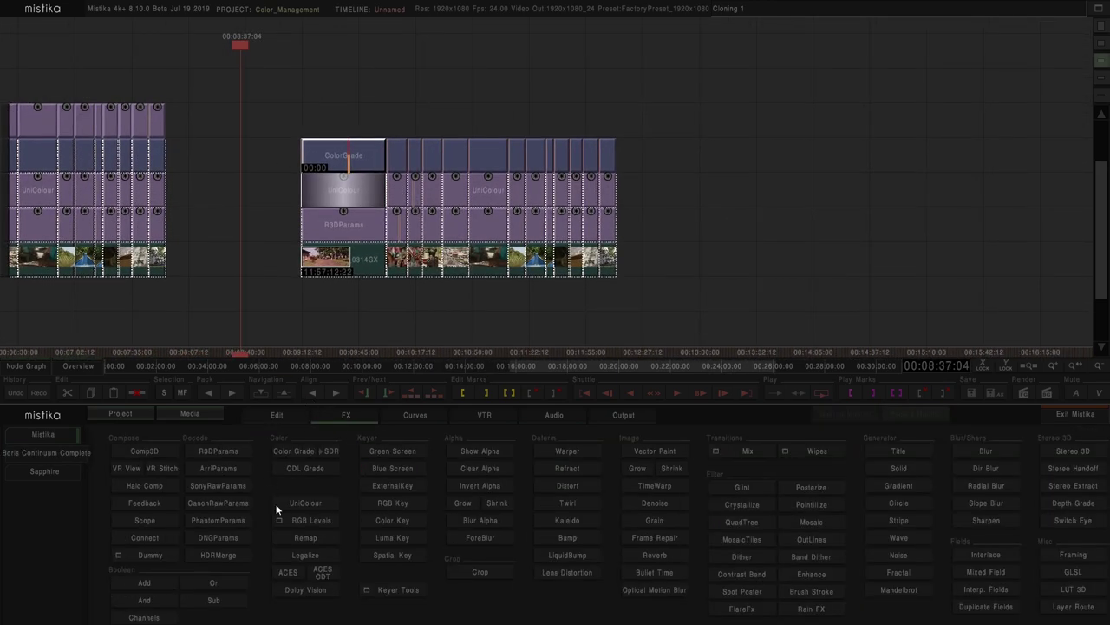
pyautogui.click(323, 572)
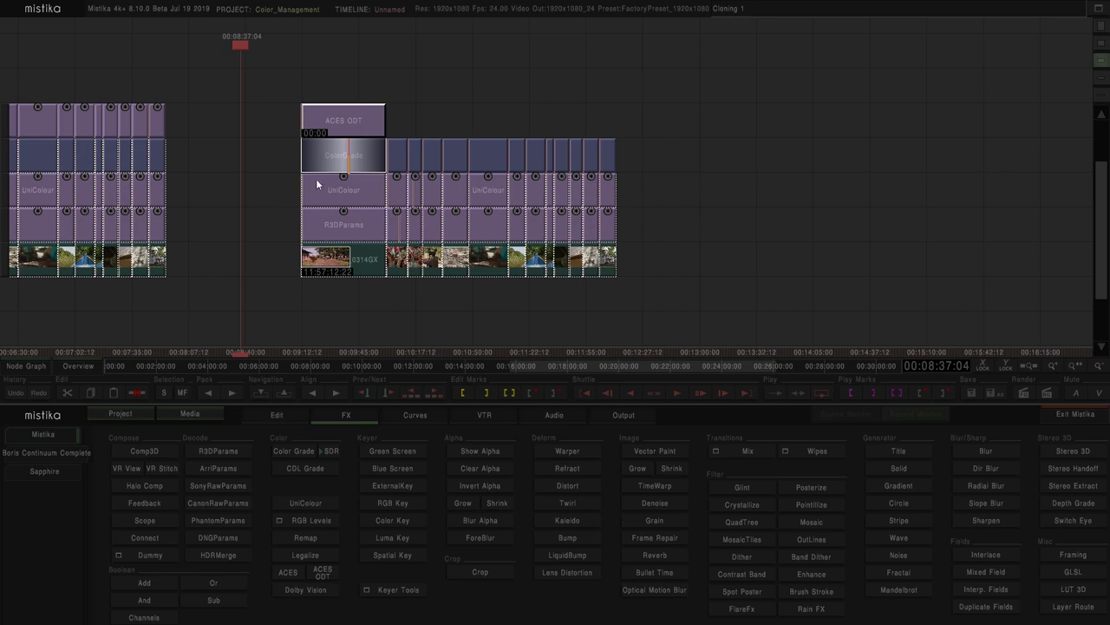
pyautogui.doubleClick(368, 123)
pyautogui.click(251, 516)
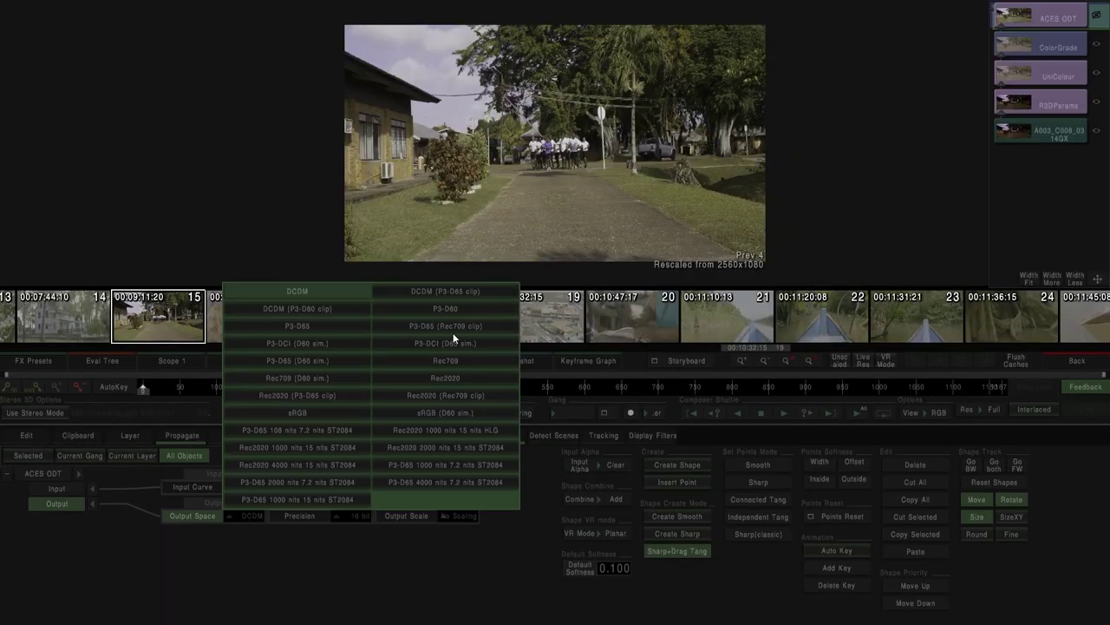
pyautogui.click(413, 569)
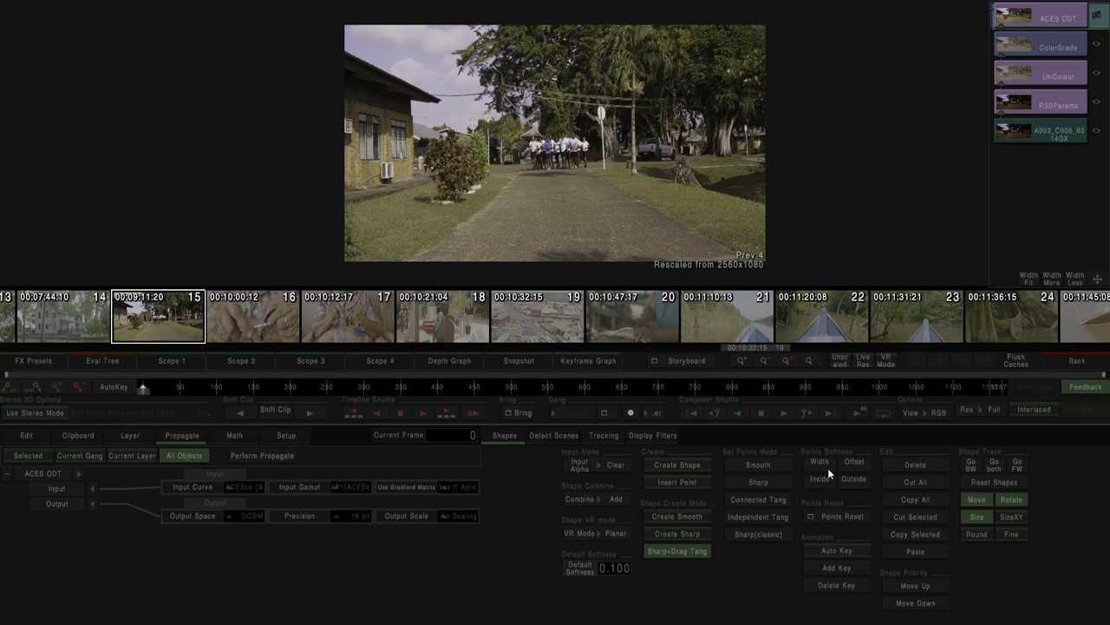
pyautogui.click(1074, 362)
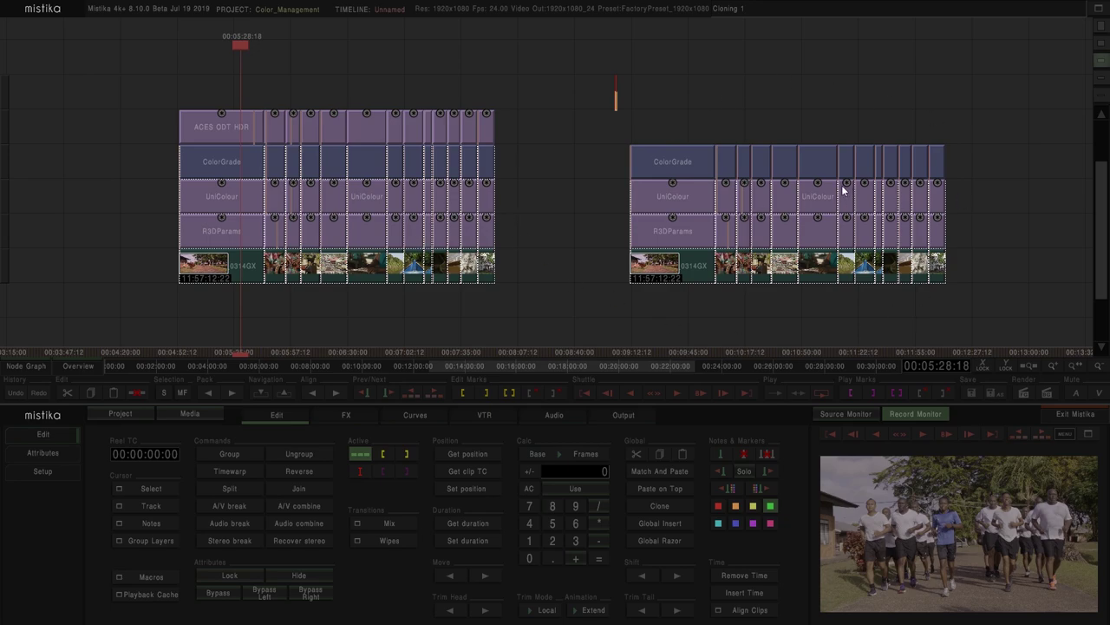
# Review the original stack's ColorGrade layer and the Output Space Rec2020 4000 nits 15 nits ST2084 in the first clip's ACES ODT HDR
pyautogui.click(187, 166)
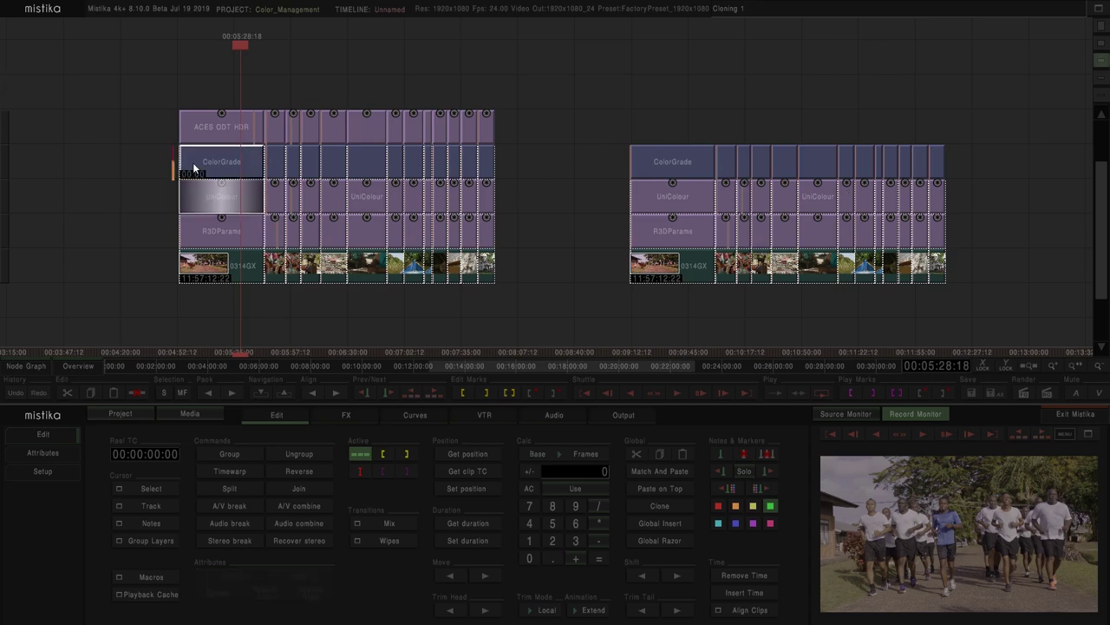
pyautogui.click(280, 160)
pyautogui.click(301, 164)
pyautogui.click(301, 162)
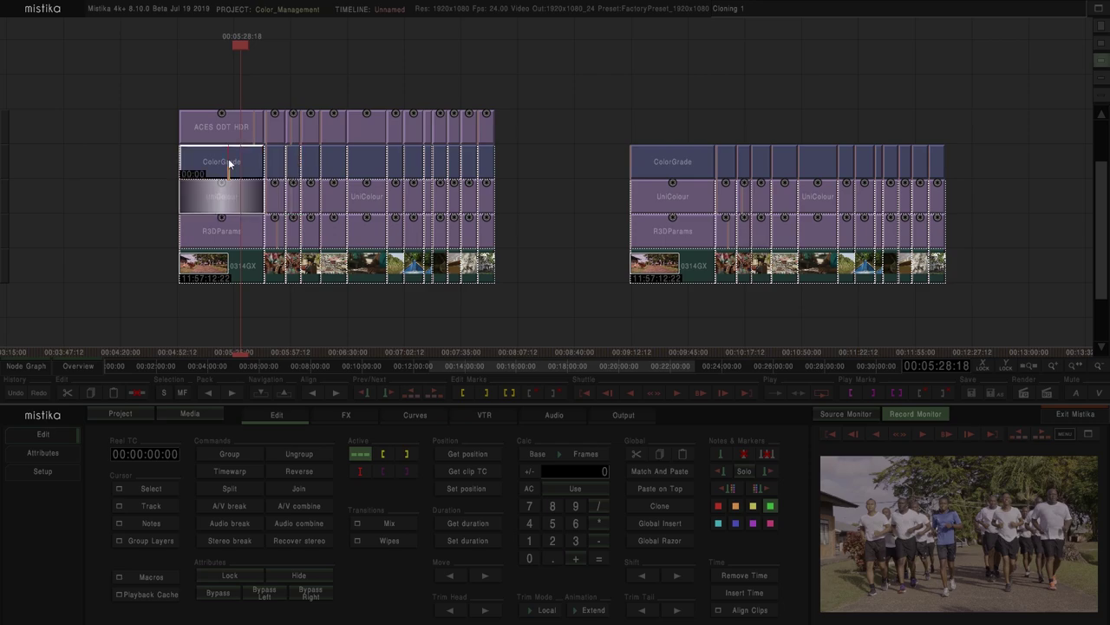
pyautogui.doubleClick(236, 122)
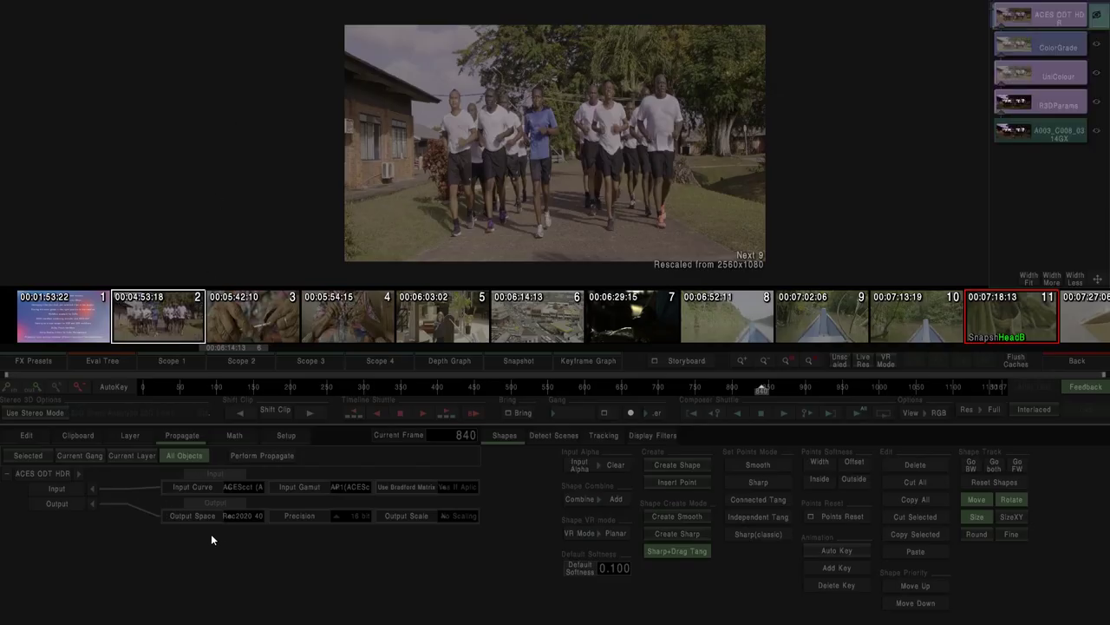
pyautogui.click(238, 516)
pyautogui.click(293, 469)
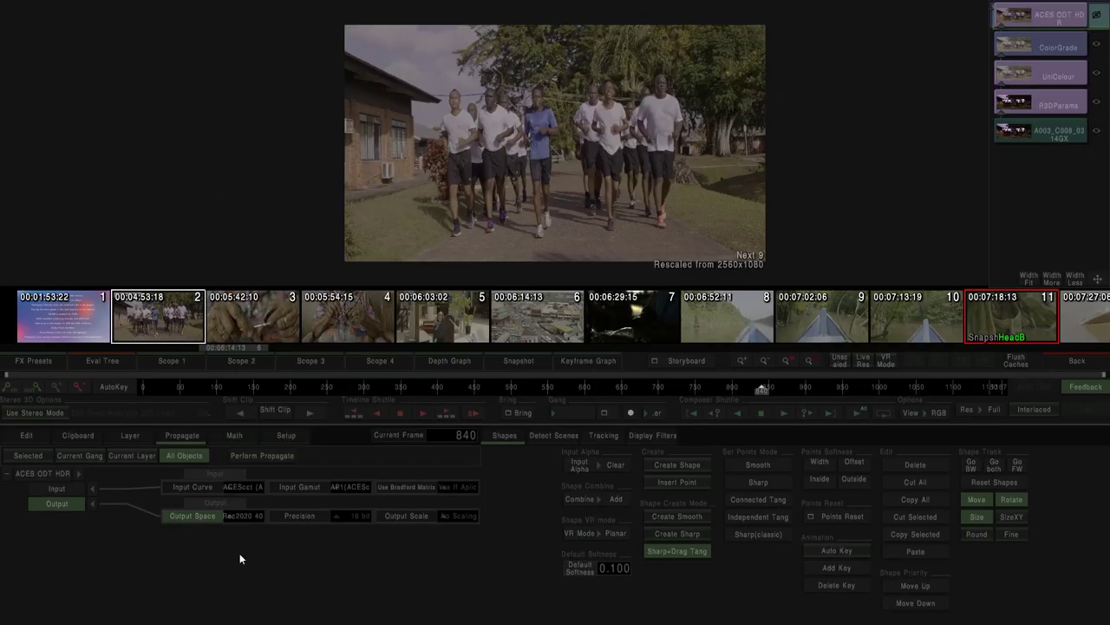
pyautogui.click(1075, 363)
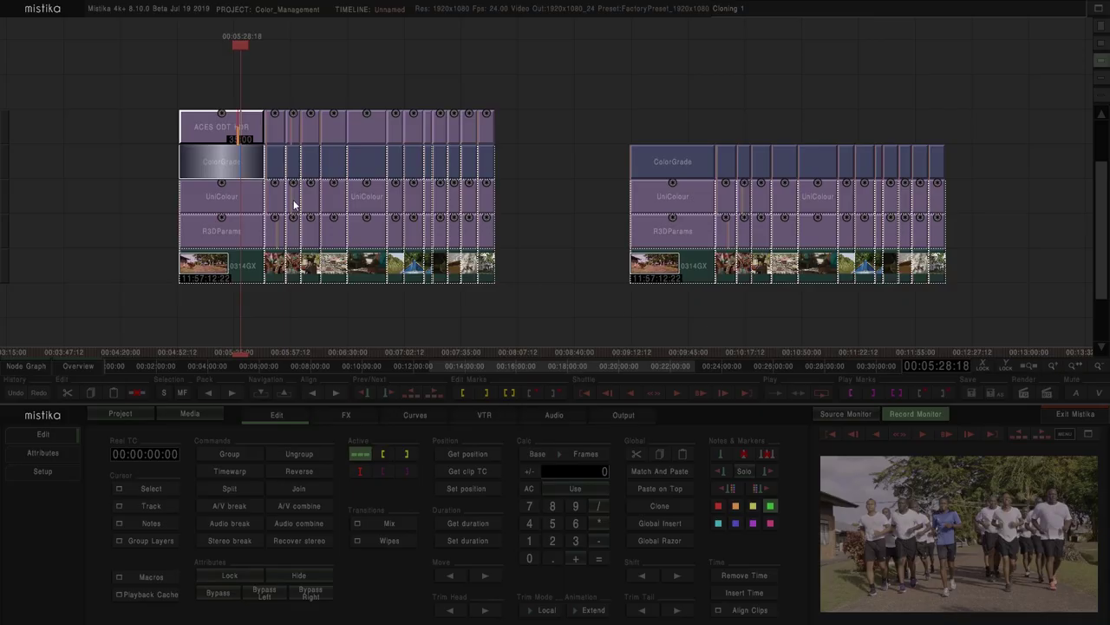
pyautogui.click(215, 165)
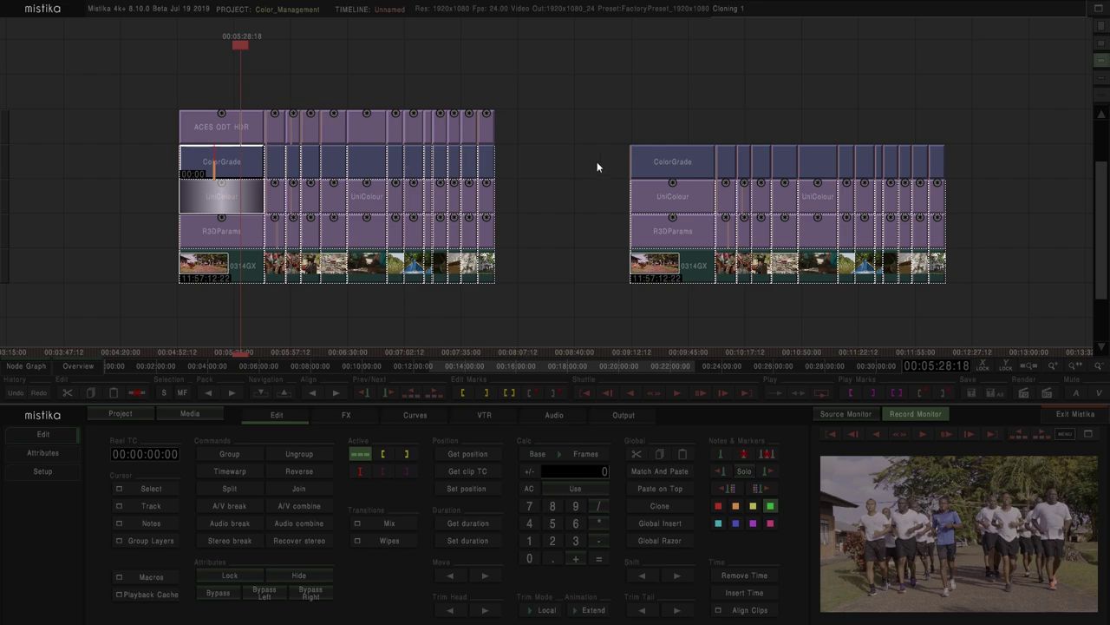
pyautogui.moveTo(608, 81); pyautogui.dragTo(972, 161)
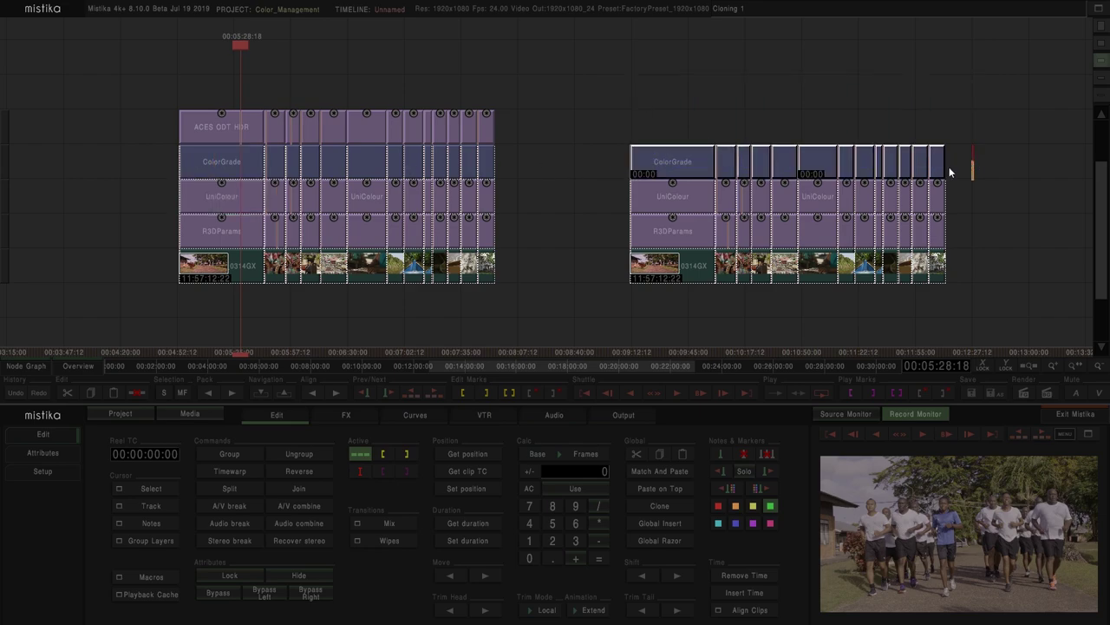
pyautogui.click(346, 416)
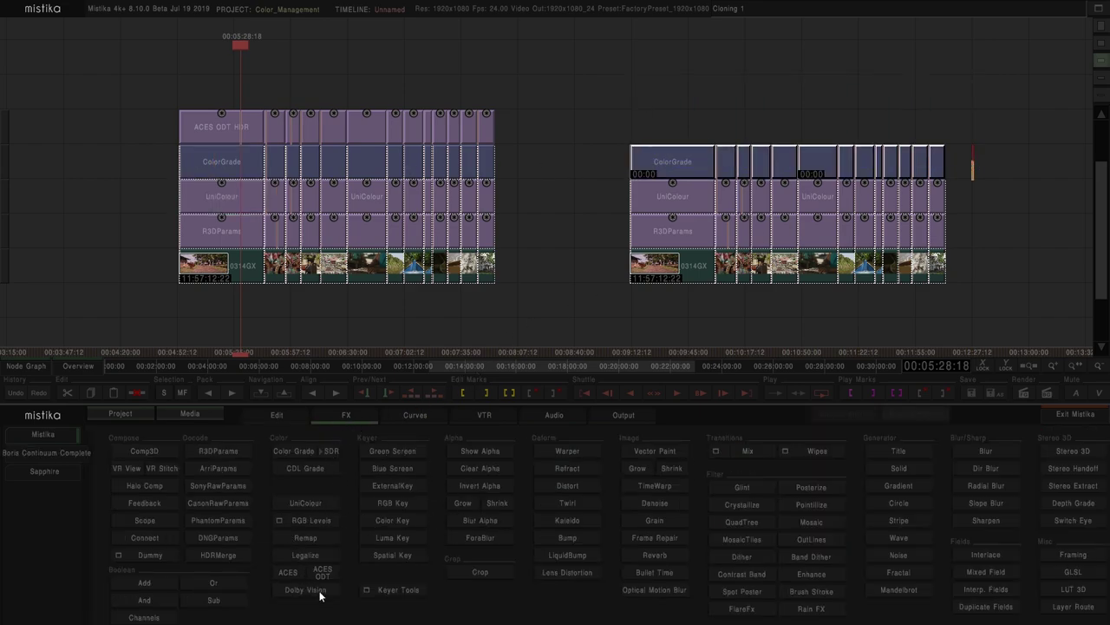
pyautogui.click(570, 165)
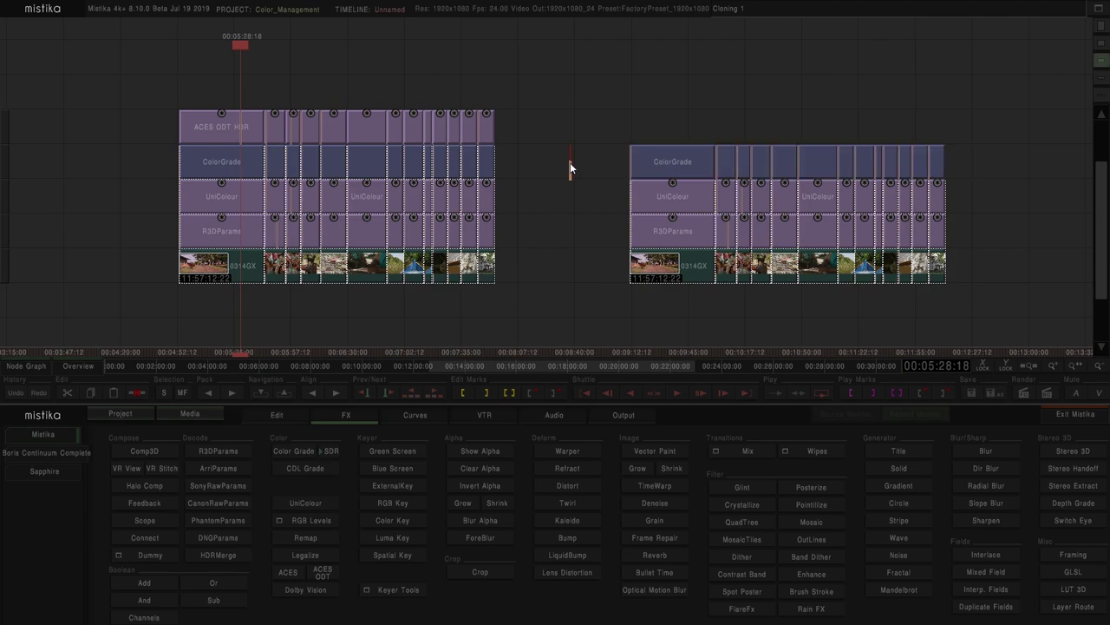
# Add a second ColorGrade on top of the existing ColorGrade in the cloned stack's first clip
pyautogui.moveTo(550, 94); pyautogui.dragTo(363, 89)
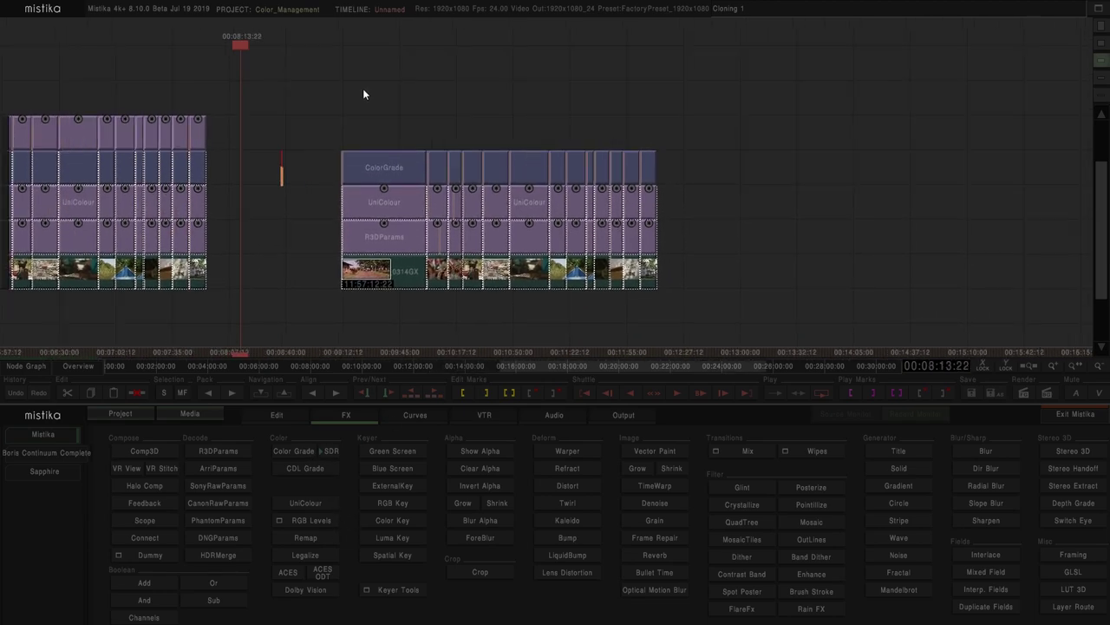
pyautogui.click(359, 169)
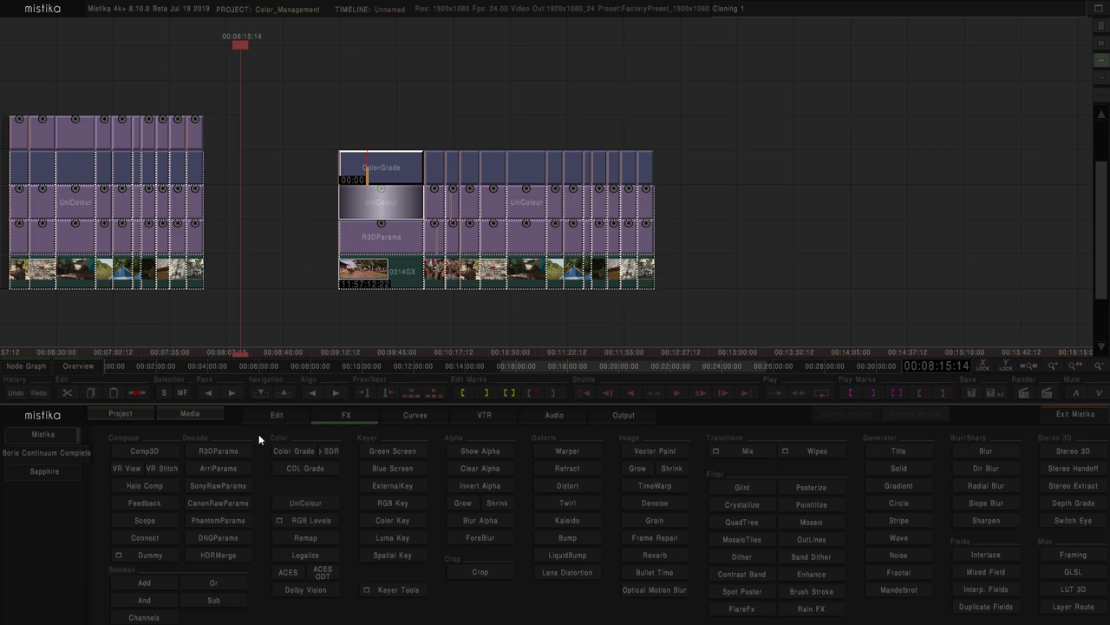
pyautogui.click(307, 450)
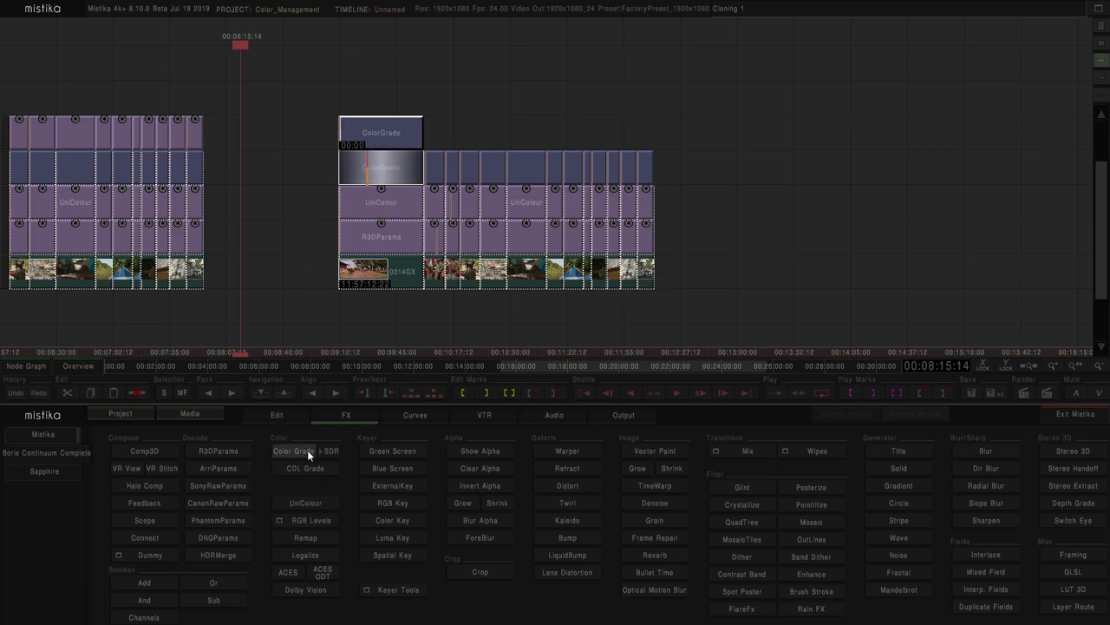
# Rename the added top ColorGrade layer as Grade SDR
pyautogui.click(282, 416)
pyautogui.click(43, 453)
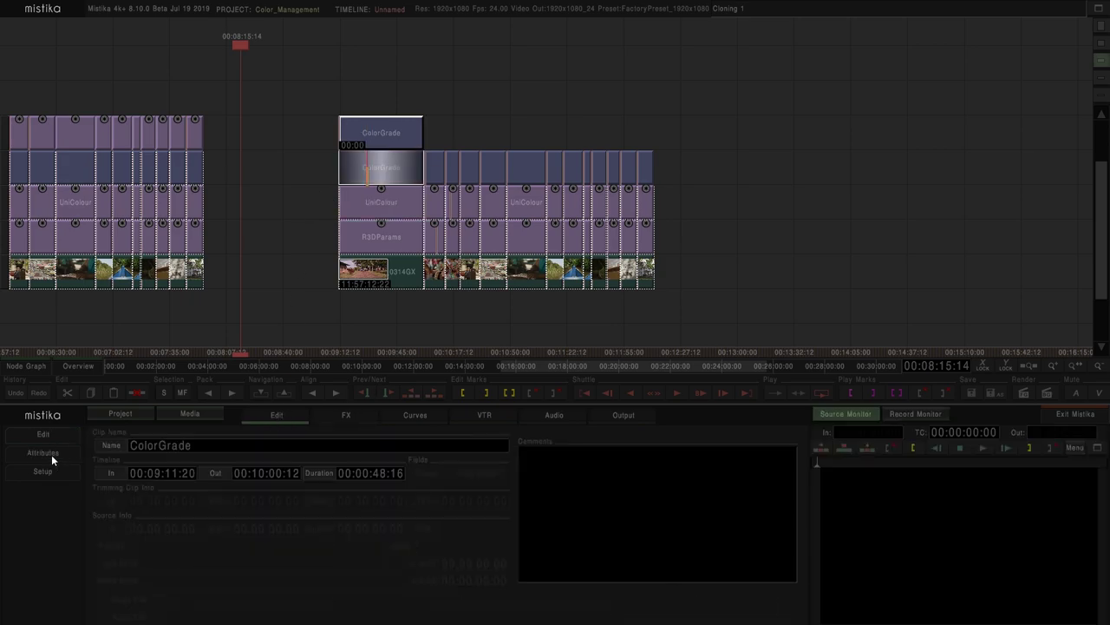
pyautogui.click(157, 447)
pyautogui.press('BackSpace')
pyautogui.press('BackSpace')
pyautogui.press('BackSpace')
pyautogui.press('BackSpace')
pyautogui.press('BackSpace')
pyautogui.press('Return')
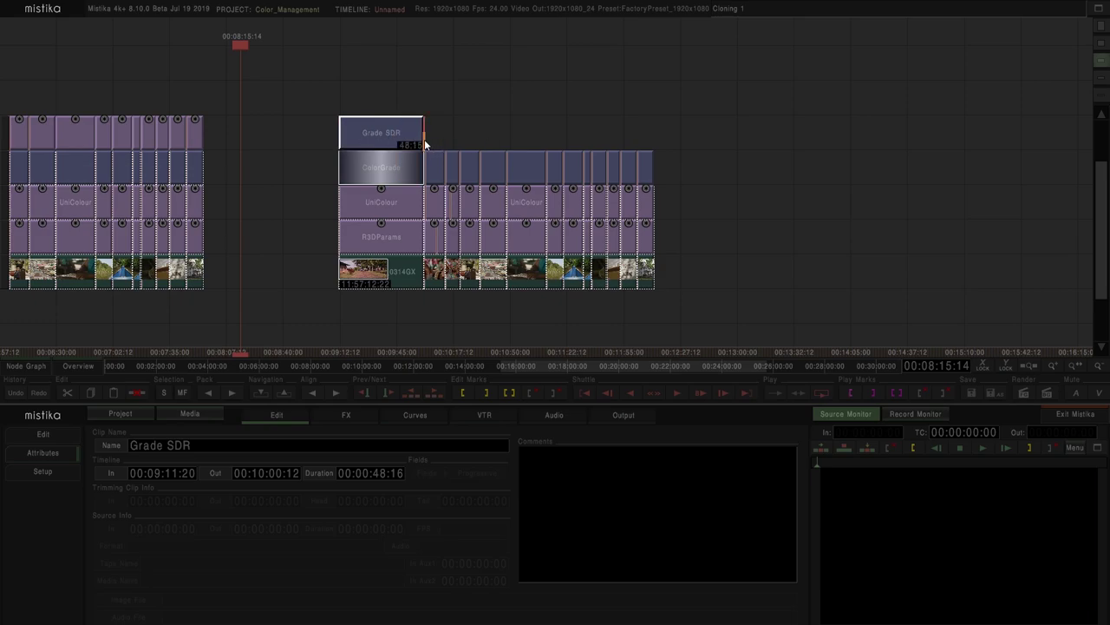
# Extend Grade SDR across the whole cloned stack and divide it per clip with the Split conform macro
pyautogui.moveTo(423, 144); pyautogui.dragTo(654, 144)
pyautogui.moveTo(720, 309); pyautogui.dragTo(456, 124)
pyautogui.click(282, 417)
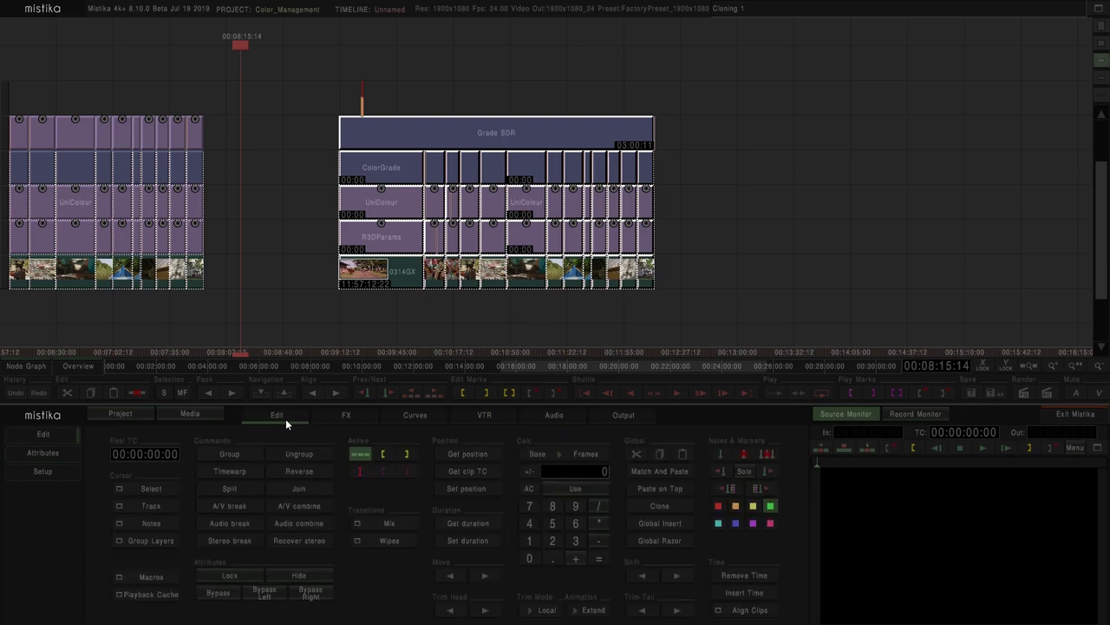
pyautogui.click(130, 576)
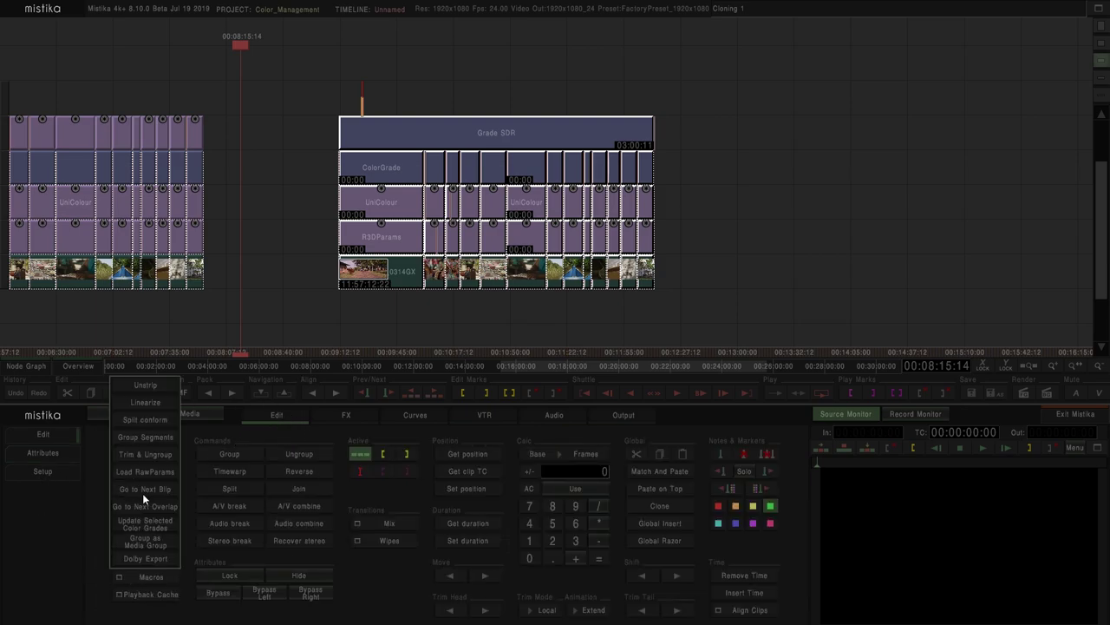
pyautogui.click(146, 419)
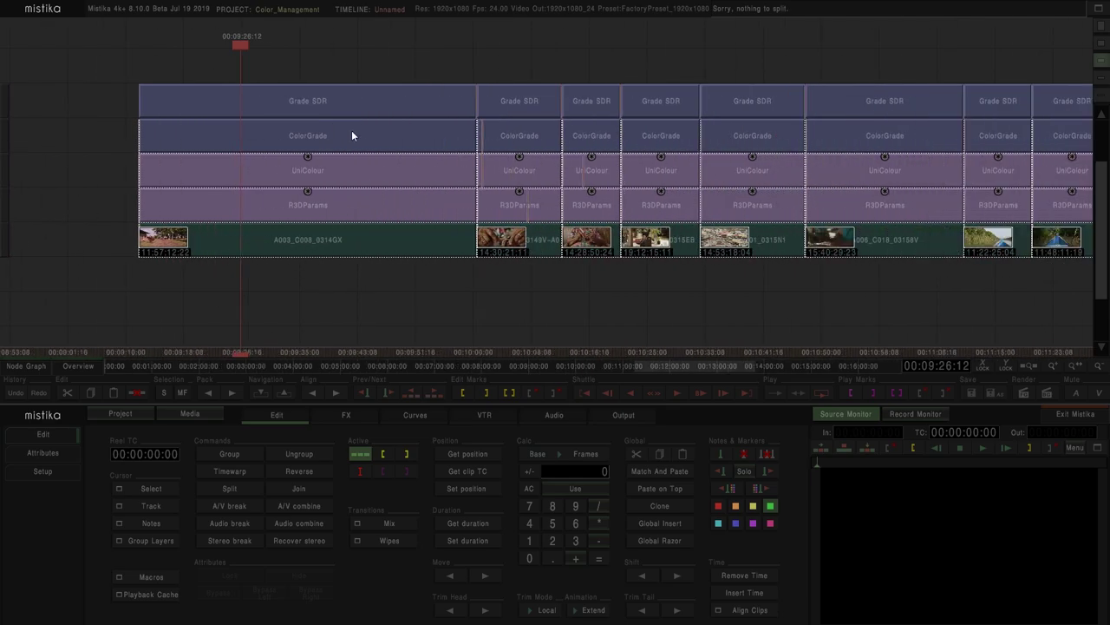
# Add an ACES ODT on top of Grade SDR in the cloned stack's first clip
pyautogui.click(351, 132)
pyautogui.scroll(-4, 278, 132)
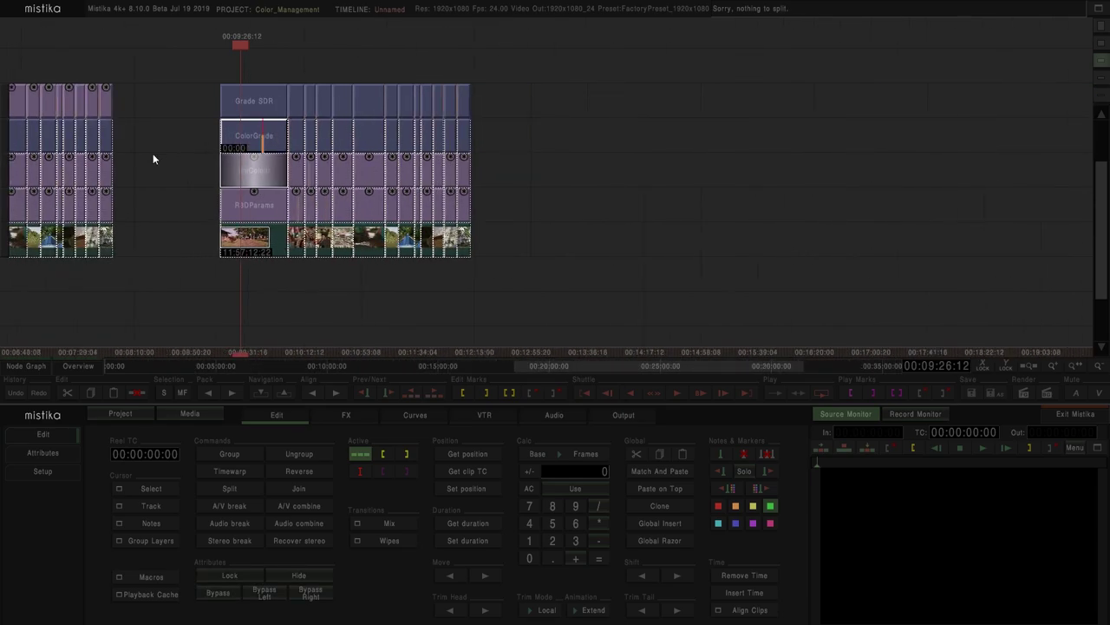
pyautogui.moveTo(152, 153); pyautogui.dragTo(328, 161)
pyautogui.moveTo(367, 102); pyautogui.dragTo(216, 92)
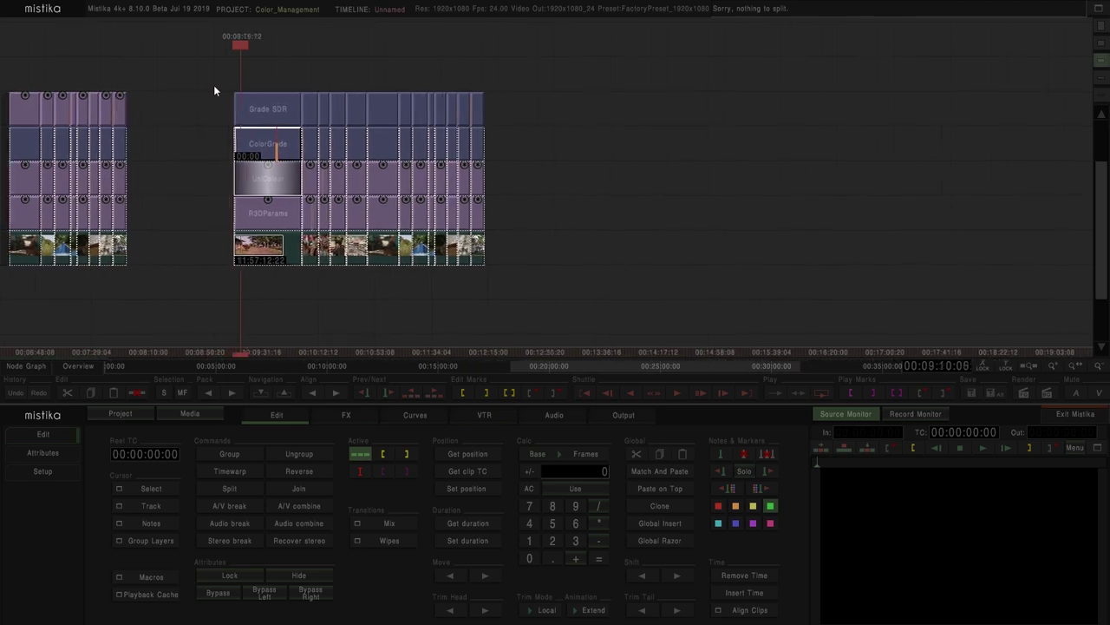
pyautogui.click(260, 109)
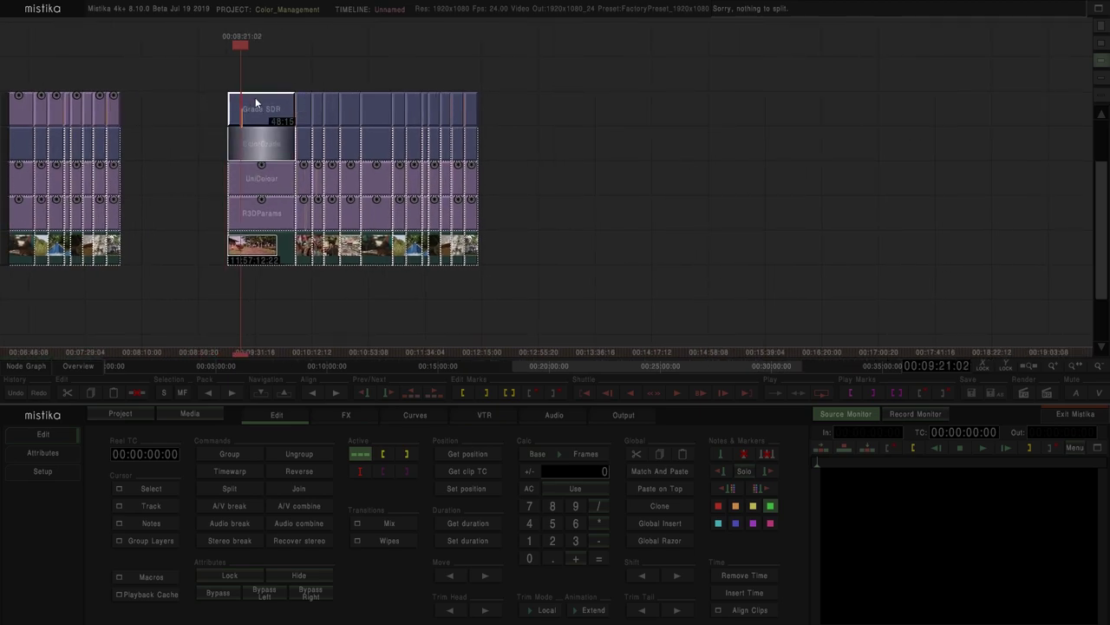
pyautogui.click(343, 414)
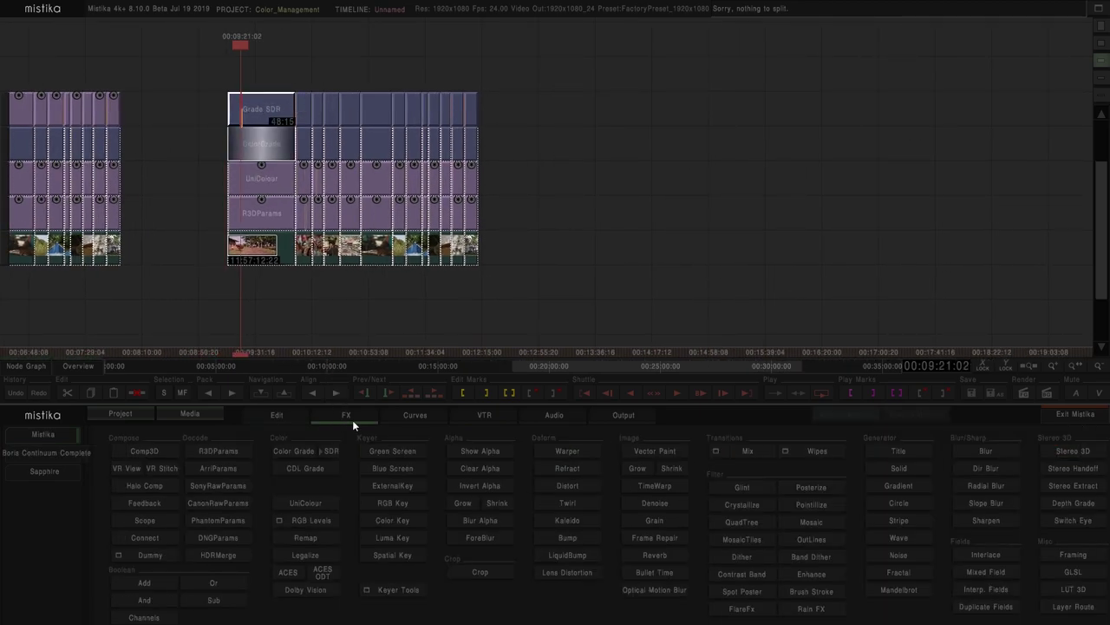
pyautogui.click(321, 571)
# Rename the added ACES ODT layer as ACES ODT SDR
pyautogui.click(271, 414)
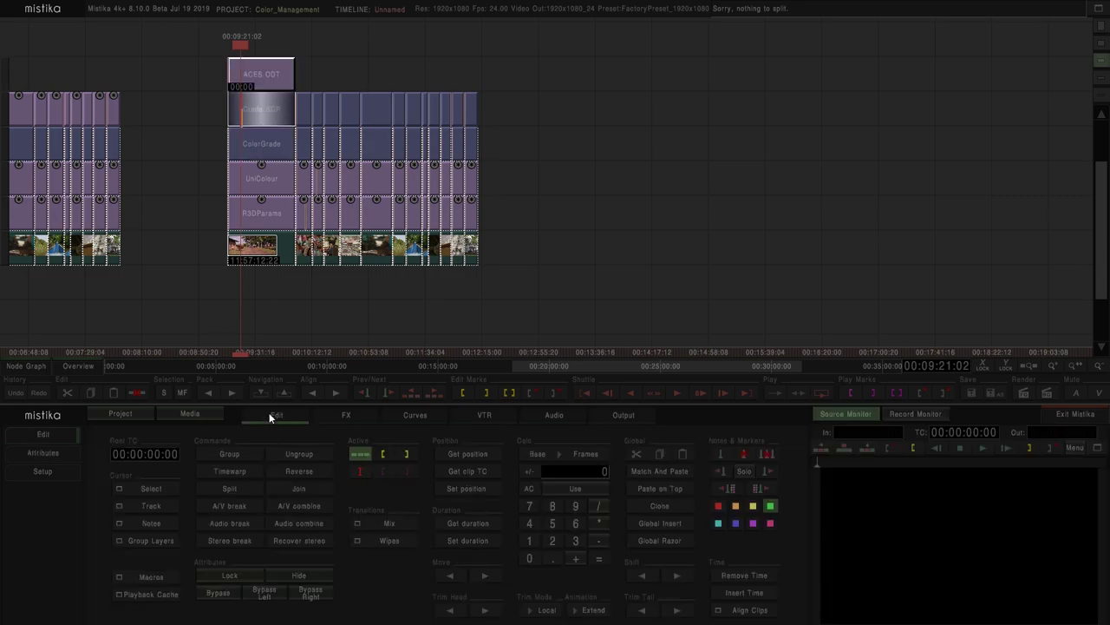
pyautogui.click(70, 453)
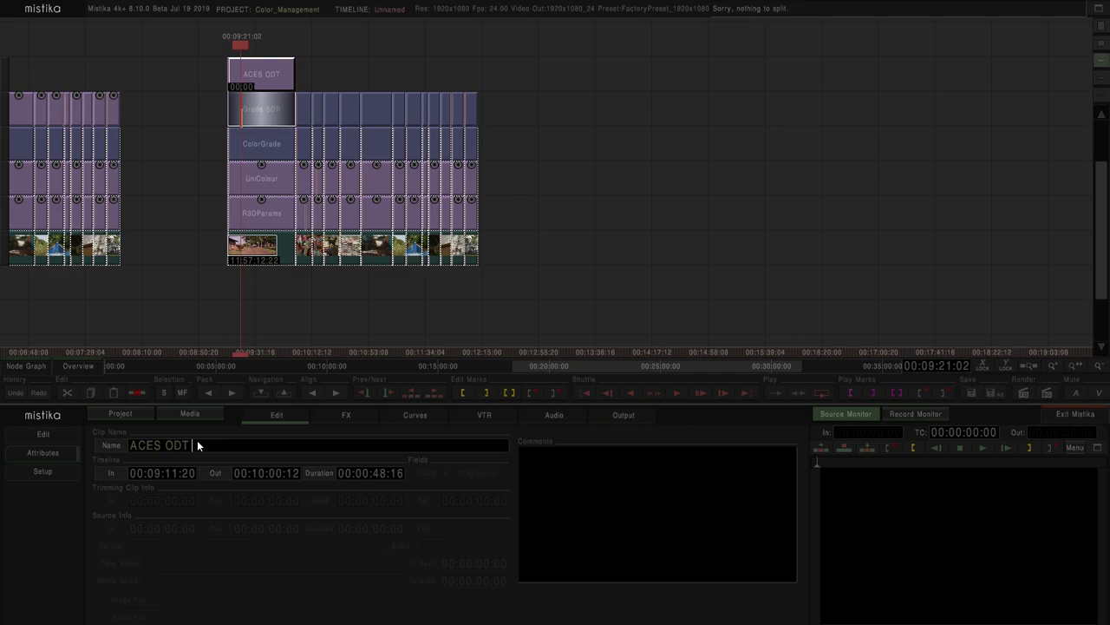
pyautogui.write('DR')
pyautogui.press('Return')
# Extend ACES ODT SDR over the full cloned stack and divide it per clip with the Split conform macro
pyautogui.moveTo(295, 88); pyautogui.dragTo(395, 80)
pyautogui.moveTo(268, 80); pyautogui.dragTo(472, 77)
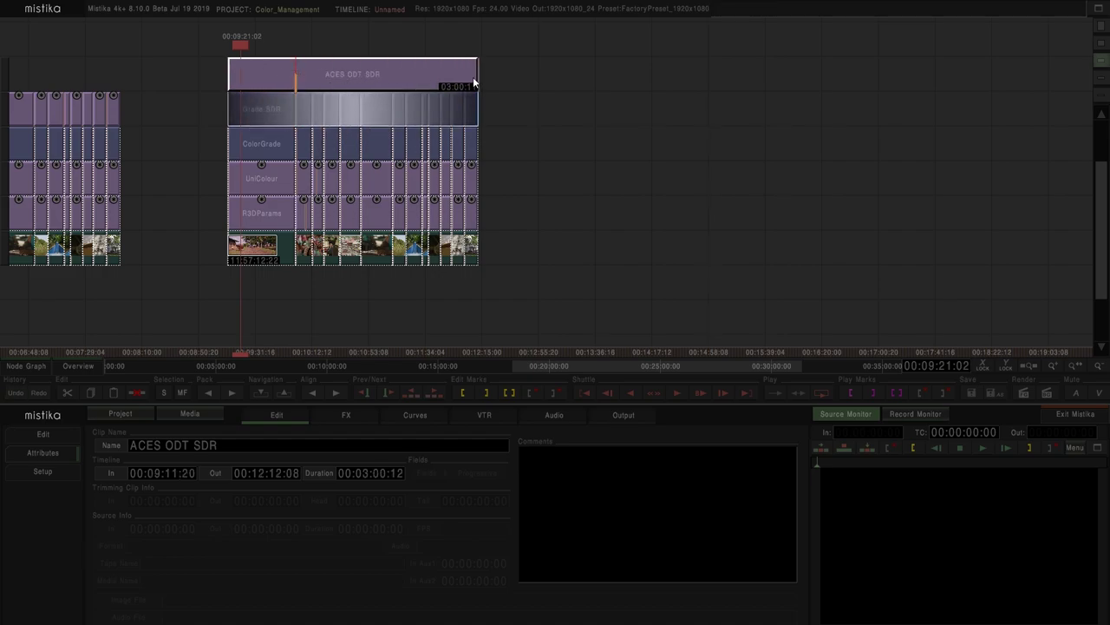
pyautogui.moveTo(553, 298); pyautogui.dragTo(211, 77)
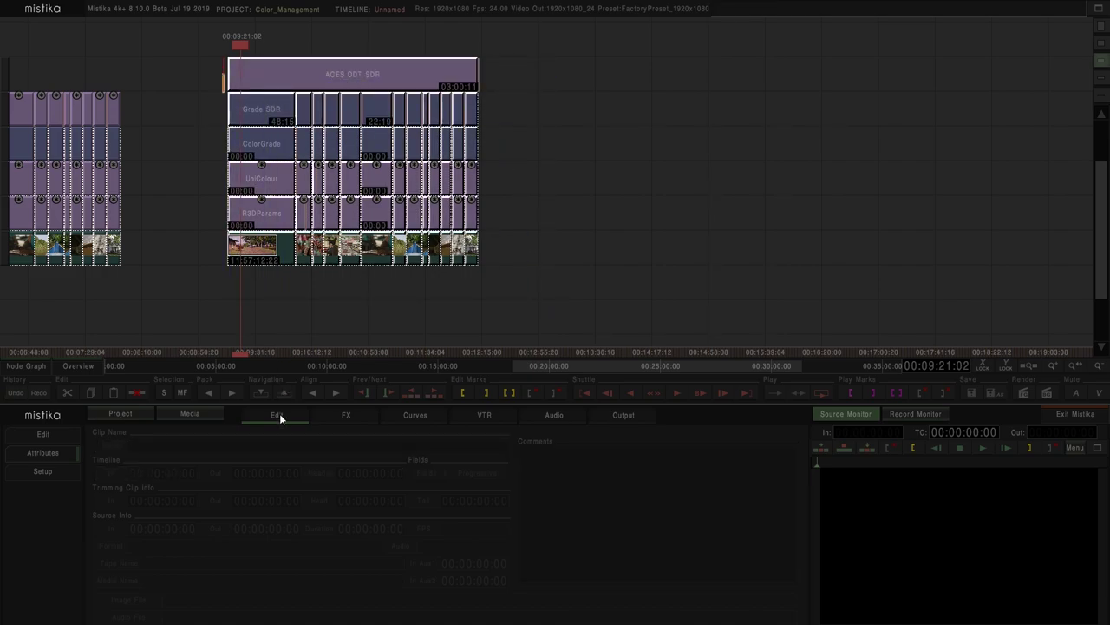
pyautogui.click(331, 416)
pyautogui.click(292, 417)
pyautogui.click(151, 577)
pyautogui.click(148, 421)
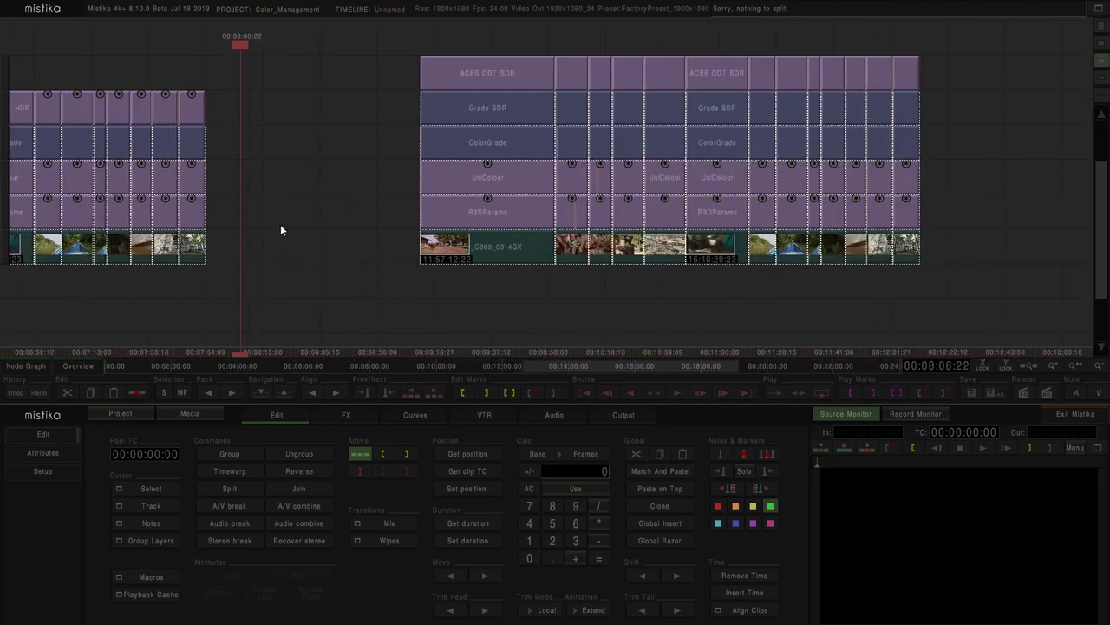
# Copy all clips and effects of the original HDR stack, including ACES ODT HDR
pyautogui.moveTo(368, 256); pyautogui.dragTo(560, 59)
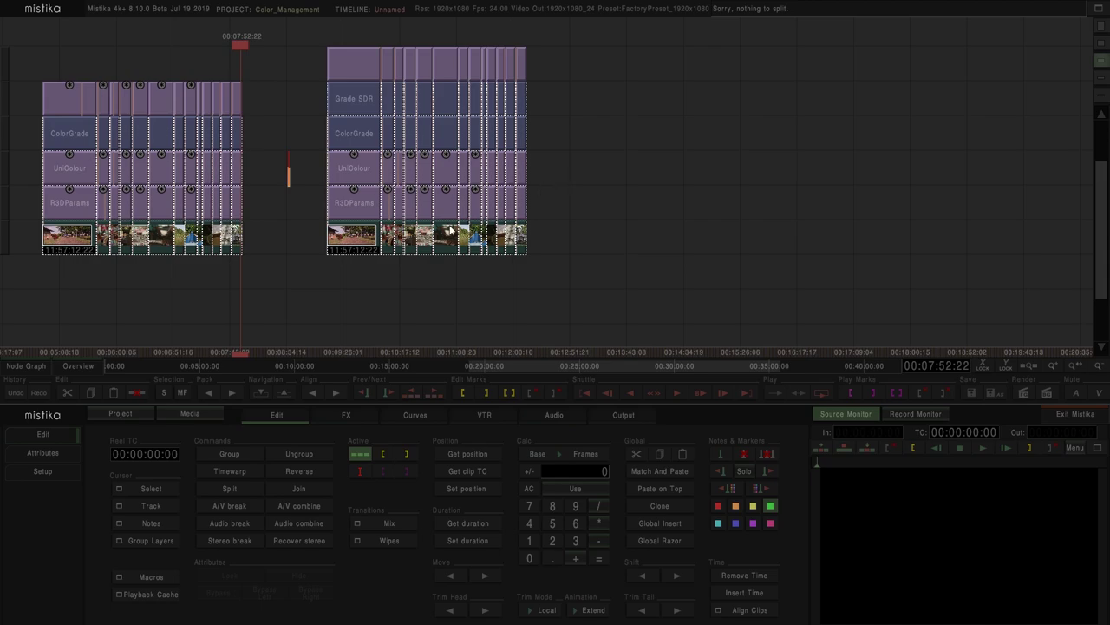
pyautogui.moveTo(571, 237); pyautogui.dragTo(764, 281)
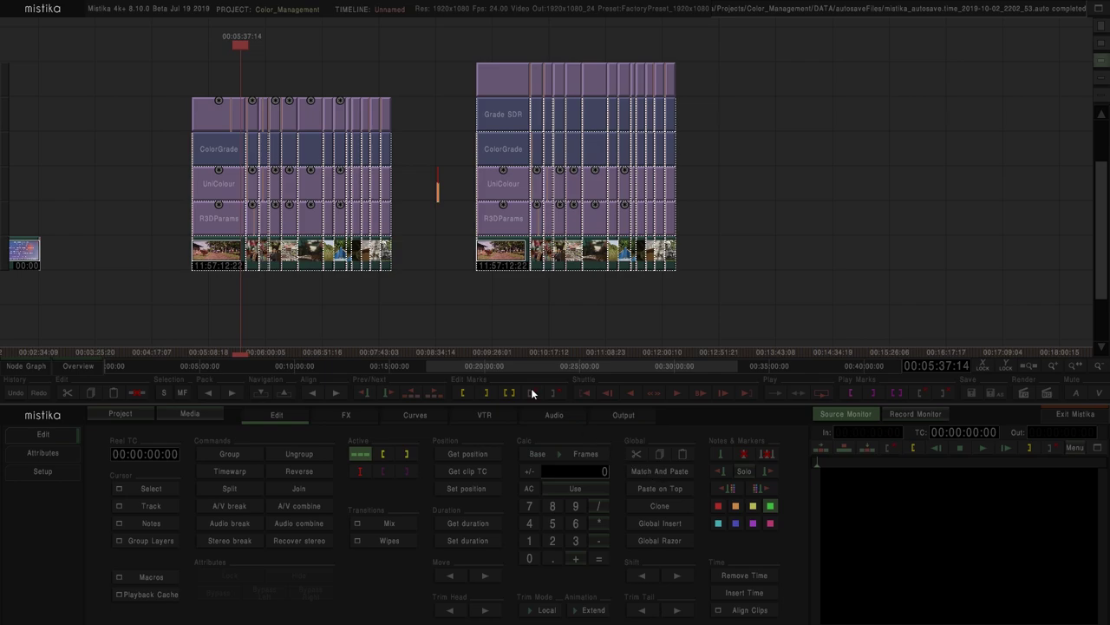
pyautogui.moveTo(423, 299); pyautogui.dragTo(149, 71)
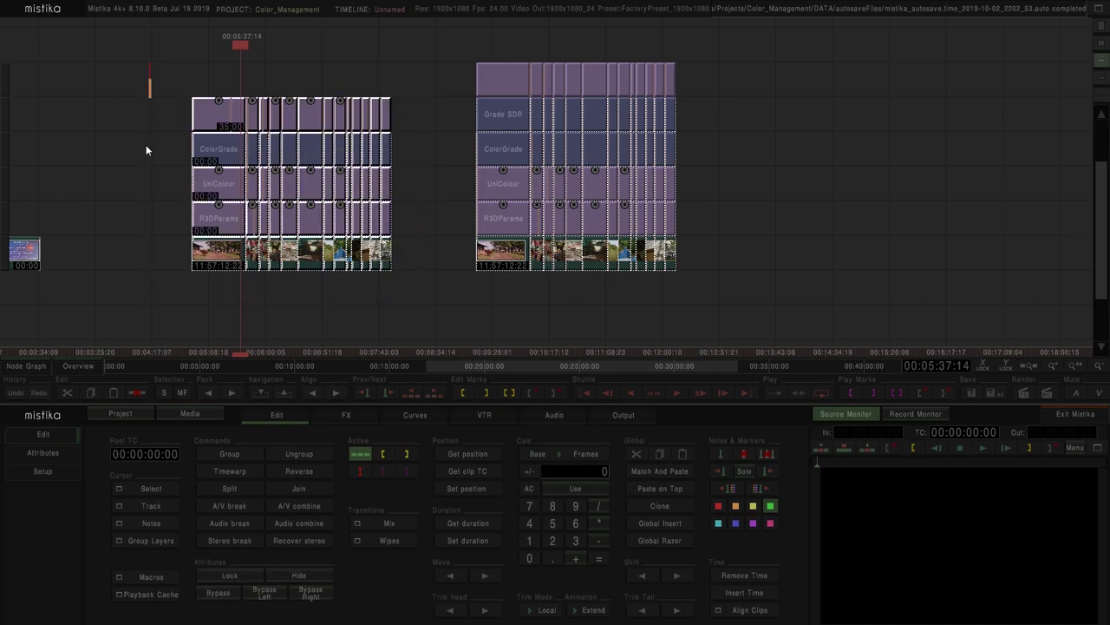
pyautogui.click(88, 392)
# Try Match And Paste onto the SDR stack, matching media source path, timecode range and reelname and replacing existing effects, and undo it
pyautogui.moveTo(746, 305); pyautogui.dragTo(449, 54)
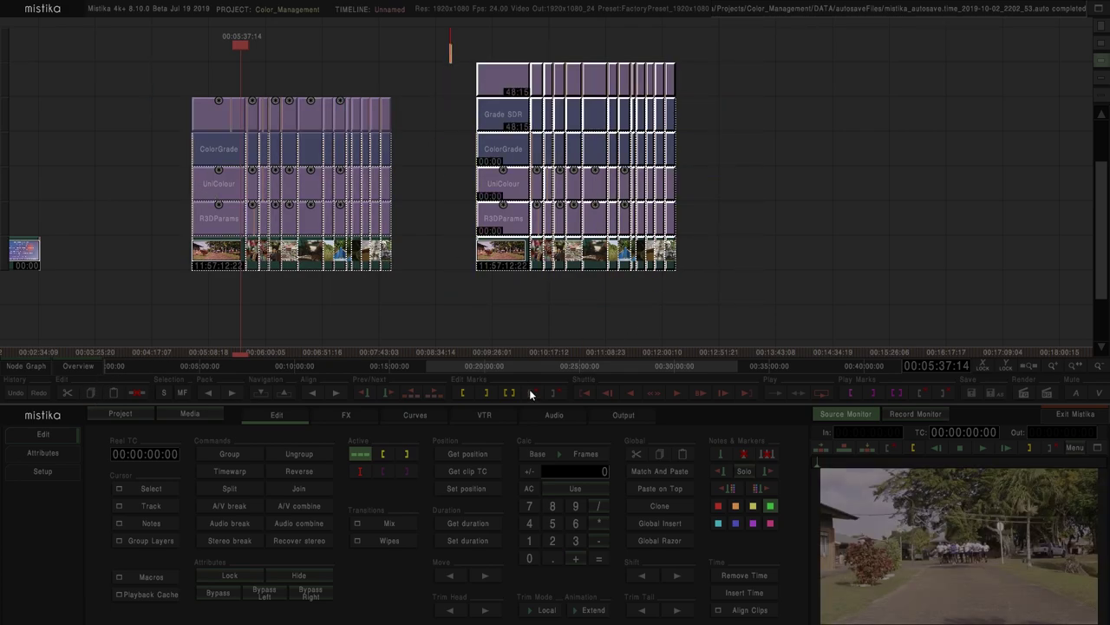
pyautogui.click(647, 470)
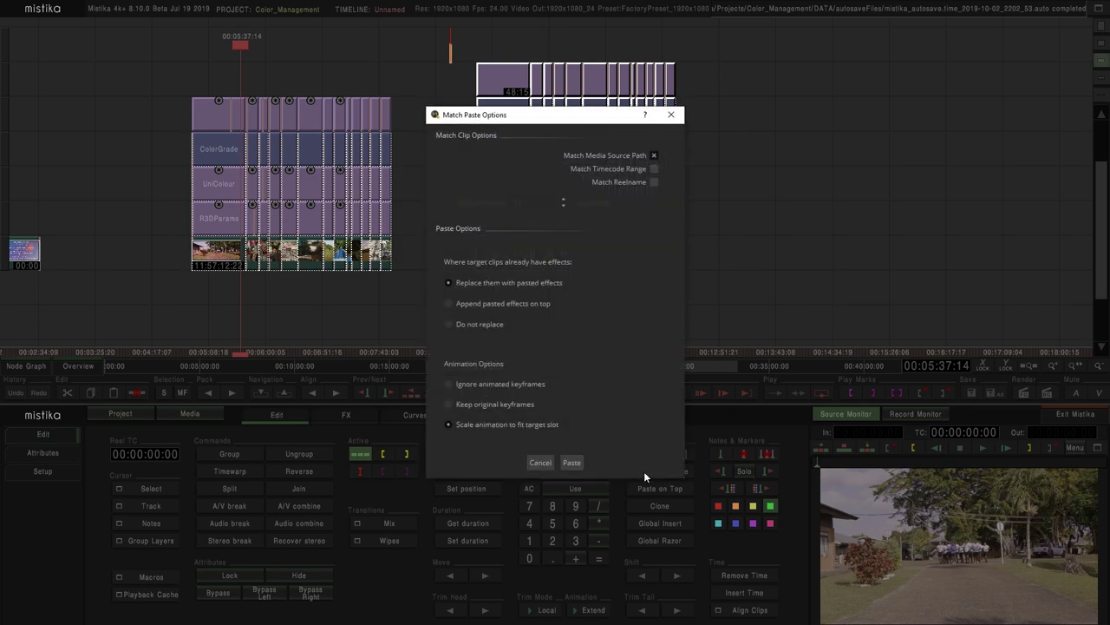
pyautogui.click(653, 169)
pyautogui.click(652, 182)
pyautogui.moveTo(592, 115); pyautogui.dragTo(558, 247)
pyautogui.moveTo(524, 392); pyautogui.dragTo(676, 277)
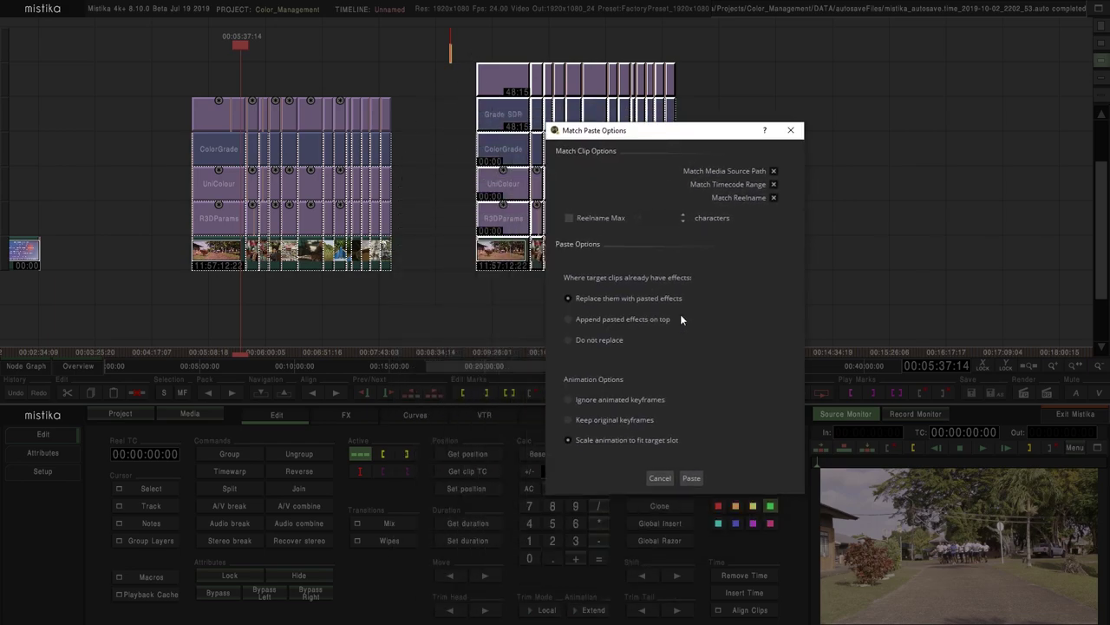
pyautogui.click(691, 478)
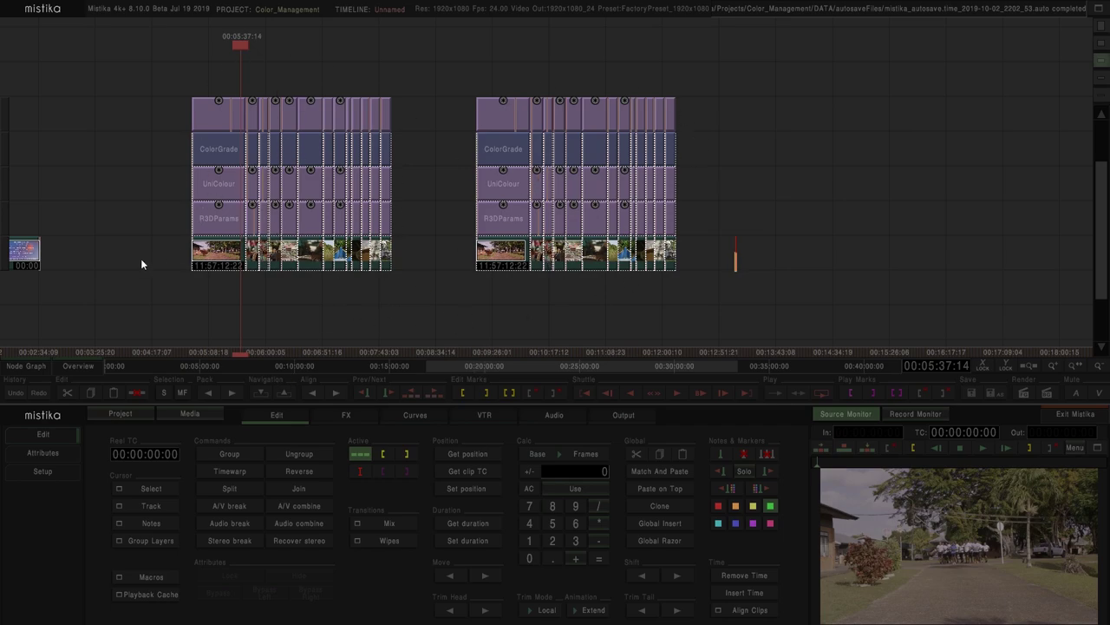
pyautogui.click(25, 394)
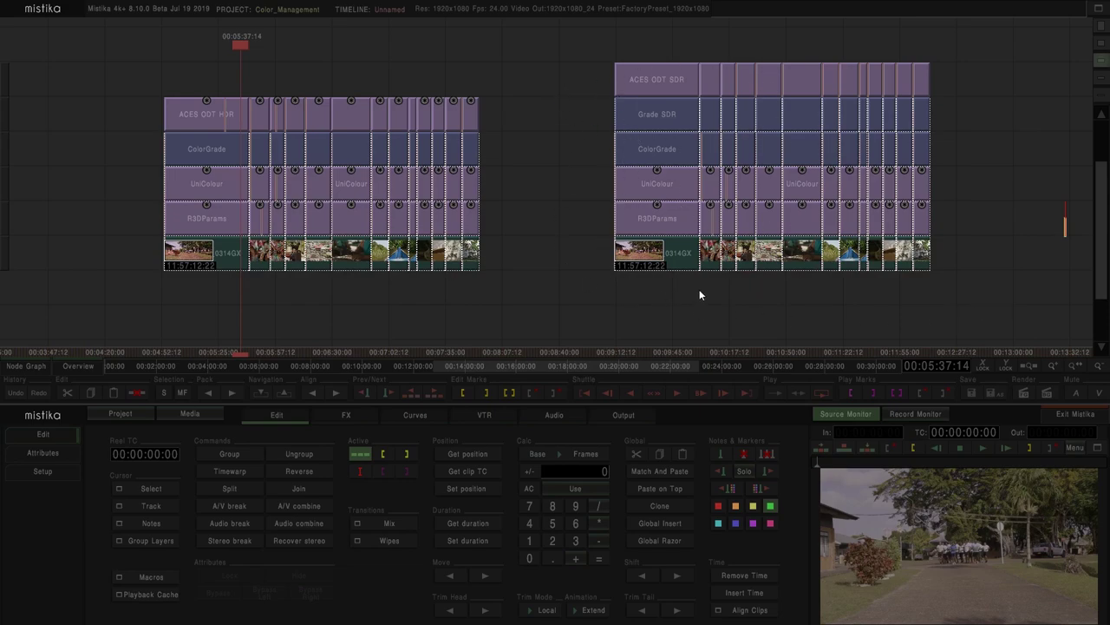
# Lock the ACES ODT HDR layer across all clips of the original stack
pyautogui.click(520, 289)
pyautogui.moveTo(273, 121); pyautogui.dragTo(512, 121)
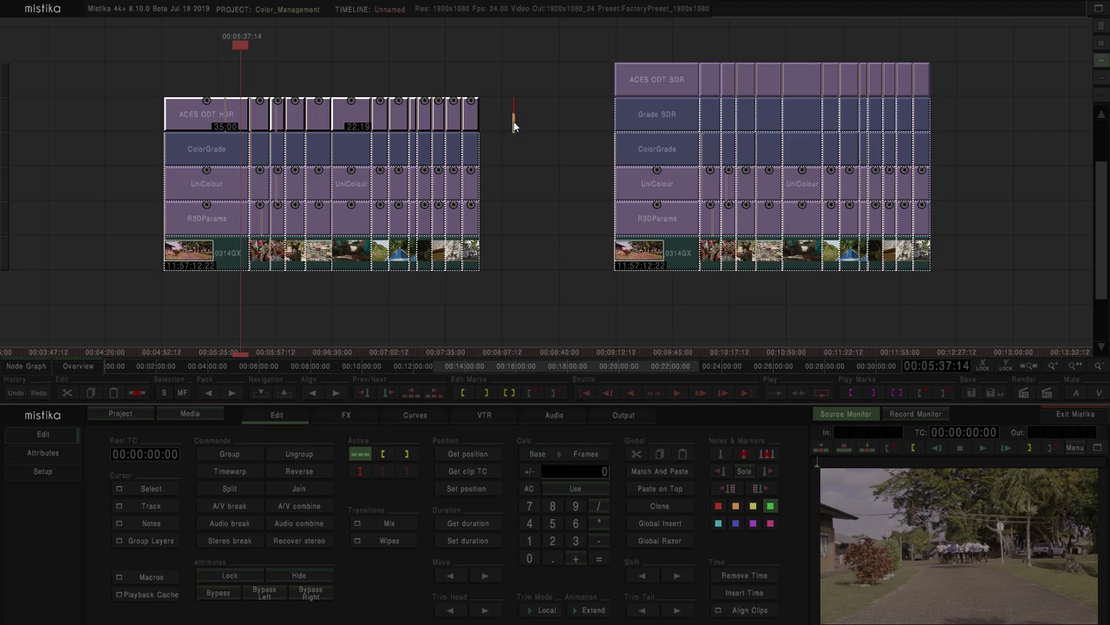
pyautogui.press('l')
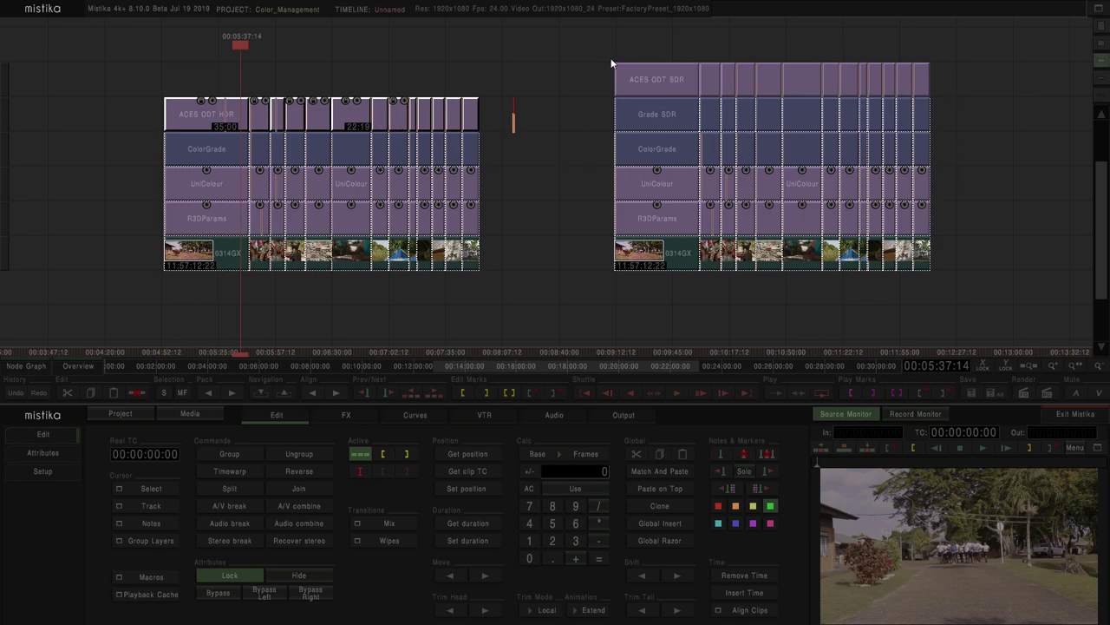
# Lock the ACES ODT SDR and Grade SDR layers across all clips of the cloned stack
pyautogui.moveTo(579, 37); pyautogui.dragTo(975, 118)
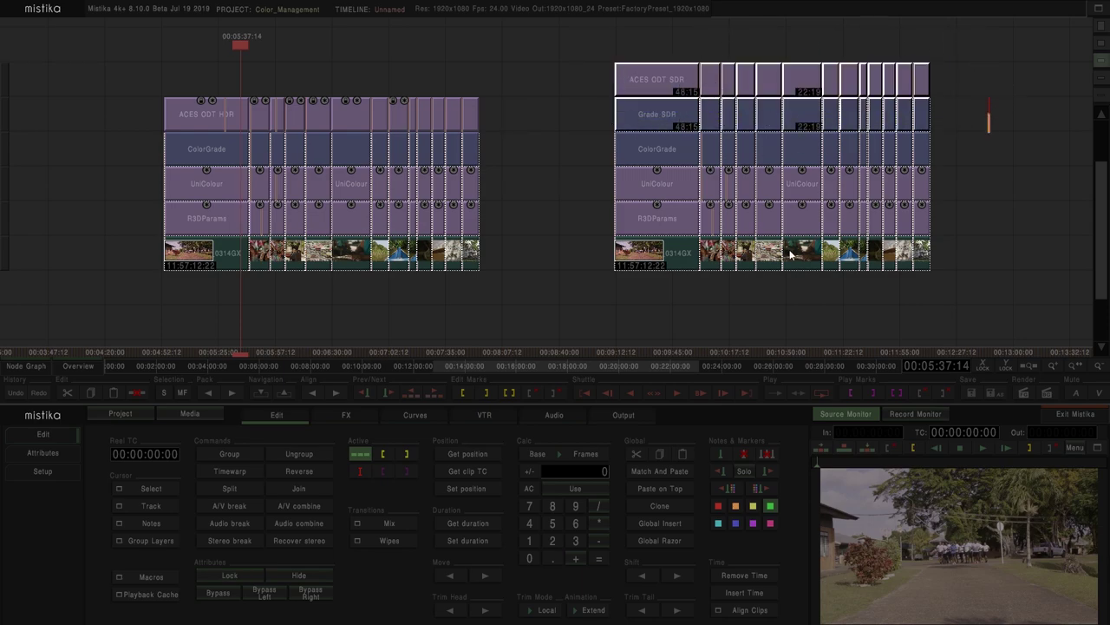
pyautogui.click(520, 221)
pyautogui.scroll(2, 498, 228)
pyautogui.scroll(-1, 498, 228)
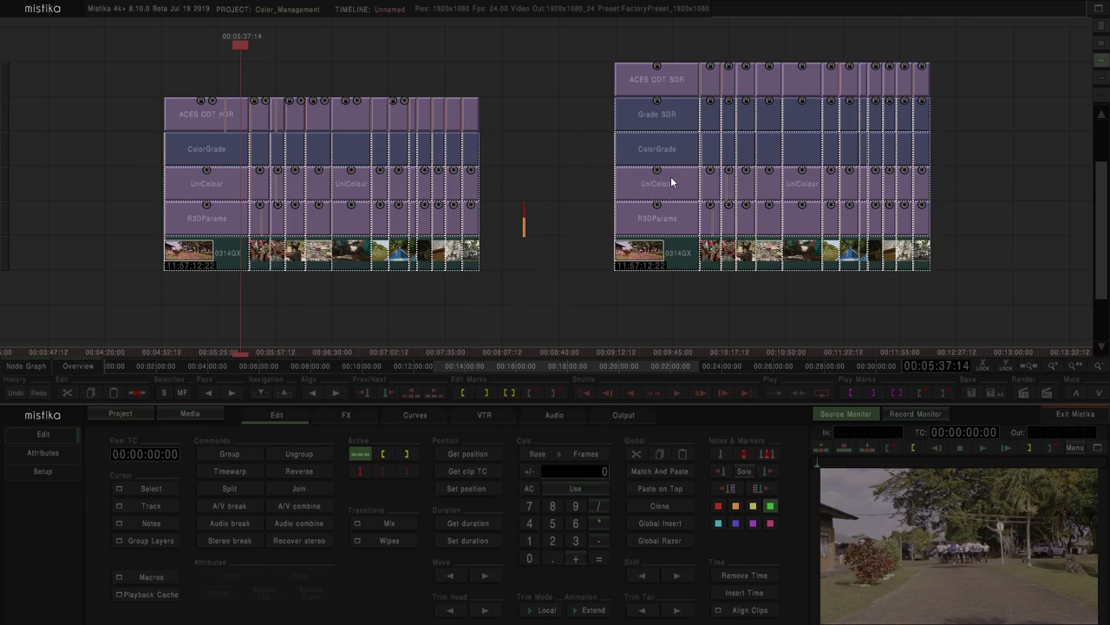
# Review the original stack's unlocked ColorGrade, UniColour and R3DParams layers and inspect the first clip's UniColour settings
pyautogui.moveTo(524, 310); pyautogui.dragTo(130, 154)
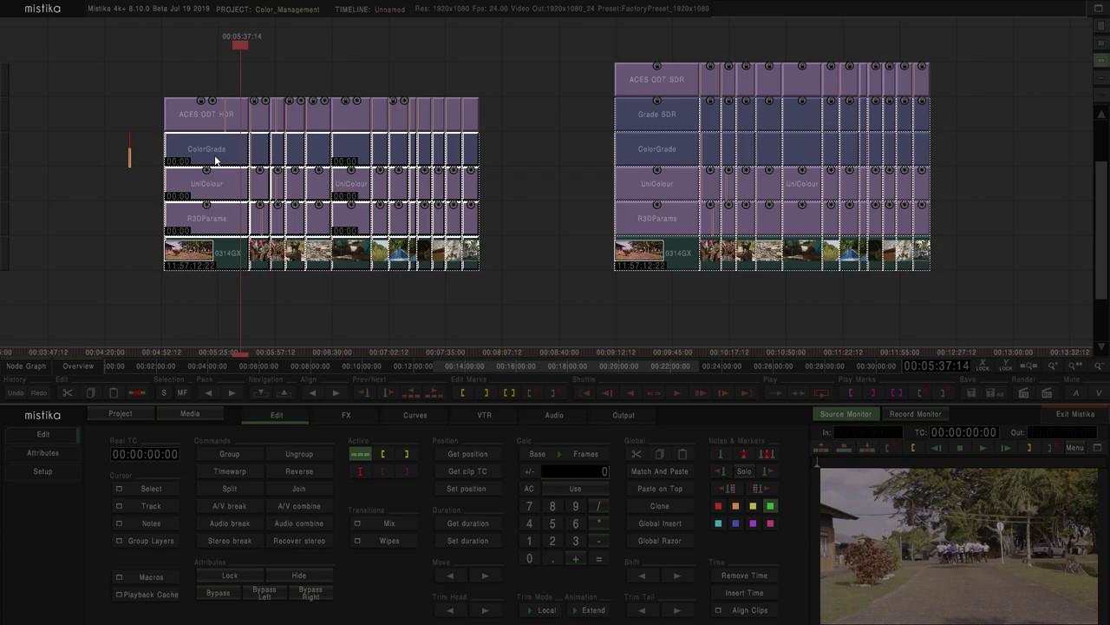
pyautogui.click(67, 191)
pyautogui.click(213, 163)
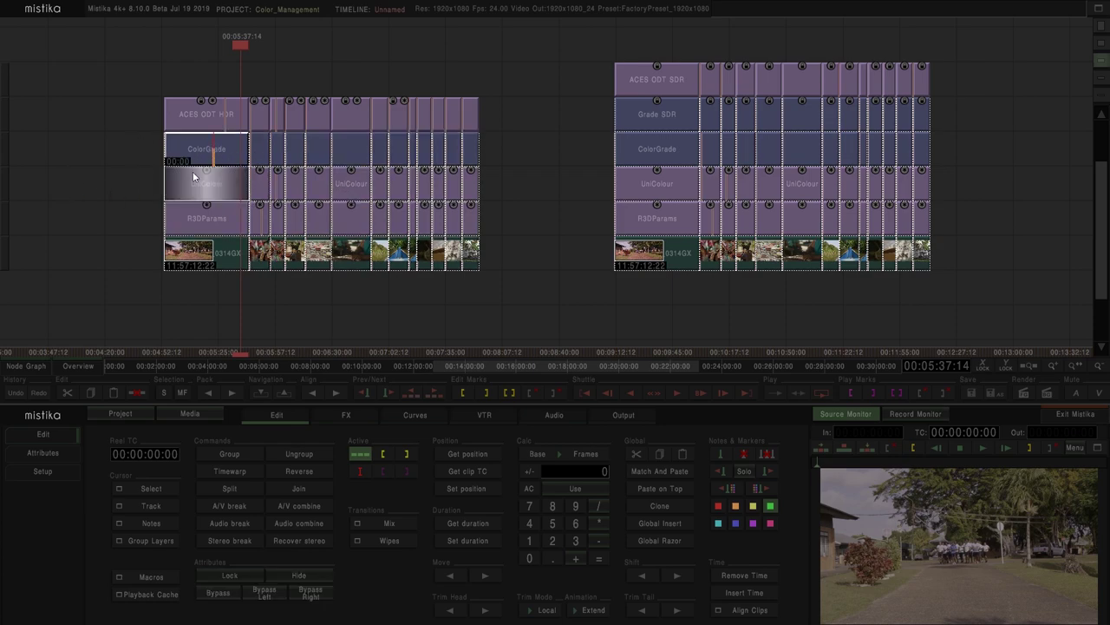
pyautogui.click(209, 187)
pyautogui.click(216, 155)
pyautogui.click(220, 189)
pyautogui.click(208, 219)
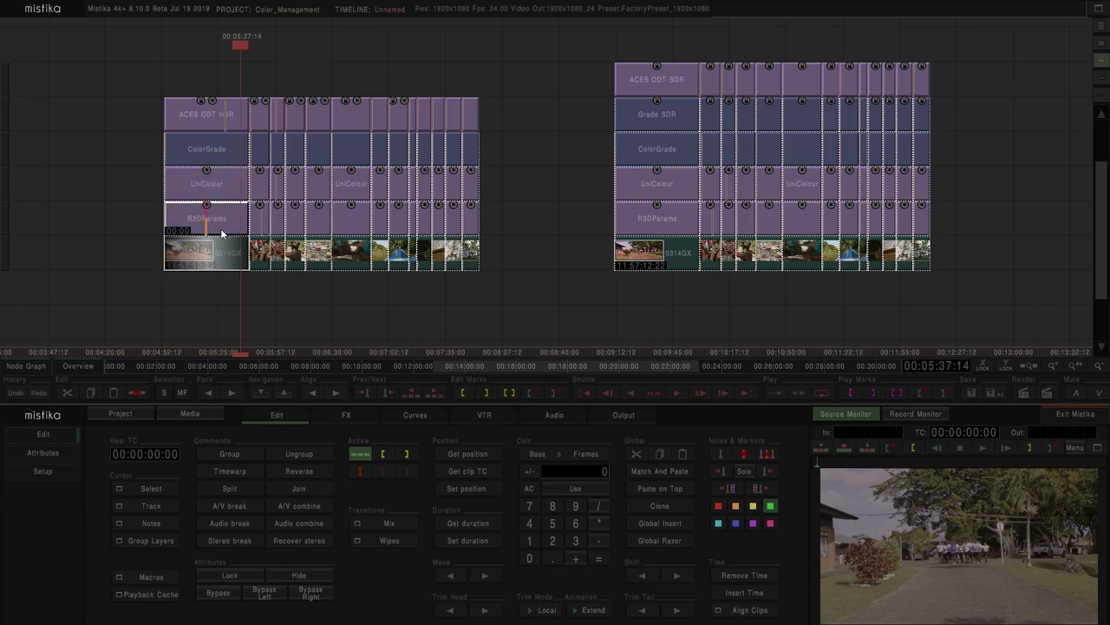
pyautogui.doubleClick(222, 191)
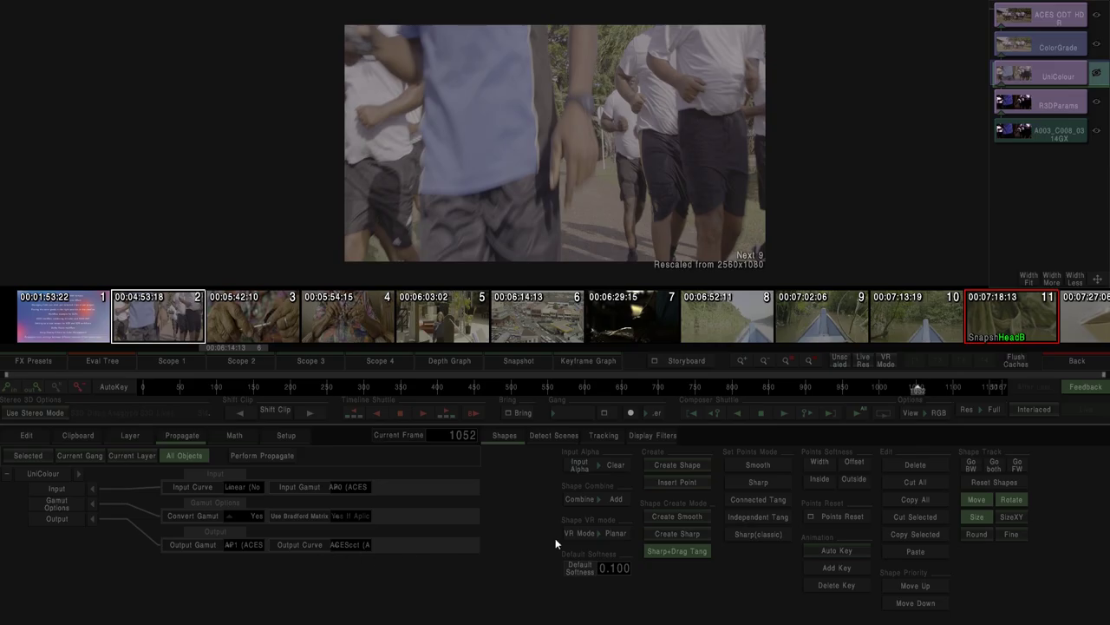
pyautogui.click(1074, 362)
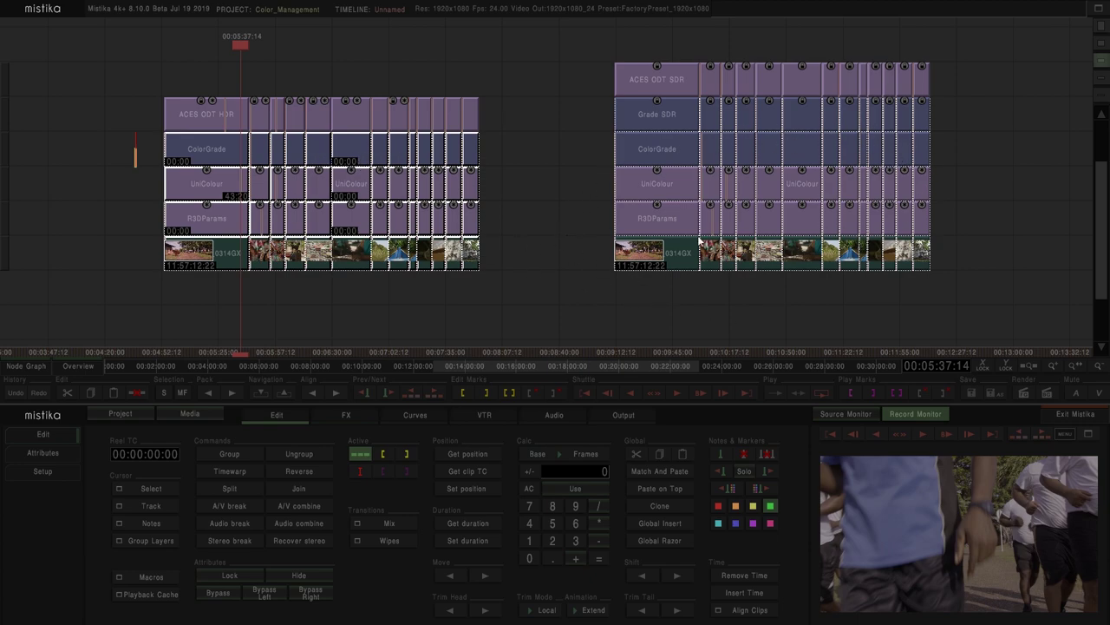
# Shift the gamma balance of the second clip's ColorGrade in the original HDR stack to a strong orange and return to the timeline
pyautogui.click(506, 318)
pyautogui.doubleClick(260, 156)
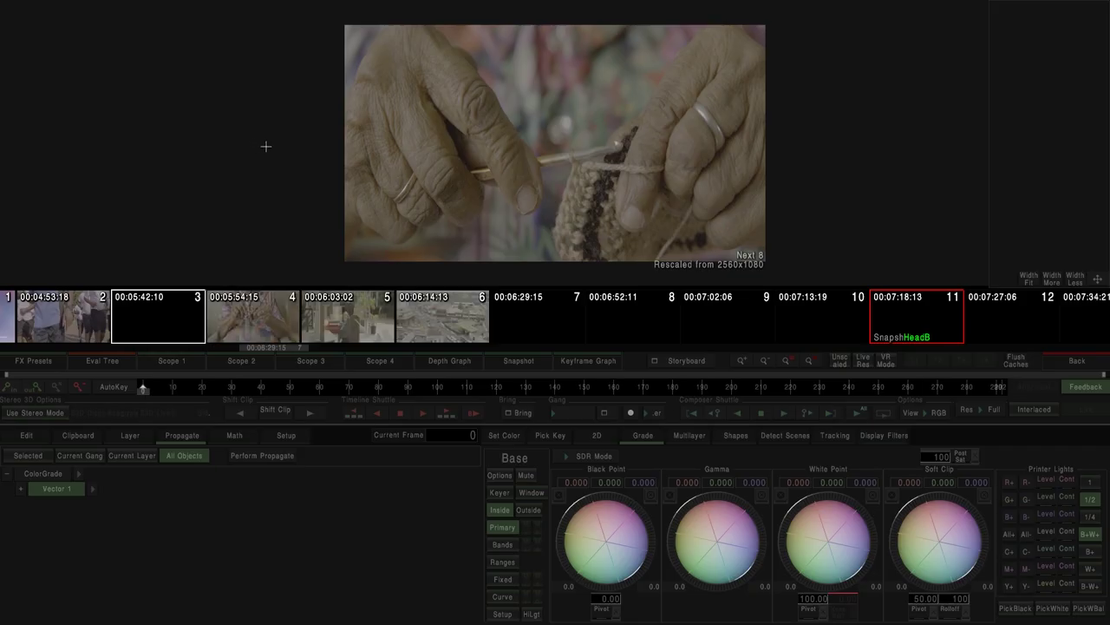
pyautogui.moveTo(707, 538); pyautogui.dragTo(729, 531)
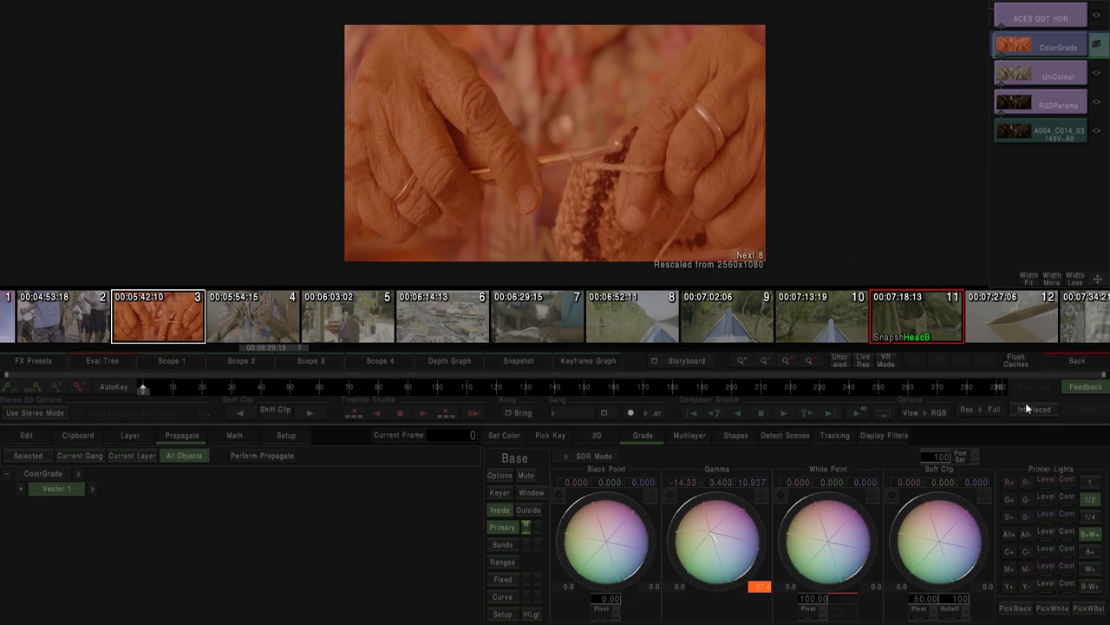
pyautogui.click(1069, 363)
# Copy the HDR stack and Match And Paste it onto the SDR stack, matching source path, timecode range and reelname and replacing existing effects
pyautogui.moveTo(524, 314); pyautogui.dragTo(104, 84)
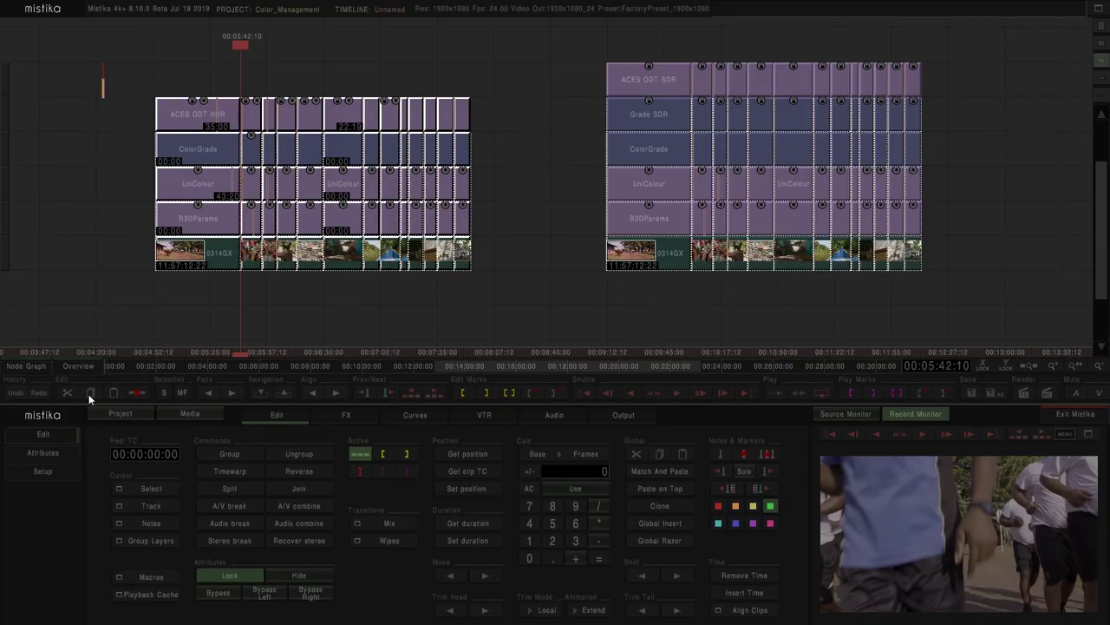
pyautogui.moveTo(553, 301); pyautogui.dragTo(961, 31)
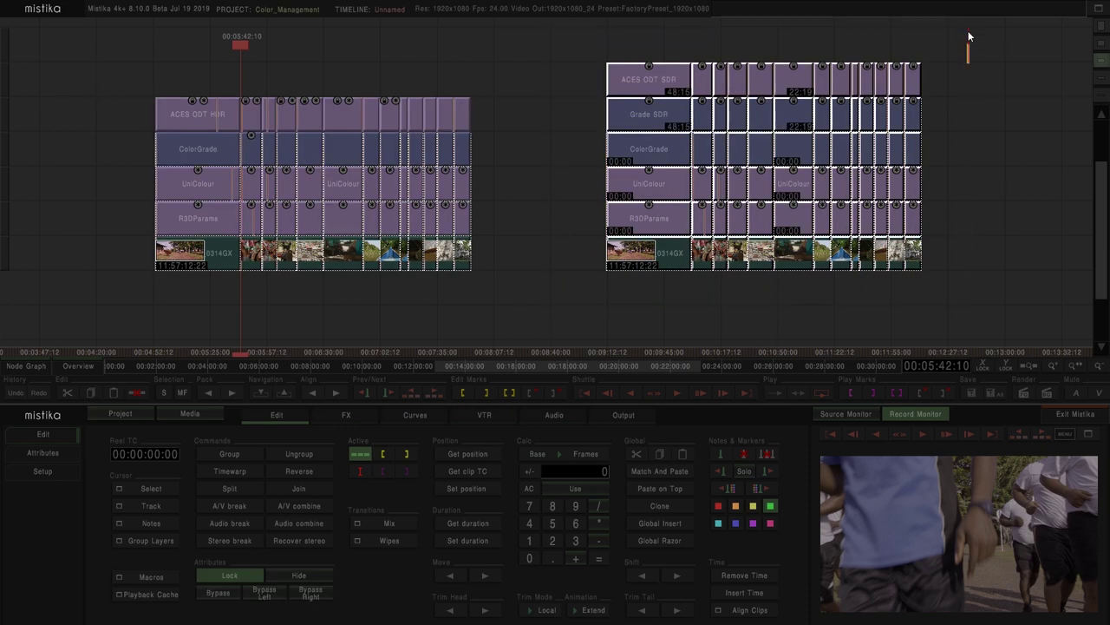
pyautogui.click(649, 473)
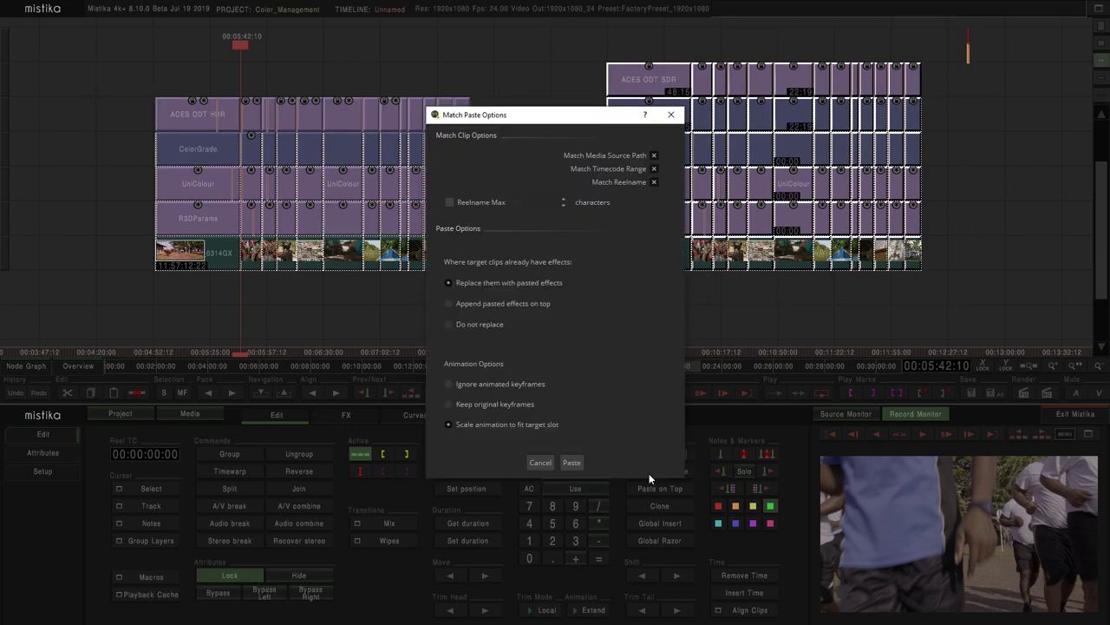
pyautogui.click(570, 463)
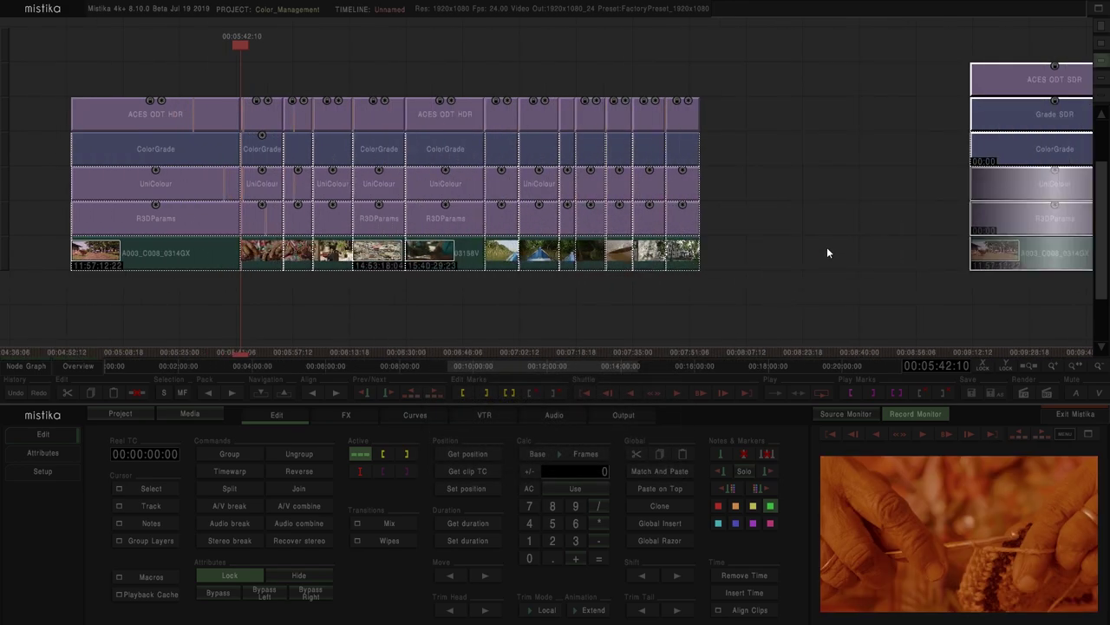
# Check the second clip's ColorGrade in the SDR stack for the transferred gamma adjustment
pyautogui.click(629, 242)
pyautogui.moveTo(506, 236); pyautogui.dragTo(56, 224)
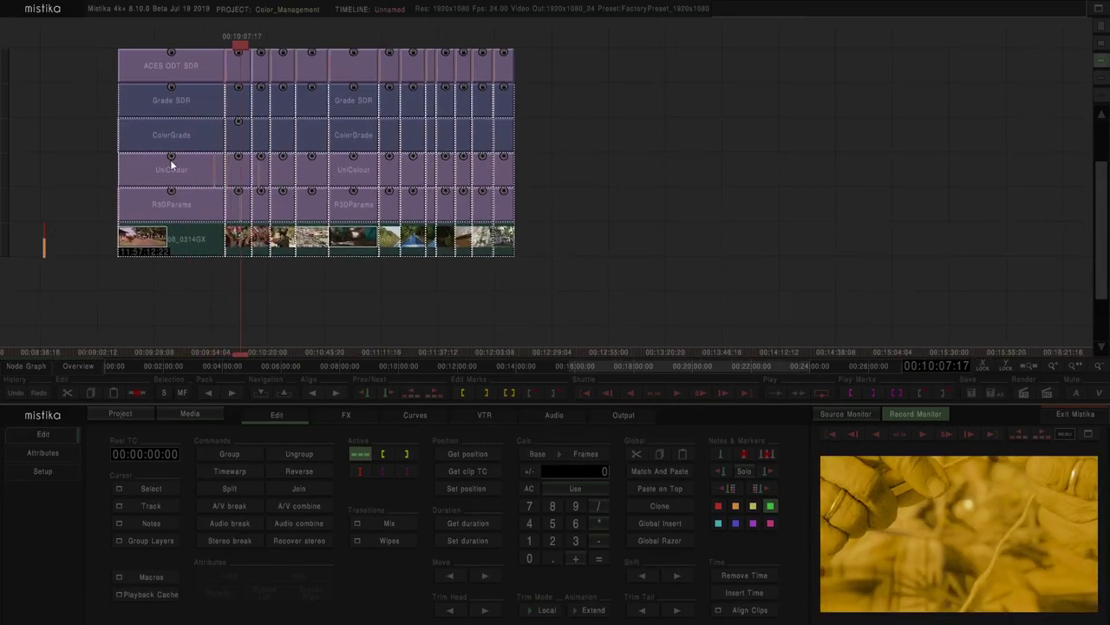
pyautogui.doubleClick(235, 130)
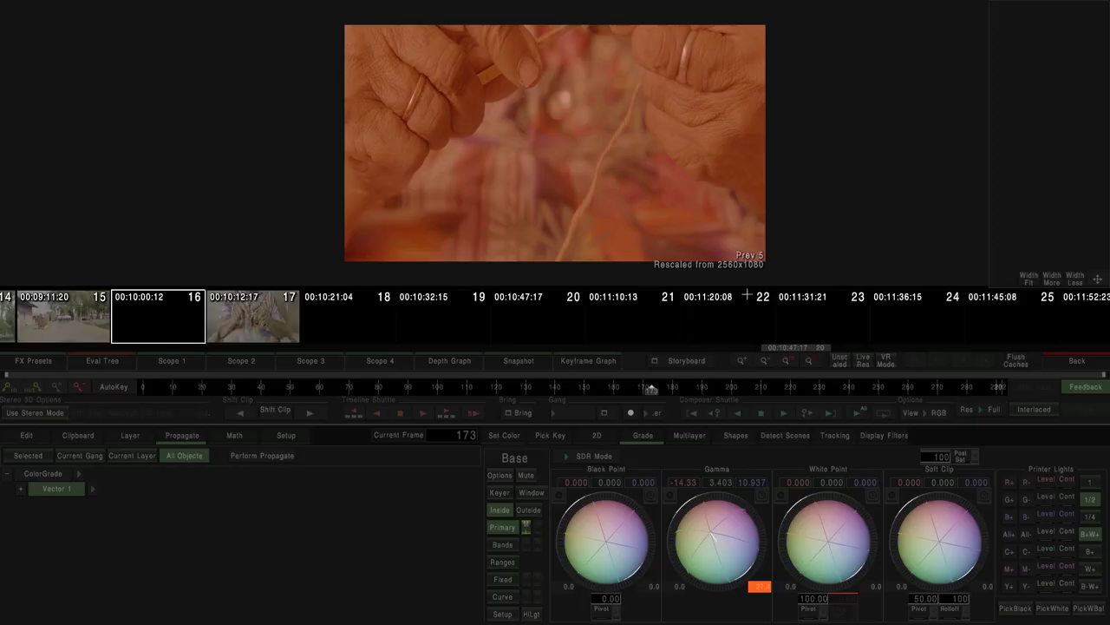
pyautogui.click(1060, 361)
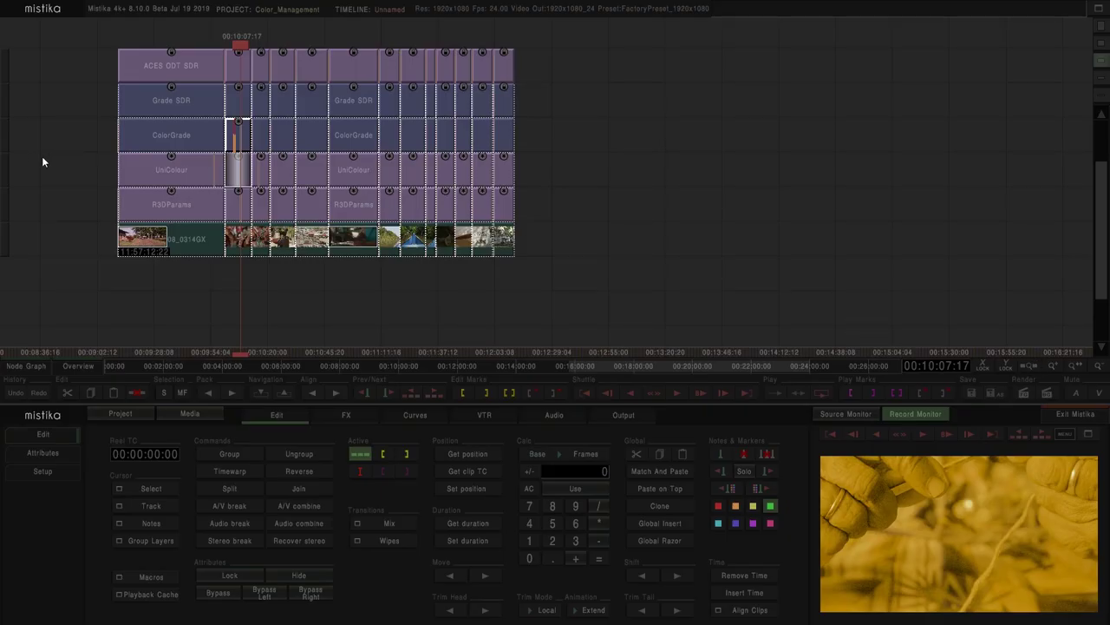
pyautogui.moveTo(32, 156); pyautogui.dragTo(211, 223)
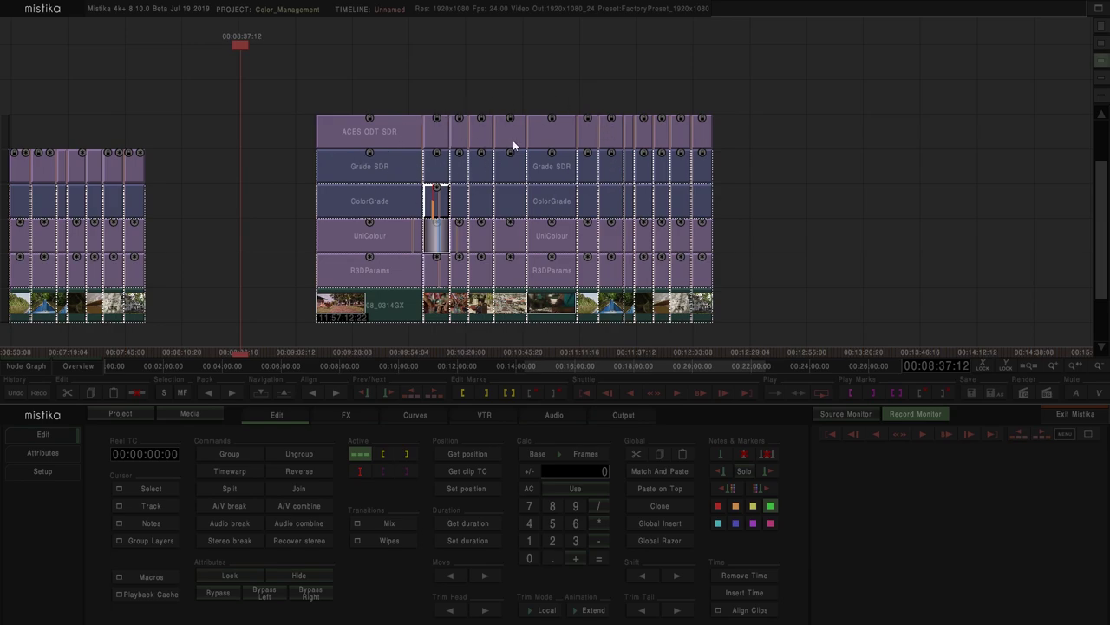
pyautogui.scroll(-2, 445, 223)
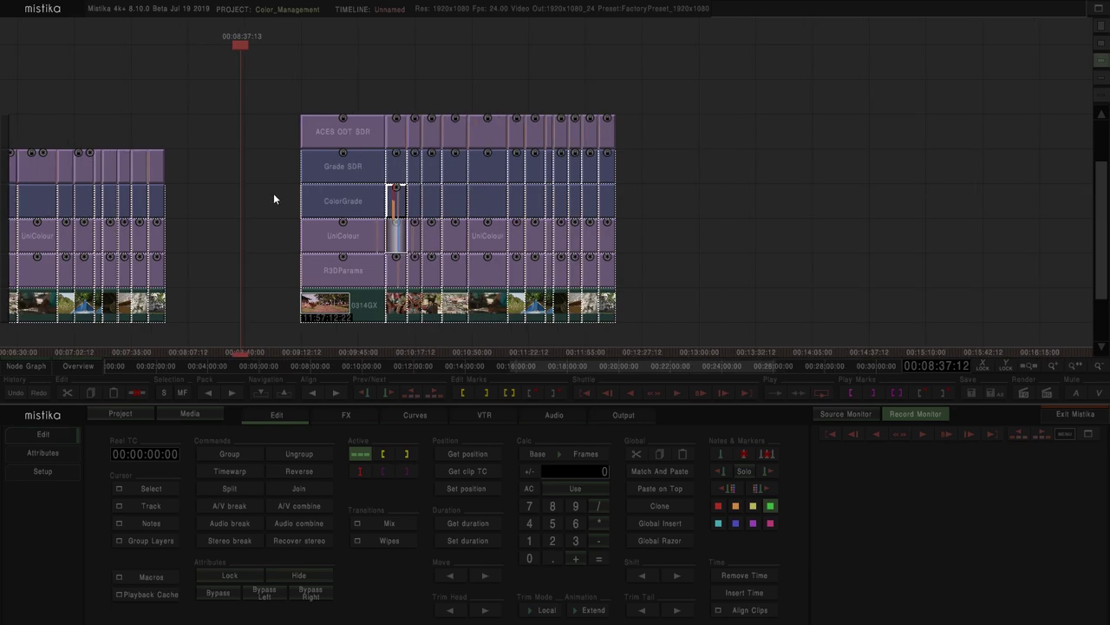
pyautogui.moveTo(213, 196); pyautogui.dragTo(377, 160)
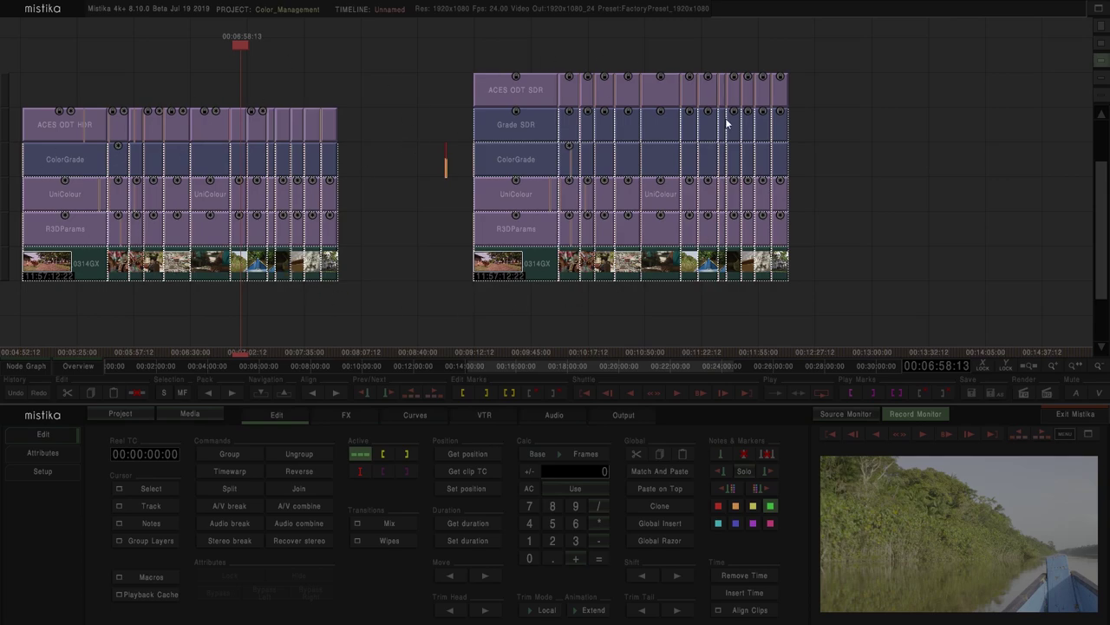
pyautogui.scroll(-4, 390, 256)
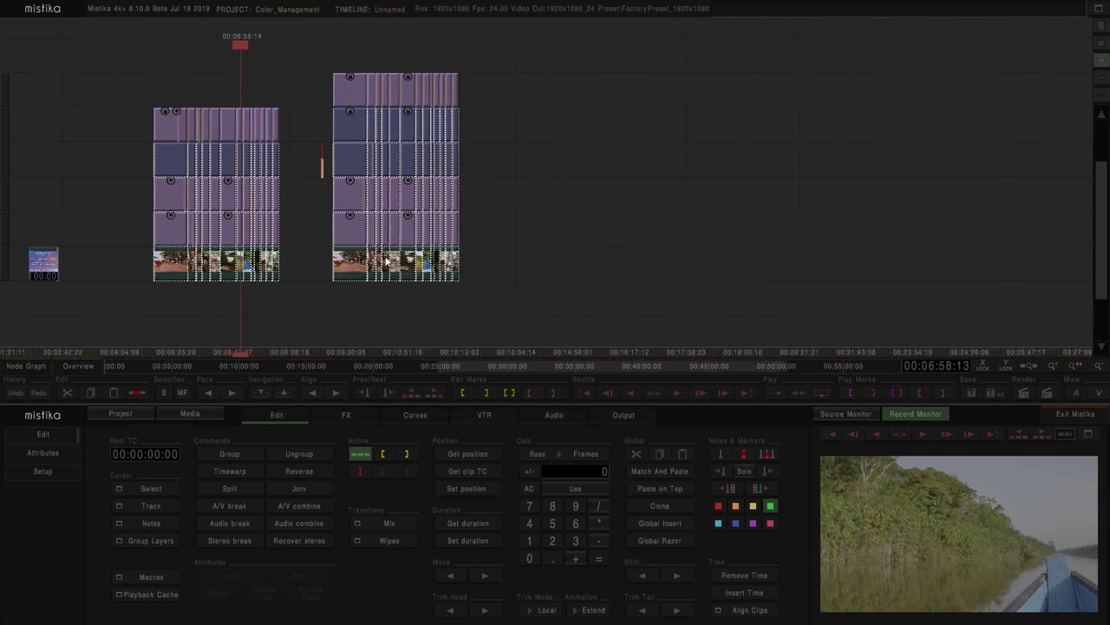
pyautogui.scroll(3, 260, 267)
pyautogui.moveTo(41, 69); pyautogui.dragTo(347, 130)
pyautogui.scroll(-3, 330, 236)
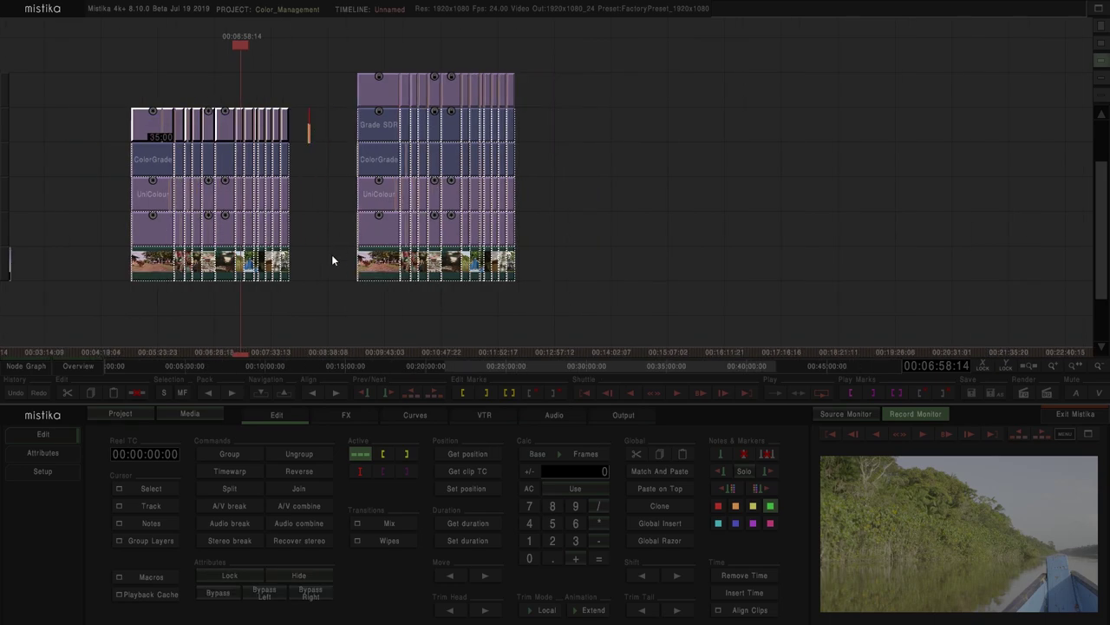
# Clone the complete HDR stack and place the copy on the timeline after the SDR stack
pyautogui.click(295, 314)
pyautogui.moveTo(326, 314); pyautogui.dragTo(99, 100)
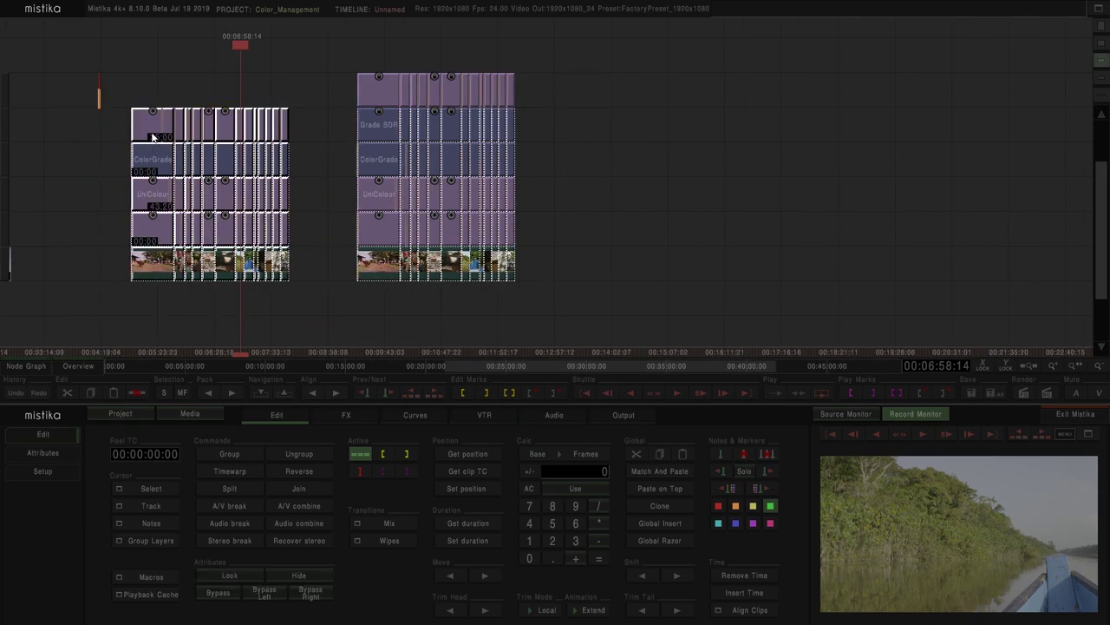
pyautogui.hotkey('ctrl', 'c')
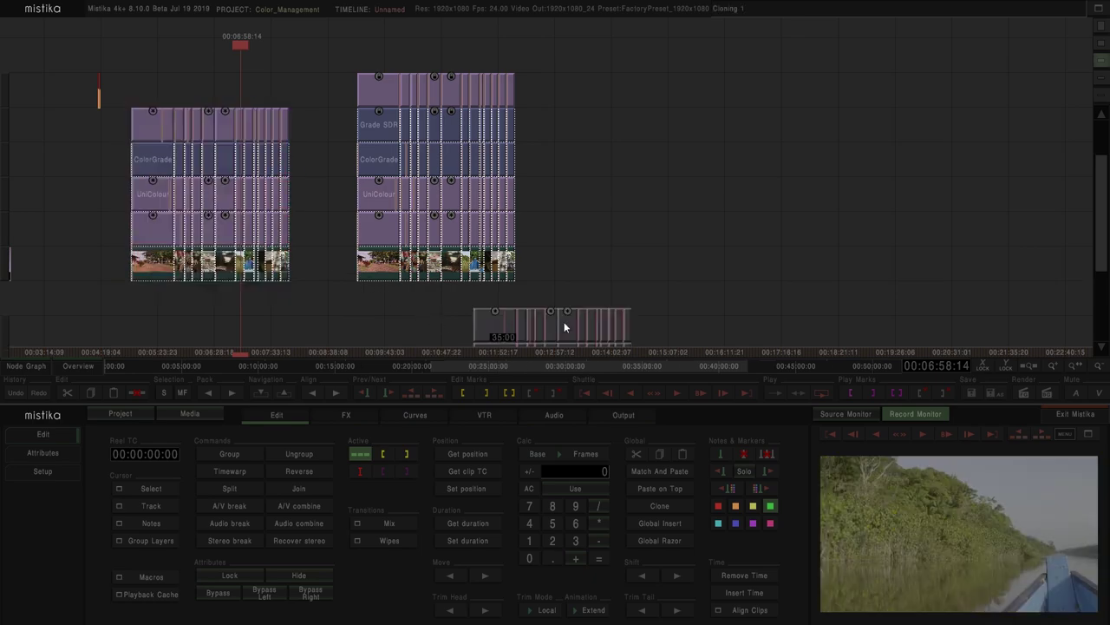
pyautogui.click(753, 116)
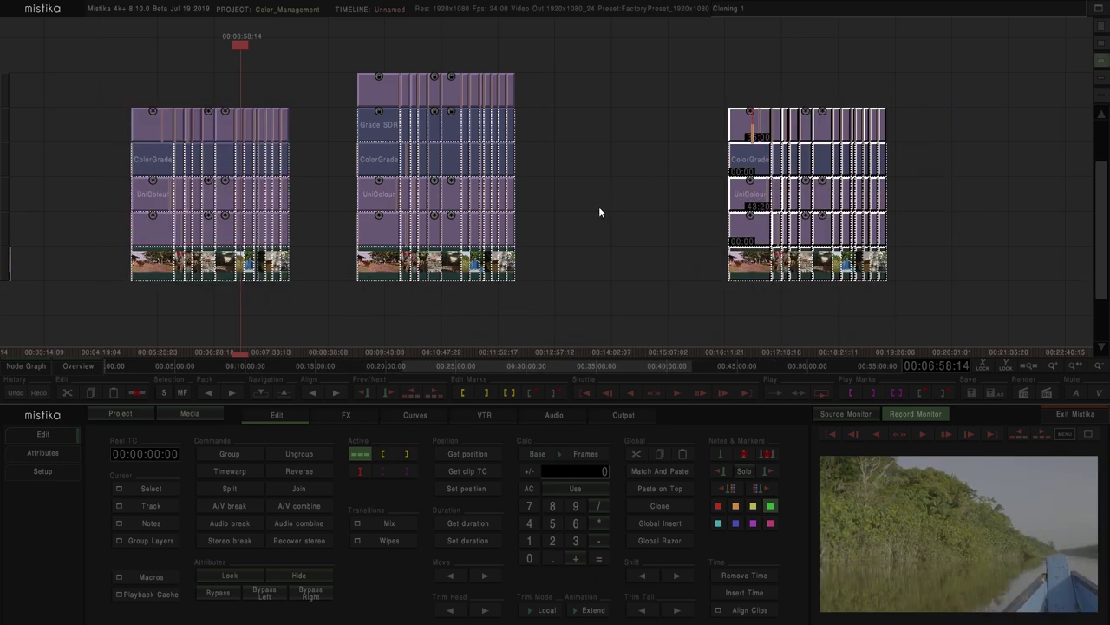
# Remove the ACES ODT HDR and ColorGrade layers from all clips of the third stack, keeping UniColour and R3DParams
pyautogui.moveTo(626, 198)
pyautogui.mouseDown()
pyautogui.moveTo(287, 189)
pyautogui.moveTo(328, 189)
pyautogui.mouseUp()
pyautogui.moveTo(255, 184); pyautogui.dragTo(561, 205)
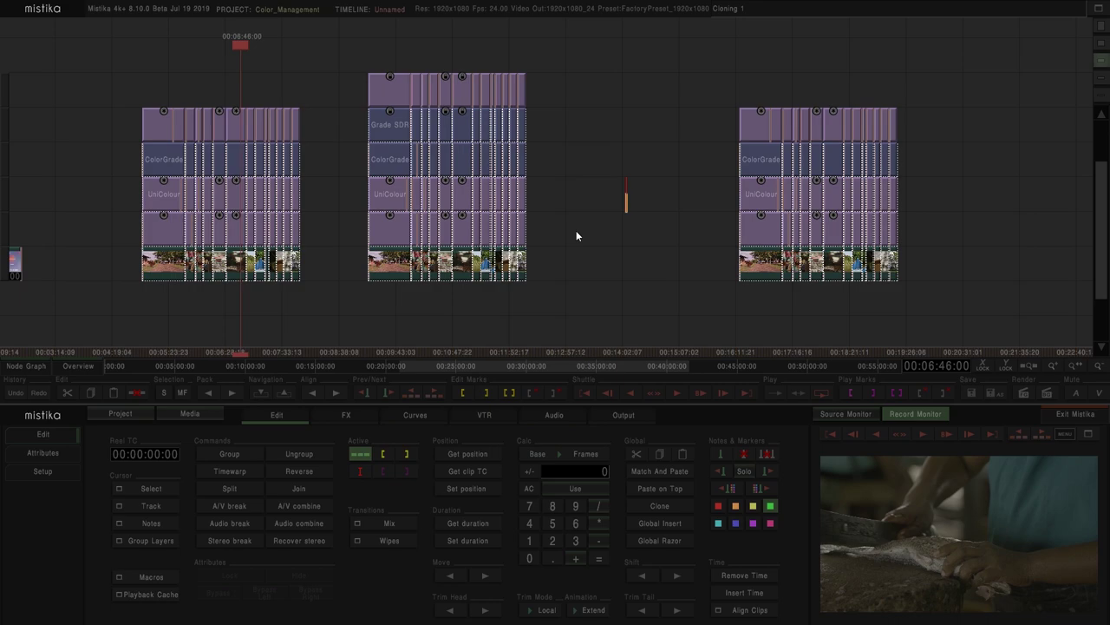
pyautogui.moveTo(631, 205); pyautogui.dragTo(272, 205)
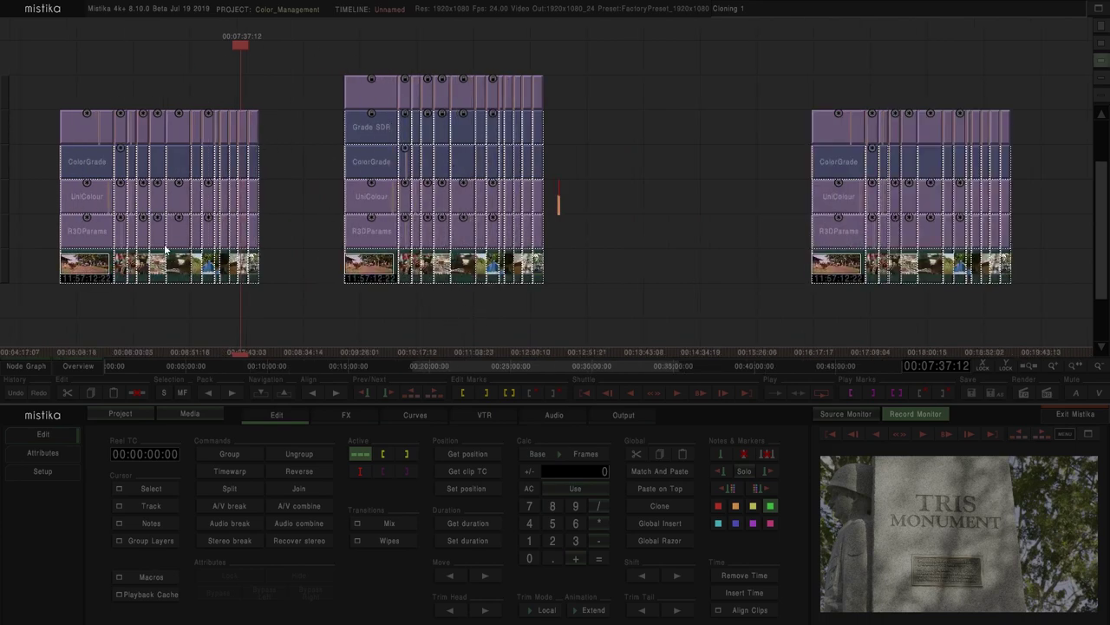
pyautogui.moveTo(723, 142); pyautogui.dragTo(173, 136)
pyautogui.click(446, 153)
pyautogui.moveTo(548, 167)
pyautogui.mouseDown()
pyautogui.moveTo(564, 179)
pyautogui.moveTo(330, 143)
pyautogui.moveTo(179, 141)
pyautogui.moveTo(158, 154)
pyautogui.moveTo(200, 164)
pyautogui.moveTo(503, 142)
pyautogui.moveTo(289, 89)
pyautogui.moveTo(290, 173)
pyautogui.mouseUp()
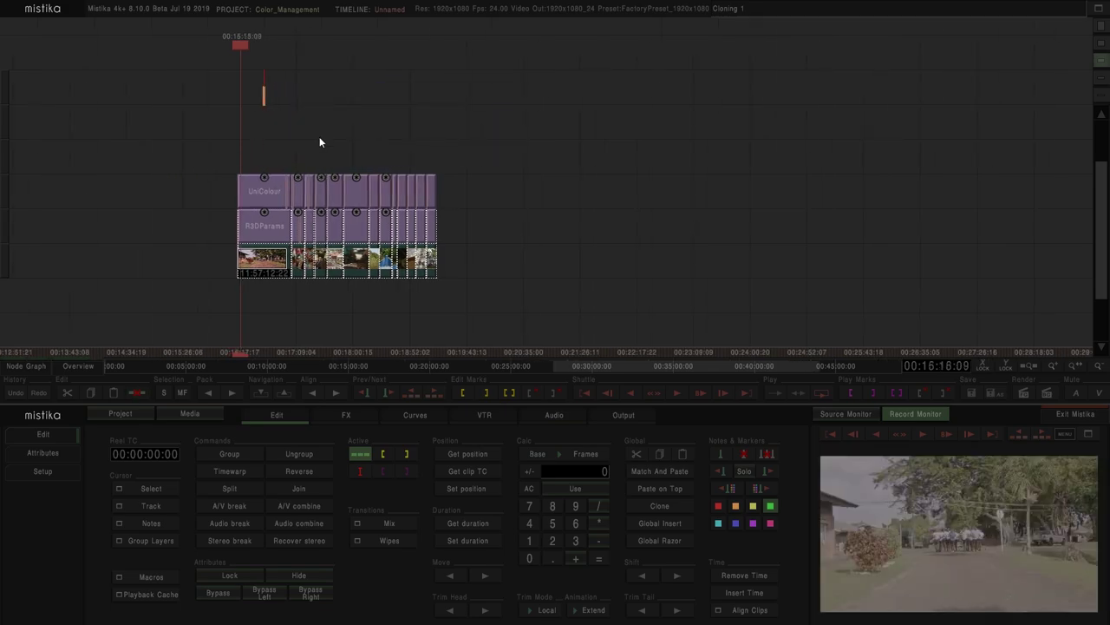
# Reduce the timeline track height to make room above the third stack
pyautogui.scroll(5, 312, 173)
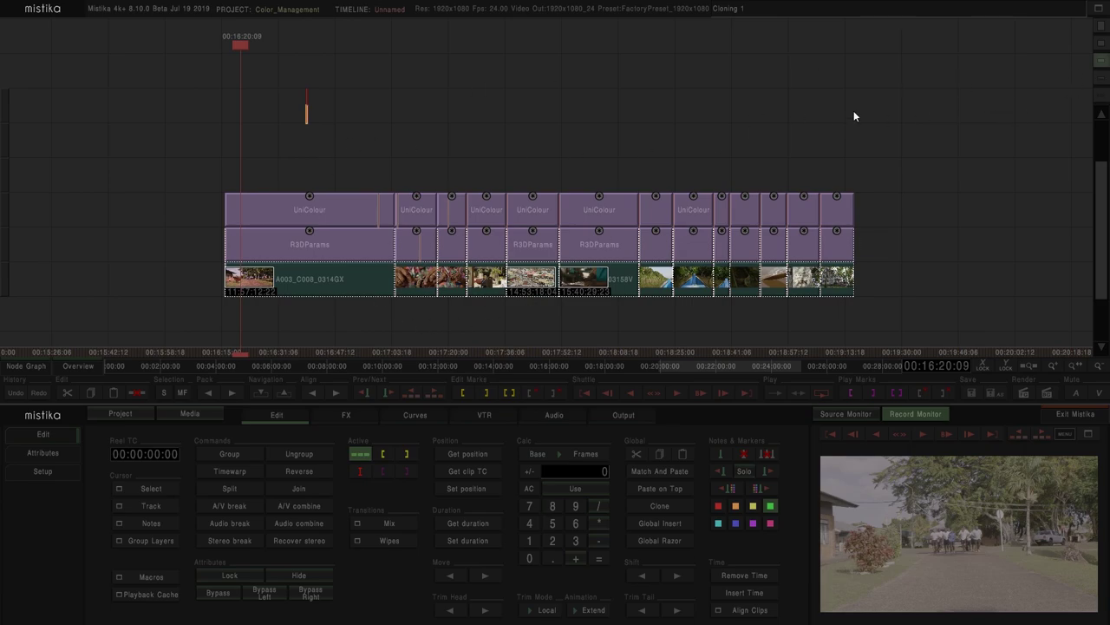
pyautogui.click(1100, 78)
pyautogui.moveTo(413, 81); pyautogui.dragTo(536, 166)
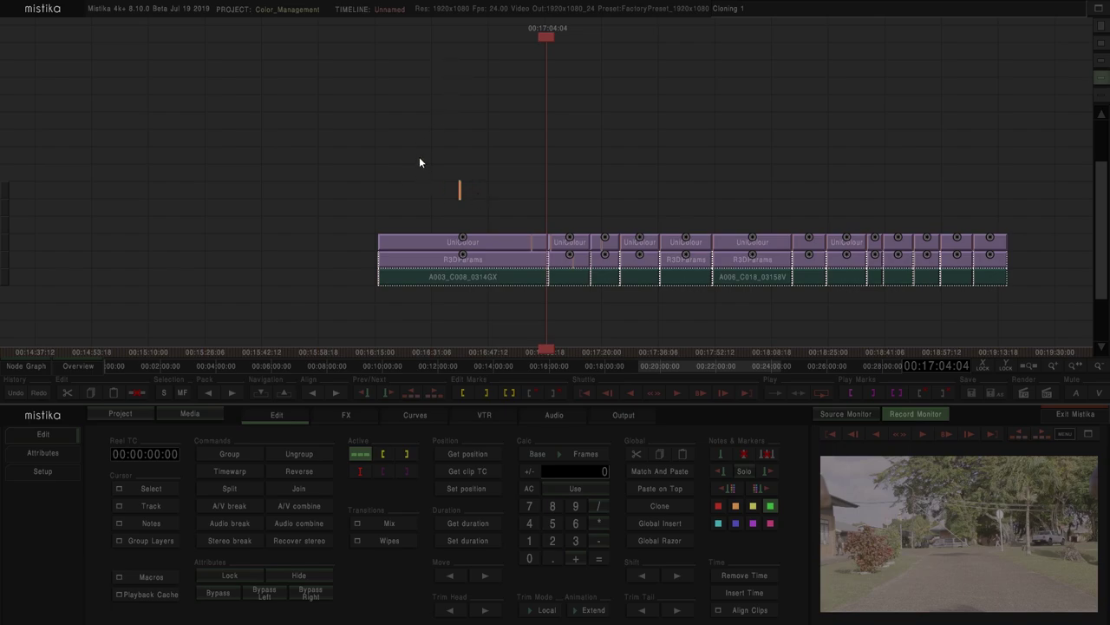
pyautogui.moveTo(458, 168); pyautogui.dragTo(461, 179)
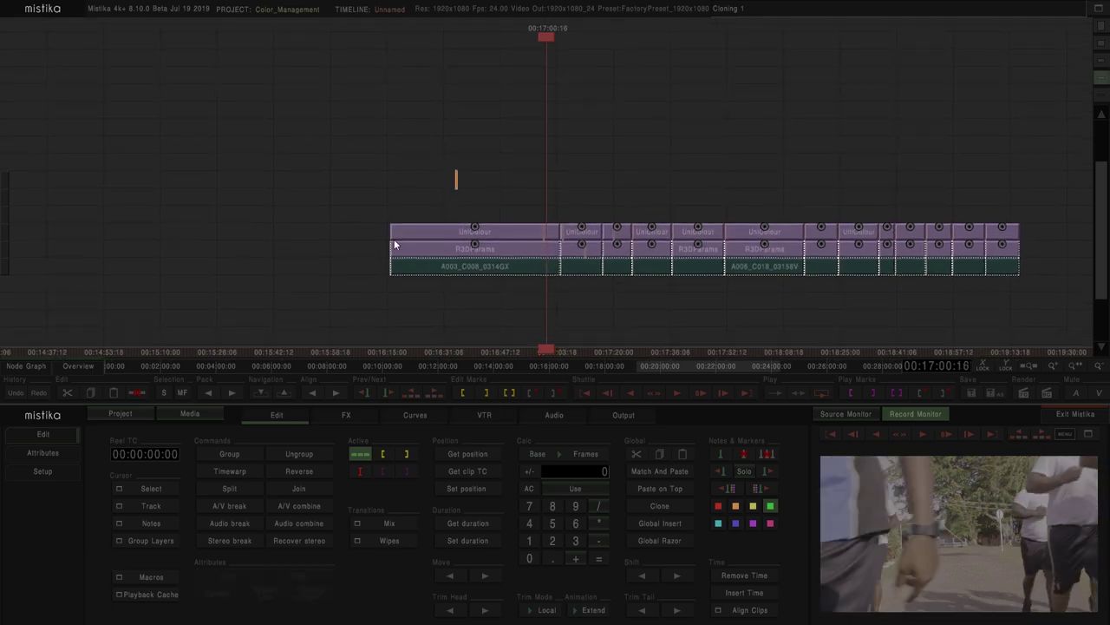
# Inspect the output gamut and output curve of the first clip's UniColour in the third stack
pyautogui.doubleClick(439, 230)
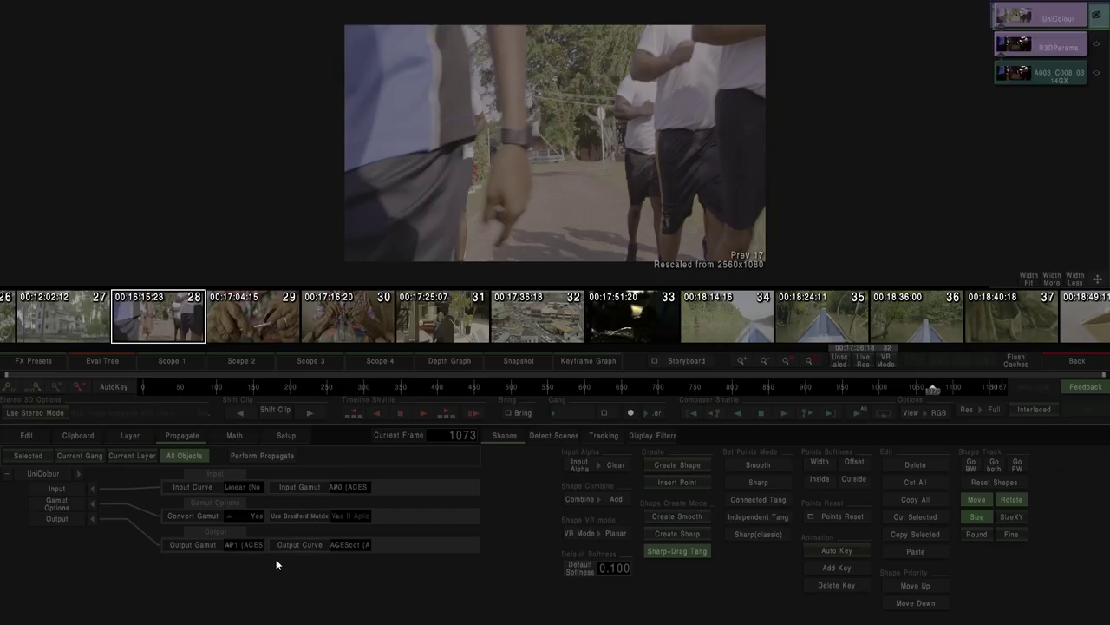
pyautogui.click(239, 546)
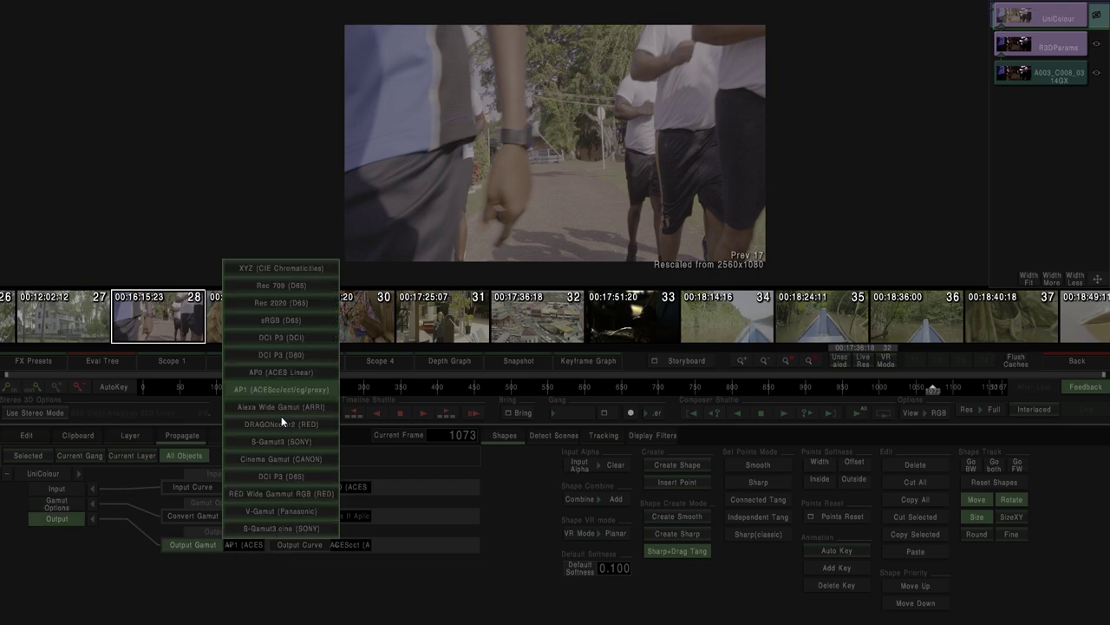
pyautogui.click(358, 547)
pyautogui.click(468, 609)
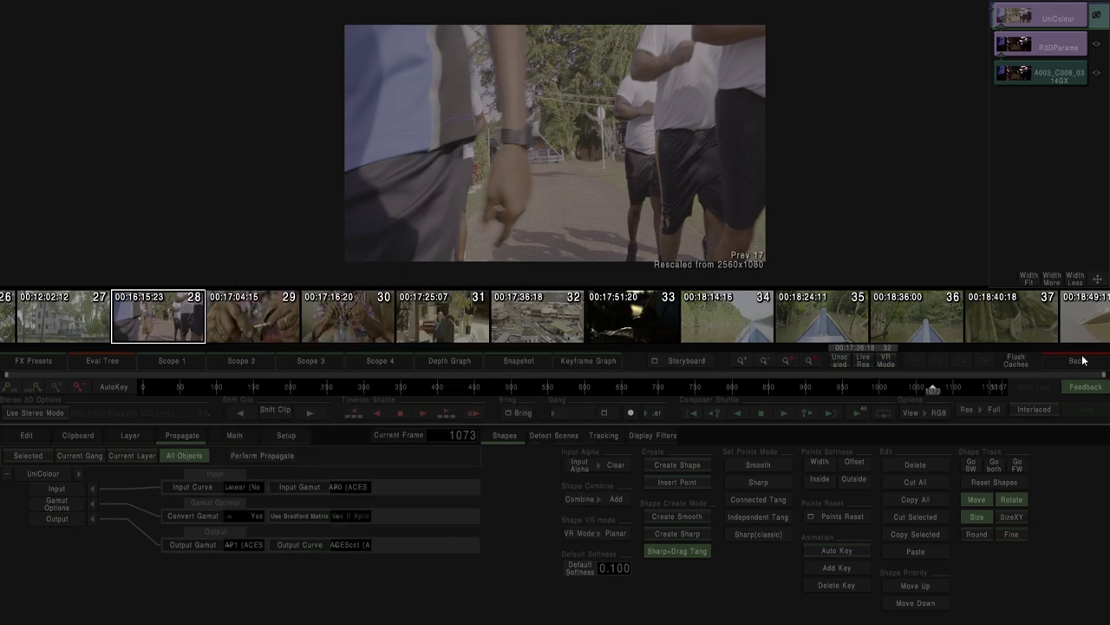
pyautogui.click(1076, 360)
pyautogui.scroll(-2, 434, 191)
pyautogui.moveTo(418, 163); pyautogui.dragTo(846, 231)
pyautogui.click(357, 423)
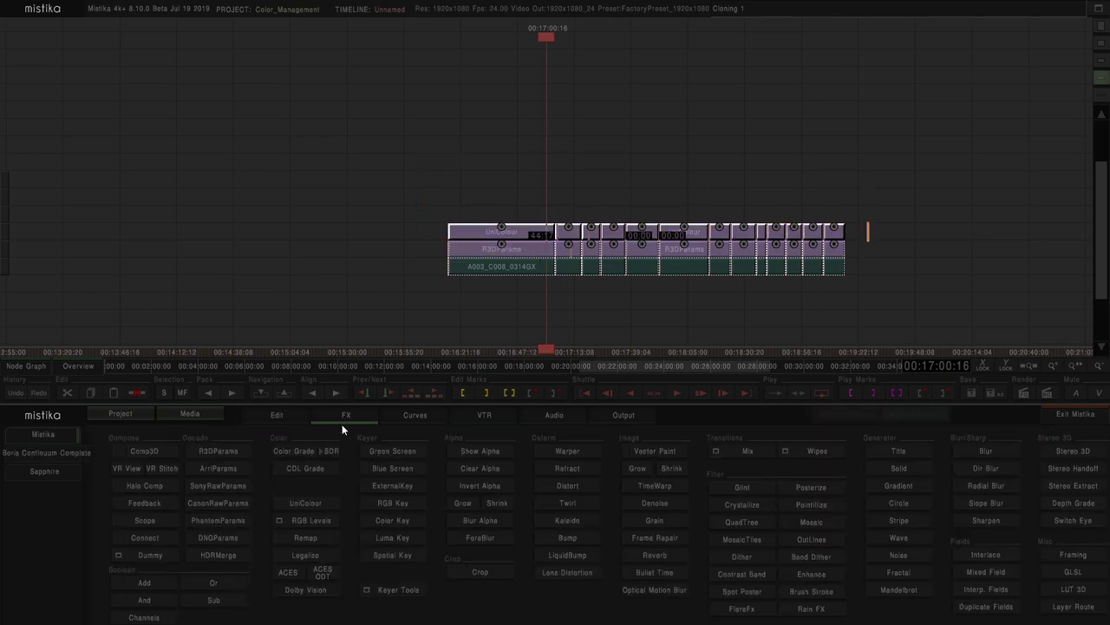
pyautogui.click(289, 449)
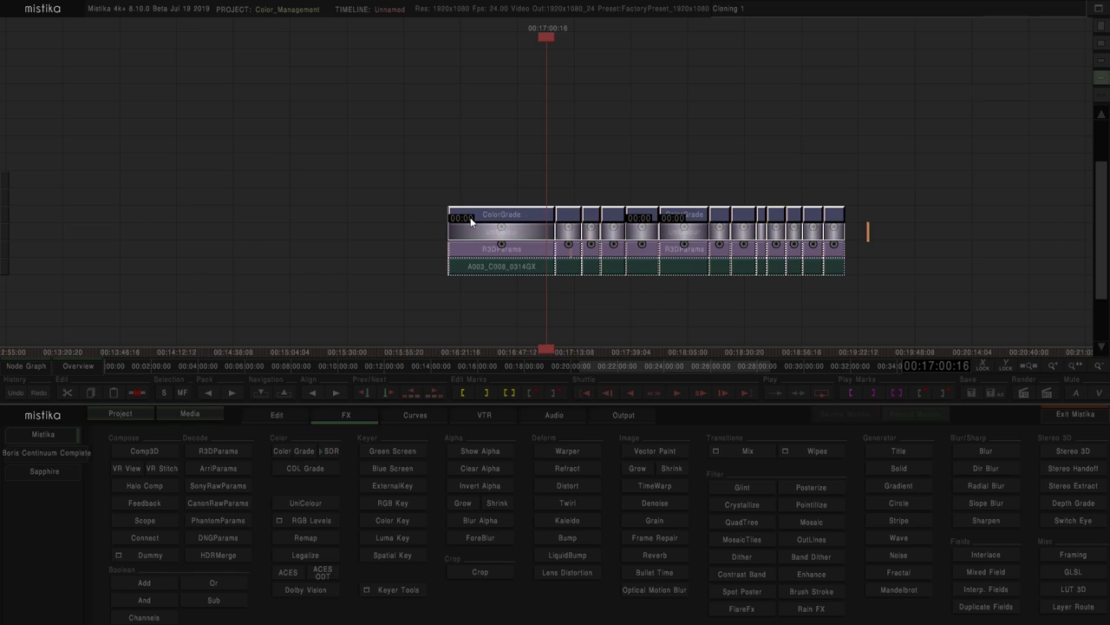
pyautogui.press('Delete')
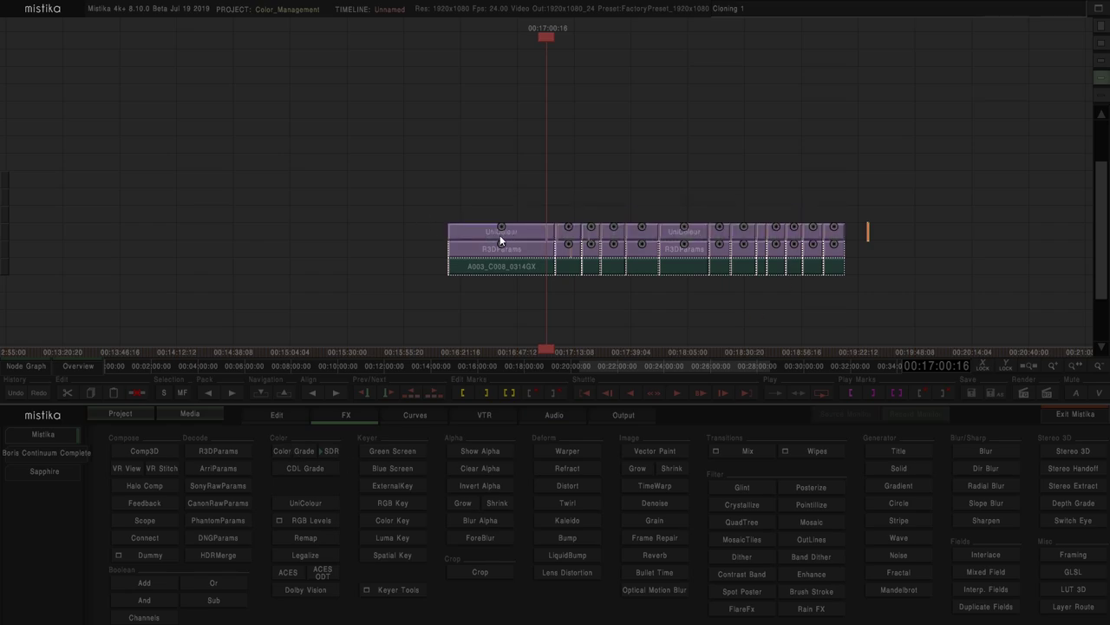
# Add a Color Grade above the first clip's UniColour in the third stack and name it Master_Grading
pyautogui.click(493, 228)
pyautogui.click(292, 452)
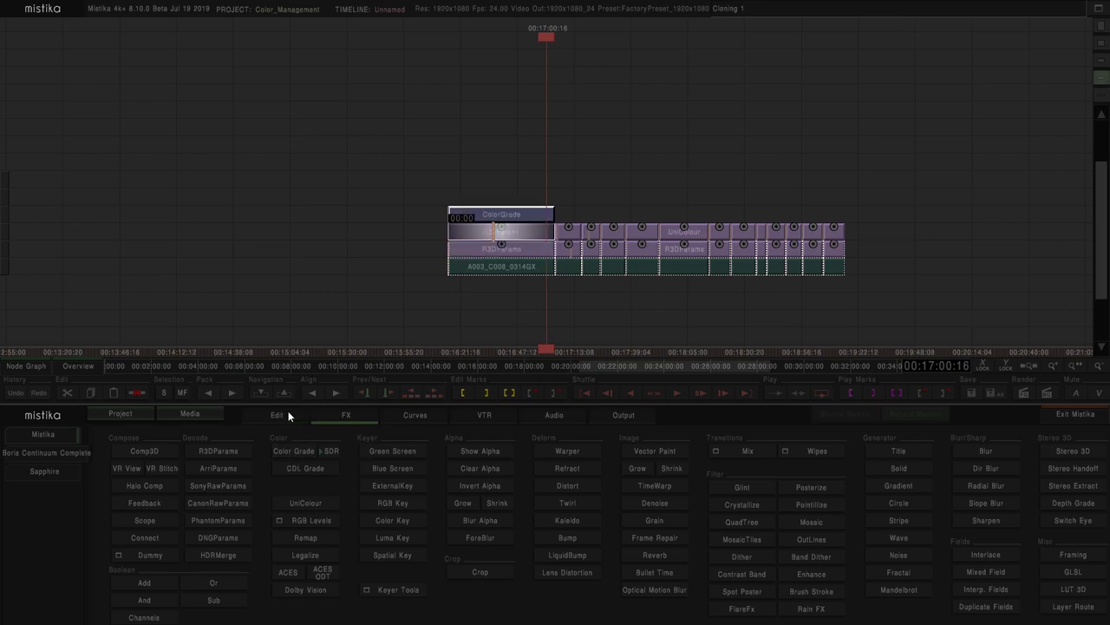
pyautogui.click(278, 416)
pyautogui.click(43, 453)
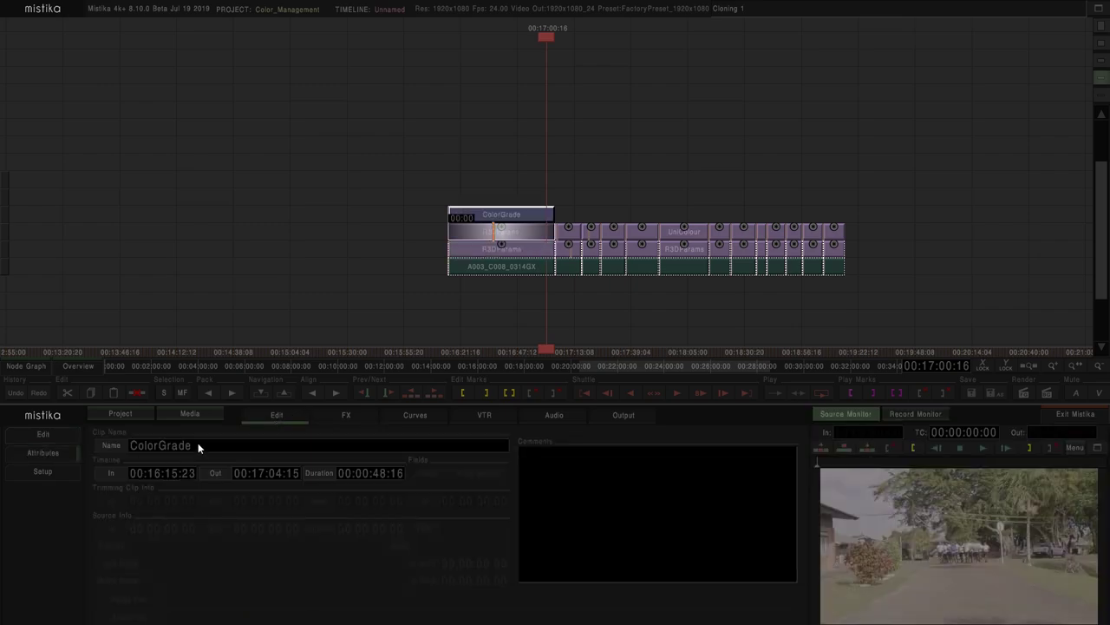
pyautogui.write('Master_Grading')
pyautogui.press('Return')
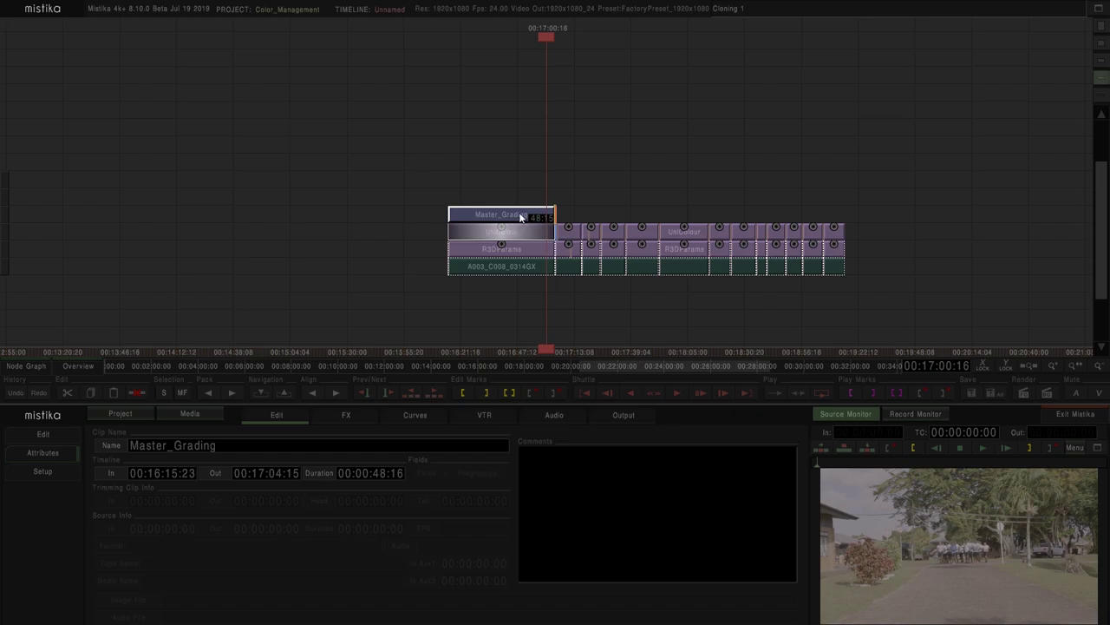
# Add a Color Grade above Master_Grading on the third stack's first clip and name it SDR_Grading
pyautogui.click(334, 413)
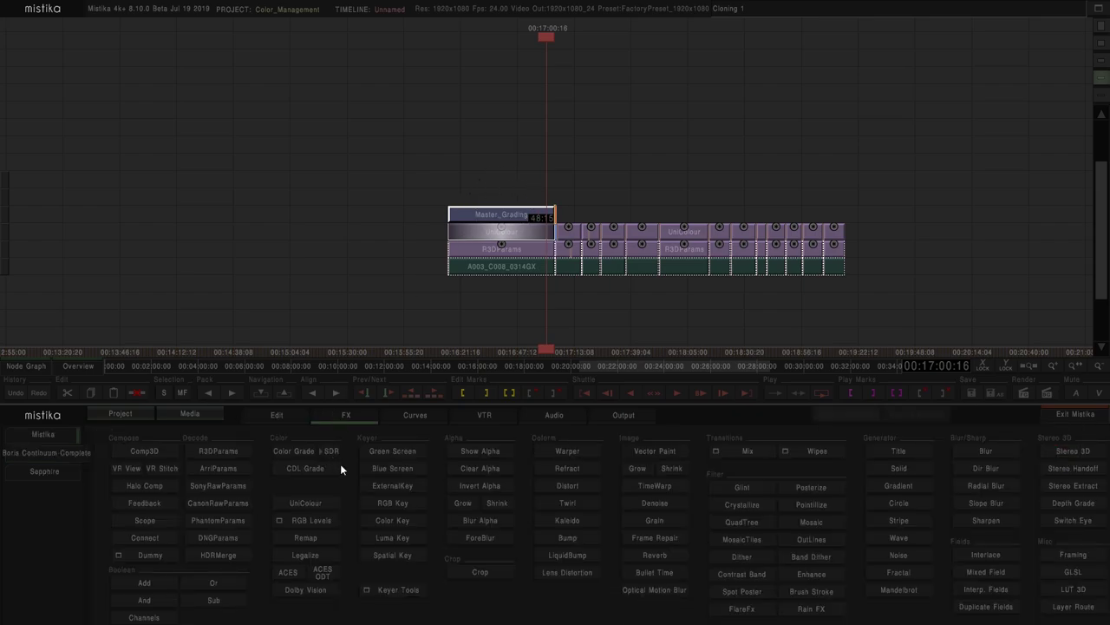
pyautogui.click(295, 449)
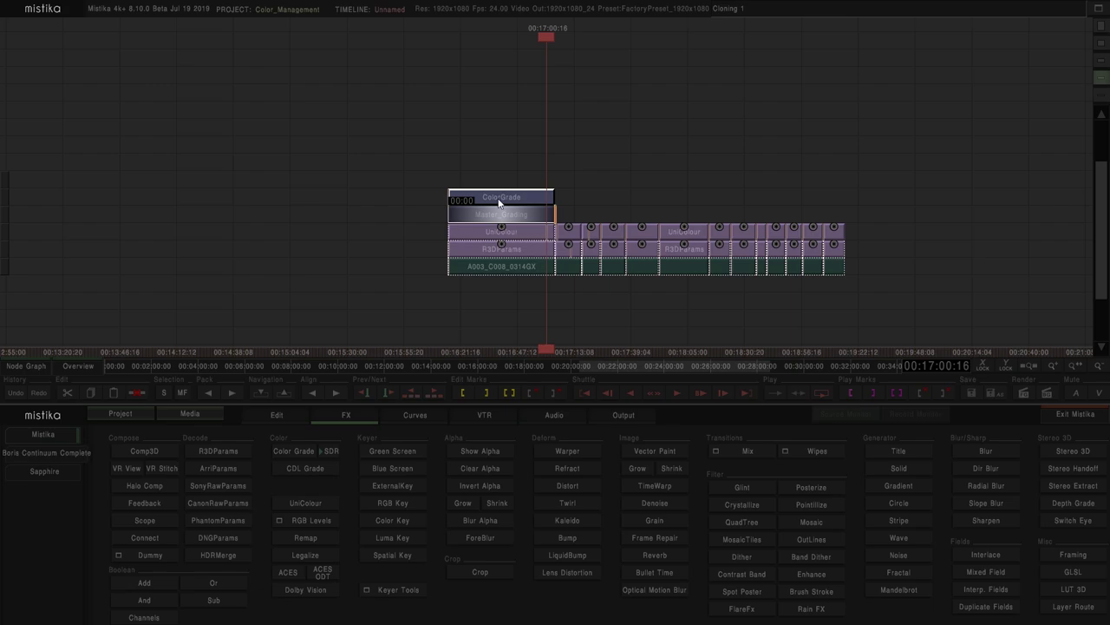
pyautogui.click(277, 414)
pyautogui.click(45, 452)
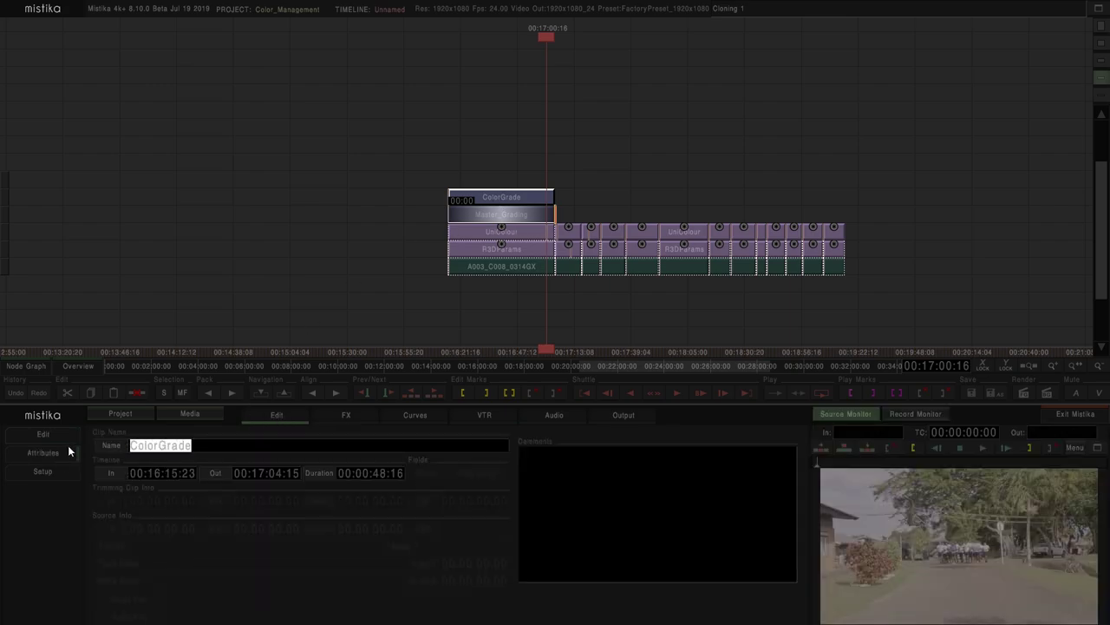
pyautogui.write('SDR_Grading')
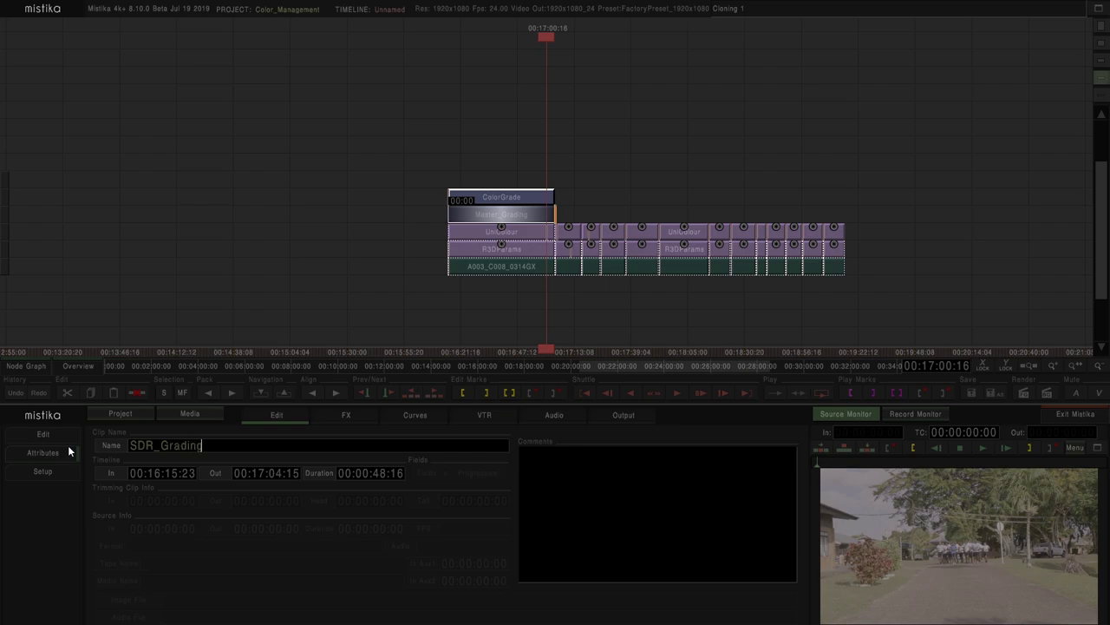
pyautogui.press('Return')
# Add an ACES ODT above SDR_Grading on the first clip and name it ACES ODT HDR
pyautogui.click(347, 415)
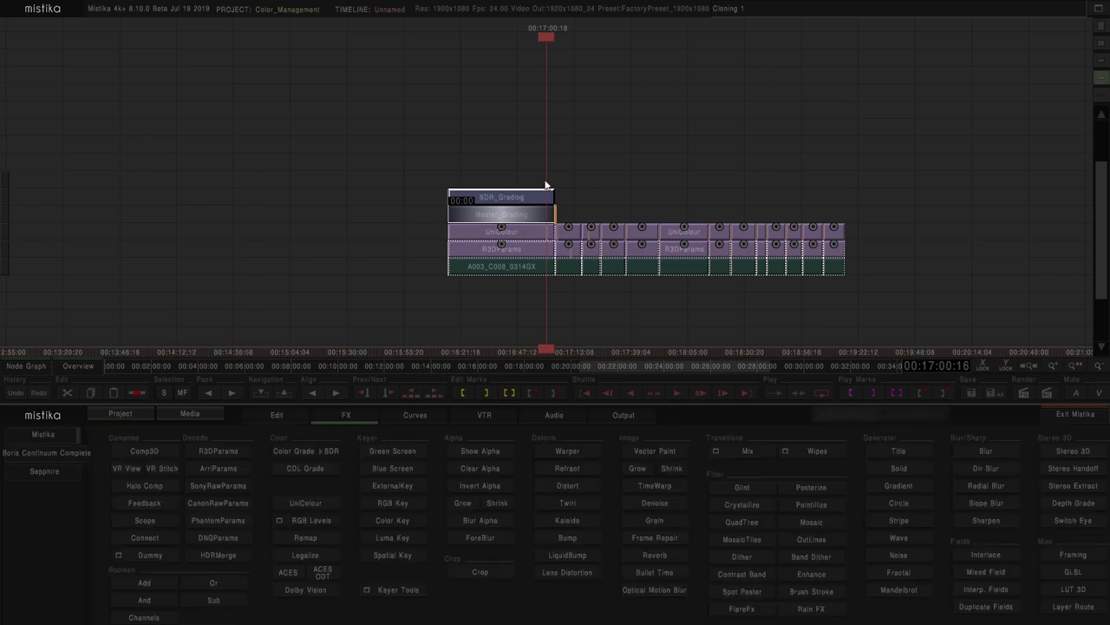
pyautogui.click(322, 572)
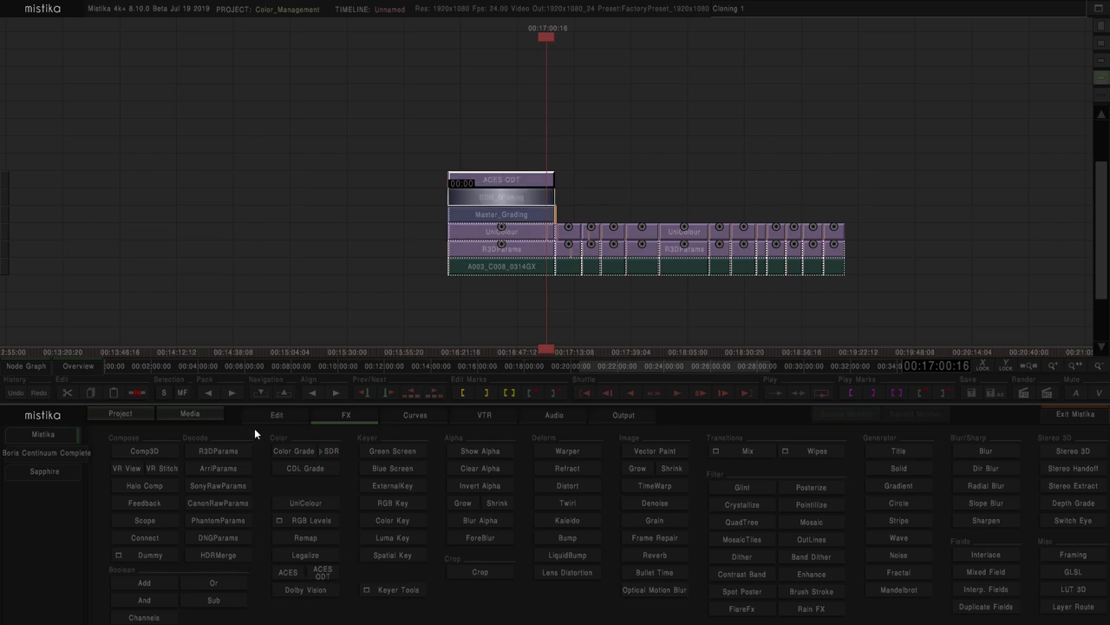
pyautogui.click(277, 415)
pyautogui.click(350, 415)
pyautogui.click(276, 416)
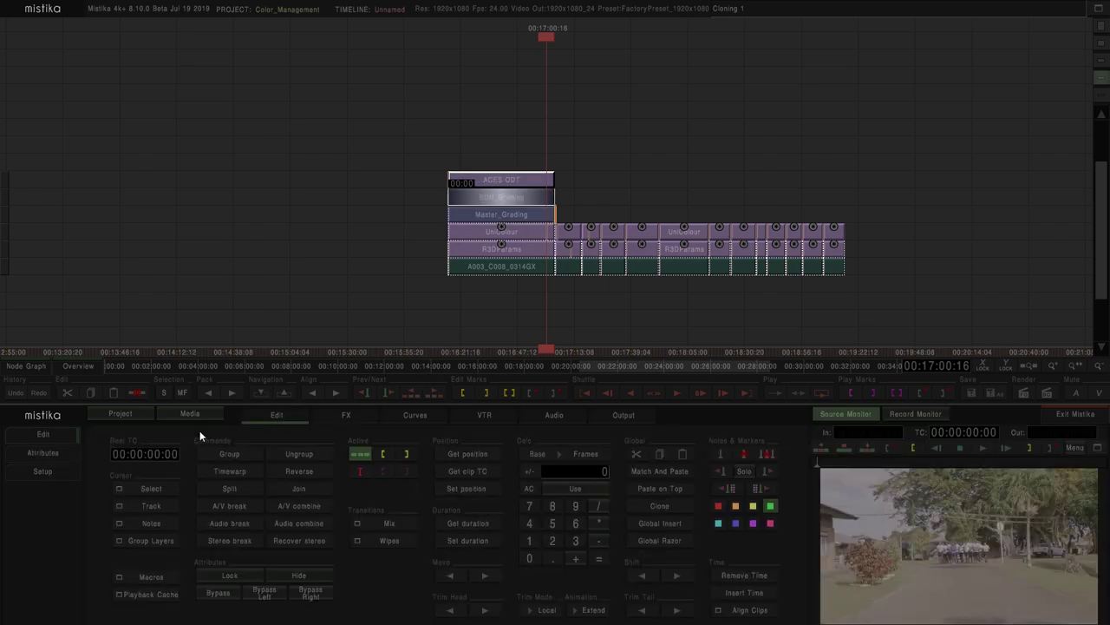
pyautogui.click(45, 452)
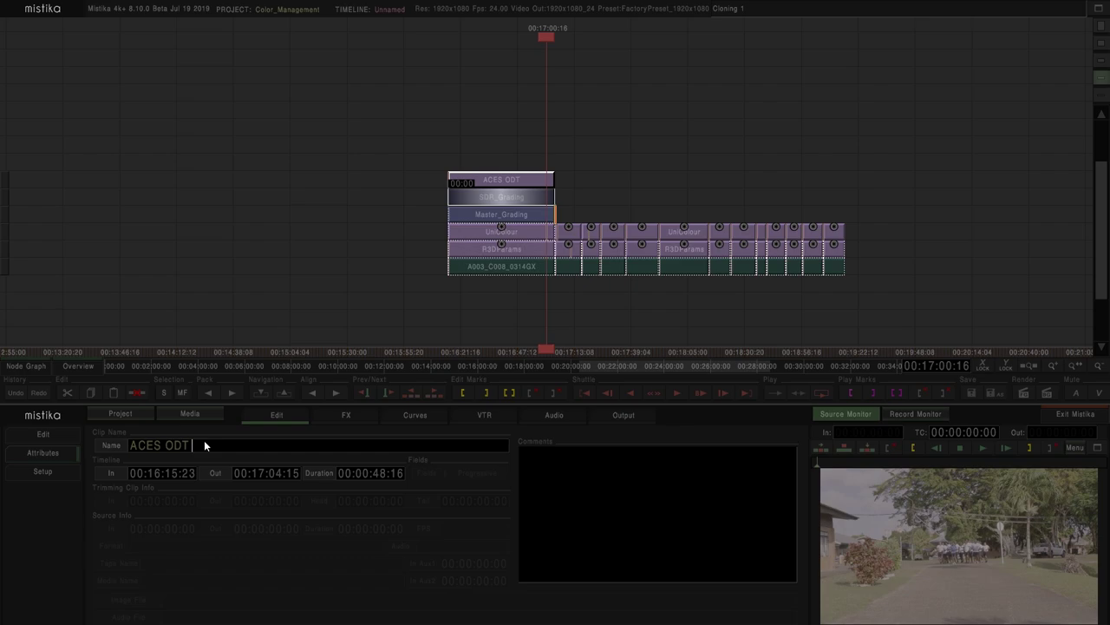
pyautogui.write('R')
pyautogui.click(421, 218)
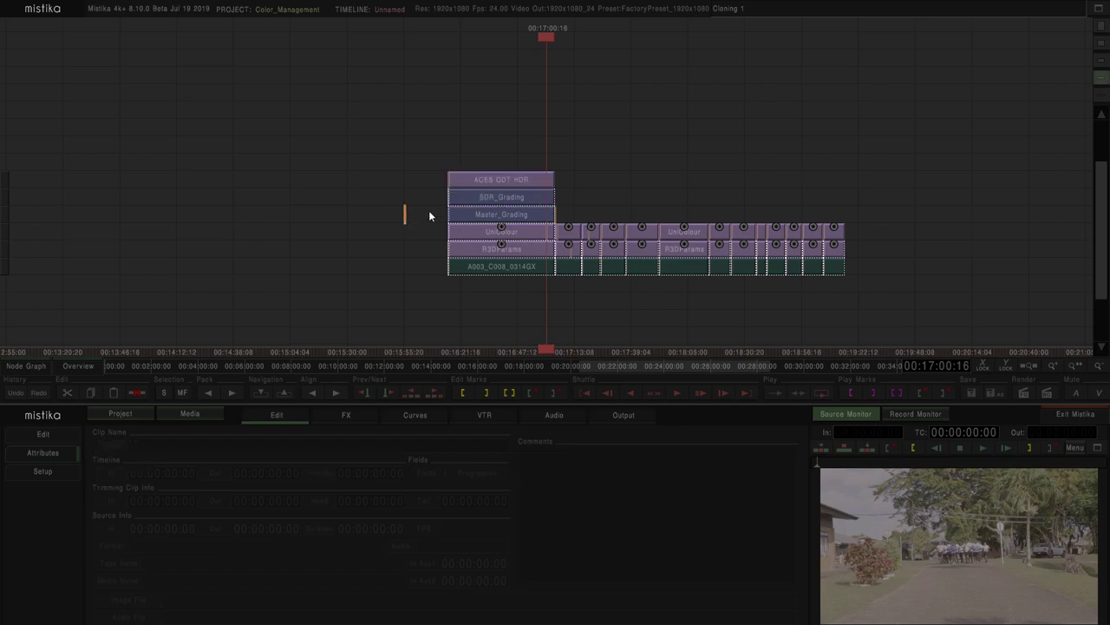
# Add a second ACES ODT above ACES ODT HDR and name it ACES ODT SDR
pyautogui.click(524, 179)
pyautogui.click(346, 415)
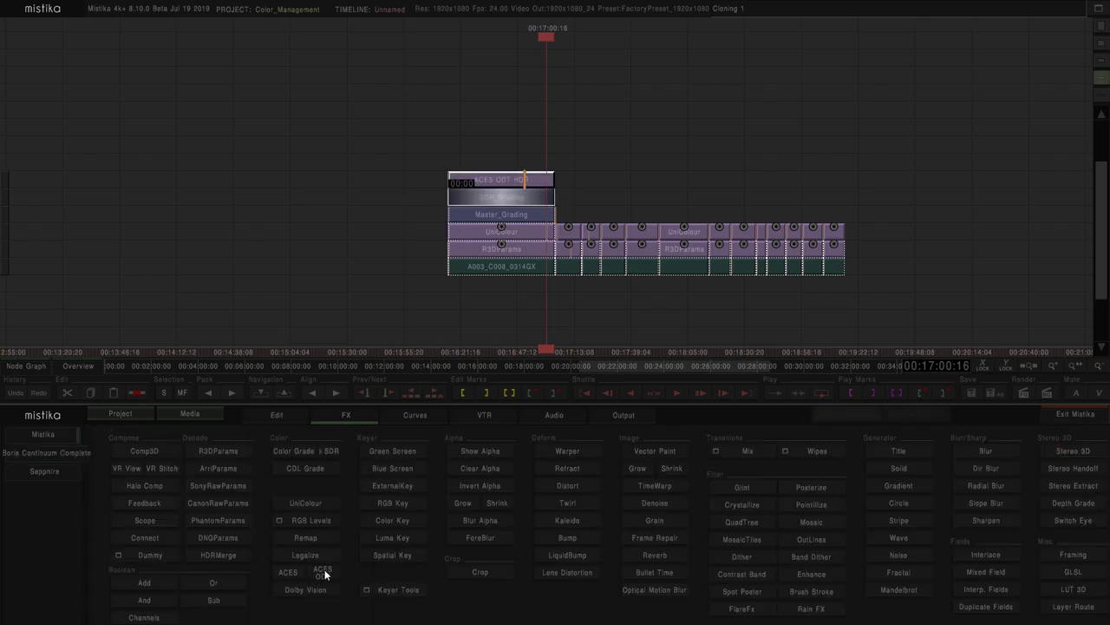
pyautogui.click(324, 569)
pyautogui.click(287, 413)
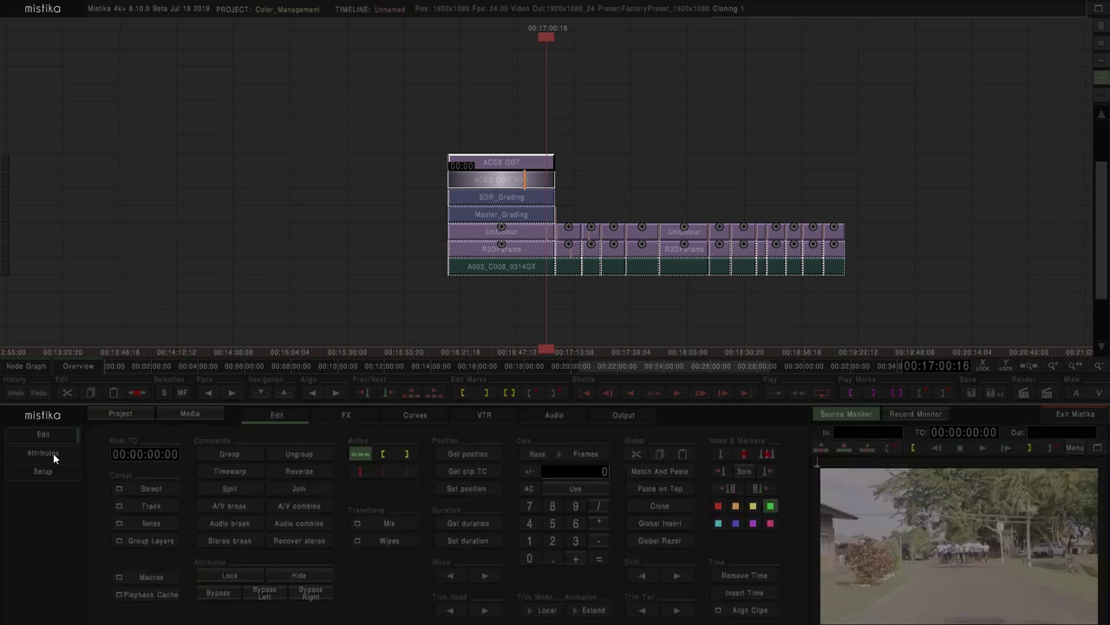
pyautogui.click(44, 453)
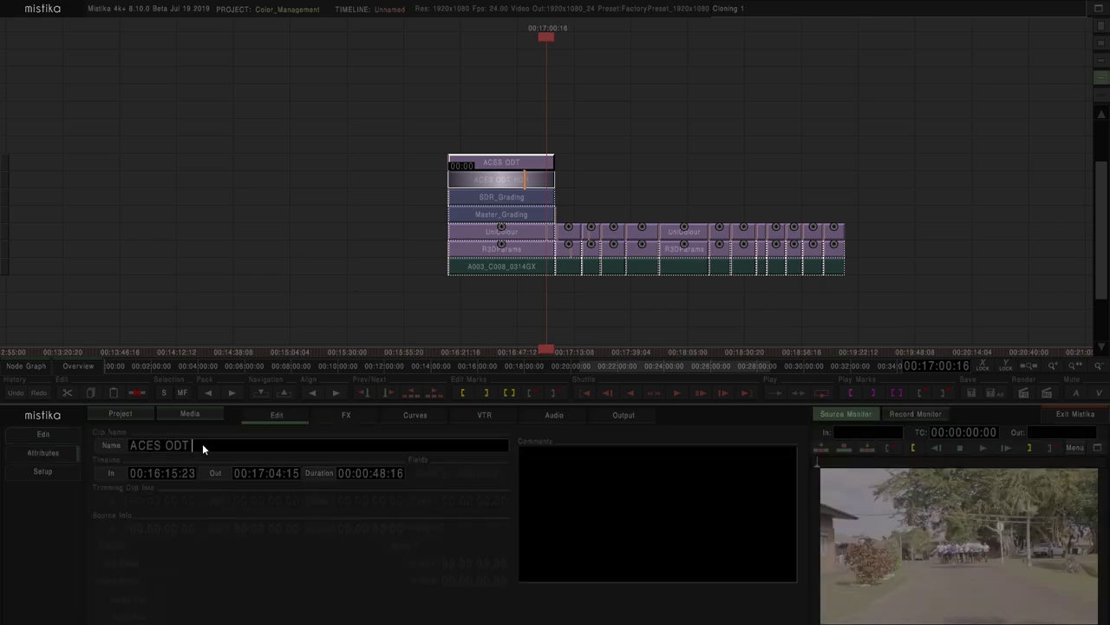
pyautogui.write('DR')
pyautogui.click(268, 178)
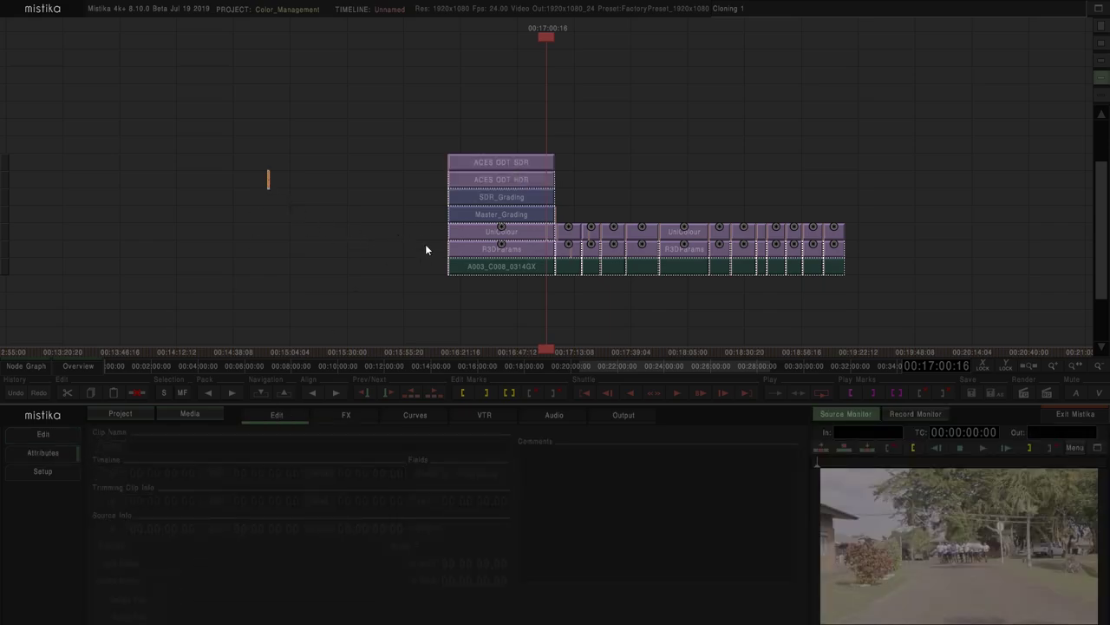
# Review the grading and ACES ODT layers stacked on the first clip, selecting each to see its place in the HDR and SDR workflow
pyautogui.scroll(-3, 248, 248)
pyautogui.moveTo(249, 248); pyautogui.dragTo(864, 203)
pyautogui.moveTo(630, 196); pyautogui.dragTo(390, 178)
pyautogui.scroll(3, 562, 250)
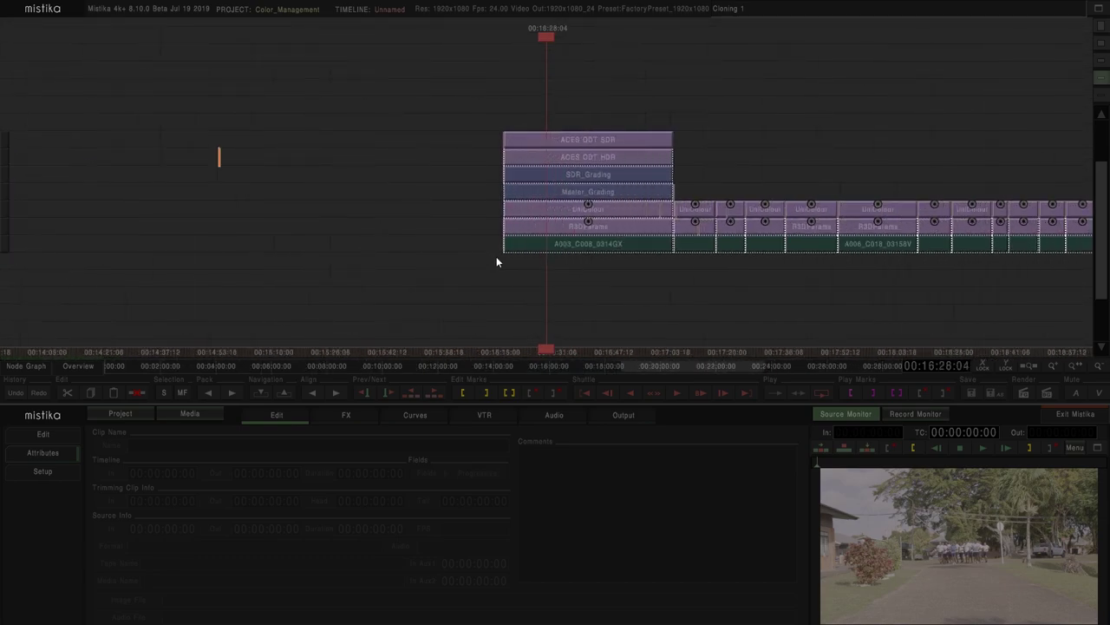
pyautogui.hscroll(2, 397, 252)
pyautogui.click(508, 188)
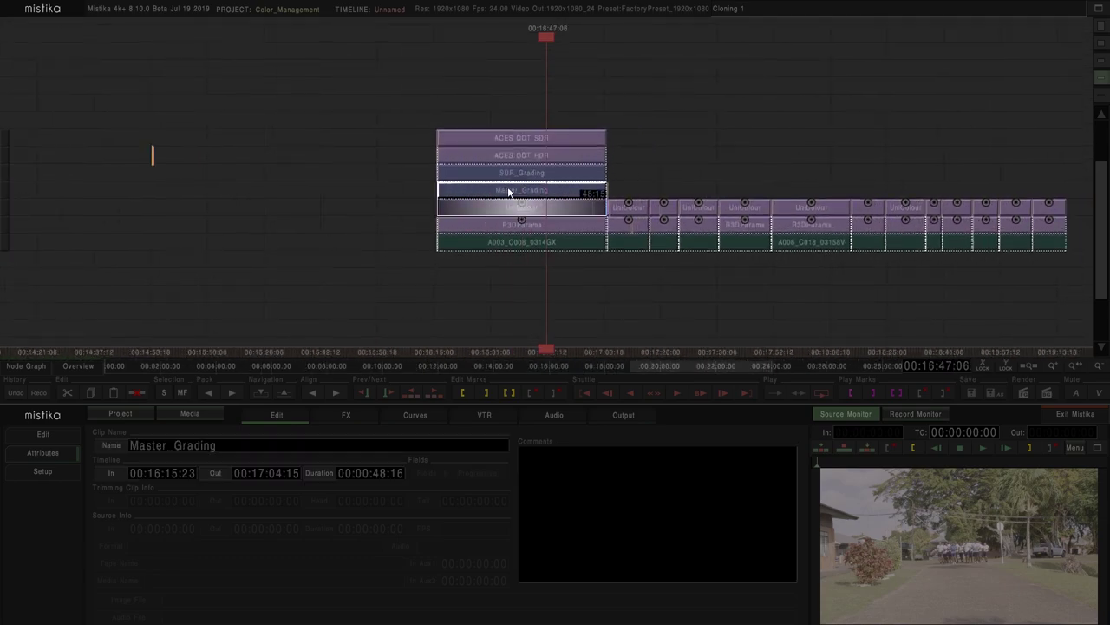
pyautogui.click(563, 173)
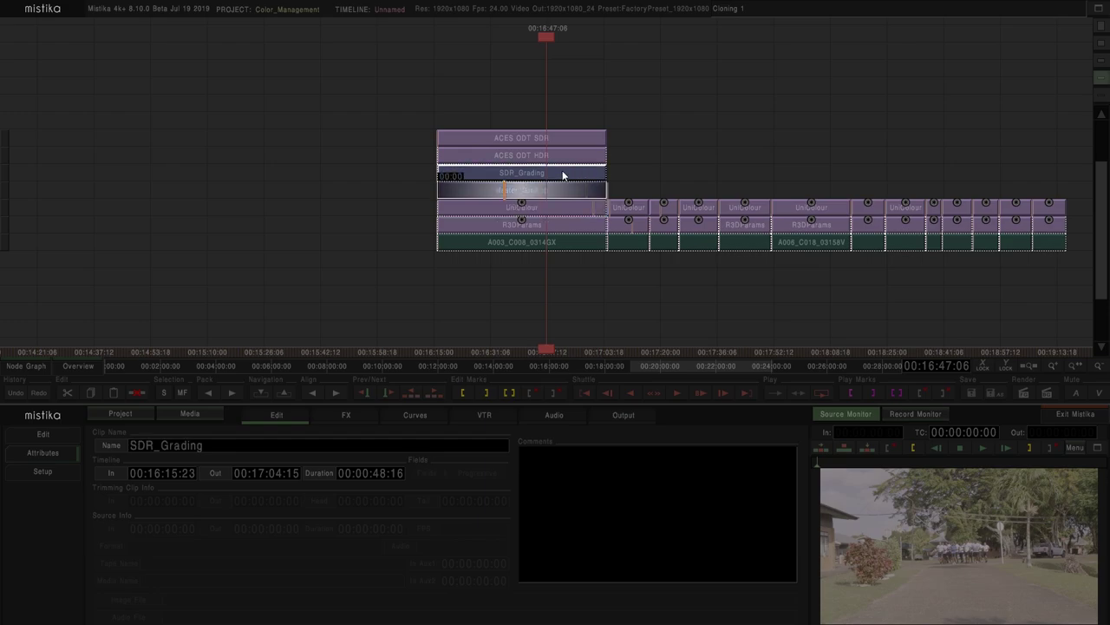
pyautogui.click(512, 190)
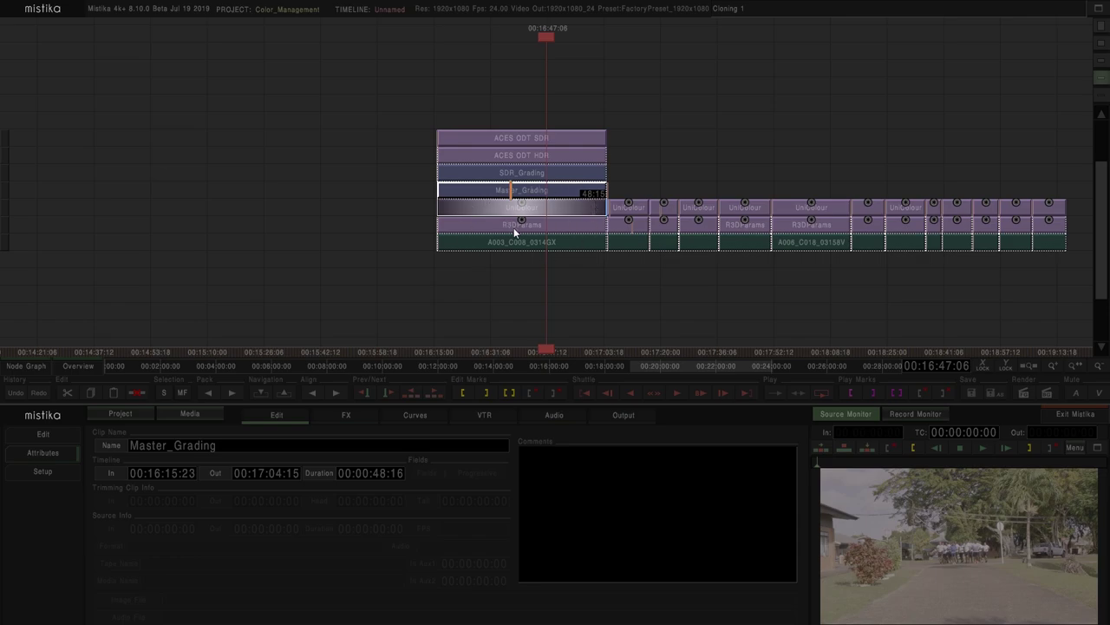
pyautogui.click(554, 154)
pyautogui.click(553, 141)
pyautogui.click(555, 154)
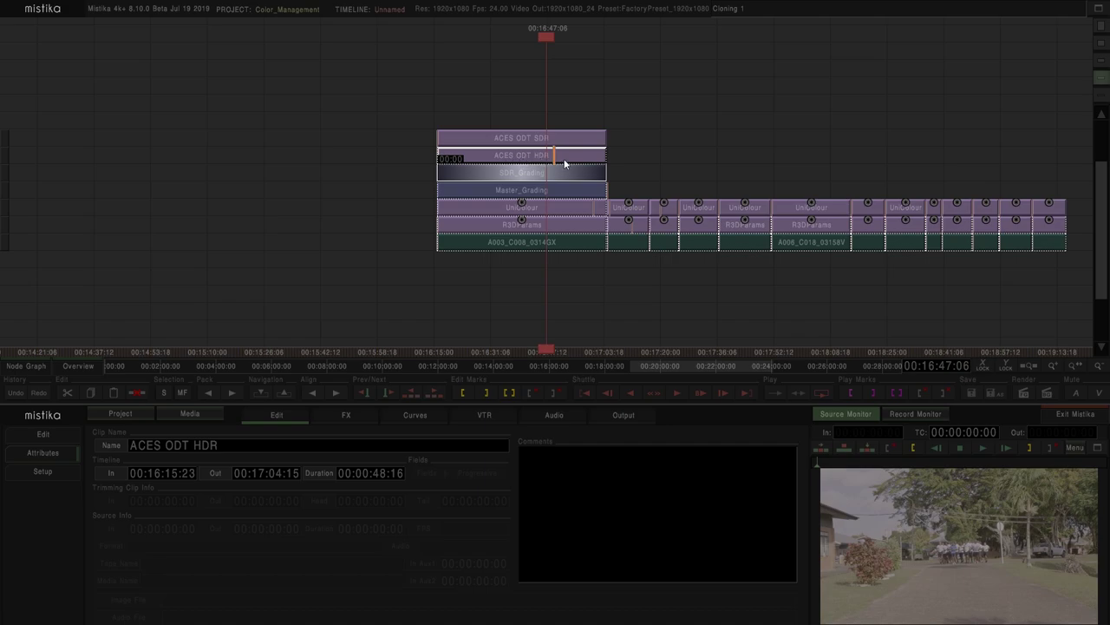
pyautogui.click(509, 141)
pyautogui.click(521, 158)
# Configure ACES ODT HDR with ACEScct input curve, AP1 input gamut and Rec2020 4000 nits 15 nits ST2084 output space
pyautogui.doubleClick(482, 152)
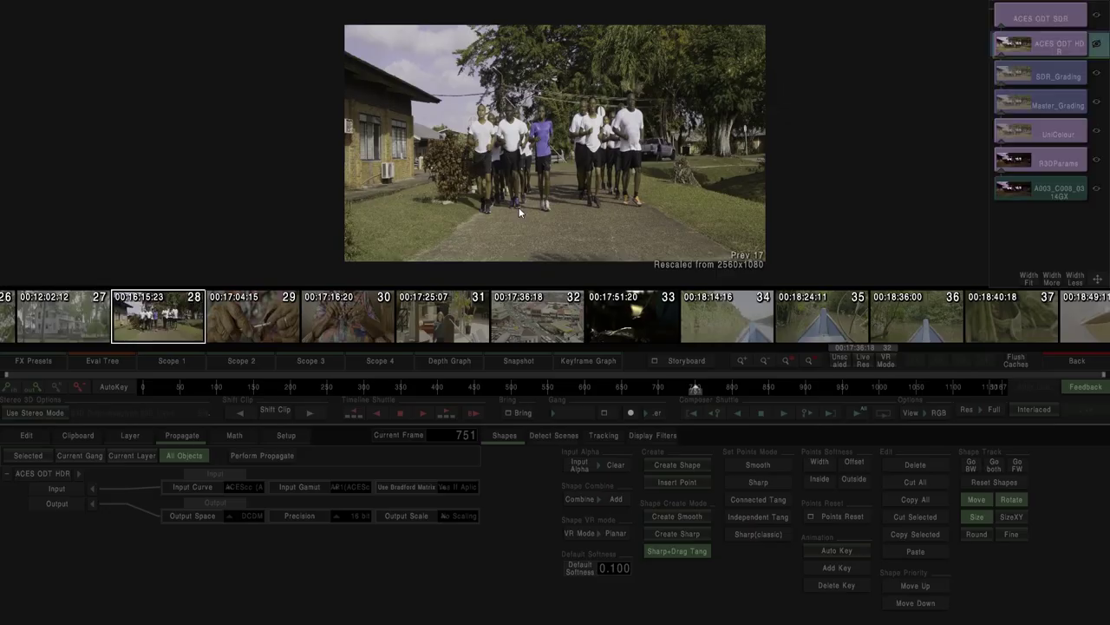
pyautogui.click(240, 487)
pyautogui.click(409, 440)
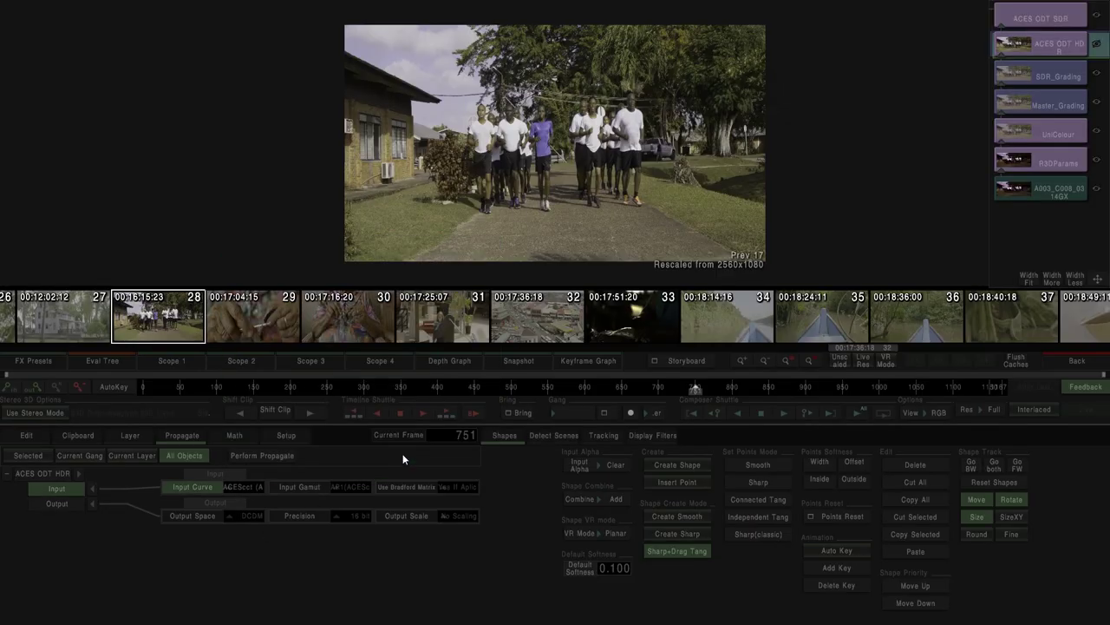
pyautogui.click(354, 487)
pyautogui.click(402, 419)
pyautogui.click(238, 518)
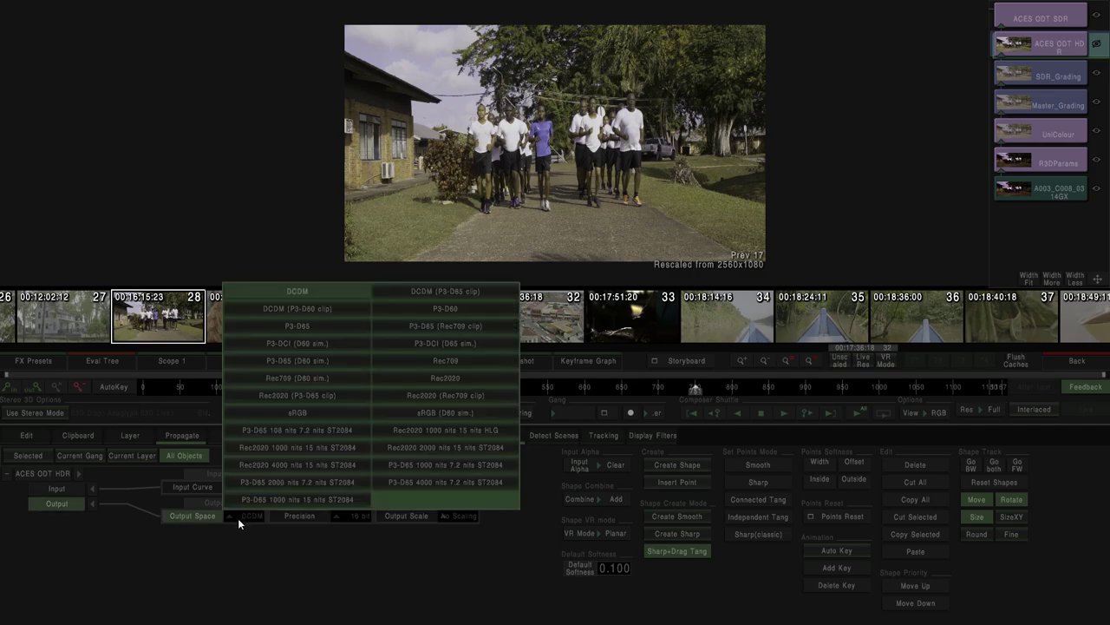
pyautogui.click(310, 465)
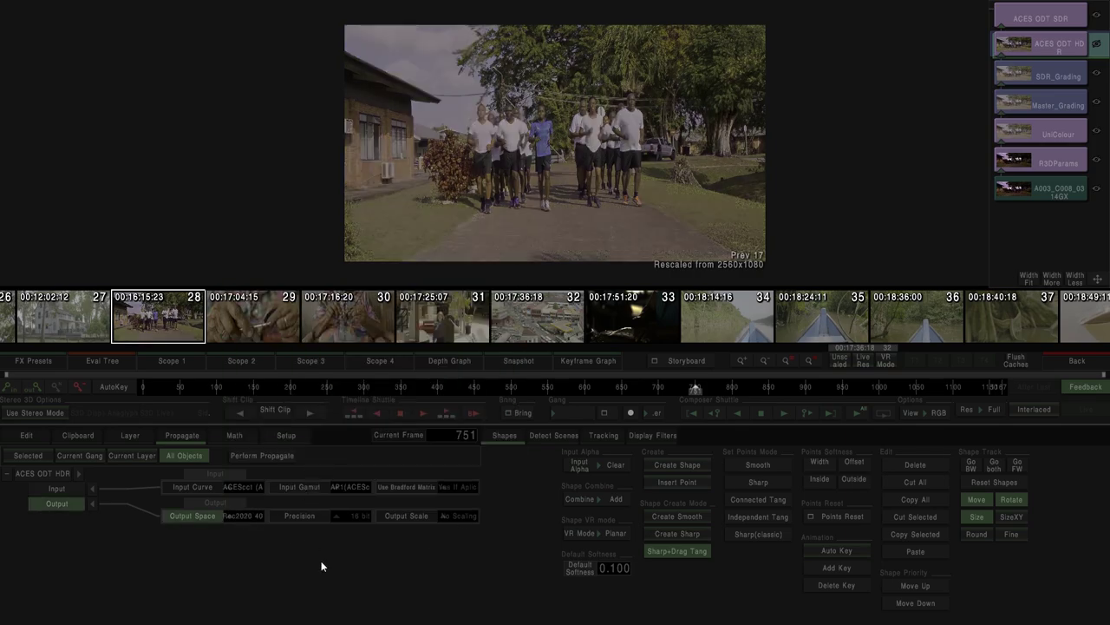
# Configure ACES ODT SDR with ACEScct input curve, AP1 input gamut and Rec709 output space, and return to the timeline
pyautogui.click(1037, 20)
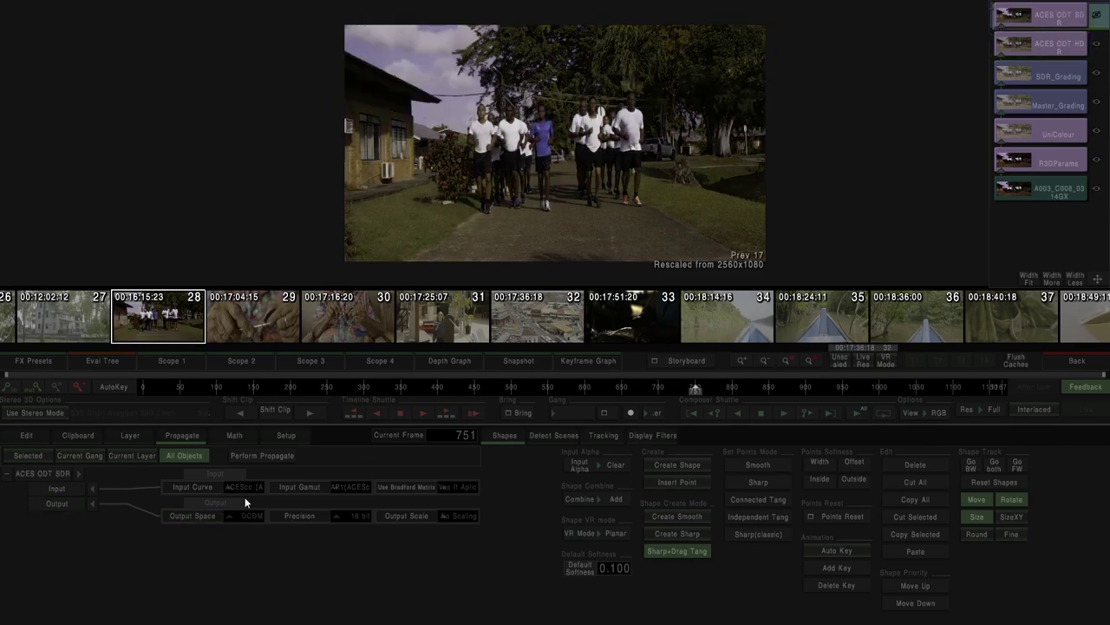
pyautogui.click(247, 487)
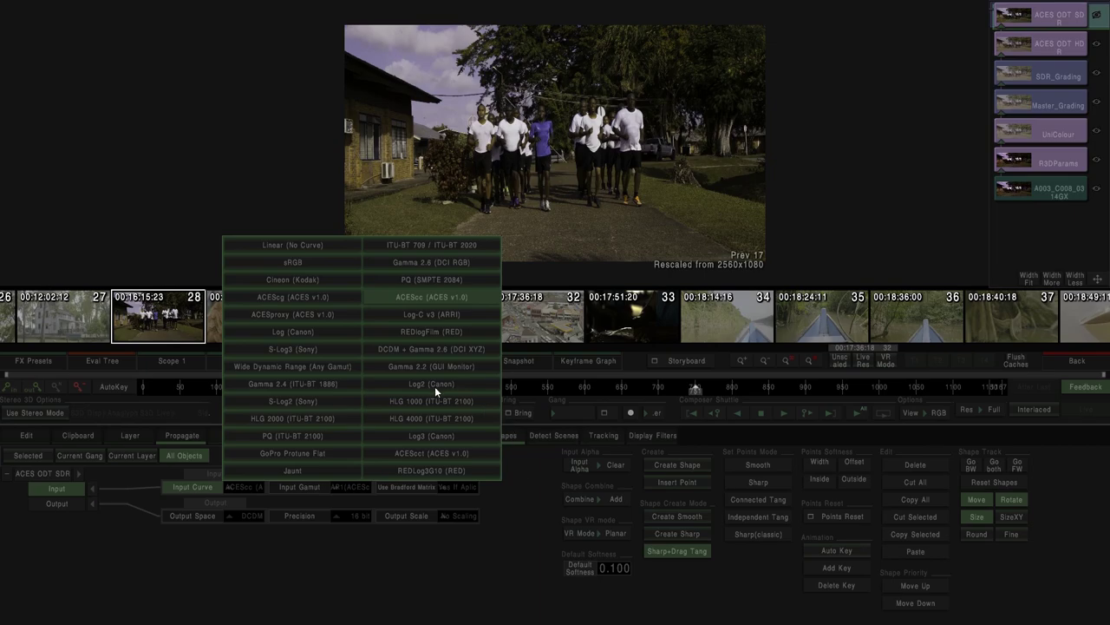
pyautogui.click(416, 455)
pyautogui.click(349, 486)
pyautogui.click(397, 417)
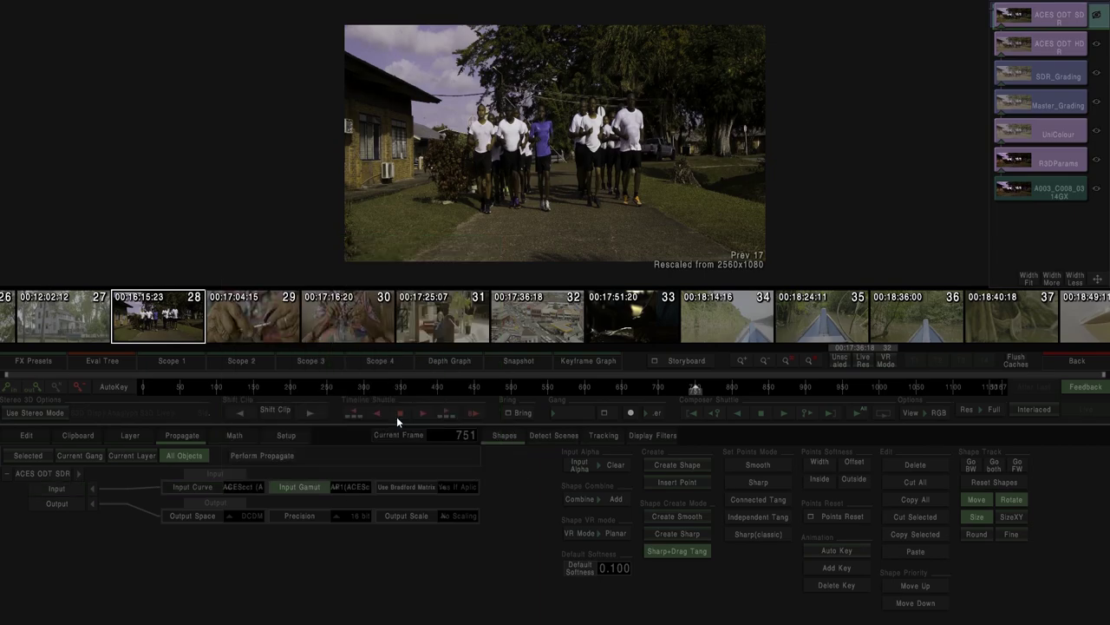
pyautogui.click(251, 516)
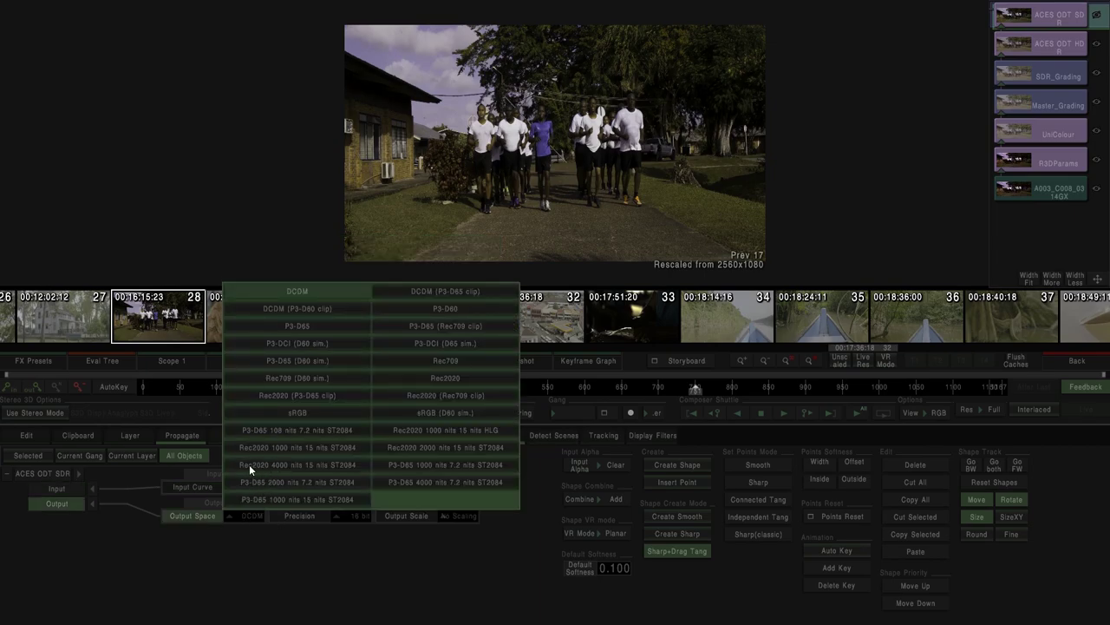
pyautogui.click(445, 360)
pyautogui.click(1071, 360)
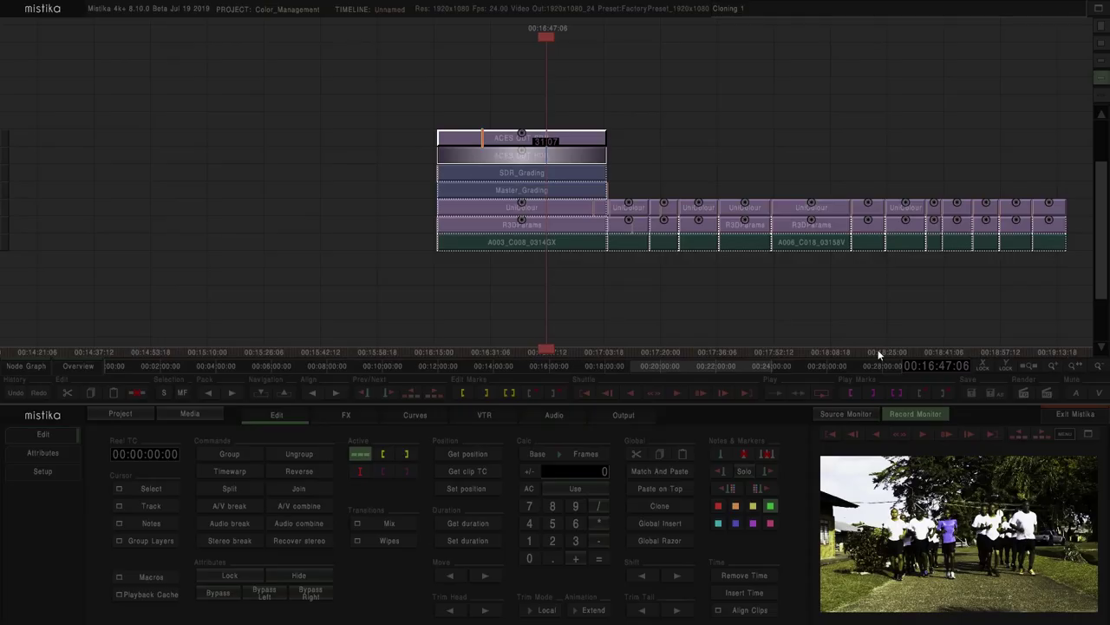
# Compare the first clip's image at the ACES ODT HDR layer and at the ACES ODT SDR layer
pyautogui.click(491, 173)
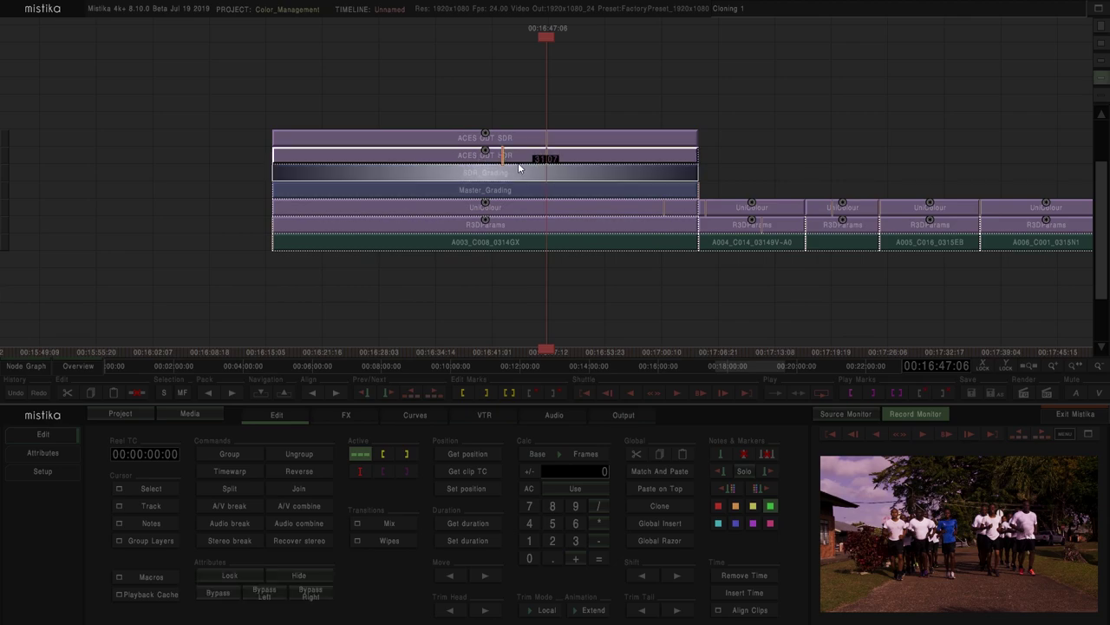
pyautogui.click(531, 137)
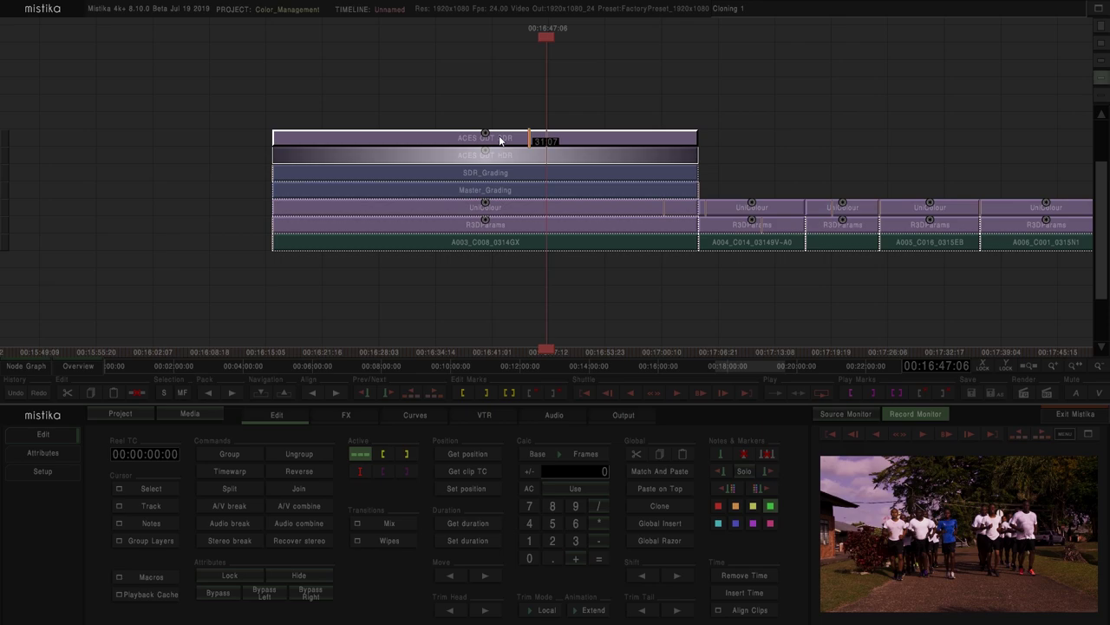
pyautogui.moveTo(500, 141); pyautogui.dragTo(495, 124)
pyautogui.click(495, 114)
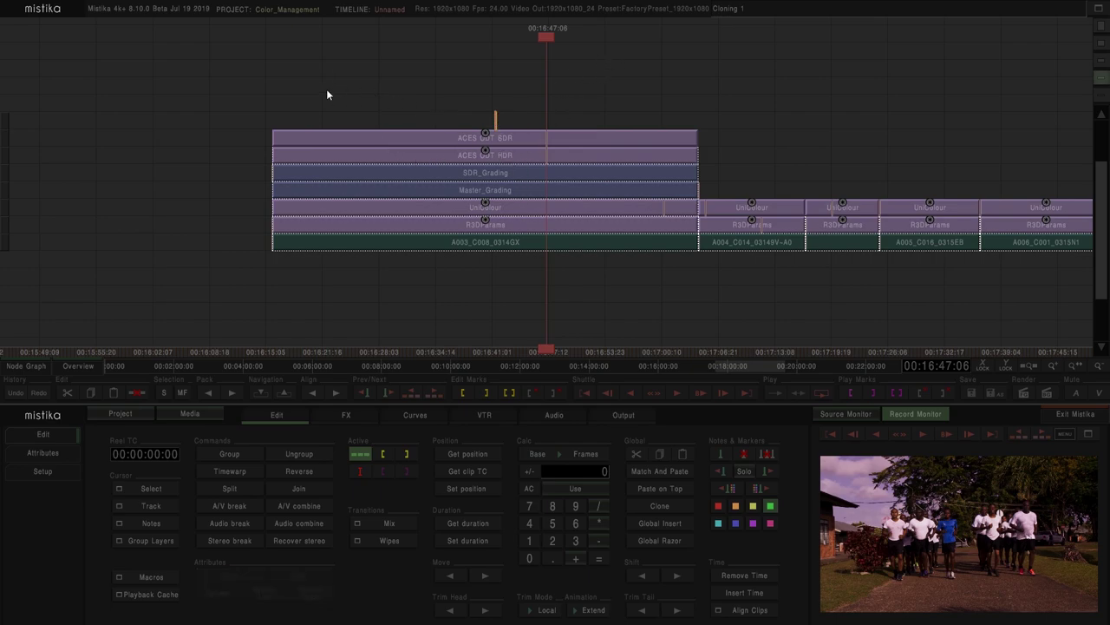
# Create a timeline note reading HDR just before the third stack, level with the ACES ODT HDR layer
pyautogui.scroll(-3, 566, 291)
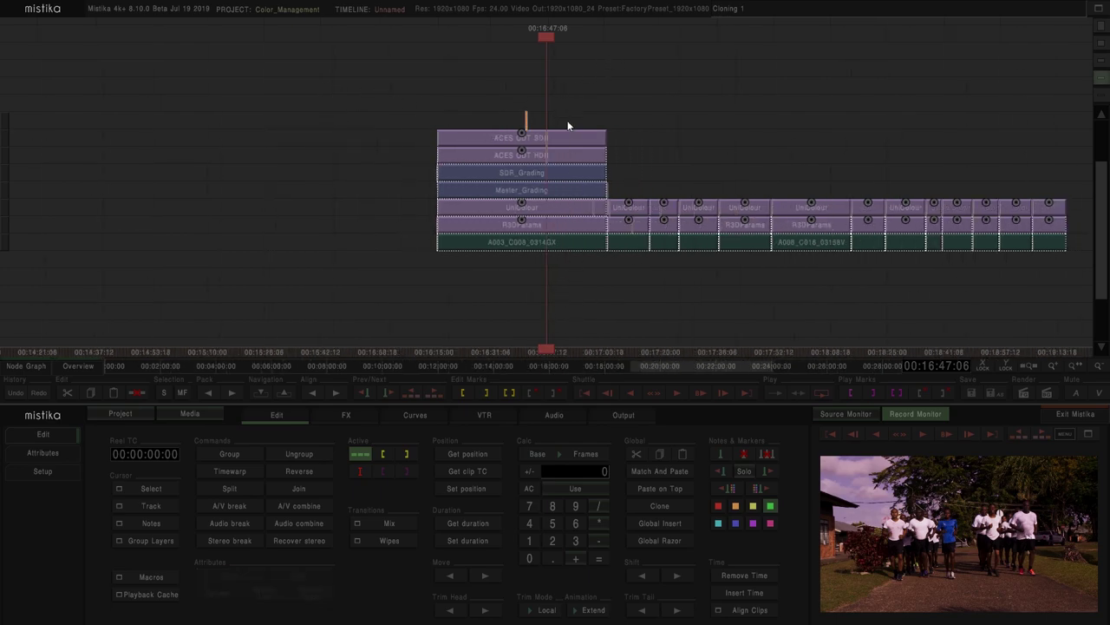
pyautogui.scroll(2, 570, 130)
pyautogui.moveTo(564, 167); pyautogui.dragTo(536, 183)
pyautogui.moveTo(416, 196); pyautogui.dragTo(415, 196)
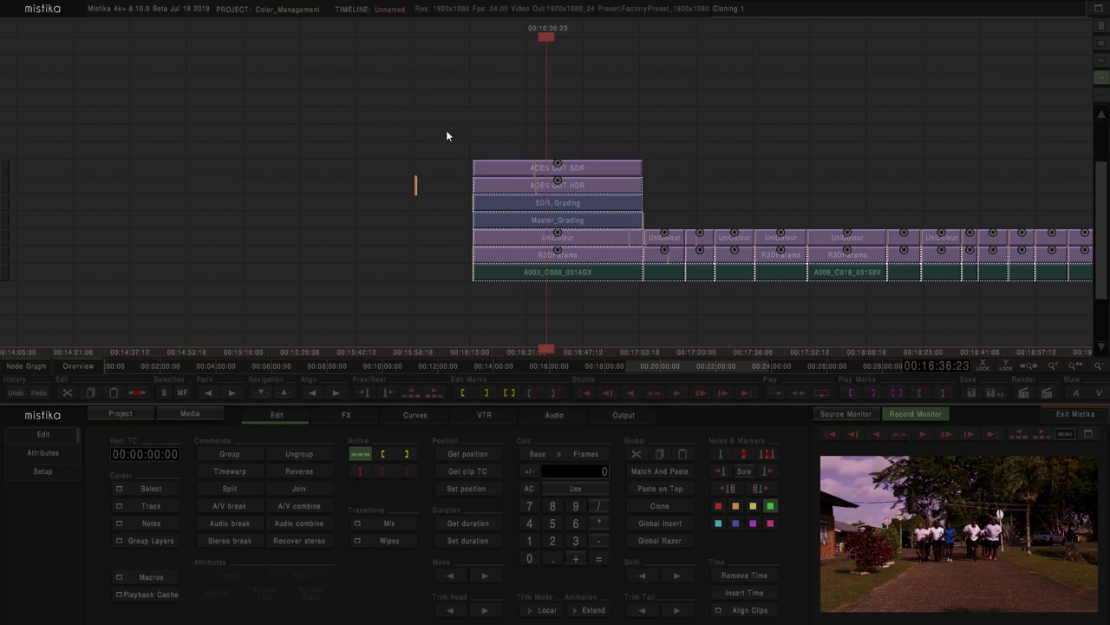
pyautogui.click(161, 523)
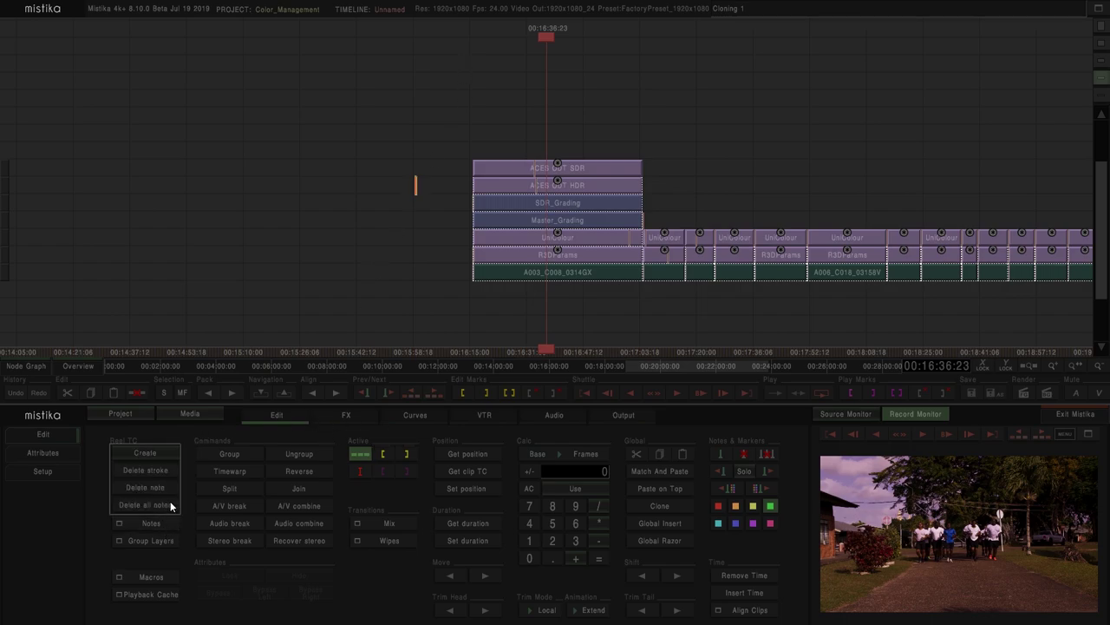
pyautogui.click(156, 453)
pyautogui.write('HDR')
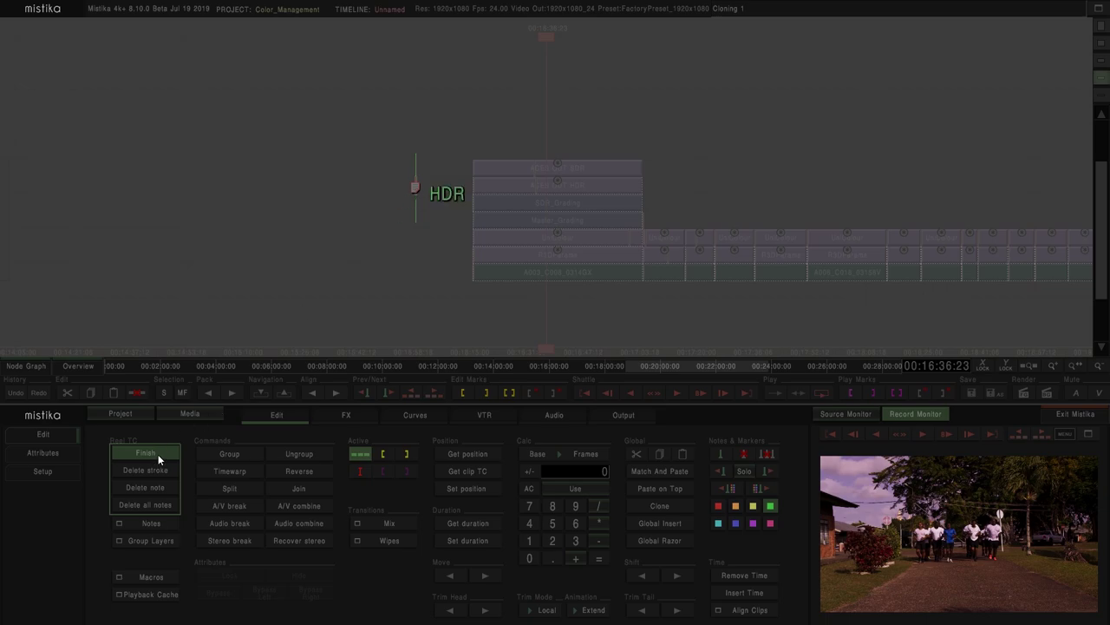
pyautogui.click(145, 453)
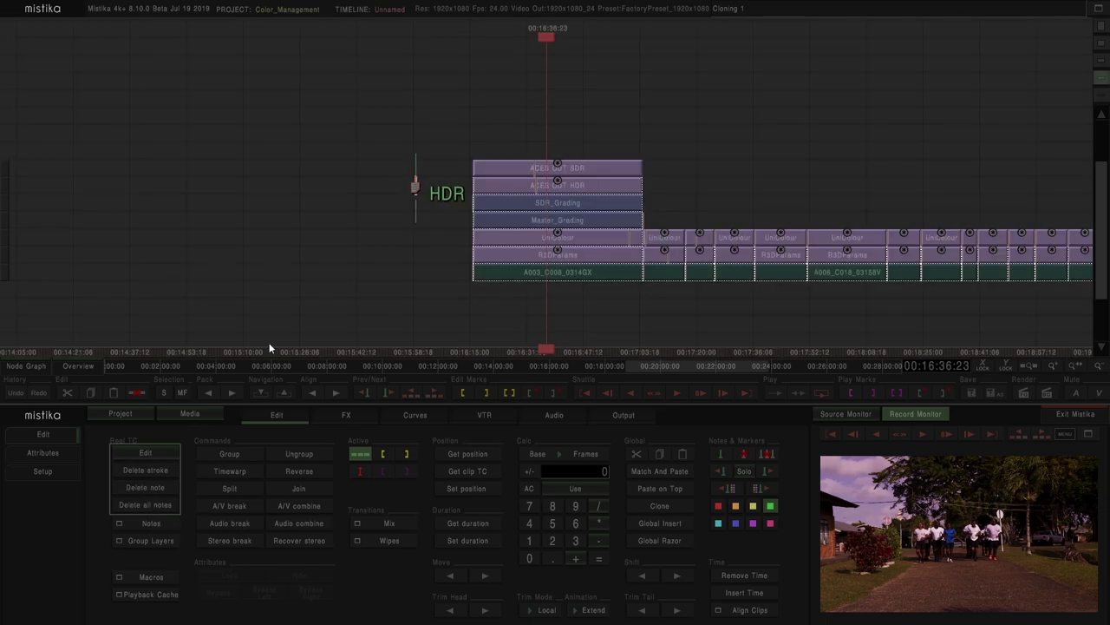
# Create a timeline note reading SDR, and place the HDR and SDR notes above the third stack, one near each end
pyautogui.moveTo(418, 186)
pyautogui.mouseDown()
pyautogui.moveTo(428, 95)
pyautogui.moveTo(417, 72)
pyautogui.mouseUp()
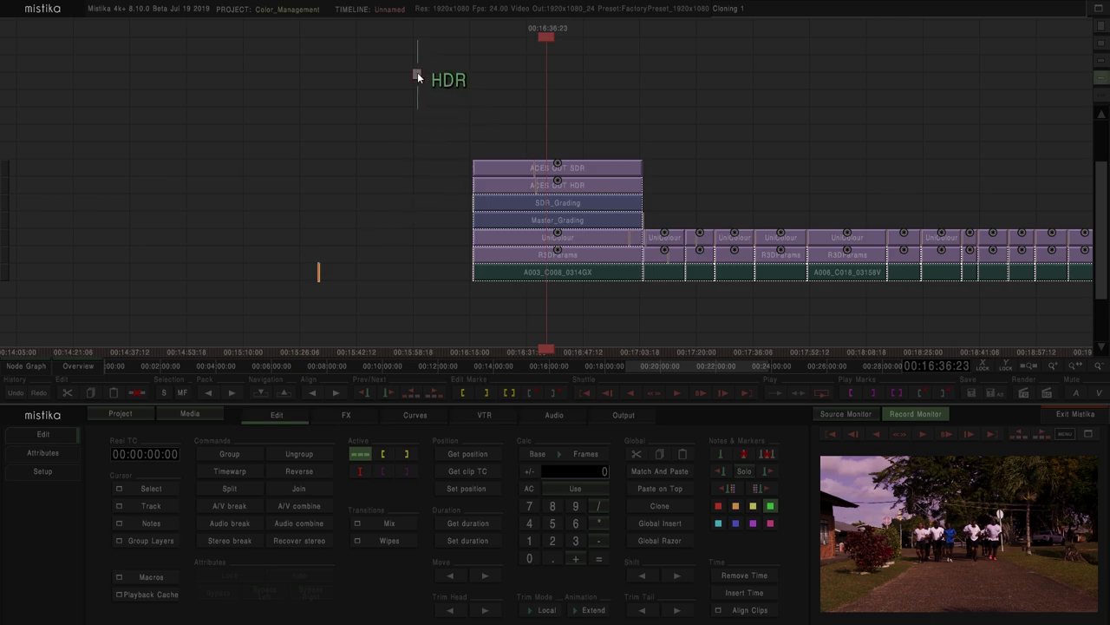
pyautogui.click(160, 523)
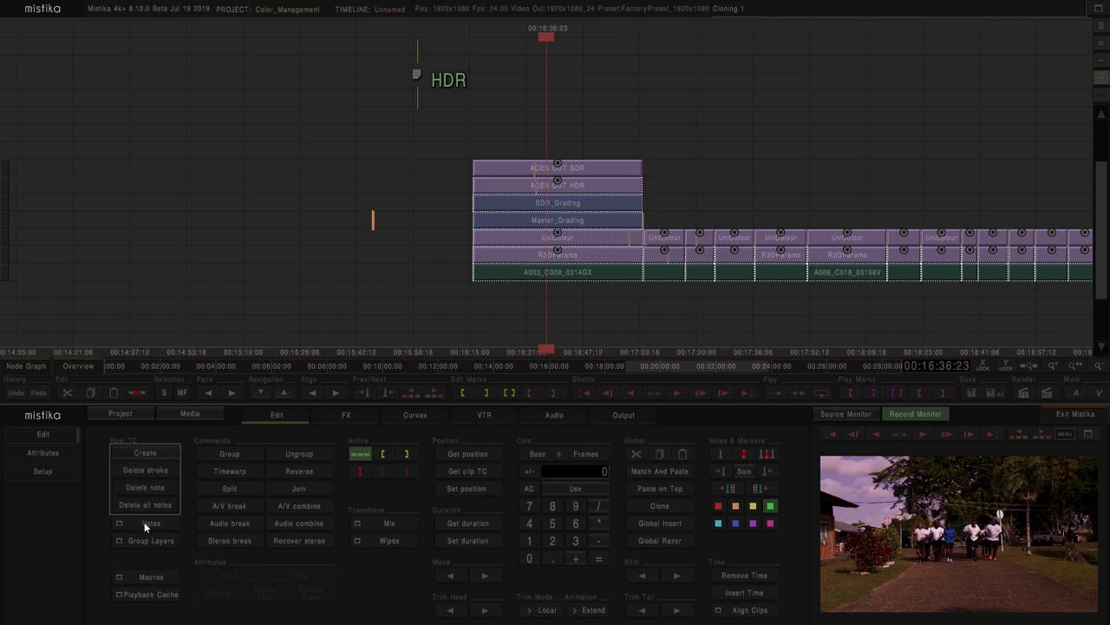
pyautogui.click(155, 453)
pyautogui.write('SDR')
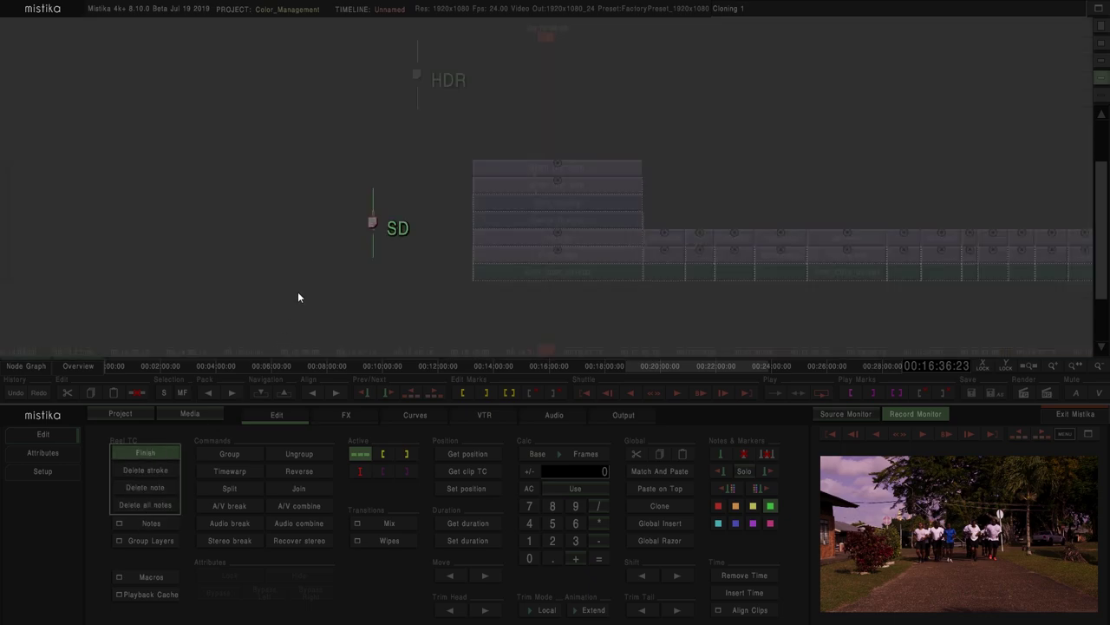
pyautogui.click(146, 453)
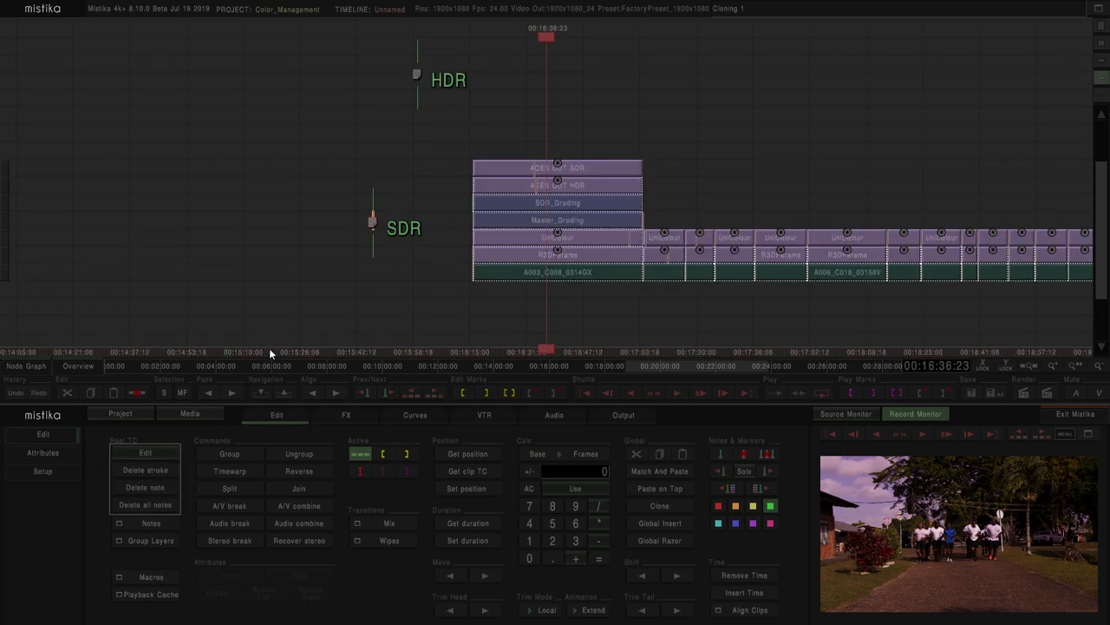
pyautogui.moveTo(373, 222)
pyautogui.mouseDown()
pyautogui.moveTo(619, 87)
pyautogui.moveTo(613, 76)
pyautogui.mouseUp()
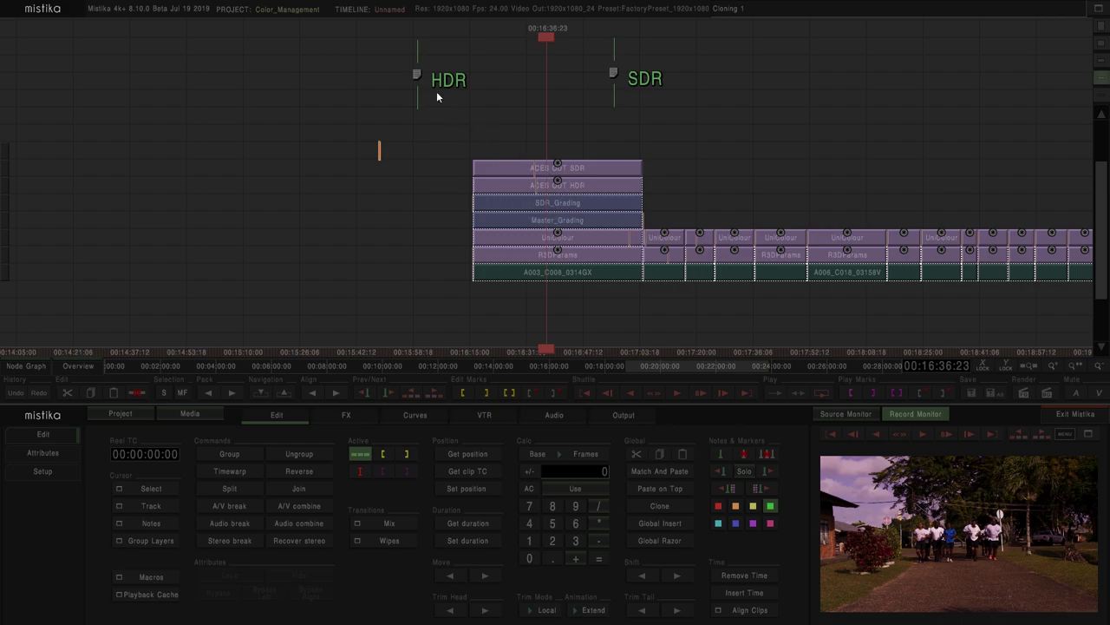
# Set the first clip's SDR_Grading layer to Bypass Left and its ACES ODT HDR layer to Bypass Right
pyautogui.click(546, 217)
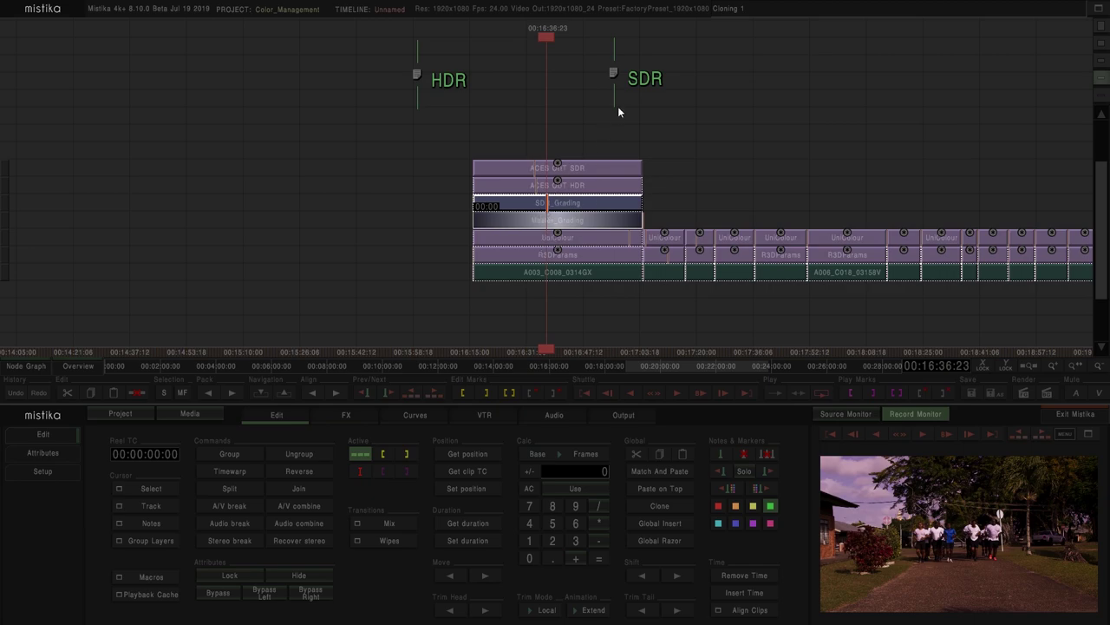
pyautogui.click(267, 597)
pyautogui.click(356, 265)
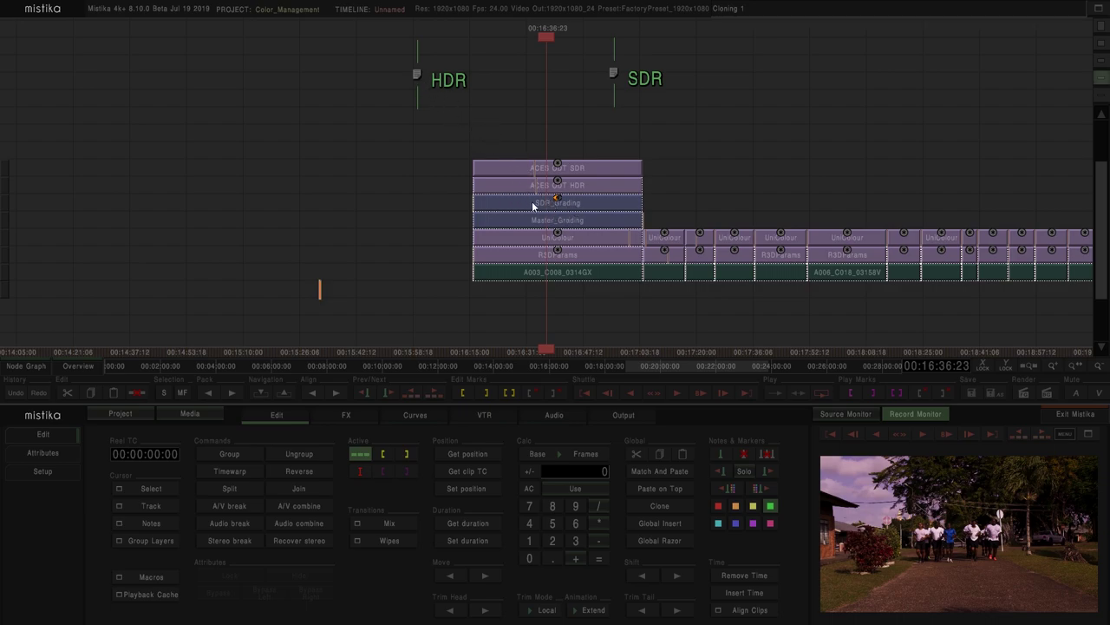
pyautogui.click(575, 186)
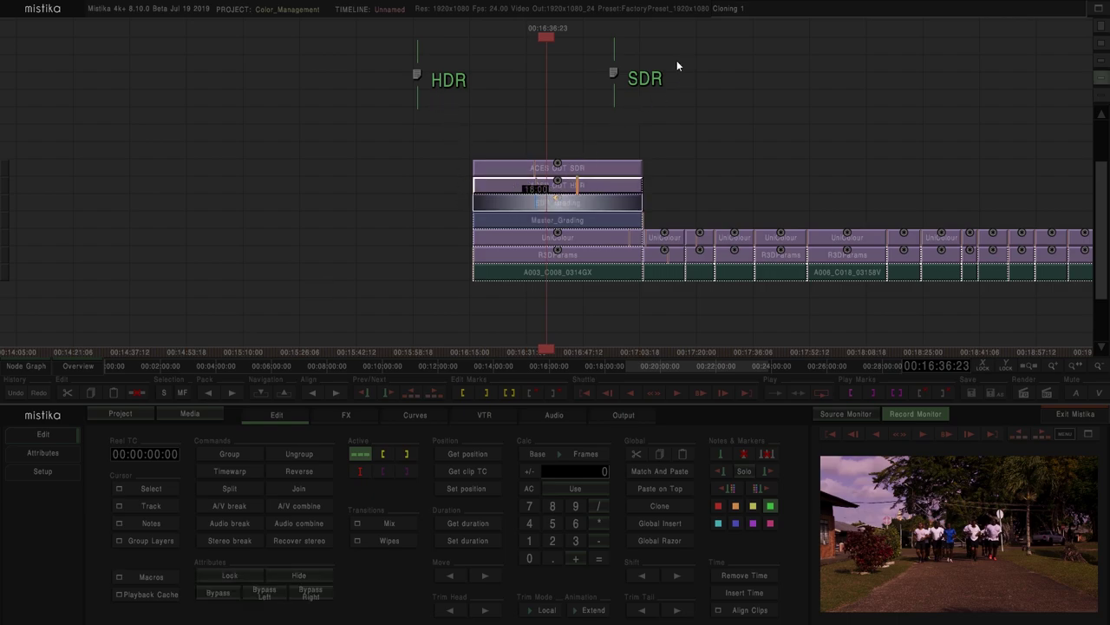
pyautogui.click(314, 593)
pyautogui.click(345, 269)
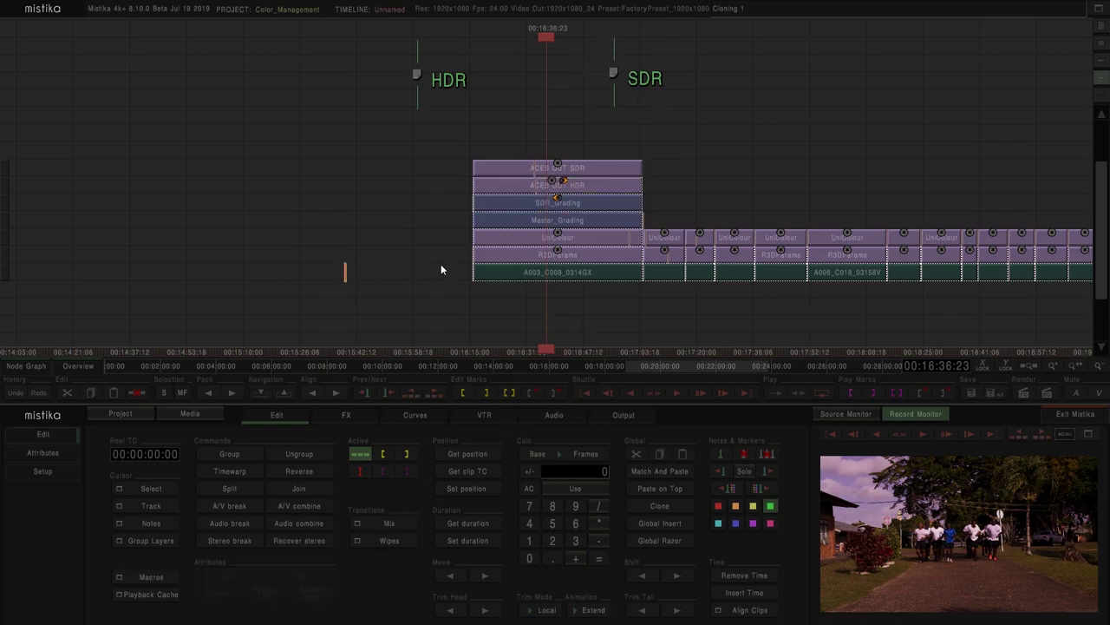
# Set the first clip's ACES ODT SDR layer to Bypass Left
pyautogui.click(555, 188)
pyautogui.click(555, 188)
pyautogui.click(386, 185)
pyautogui.click(517, 171)
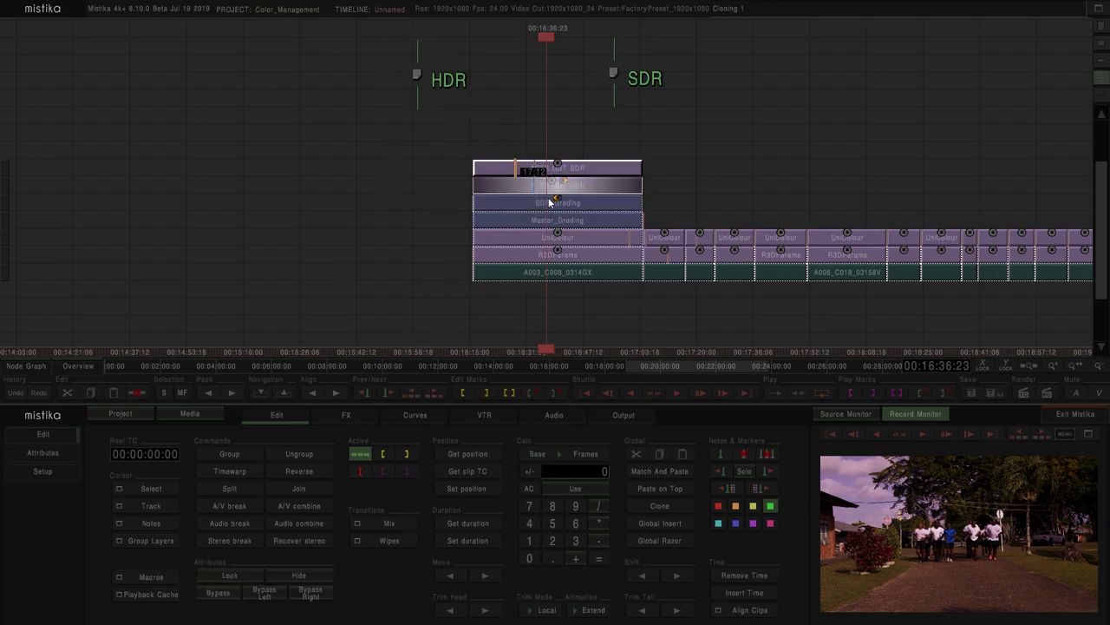
pyautogui.click(265, 592)
pyautogui.click(346, 273)
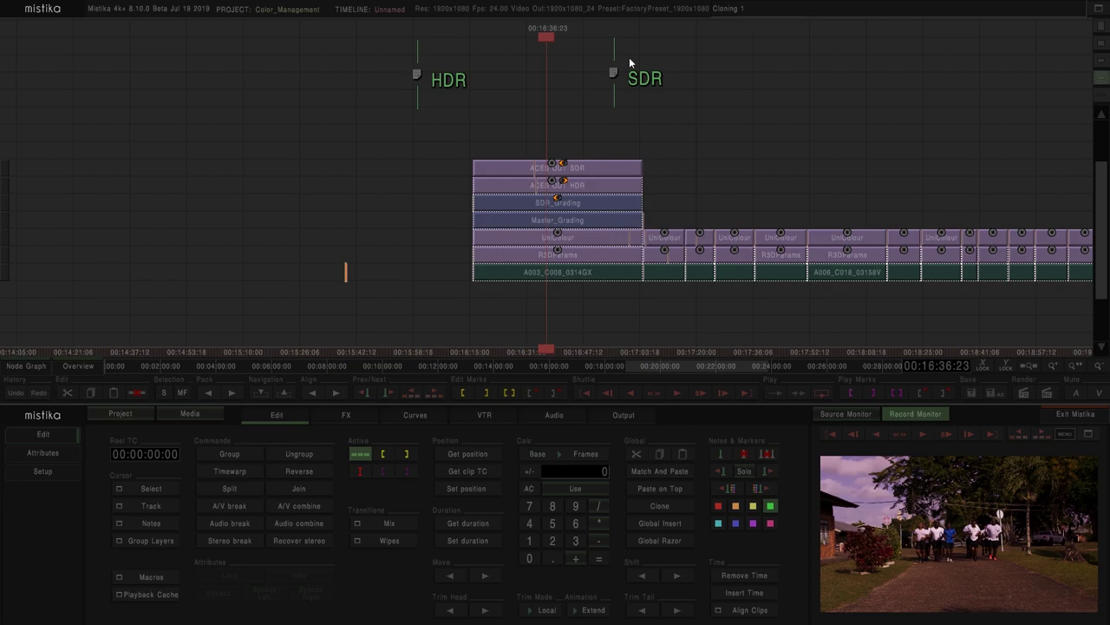
# Extend the Master_Grading, SDR_Grading, ACES ODT HDR and ACES ODT SDR layers over all clips of the third sequence
pyautogui.scroll(4, 638, 90)
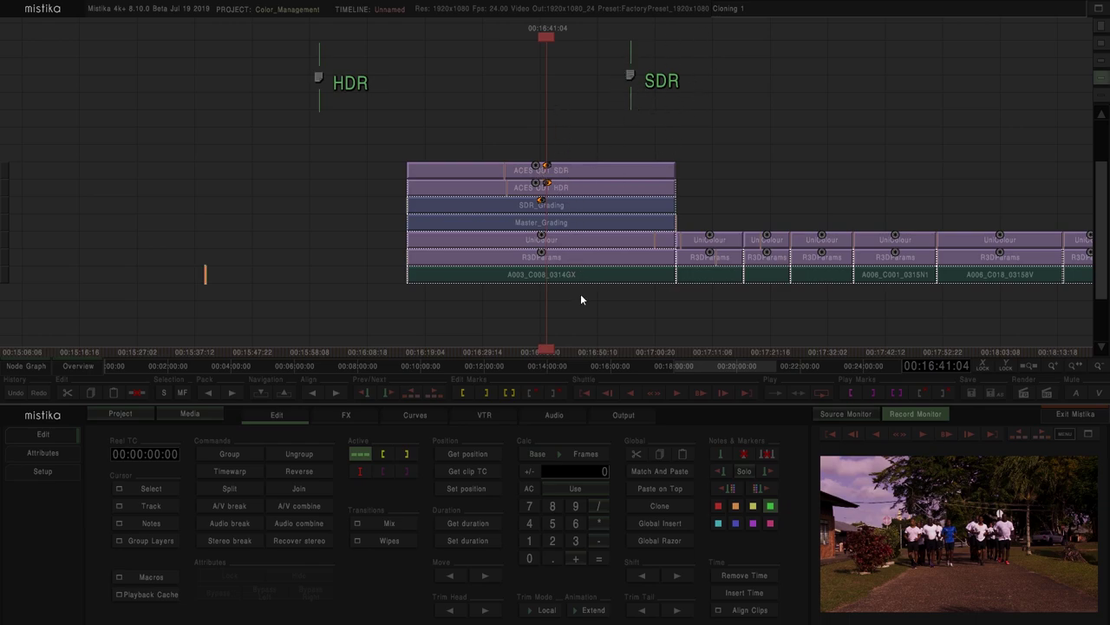
pyautogui.moveTo(547, 42); pyautogui.dragTo(497, 64)
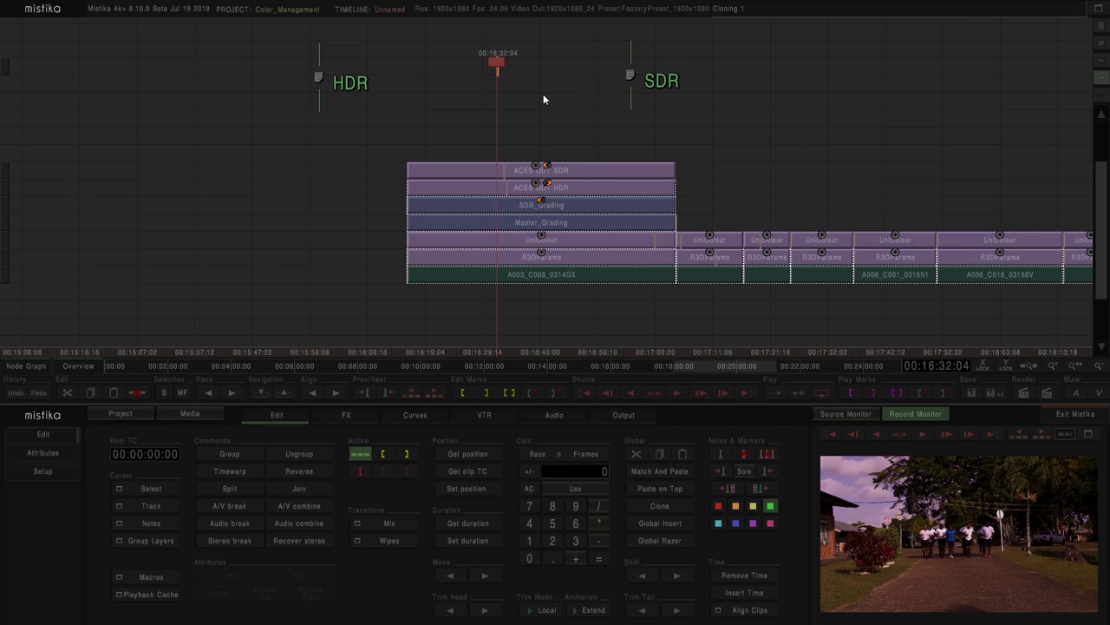
pyautogui.scroll(-5, 547, 121)
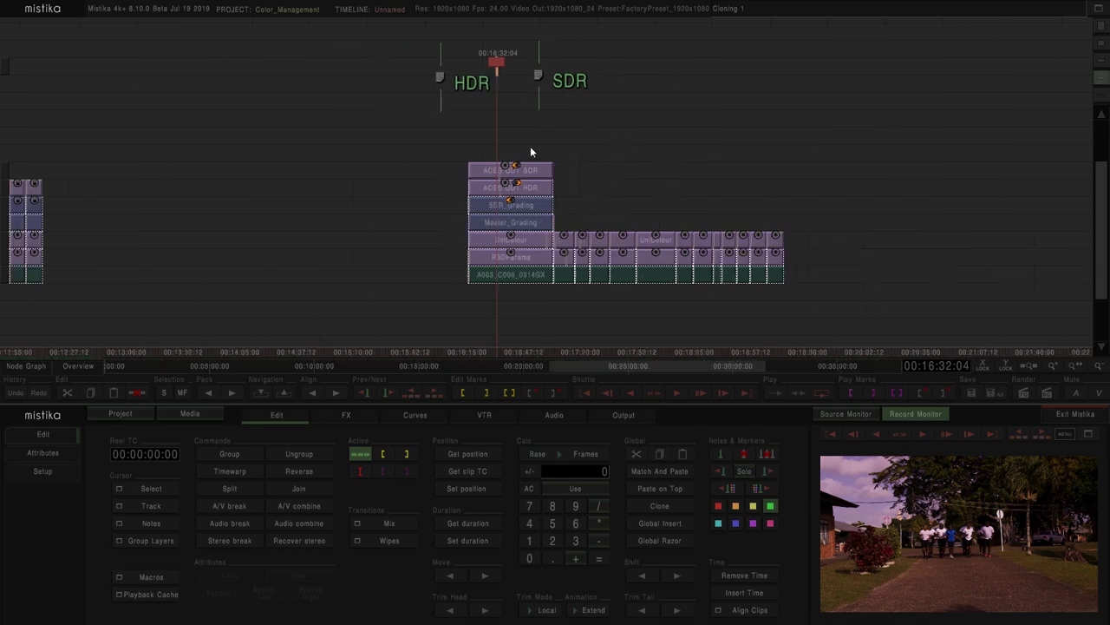
pyautogui.moveTo(516, 130)
pyautogui.mouseDown()
pyautogui.moveTo(565, 223)
pyautogui.moveTo(580, 217)
pyautogui.mouseUp()
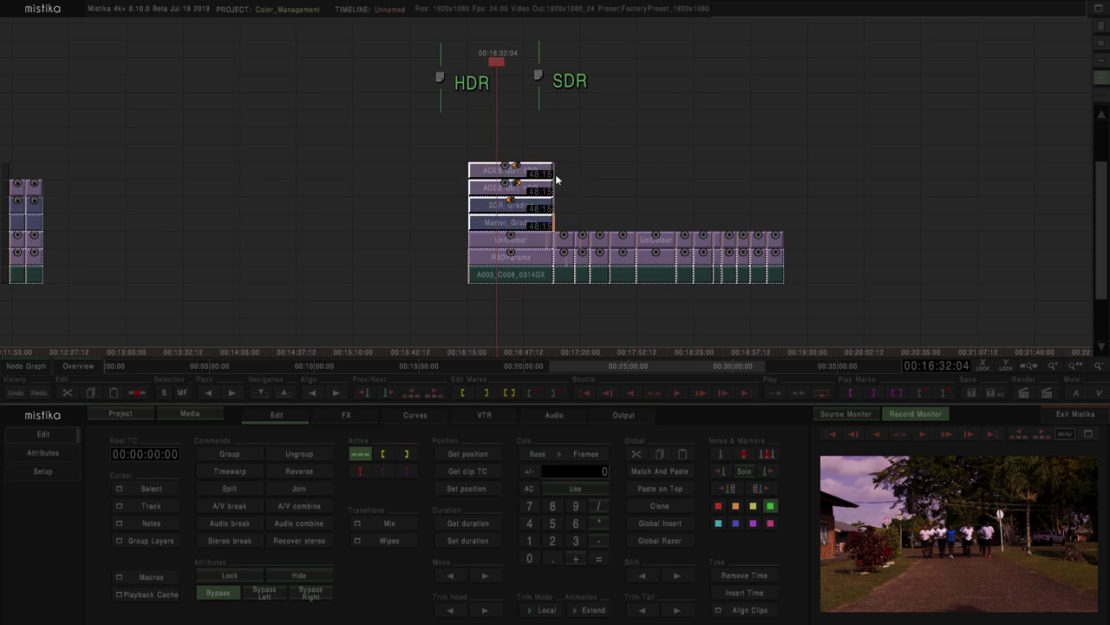
pyautogui.moveTo(555, 179); pyautogui.dragTo(784, 174)
# Split the third stack's full-length layers at every clip cut with the Split conform macro
pyautogui.moveTo(687, 203); pyautogui.dragTo(449, 159)
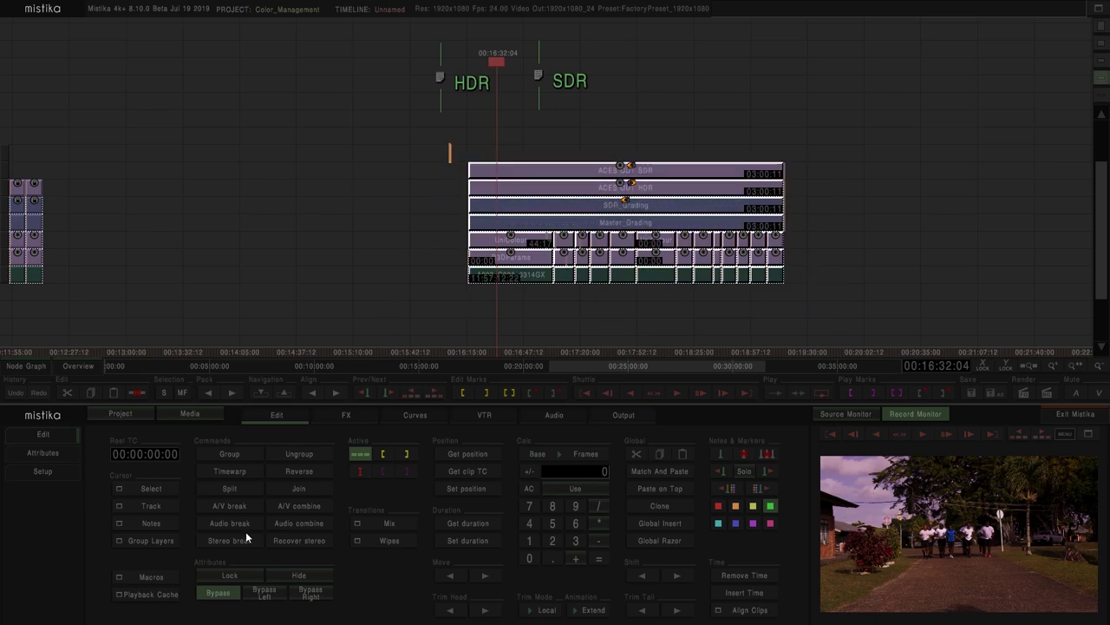
pyautogui.click(160, 593)
pyautogui.click(130, 576)
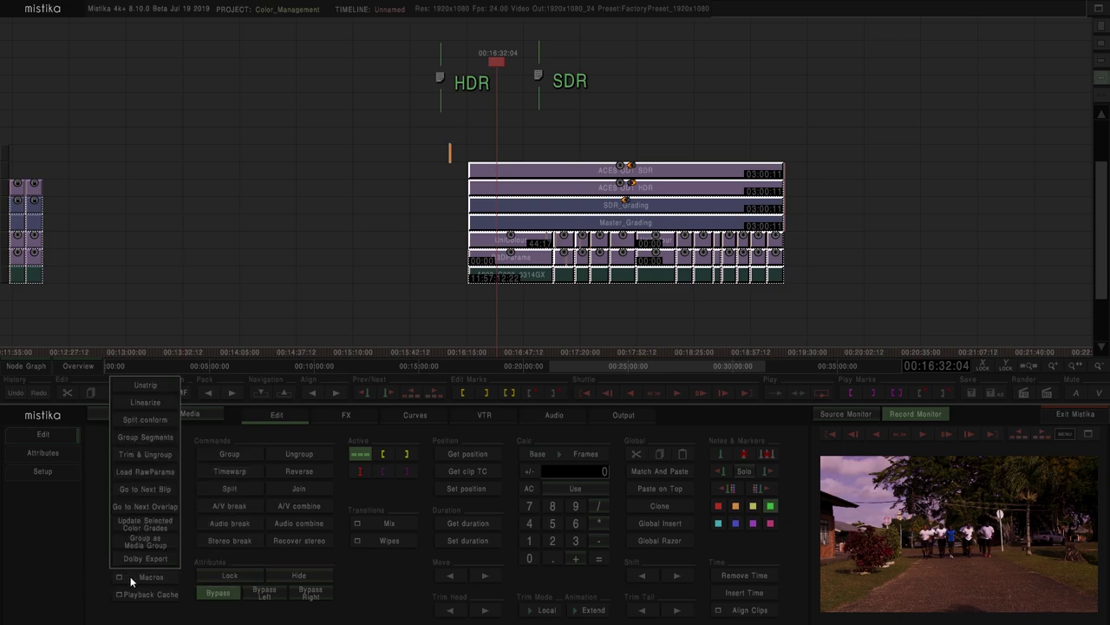
pyautogui.click(169, 423)
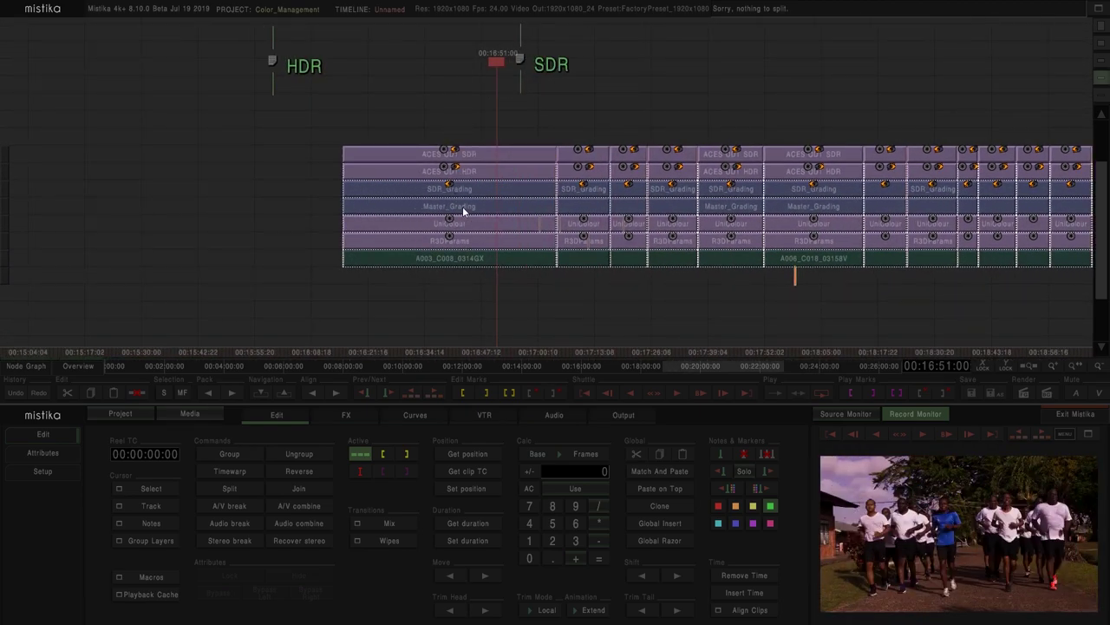
# Check the bypass attribute of the first clip's ACES ODT HDR layer
pyautogui.click(467, 189)
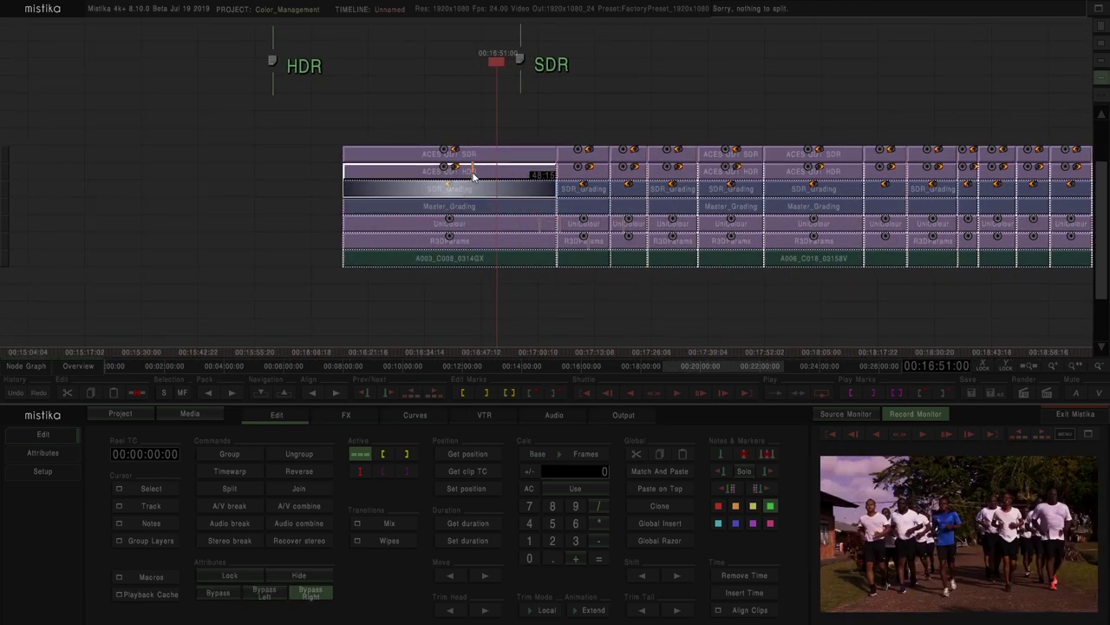
pyautogui.click(416, 87)
pyautogui.scroll(-1, 413, 85)
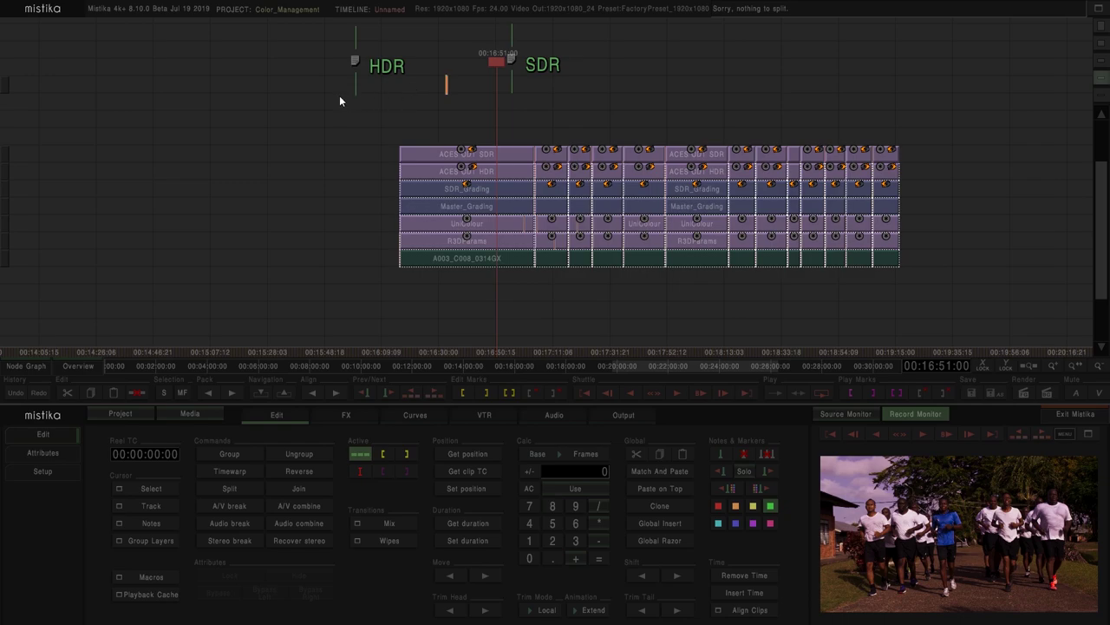
# Compare the image with all ACES ODT SDR segments of the third stack hidden and shown
pyautogui.moveTo(389, 142); pyautogui.dragTo(808, 153)
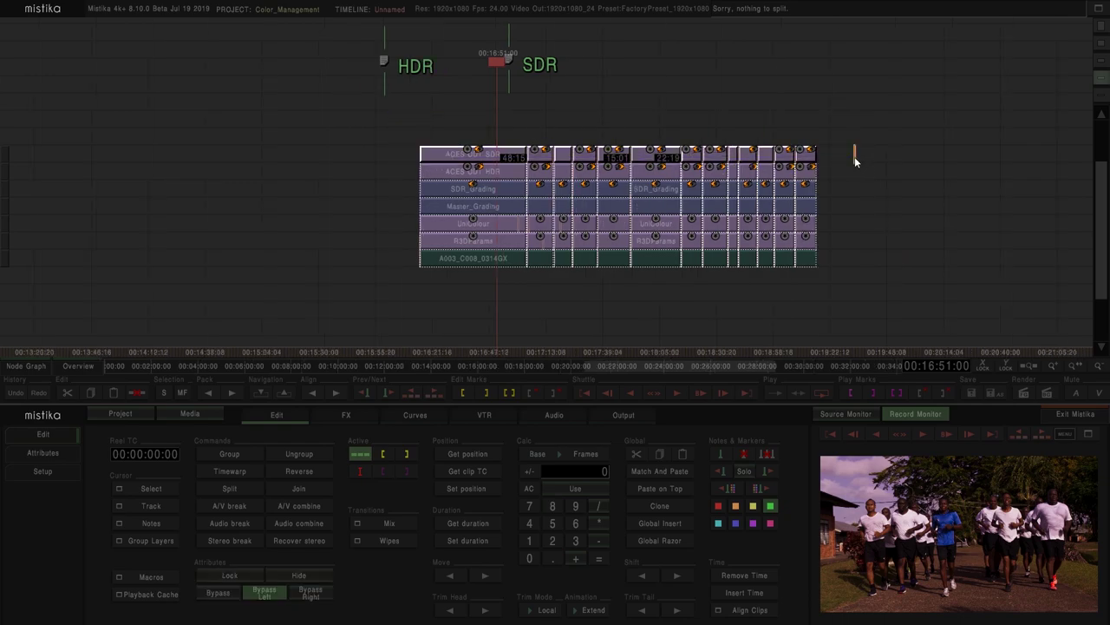
pyautogui.press('h')
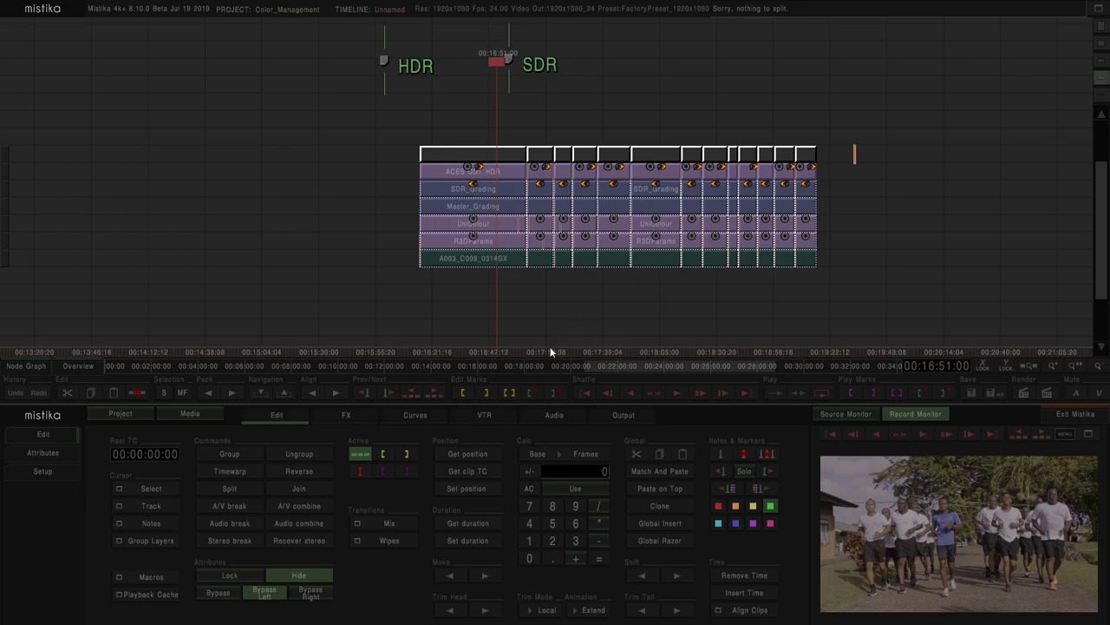
pyautogui.click(320, 576)
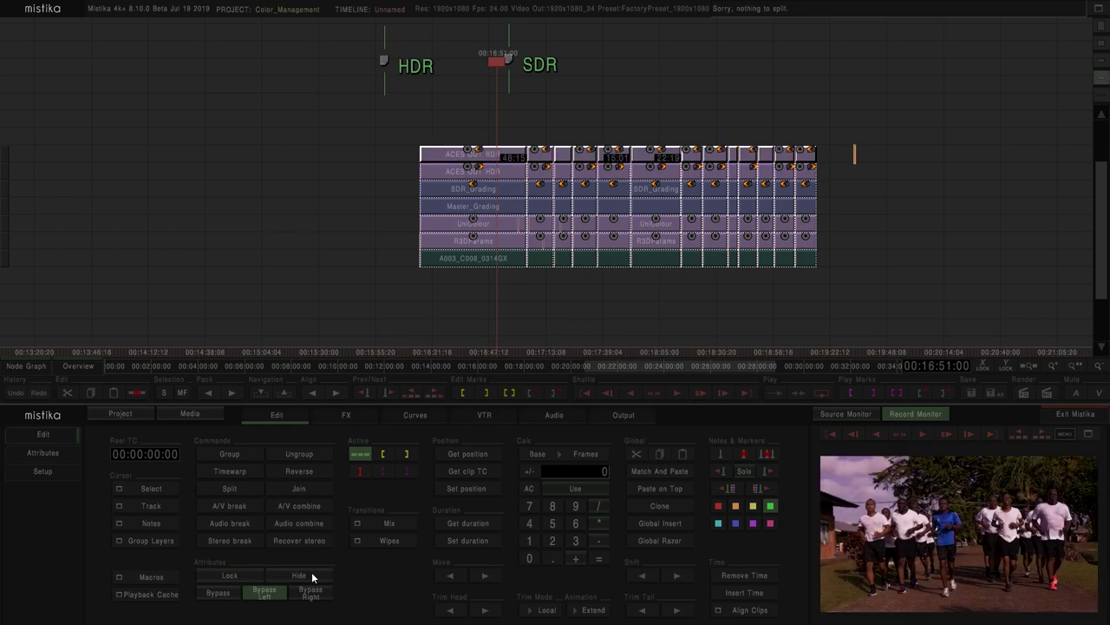
pyautogui.click(312, 577)
pyautogui.click(312, 576)
pyautogui.click(312, 576)
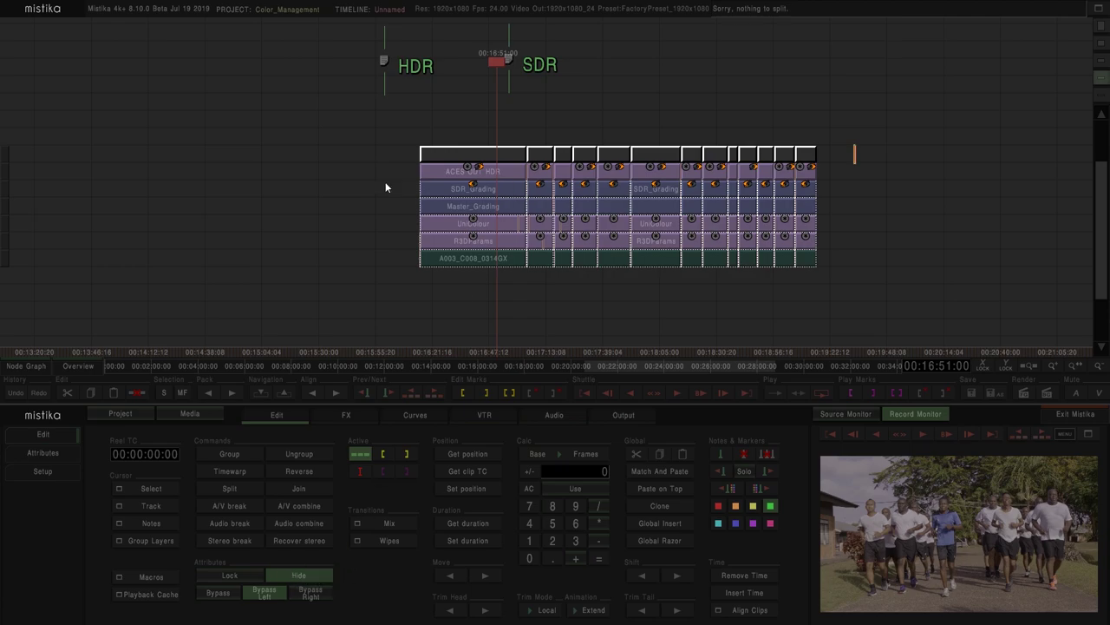
pyautogui.click(314, 581)
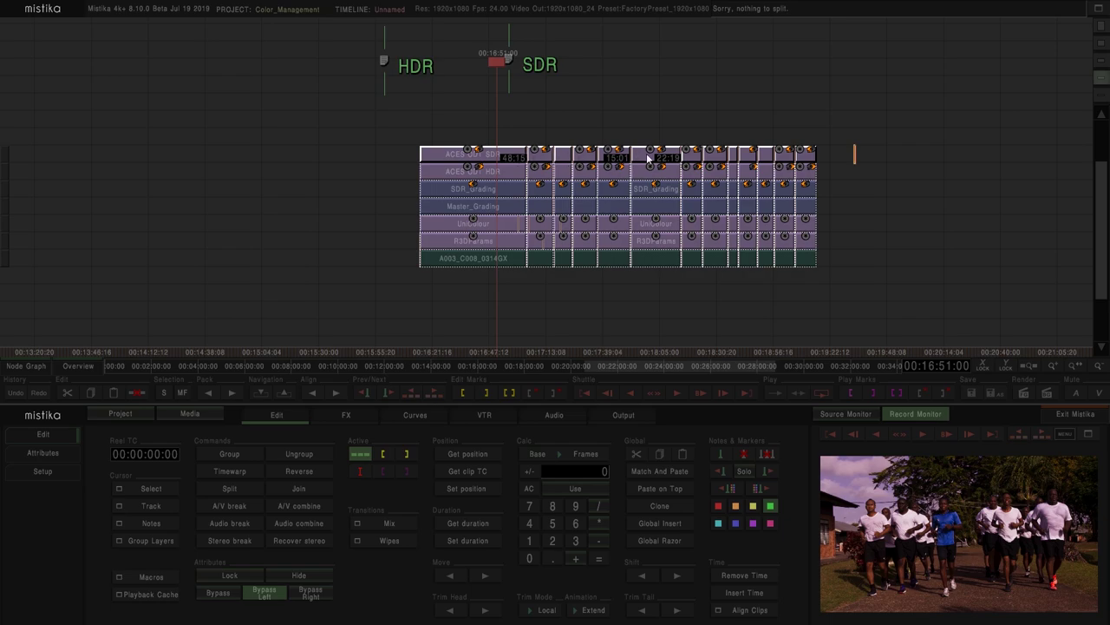
pyautogui.click(860, 137)
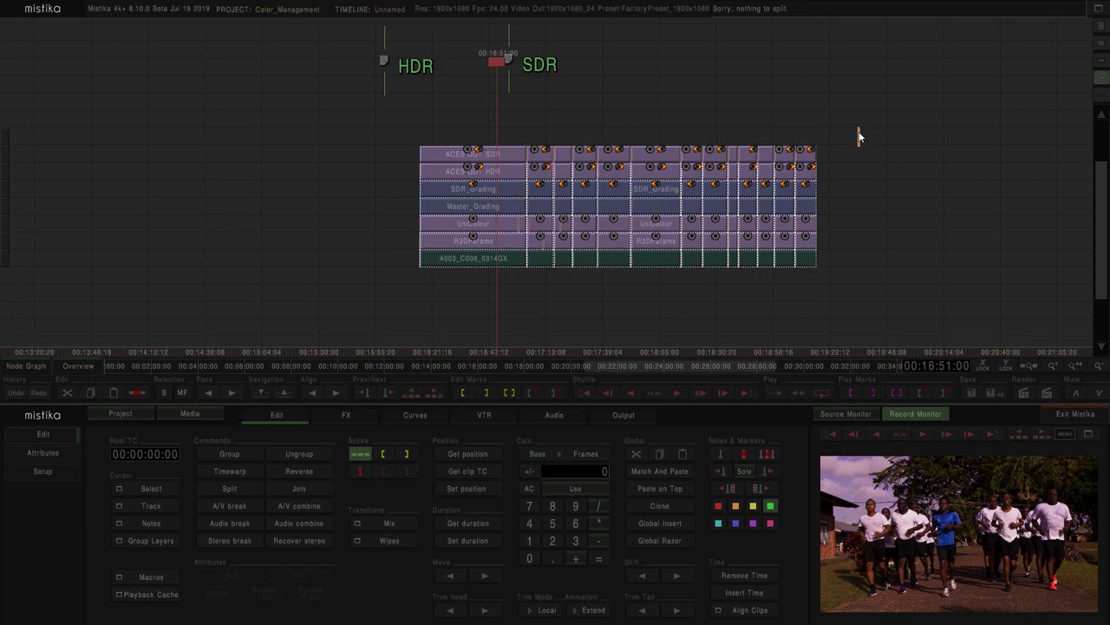
# Examine the three workflow stacks along the timeline, comparing the third stack's layers with the earlier two
pyautogui.scroll(-5, 698, 158)
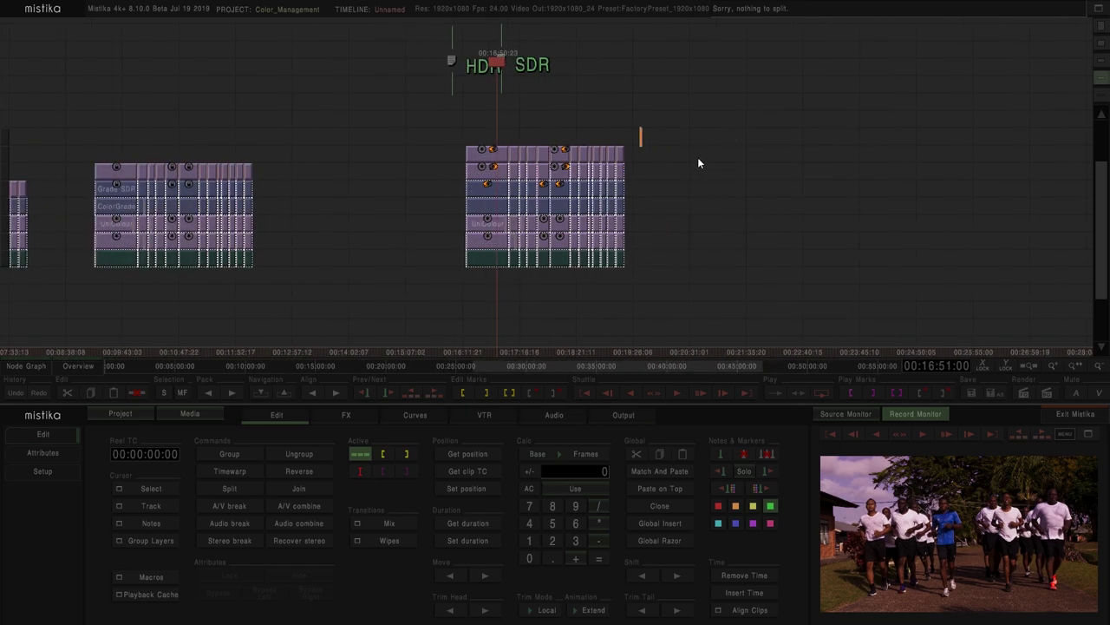
pyautogui.scroll(3, 575, 278)
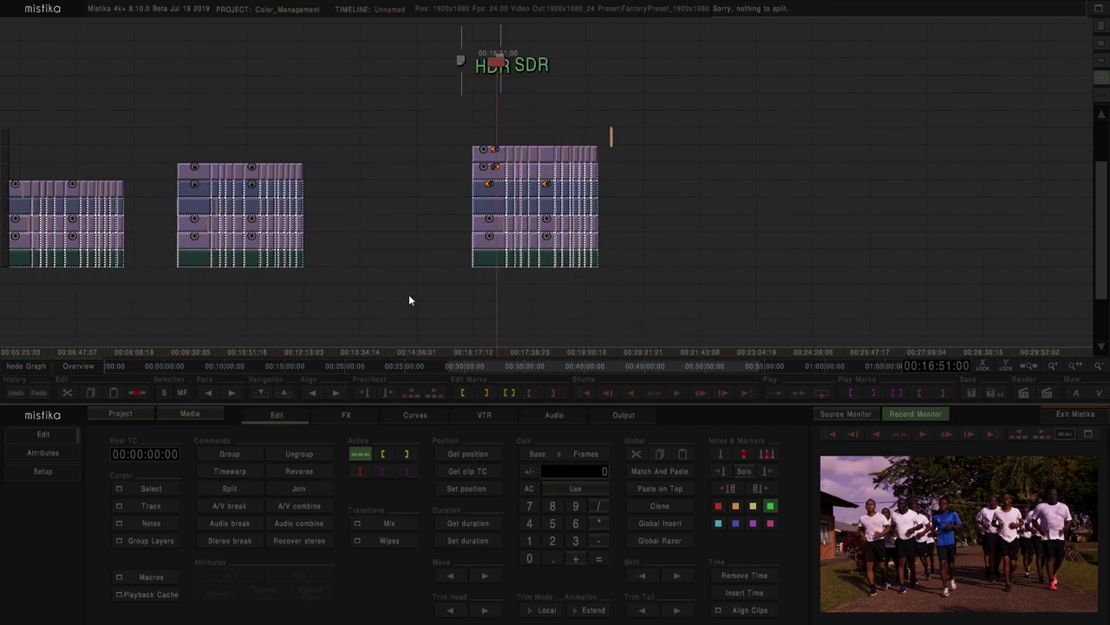
pyautogui.click(427, 294)
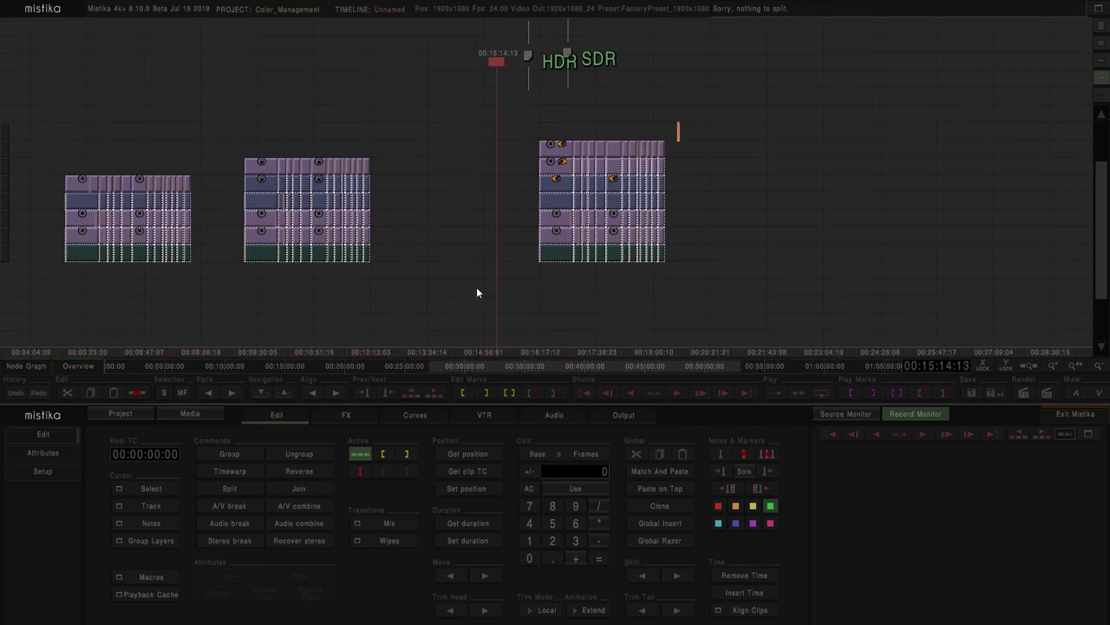
pyautogui.click(444, 311)
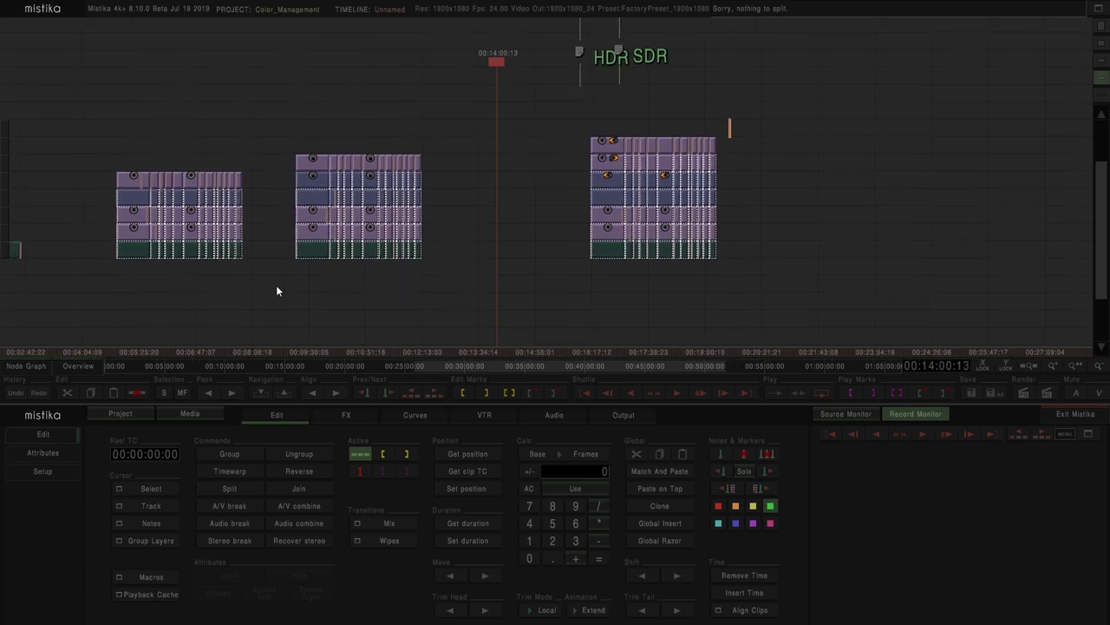
pyautogui.scroll(-3, 444, 297)
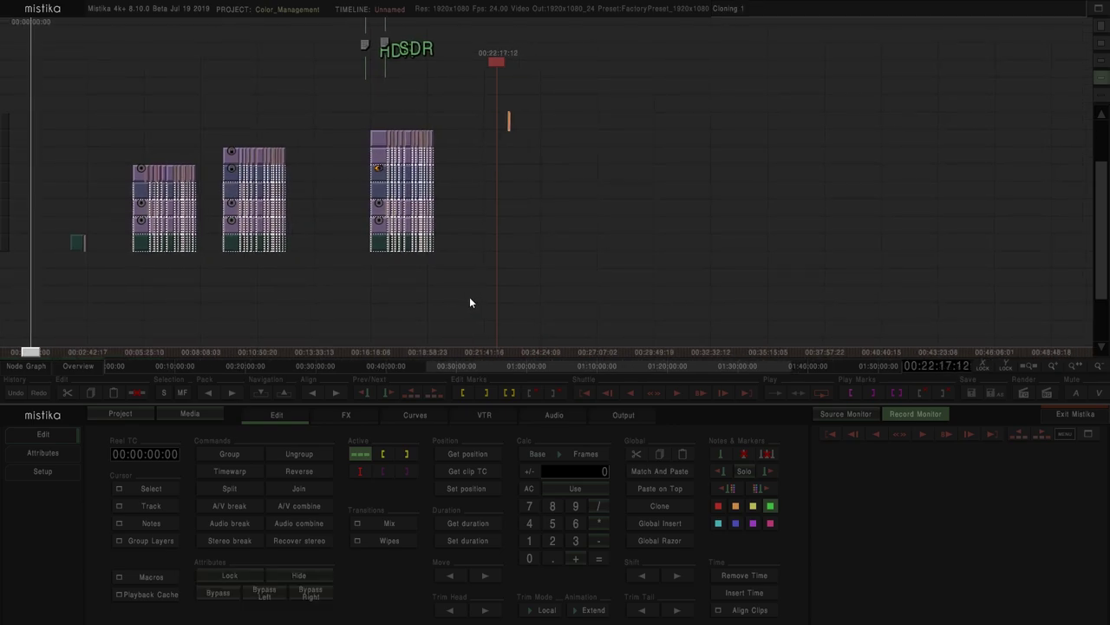
pyautogui.click(466, 299)
pyautogui.scroll(4, 460, 301)
pyautogui.click(453, 308)
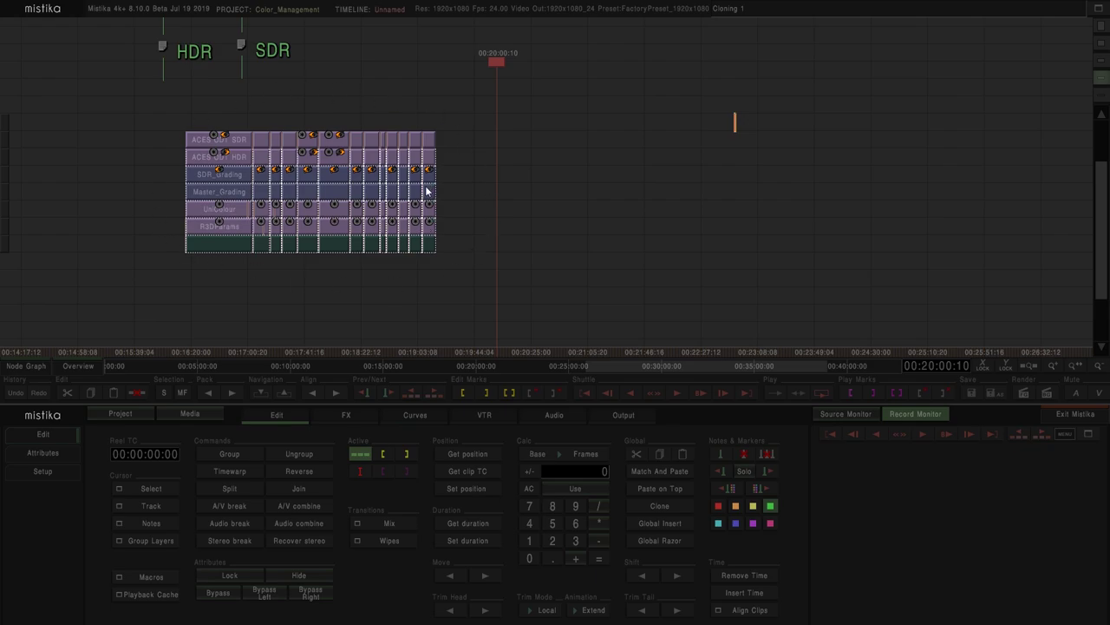
pyautogui.scroll(-3, 432, 208)
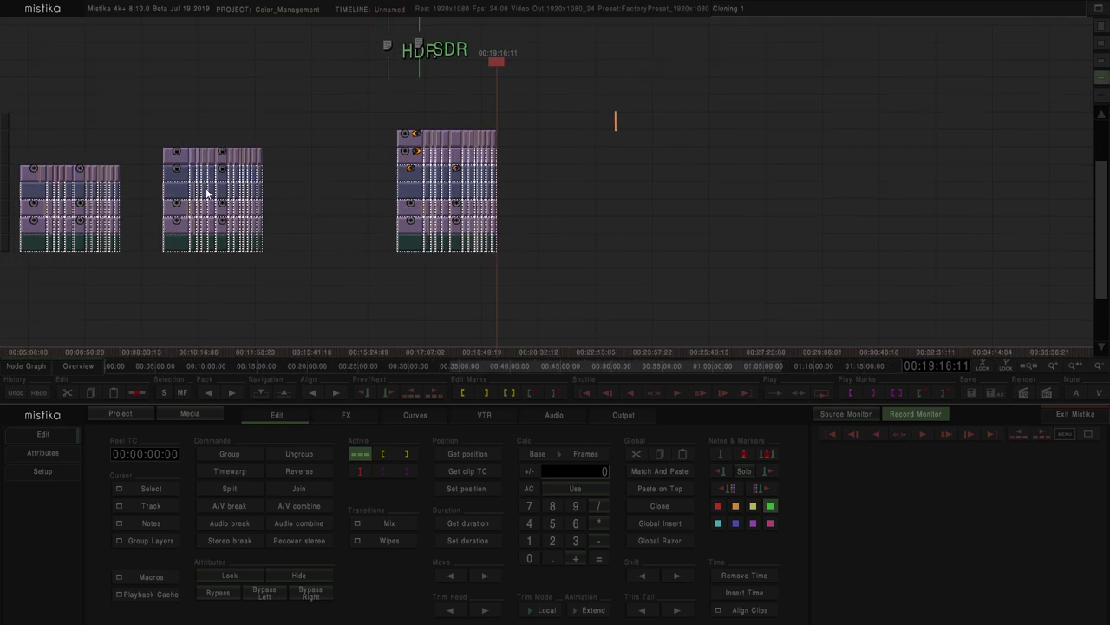
pyautogui.scroll(3, 355, 199)
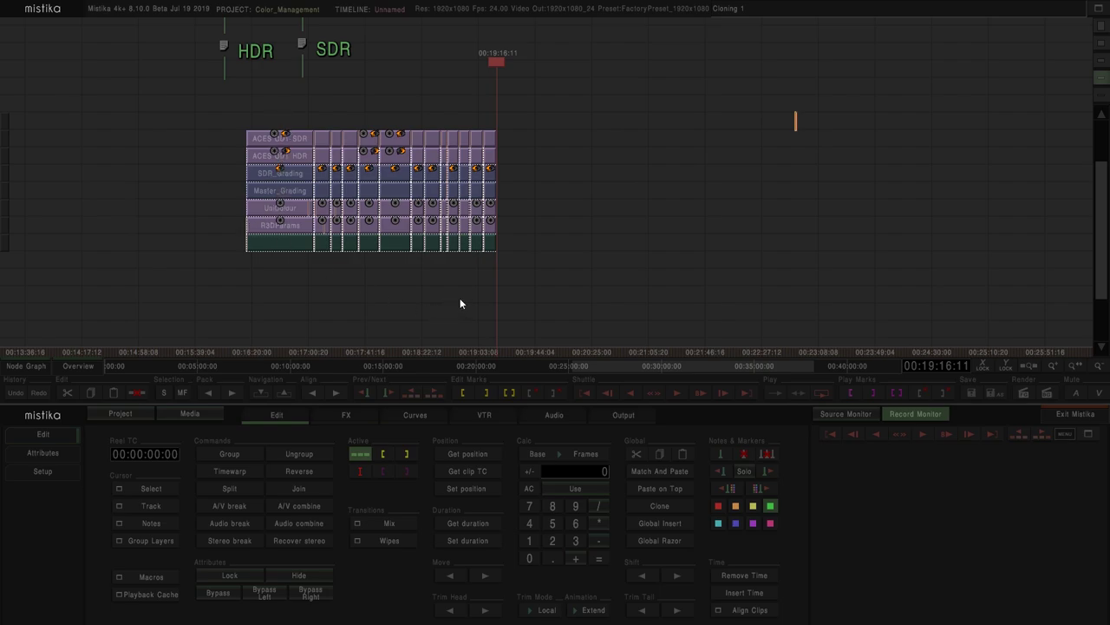
pyautogui.hscroll(1, 459, 298)
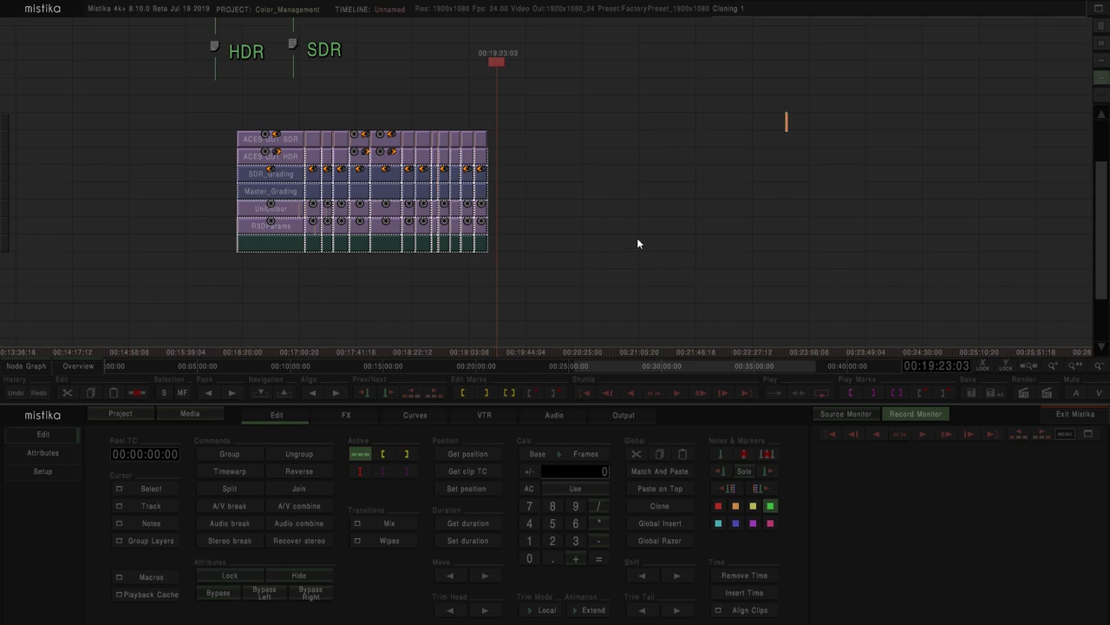
# Duplicate the first workflow stack into the empty timeline area after the third stack
pyautogui.moveTo(649, 233); pyautogui.dragTo(415, 217)
pyautogui.moveTo(463, 160); pyautogui.dragTo(284, 246)
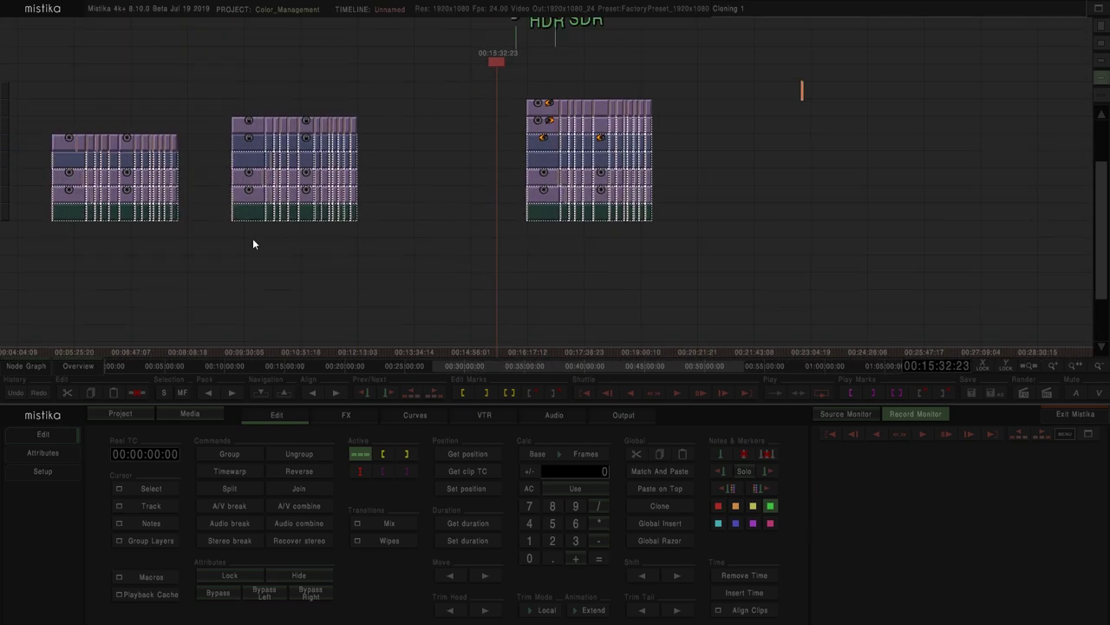
pyautogui.click(68, 145)
pyautogui.moveTo(68, 145); pyautogui.dragTo(848, 121)
pyautogui.moveTo(882, 79); pyautogui.dragTo(543, 101)
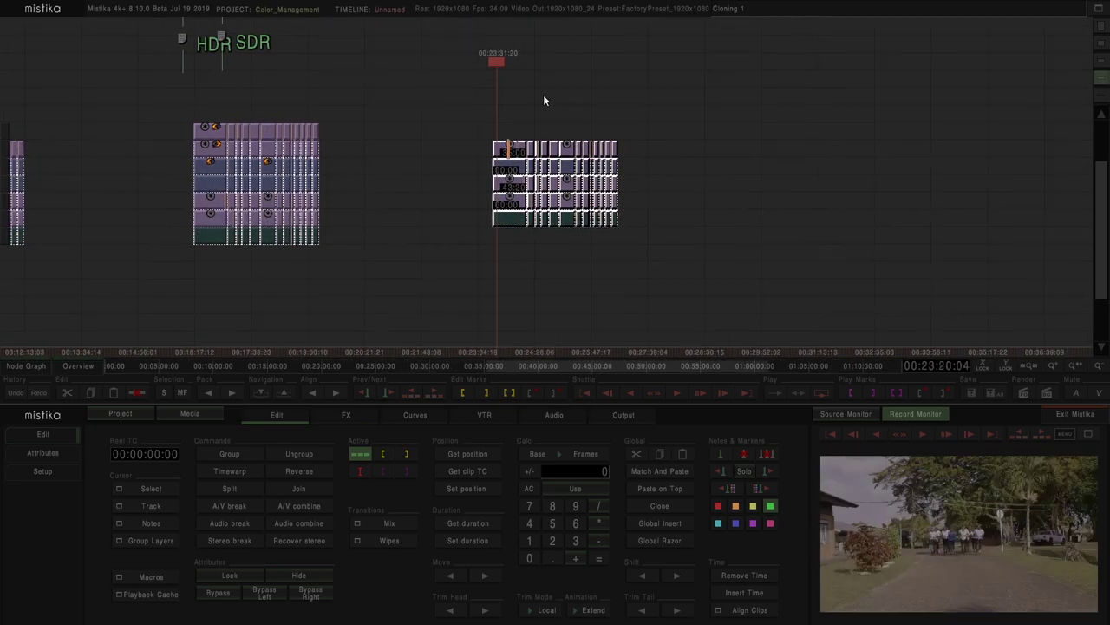
pyautogui.scroll(5, 546, 94)
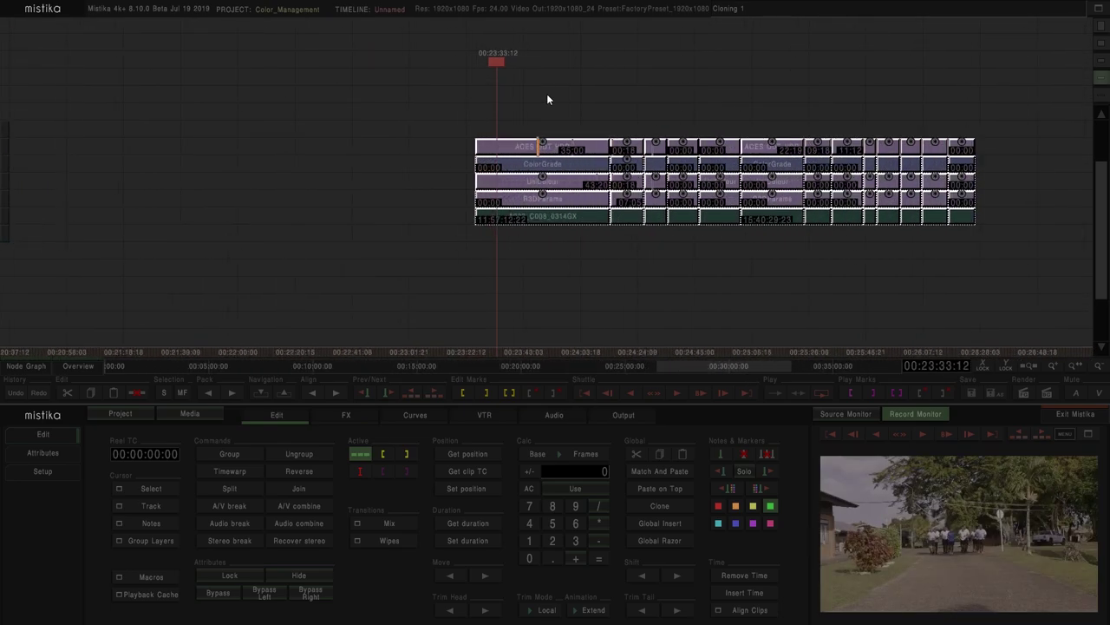
# Review the output space of the first clip's ACES ODT HDR layer, keeping Rec2020 4000 nits 15 nits ST2084
pyautogui.doubleClick(508, 147)
pyautogui.click(237, 516)
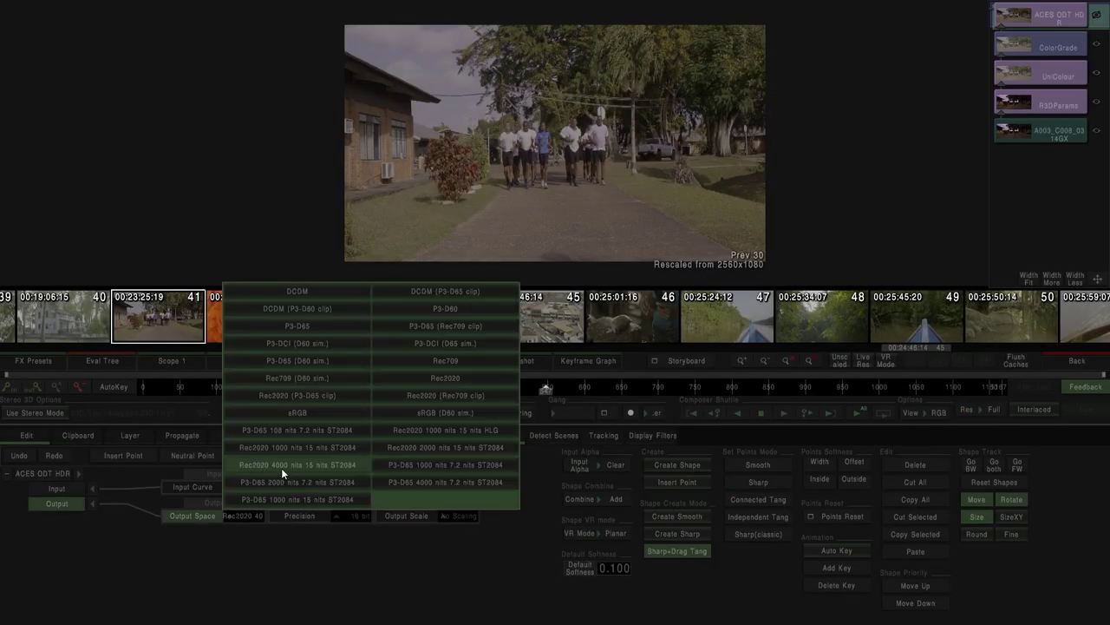
pyautogui.click(342, 463)
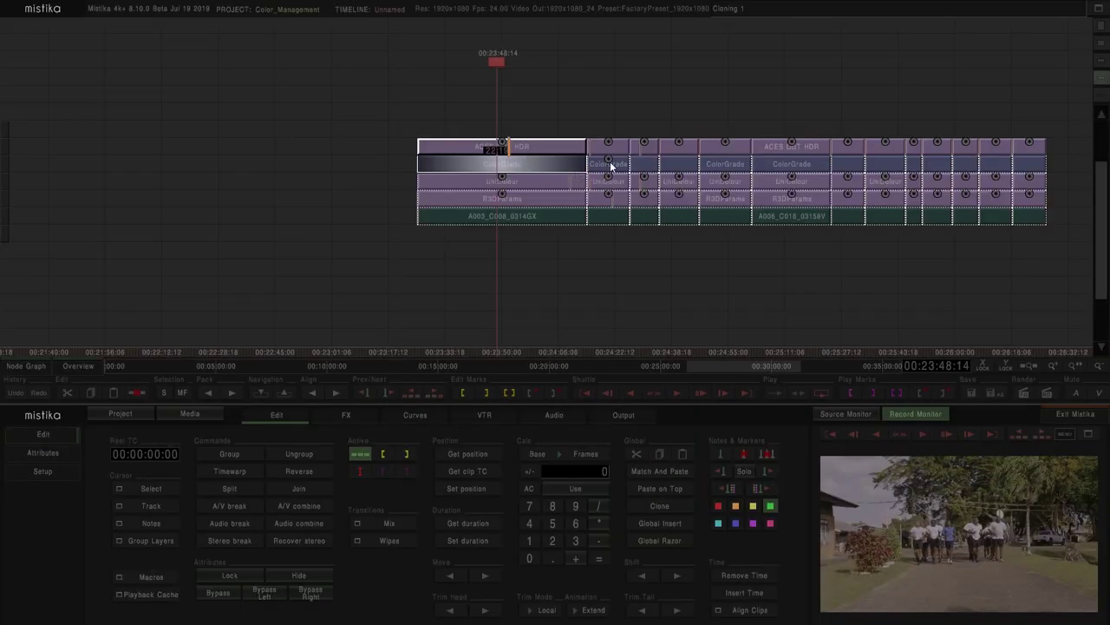
# Inspect the second clip's ColorGrade and ACES ODT HDR layers in the duplicated stack
pyautogui.doubleClick(609, 168)
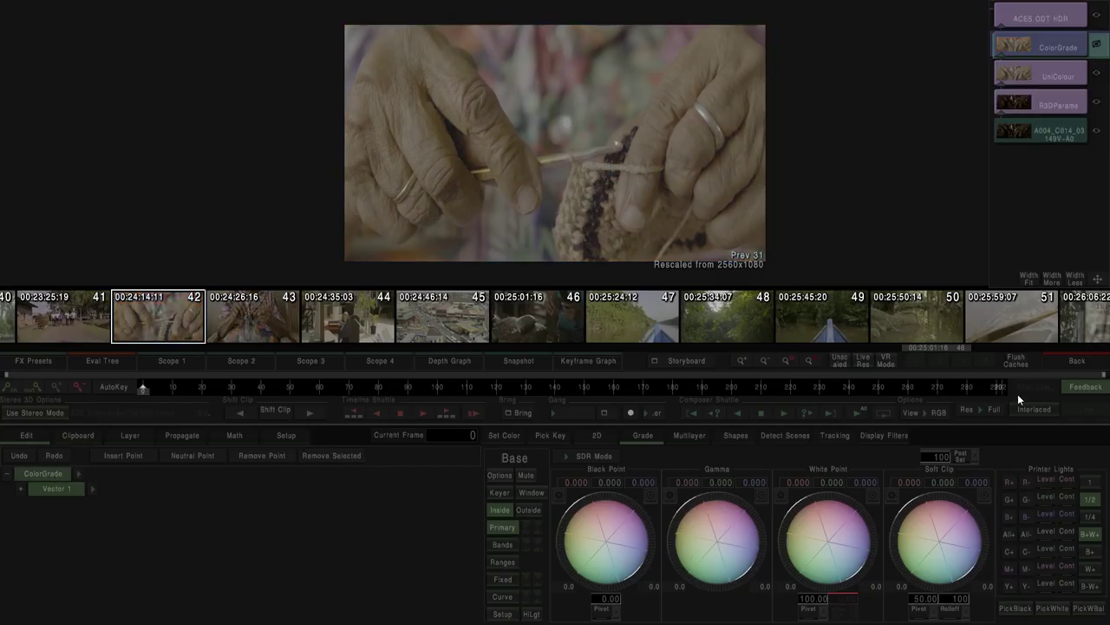
pyautogui.click(1076, 361)
pyautogui.click(572, 312)
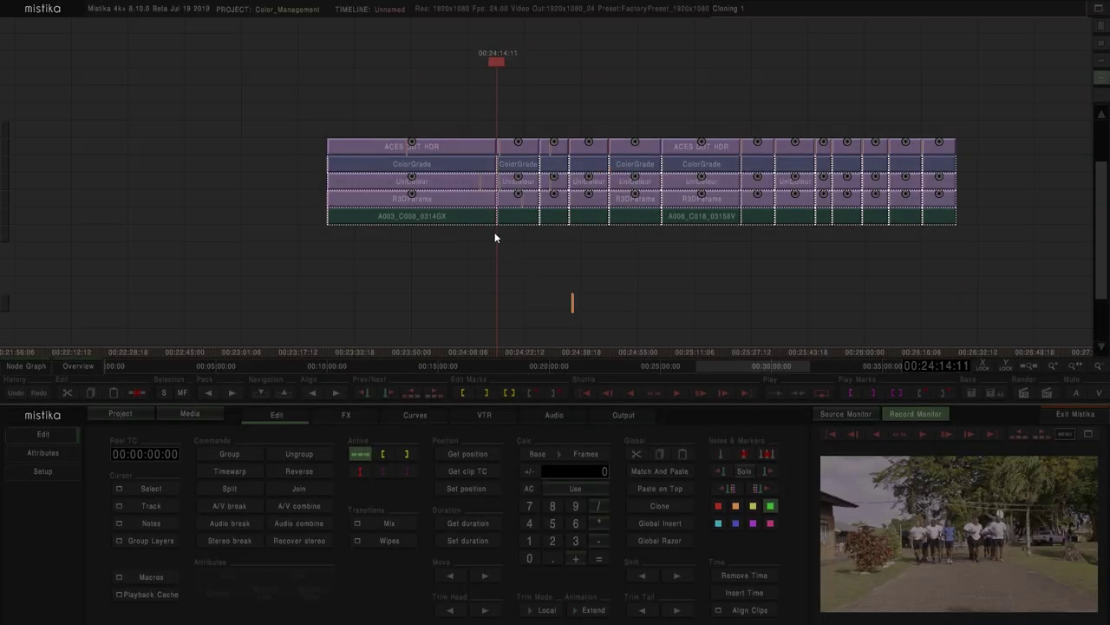
pyautogui.doubleClick(508, 147)
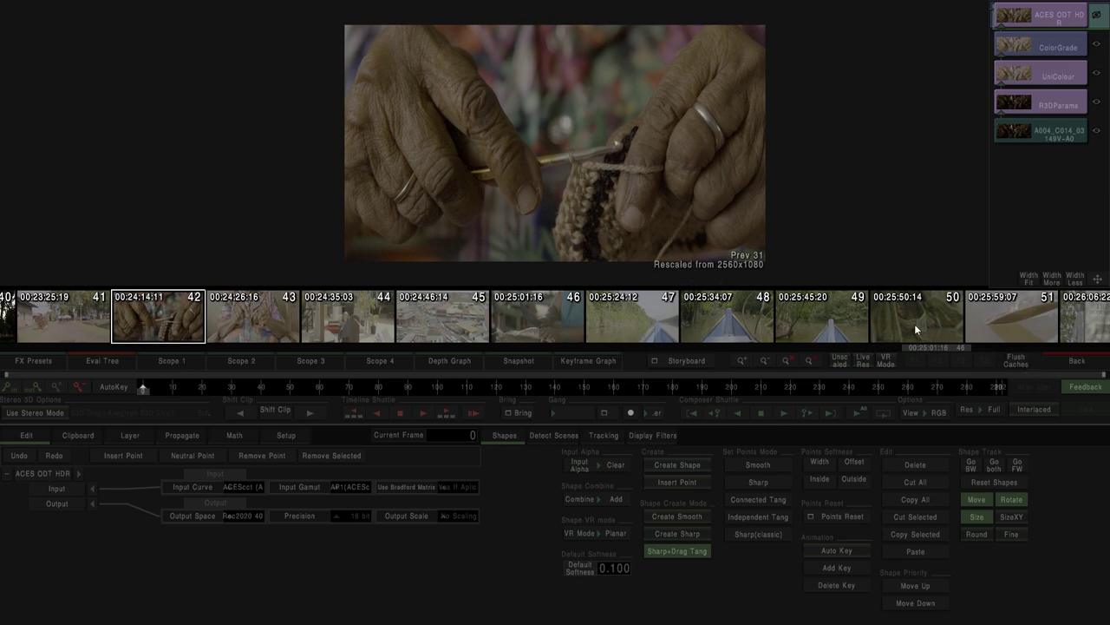
pyautogui.click(1072, 361)
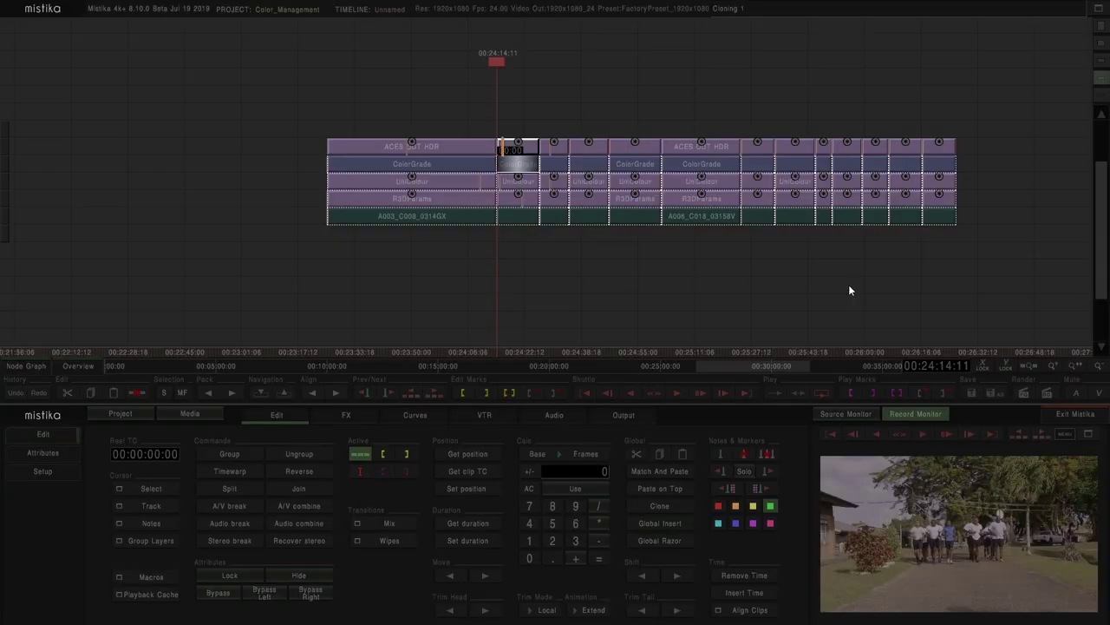
pyautogui.click(523, 249)
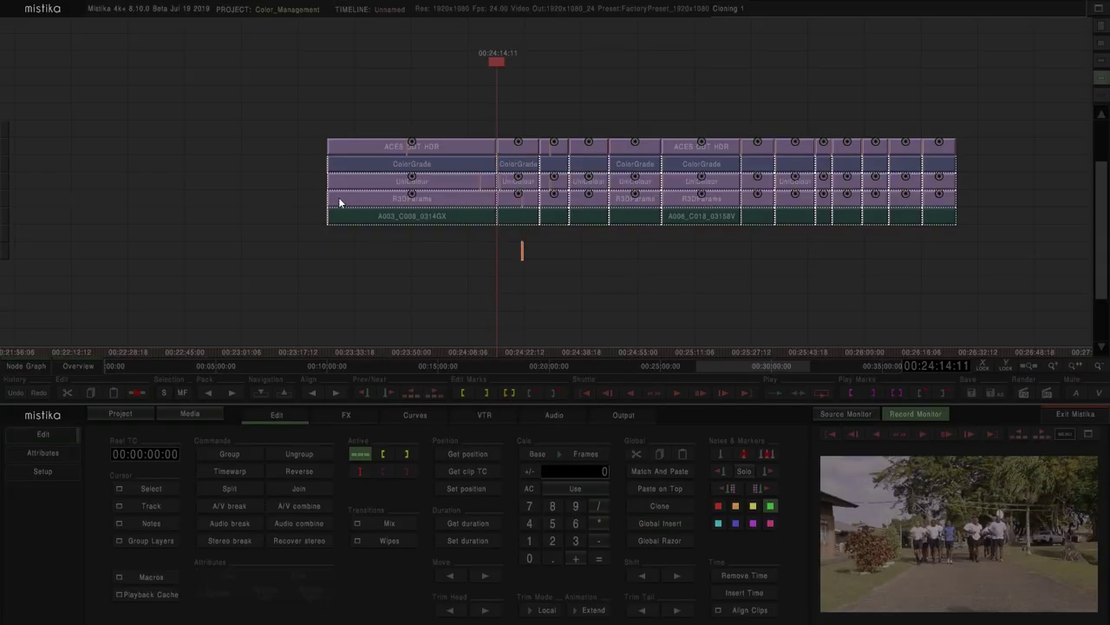
# Add a Framing effect directly above all R3DParams segments of the duplicated stack
pyautogui.moveTo(293, 199); pyautogui.dragTo(1006, 203)
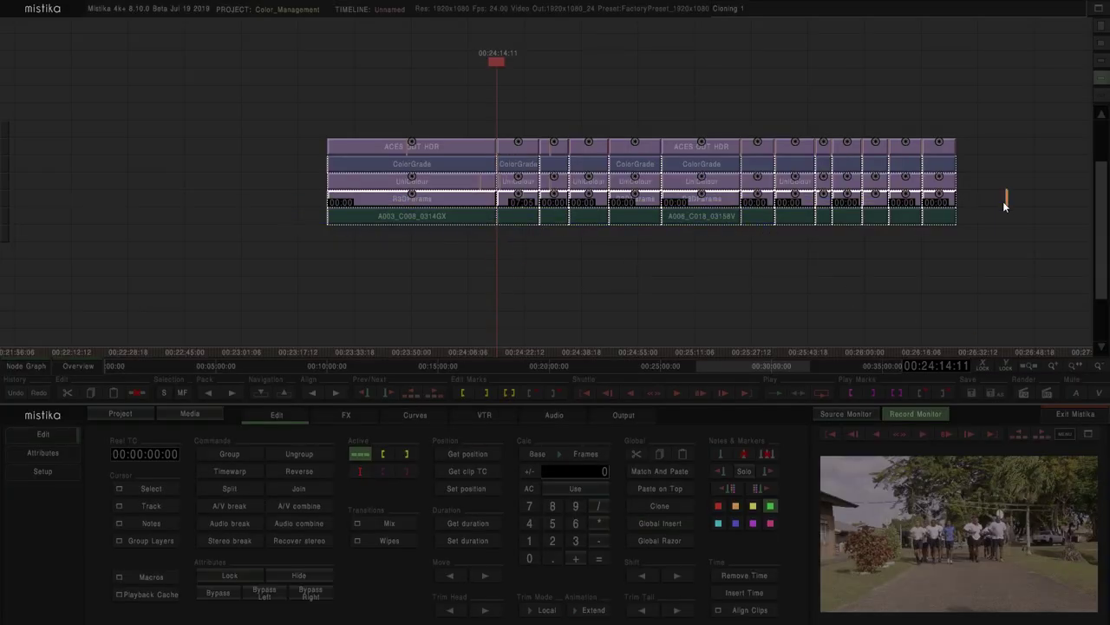
pyautogui.click(345, 414)
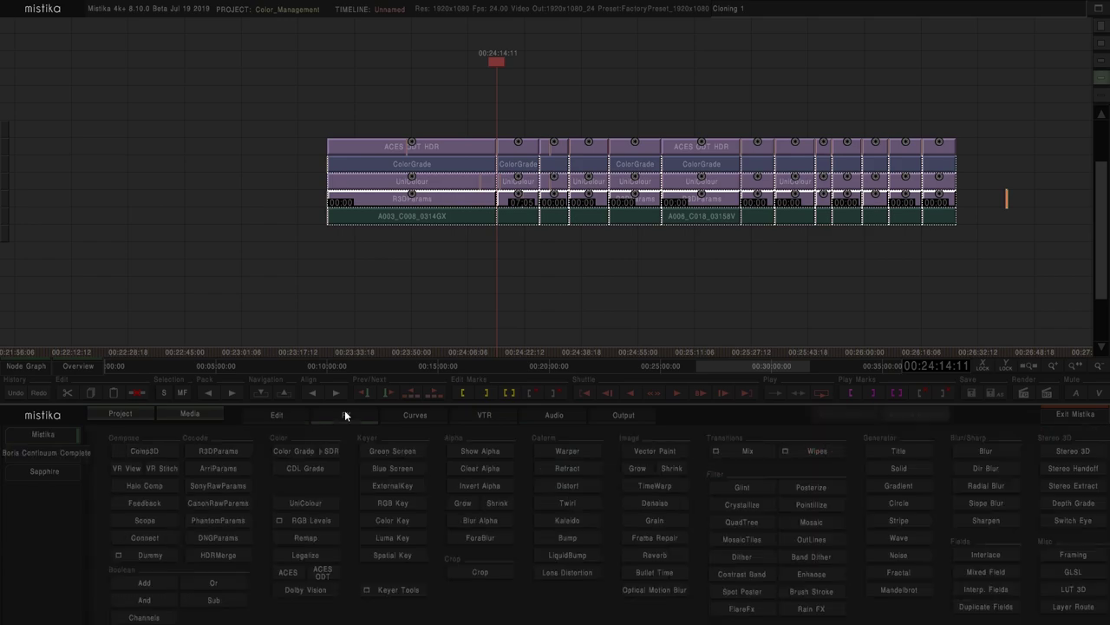
pyautogui.click(1072, 555)
# Set the second clip's Framing result size to Project and its fit mode to Crop to fit
pyautogui.doubleClick(526, 205)
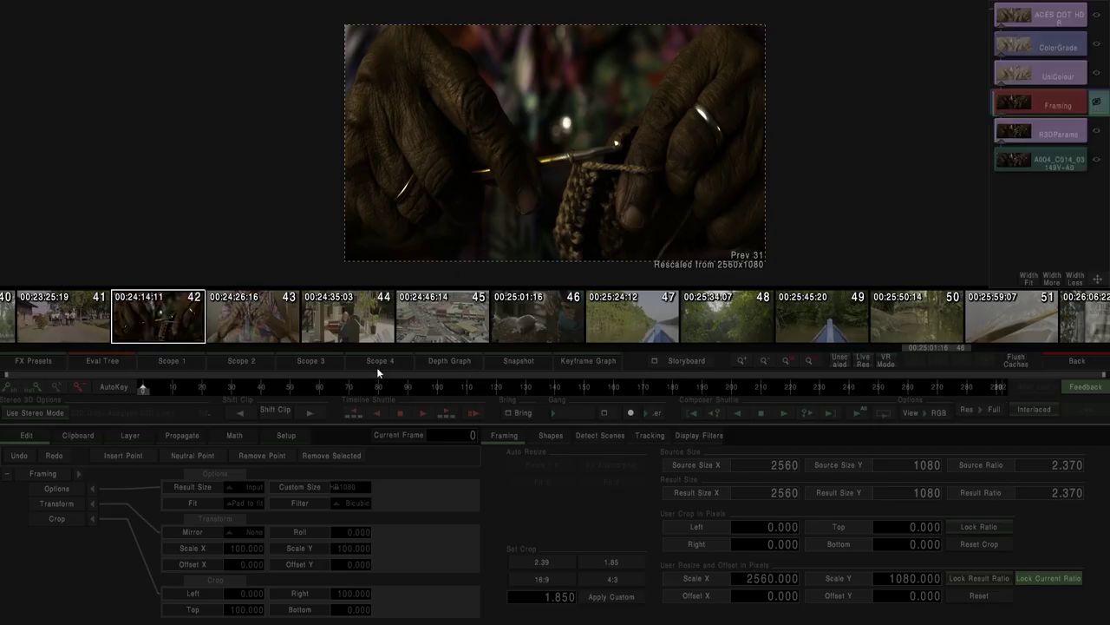
pyautogui.click(249, 490)
pyautogui.click(256, 436)
pyautogui.click(246, 502)
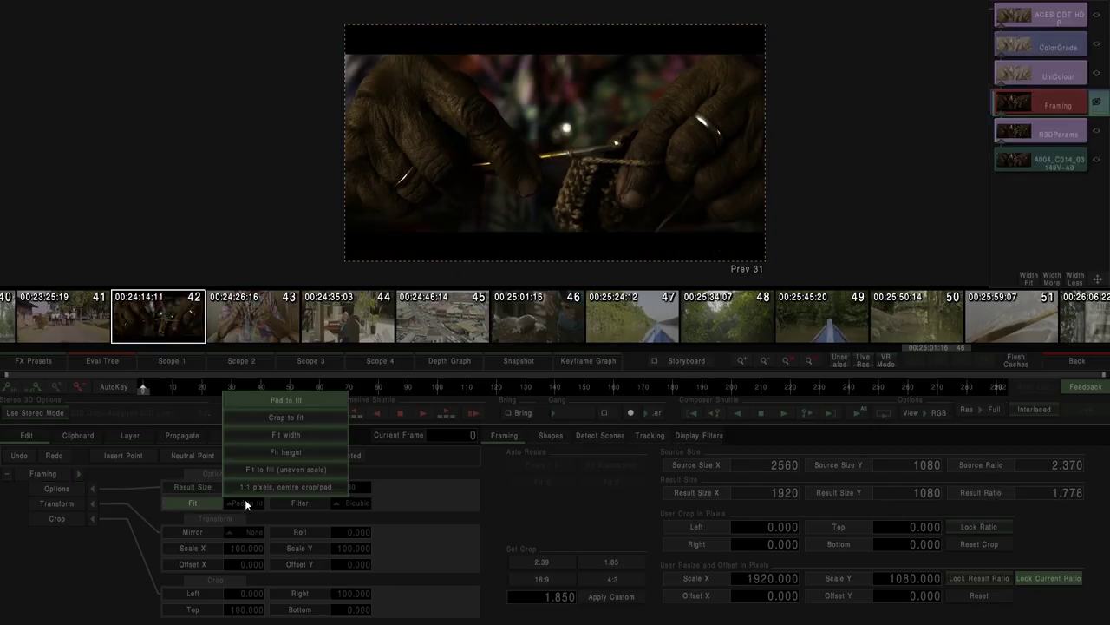
pyautogui.click(275, 417)
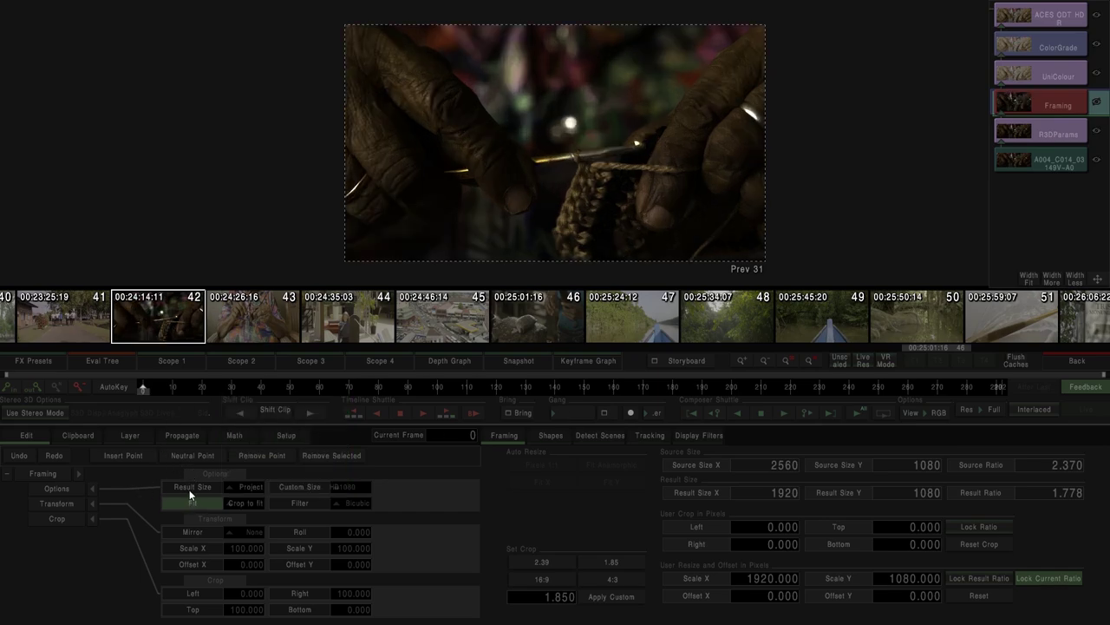
# Propagate the Framing settings to all Framing objects in the timeline
pyautogui.click(182, 435)
pyautogui.click(272, 455)
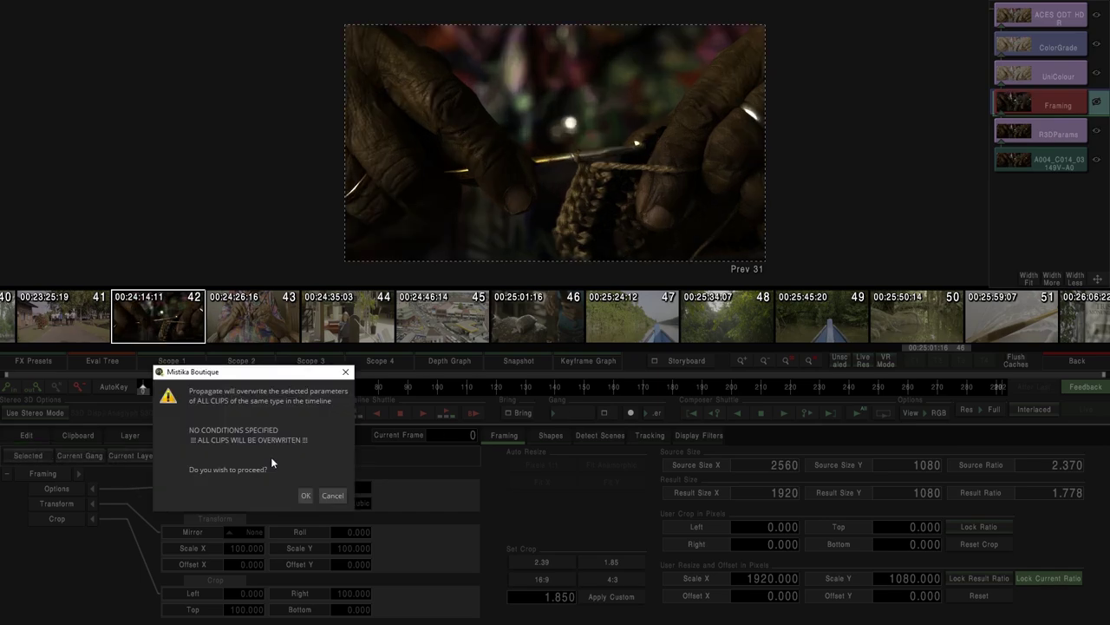
pyautogui.click(305, 495)
pyautogui.click(1092, 364)
# Check the reframed image on several other clips of the duplicated stack
pyautogui.doubleClick(589, 156)
pyautogui.click(1059, 363)
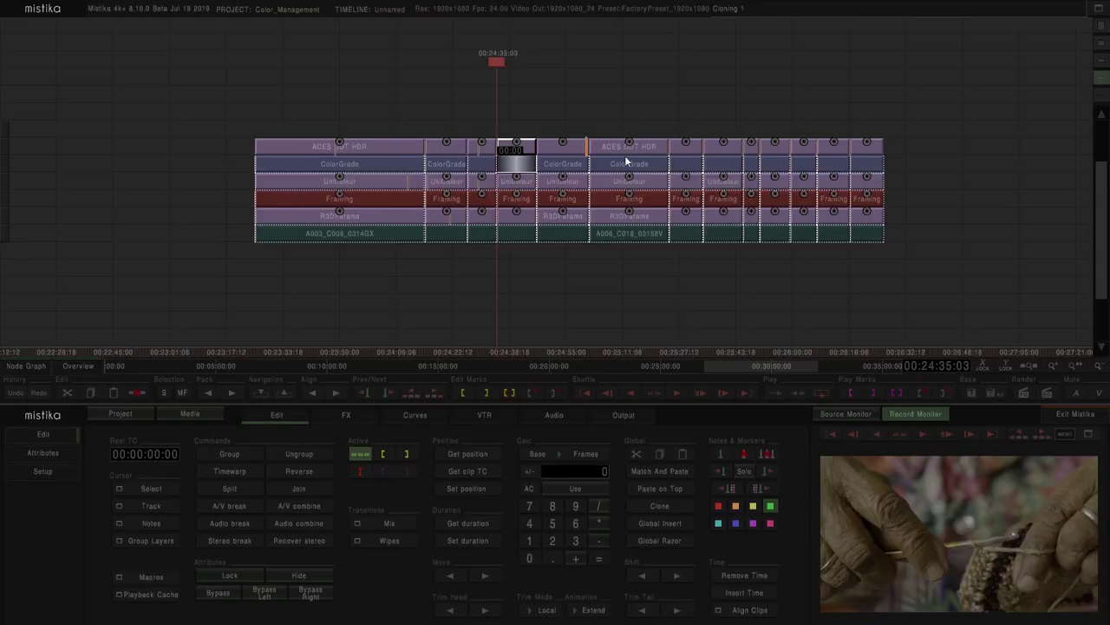
pyautogui.doubleClick(625, 157)
pyautogui.click(1058, 364)
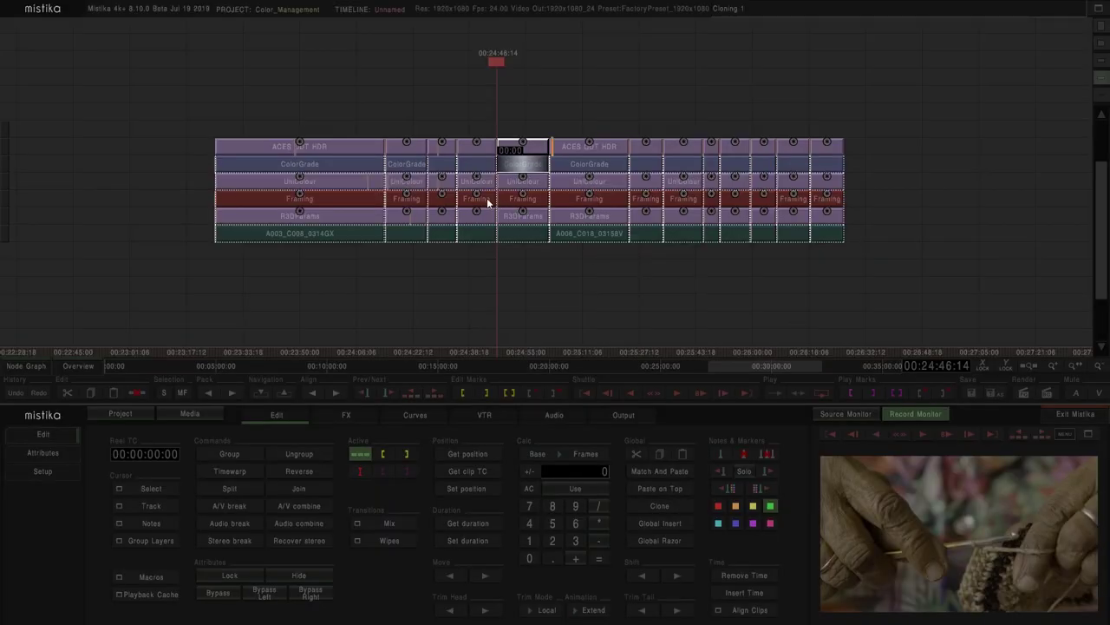
pyautogui.doubleClick(438, 152)
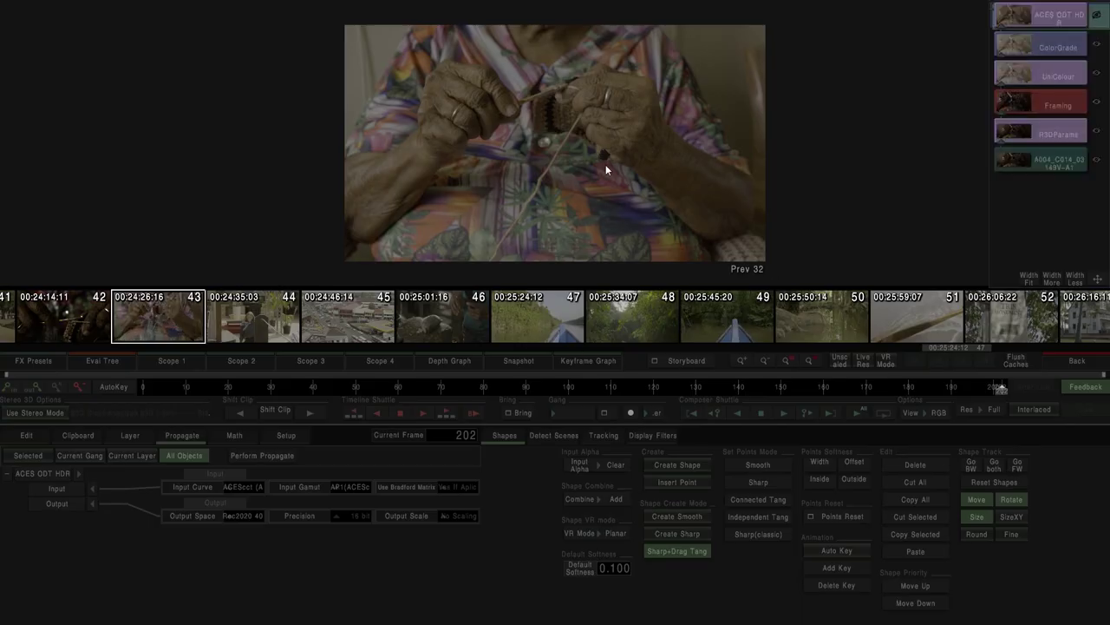
pyautogui.moveTo(314, 395); pyautogui.dragTo(102, 391)
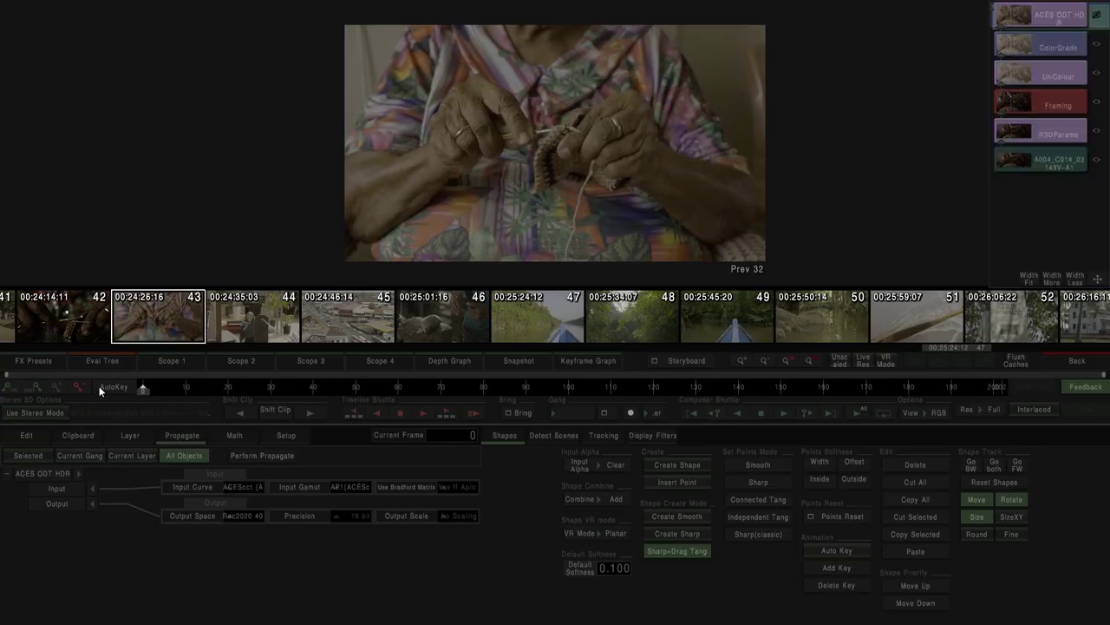
# Review the output space choices of the third clip's ACES ODT HDR layer without changing the selection
pyautogui.click(35, 435)
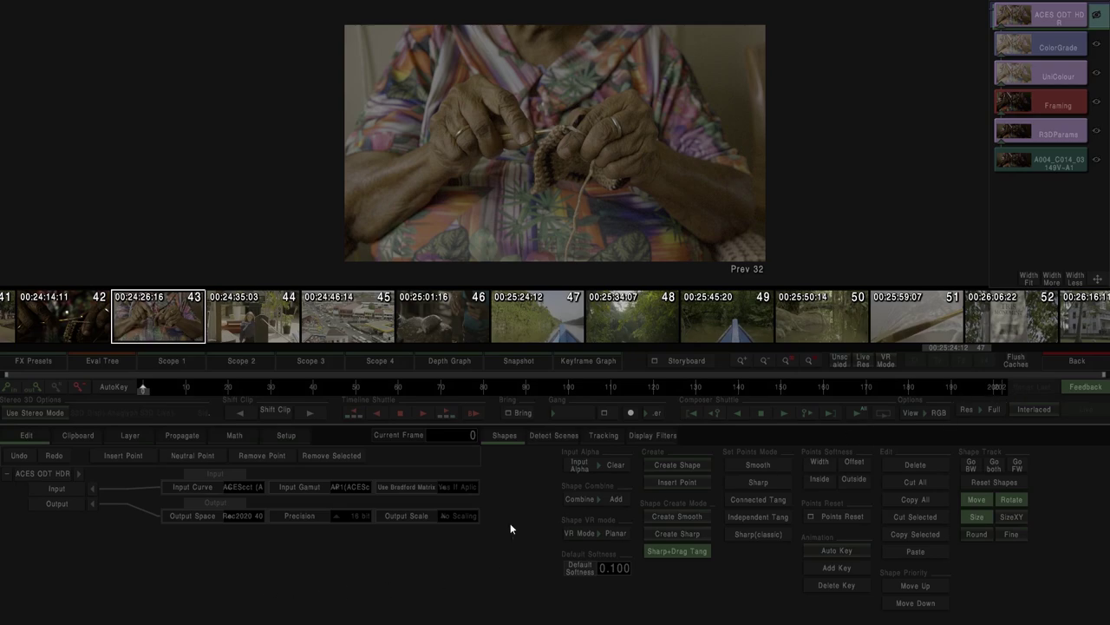
pyautogui.click(231, 517)
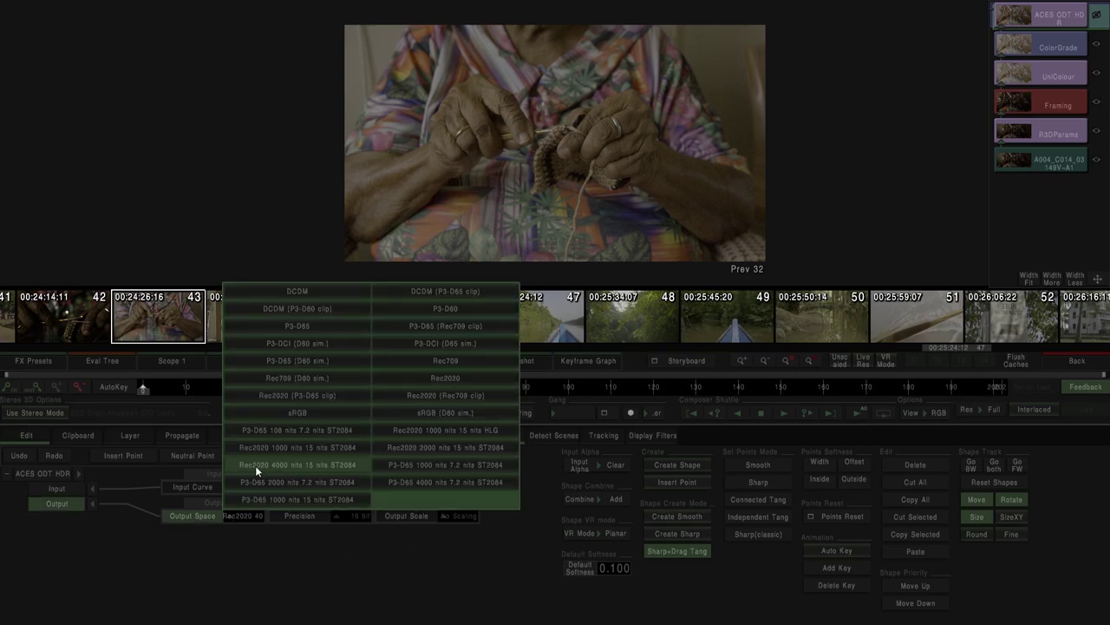
pyautogui.click(351, 550)
pyautogui.click(248, 516)
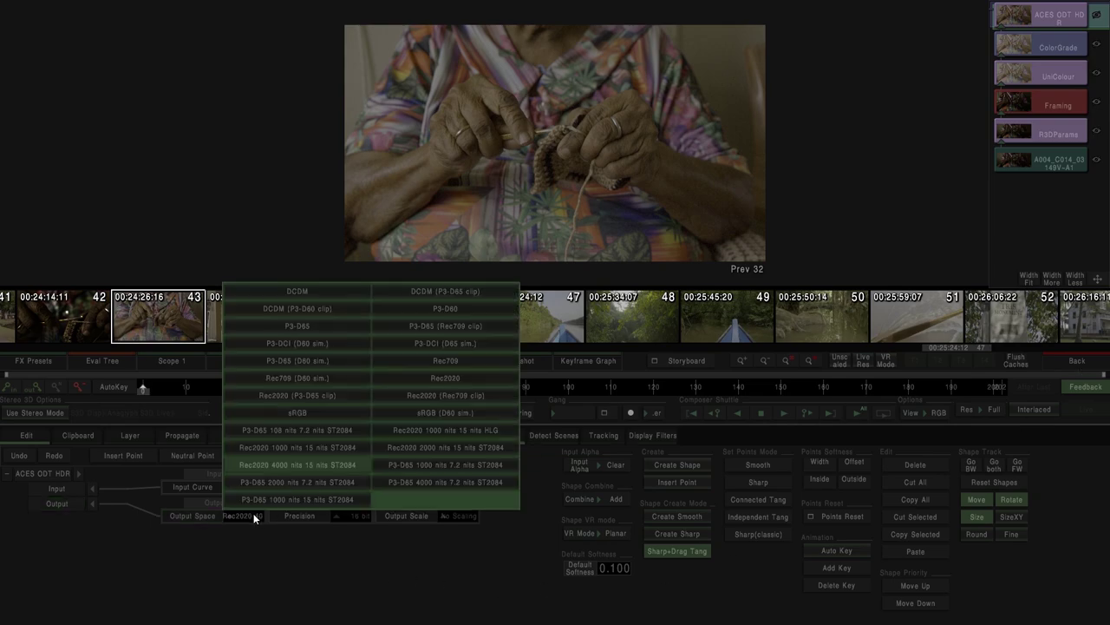
pyautogui.click(330, 583)
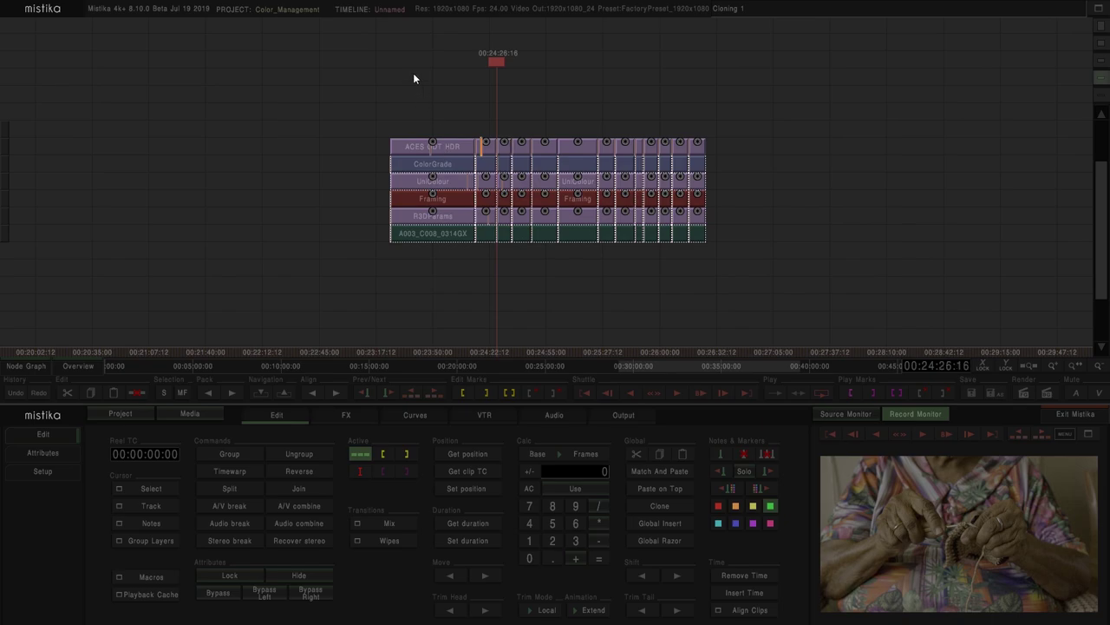
# Add a Dolby Vision effect on top of all ACES ODT HDR segments in the duplicated stack
pyautogui.moveTo(382, 68); pyautogui.dragTo(702, 153)
pyautogui.click(347, 415)
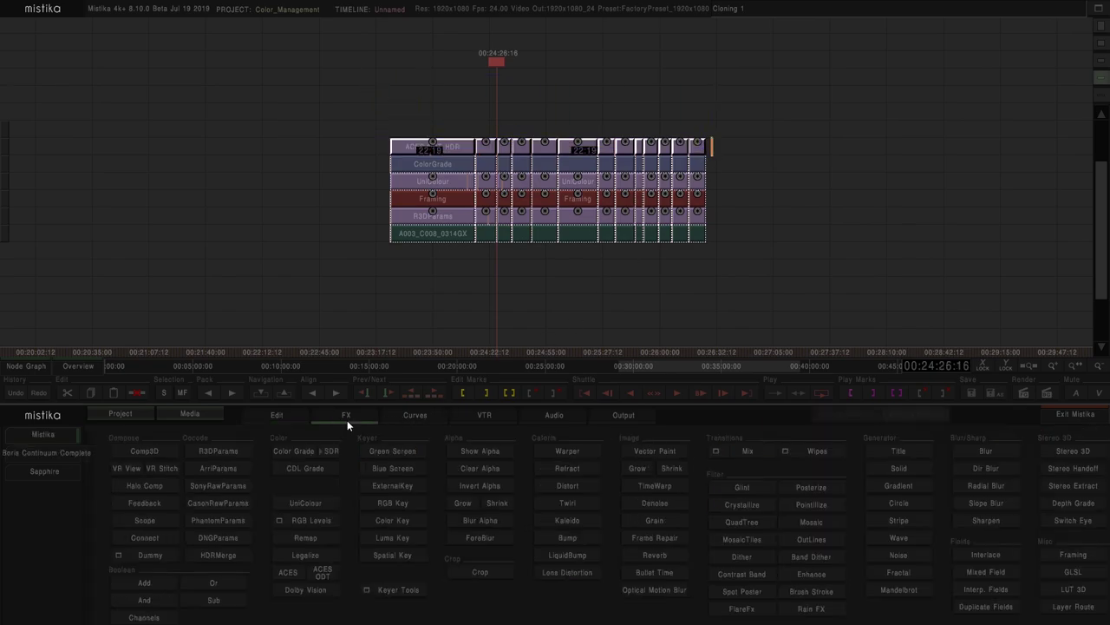
pyautogui.click(312, 590)
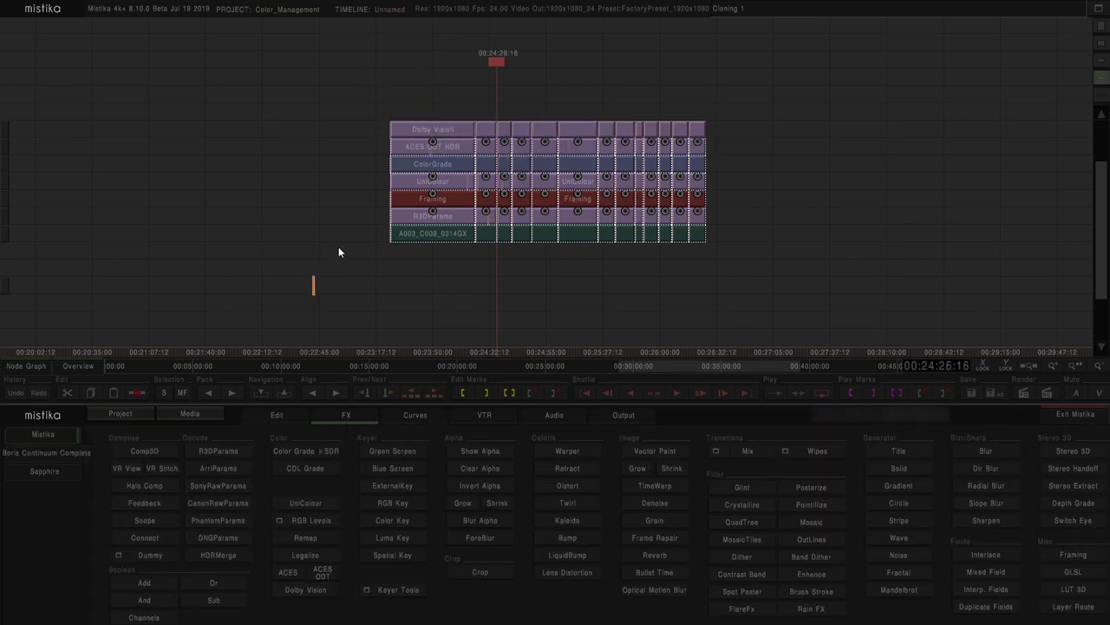
pyautogui.scroll(2, 338, 251)
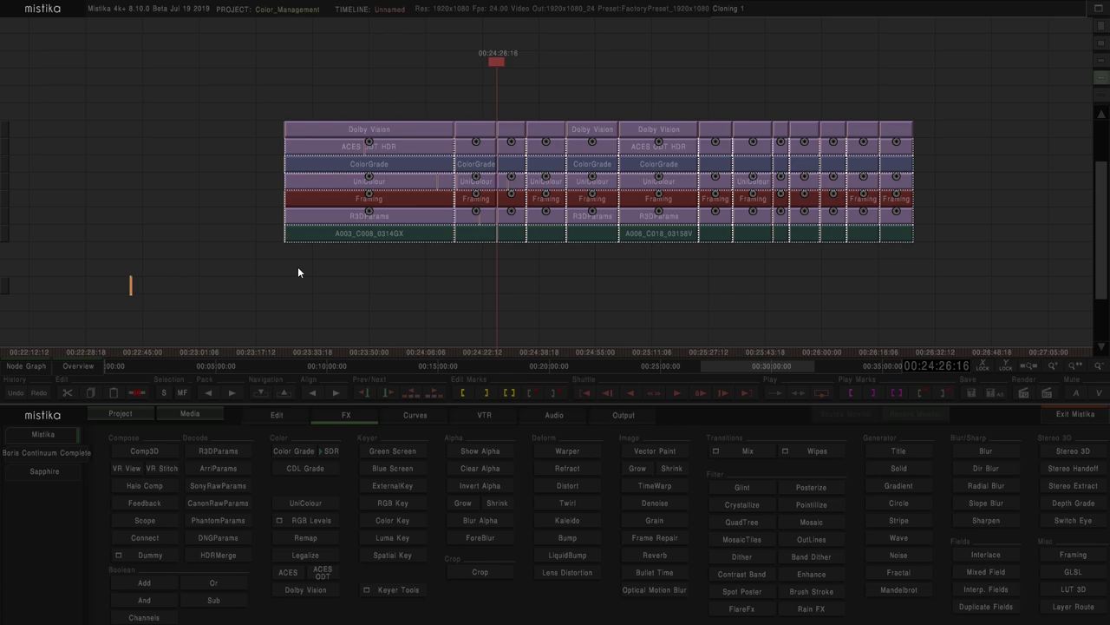
# Examine the aspect ratio, analysis and trim parameters of the second clip's Dolby Vision layer
pyautogui.doubleClick(478, 127)
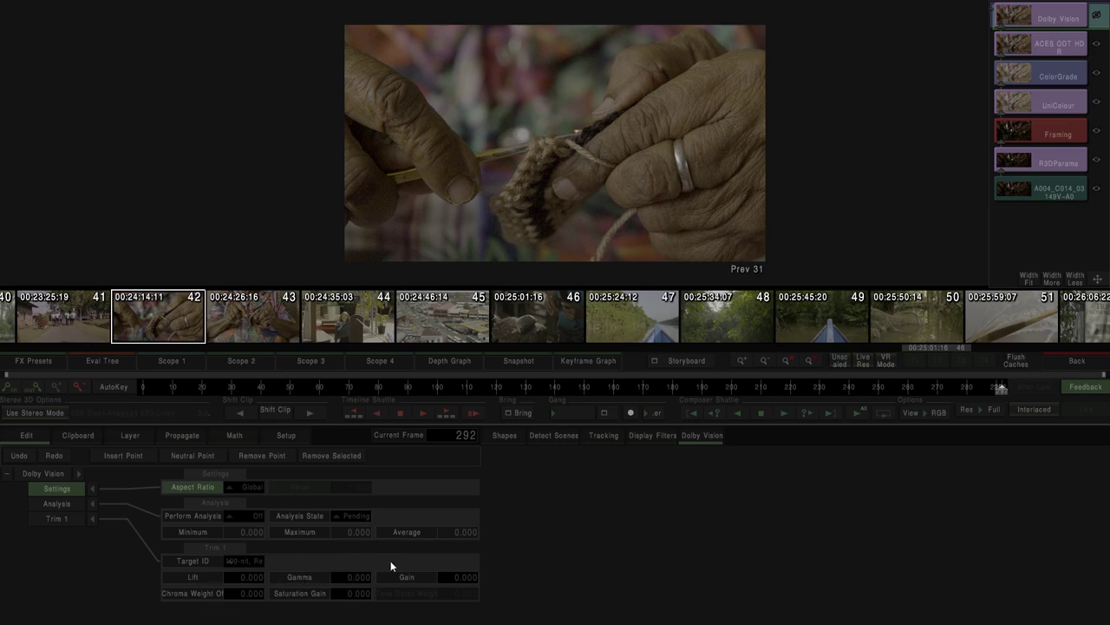
pyautogui.click(1059, 361)
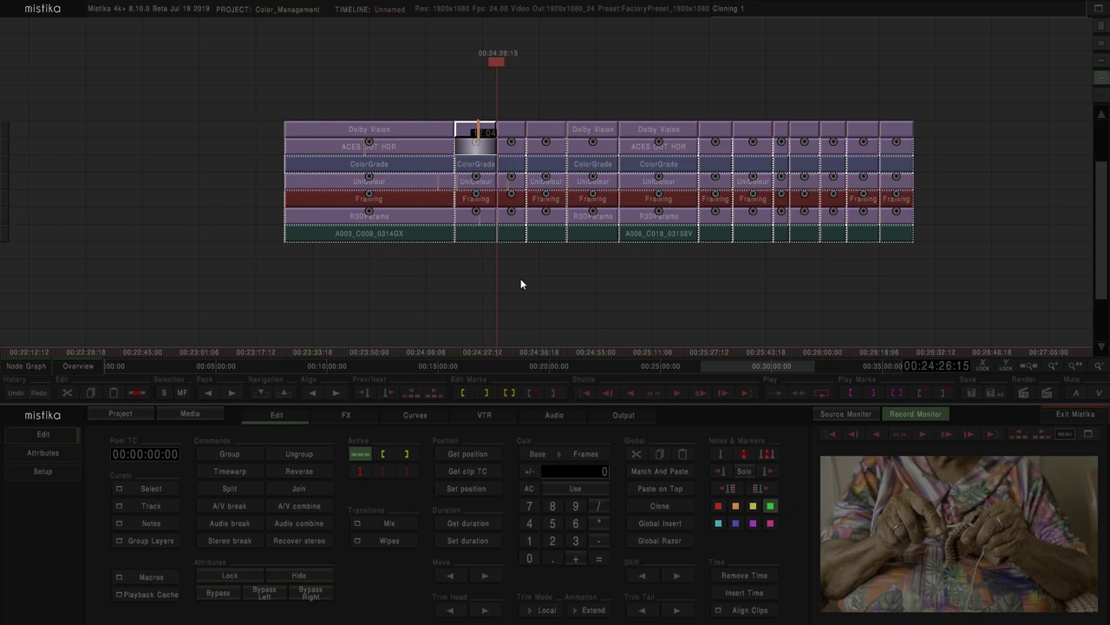
pyautogui.scroll(-3, 503, 174)
pyautogui.click(481, 100)
pyautogui.click(485, 129)
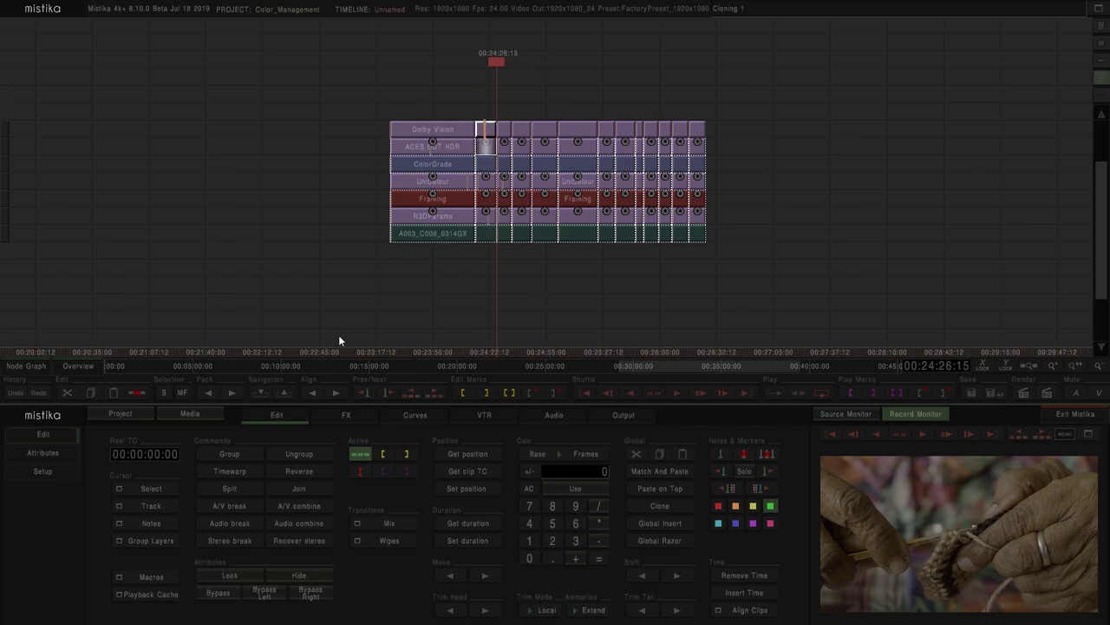
# Review the image aspect ratio, CMU and display settings in the Dolby CMUs Manager, then close it unchanged
pyautogui.click(303, 294)
pyautogui.click(43, 477)
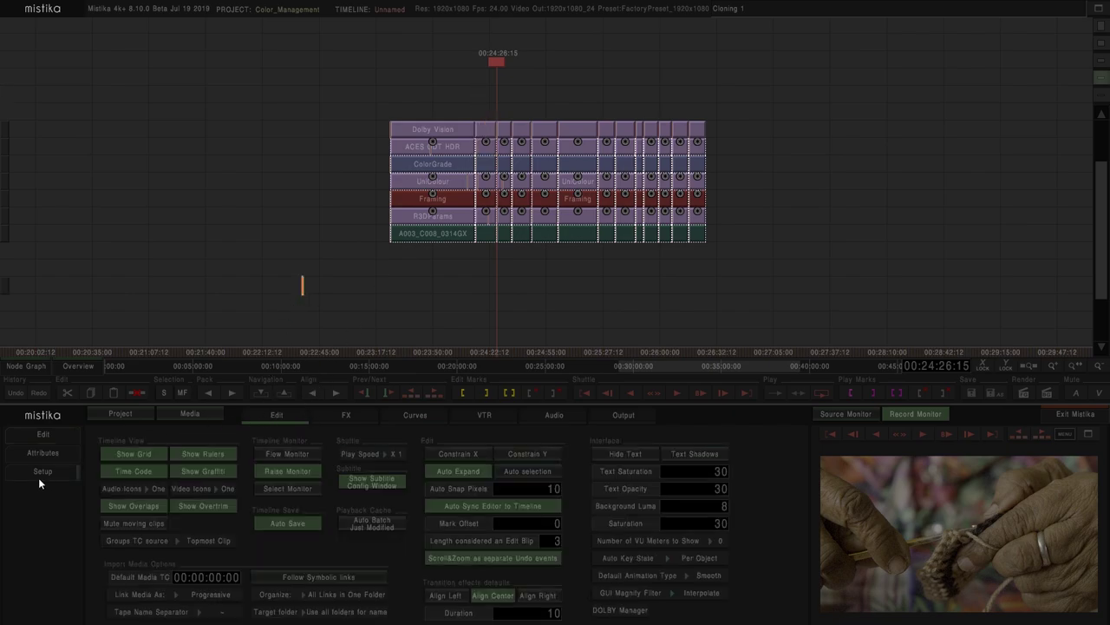
pyautogui.click(610, 612)
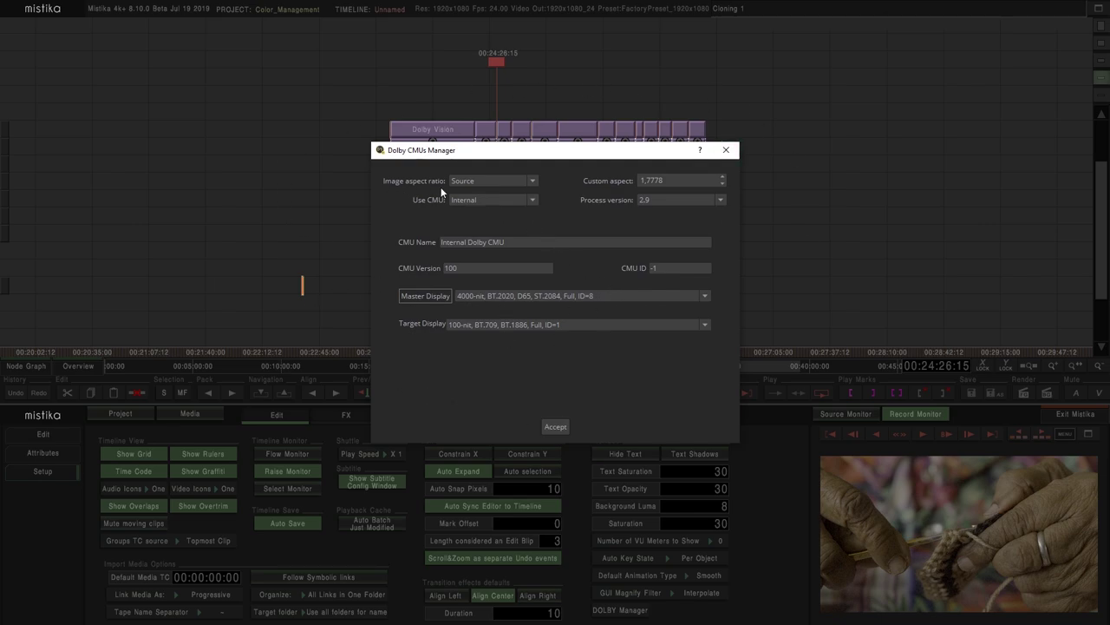
pyautogui.click(533, 181)
pyautogui.click(533, 181)
pyautogui.click(726, 153)
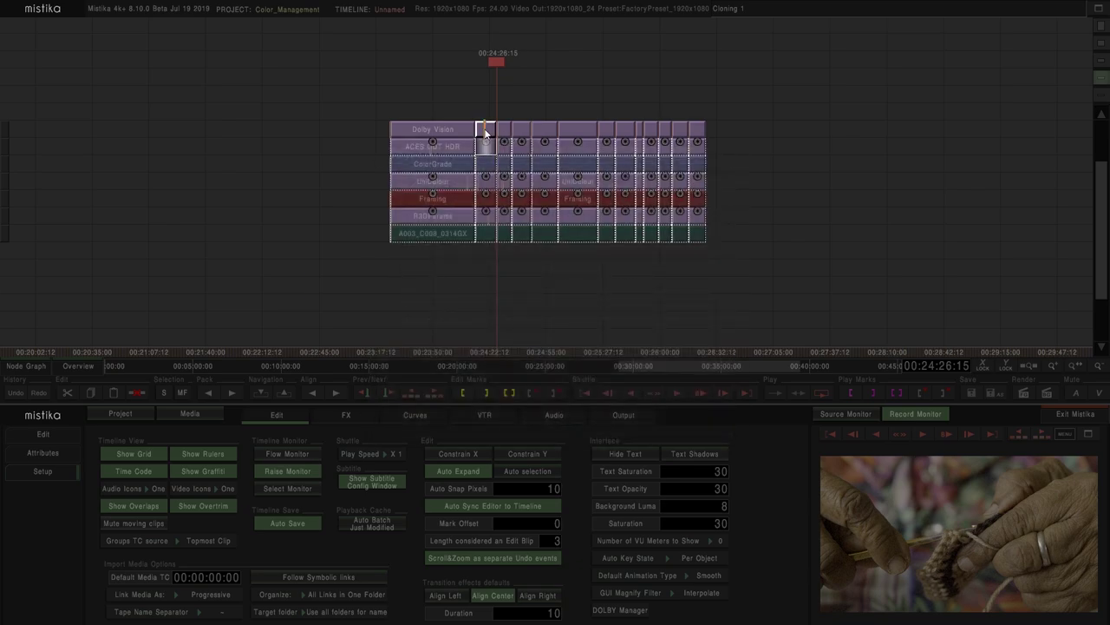
# Set the aspect ratio mode of the second clip's Dolby Vision layer to This Shot
pyautogui.doubleClick(486, 129)
pyautogui.click(240, 488)
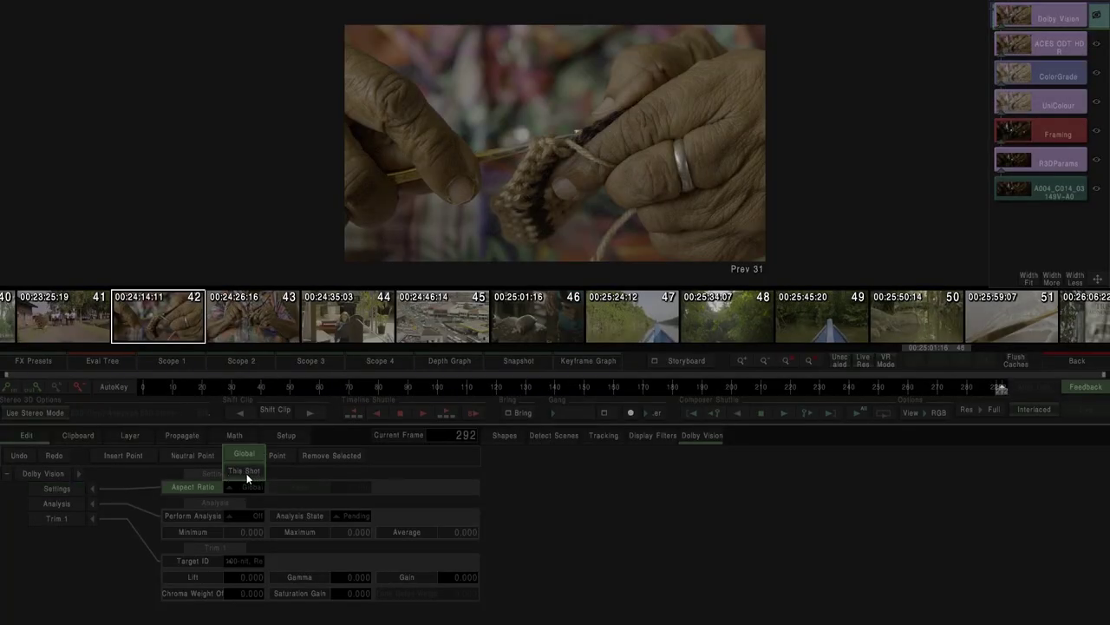
pyautogui.click(245, 472)
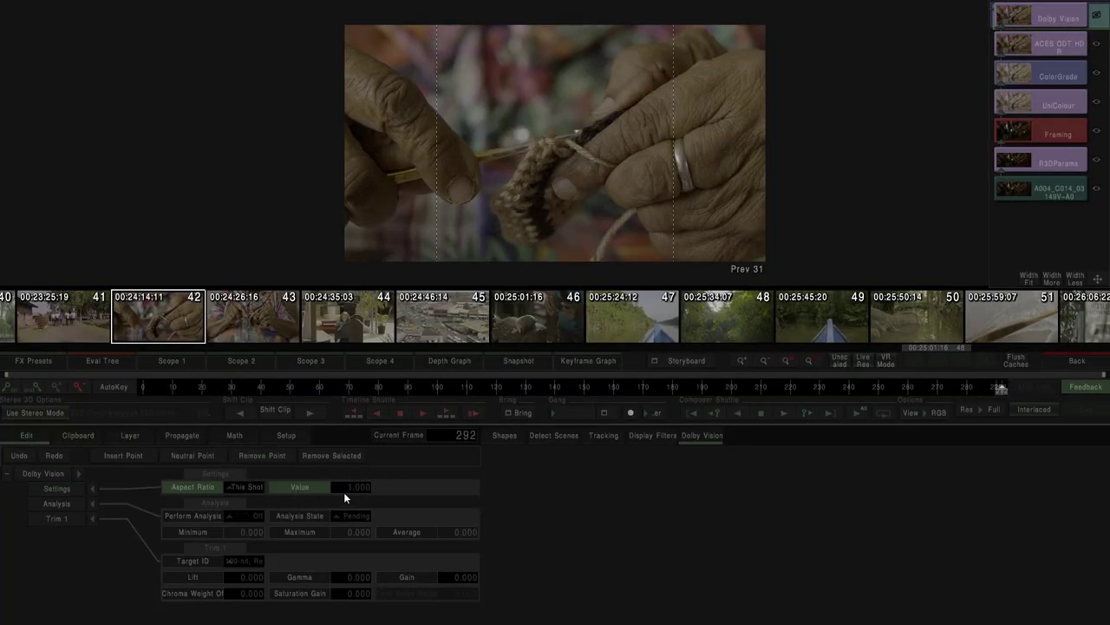
# Set the aspect ratio mode of the second clip's Dolby Vision layer to Global and return to the timeline
pyautogui.click(249, 491)
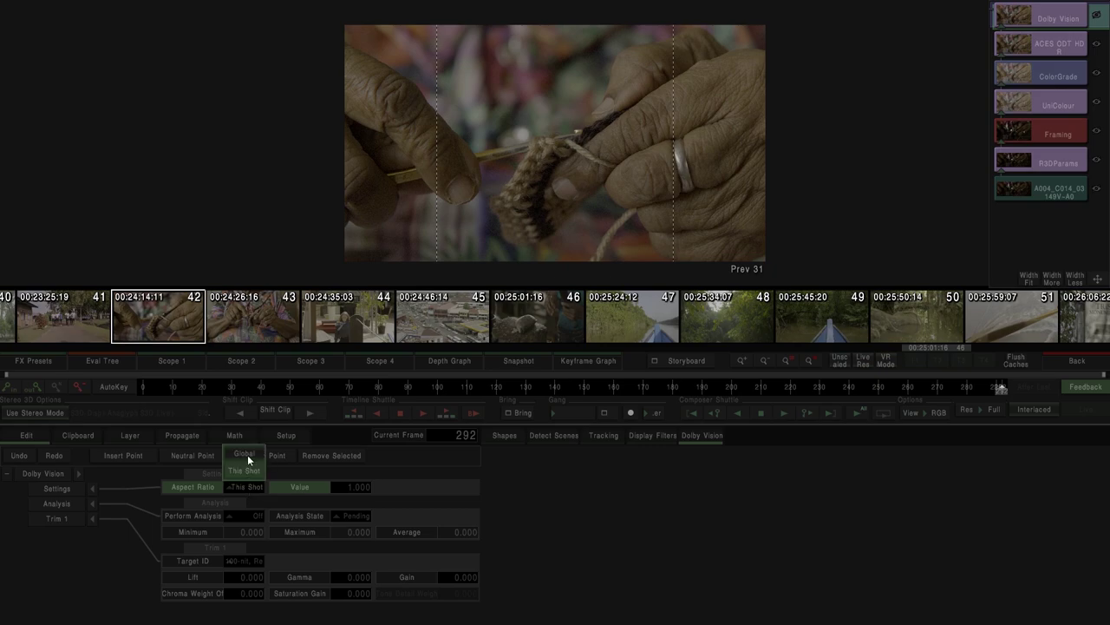
pyautogui.click(247, 453)
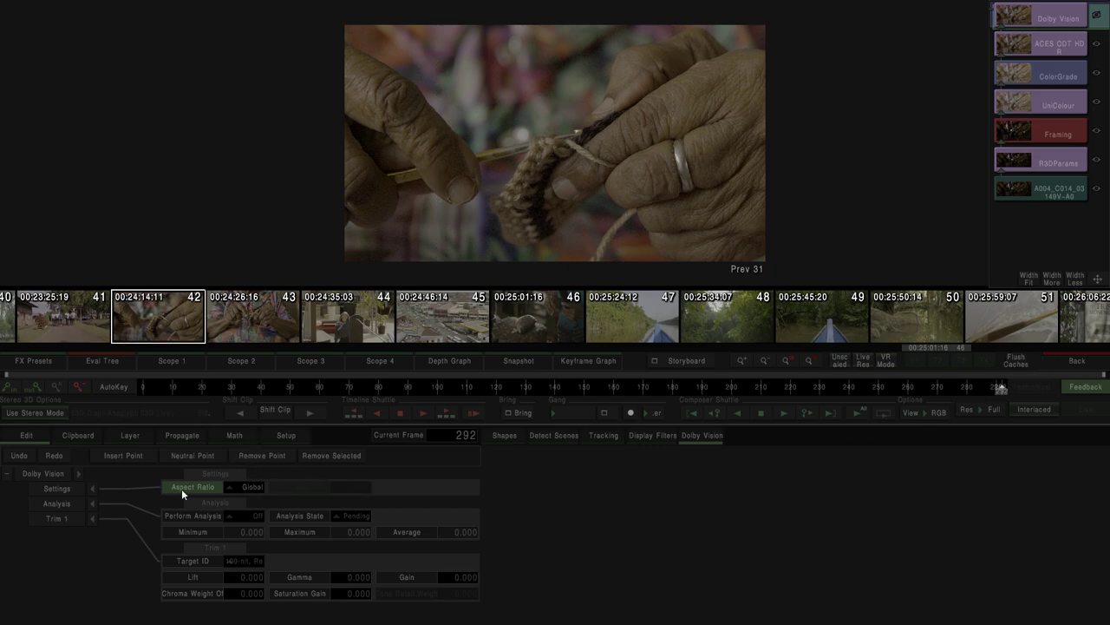
pyautogui.click(1072, 362)
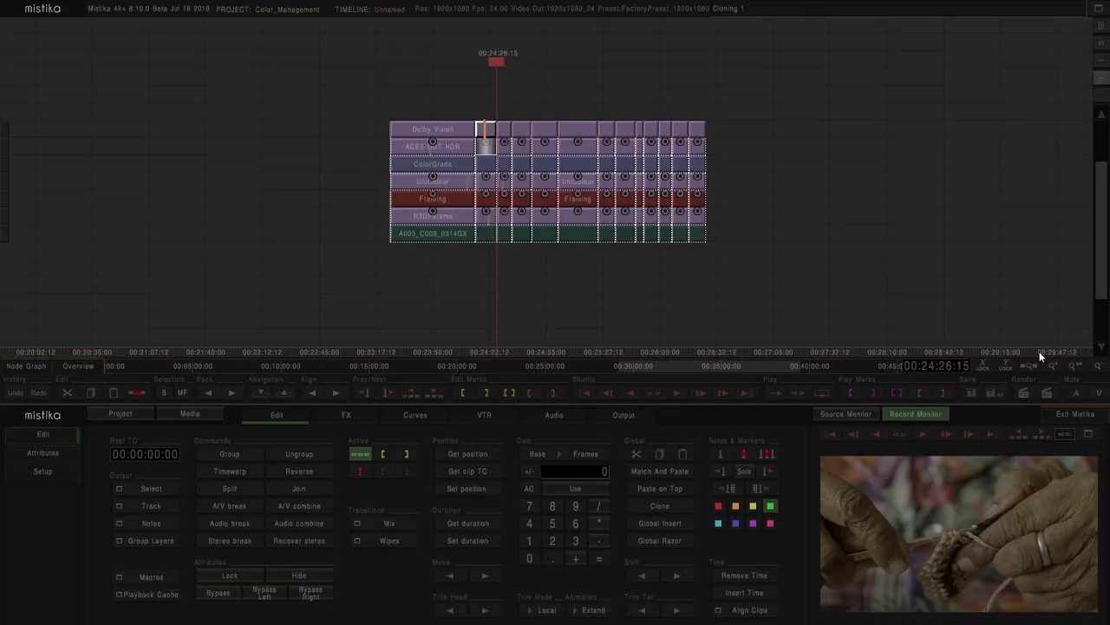
# Open the Dolby CMUs Manager and select Internal as the CMU to use
pyautogui.click(43, 470)
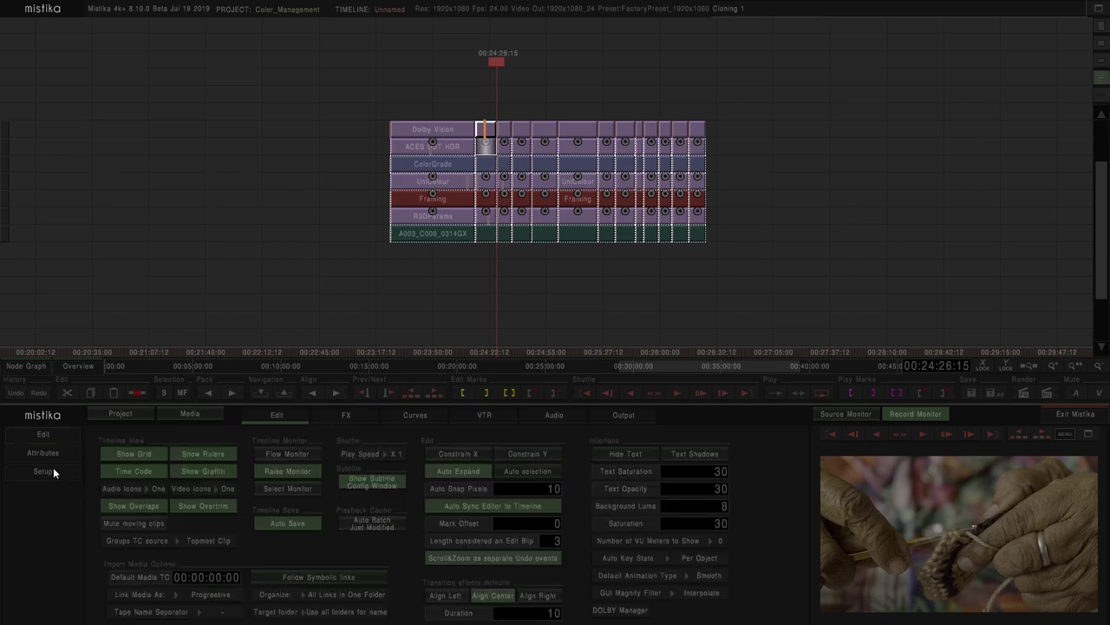
pyautogui.click(612, 610)
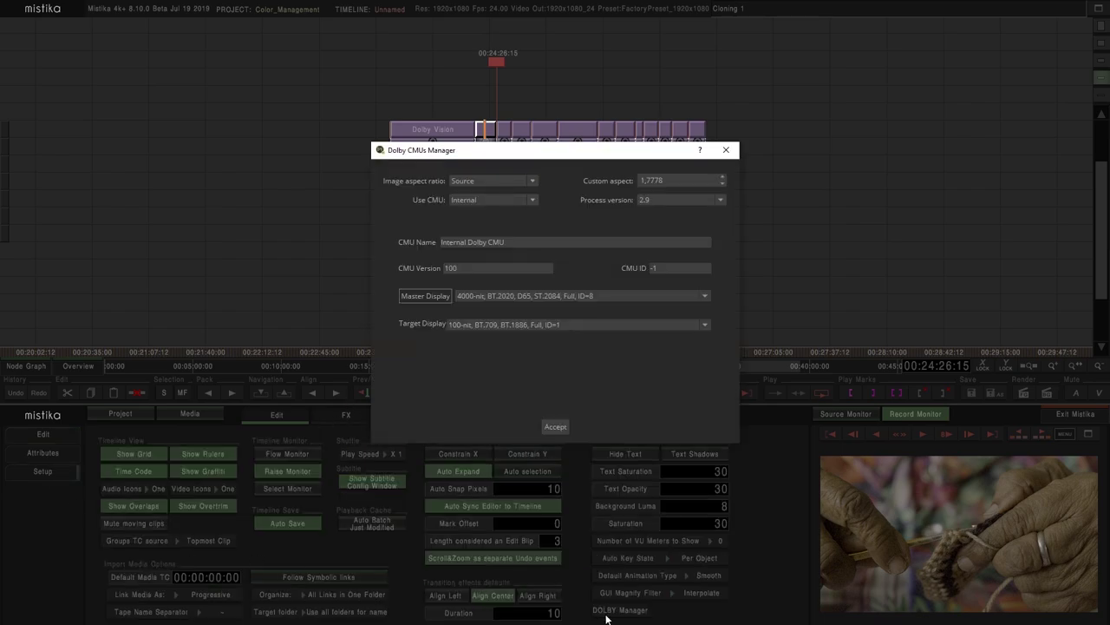
pyautogui.click(491, 199)
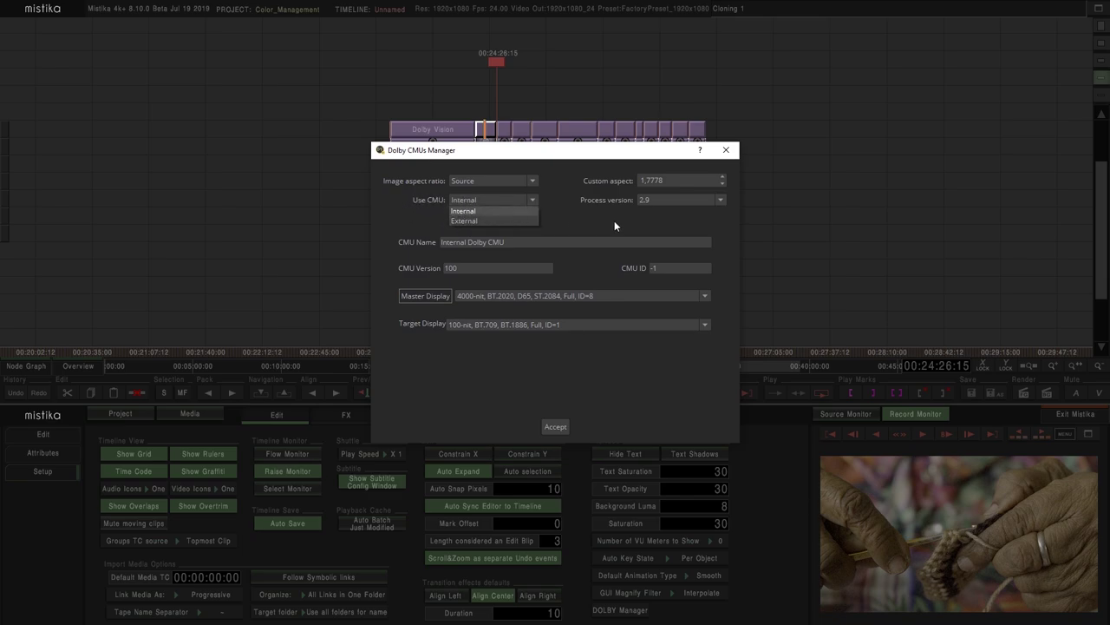
pyautogui.click(499, 211)
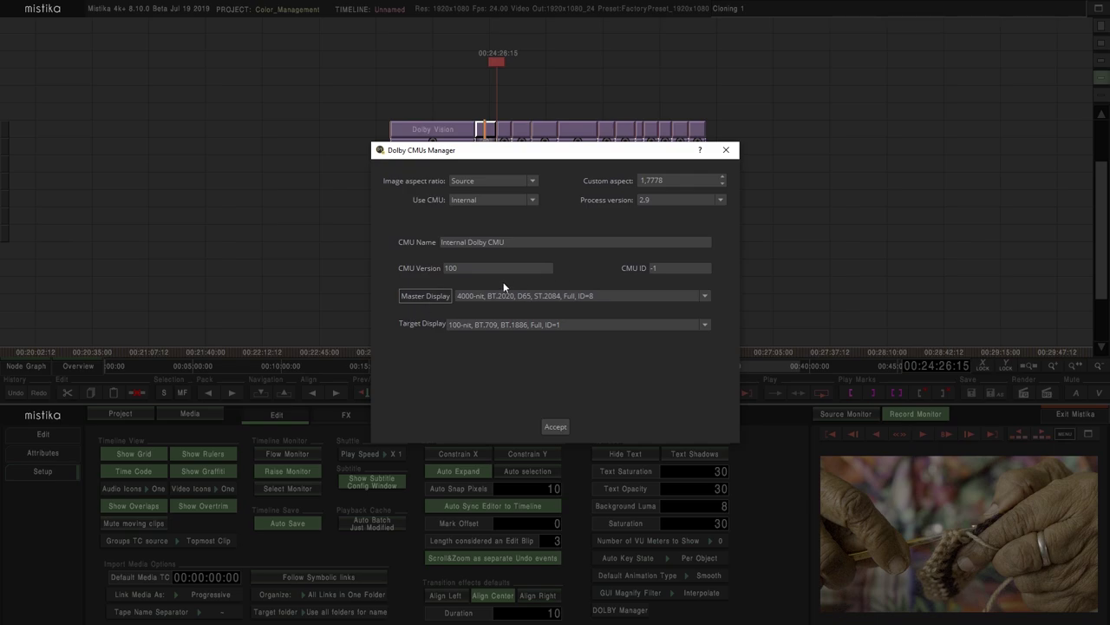
# Select the 4000-nit, BT.2020 master display (ID=8) and the 100-nit, BT.709 target display (ID=1), and accept the Dolby CMU settings
pyautogui.click(585, 296)
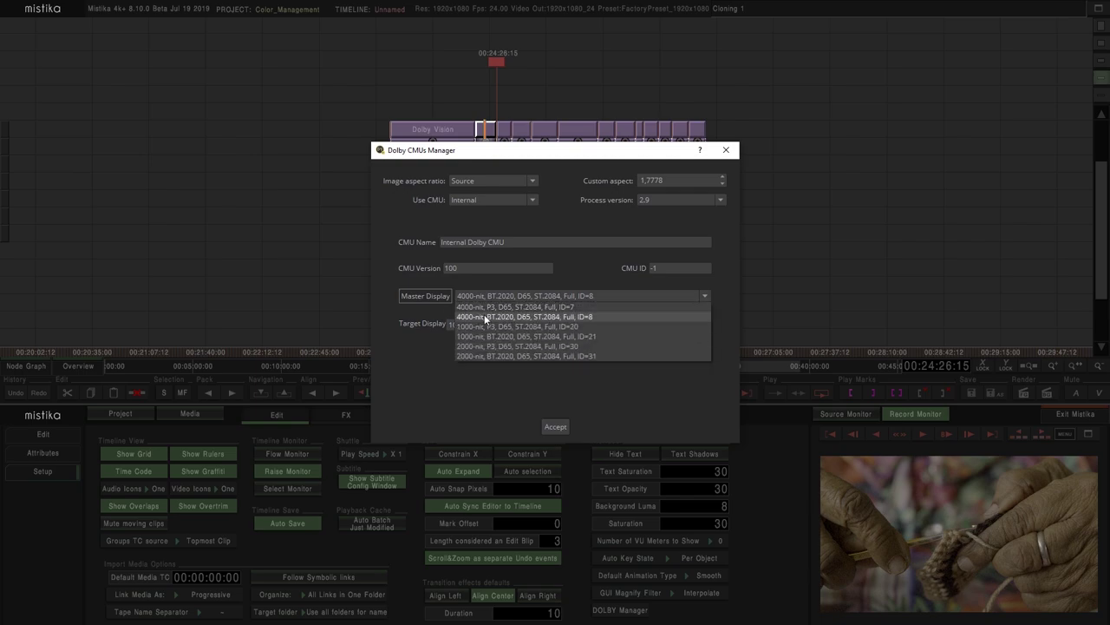
pyautogui.click(562, 318)
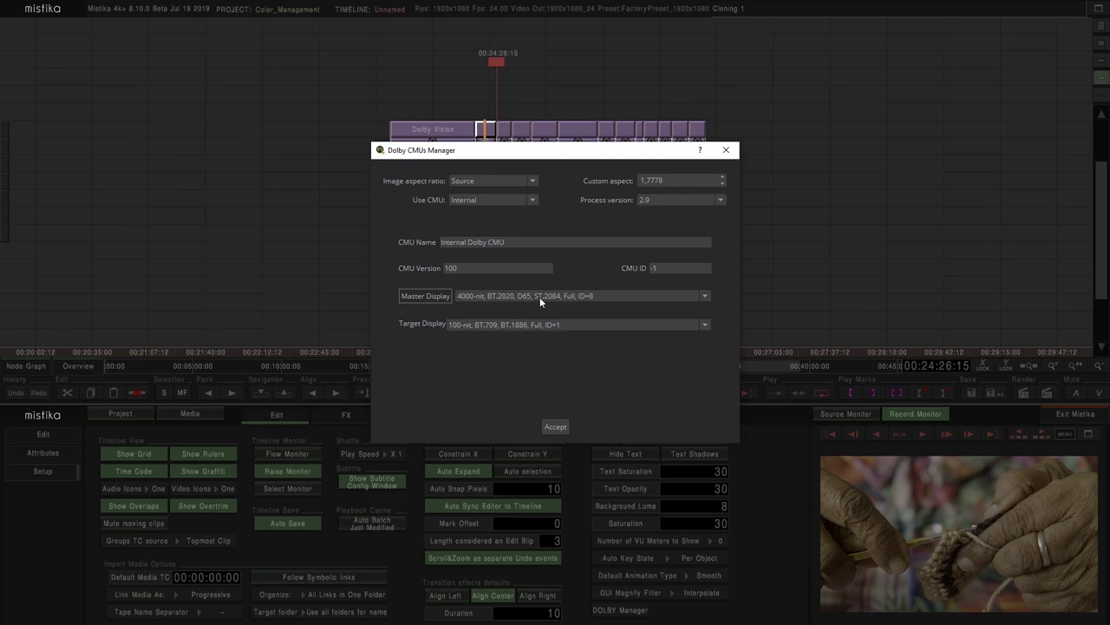
pyautogui.click(539, 297)
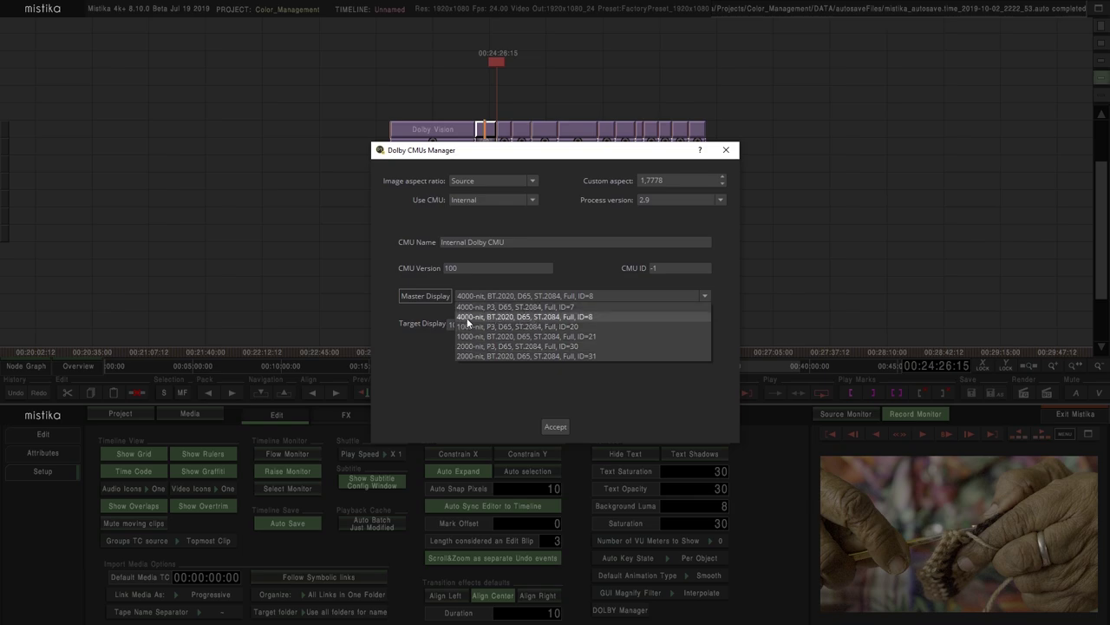
pyautogui.click(547, 317)
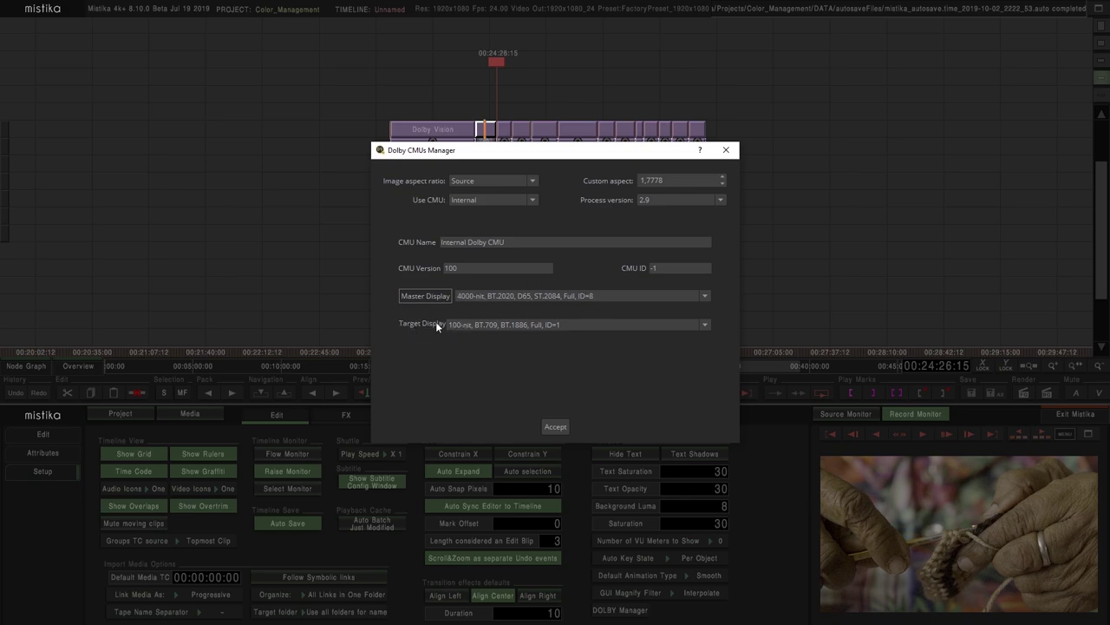
pyautogui.click(480, 323)
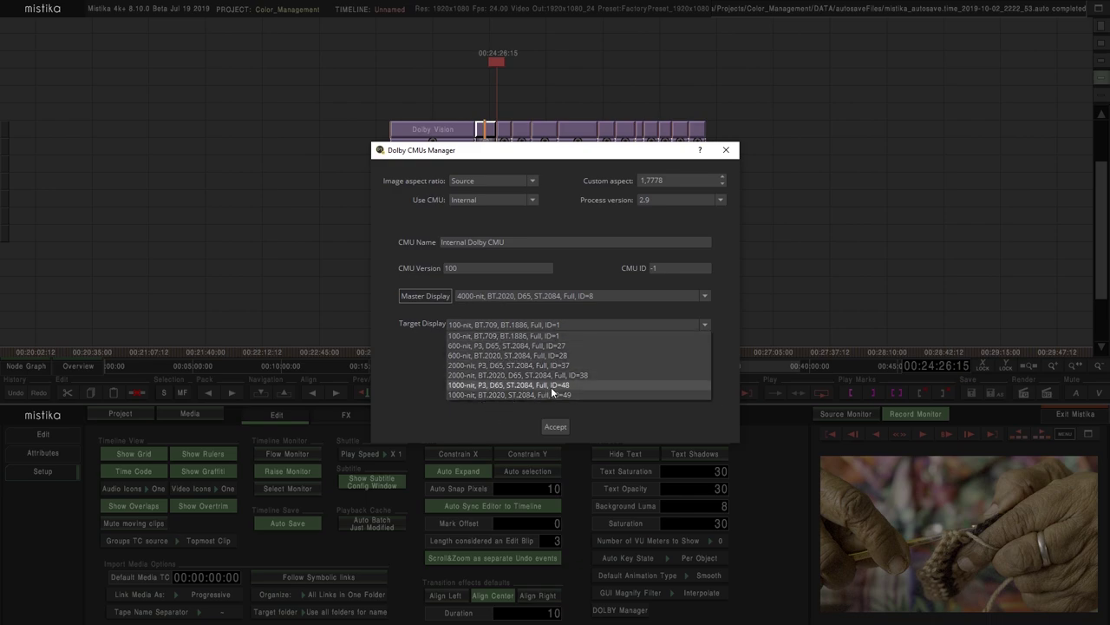
pyautogui.click(492, 337)
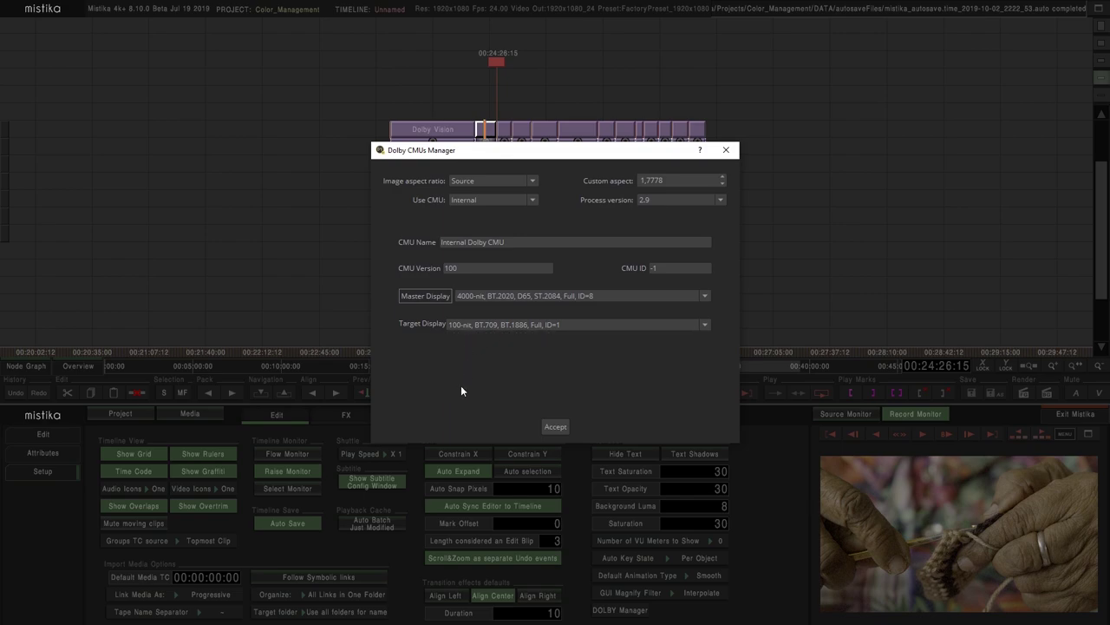
pyautogui.click(559, 427)
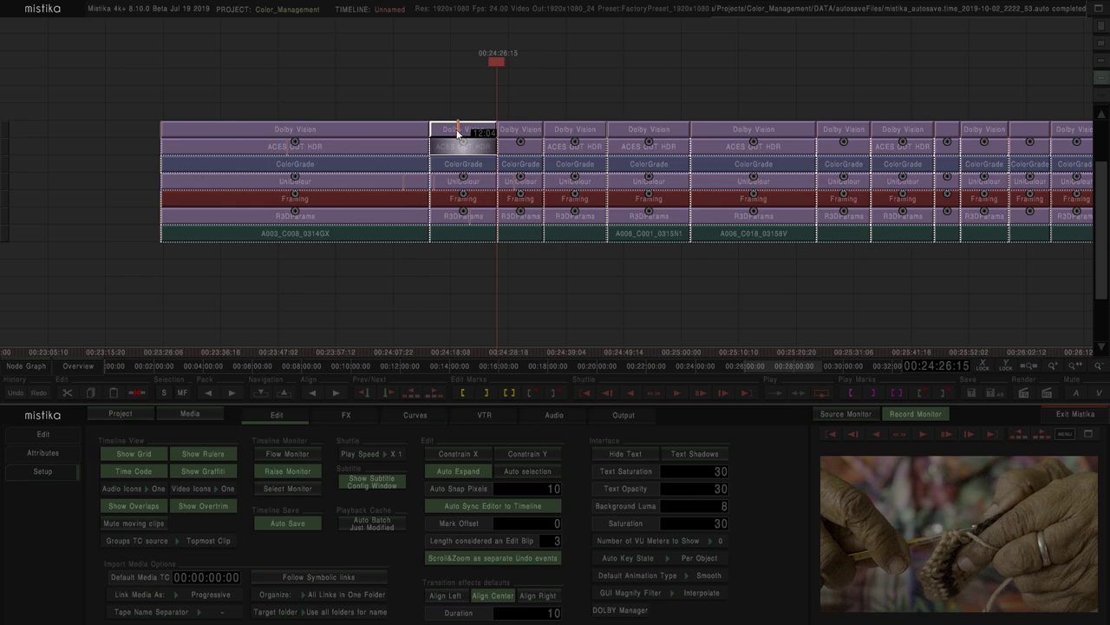
# Perform the Dolby Vision analysis on the second clip by playing it through from frame 0
pyautogui.doubleClick(457, 131)
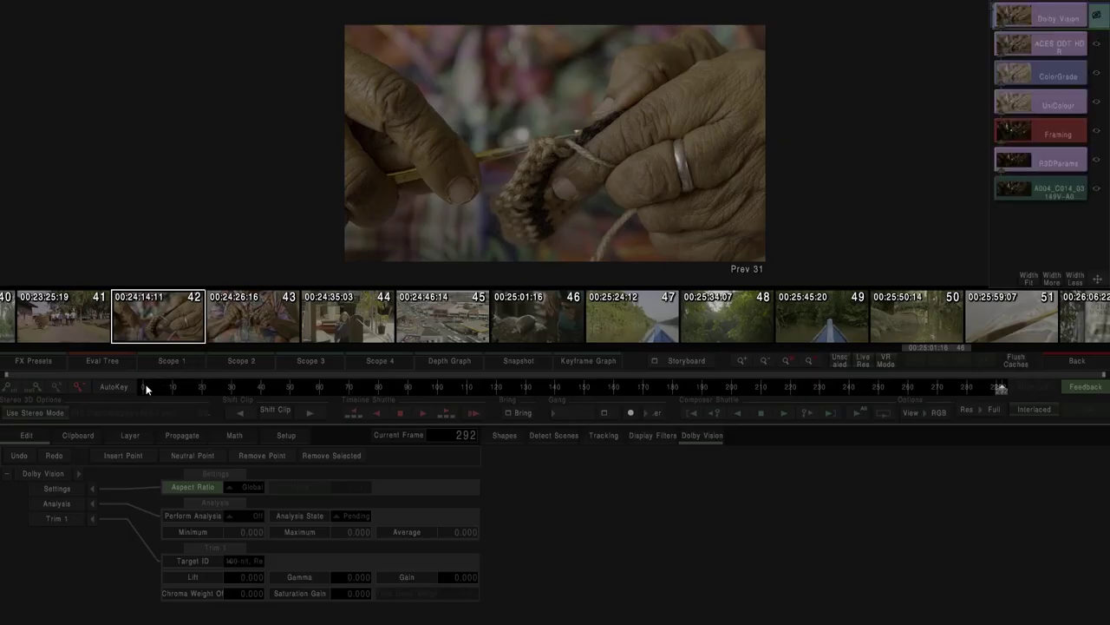
pyautogui.click(142, 388)
pyautogui.click(233, 517)
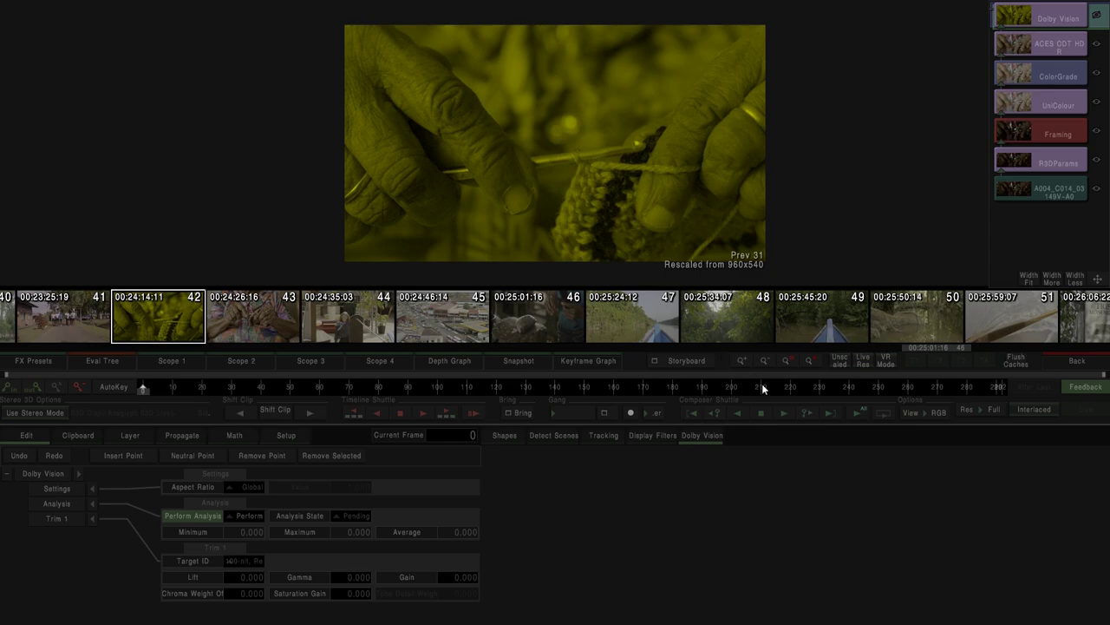
pyautogui.click(786, 412)
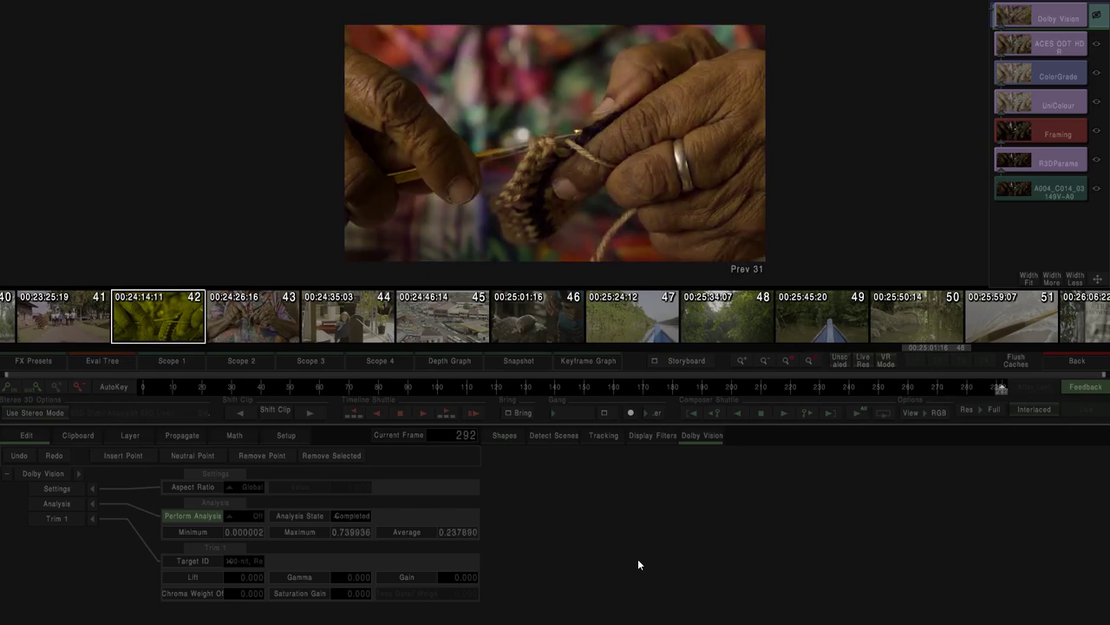
# Examine the analysis values, Trim 1 target displays and trim parameters of the second clip's Dolby Vision layer at frame 0
pyautogui.click(137, 389)
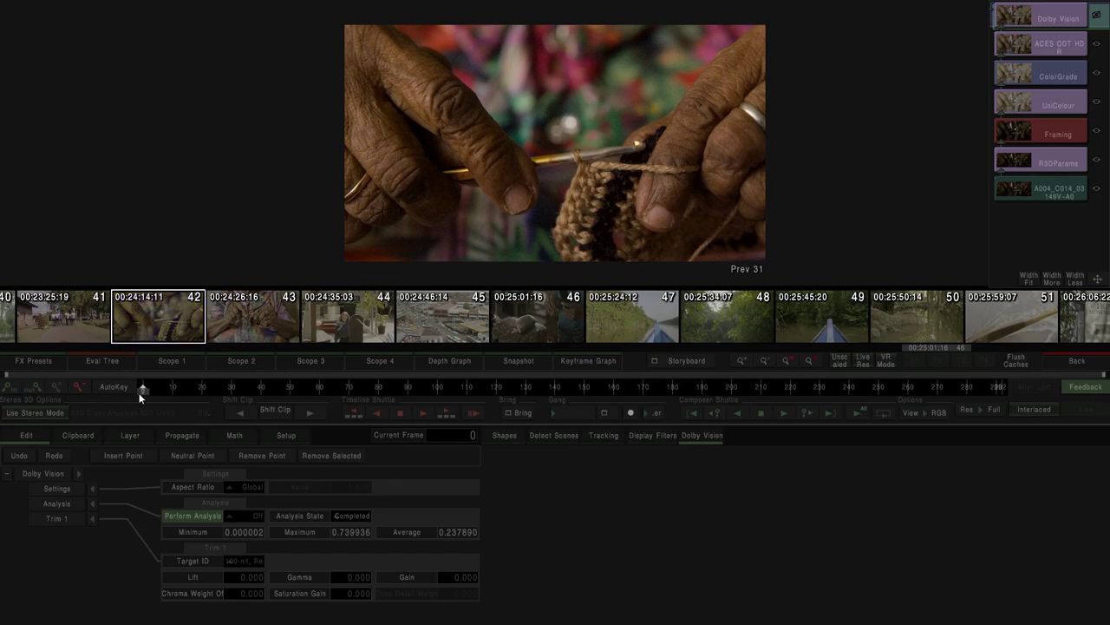
pyautogui.click(318, 535)
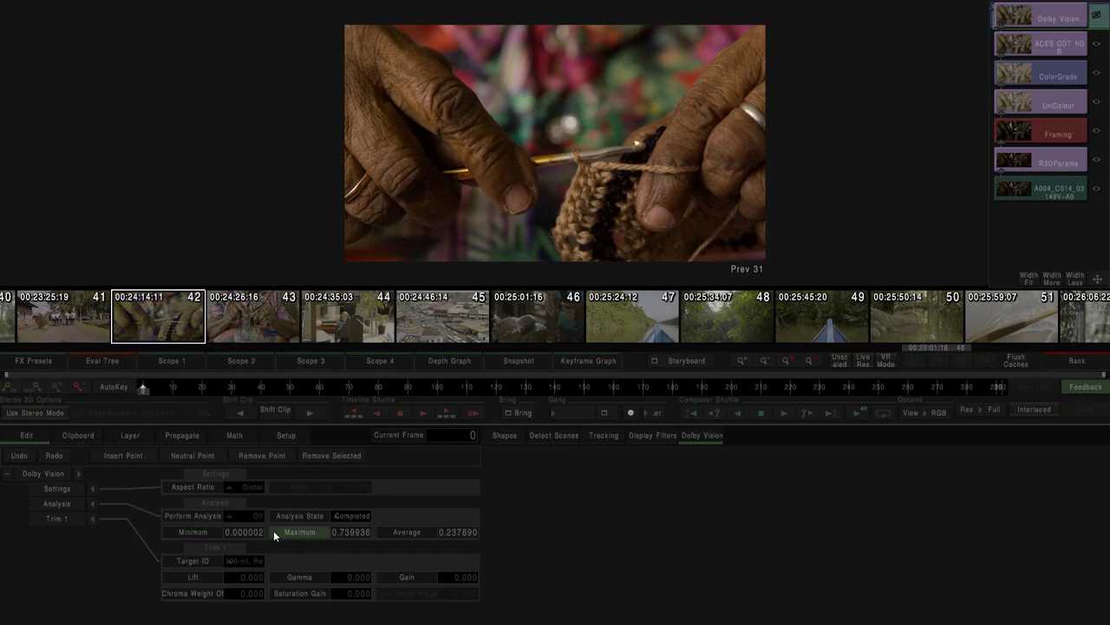
pyautogui.click(404, 532)
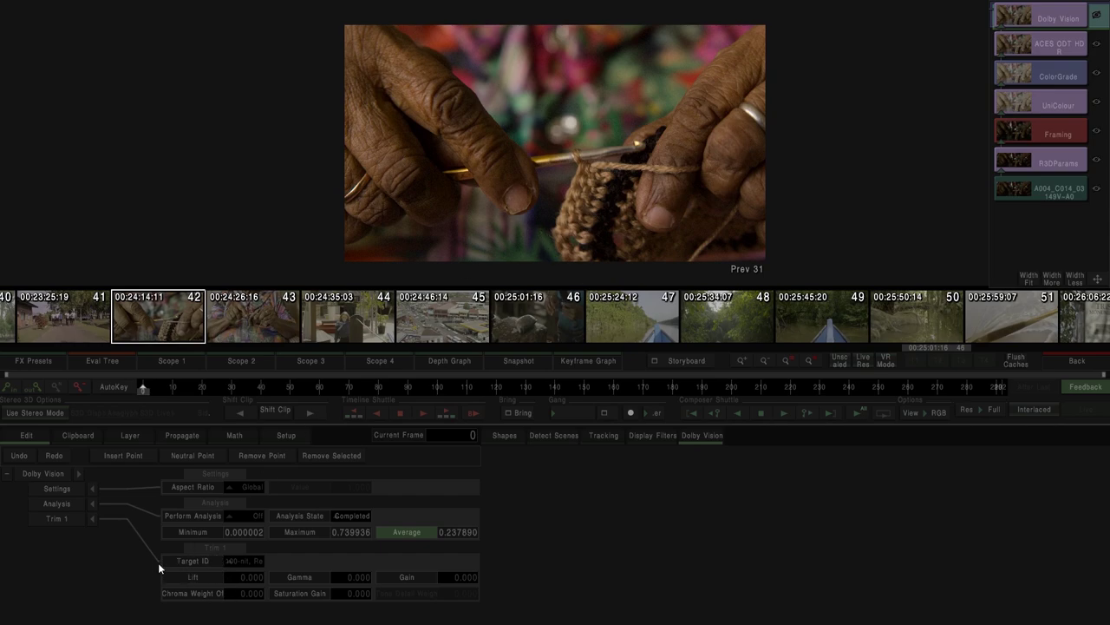
pyautogui.click(248, 562)
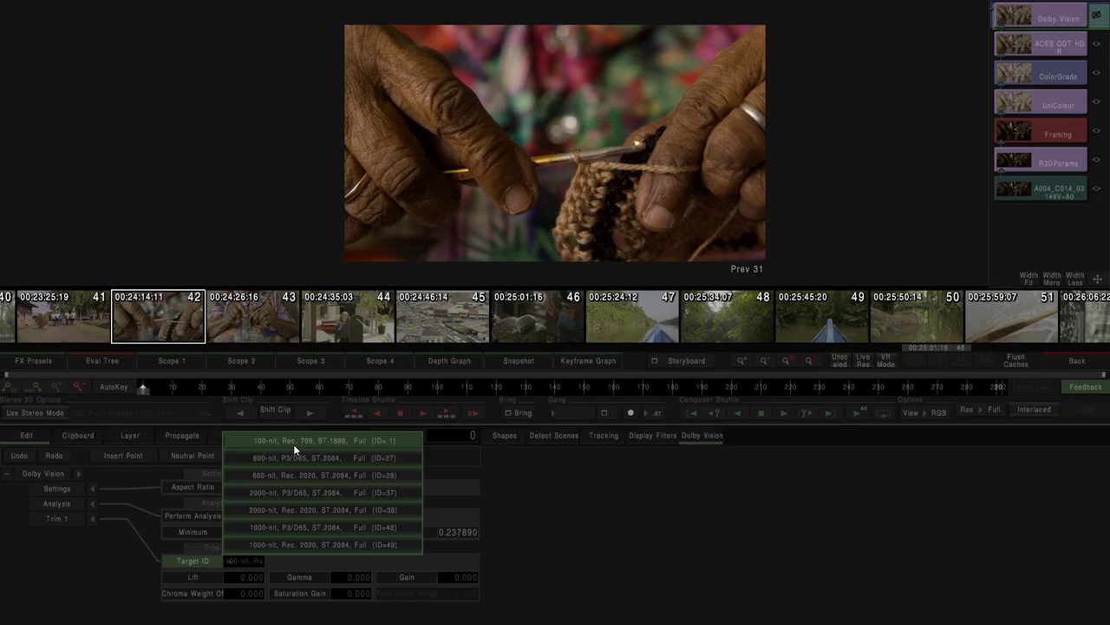
pyautogui.click(196, 581)
pyautogui.click(428, 578)
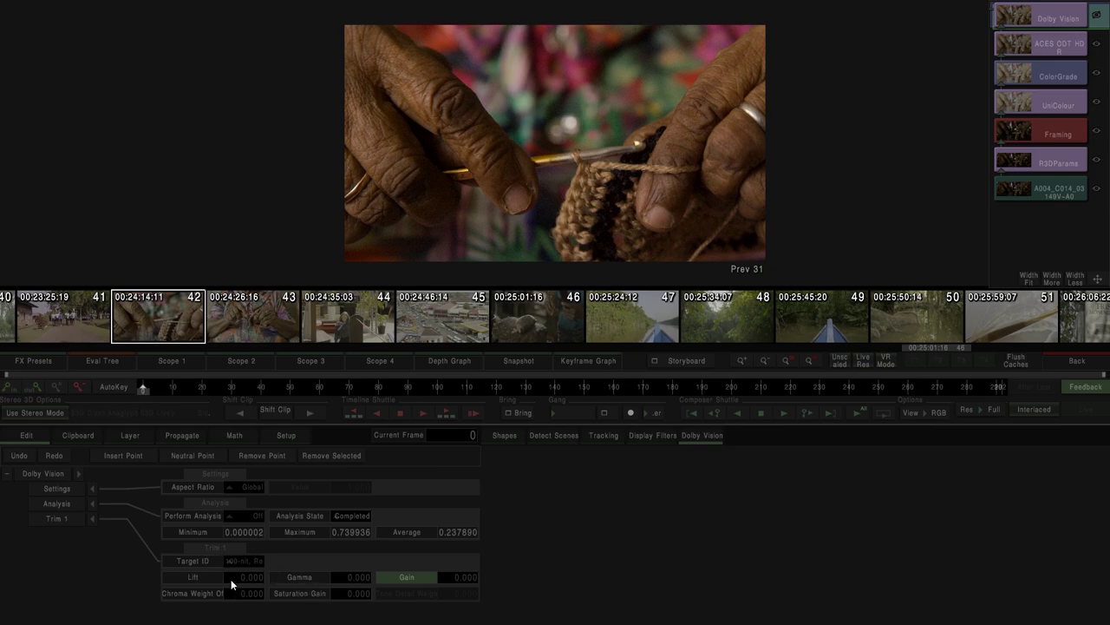
# Add a second trim to the clip's Dolby Vision effect and set its target to 600-nit, Rec. 2020, ST.2084, Full (ID=28)
pyautogui.click(130, 436)
pyautogui.click(56, 457)
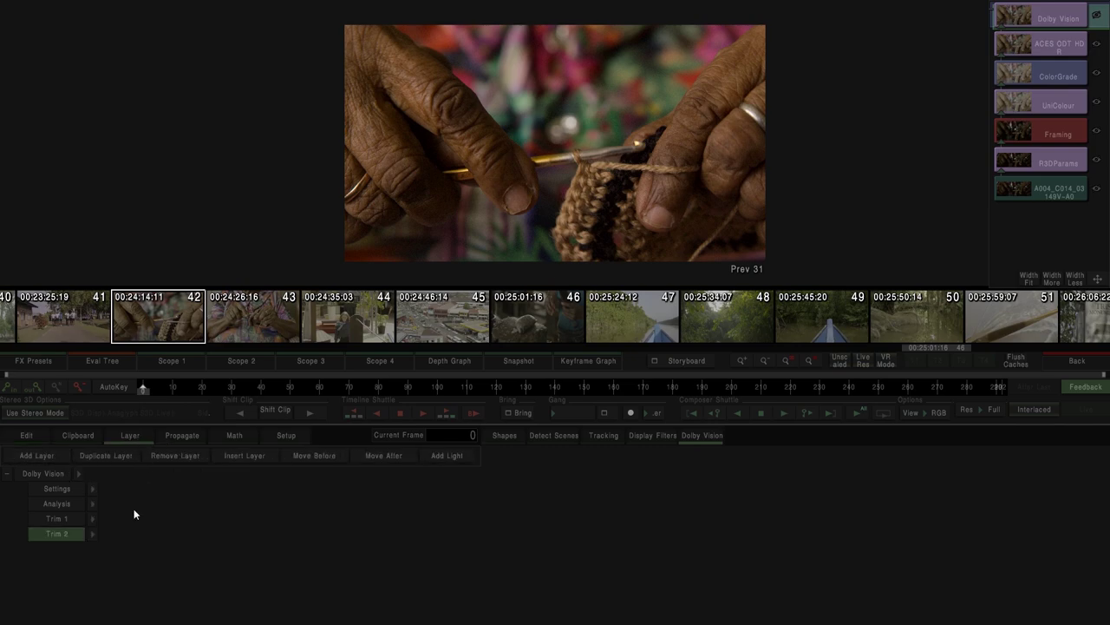
pyautogui.click(241, 548)
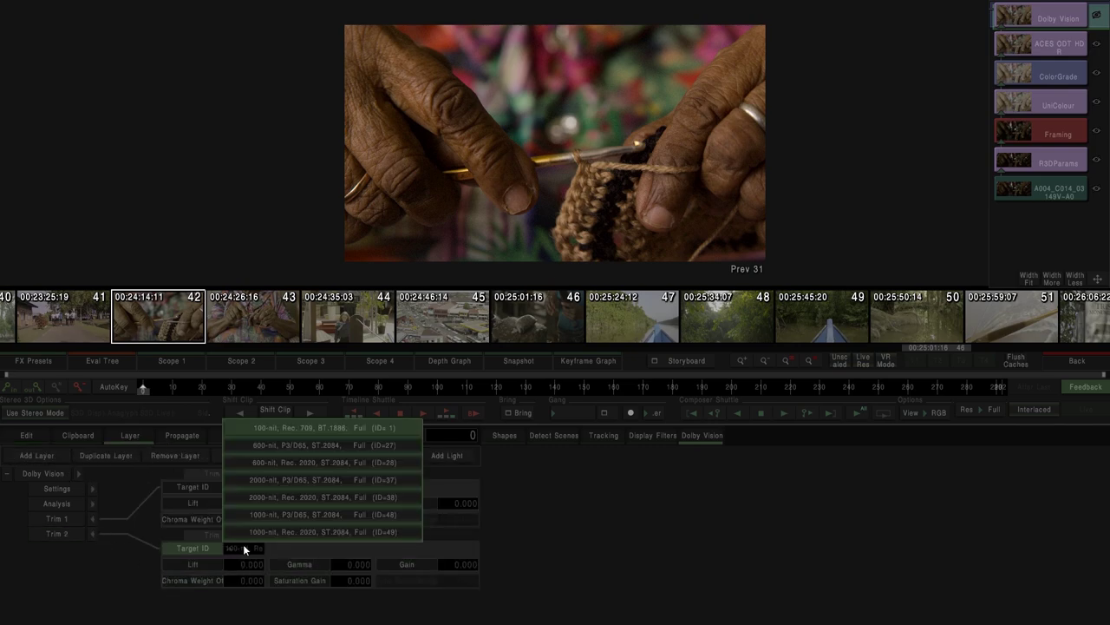
pyautogui.click(316, 462)
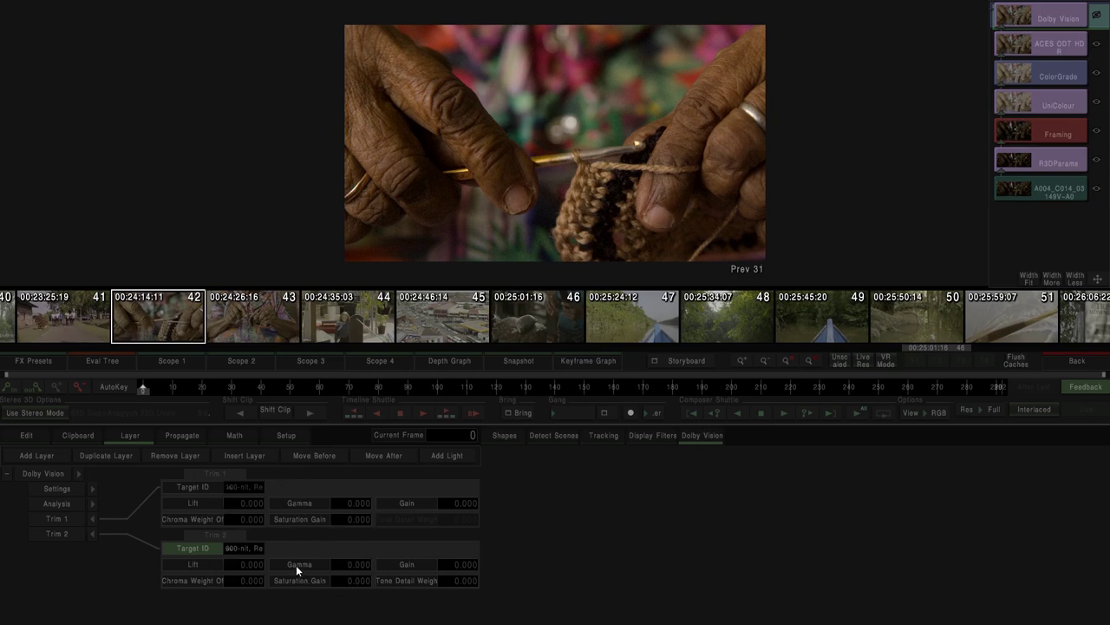
# Set the Trim 2 target to 100-nit, Rec. 709, BT.1886, Full (ID=1) and return to the timeline
pyautogui.click(231, 548)
pyautogui.click(285, 429)
pyautogui.click(1076, 360)
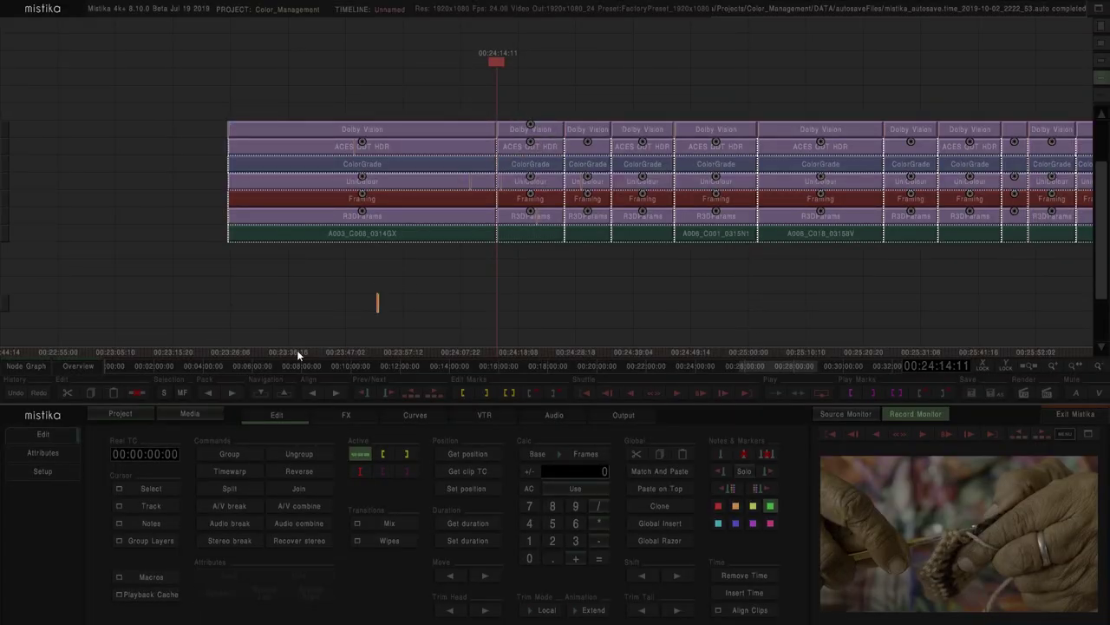
# Select the whole duplicated HDR stack and set the edit marks around it
pyautogui.scroll(-2, 838, 281)
pyautogui.moveTo(949, 255); pyautogui.dragTo(458, 139)
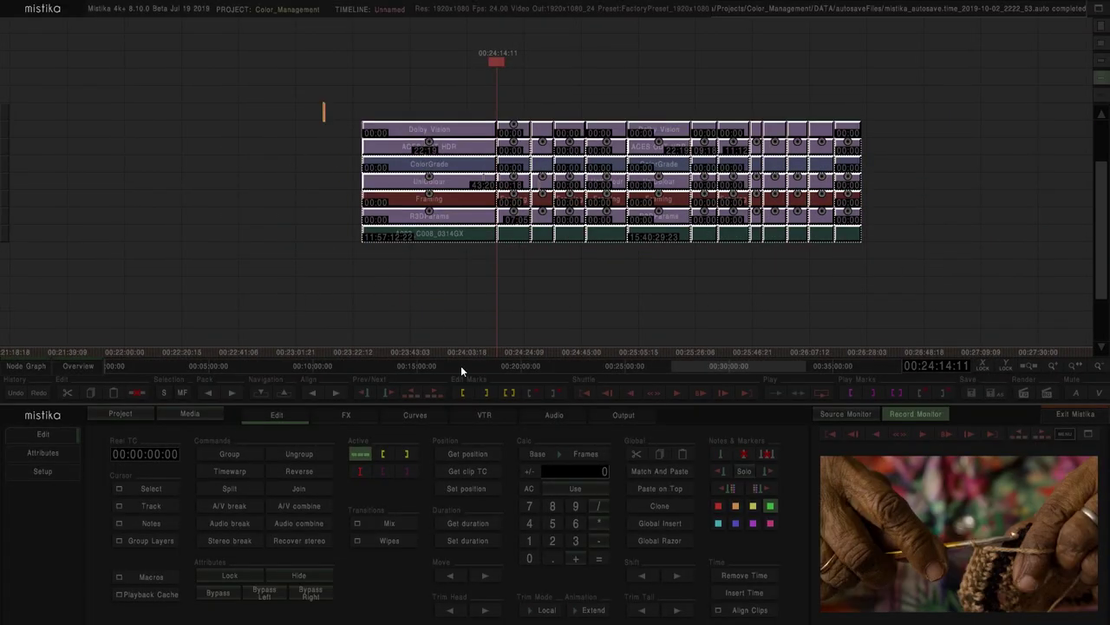
pyautogui.click(504, 389)
# Try to export the Dolby Vision metadata between the edit marks to an XML named Dolby in the project's OUTPUT folder
pyautogui.click(151, 575)
pyautogui.click(164, 555)
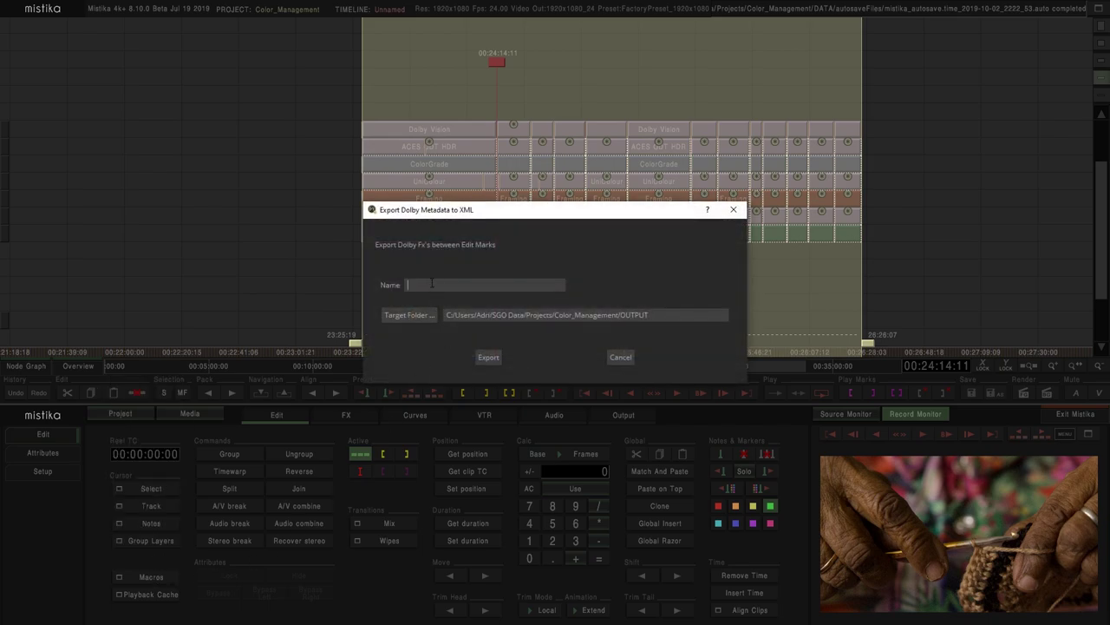
pyautogui.write('Dolby')
pyautogui.click(488, 359)
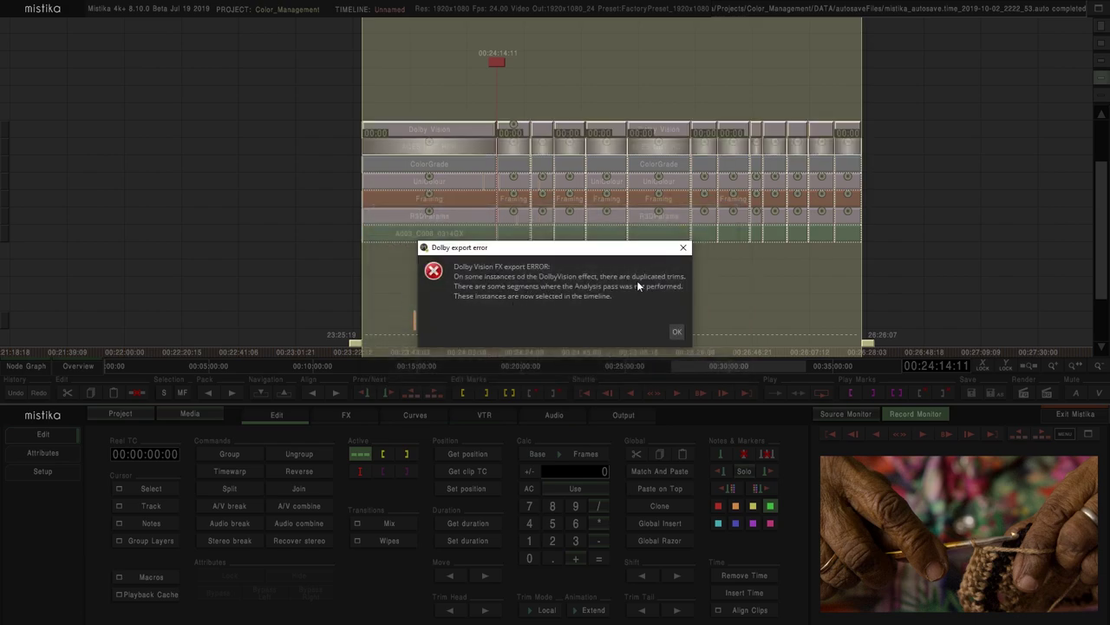
pyautogui.click(676, 332)
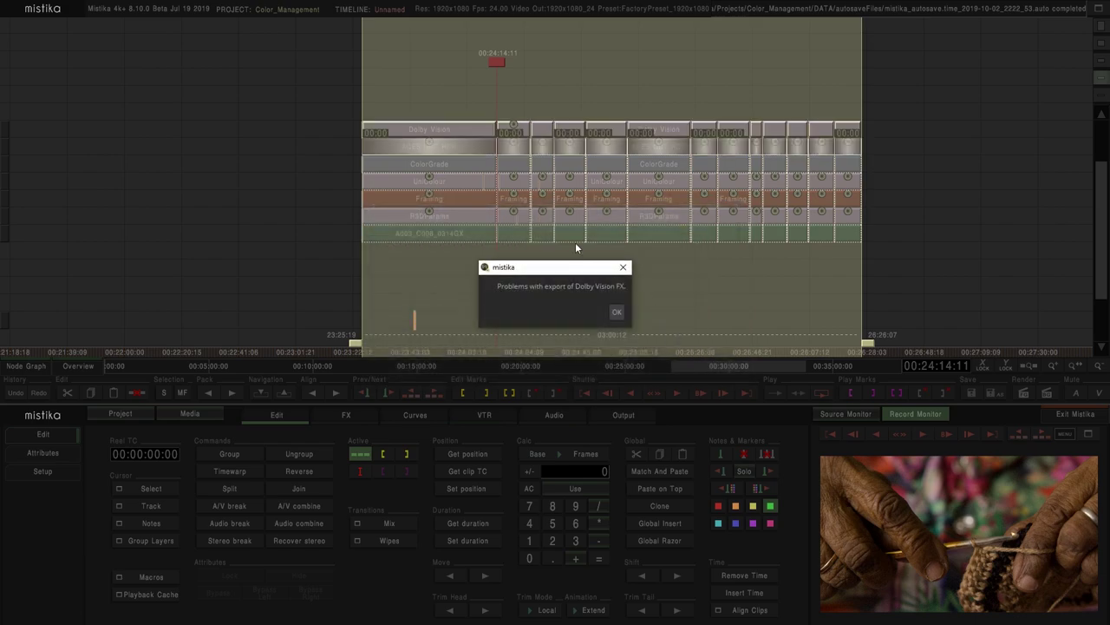
pyautogui.click(616, 313)
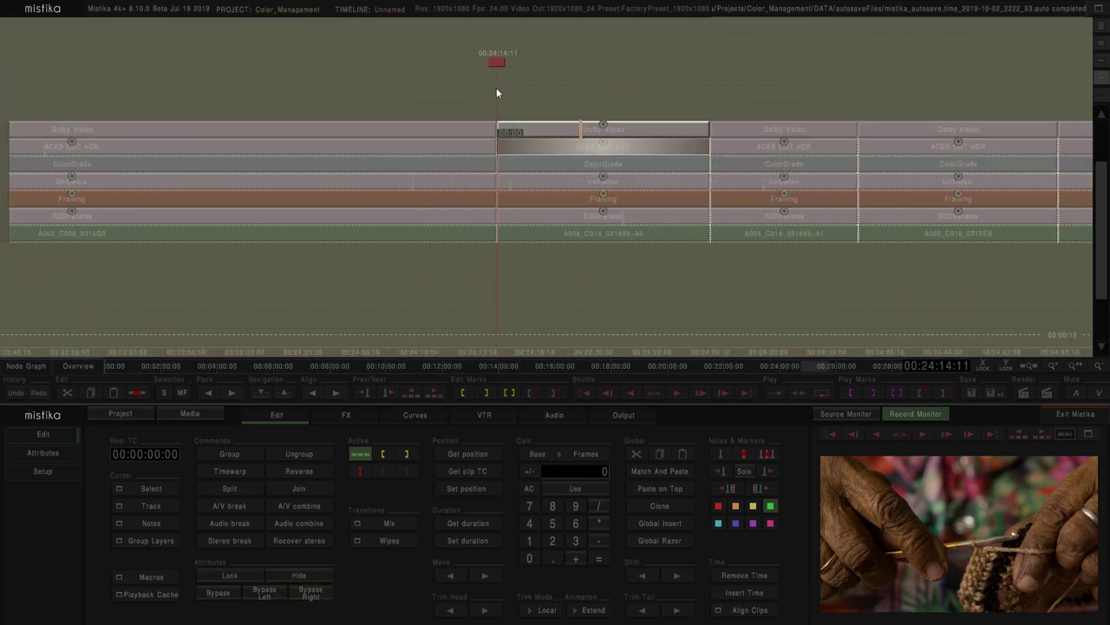
# Remove the Trim 2 layer from the second clip's Dolby Vision effect
pyautogui.doubleClick(566, 124)
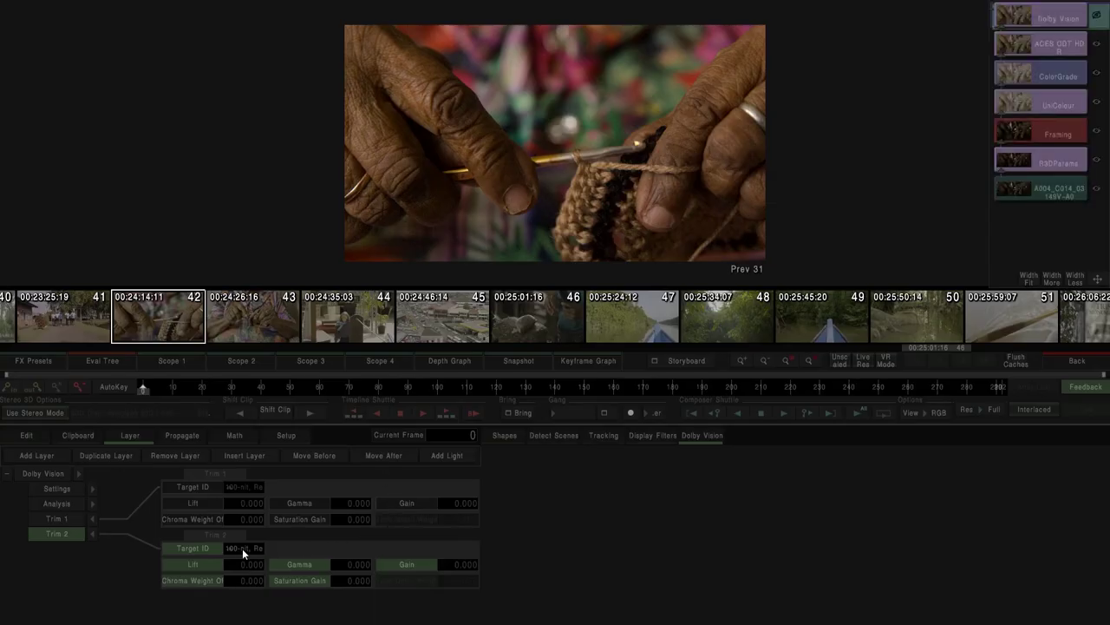
pyautogui.click(243, 548)
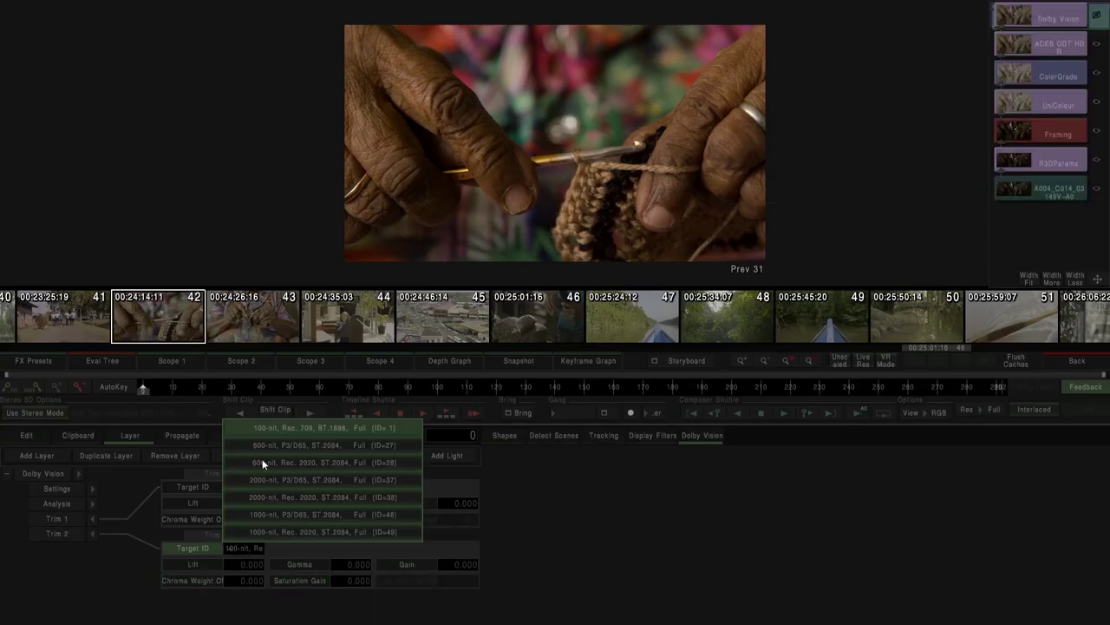
pyautogui.click(60, 533)
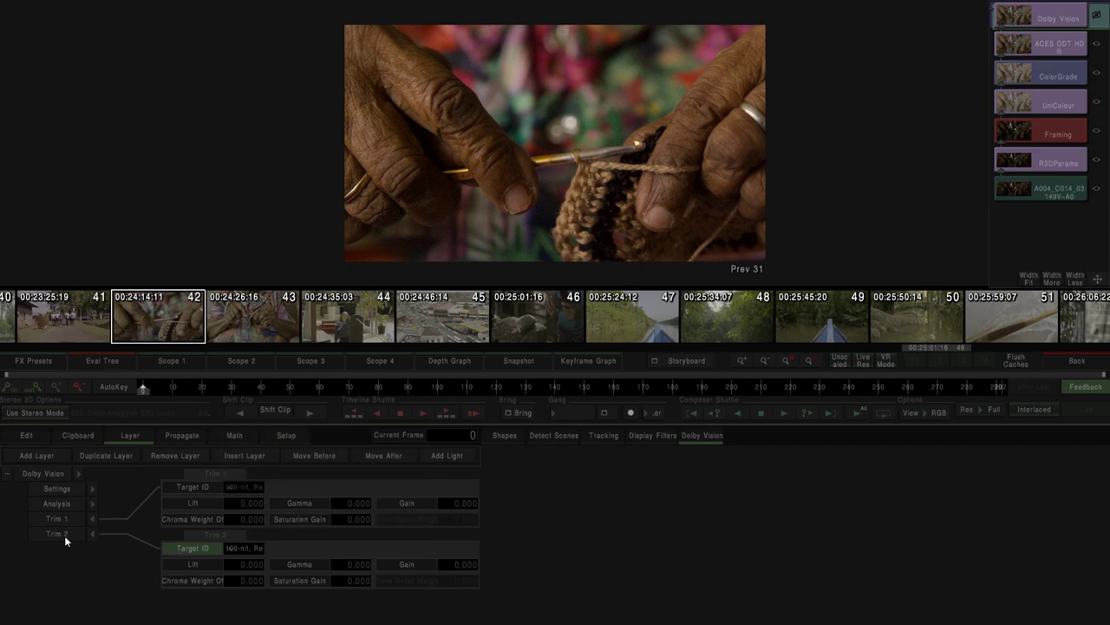
pyautogui.click(174, 453)
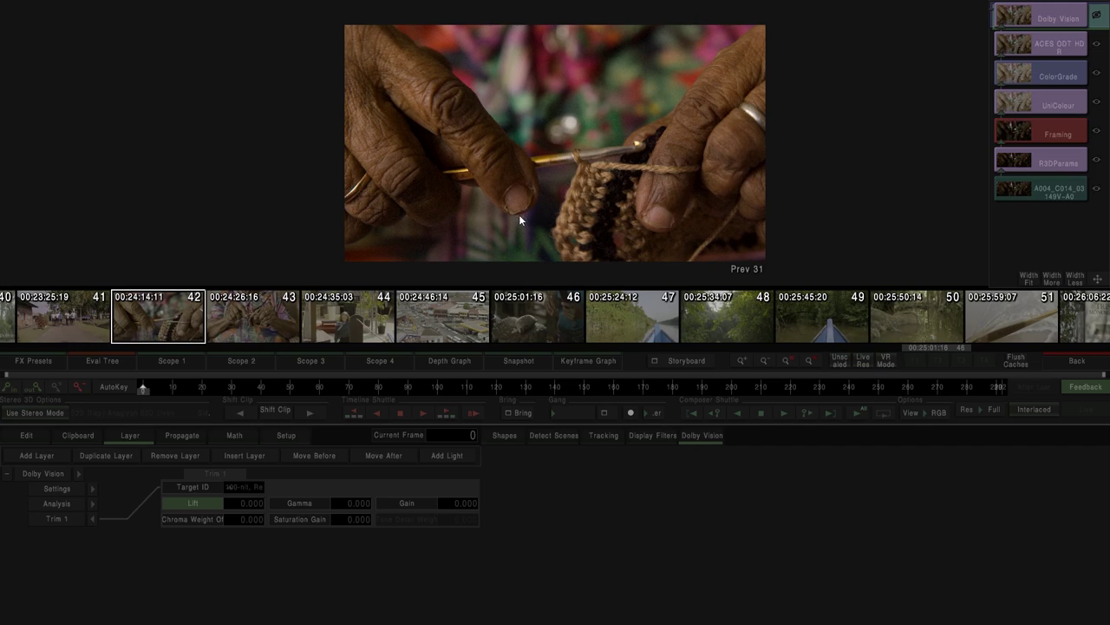
# Set Trim 1 to Lift 0.200, Gamma -0.100, Gain 0.200, Chroma Weight 0.100 and Saturation Gain 0.100
pyautogui.moveTo(239, 508); pyautogui.dragTo(251, 507)
pyautogui.moveTo(352, 514); pyautogui.dragTo(354, 512)
pyautogui.moveTo(428, 510); pyautogui.dragTo(454, 503)
pyautogui.click(244, 517)
pyautogui.moveTo(243, 517); pyautogui.dragTo(253, 517)
pyautogui.click(350, 519)
pyautogui.moveTo(350, 518)
pyautogui.mouseDown()
pyautogui.moveTo(364, 519)
pyautogui.moveTo(352, 519)
pyautogui.mouseUp()
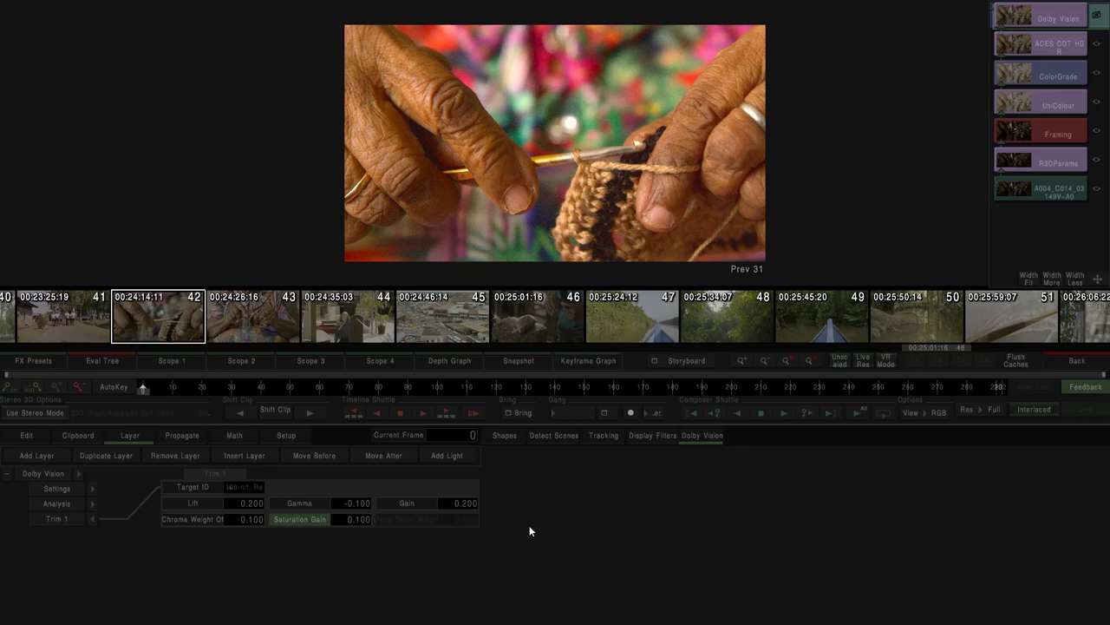
# Choose 100-nit, Rec. 709, BT.1886, Full (ID=1) as the Trim 1 target and expand the Analysis and Settings parameters
pyautogui.click(247, 487)
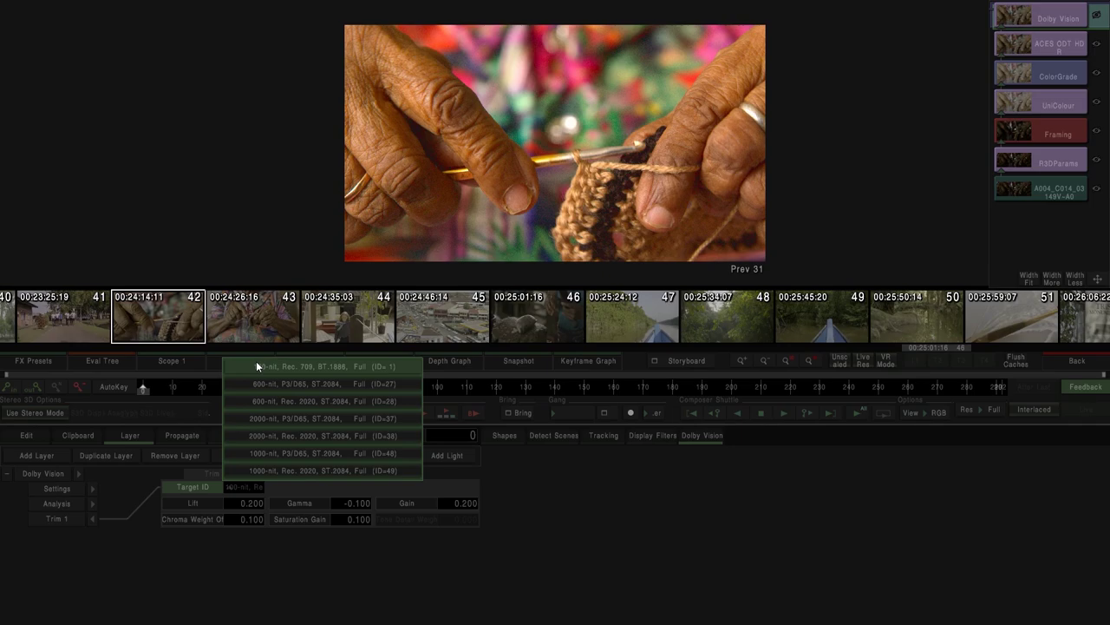
pyautogui.click(319, 366)
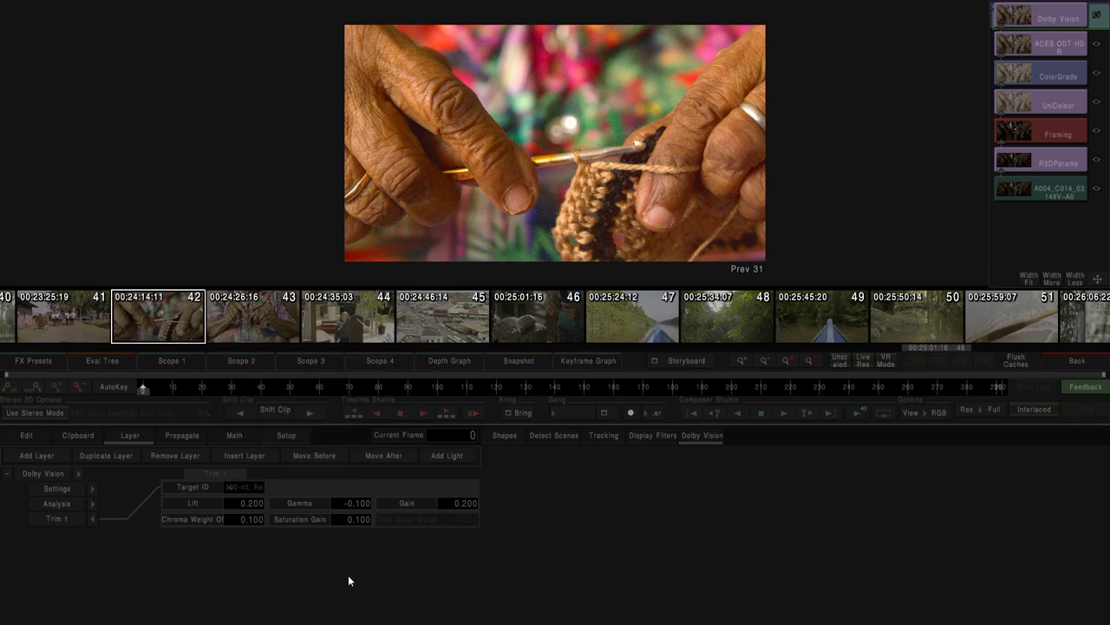
pyautogui.click(93, 503)
pyautogui.click(93, 489)
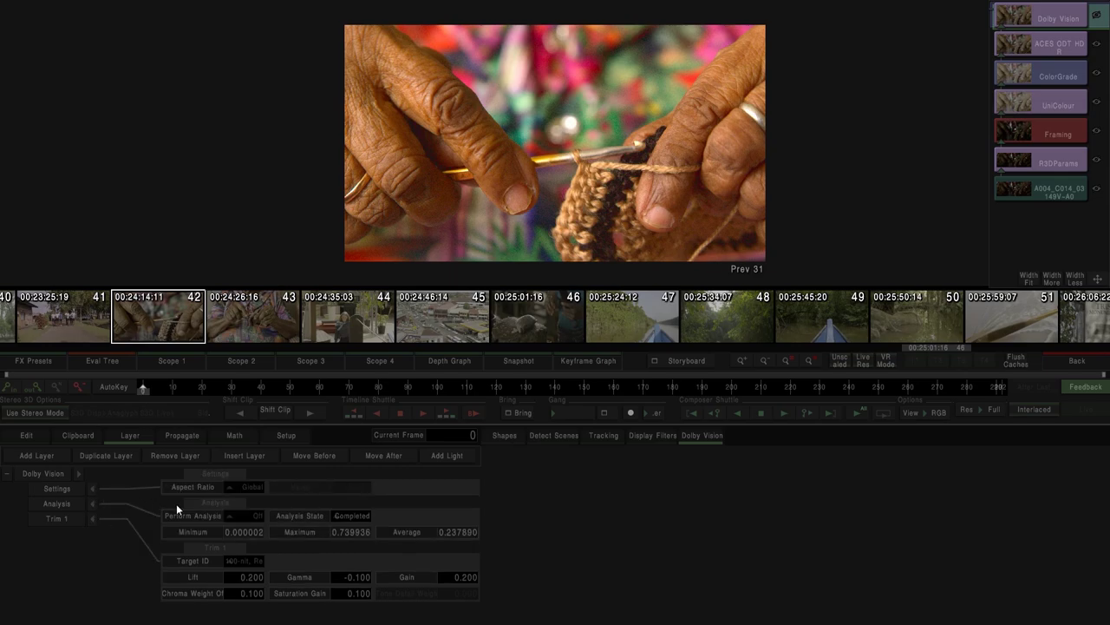
# Return to the timeline, select the second clip's whole stack and set the edit marks around it
pyautogui.click(1078, 360)
pyautogui.click(573, 179)
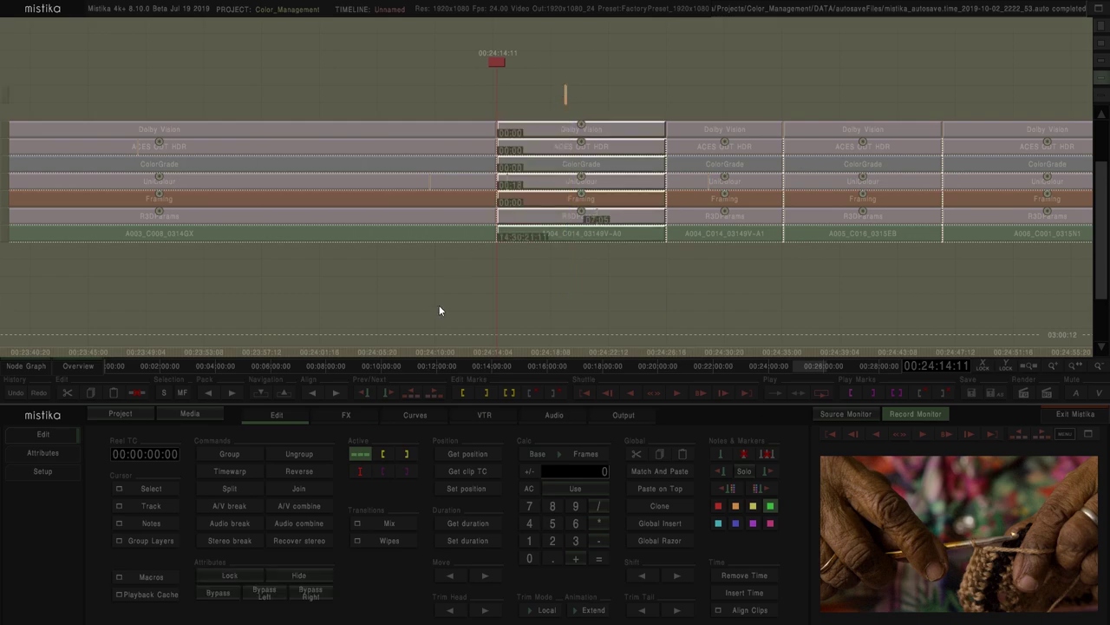
pyautogui.click(510, 392)
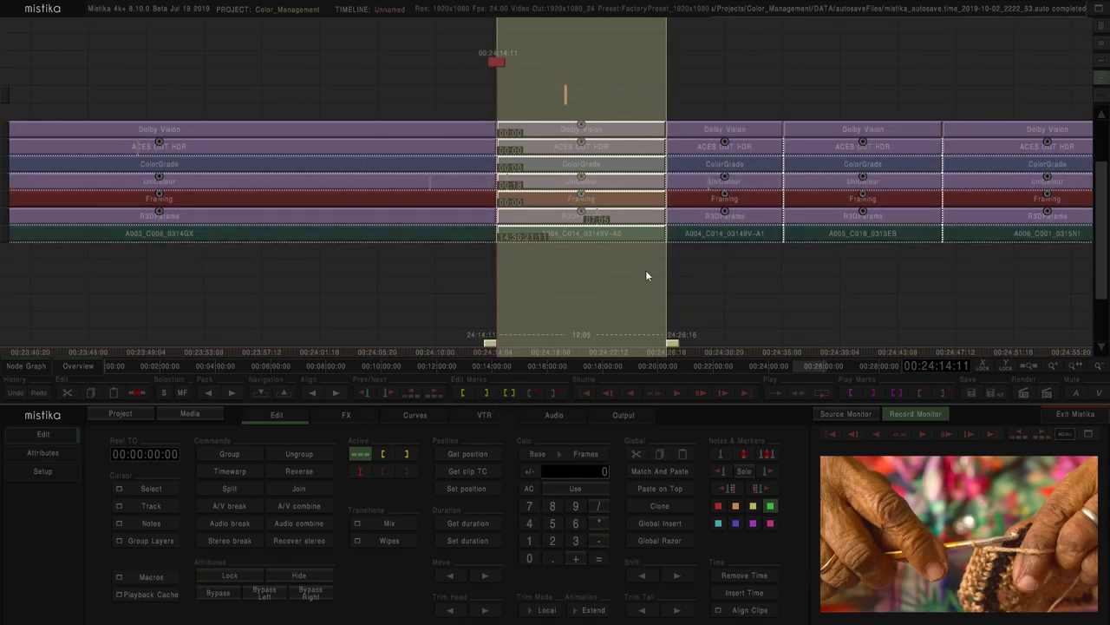
# Check the name and target folder of the Dolby metadata XML export, and leave it without exporting
pyautogui.scroll(-1, 568, 291)
pyautogui.scroll(-1, 684, 304)
pyautogui.scroll(3, 575, 256)
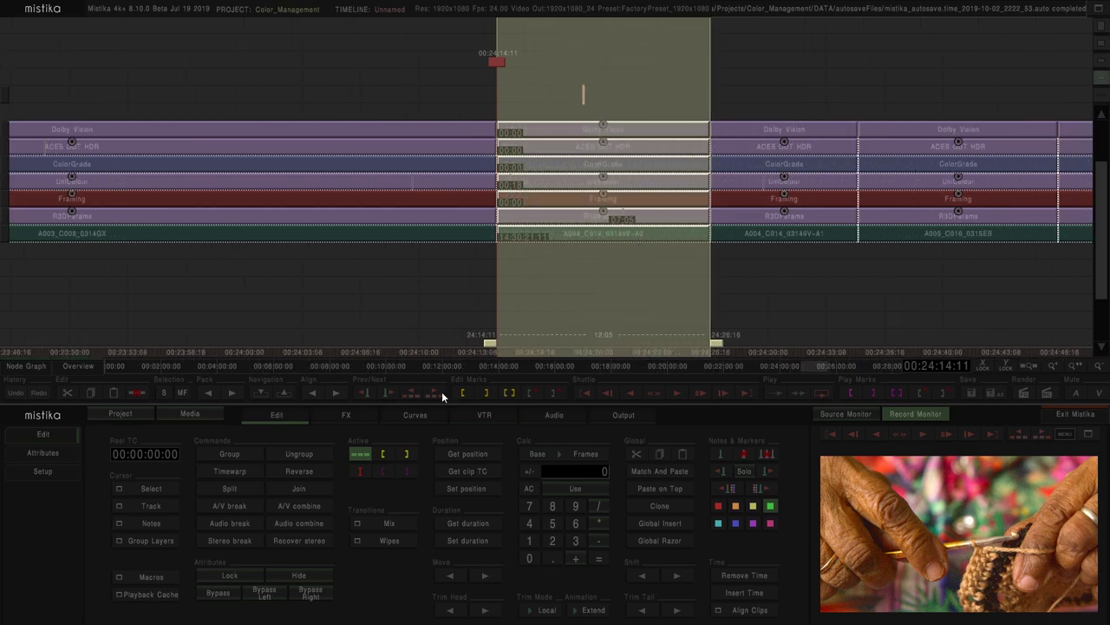
pyautogui.click(150, 576)
pyautogui.click(147, 559)
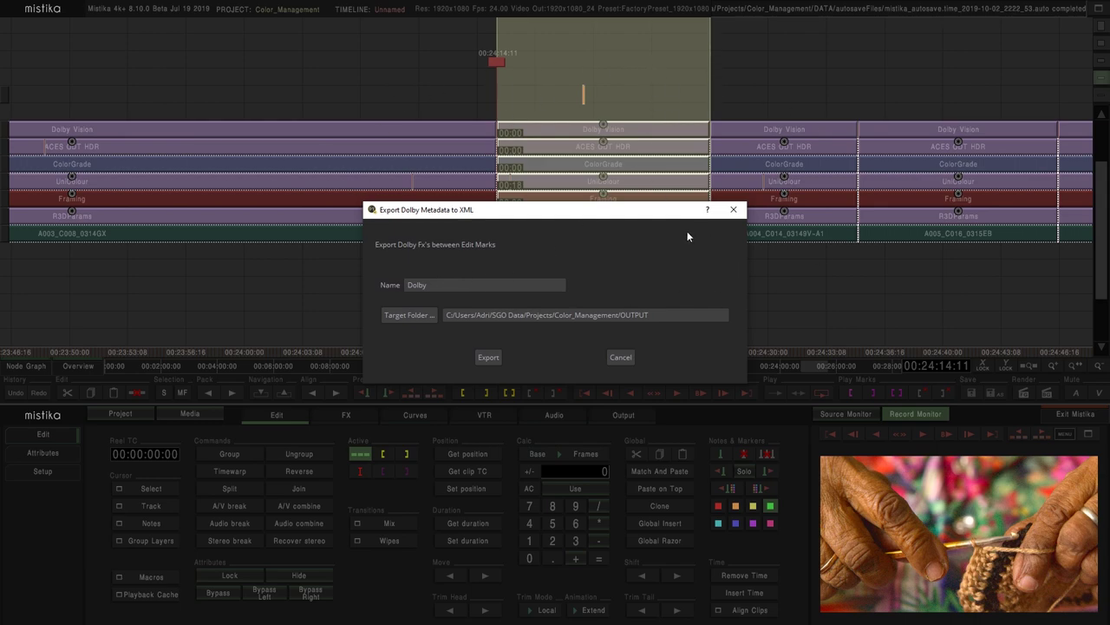
pyautogui.click(734, 211)
pyautogui.scroll(-5, 641, 299)
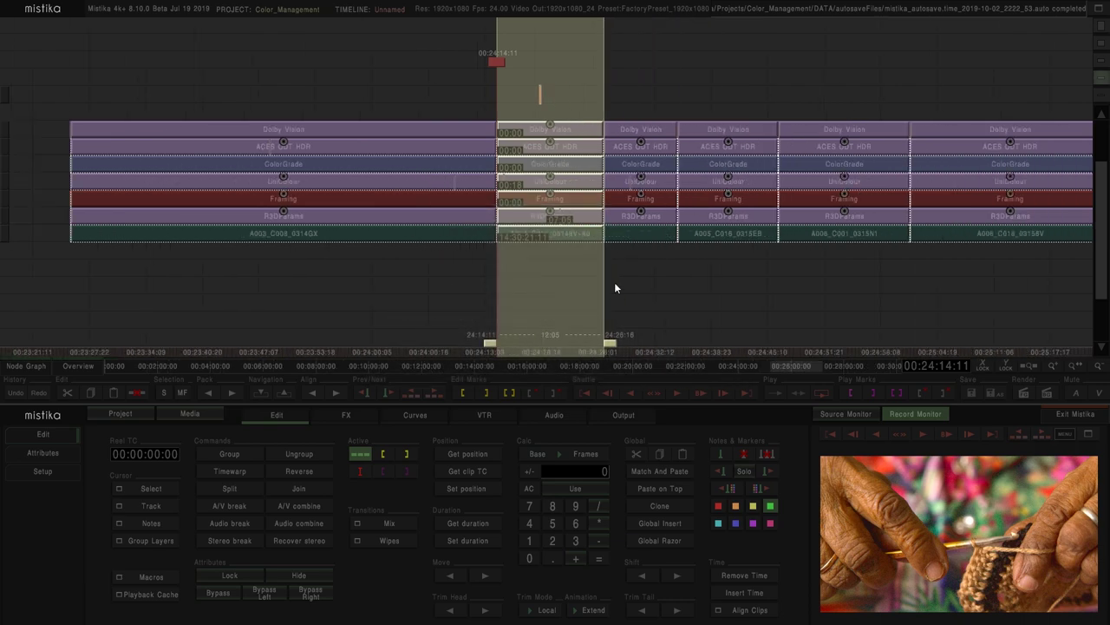
pyautogui.scroll(-2, 614, 282)
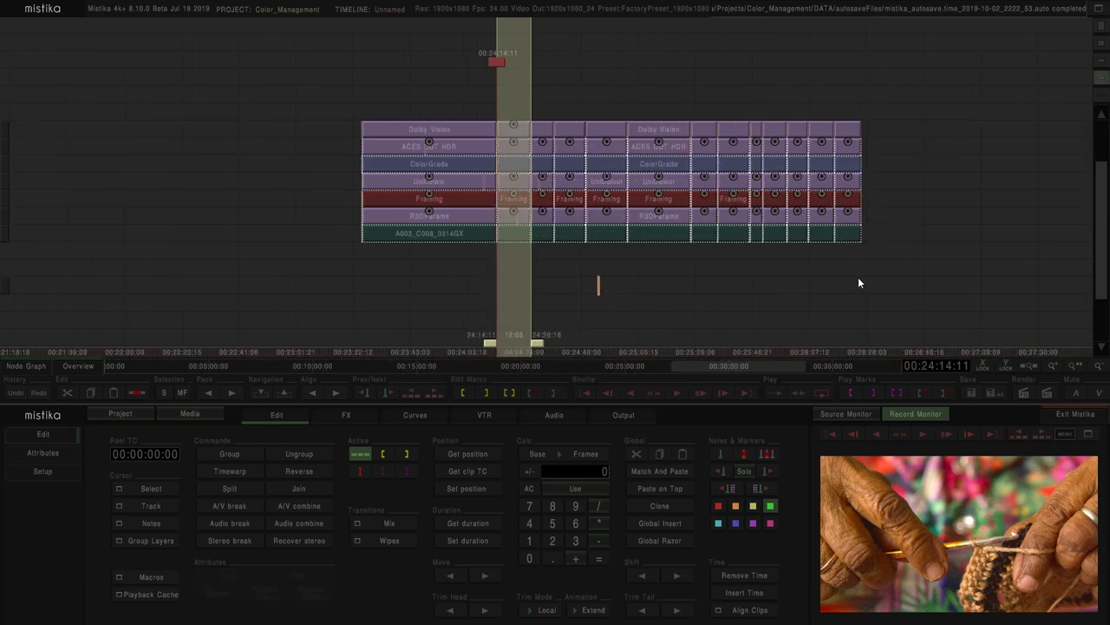
pyautogui.moveTo(918, 292); pyautogui.dragTo(400, 105)
pyautogui.click(511, 281)
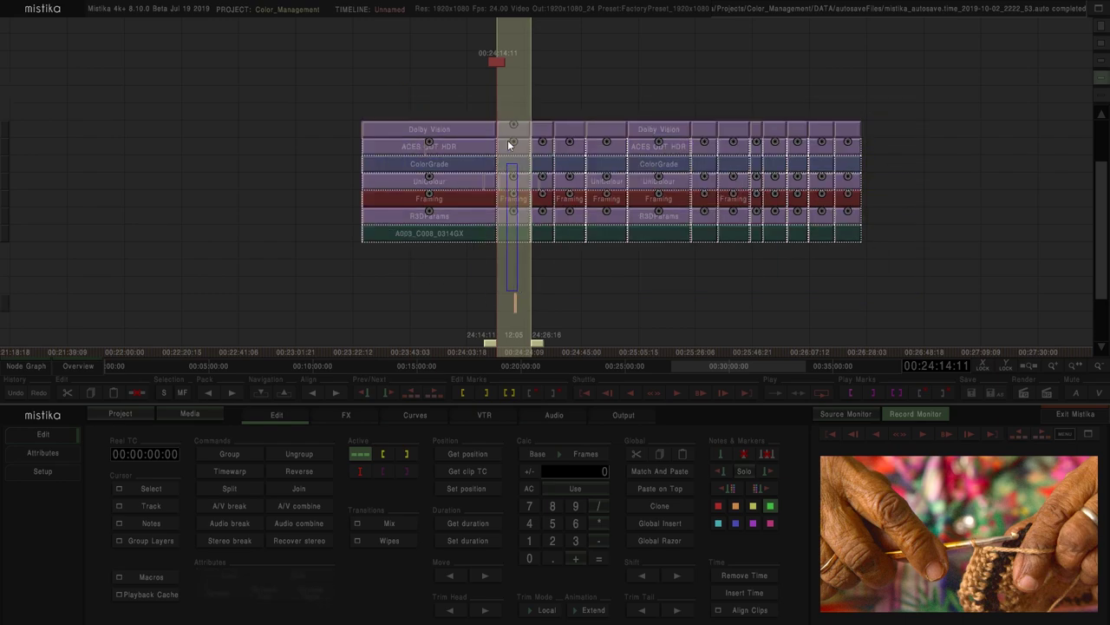
pyautogui.click(568, 302)
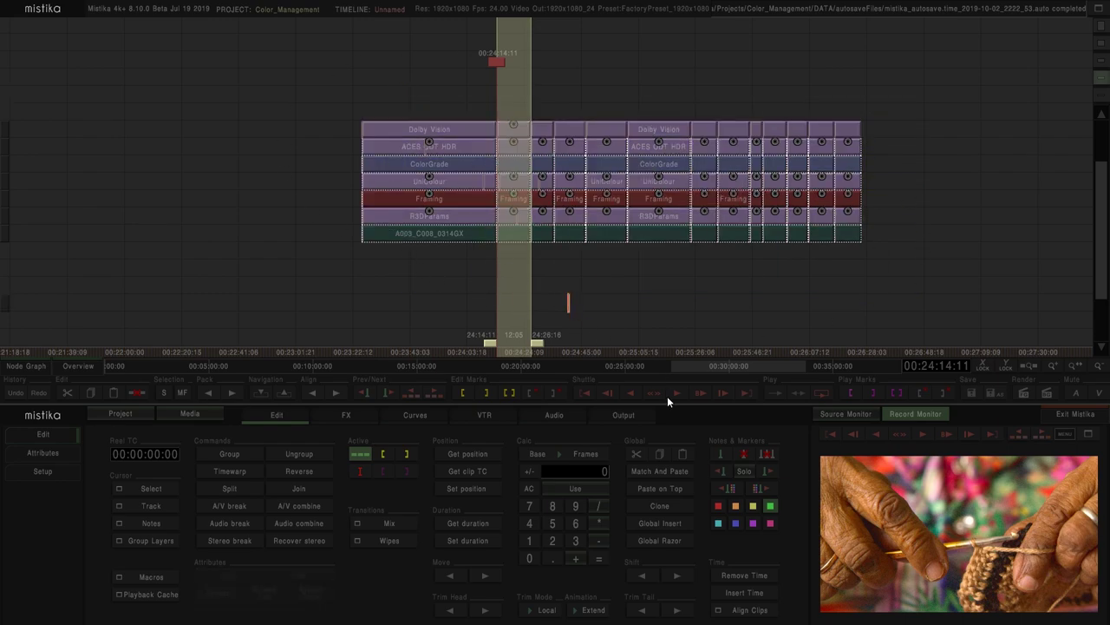
# Enable the video render output as MXF Dolby HDR with Dolby Mezzanine J2K encoding, and clear the edit marks
pyautogui.click(617, 414)
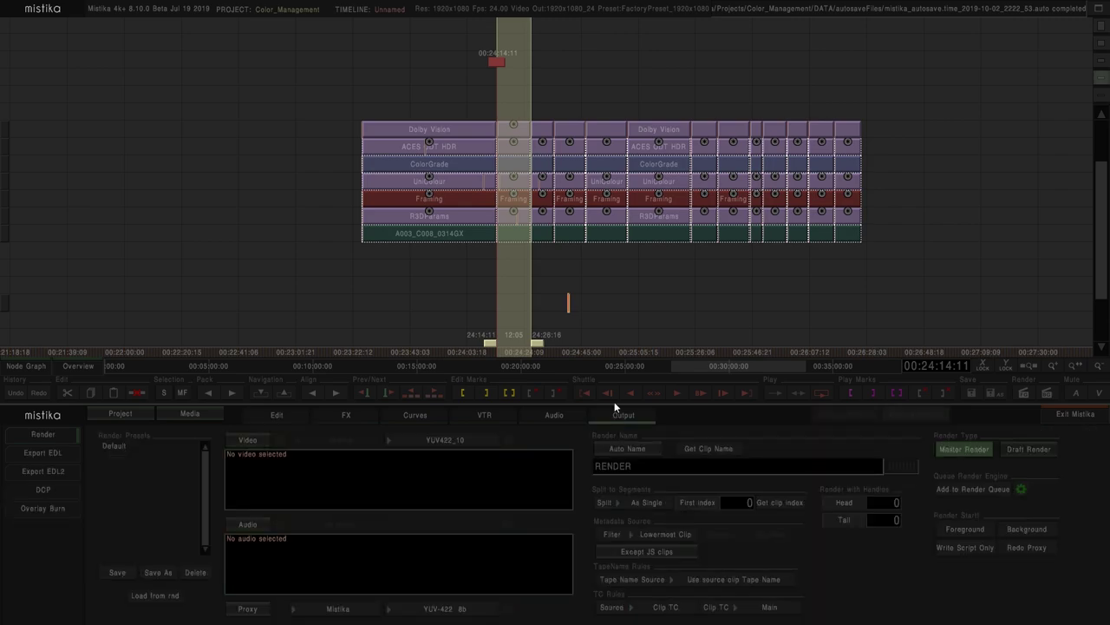
pyautogui.click(247, 440)
pyautogui.click(336, 442)
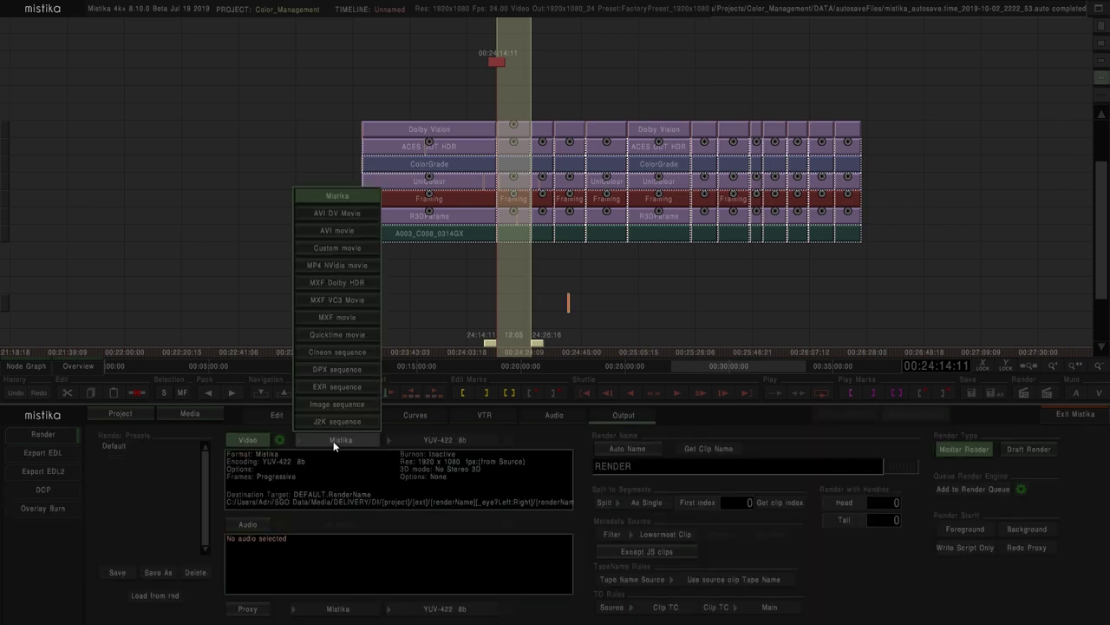
pyautogui.click(334, 283)
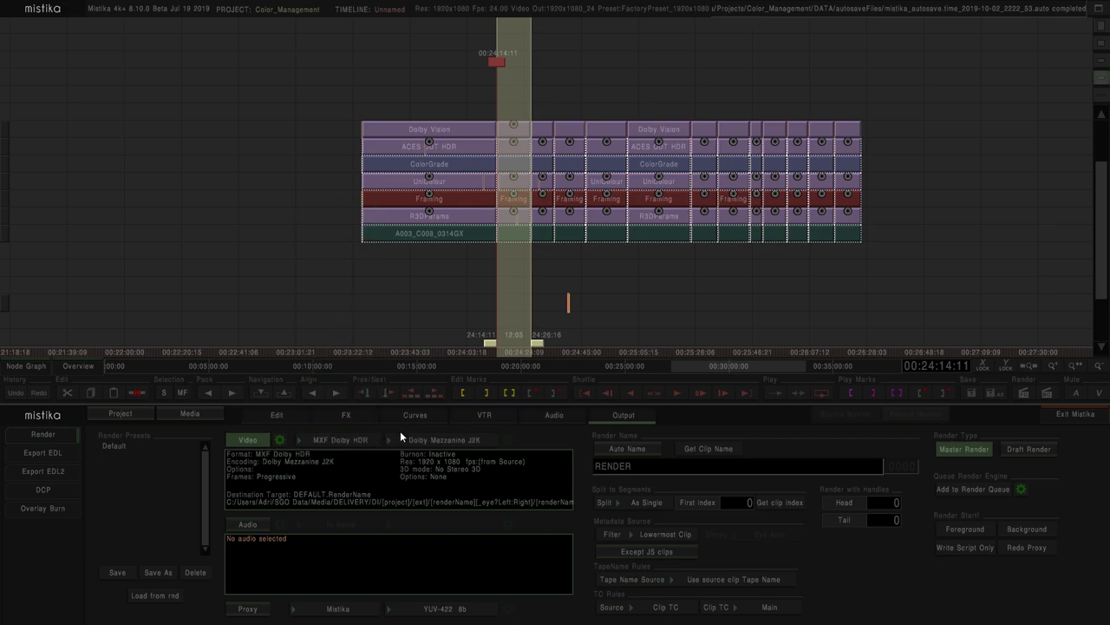
pyautogui.click(428, 443)
pyautogui.click(428, 427)
pyautogui.click(345, 440)
pyautogui.click(553, 392)
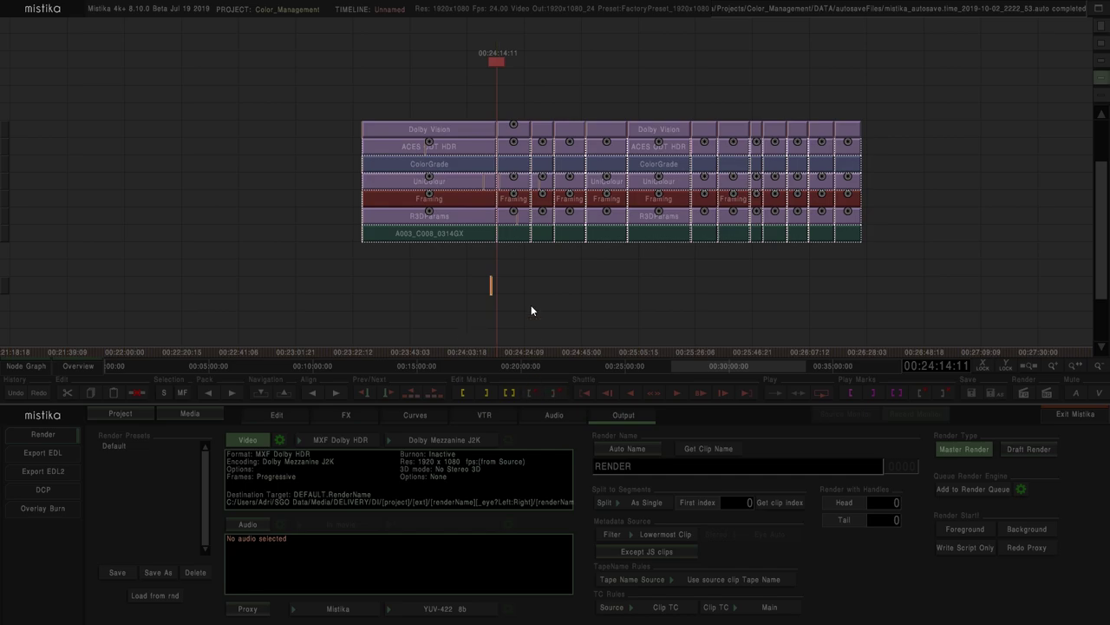
# Add a mix transition between the Dolby Vision effects of the second and third clips
pyautogui.scroll(3, 531, 339)
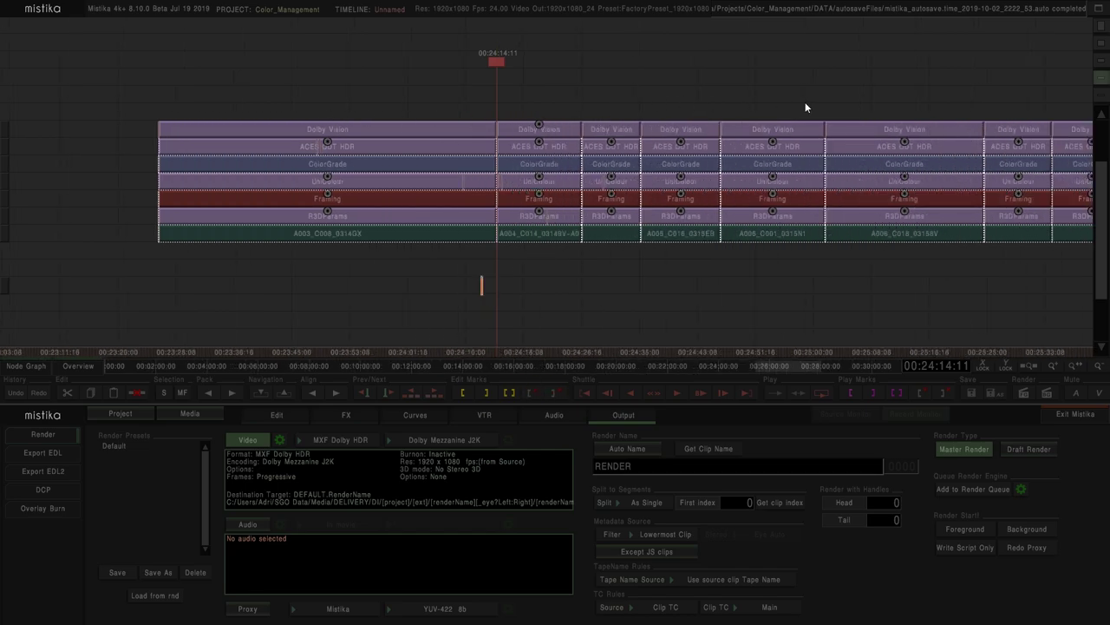
pyautogui.scroll(-2, 782, 105)
pyautogui.scroll(3, 781, 104)
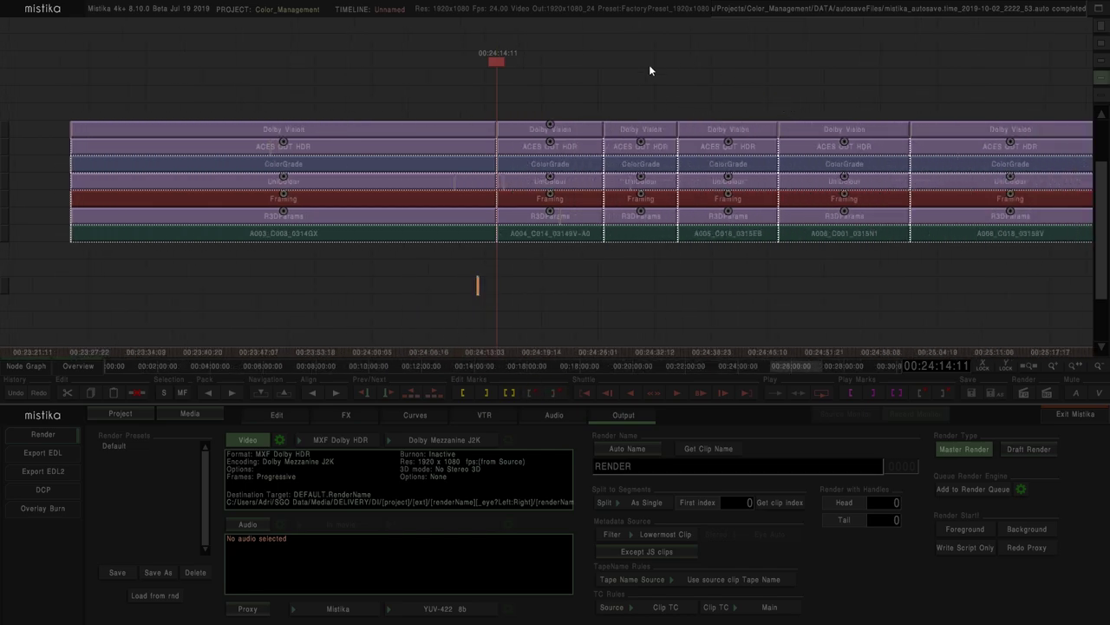
pyautogui.press('Down')
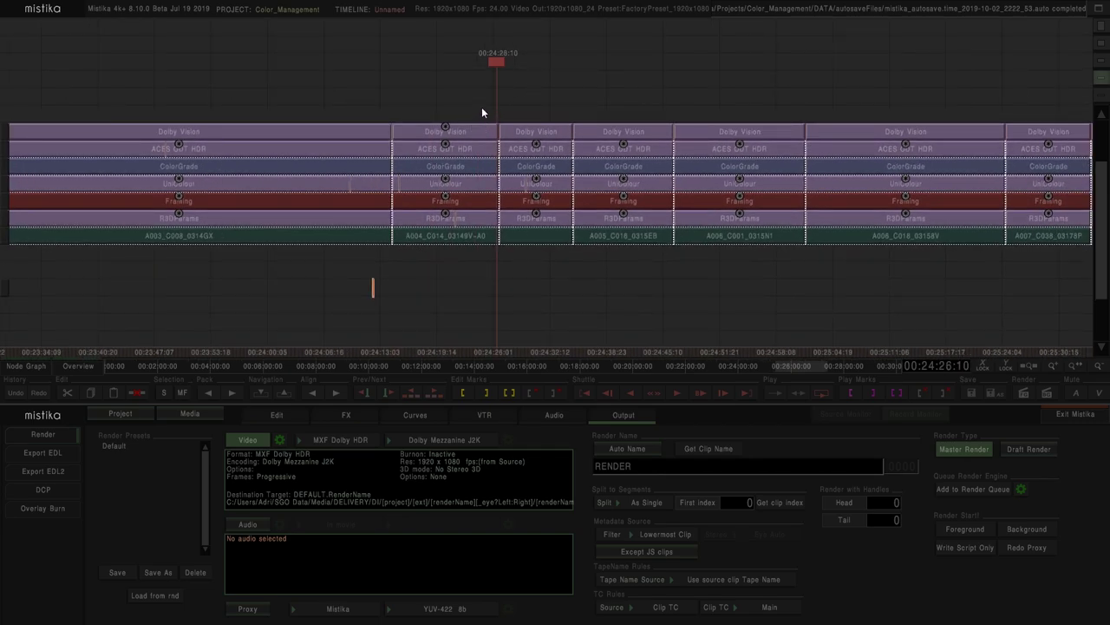
pyautogui.click(513, 132)
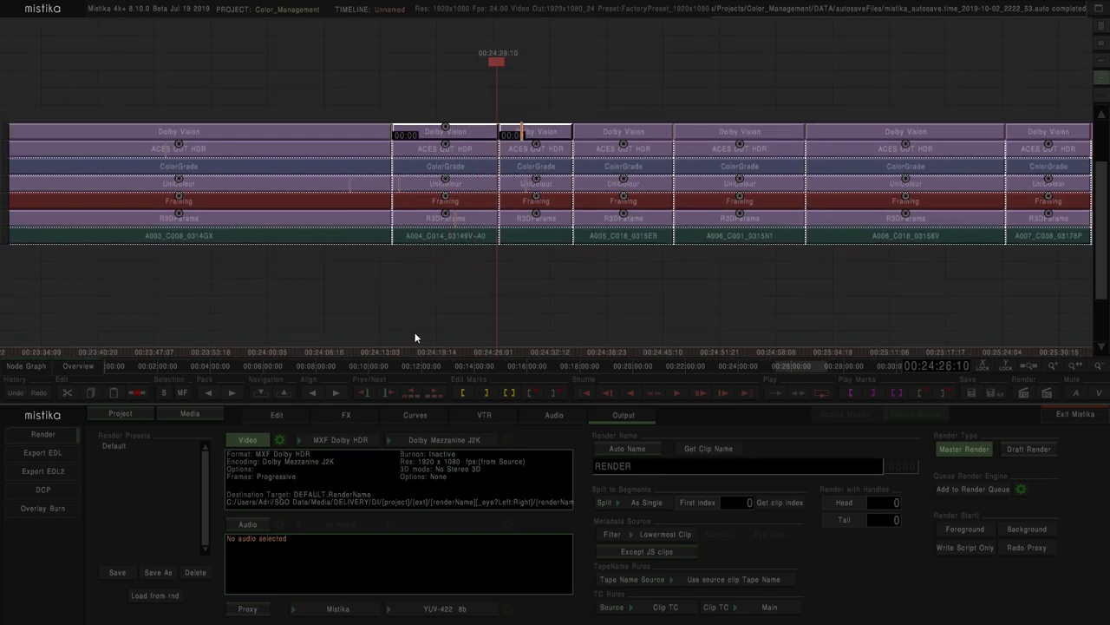
pyautogui.click(347, 414)
pyautogui.click(754, 449)
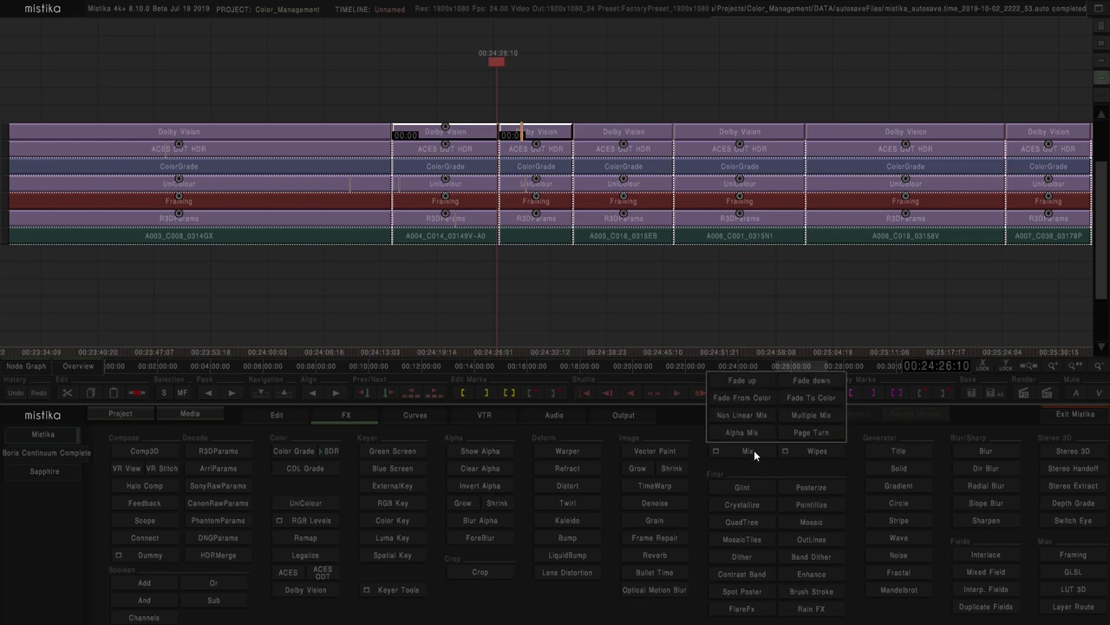
pyautogui.click(761, 379)
pyautogui.scroll(2, 580, 88)
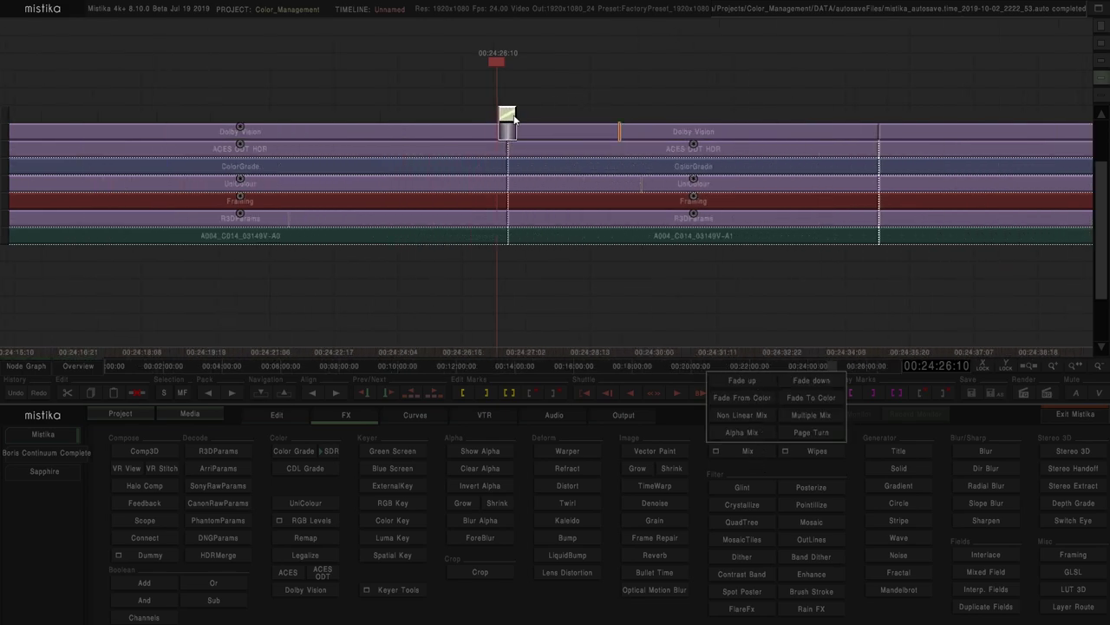
pyautogui.click(529, 104)
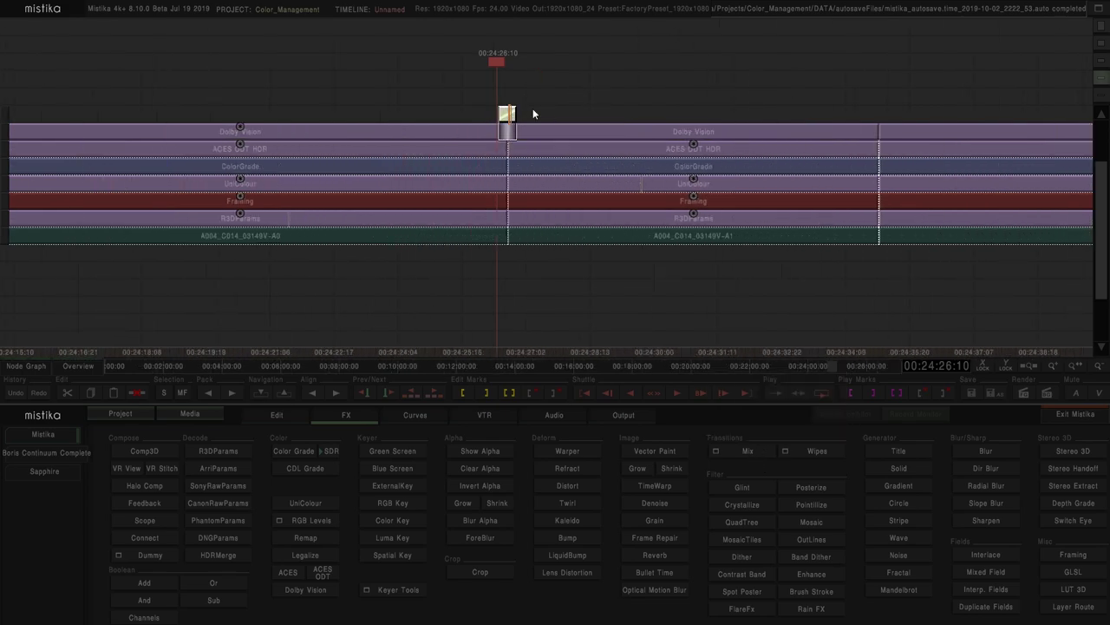
# Select the Dolby Vision effects on both sides of the transition in turn, and delete the transition
pyautogui.click(359, 132)
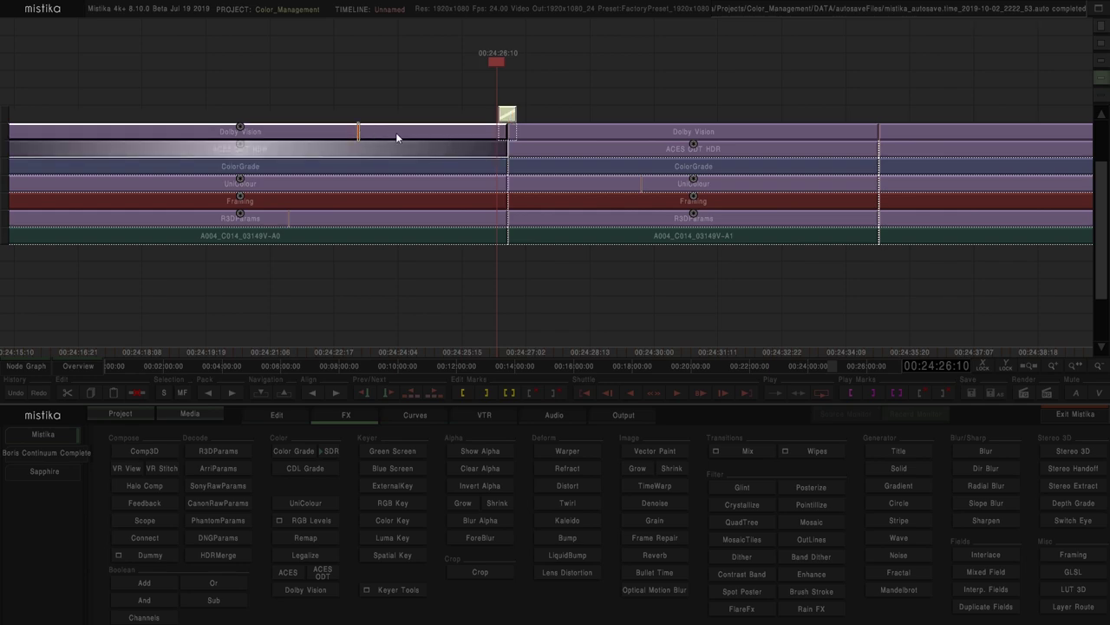
pyautogui.click(525, 136)
pyautogui.click(492, 132)
pyautogui.click(597, 141)
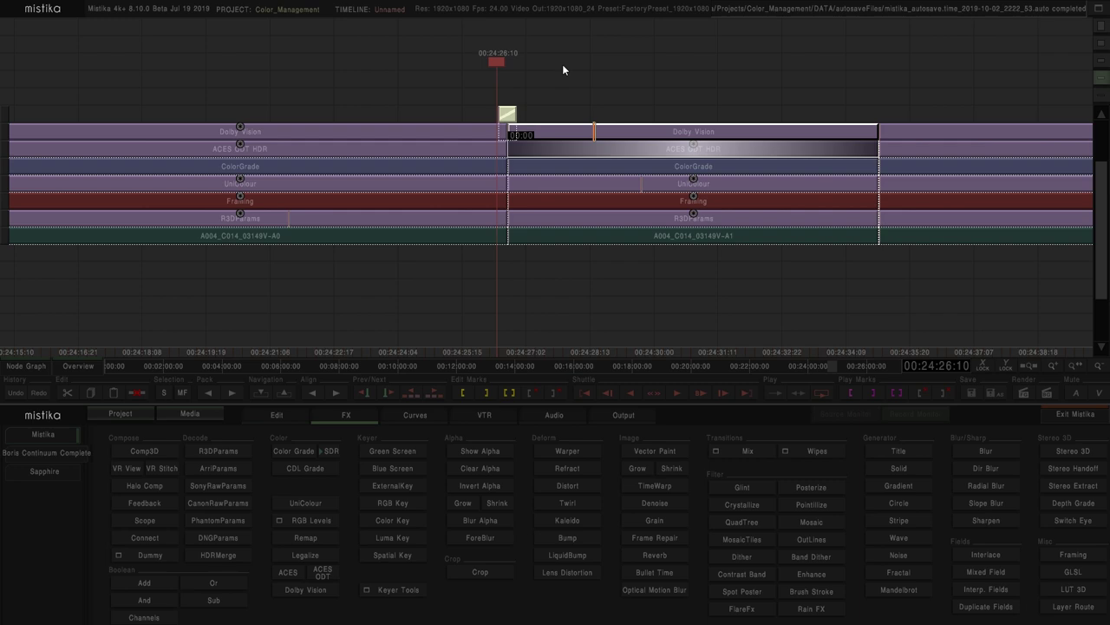
pyautogui.click(511, 122)
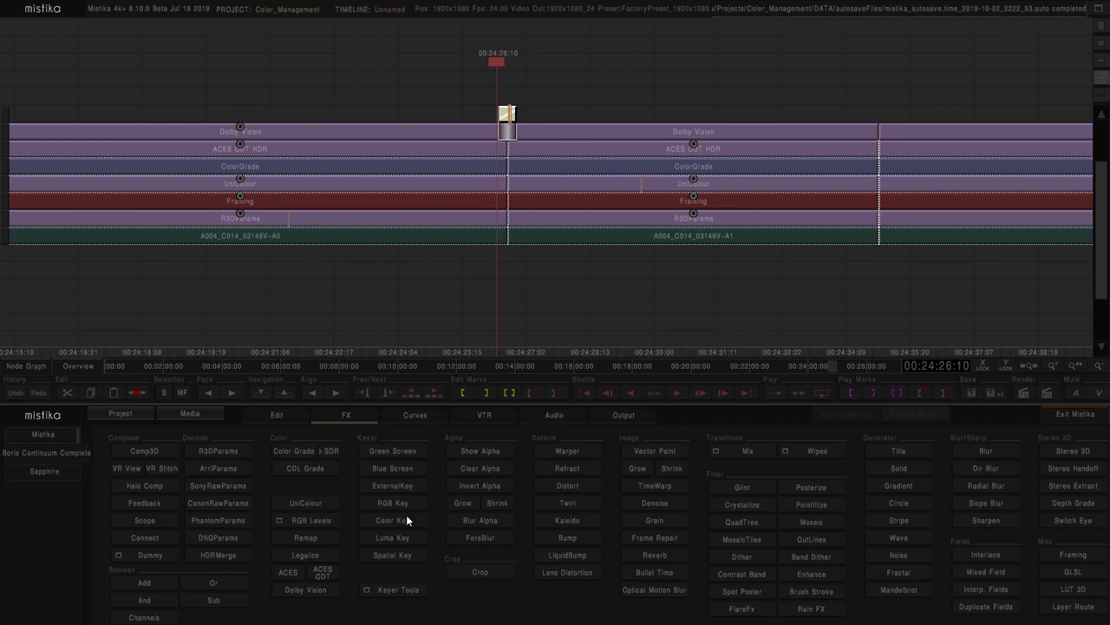
pyautogui.click(457, 131)
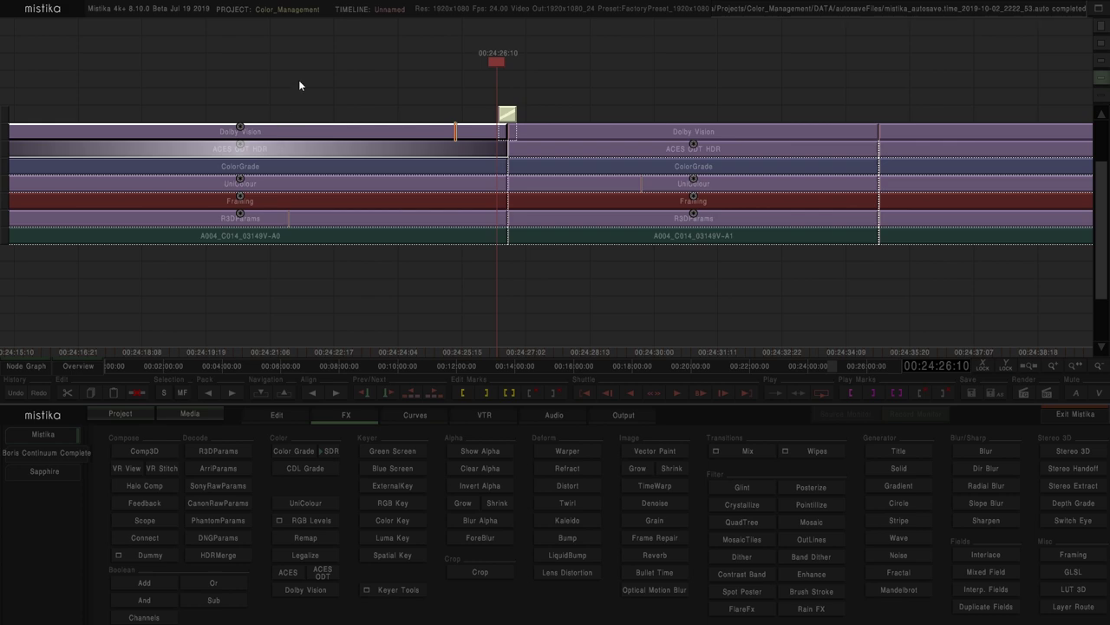
pyautogui.moveTo(569, 124)
pyautogui.mouseDown()
pyautogui.moveTo(456, 90)
pyautogui.moveTo(578, 124)
pyautogui.moveTo(566, 126)
pyautogui.mouseUp()
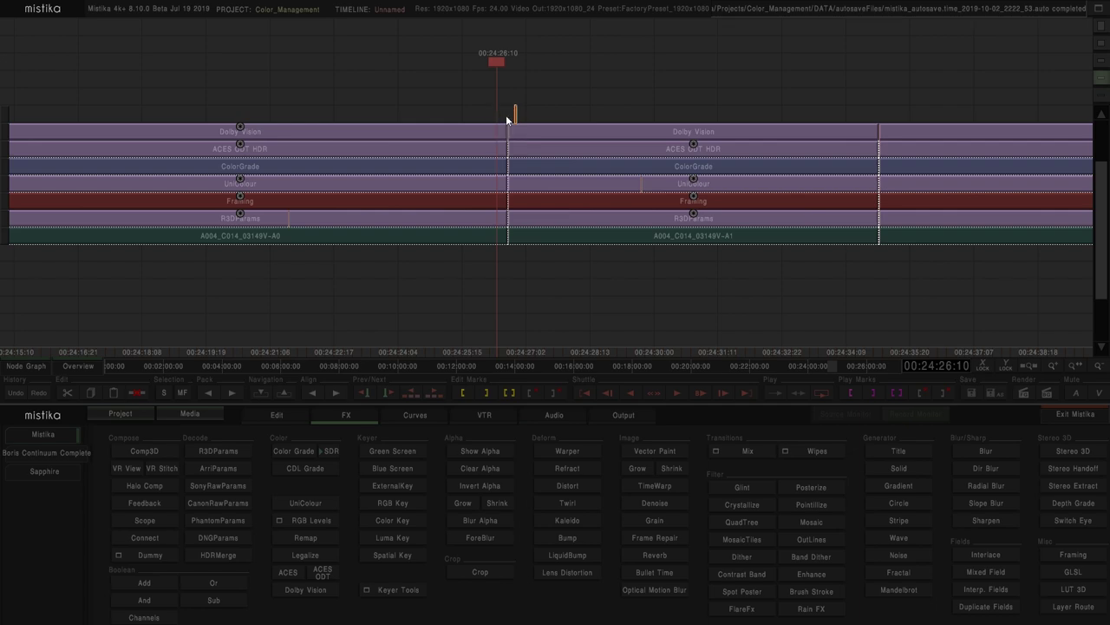
# Clone the first ACES HDR stack to the empty timeline area after the last stack
pyautogui.scroll(-5, 483, 140)
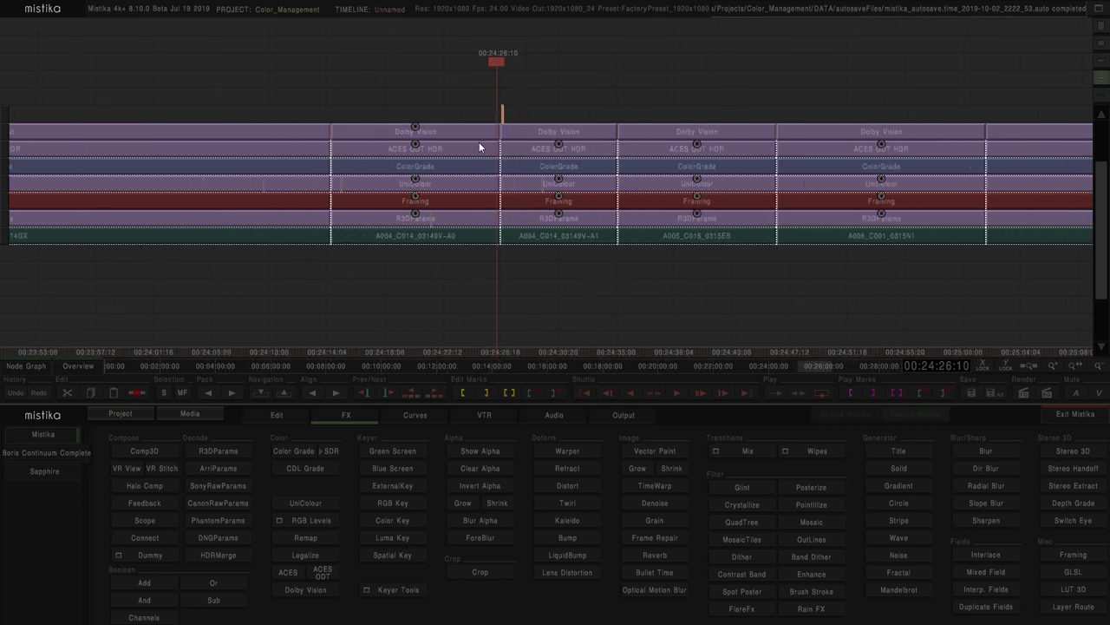
pyautogui.scroll(-3, 472, 148)
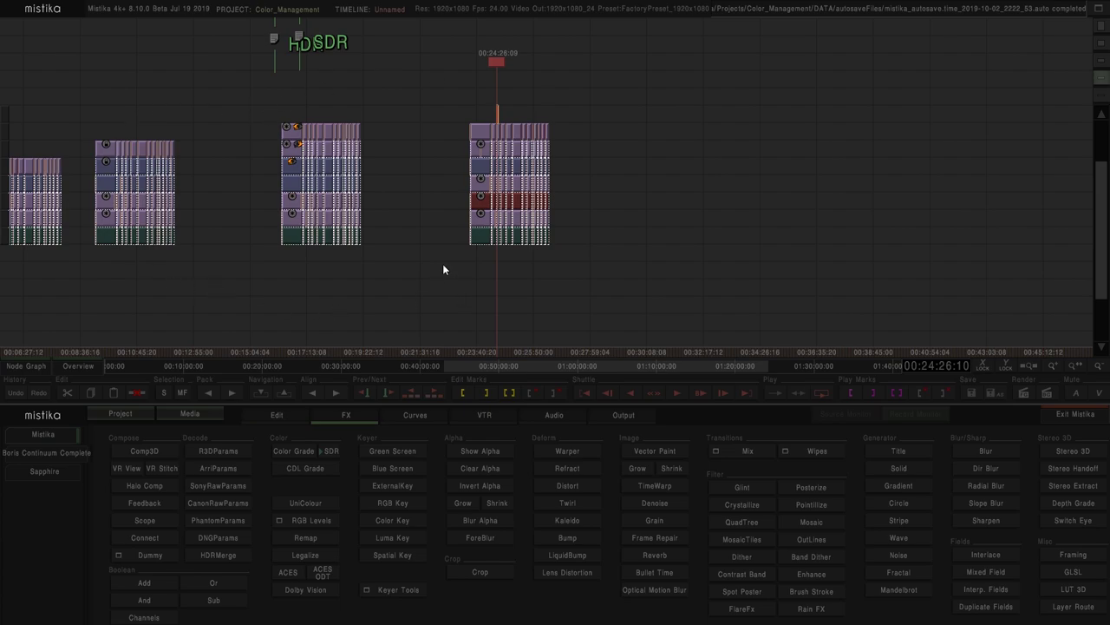
pyautogui.moveTo(367, 280); pyautogui.dragTo(644, 266)
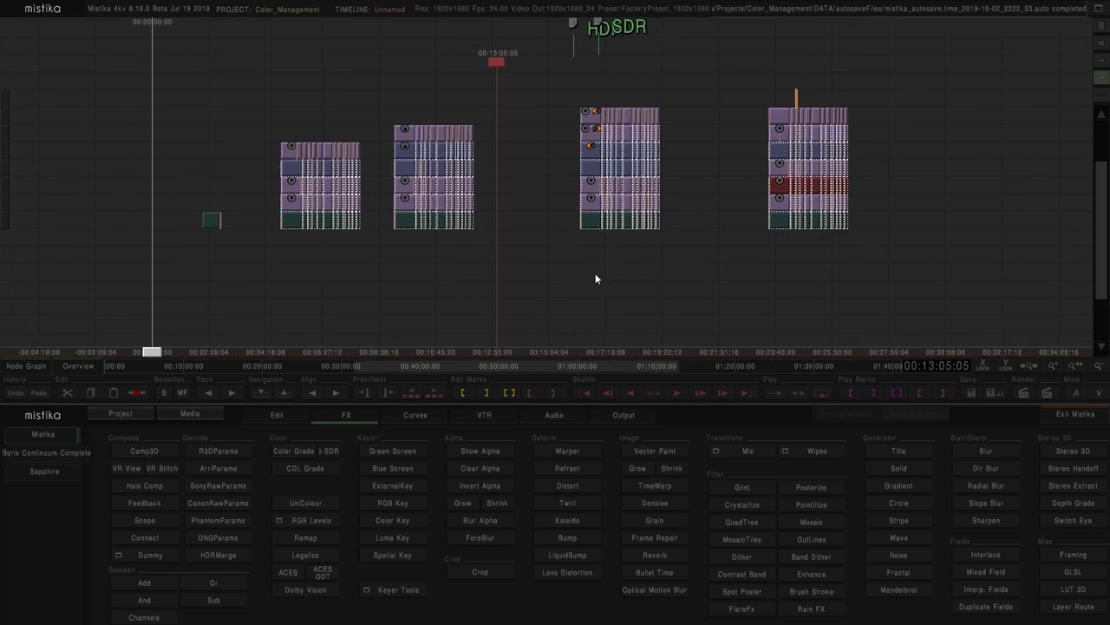
pyautogui.scroll(4, 552, 251)
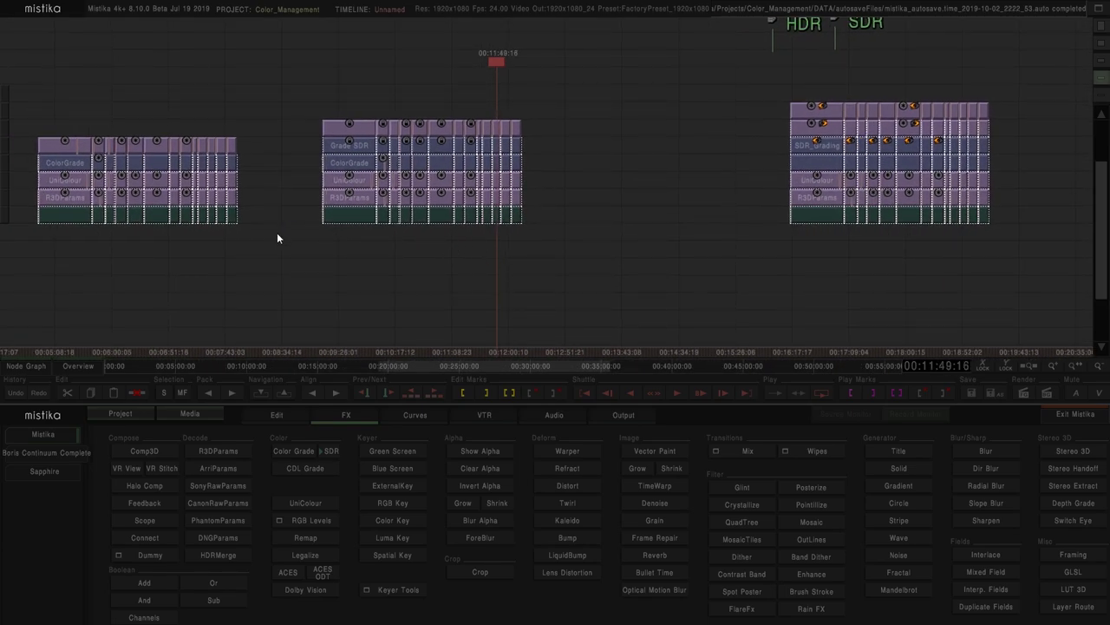
pyautogui.moveTo(271, 245); pyautogui.dragTo(54, 112)
pyautogui.scroll(-4, 119, 177)
pyautogui.moveTo(320, 153)
pyautogui.mouseDown()
pyautogui.moveTo(773, 312)
pyautogui.moveTo(993, 166)
pyautogui.moveTo(999, 148)
pyautogui.mouseUp()
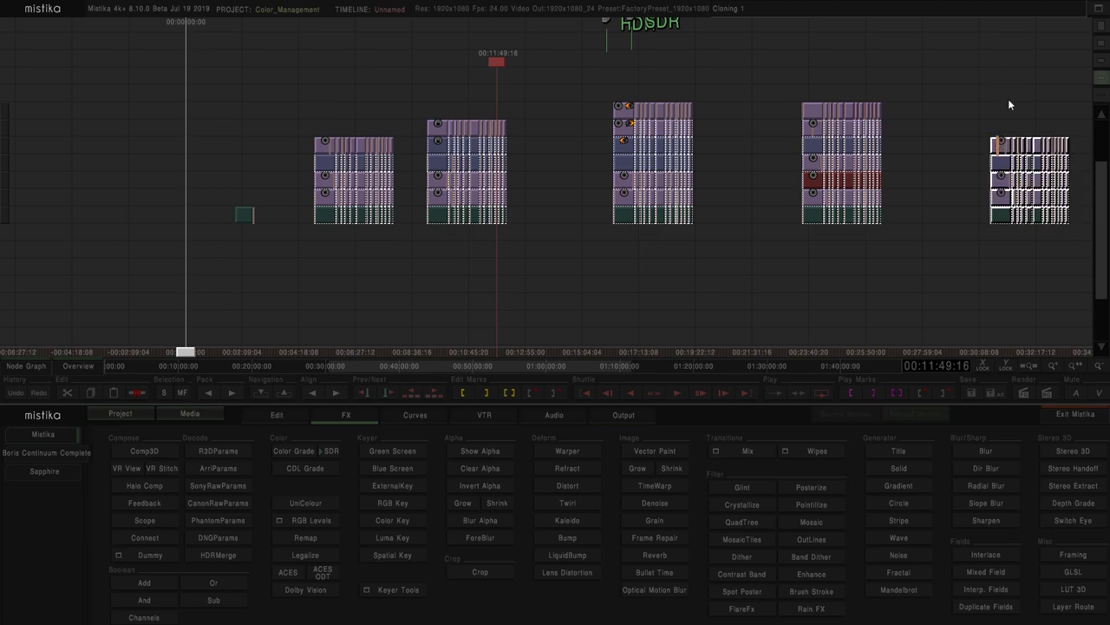
# Copy the first clip and its ACES ODT HDR effect from the cloned stack, and assemble them as a separate stack in the empty area before it
pyautogui.moveTo(1009, 105); pyautogui.dragTo(523, 93)
pyautogui.scroll(5, 601, 89)
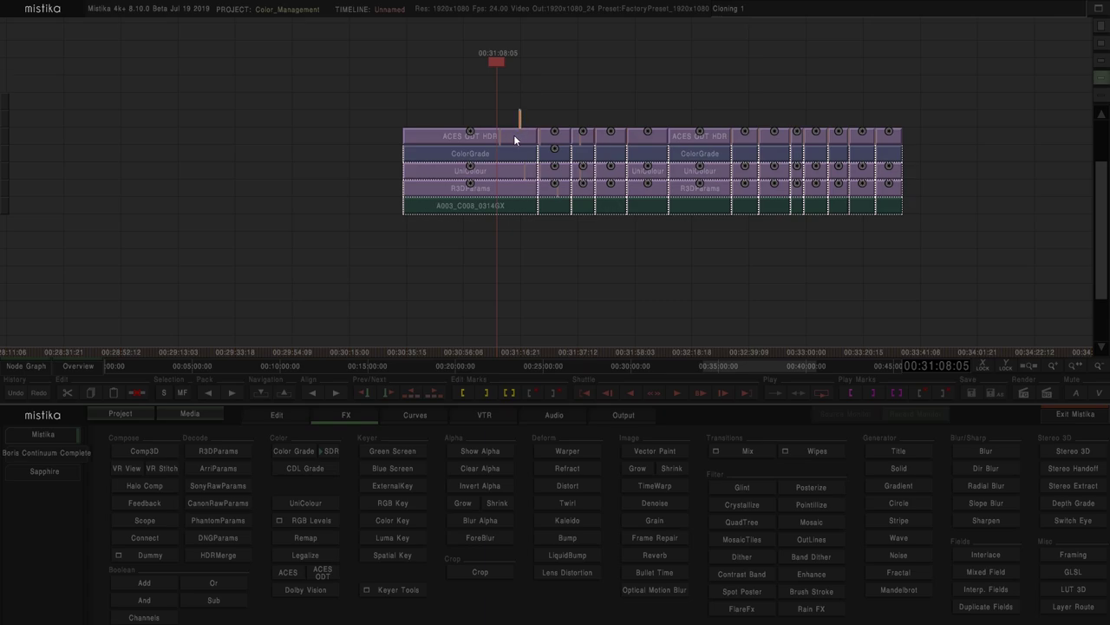
pyautogui.click(514, 137)
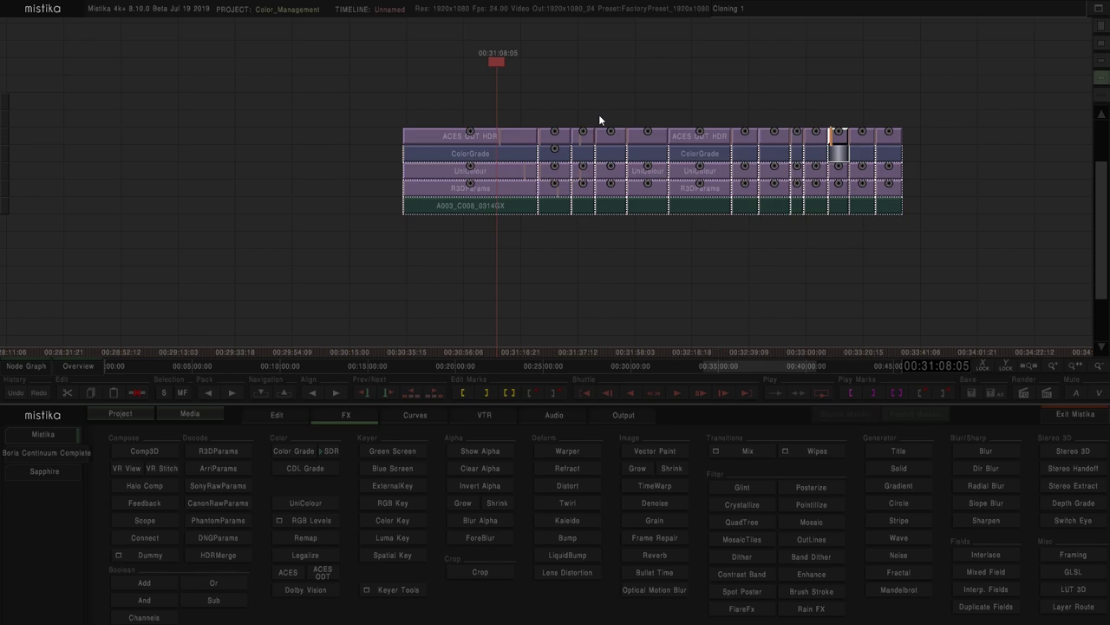
pyautogui.scroll(-5, 422, 183)
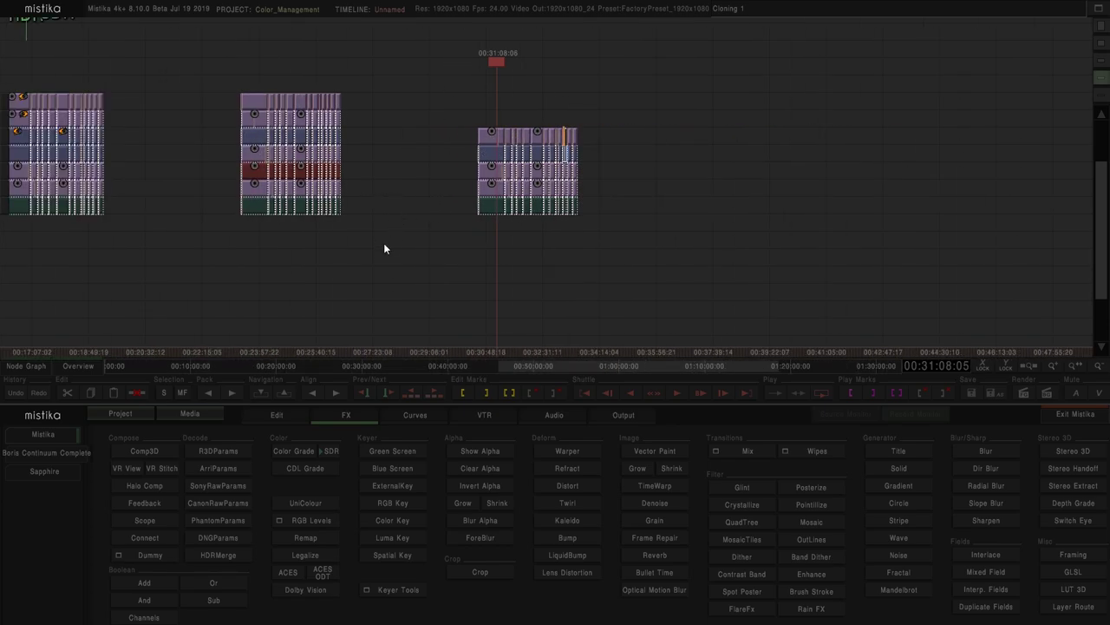
pyautogui.moveTo(383, 249); pyautogui.dragTo(451, 248)
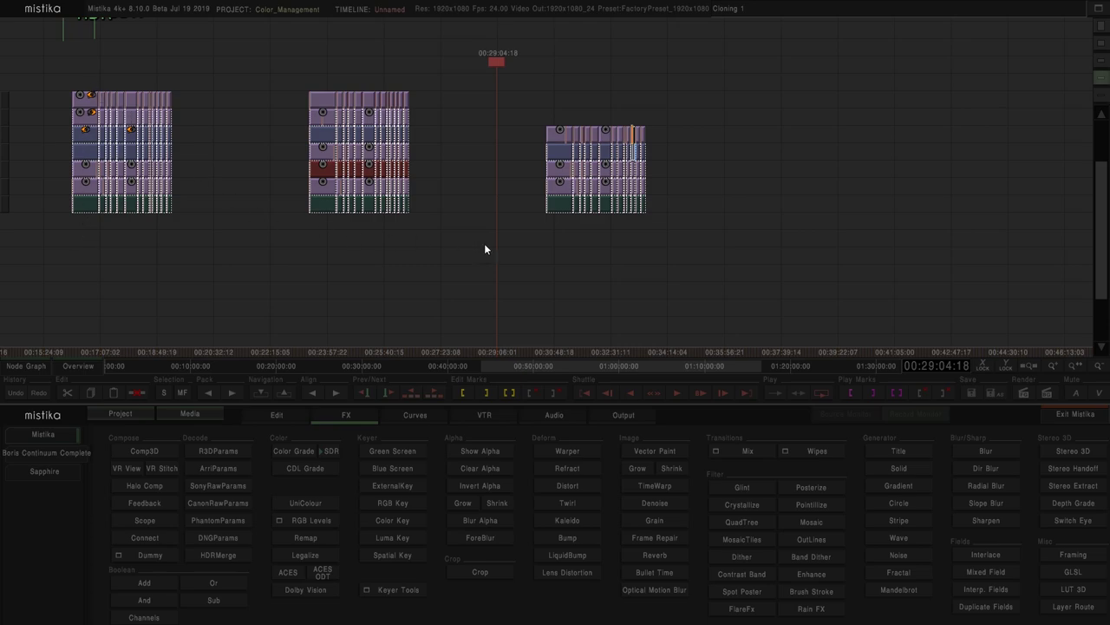
pyautogui.scroll(5, 481, 248)
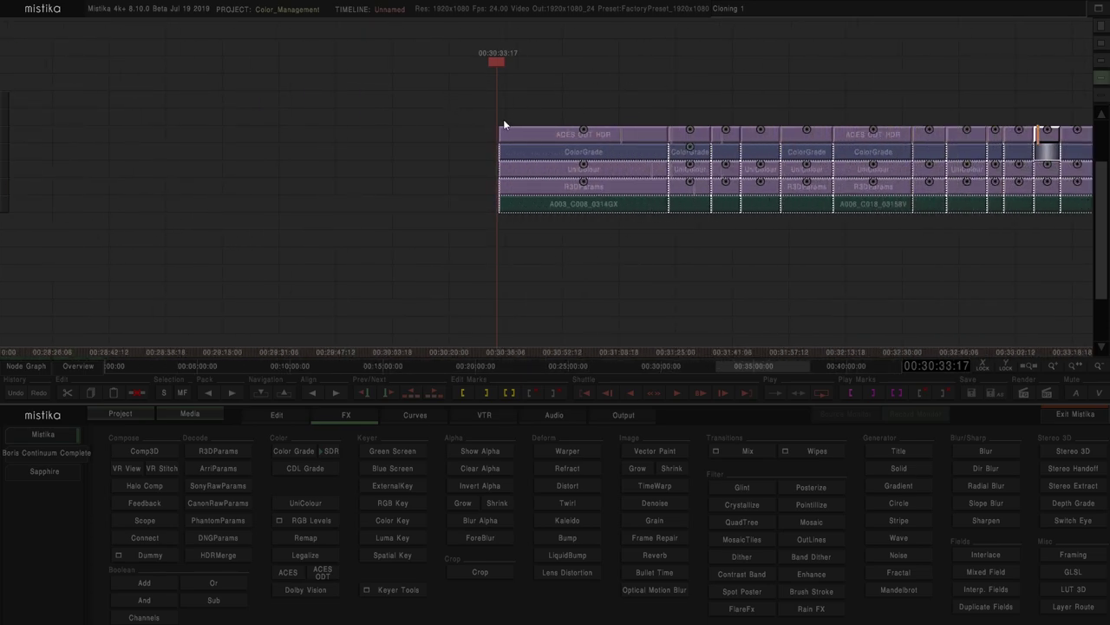
pyautogui.scroll(-5, 677, 101)
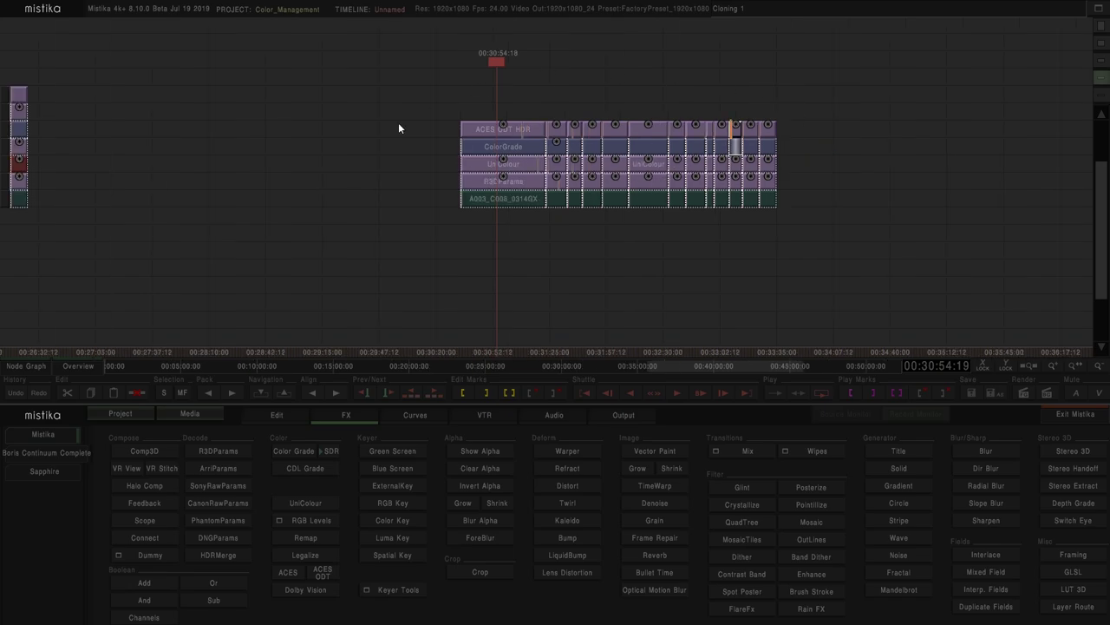
pyautogui.scroll(-1, 564, 247)
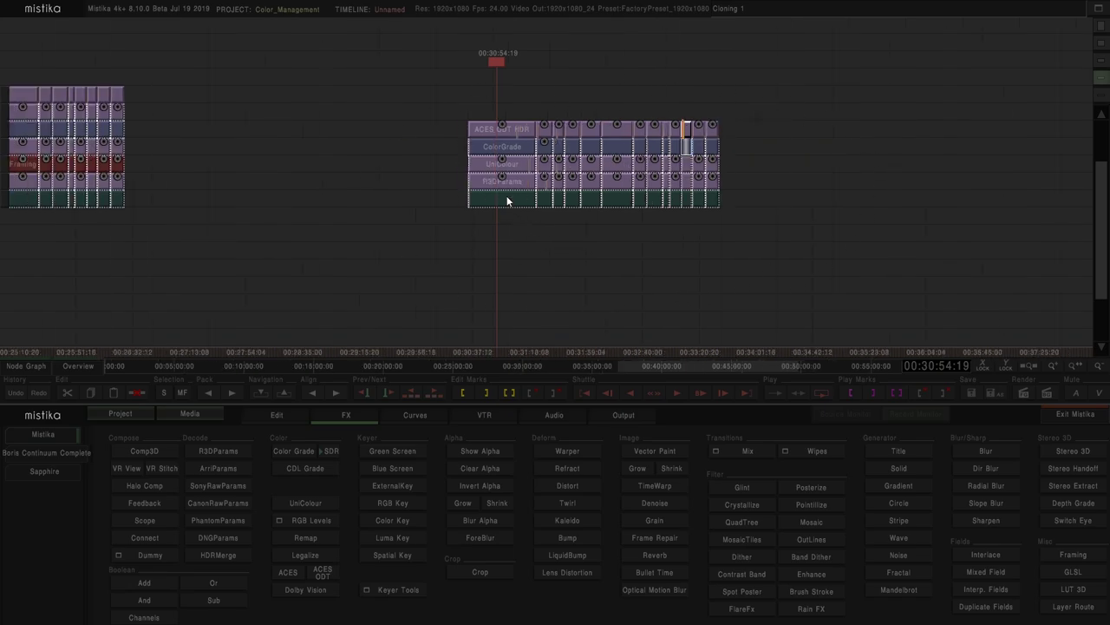
pyautogui.scroll(1, 506, 195)
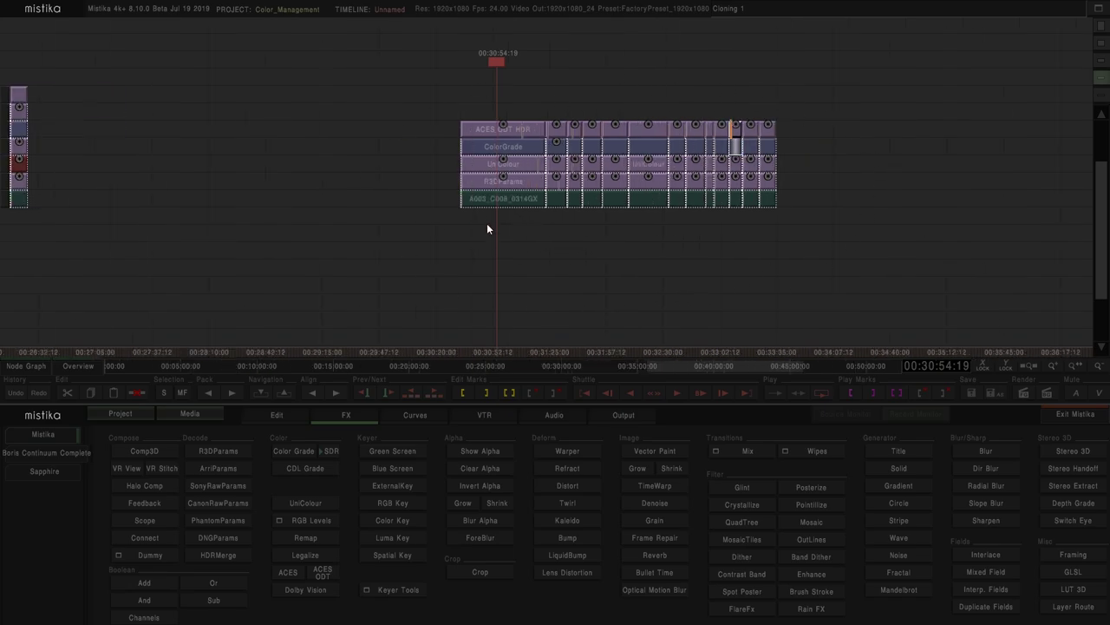
pyautogui.click(522, 130)
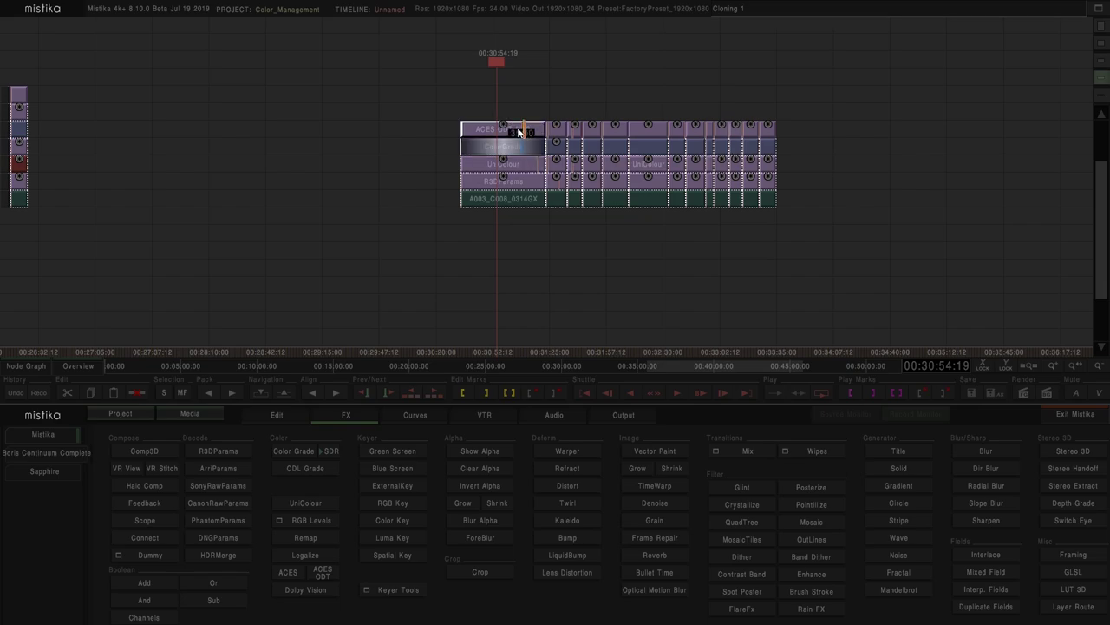
pyautogui.moveTo(518, 132); pyautogui.dragTo(334, 144)
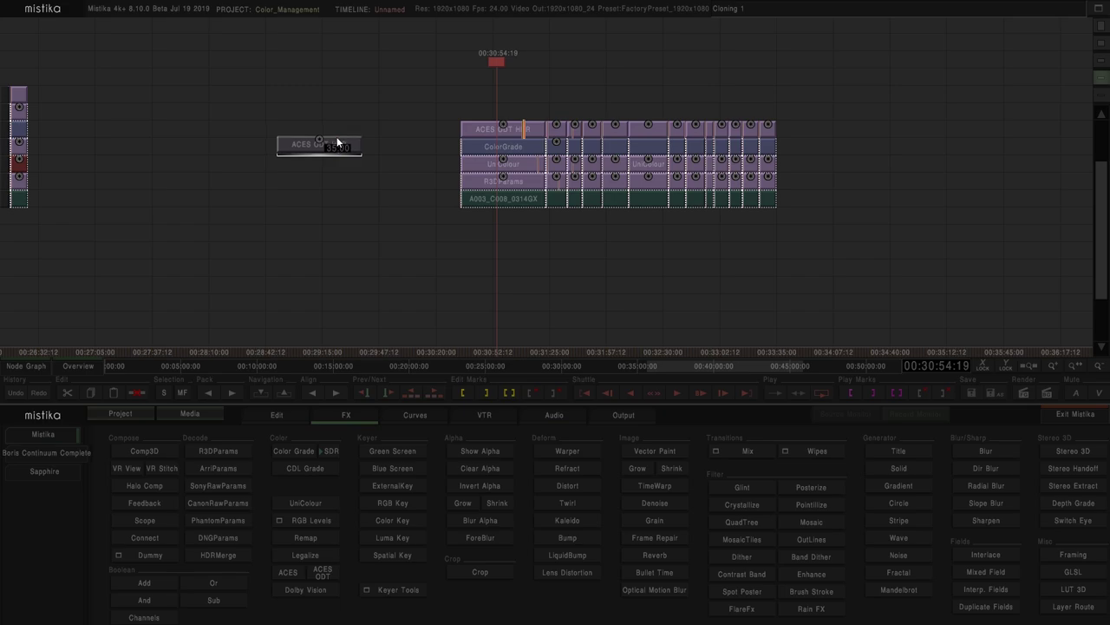
pyautogui.moveTo(472, 198)
pyautogui.mouseDown()
pyautogui.moveTo(508, 204)
pyautogui.moveTo(317, 146)
pyautogui.mouseUp()
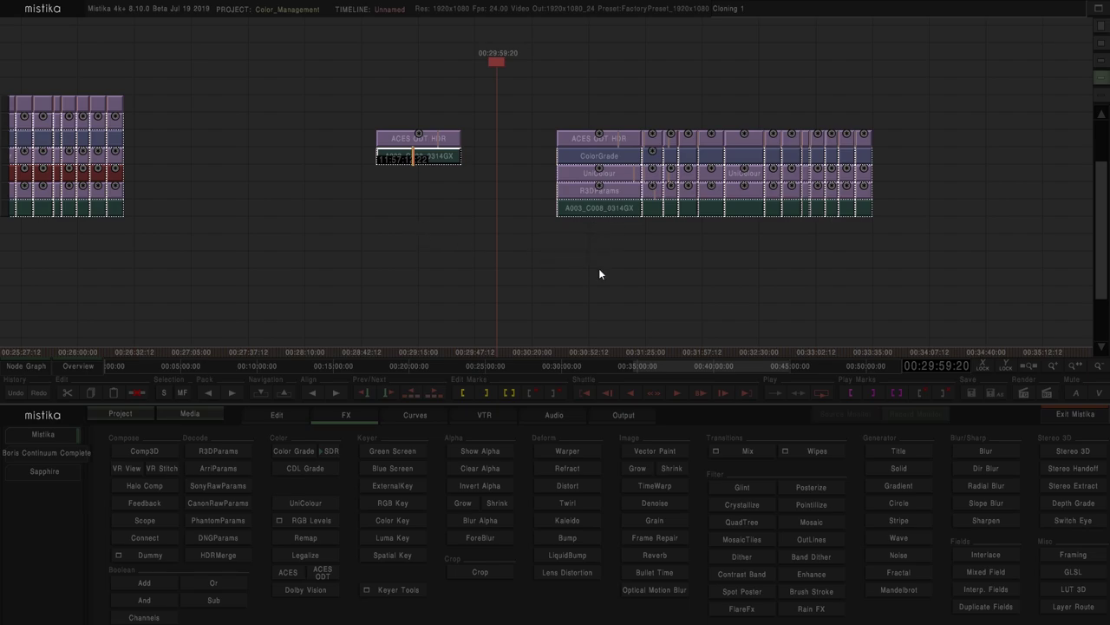
pyautogui.rightClick(422, 217)
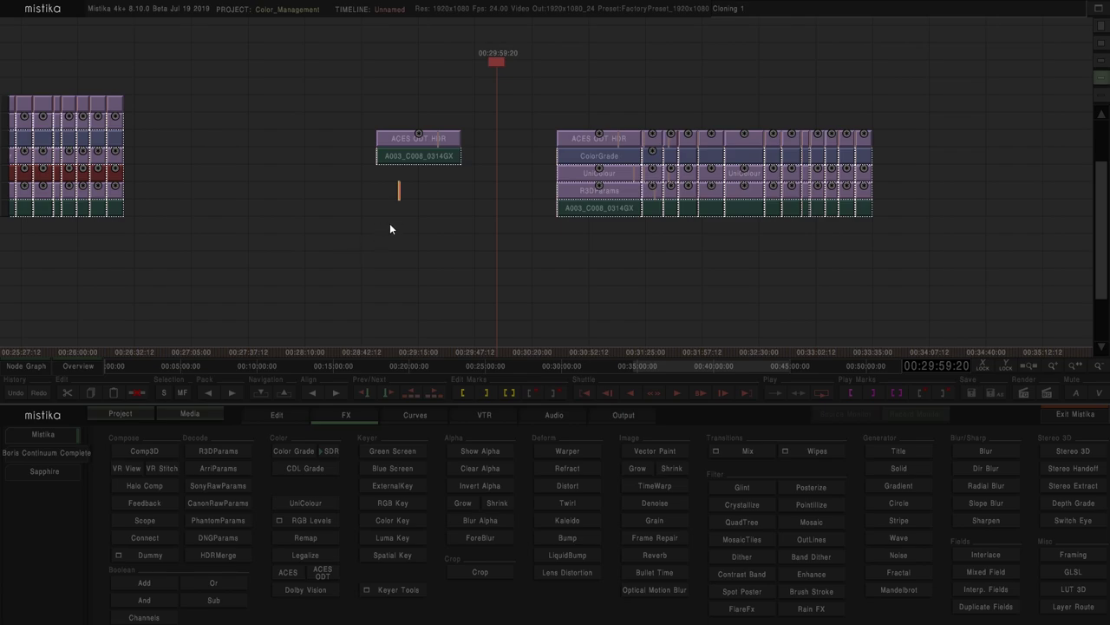
# Create a display filter named ACES_ODT_HDR from the small example stack, and return to the timeline
pyautogui.click(417, 139)
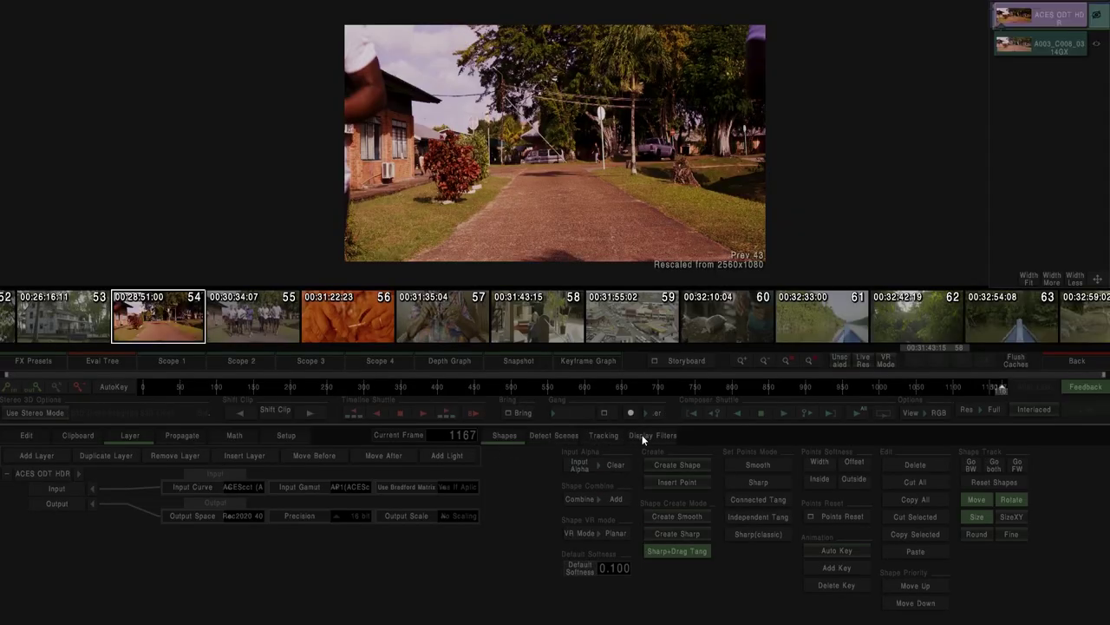
pyautogui.click(652, 435)
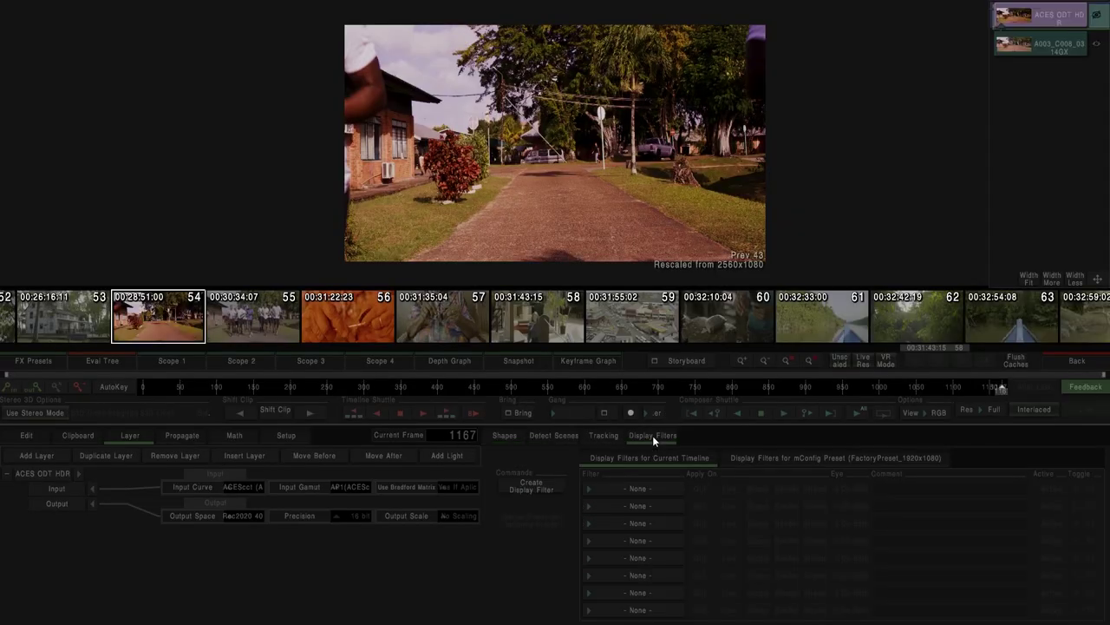
pyautogui.click(541, 488)
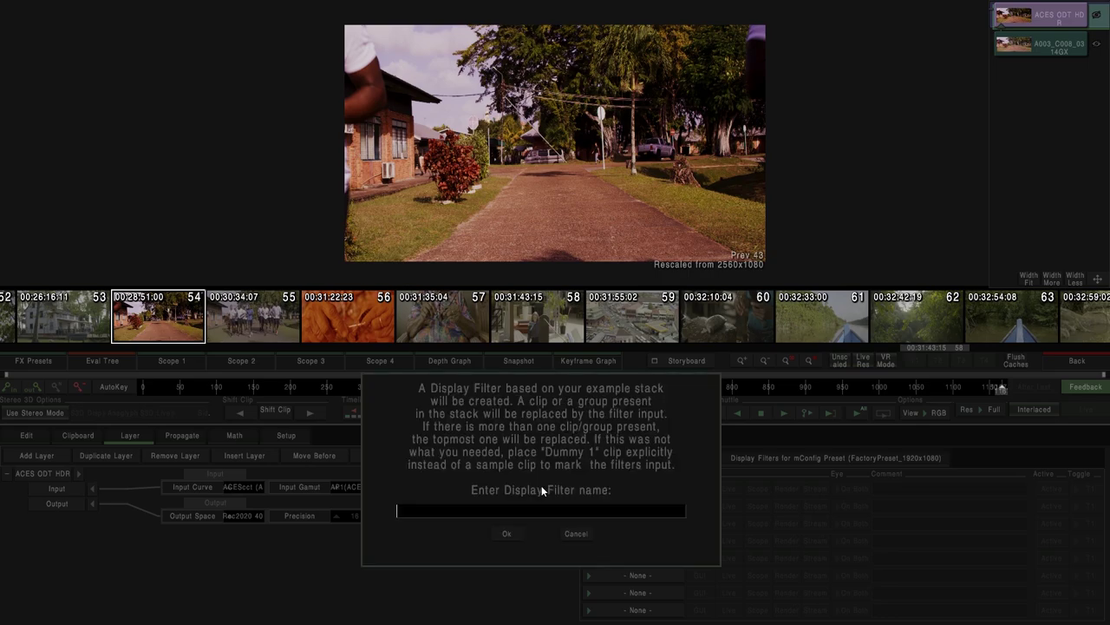
pyautogui.write('ACES ODT')
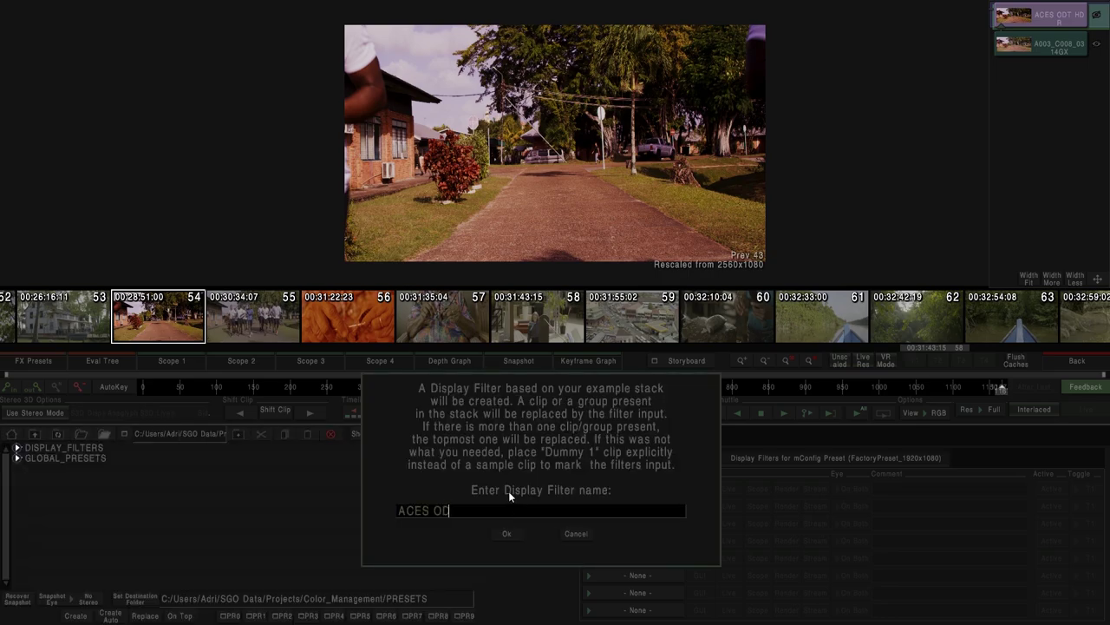
pyautogui.press('BackSpace')
pyautogui.press('BackSpace')
pyautogui.press('BackSpace')
pyautogui.press('BackSpace')
pyautogui.write('_ODT_HDR')
pyautogui.click(507, 532)
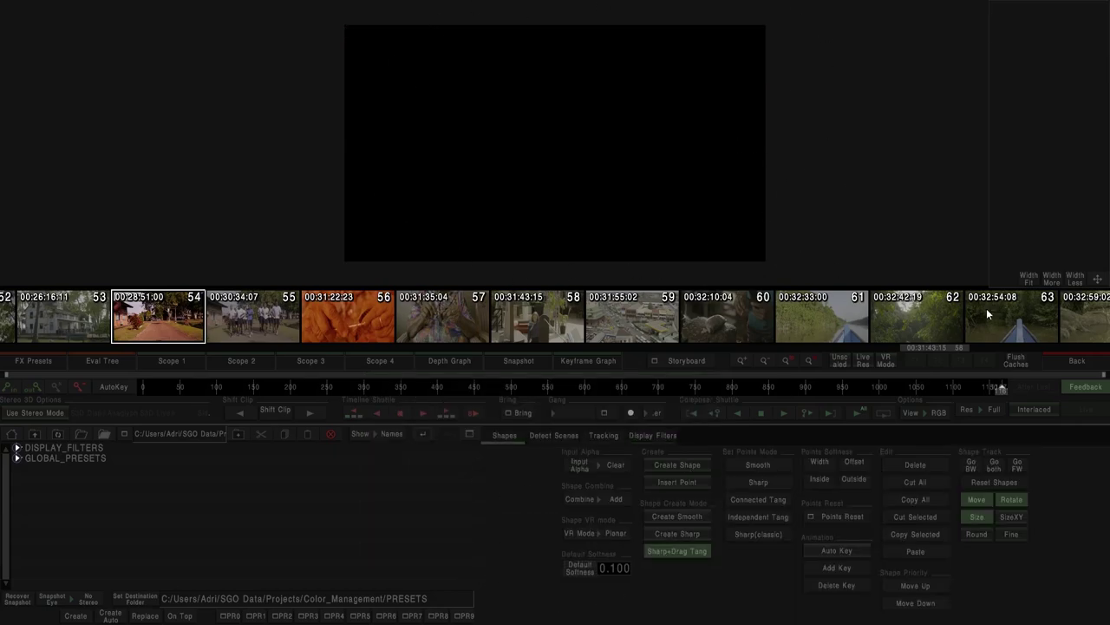
pyautogui.click(1076, 360)
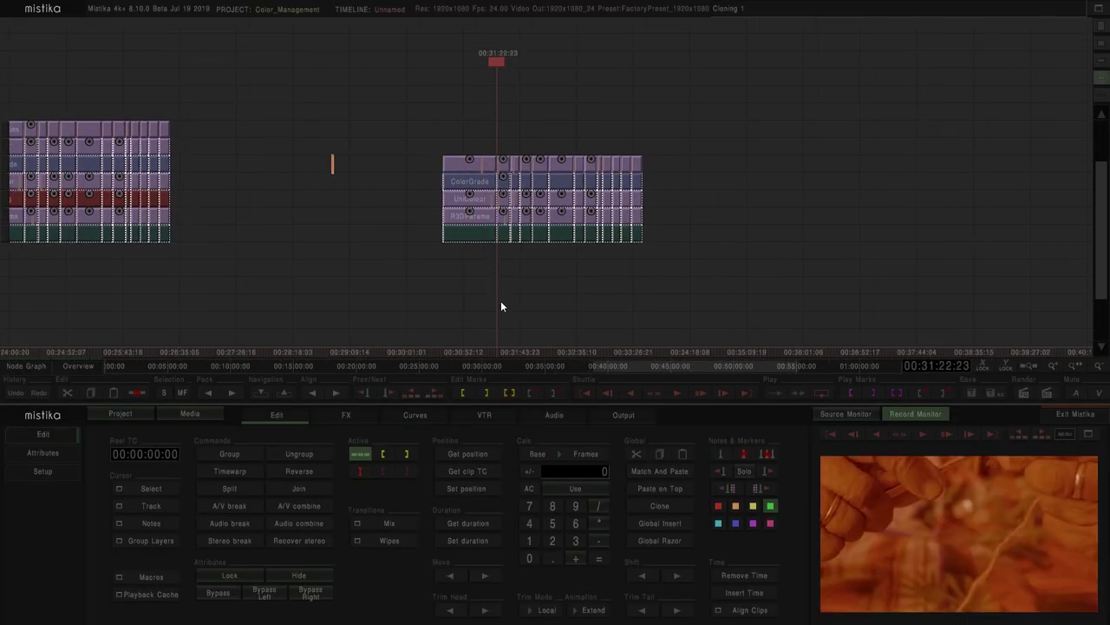
# Move all the ACES ODT HDR effects off the cloned stack into the empty timeline area after it
pyautogui.moveTo(476, 152); pyautogui.dragTo(387, 168)
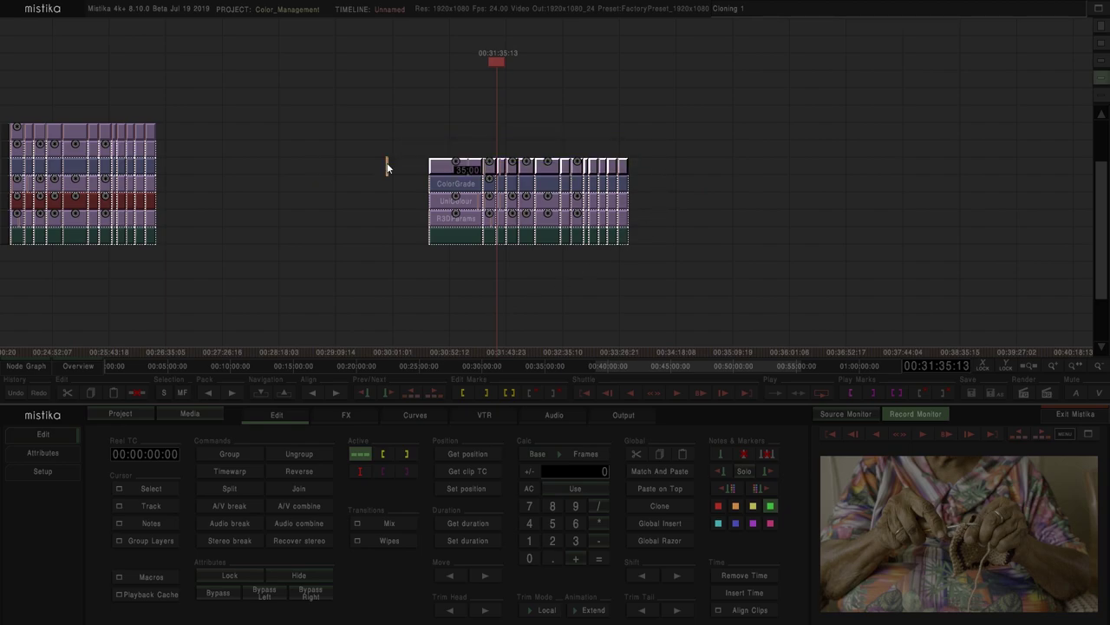
pyautogui.moveTo(457, 170); pyautogui.dragTo(774, 180)
# On the cloned stack's first ColorGrade, assign the ACES_ODT_HDR display filter to the current timeline and apply it to GUI, Live, Scope and Render
pyautogui.click(454, 188)
pyautogui.doubleClick(454, 188)
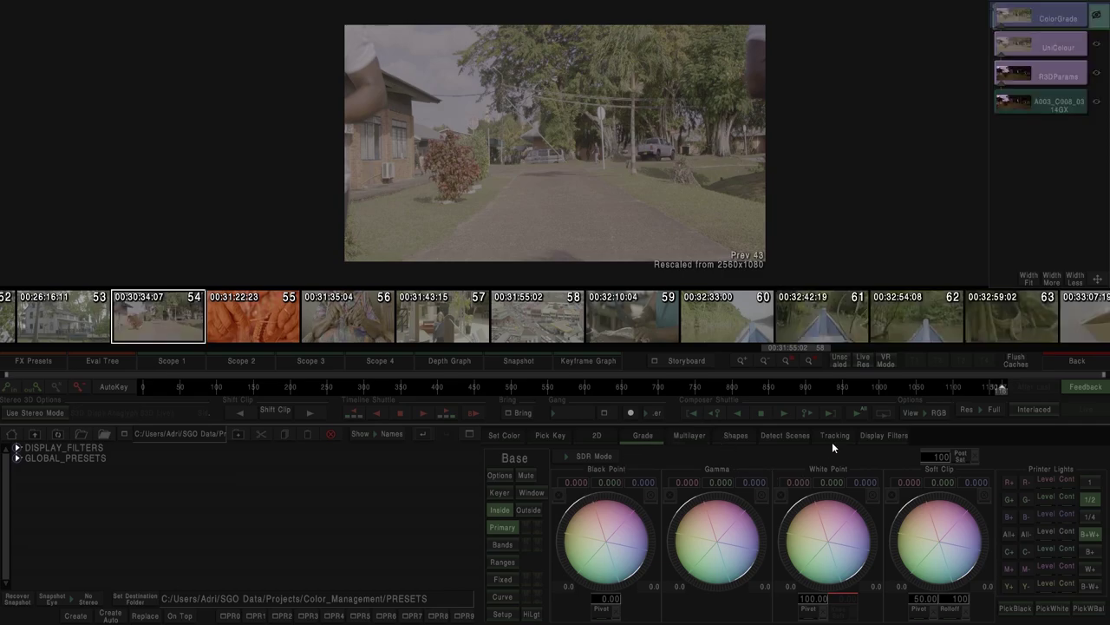
pyautogui.click(881, 434)
pyautogui.click(614, 487)
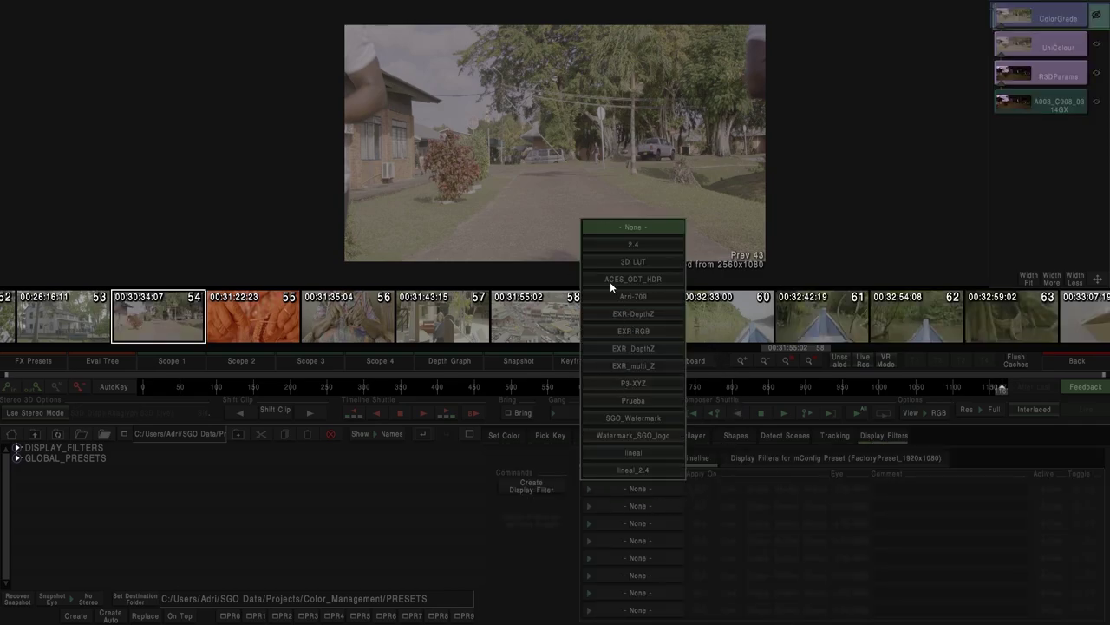
pyautogui.click(656, 279)
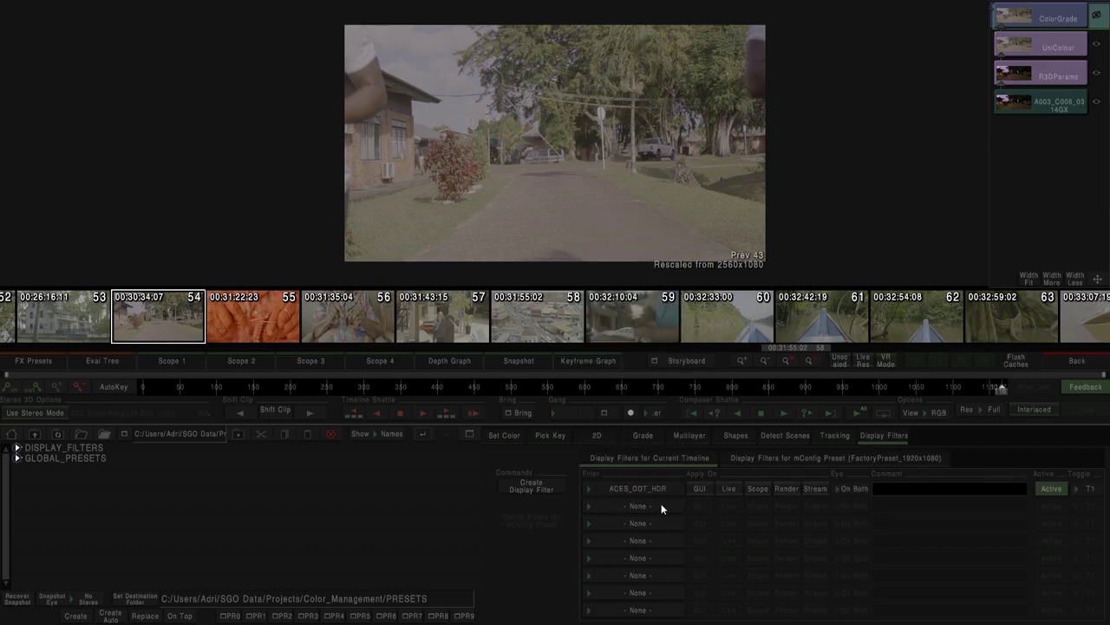
pyautogui.click(703, 490)
pyautogui.click(731, 490)
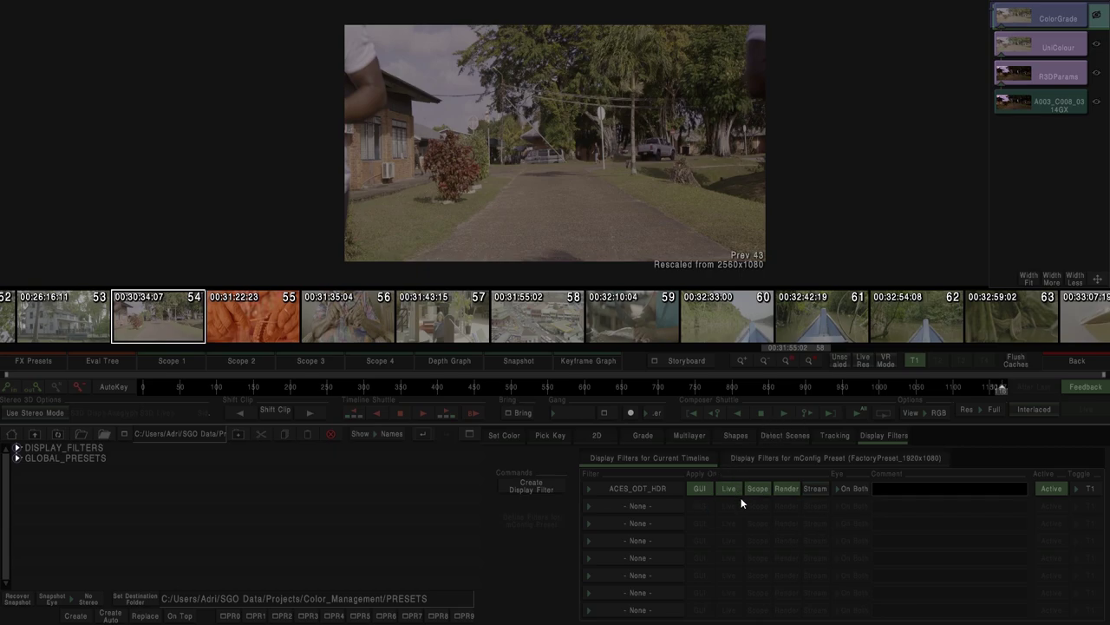
pyautogui.click(1047, 361)
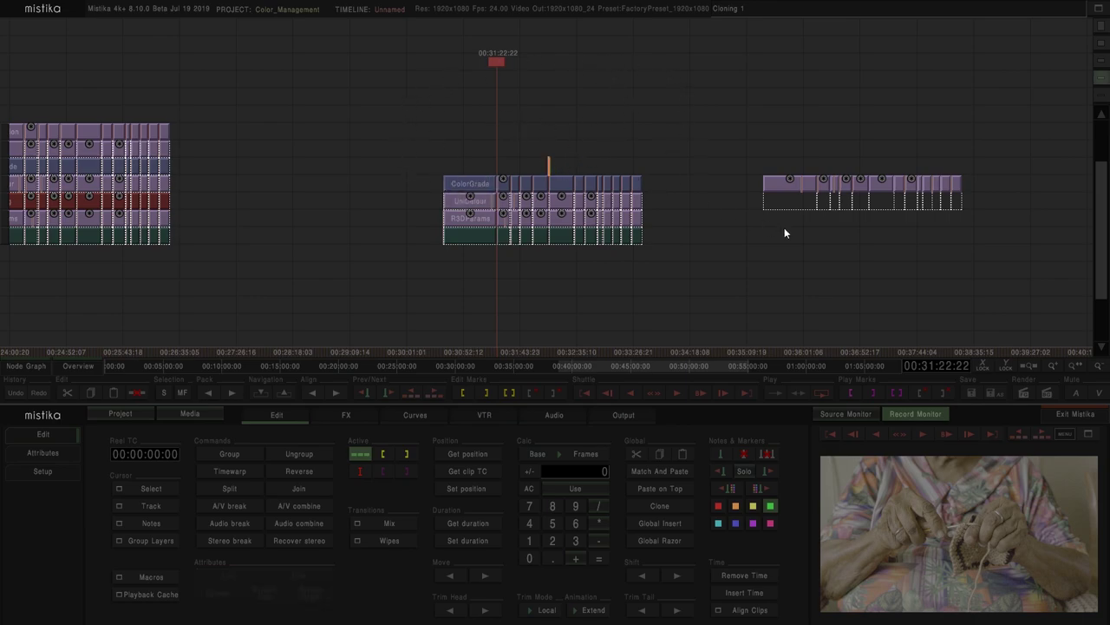
# Delete the whole row of detached ACES ODT HDR effects after the cloned stack
pyautogui.click(794, 183)
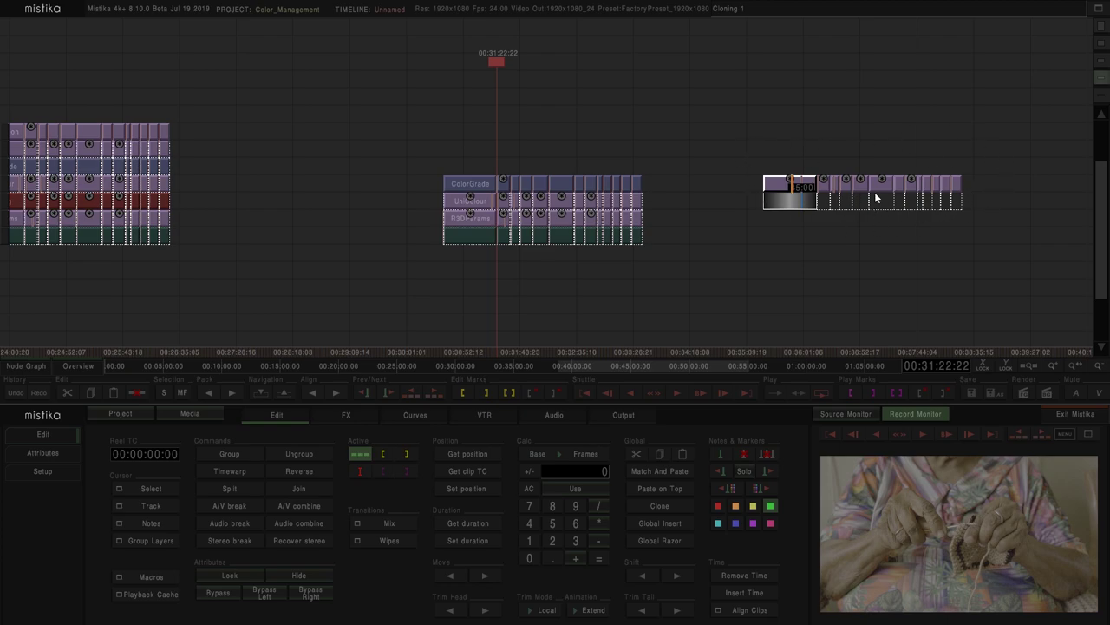
pyautogui.moveTo(721, 257); pyautogui.dragTo(998, 134)
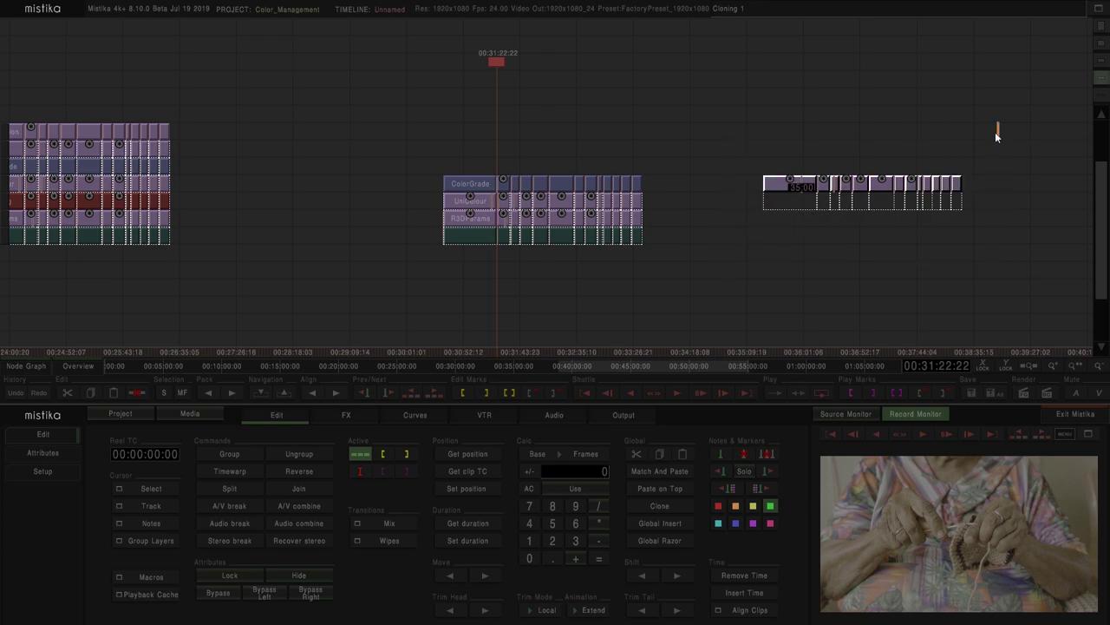
pyautogui.press('Delete')
# Open the ColorGrade of the cloned stack's first clip, and show its layers and the display filters for the current timeline
pyautogui.scroll(3, 639, 210)
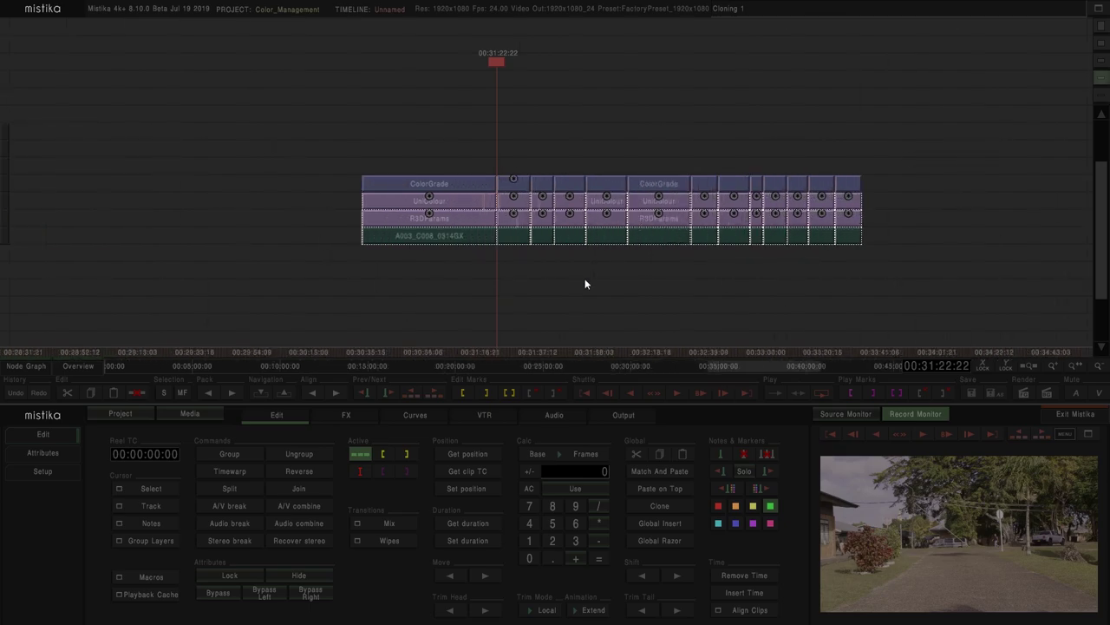
pyautogui.scroll(2, 585, 283)
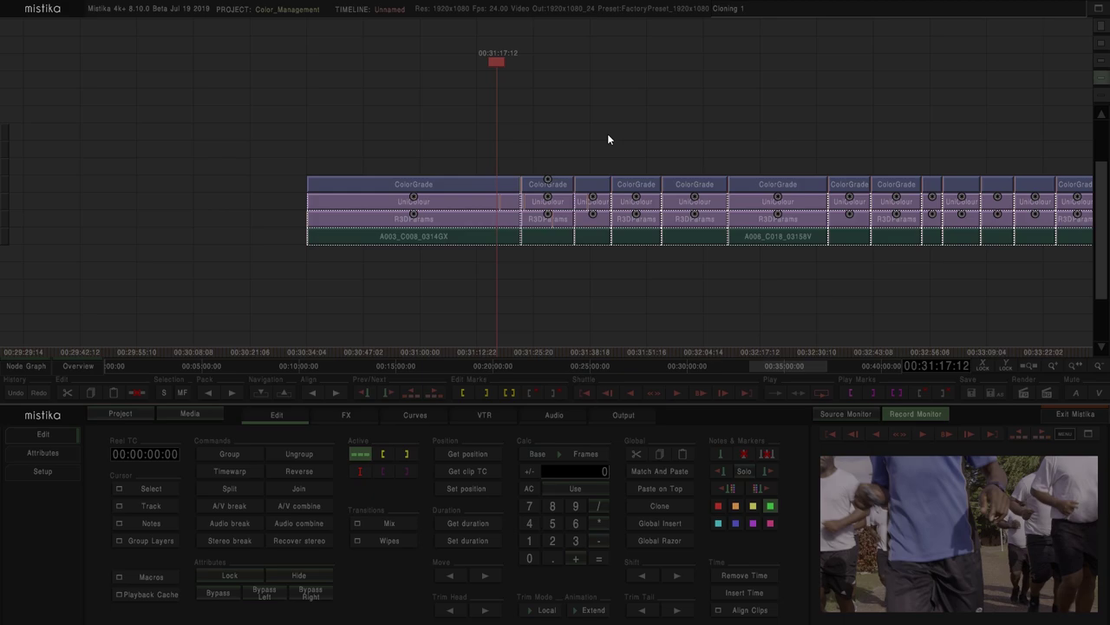
pyautogui.scroll(-5, 498, 136)
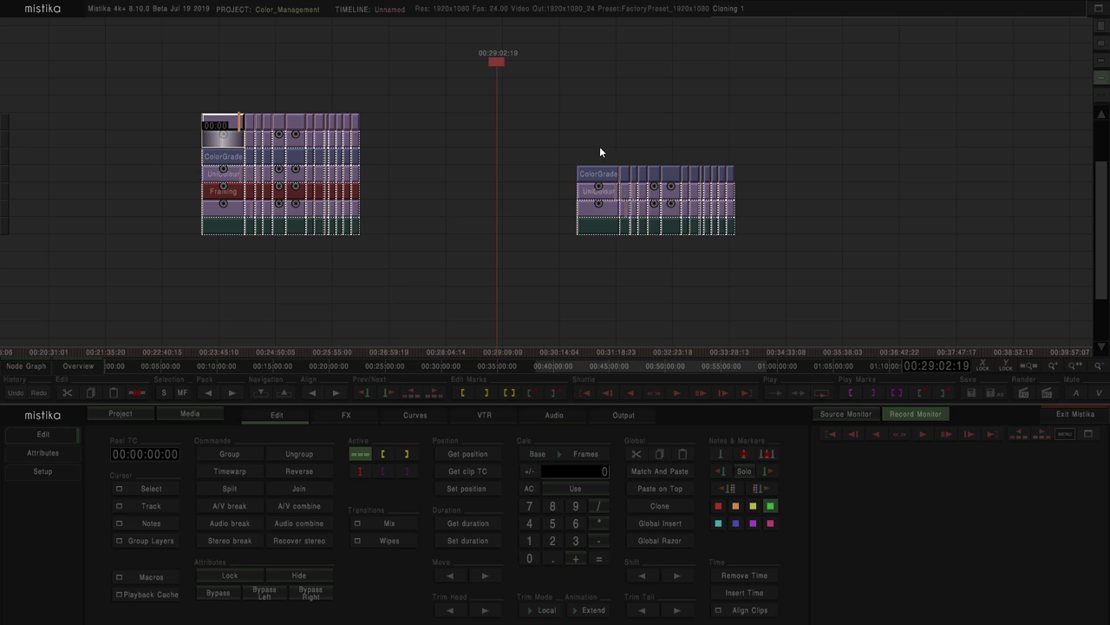
pyautogui.doubleClick(599, 177)
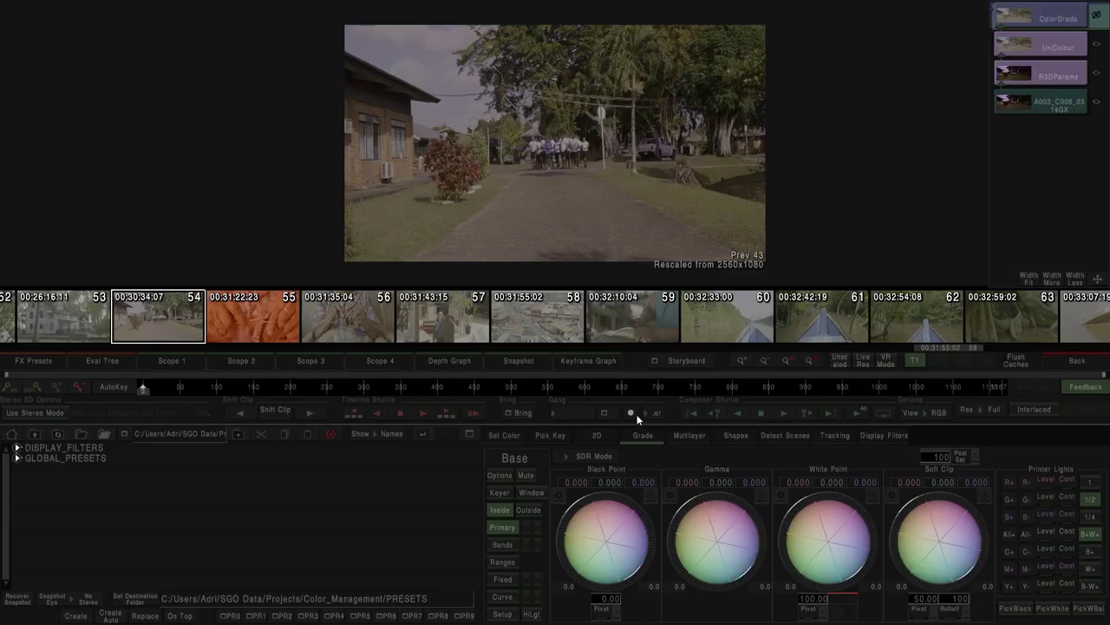
pyautogui.click(49, 359)
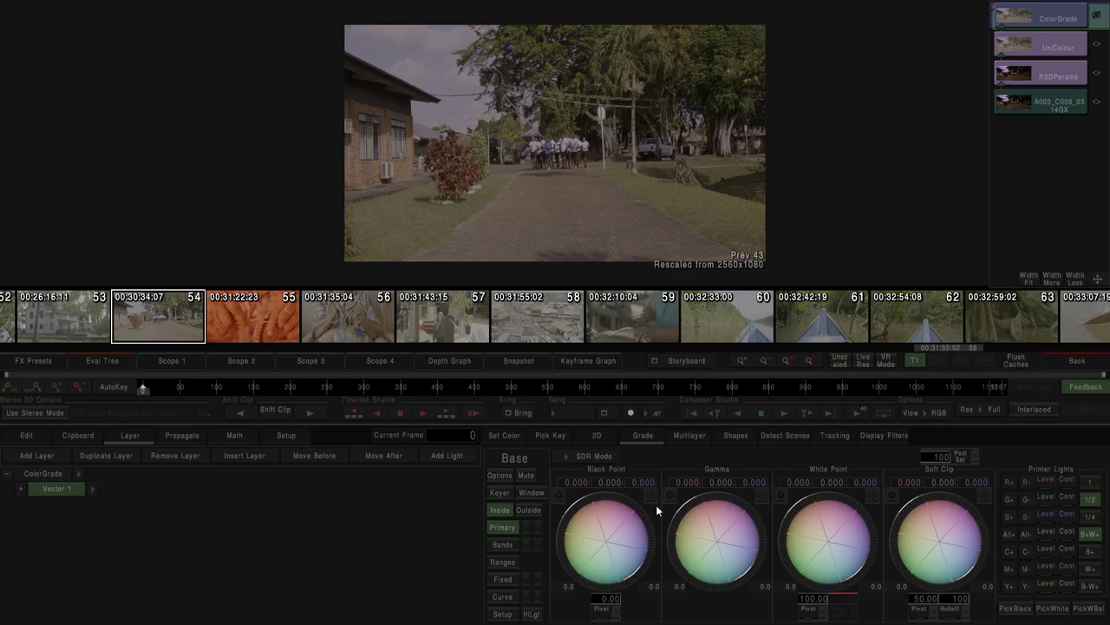
pyautogui.click(879, 435)
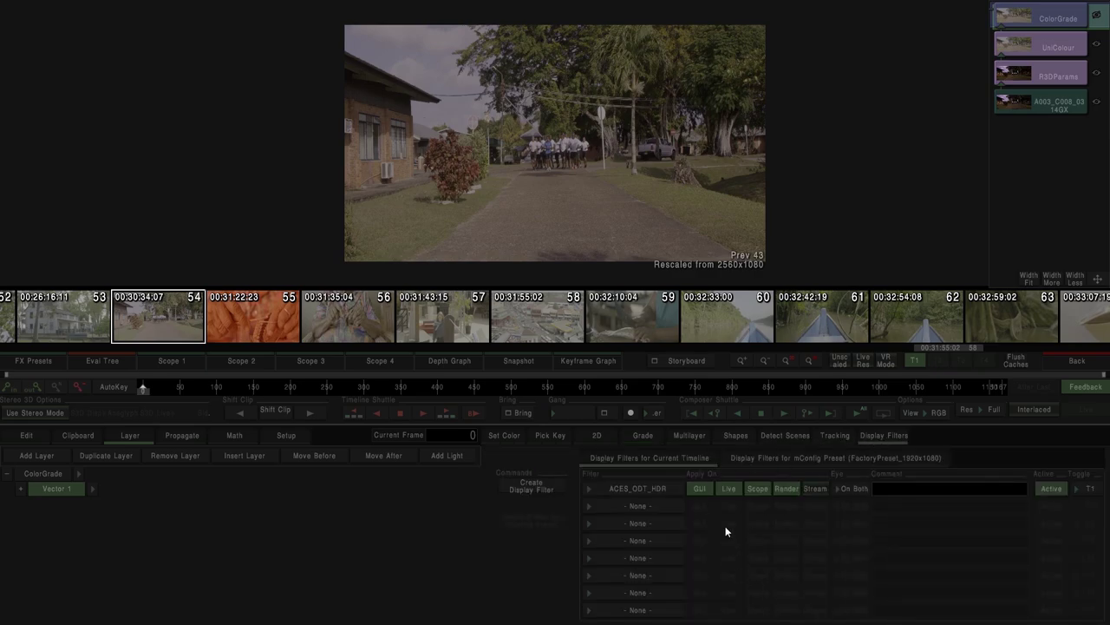